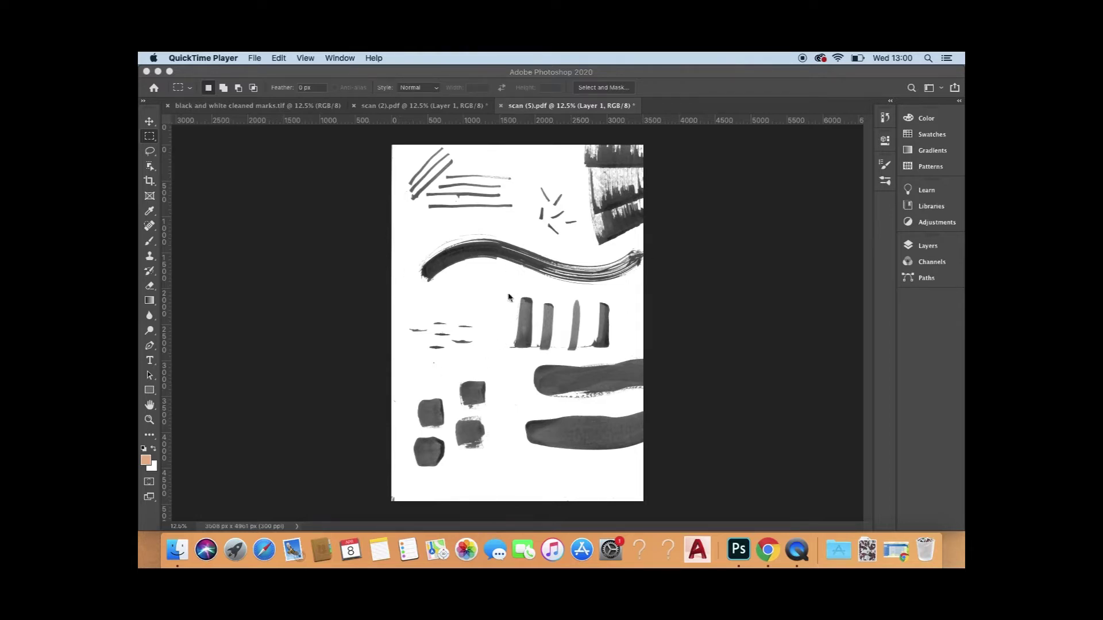
Step: Compare the finished black and white cleaned marks.tif with the uncleaned scan (2).pdf and scan (5).pdf
{"action": "left_click", "coordinate": [285, 110]}
{"action": "left_click", "coordinate": [285, 109]}
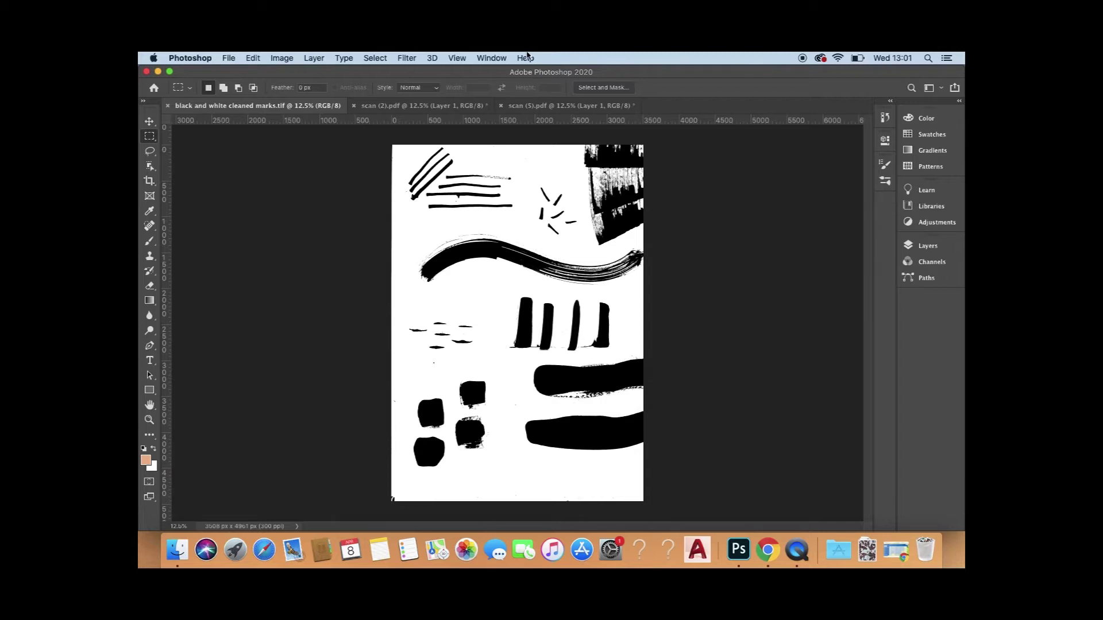
{"action": "left_click", "coordinate": [432, 108]}
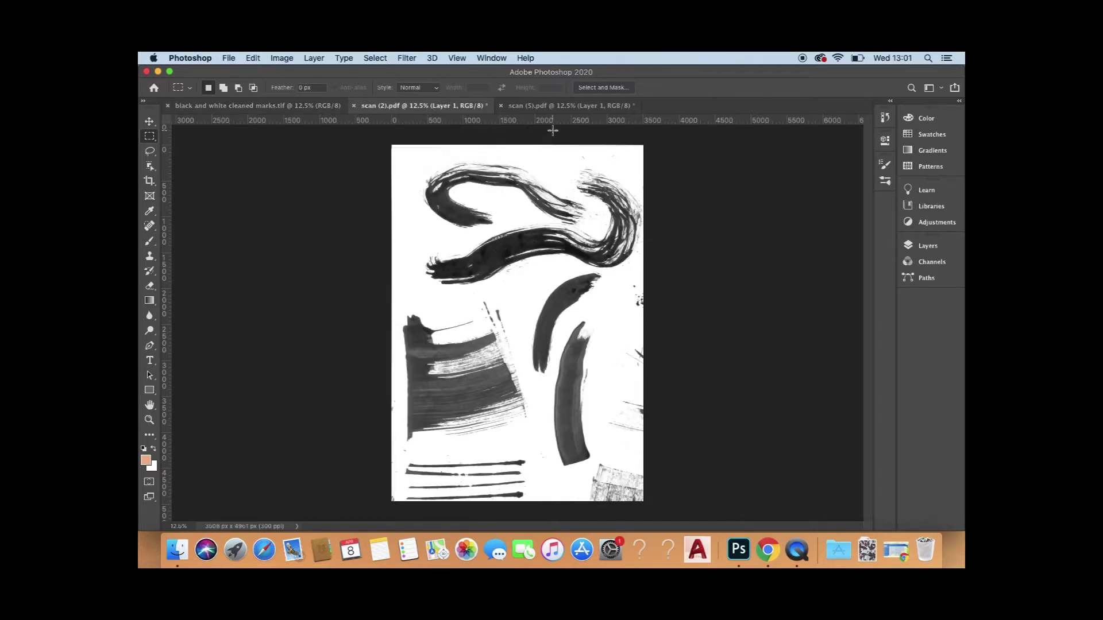
{"action": "left_click", "coordinate": [549, 107]}
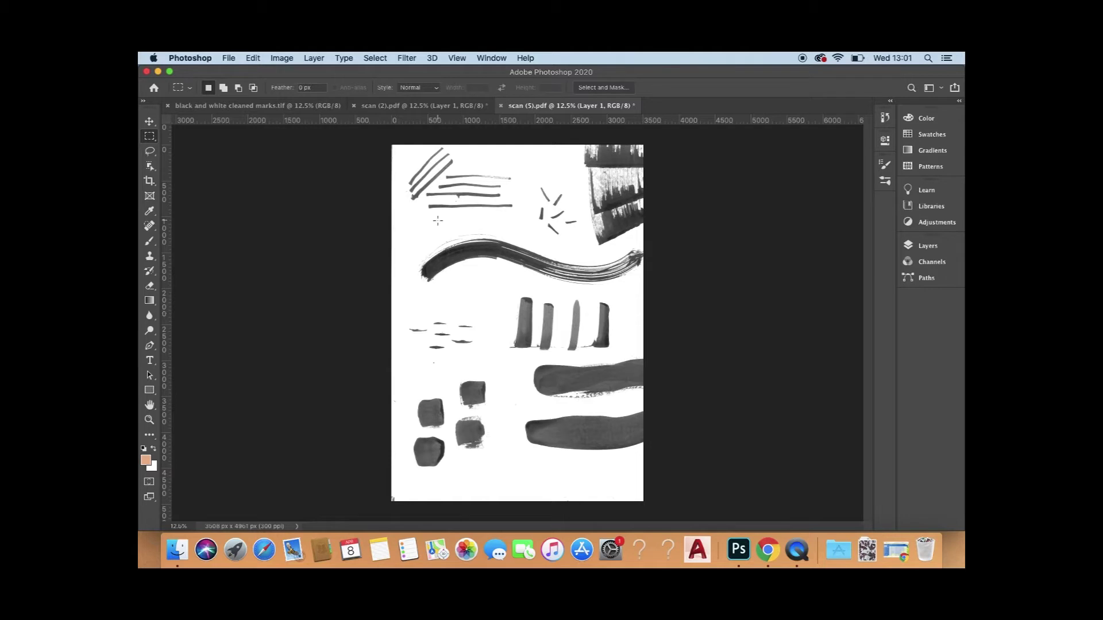
Step: Desaturate the brush-mark layer in scan (5).pdf
{"action": "left_click", "coordinate": [286, 59]}
{"action": "mouse_move", "coordinate": [290, 94]}
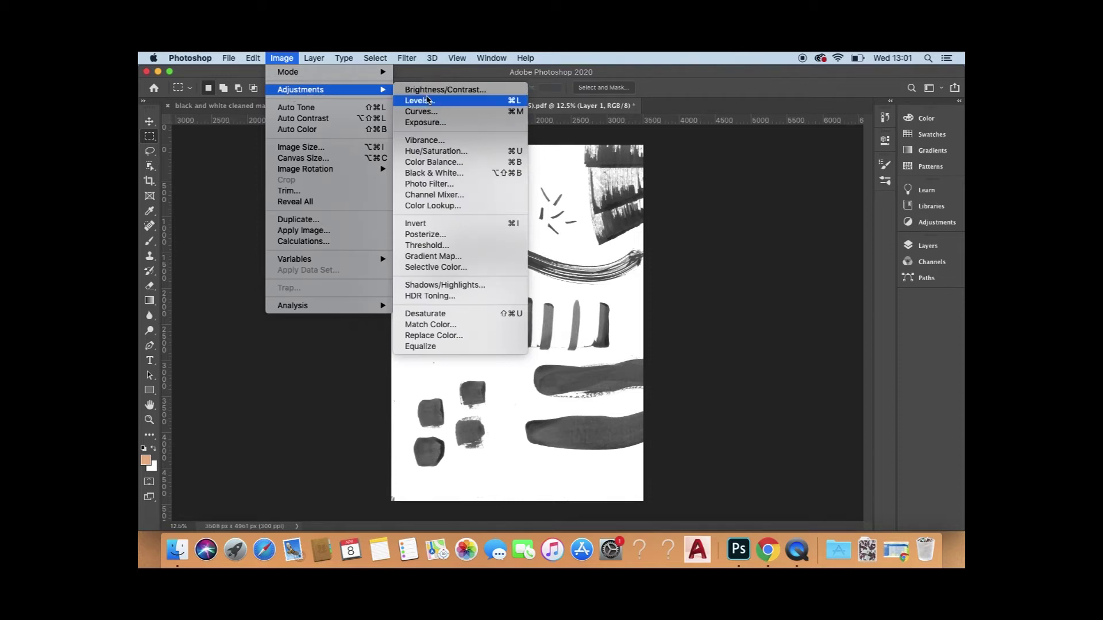
{"action": "left_click", "coordinate": [472, 315]}
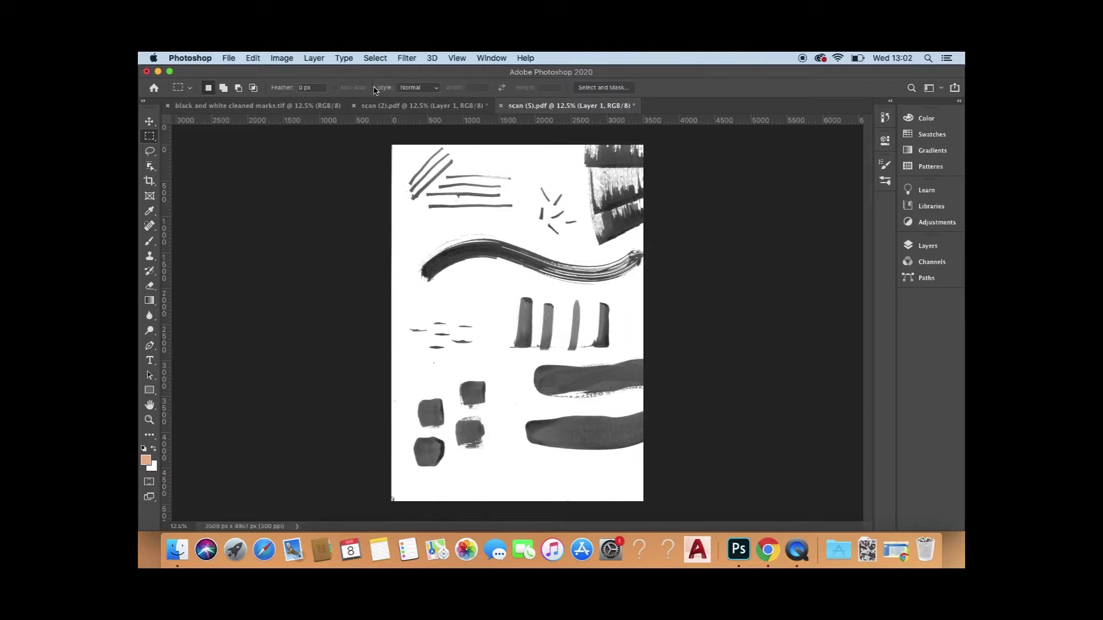
Step: Apply Levels to scan (5).pdf with input black 120, midtone 0.84 and white 238
{"action": "left_click", "coordinate": [280, 59]}
{"action": "mouse_move", "coordinate": [299, 90]}
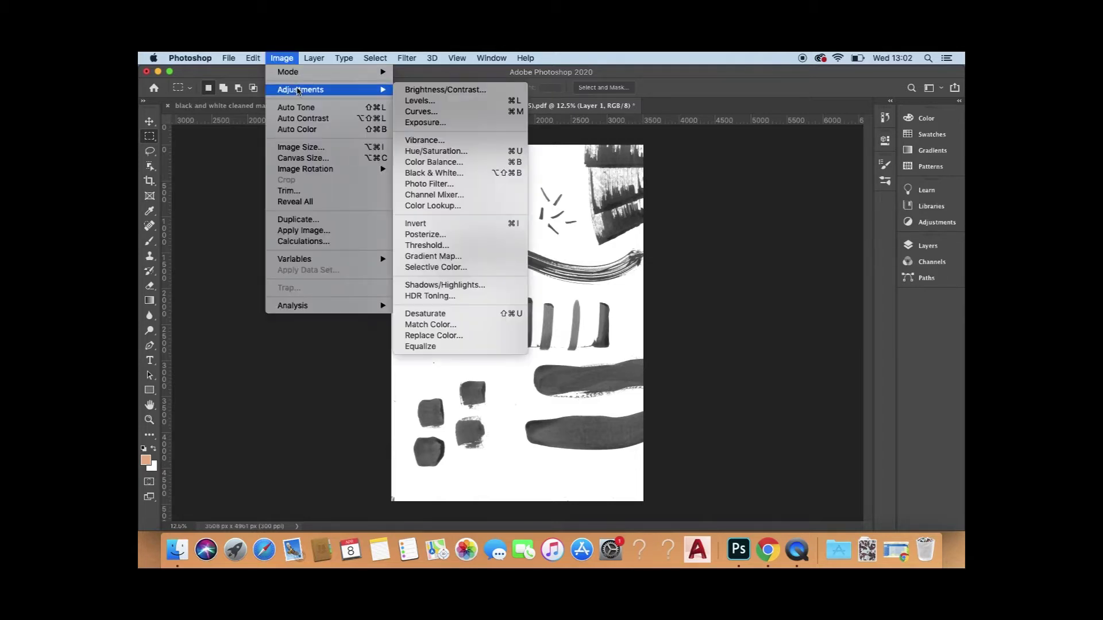
{"action": "left_click", "coordinate": [474, 102]}
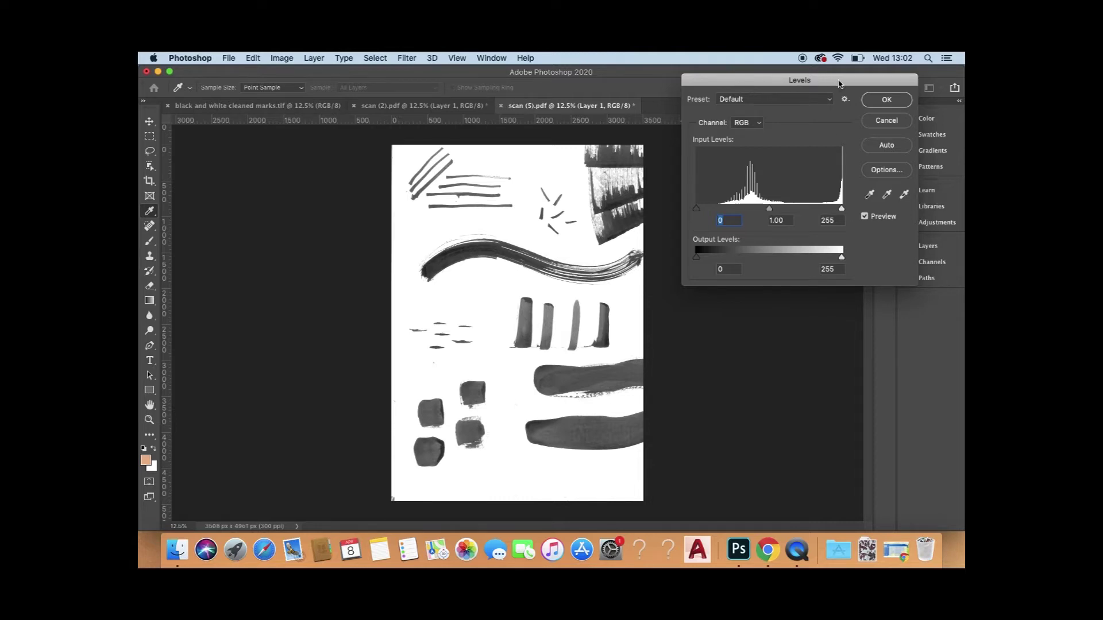
{"action": "mouse_move", "coordinate": [840, 84]}
{"action": "left_mouse_down"}
{"action": "mouse_move", "coordinate": [791, 85]}
{"action": "mouse_move", "coordinate": [871, 115]}
{"action": "mouse_move", "coordinate": [823, 171]}
{"action": "mouse_move", "coordinate": [835, 89]}
{"action": "mouse_move", "coordinate": [614, 137]}
{"action": "mouse_move", "coordinate": [880, 110]}
{"action": "mouse_move", "coordinate": [833, 95]}
{"action": "left_mouse_up"}
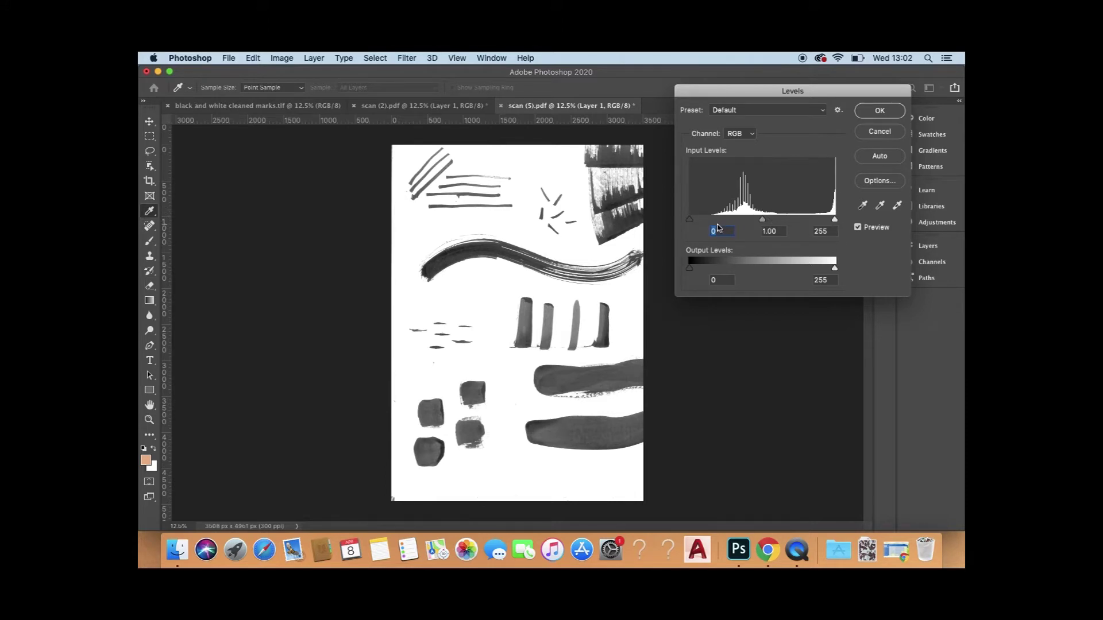
{"action": "left_click_drag", "start_coordinate": [689, 219], "coordinate": [750, 223]}
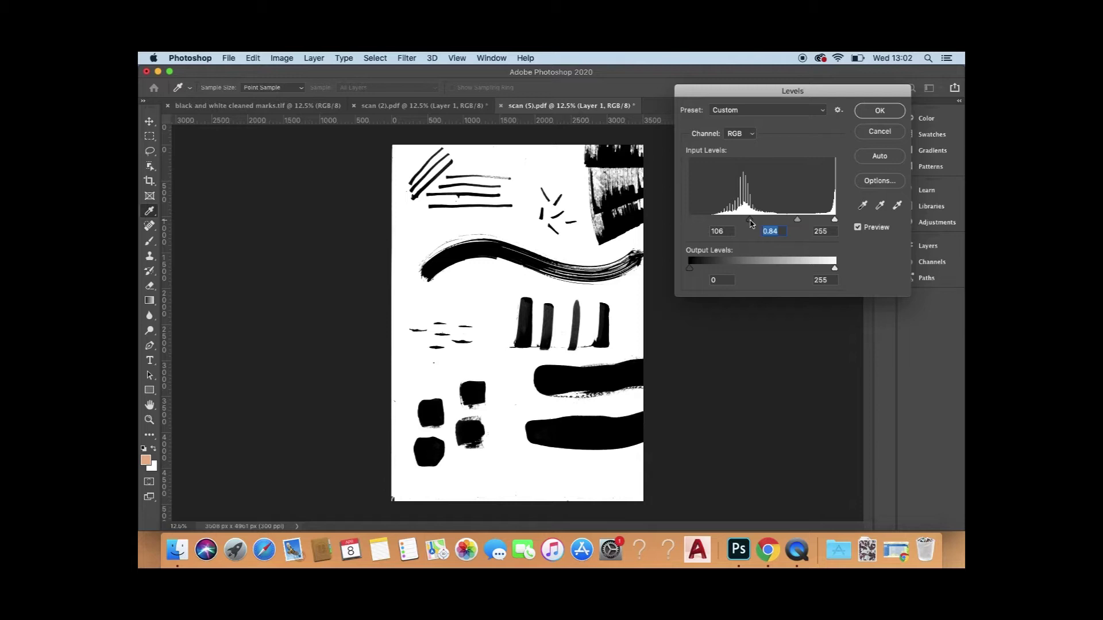
{"action": "mouse_move", "coordinate": [751, 223]}
{"action": "left_mouse_down"}
{"action": "mouse_move", "coordinate": [770, 224]}
{"action": "mouse_move", "coordinate": [756, 225]}
{"action": "left_mouse_up"}
{"action": "mouse_move", "coordinate": [835, 221]}
{"action": "left_mouse_down"}
{"action": "mouse_move", "coordinate": [806, 224]}
{"action": "mouse_move", "coordinate": [826, 223]}
{"action": "left_mouse_up"}
{"action": "left_click_drag", "start_coordinate": [755, 222], "coordinate": [758, 223]}
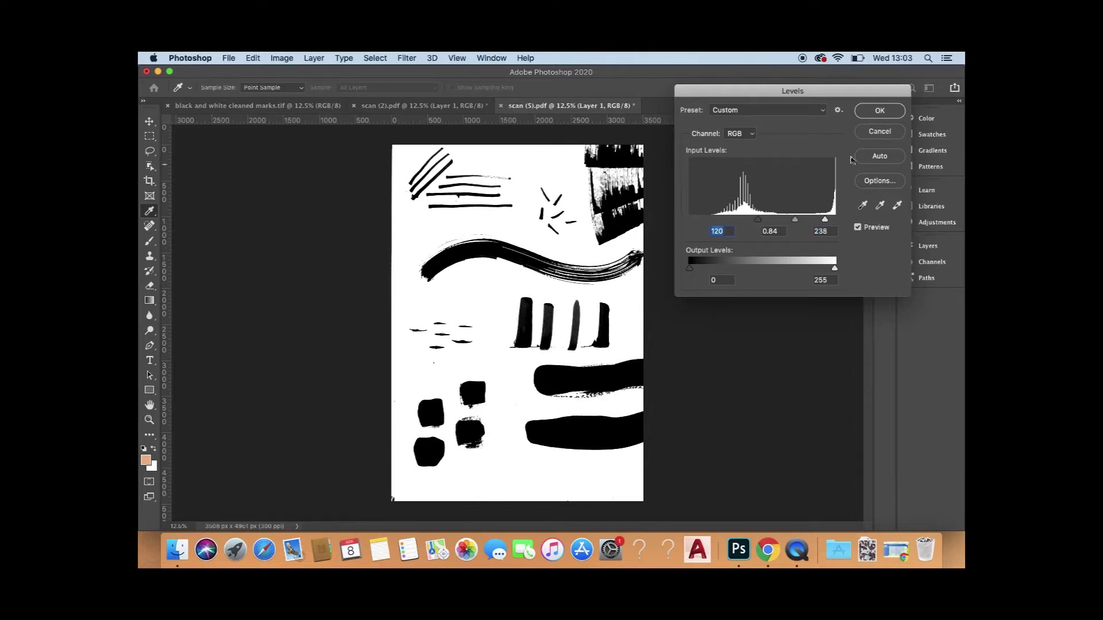
{"action": "left_click", "coordinate": [886, 113]}
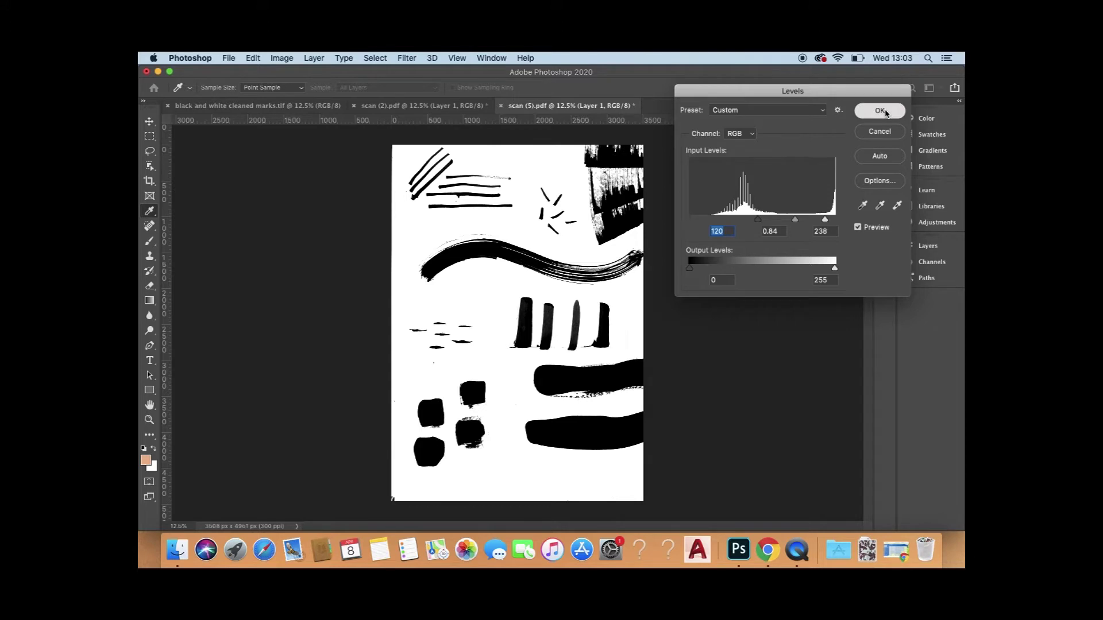
{"action": "left_click", "coordinate": [886, 113]}
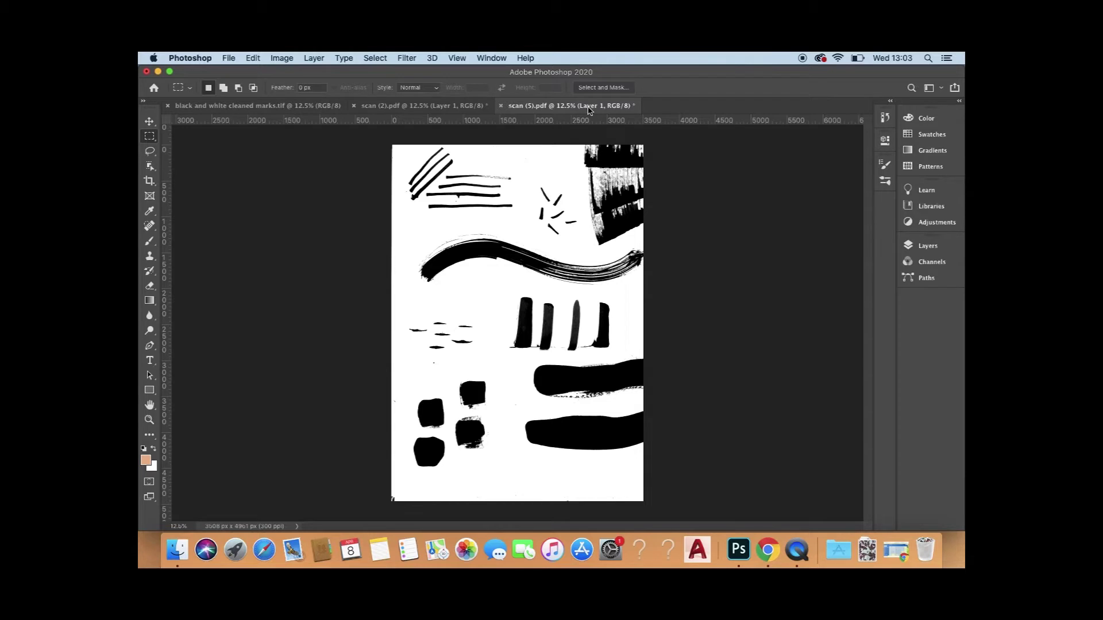
Step: Switch to scan (2).pdf and desaturate its brush-mark layer
{"action": "left_click", "coordinate": [453, 108]}
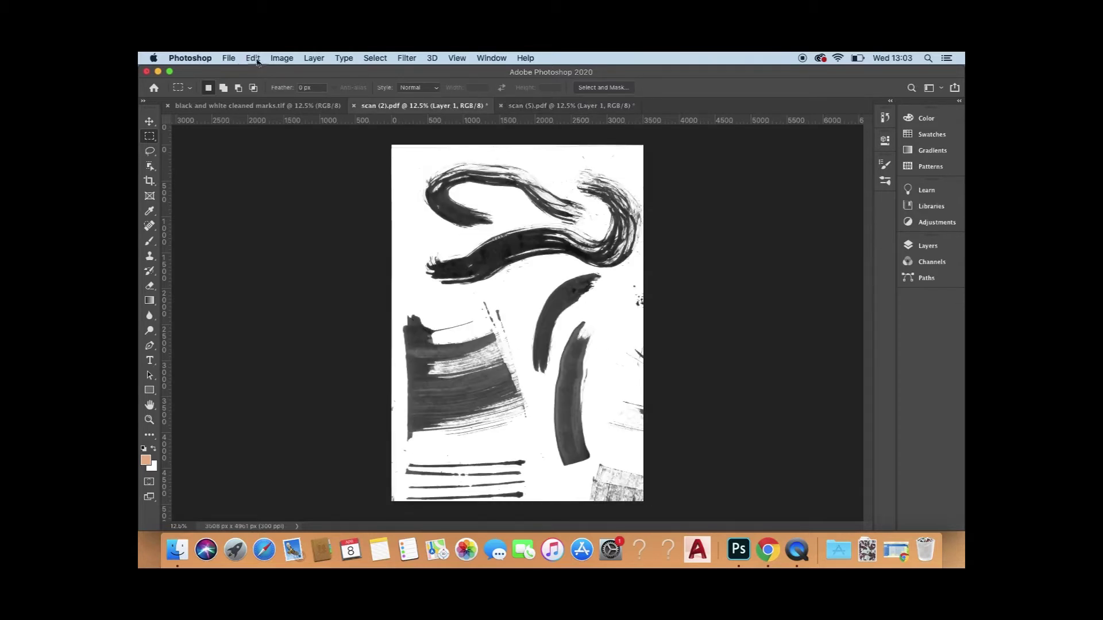
{"action": "left_click", "coordinate": [281, 58]}
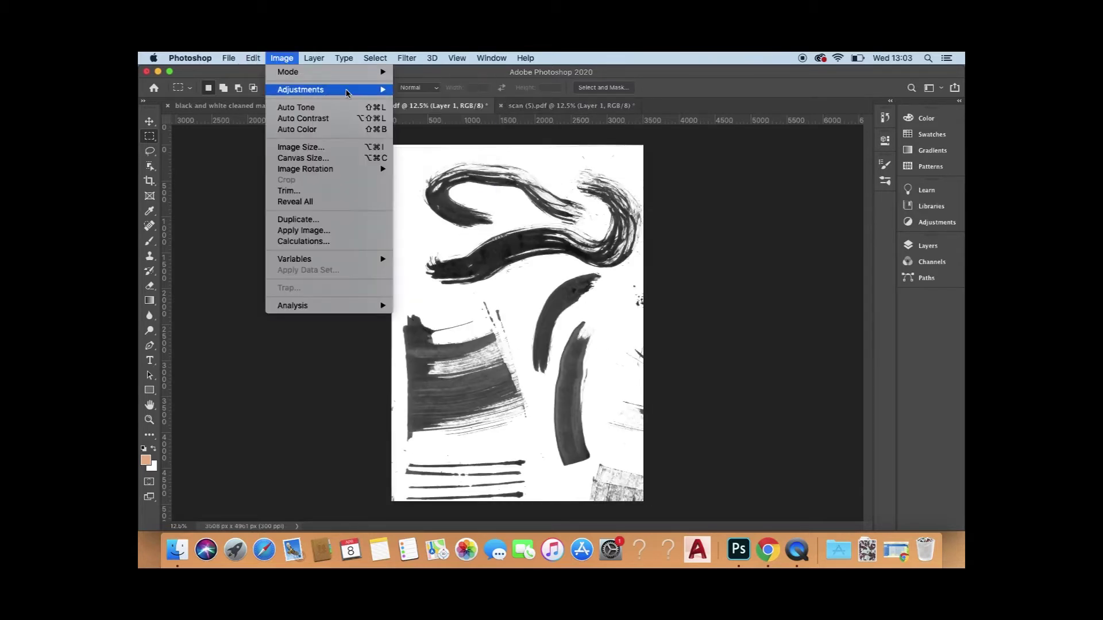
{"action": "mouse_move", "coordinate": [347, 92]}
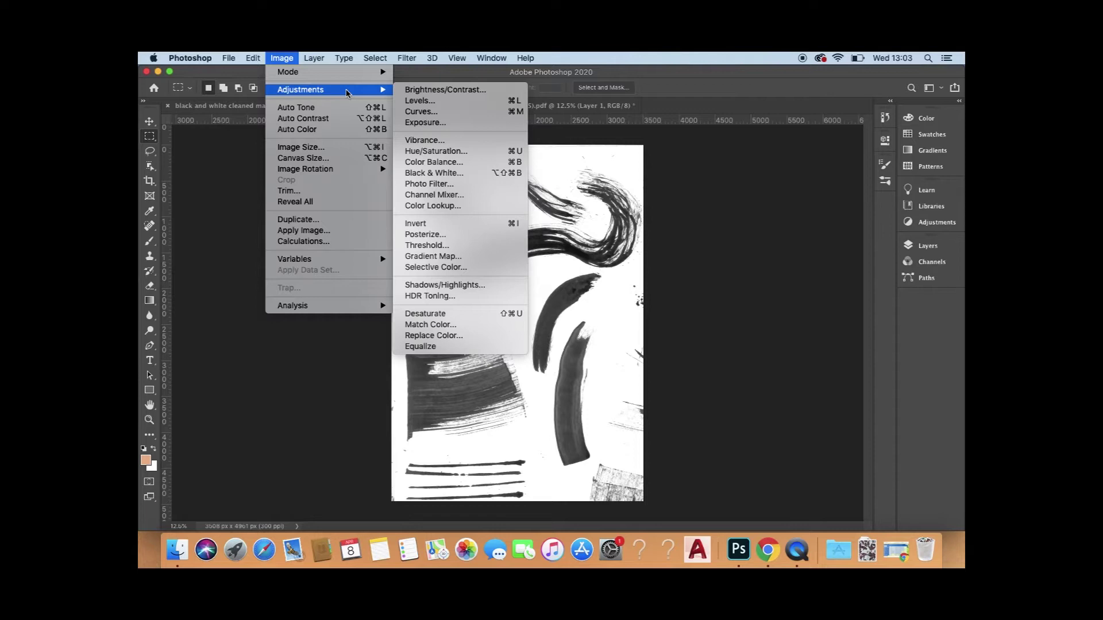
{"action": "left_click", "coordinate": [443, 316]}
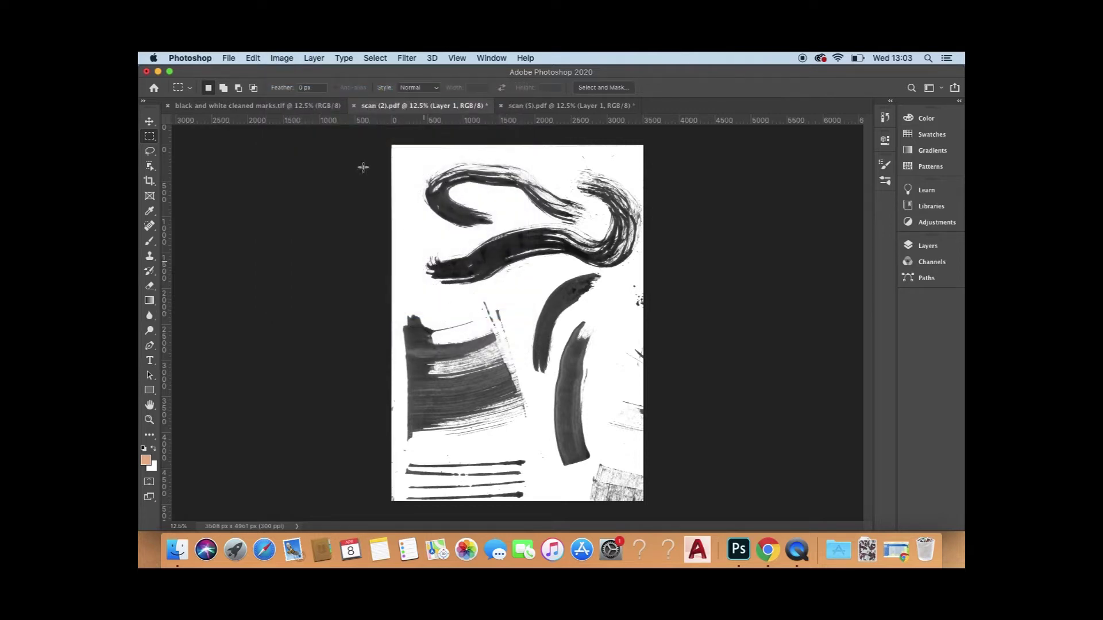
Step: Apply Levels to scan (2).pdf with input black 112 and slightly lightened midtones
{"action": "left_click", "coordinate": [291, 58]}
{"action": "mouse_move", "coordinate": [299, 89]}
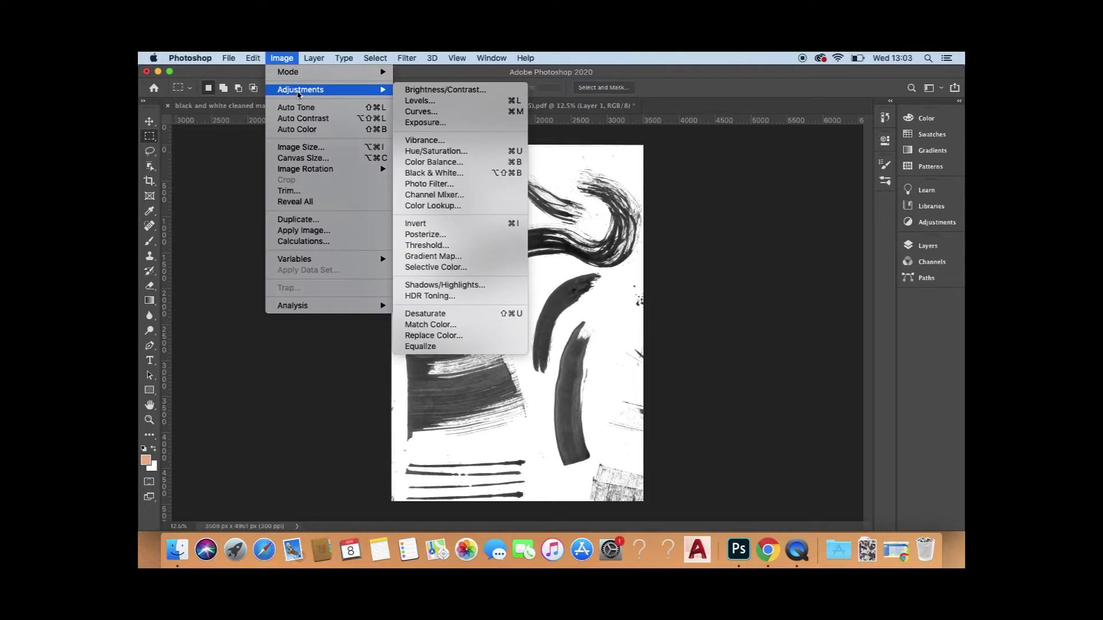
{"action": "left_click", "coordinate": [458, 102]}
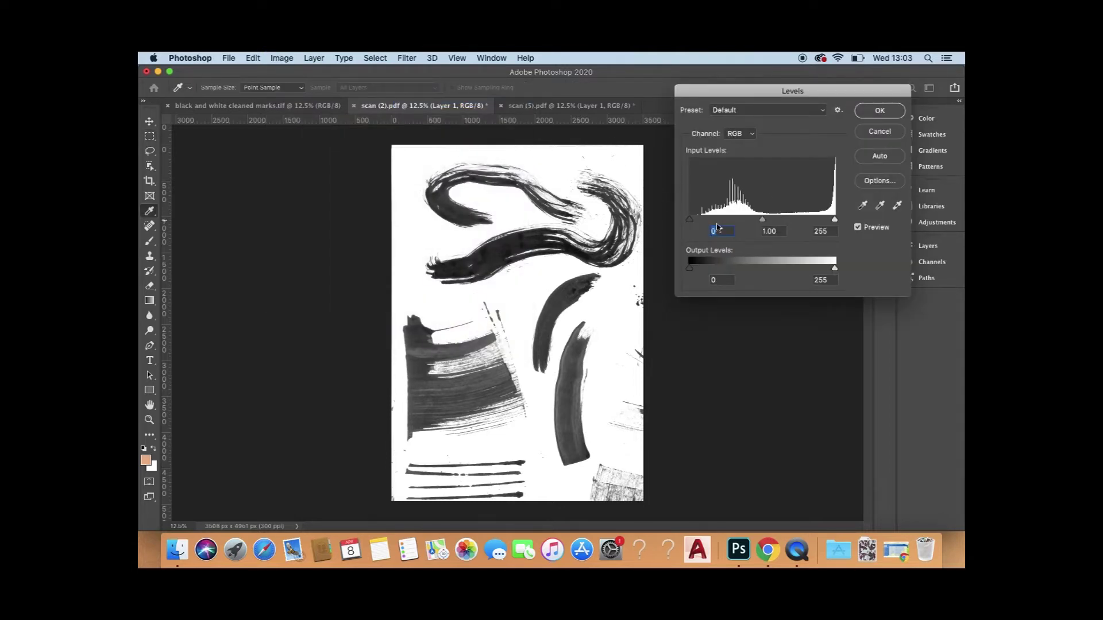
{"action": "left_click_drag", "start_coordinate": [692, 222], "coordinate": [754, 221]}
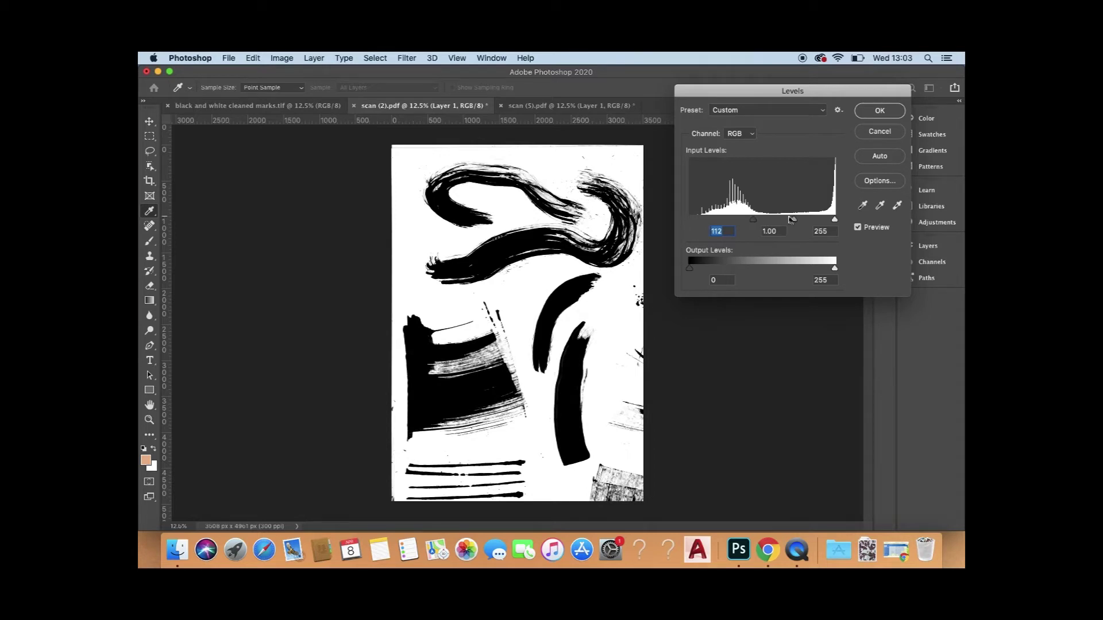
{"action": "left_click_drag", "start_coordinate": [795, 222], "coordinate": [788, 225]}
{"action": "left_click", "coordinate": [879, 111]}
{"action": "key", "text": "m"}
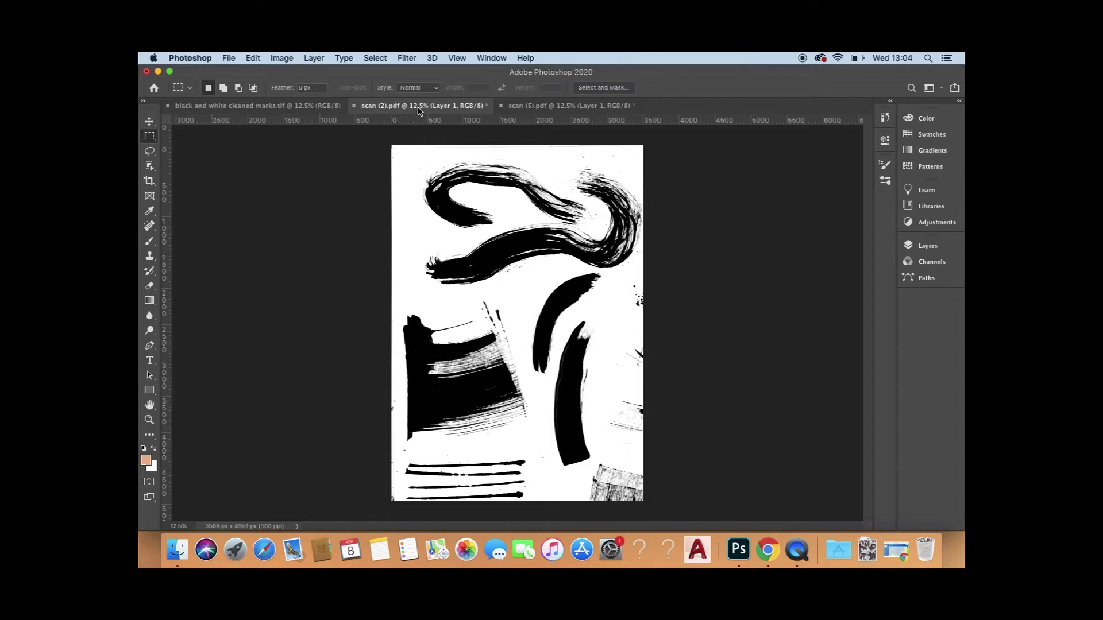
Step: Crop thin strips off the bottom and left edges of scan (5).pdf, leaving about 3406 × 4821 px
{"action": "left_click", "coordinate": [521, 107]}
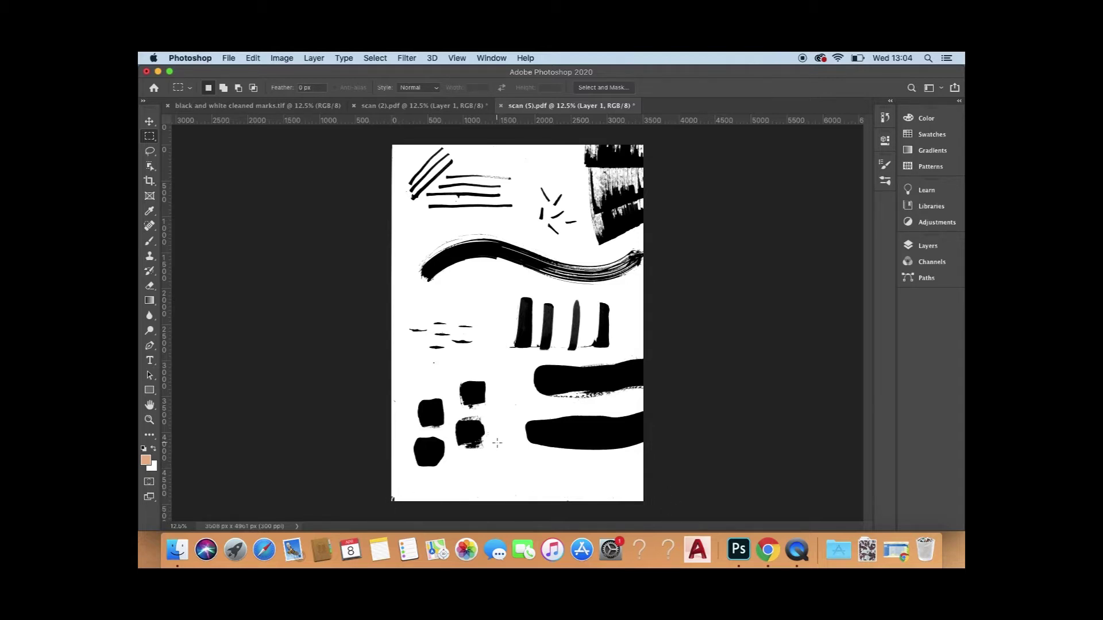
{"action": "left_click", "coordinate": [151, 182]}
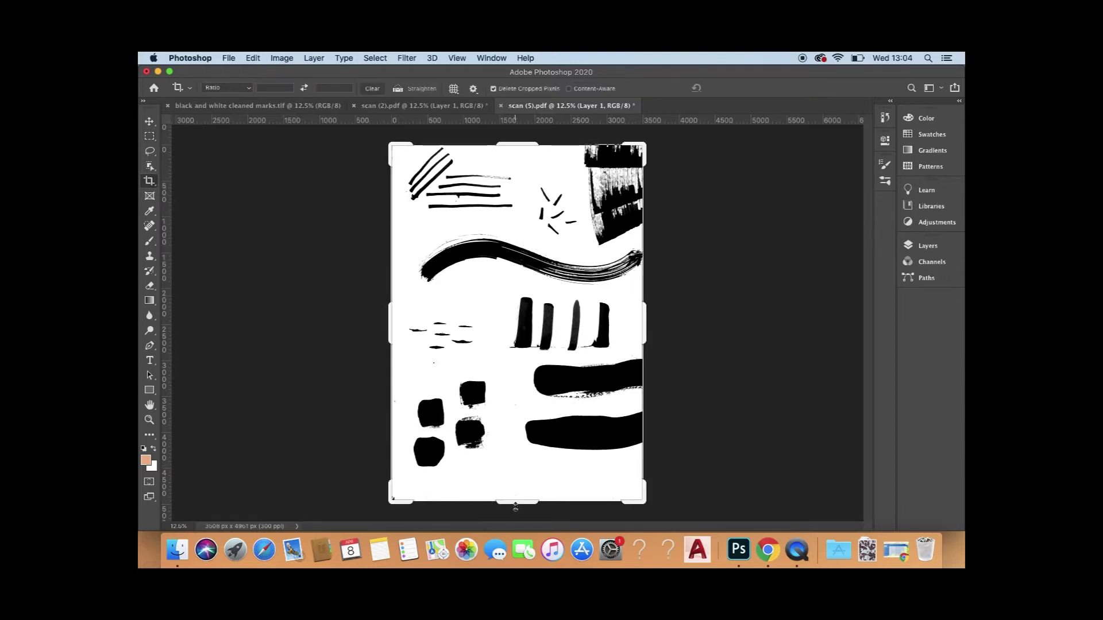
{"action": "left_click_drag", "start_coordinate": [517, 501], "coordinate": [517, 497]}
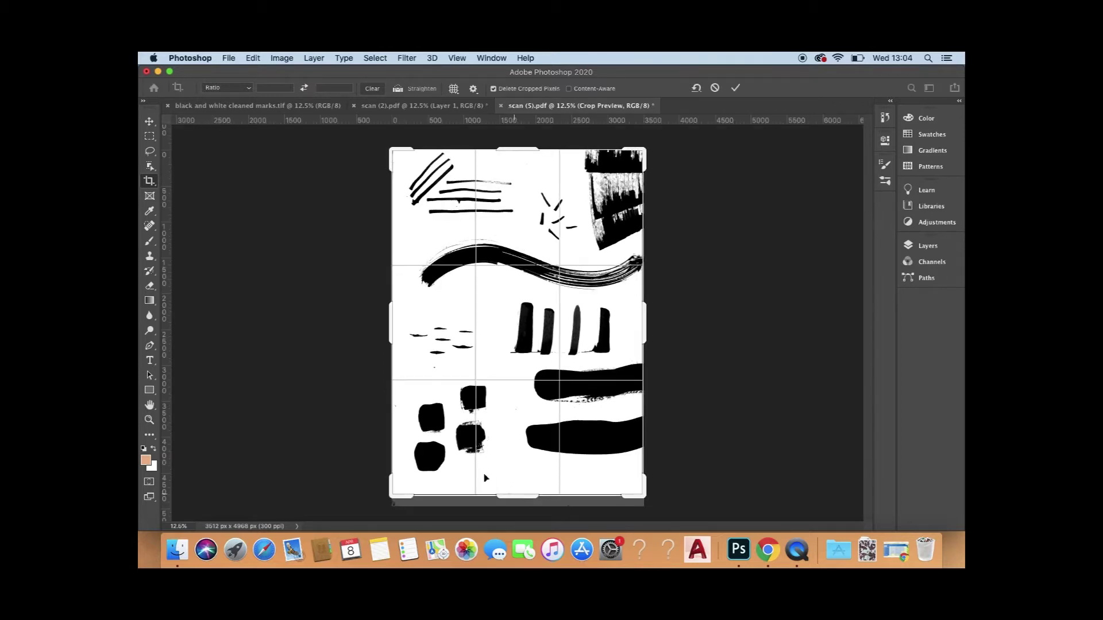
{"action": "left_click_drag", "start_coordinate": [394, 320], "coordinate": [396, 317]}
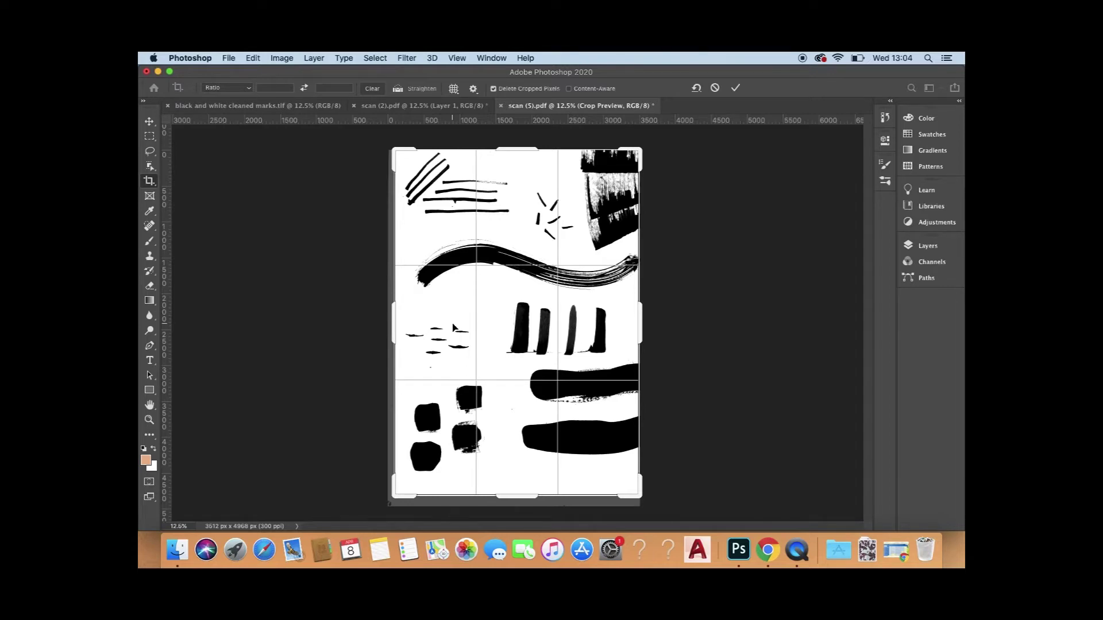
{"action": "key", "text": "Return"}
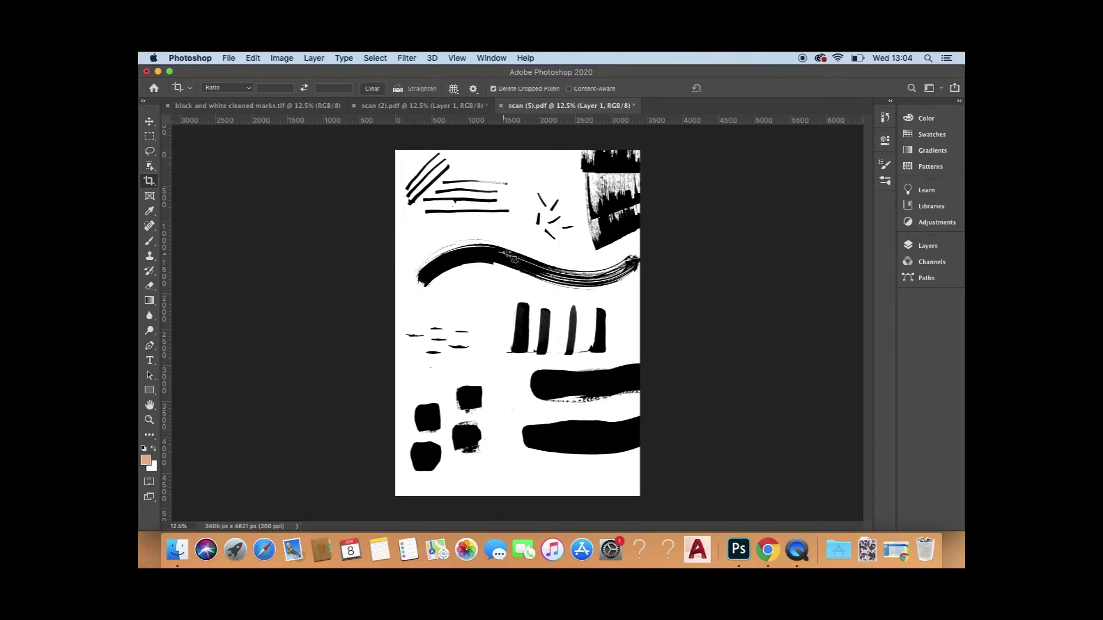
Step: Crop thin strips off the top and left edges of scan (2).pdf, leaving about 3403 × 4863 px
{"action": "left_click", "coordinate": [400, 108]}
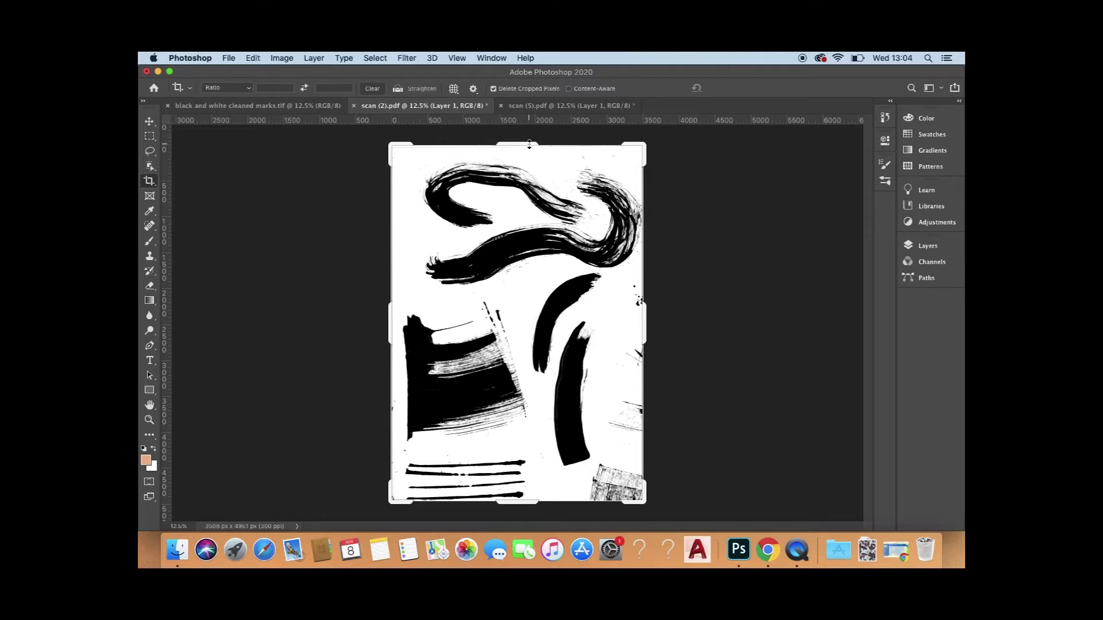
{"action": "left_click_drag", "start_coordinate": [529, 144], "coordinate": [529, 148]}
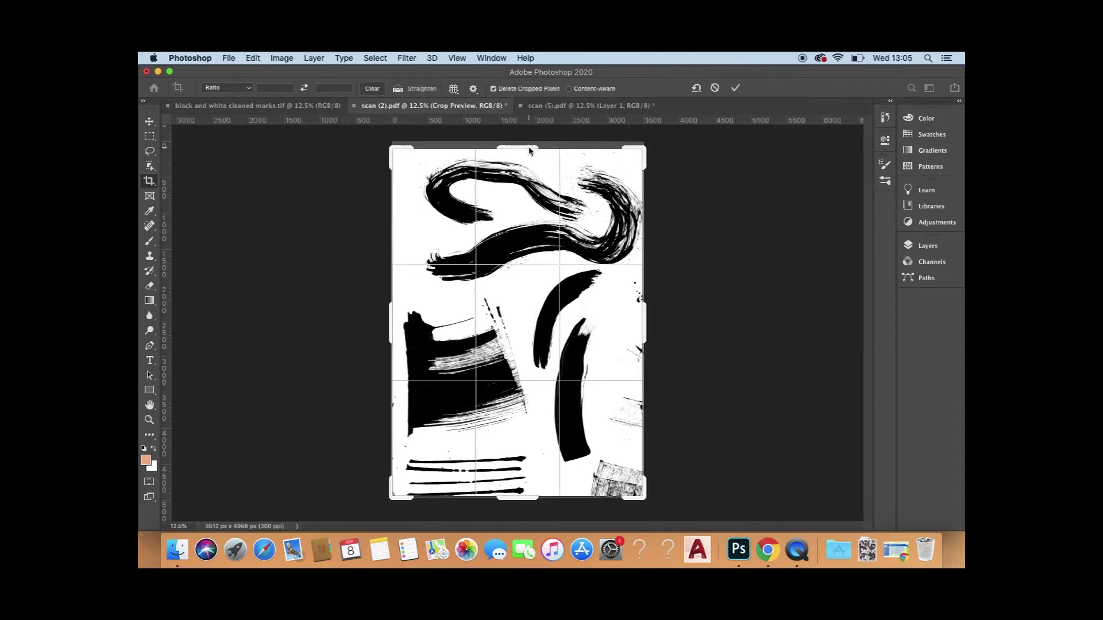
{"action": "left_click_drag", "start_coordinate": [391, 323], "coordinate": [394, 321]}
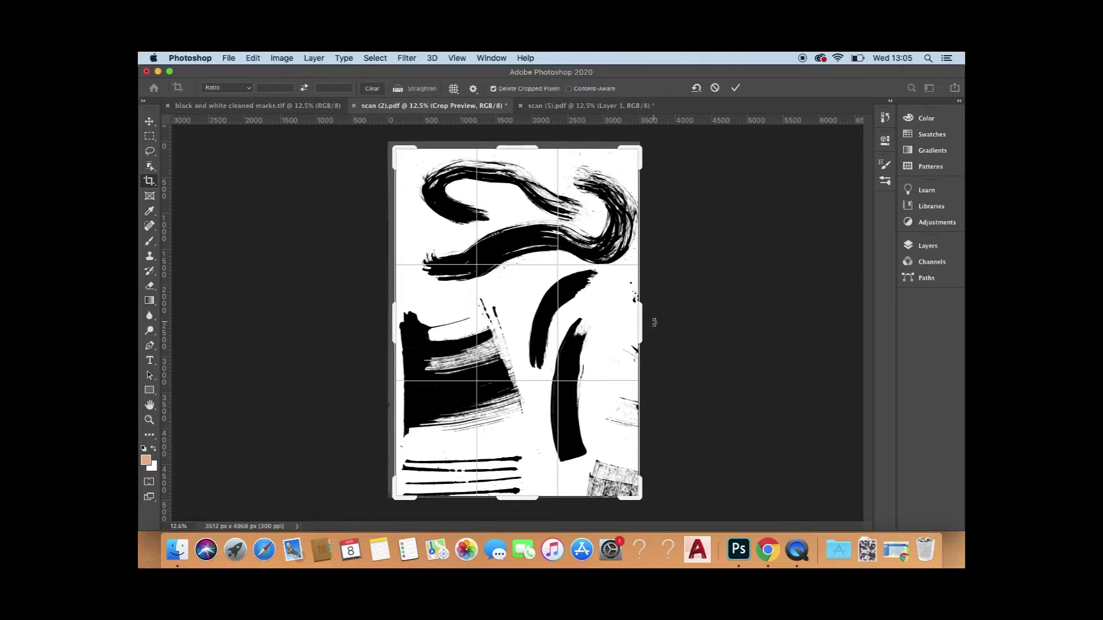
{"action": "key", "text": "Return"}
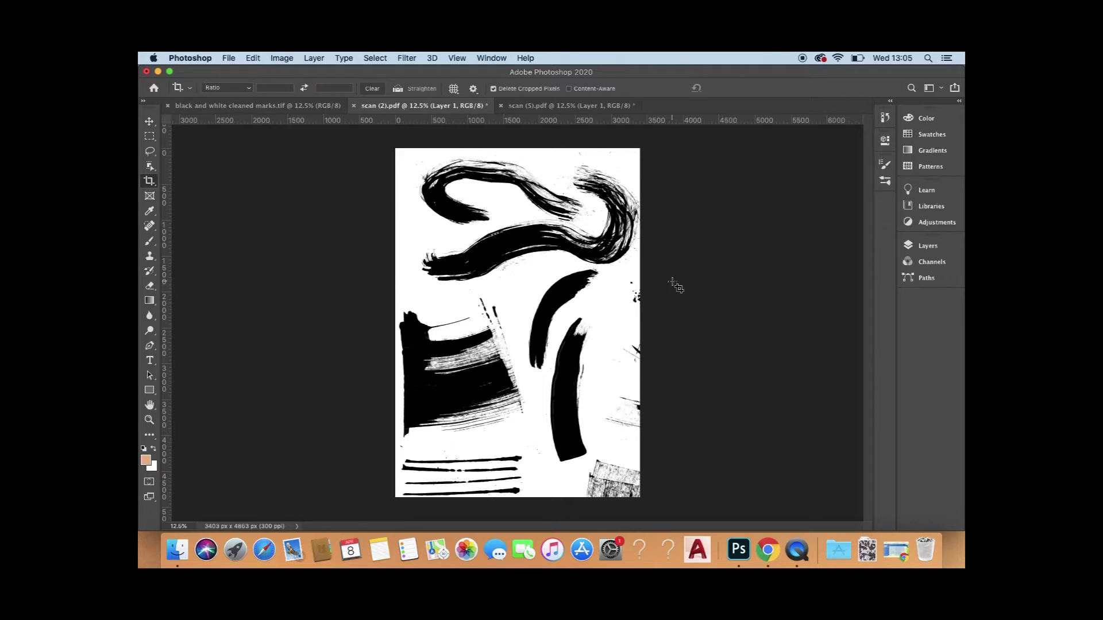
Step: Check the dimensions and resolution of scan (2).pdf in Image Size, cancel without changes, and switch to the Move tool
{"action": "left_click", "coordinate": [283, 59]}
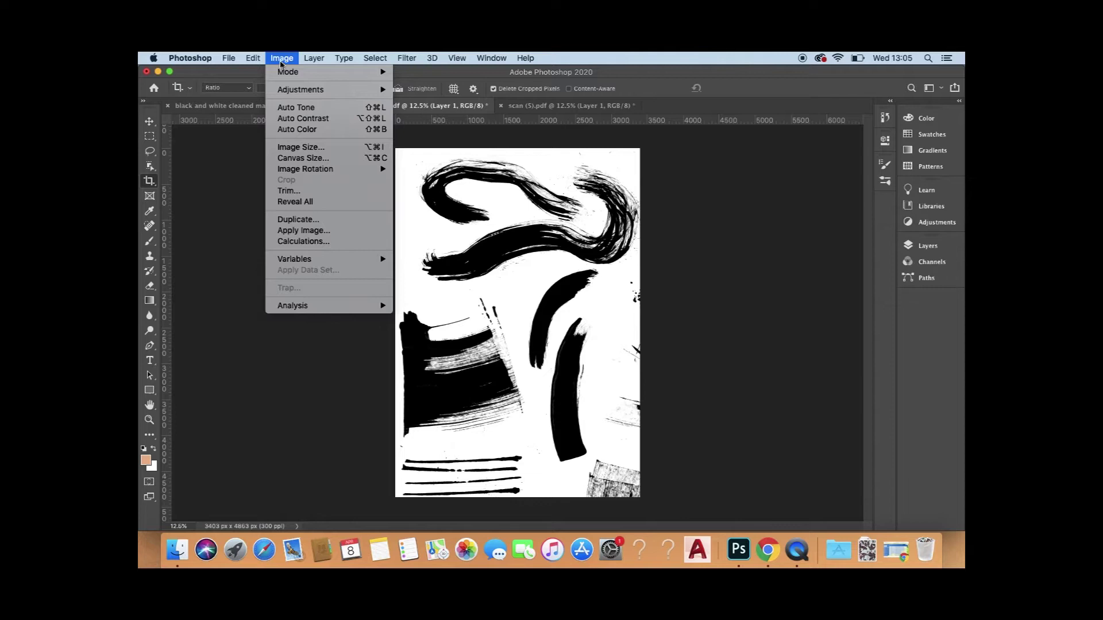
{"action": "left_click", "coordinate": [318, 148]}
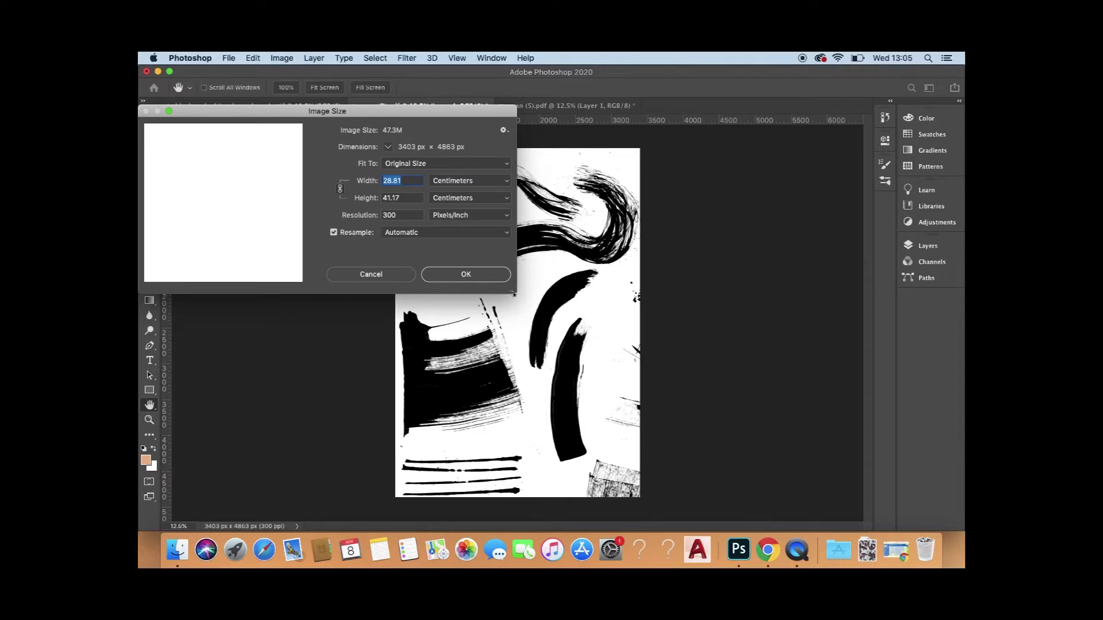
{"action": "left_click_drag", "start_coordinate": [362, 117], "coordinate": [849, 71]}
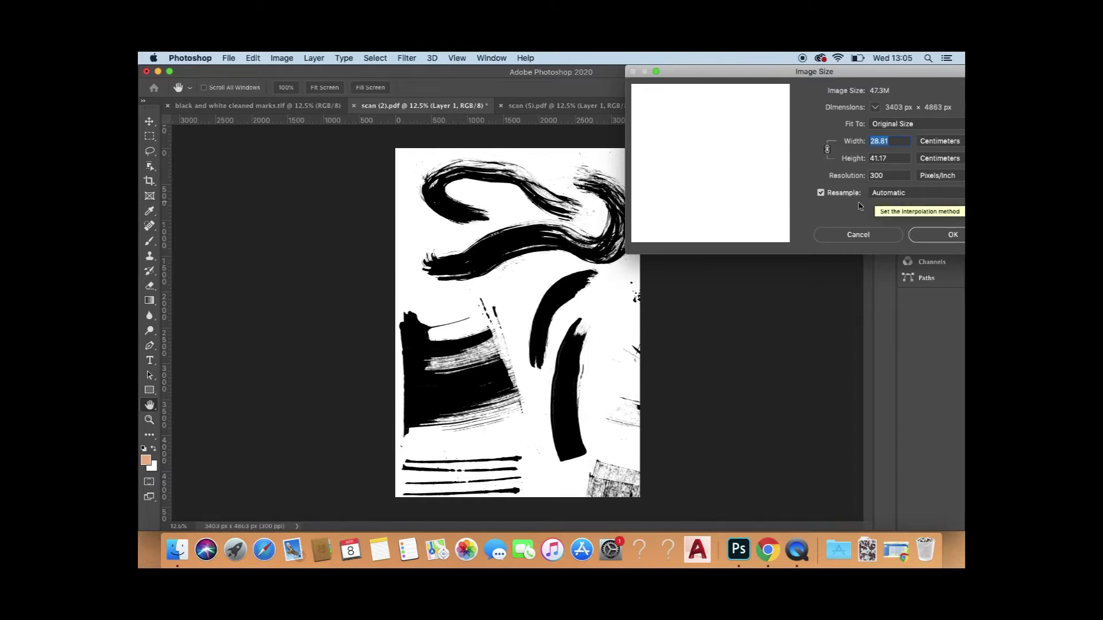
{"action": "left_click_drag", "start_coordinate": [846, 74], "coordinate": [807, 69]}
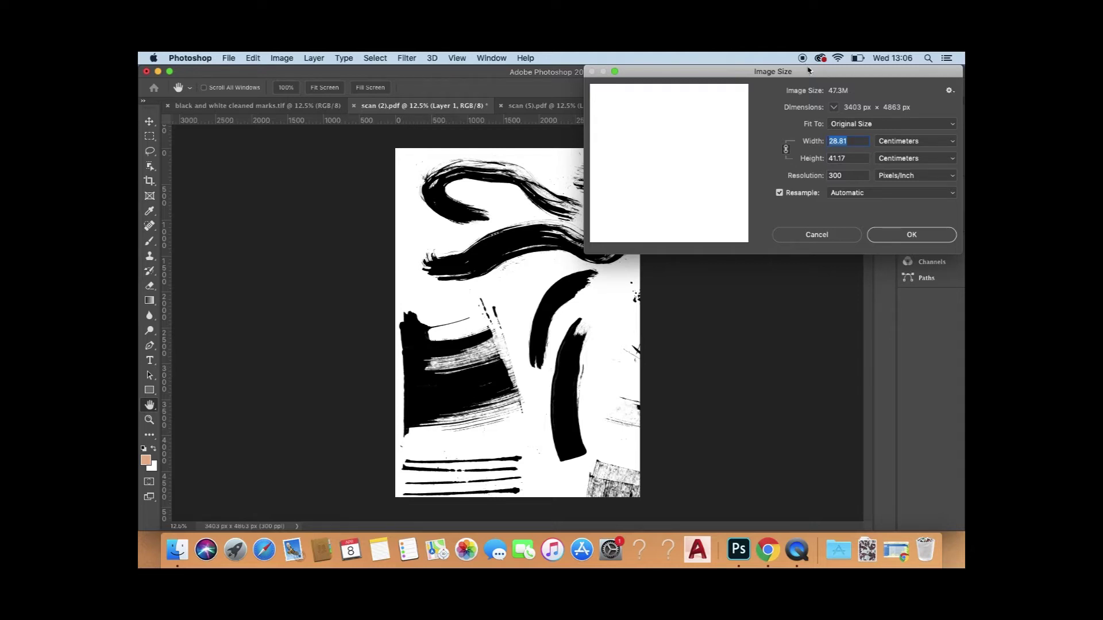
{"action": "key", "text": "Escape"}
{"action": "key", "text": "c"}
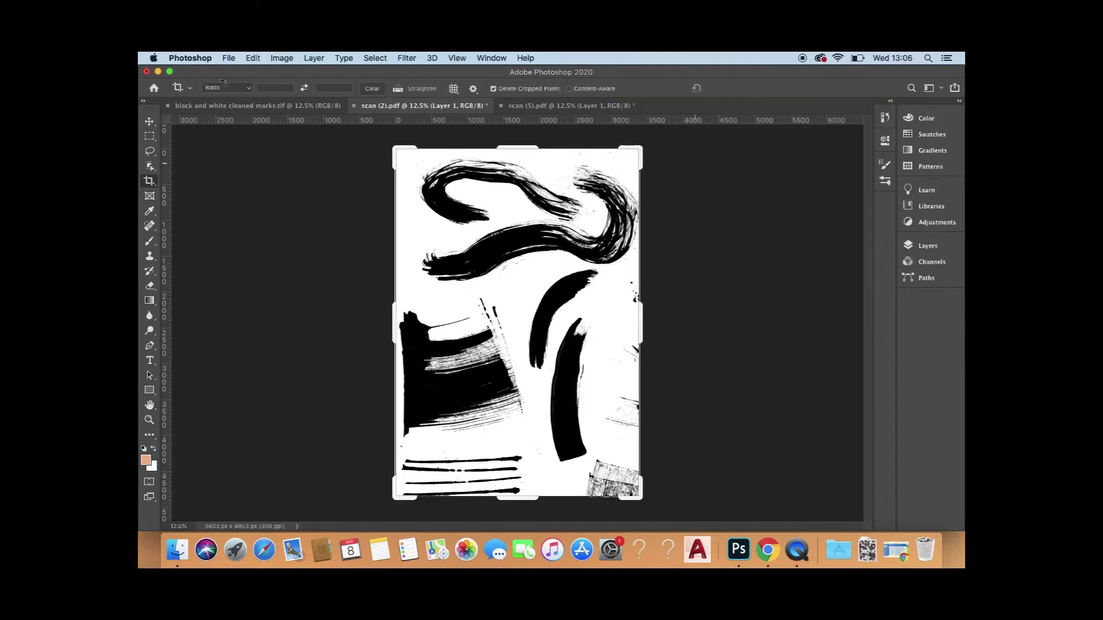
{"action": "left_click", "coordinate": [150, 121]}
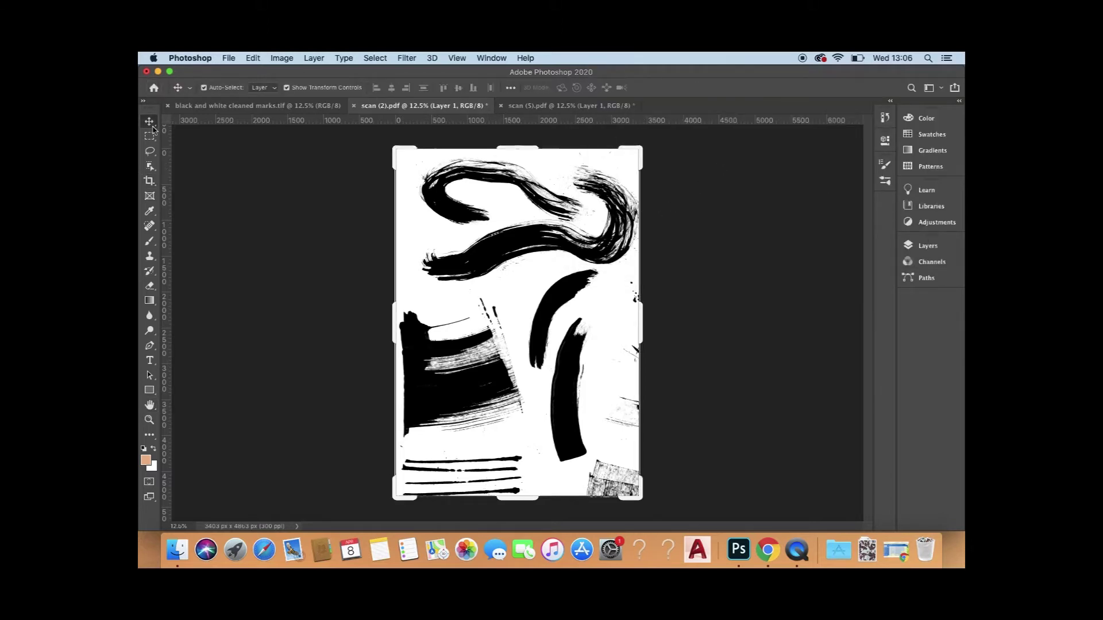
Step: Check the dimensions and resolution of scan (5).pdf in Image Size and review the width units, keeping Centimeters
{"action": "left_click", "coordinate": [567, 106]}
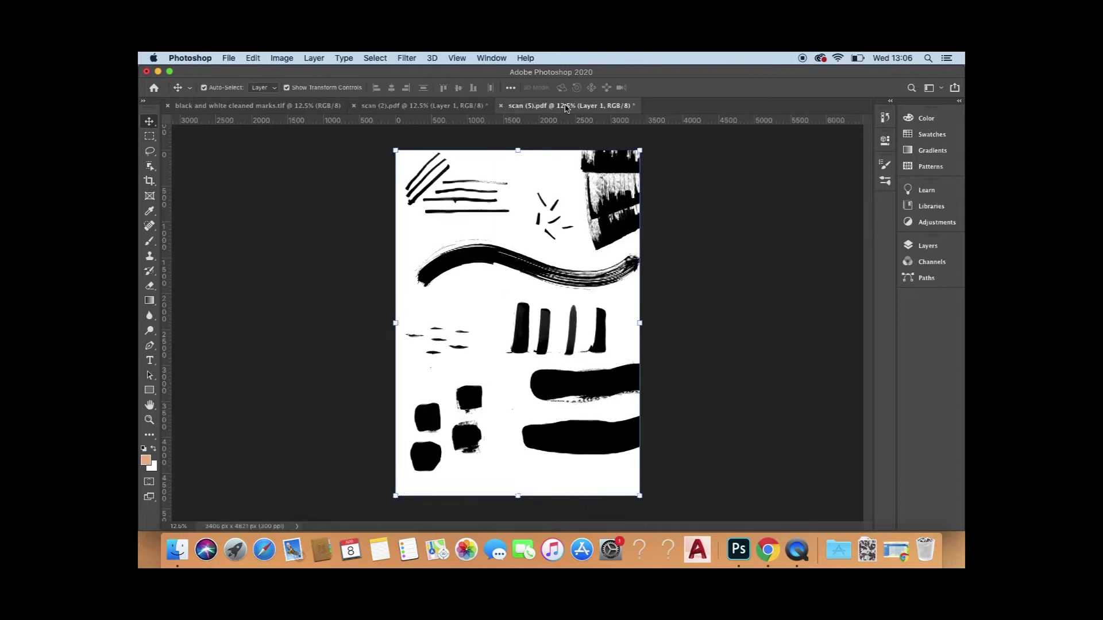
{"action": "left_click", "coordinate": [282, 58]}
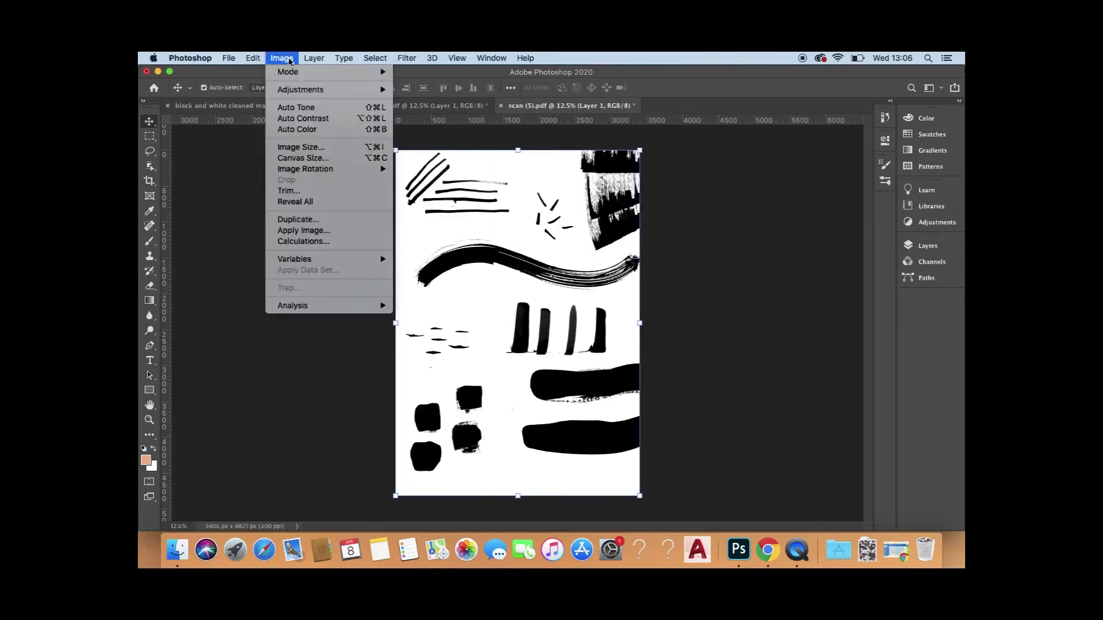
{"action": "left_click", "coordinate": [331, 151]}
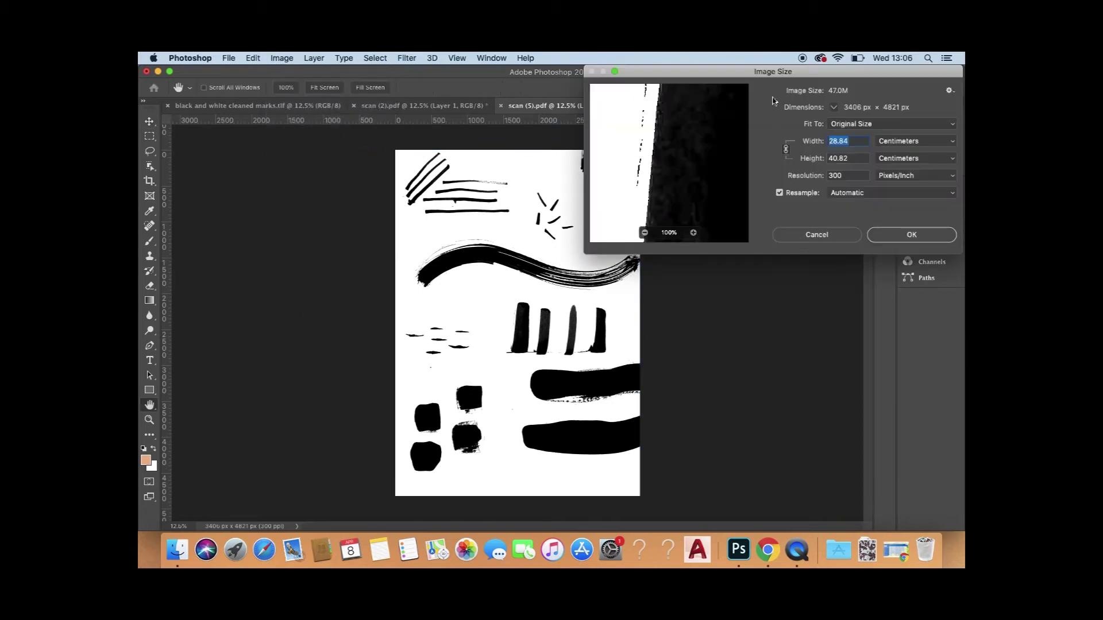
{"action": "left_click_drag", "start_coordinate": [773, 71], "coordinate": [731, 72]}
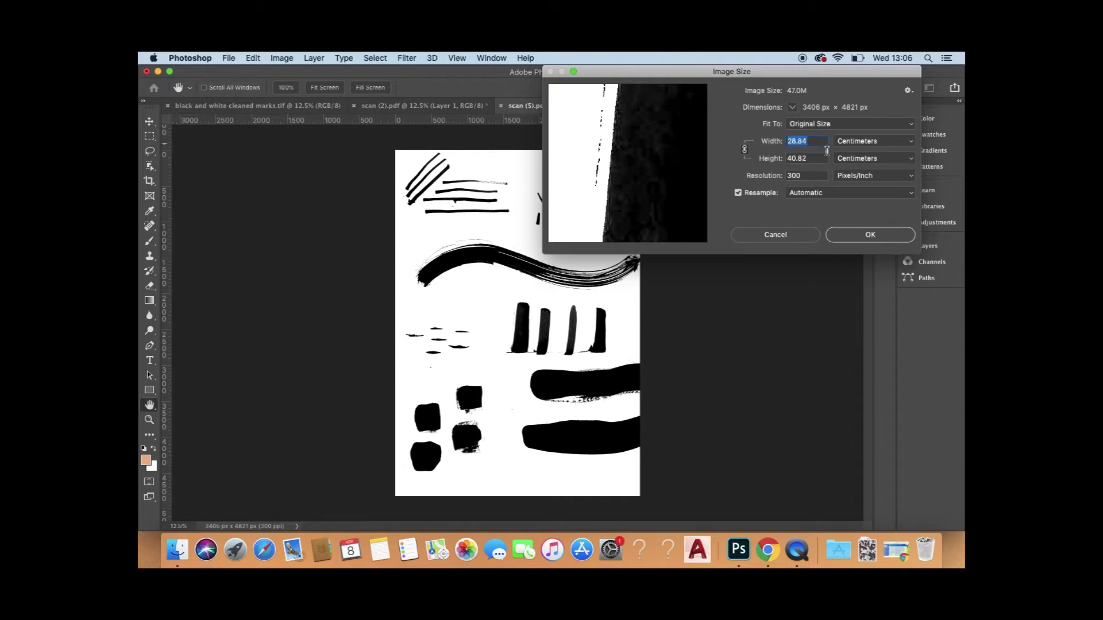
{"action": "left_click", "coordinate": [912, 142]}
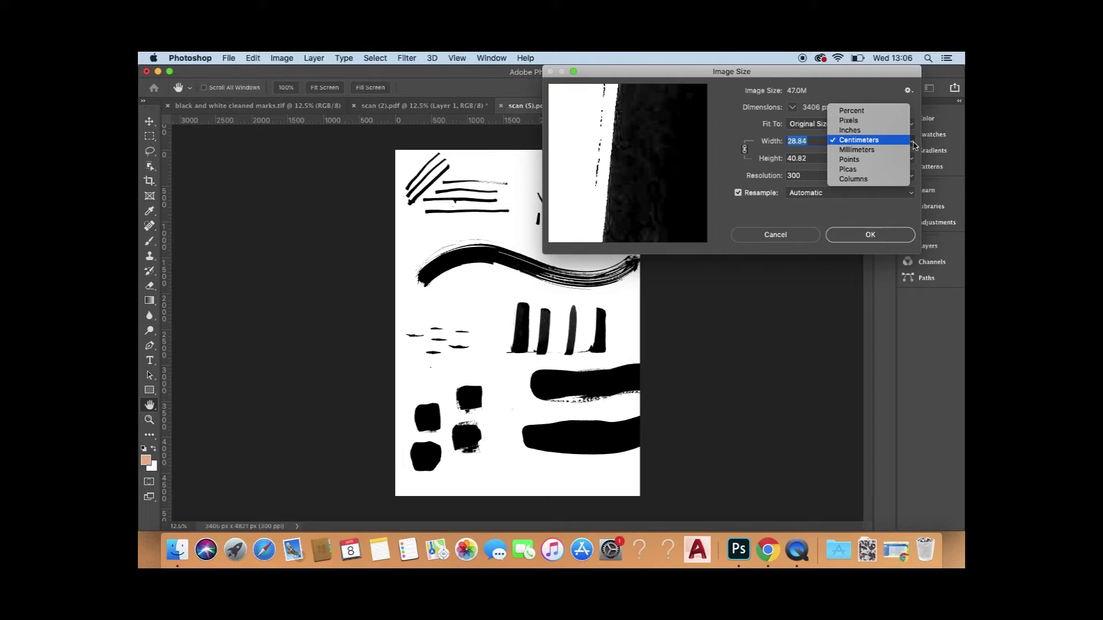
{"action": "left_click", "coordinate": [912, 144]}
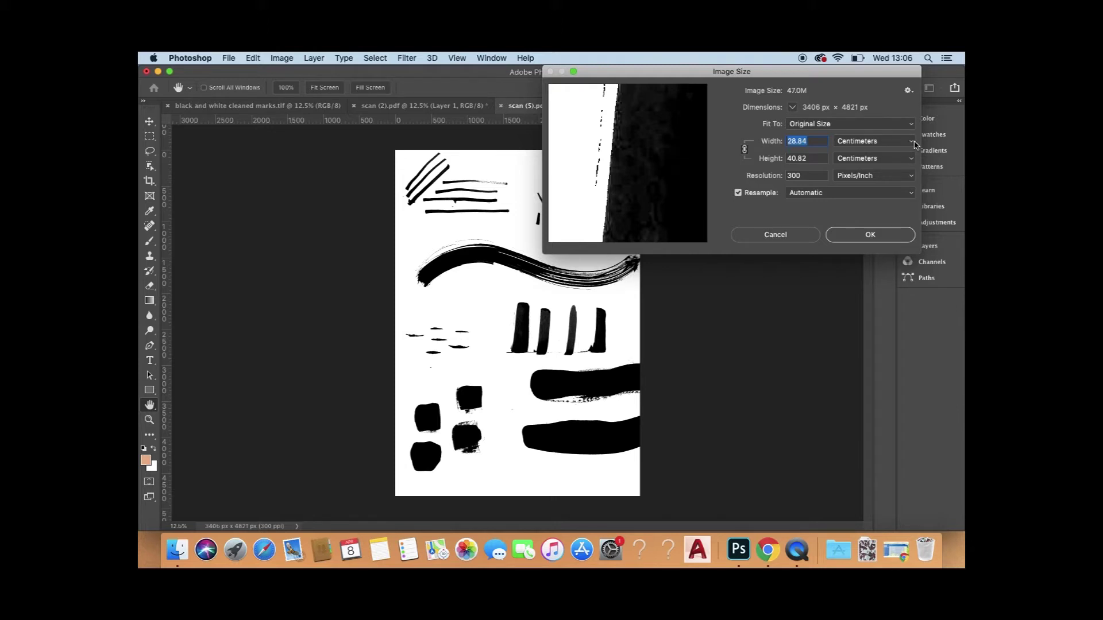
{"action": "left_click", "coordinate": [912, 143]}
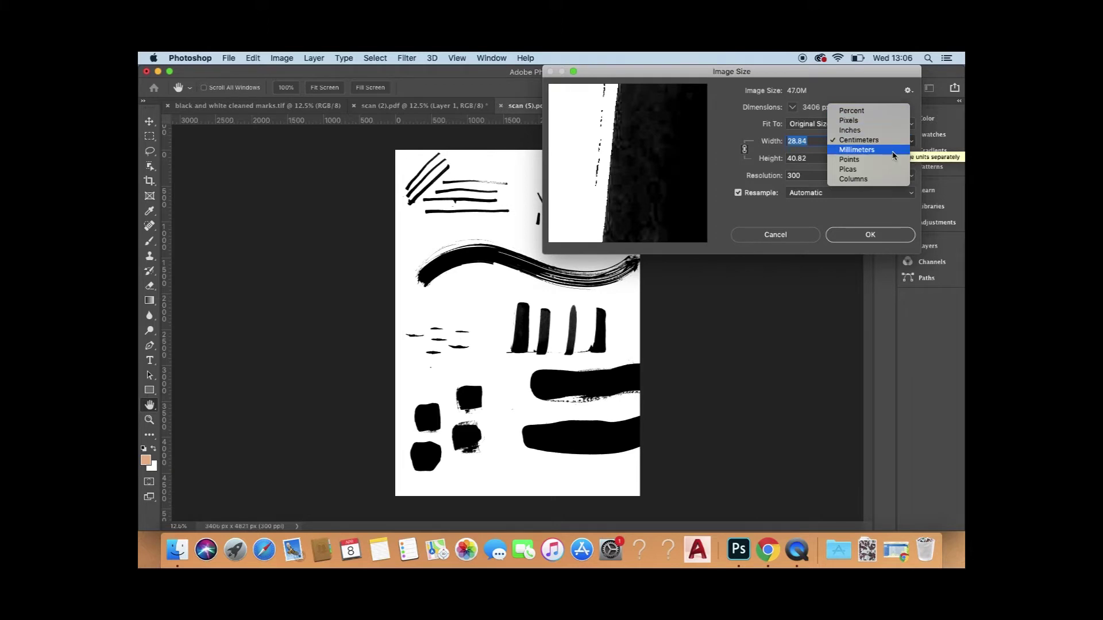
{"action": "left_click", "coordinate": [892, 148]}
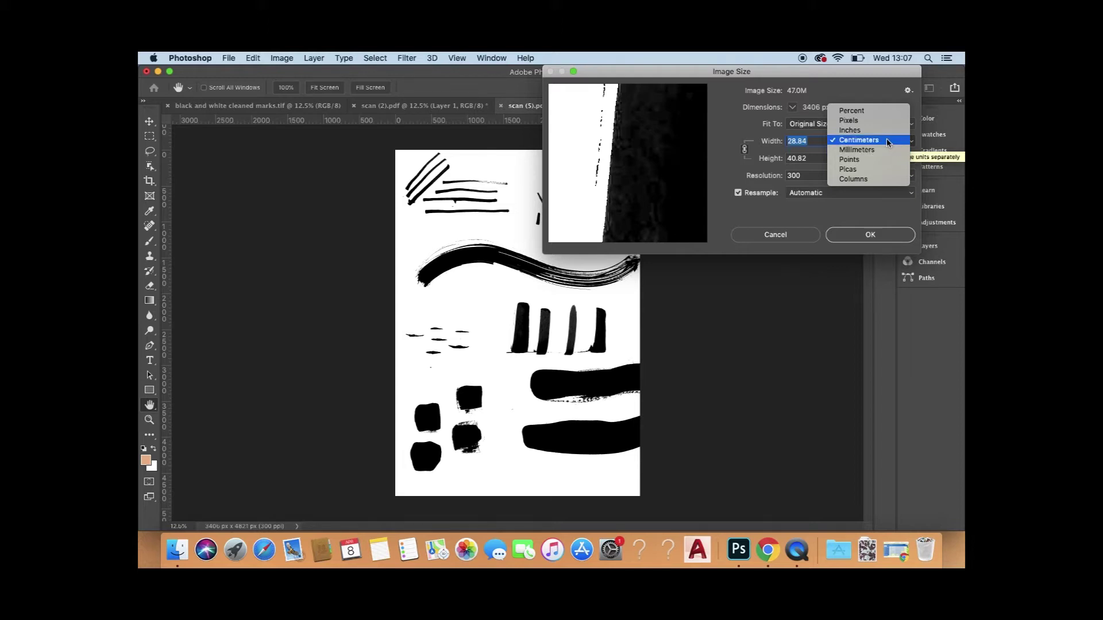
{"action": "left_click", "coordinate": [889, 141]}
{"action": "left_click", "coordinate": [867, 236]}
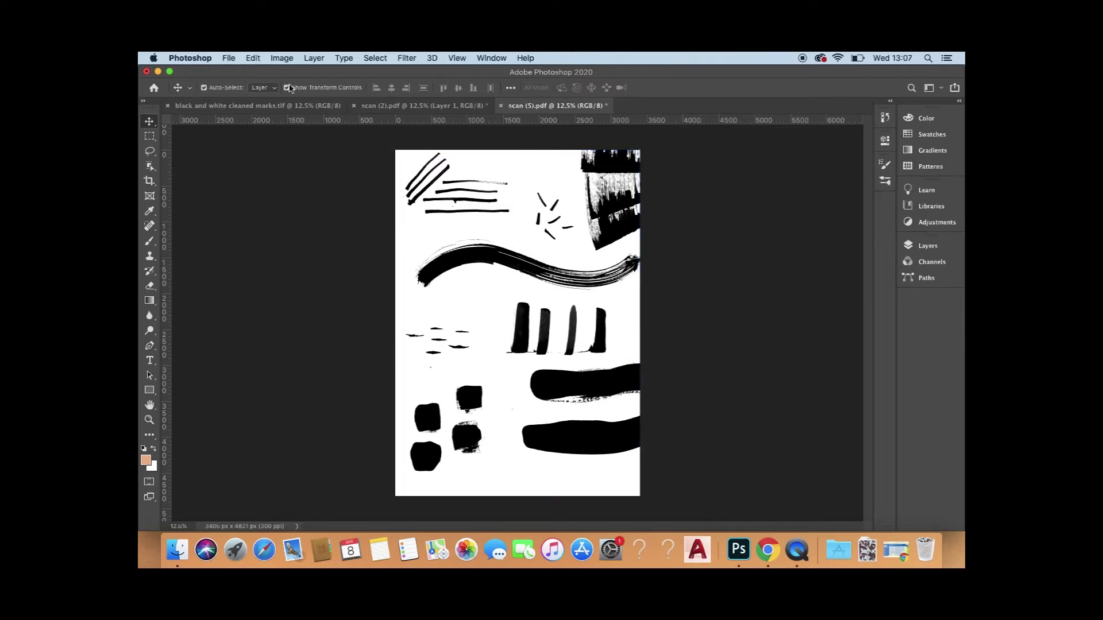
{"action": "left_click", "coordinate": [228, 59]}
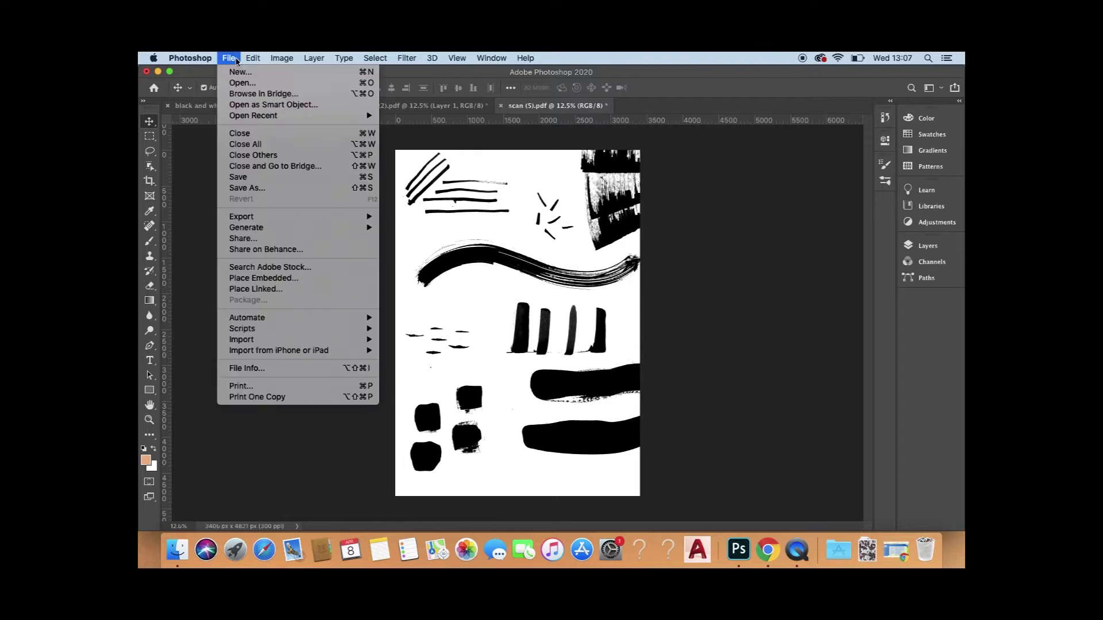
{"action": "left_click", "coordinate": [252, 188]}
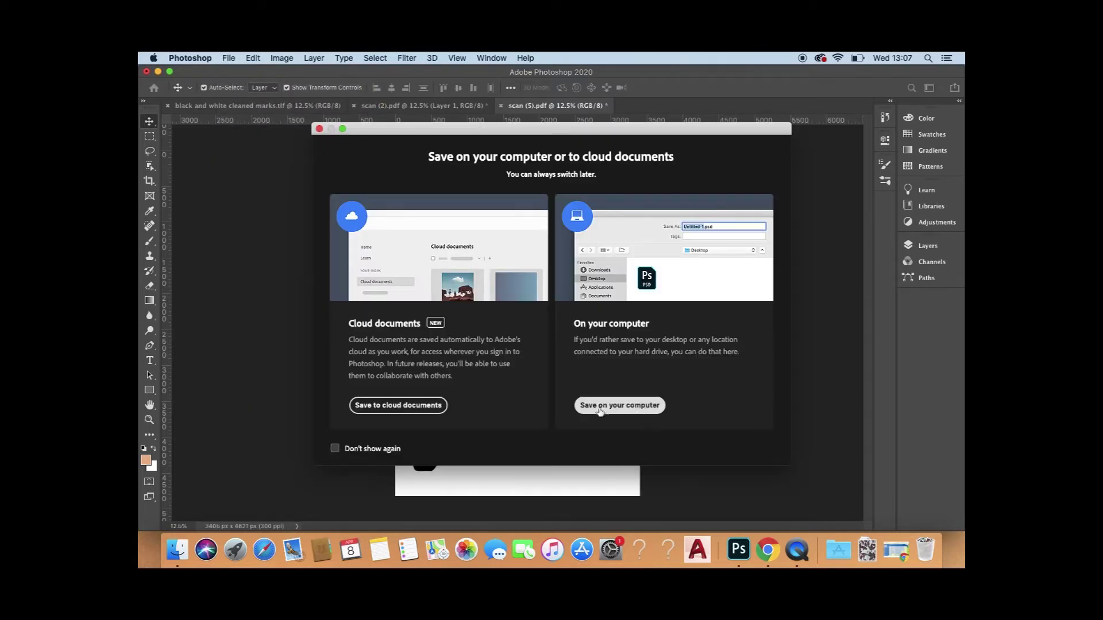
{"action": "left_click", "coordinate": [648, 406]}
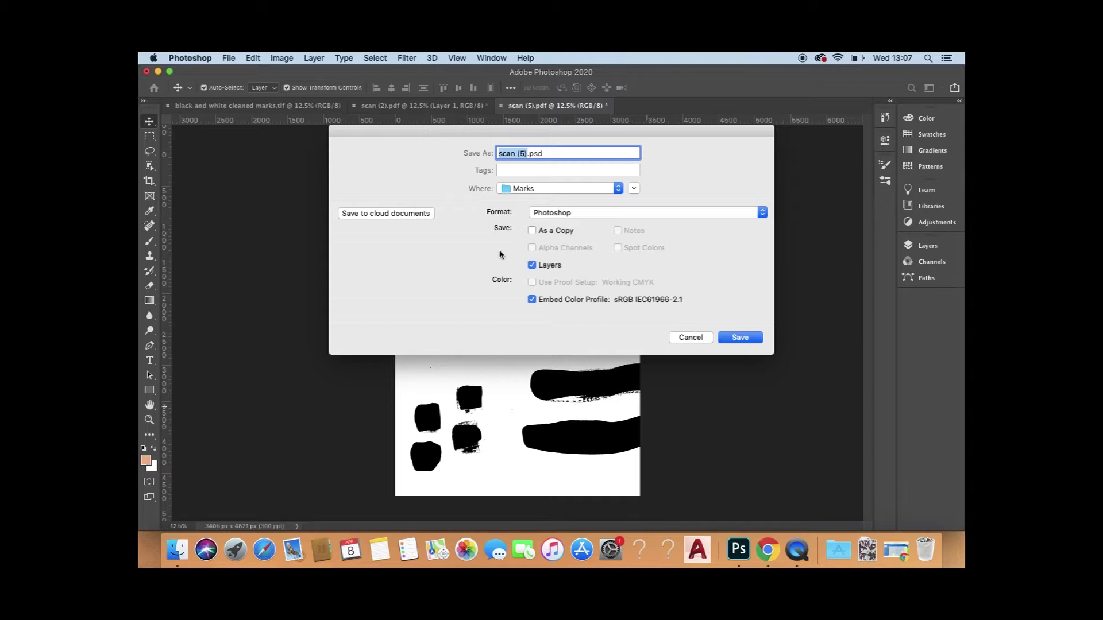
{"action": "left_click", "coordinate": [691, 337]}
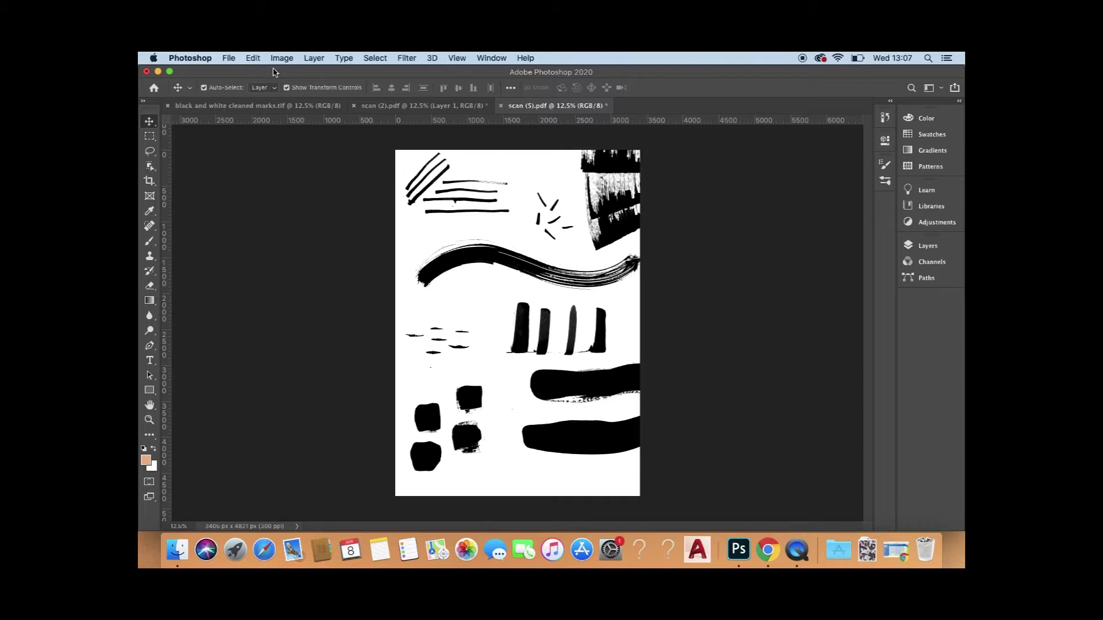
Step: Flatten scan (5).pdf into a single Background layer and display its layers
{"action": "left_click", "coordinate": [315, 60]}
{"action": "mouse_move", "coordinate": [396, 523]}
{"action": "left_click", "coordinate": [394, 503]}
{"action": "left_click", "coordinate": [503, 59]}
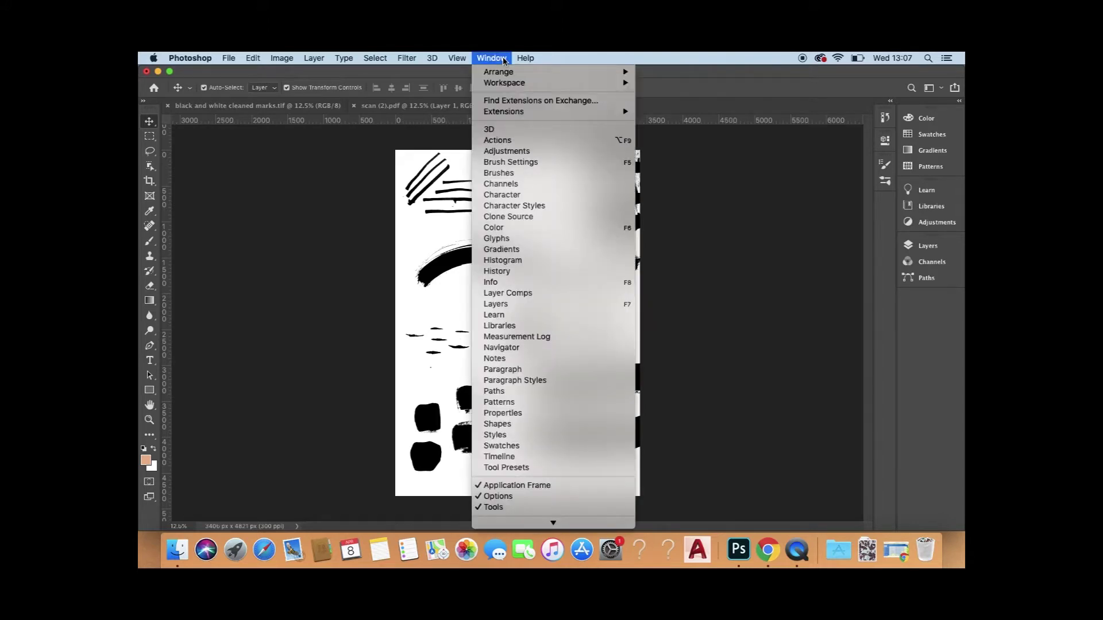
{"action": "left_click", "coordinate": [554, 309]}
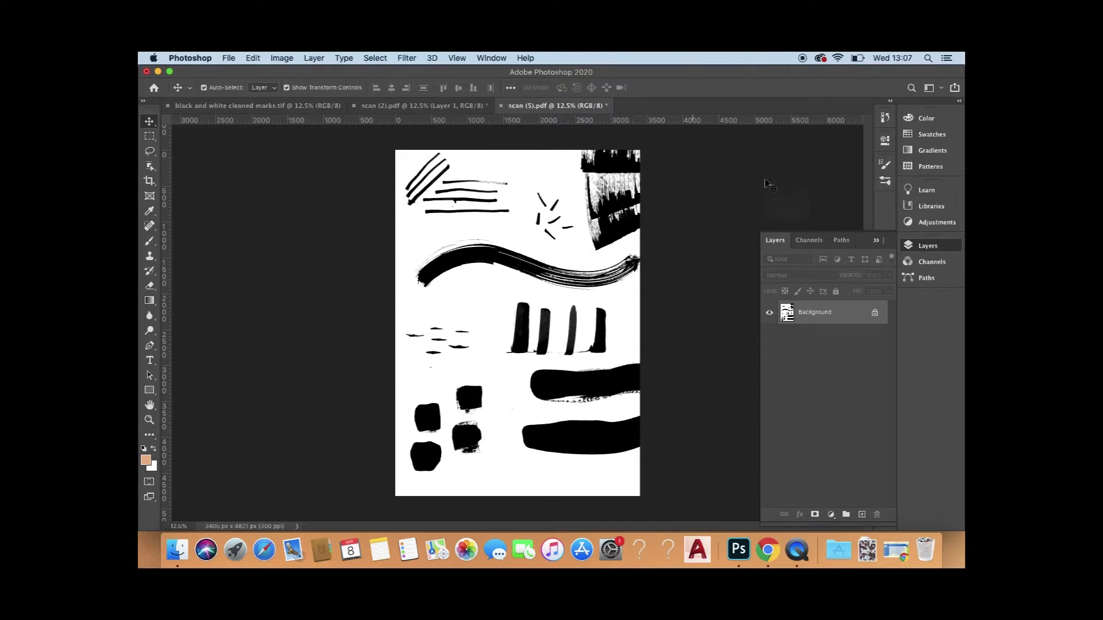
Step: Start saving a copy of scan (5).pdf on the computer and name it Mark making 1
{"action": "left_click", "coordinate": [228, 59]}
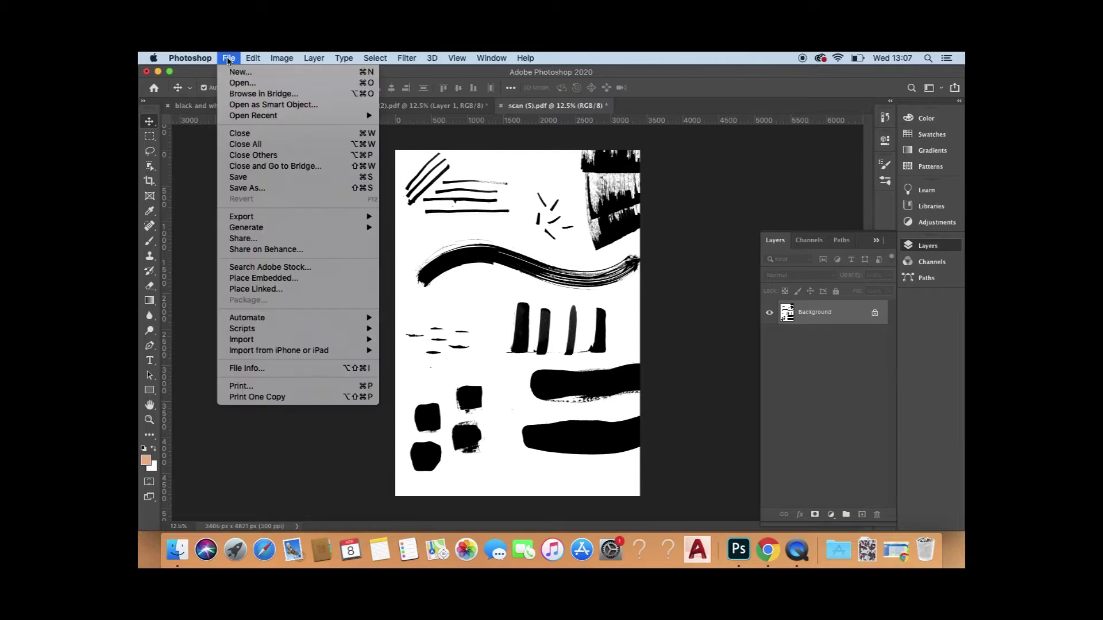
{"action": "left_click", "coordinate": [244, 188]}
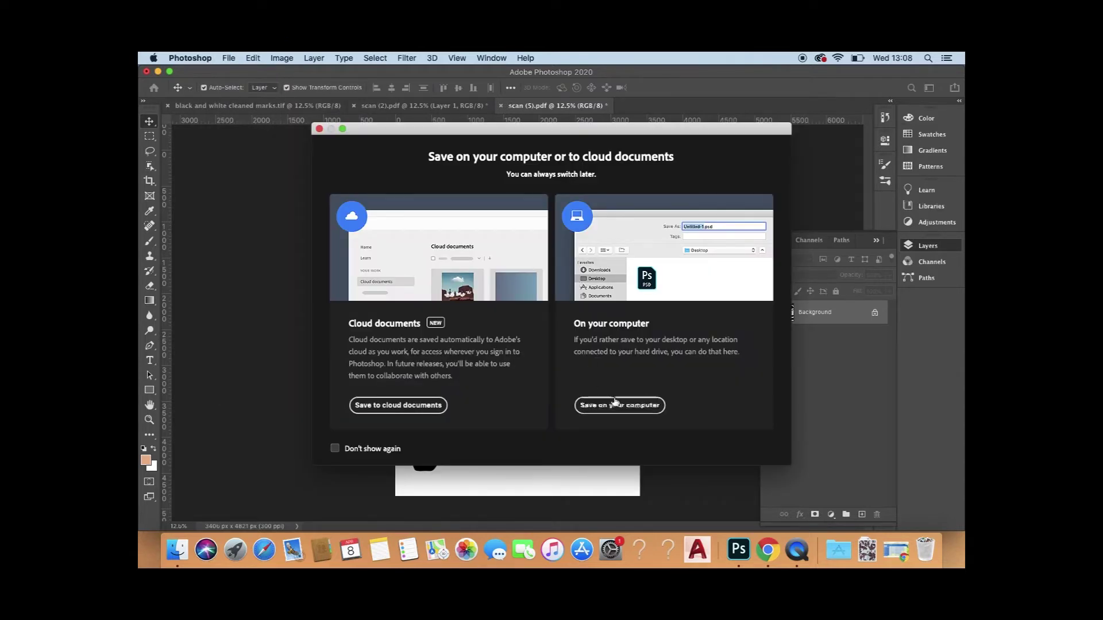
{"action": "left_click", "coordinate": [644, 407]}
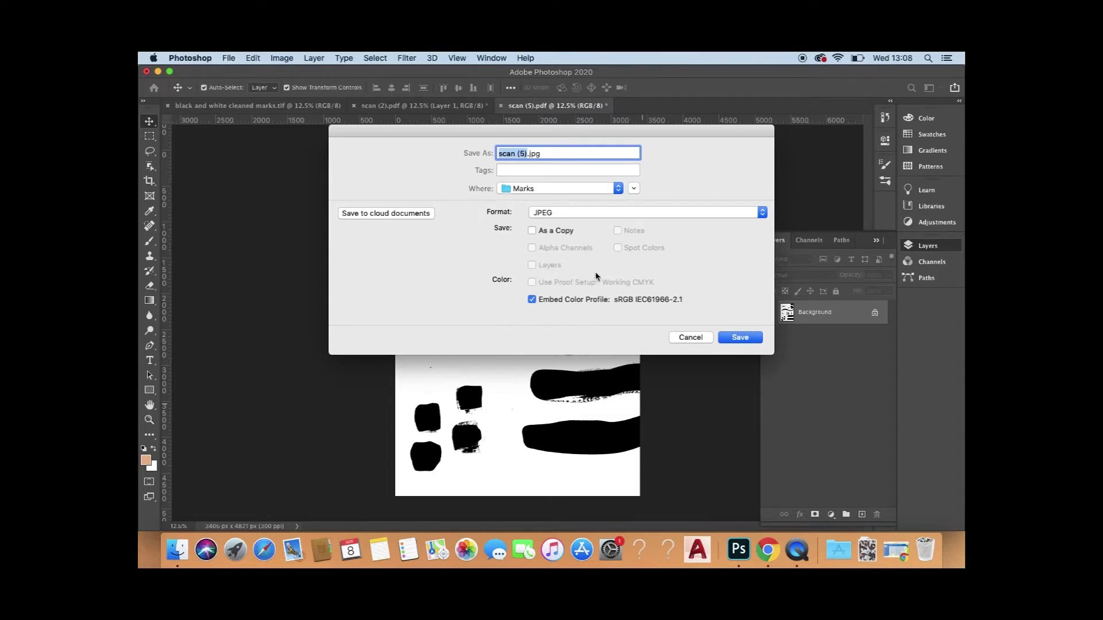
{"action": "left_click", "coordinate": [526, 154]}
{"action": "key", "text": "BackSpace"}
{"action": "key", "text": "BackSpace"}
{"action": "key", "text": "BackSpace"}
{"action": "key", "text": "BackSpace"}
{"action": "key", "text": "BackSpace"}
{"action": "key", "text": "BackSpace"}
{"action": "key", "text": "BackSpace"}
{"action": "key", "text": "BackSpace"}
{"action": "type", "text": "Mark making 1"}
Step: Save Mark making 1 in the Marks folder as a TIFF with no image compression, interleaved pixel order and IBM PC byte order
{"action": "left_click", "coordinate": [620, 190]}
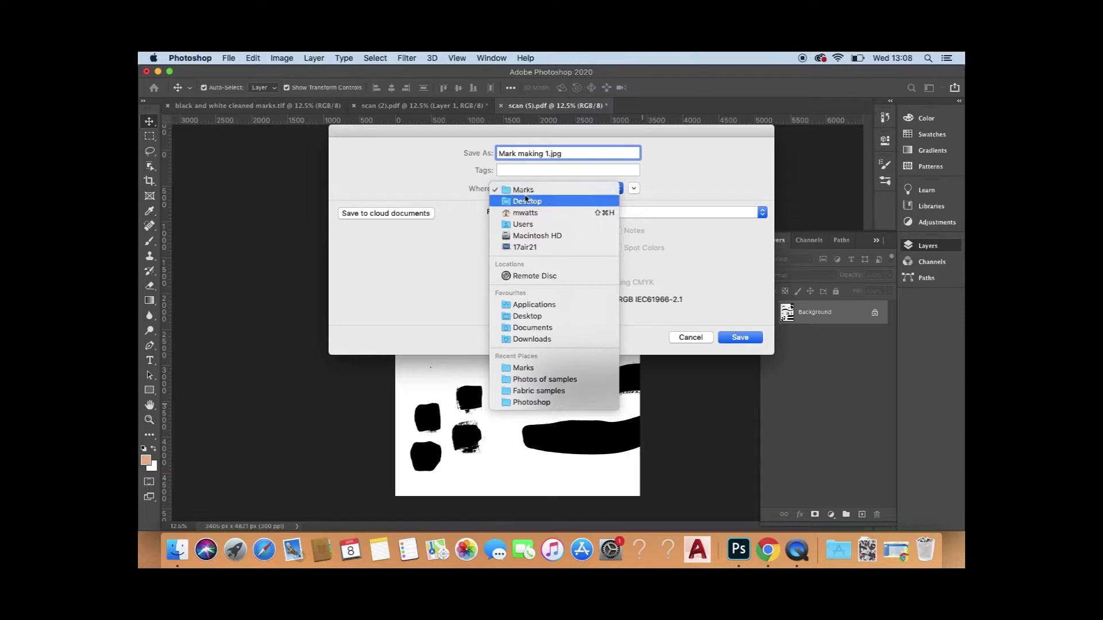
{"action": "left_click", "coordinate": [556, 195]}
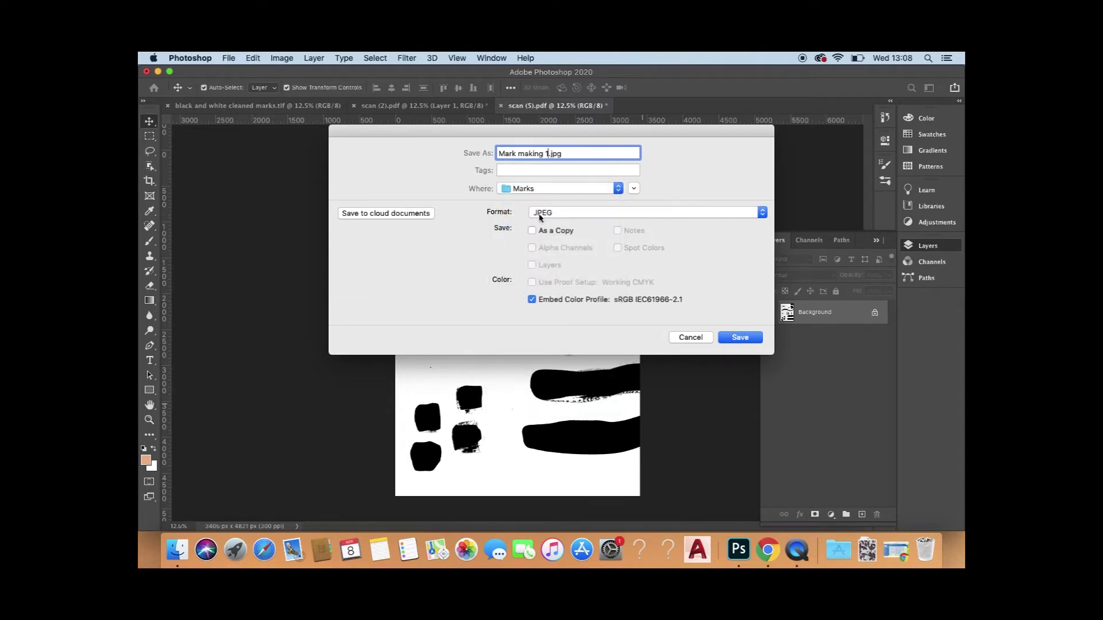
{"action": "left_click", "coordinate": [764, 214]}
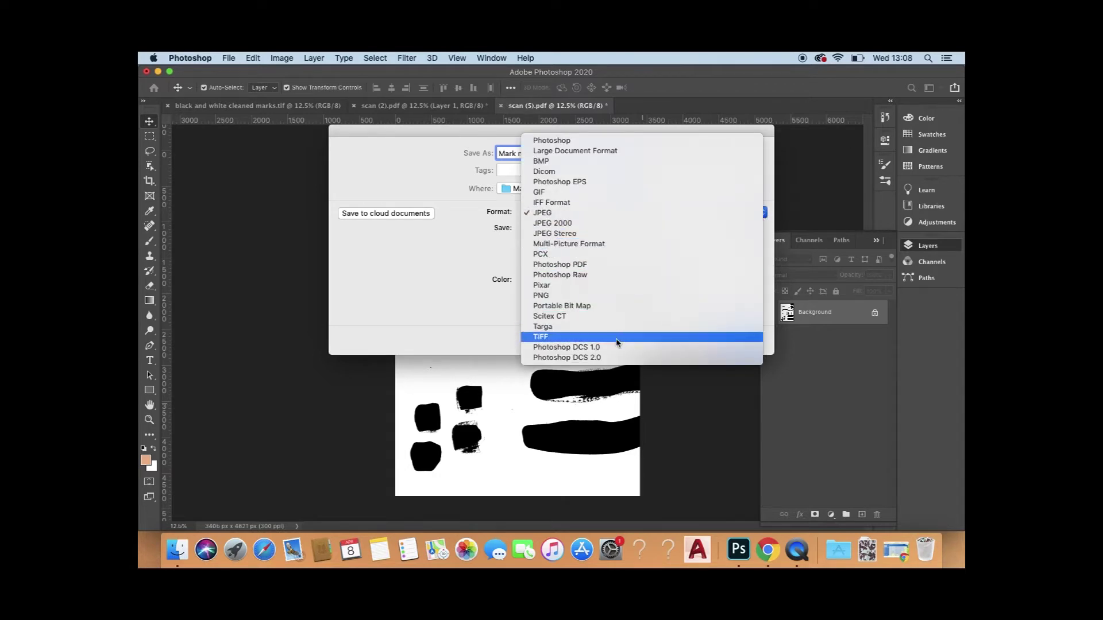
{"action": "key", "text": "Escape"}
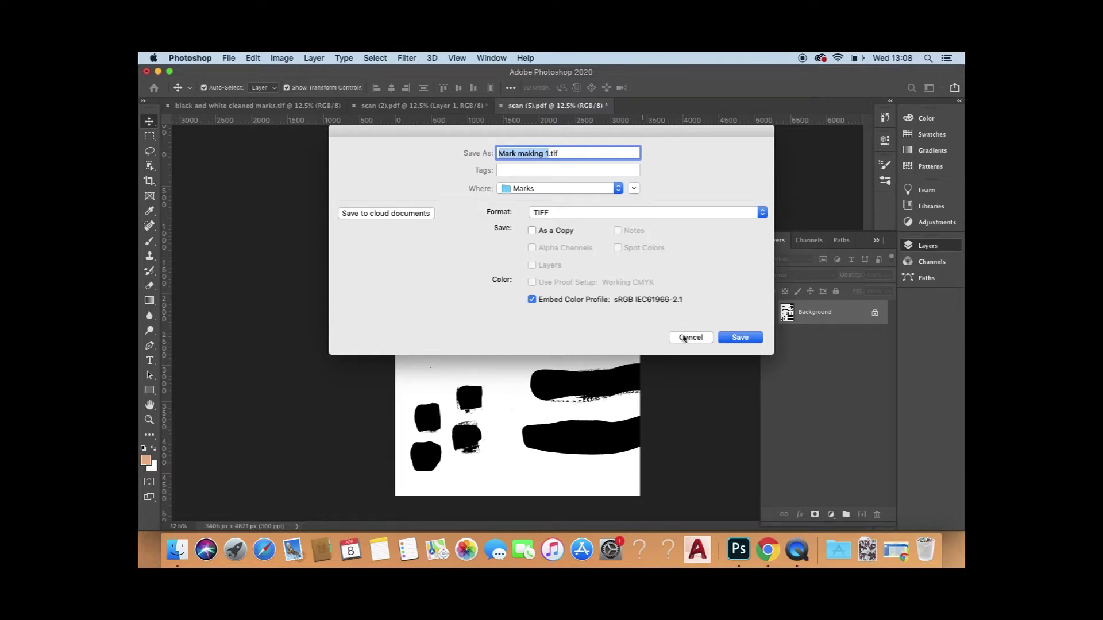
{"action": "left_click", "coordinate": [742, 337]}
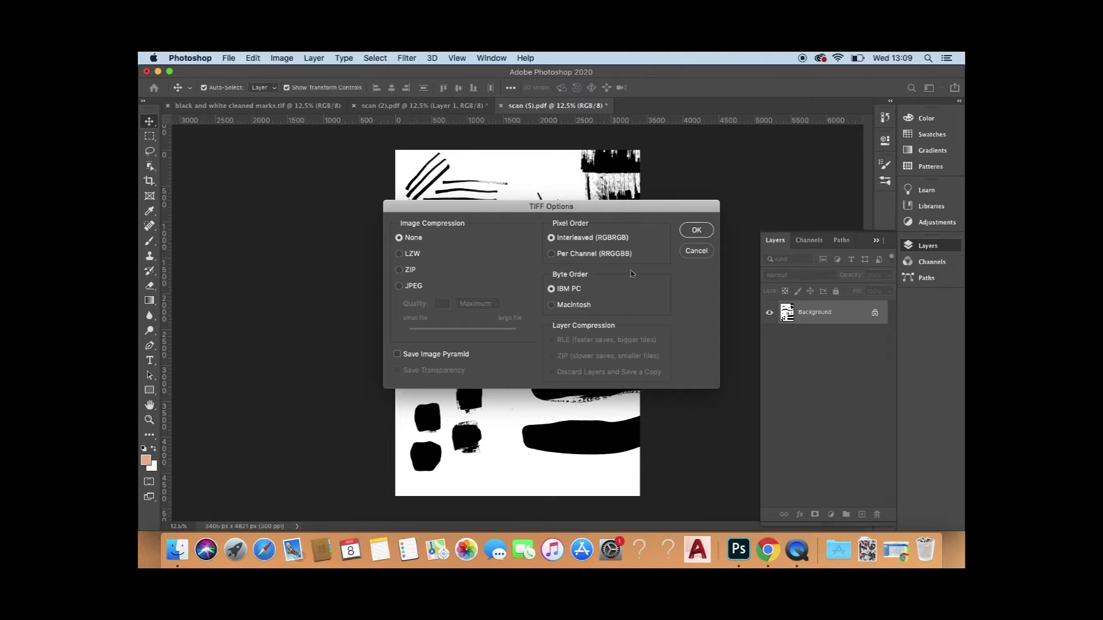
{"action": "left_click", "coordinate": [696, 230]}
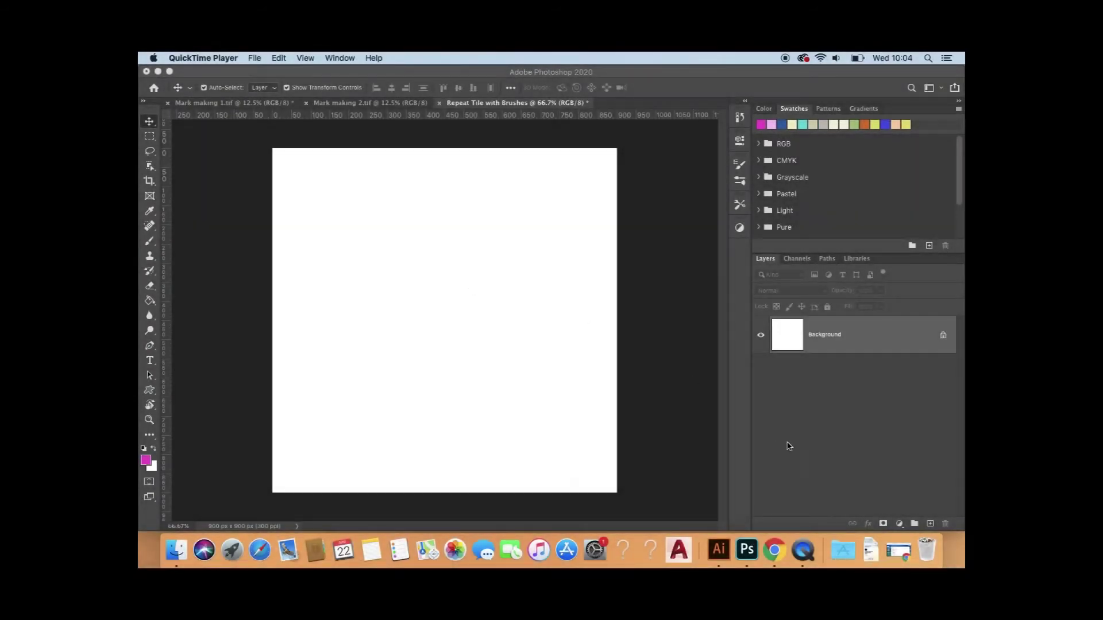
Step: Select the four vertical strokes in the middle of Mark making 1.tif with the Object Selection tool
{"action": "left_click", "coordinate": [747, 550]}
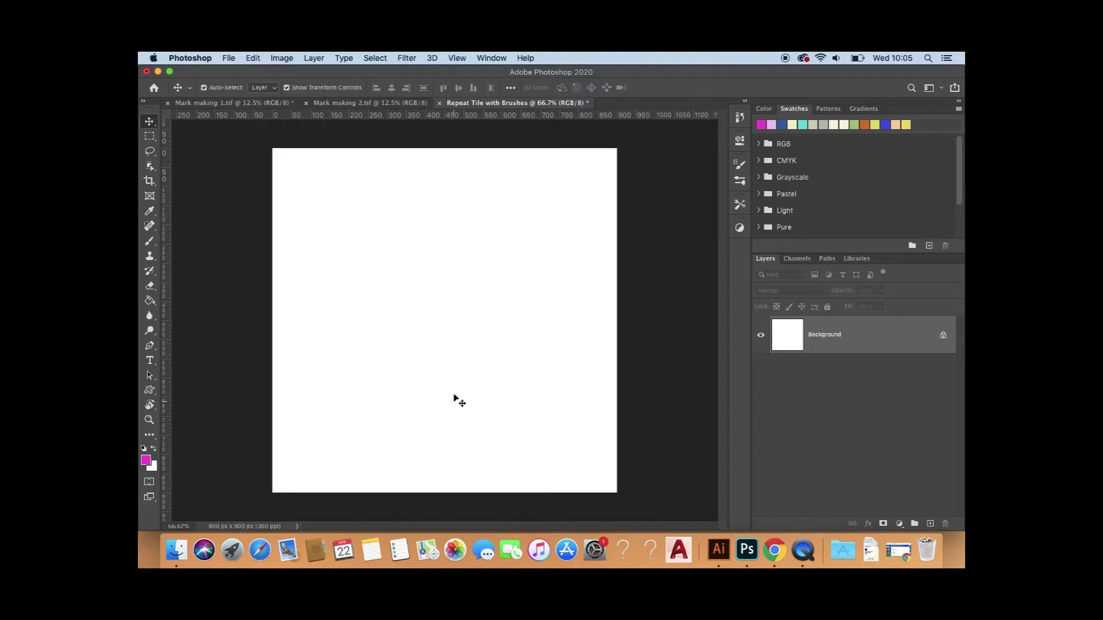
{"action": "left_click", "coordinate": [360, 104]}
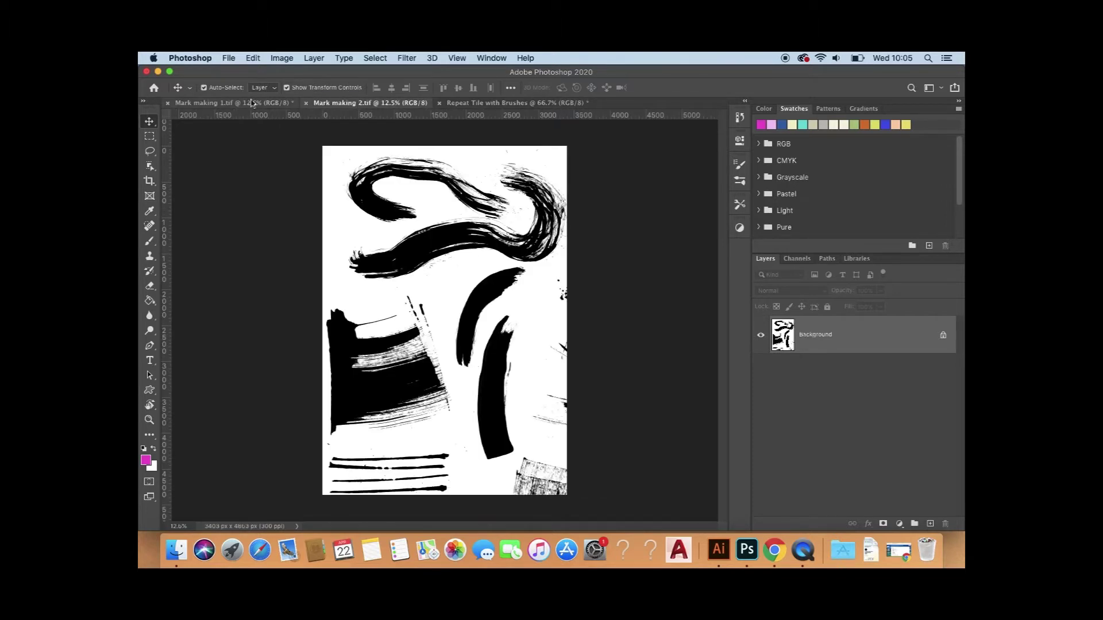
{"action": "left_click", "coordinate": [234, 105]}
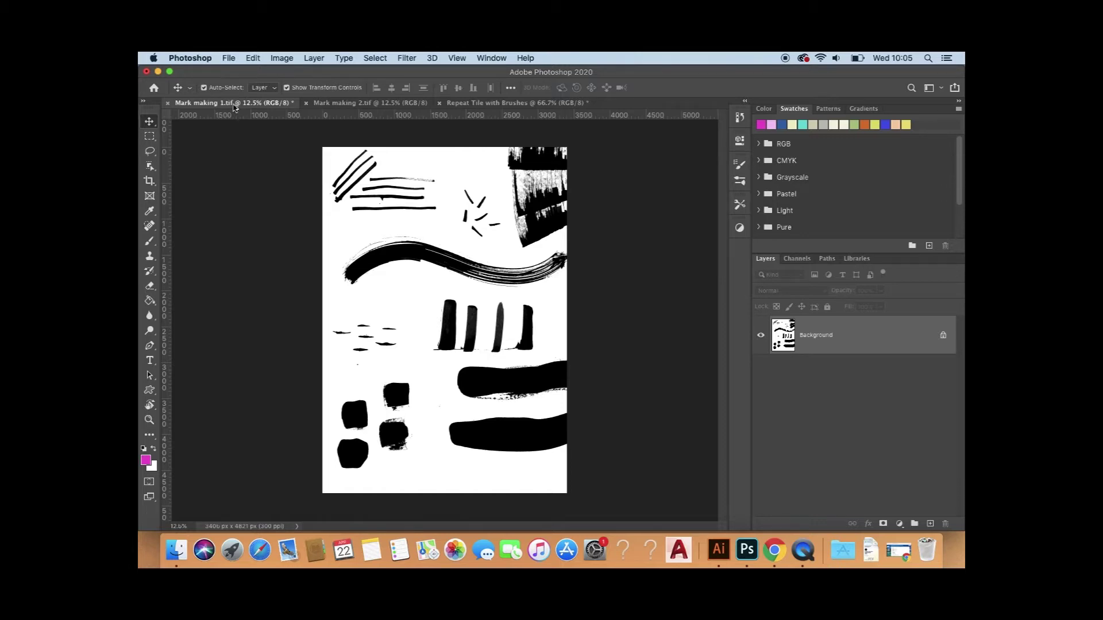
{"action": "left_click", "coordinate": [151, 166]}
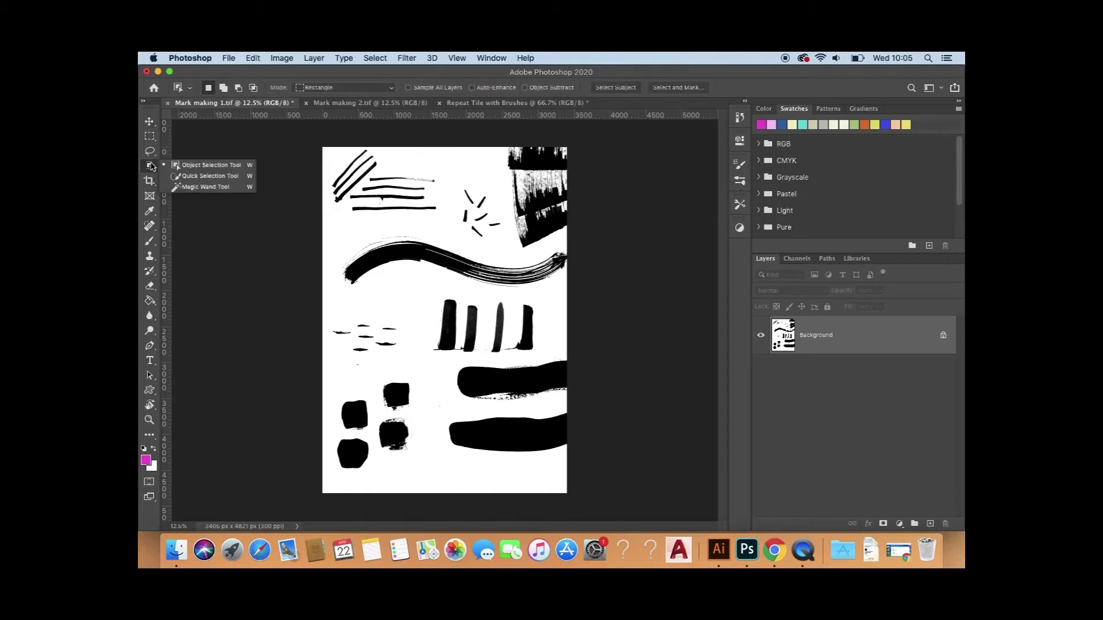
{"action": "left_click", "coordinate": [172, 165]}
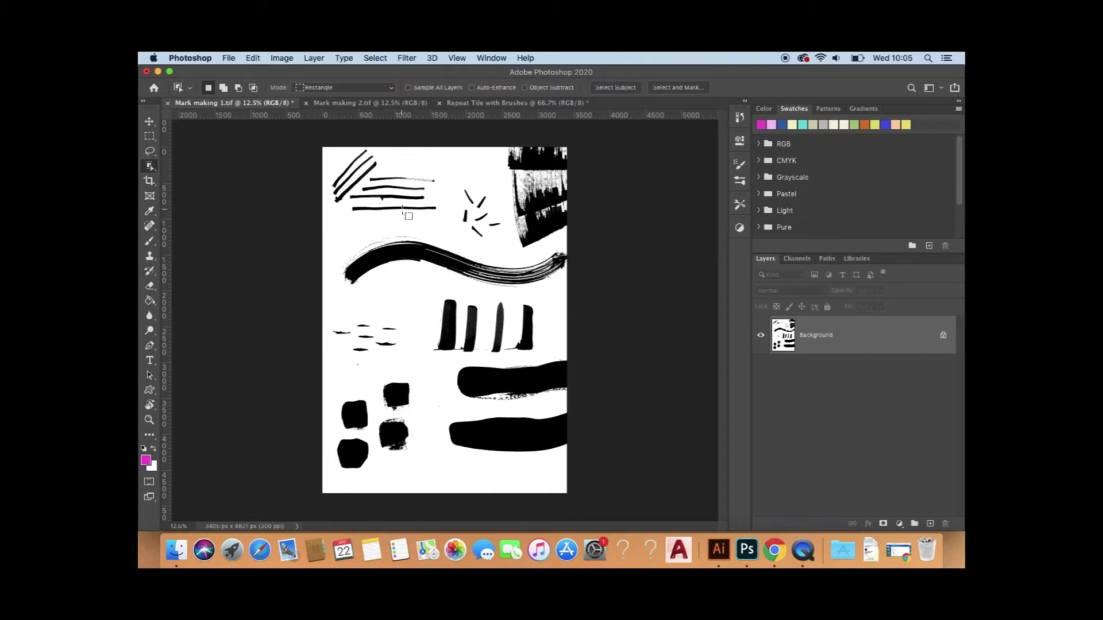
{"action": "right_click", "coordinate": [421, 284]}
{"action": "key", "text": "Escape"}
{"action": "left_click_drag", "start_coordinate": [509, 334], "coordinate": [547, 362]}
Step: Define the selected strokes as a brush preset named Lines
{"action": "left_click", "coordinate": [254, 62]}
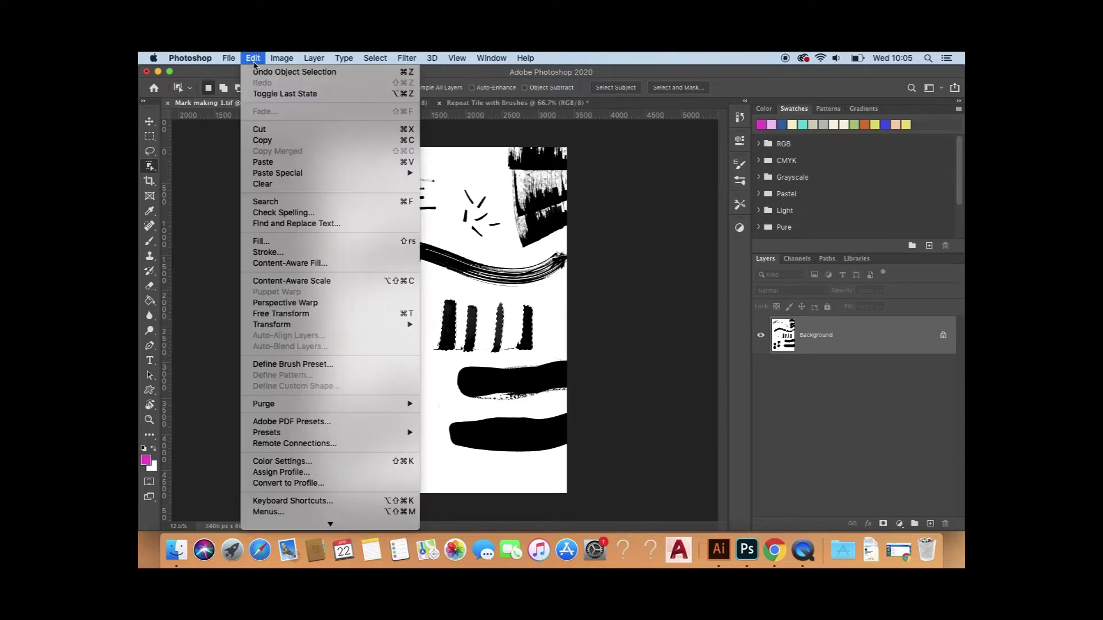
{"action": "left_click", "coordinate": [291, 365]}
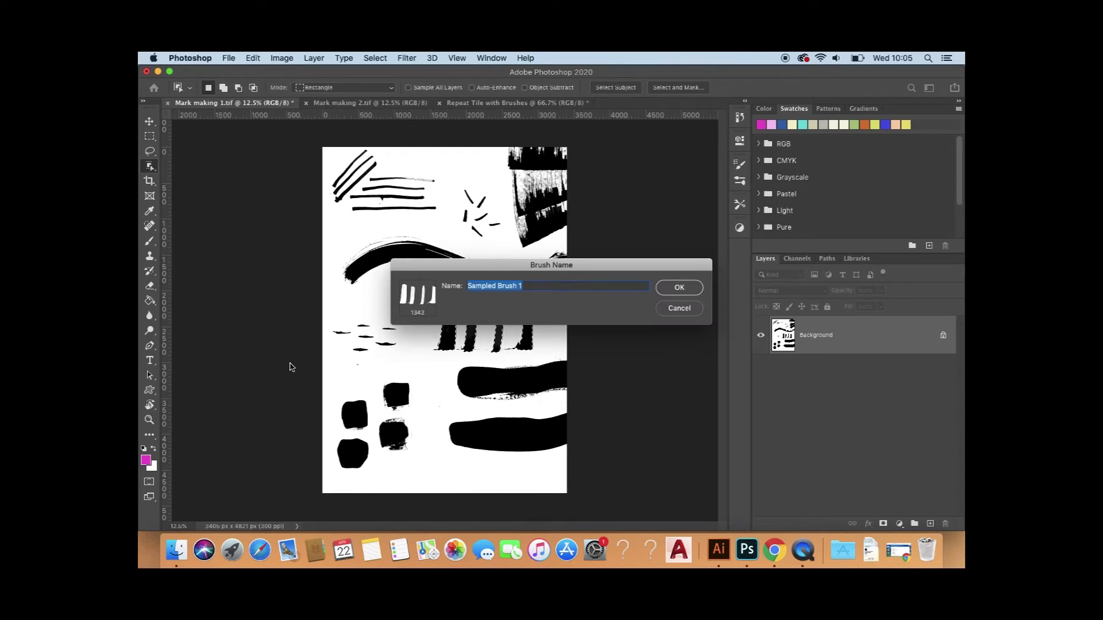
{"action": "key", "text": "BackSpace"}
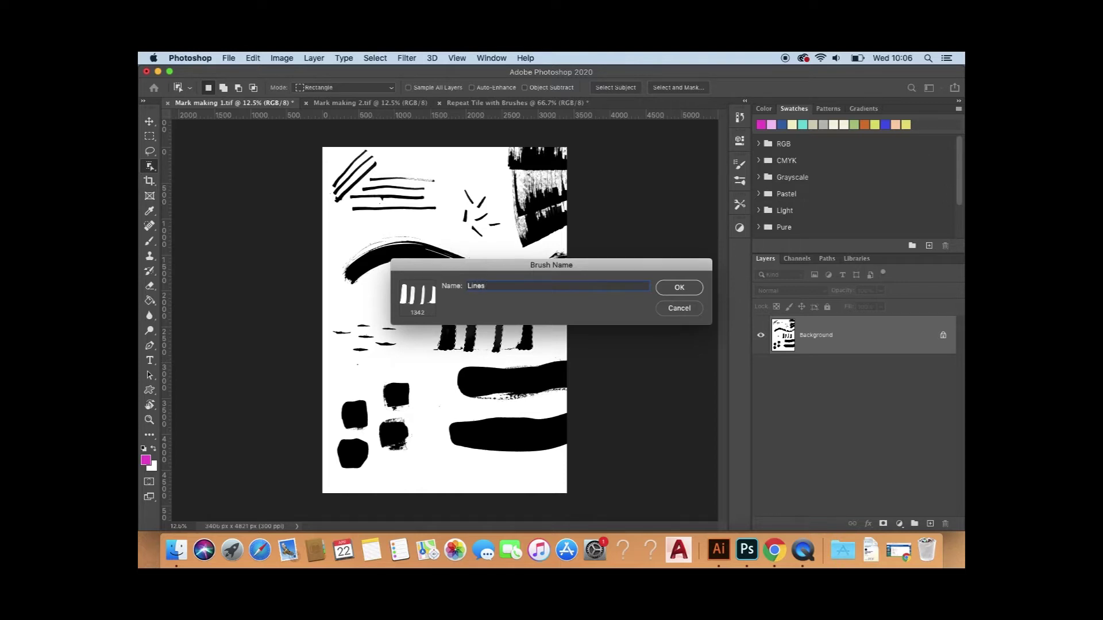
{"action": "type", "text": "Lines"}
{"action": "left_click", "coordinate": [692, 288]}
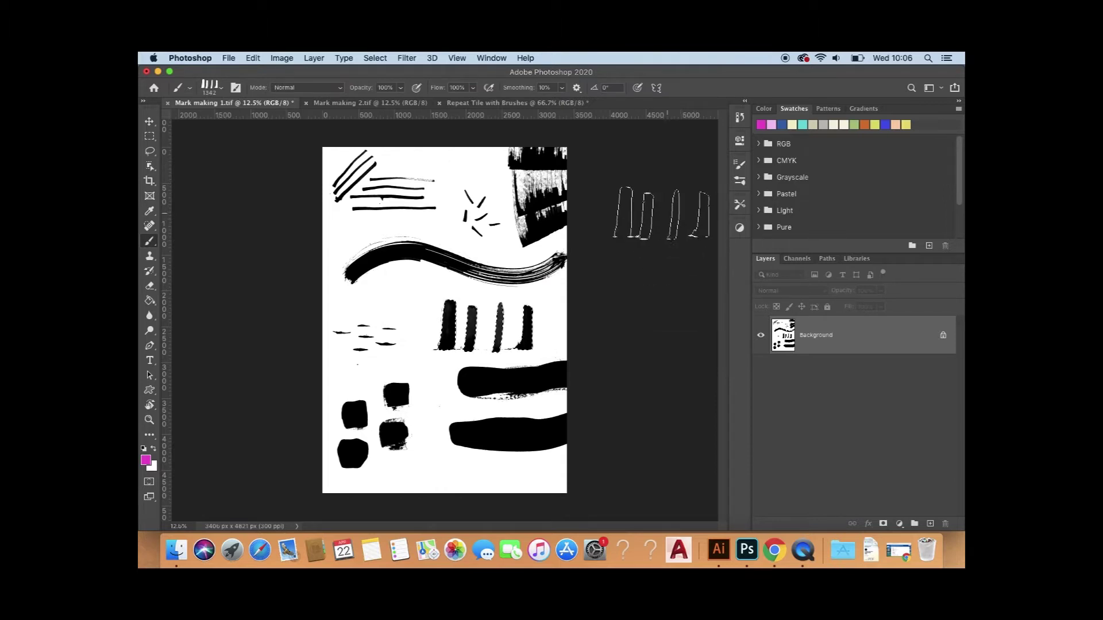
Step: In the Repeat Tile with Brushes document, set the four-line brush tip's spacing to about 243%
{"action": "left_click", "coordinate": [154, 247]}
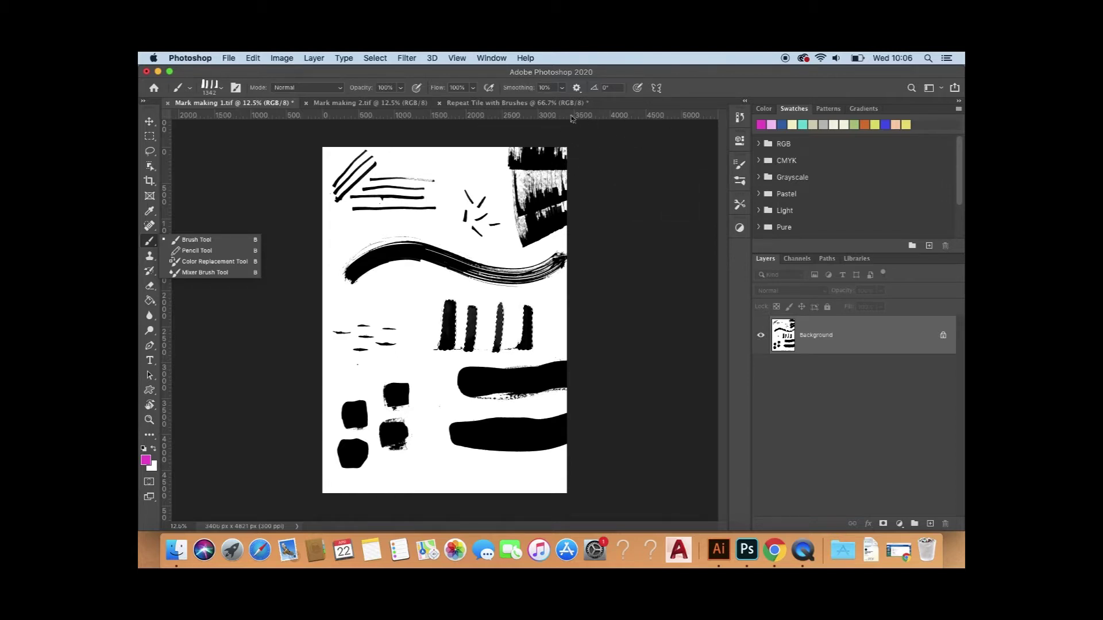
{"action": "left_click", "coordinate": [555, 103]}
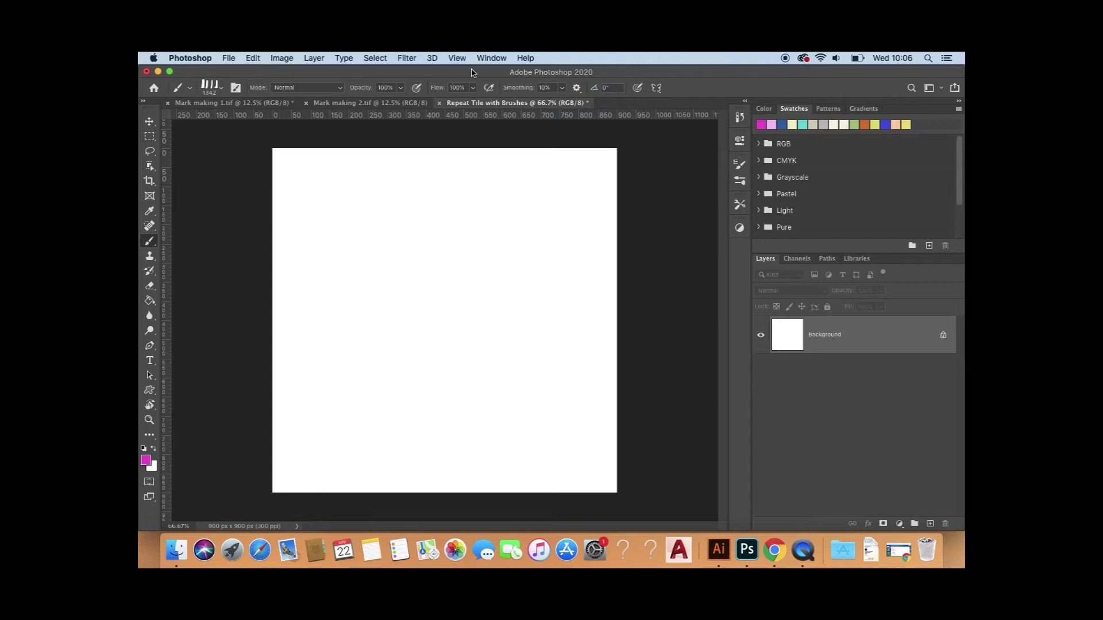
{"action": "left_click", "coordinate": [492, 59]}
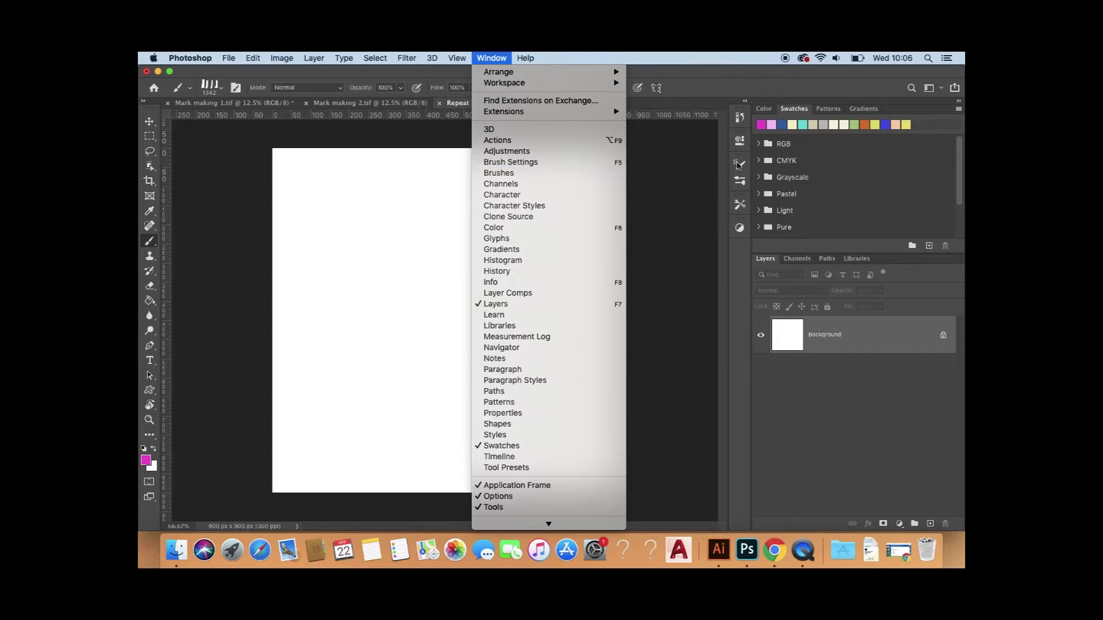
{"action": "left_click", "coordinate": [740, 166]}
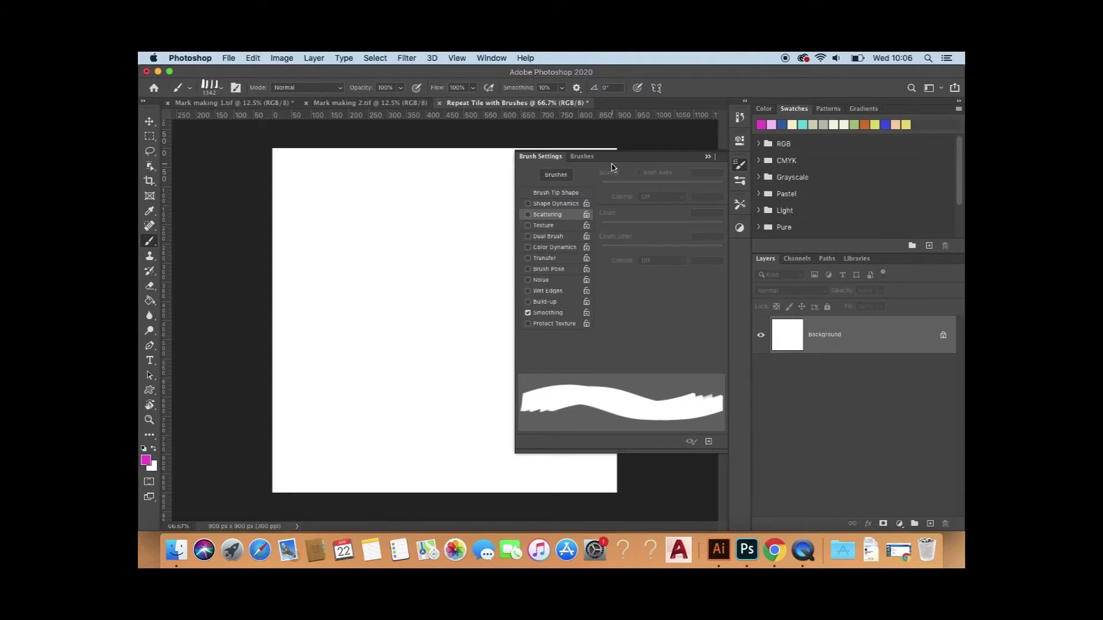
{"action": "left_click", "coordinate": [583, 157]}
{"action": "left_click", "coordinate": [551, 158]}
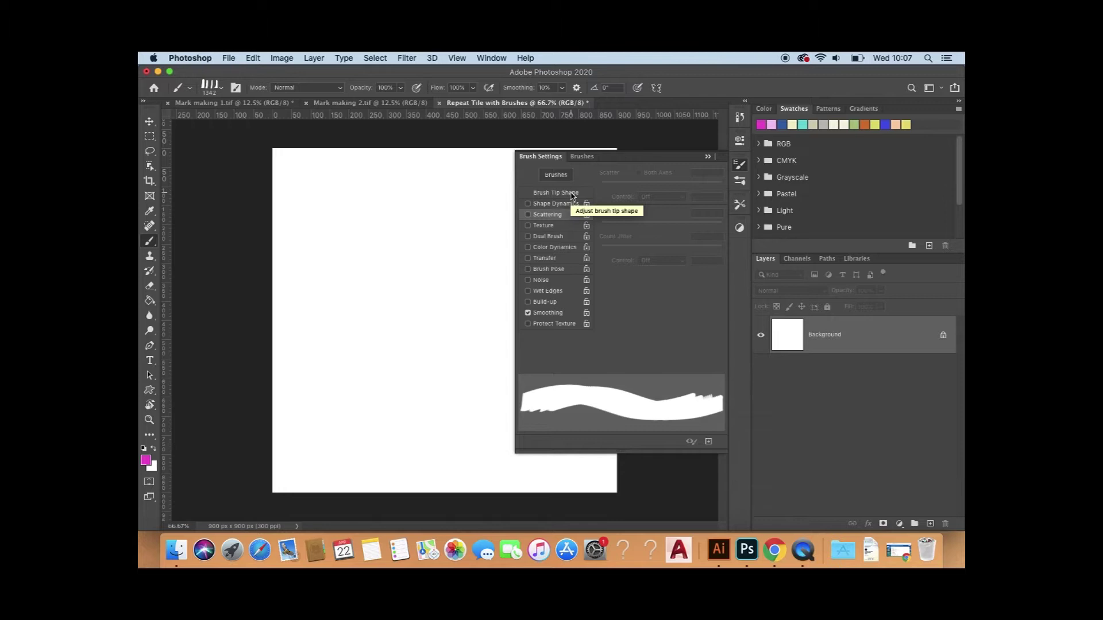
{"action": "left_click", "coordinate": [573, 196]}
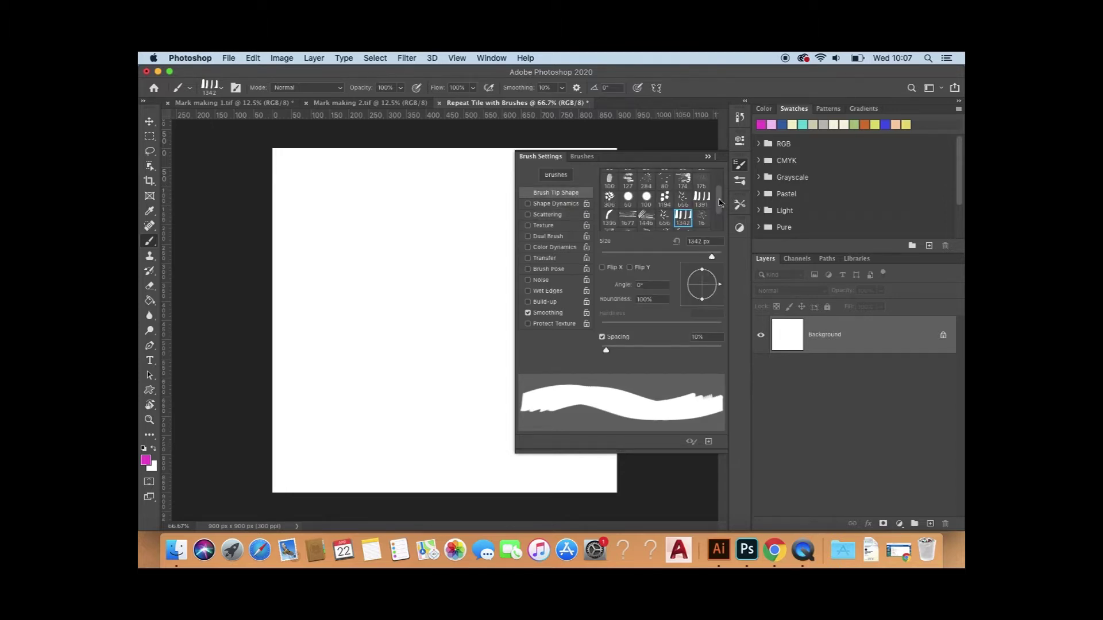
{"action": "mouse_move", "coordinate": [720, 199]}
{"action": "left_mouse_down"}
{"action": "mouse_move", "coordinate": [719, 216]}
{"action": "mouse_move", "coordinate": [719, 191]}
{"action": "mouse_move", "coordinate": [718, 204]}
{"action": "left_mouse_up"}
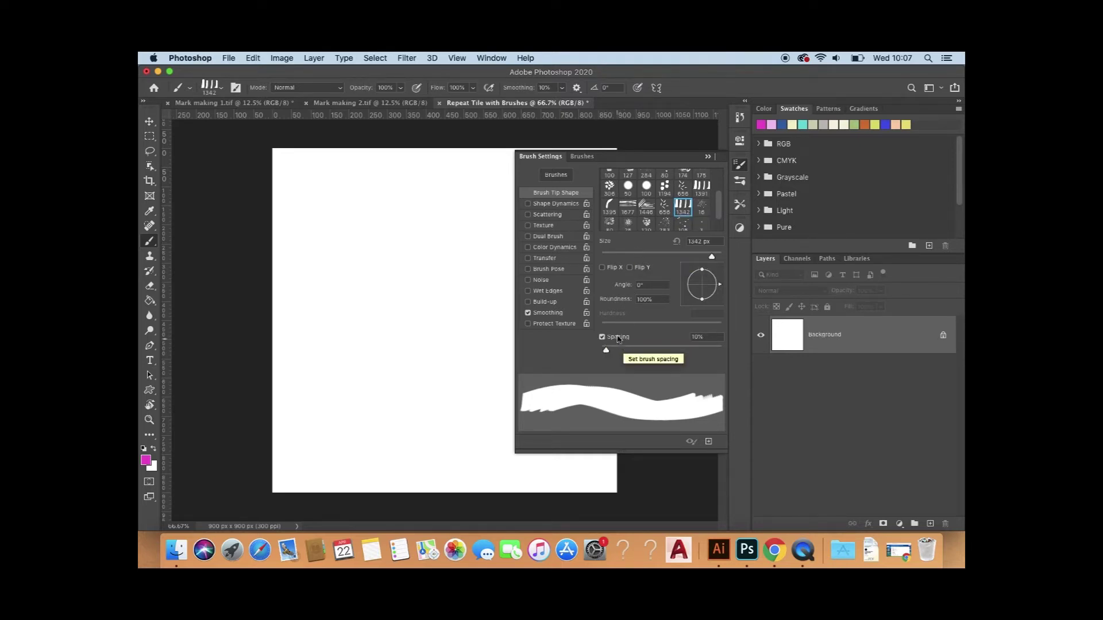
{"action": "left_click_drag", "start_coordinate": [606, 351], "coordinate": [696, 360]}
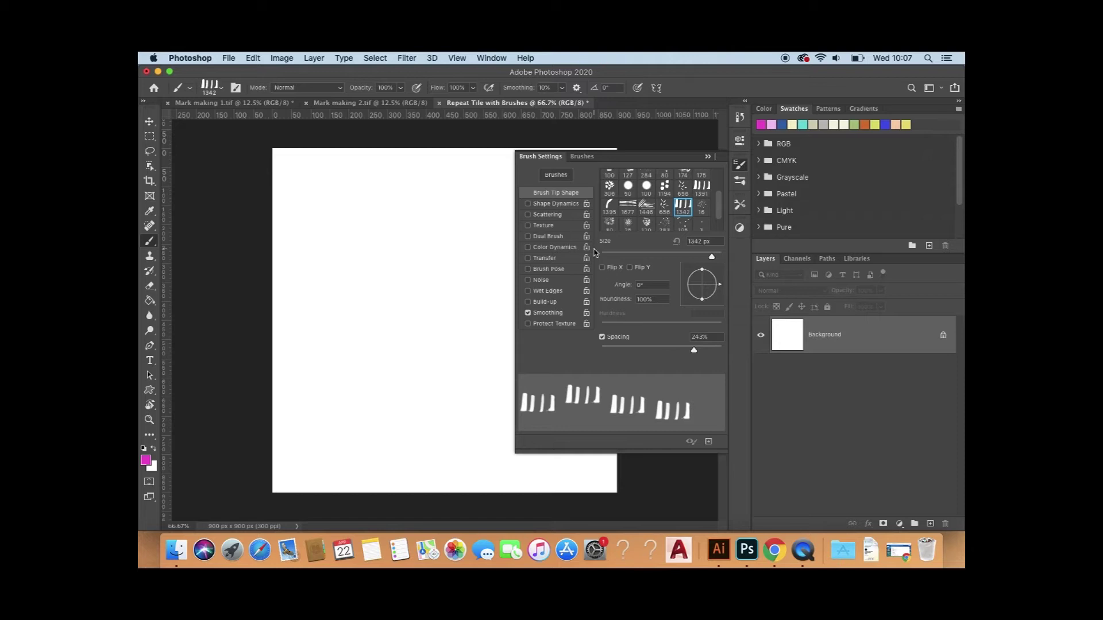
Step: Enable Shape Dynamics with 66% angle jitter and Scattering with 148% scatter and 10% count jitter for the brush
{"action": "left_click", "coordinate": [570, 206]}
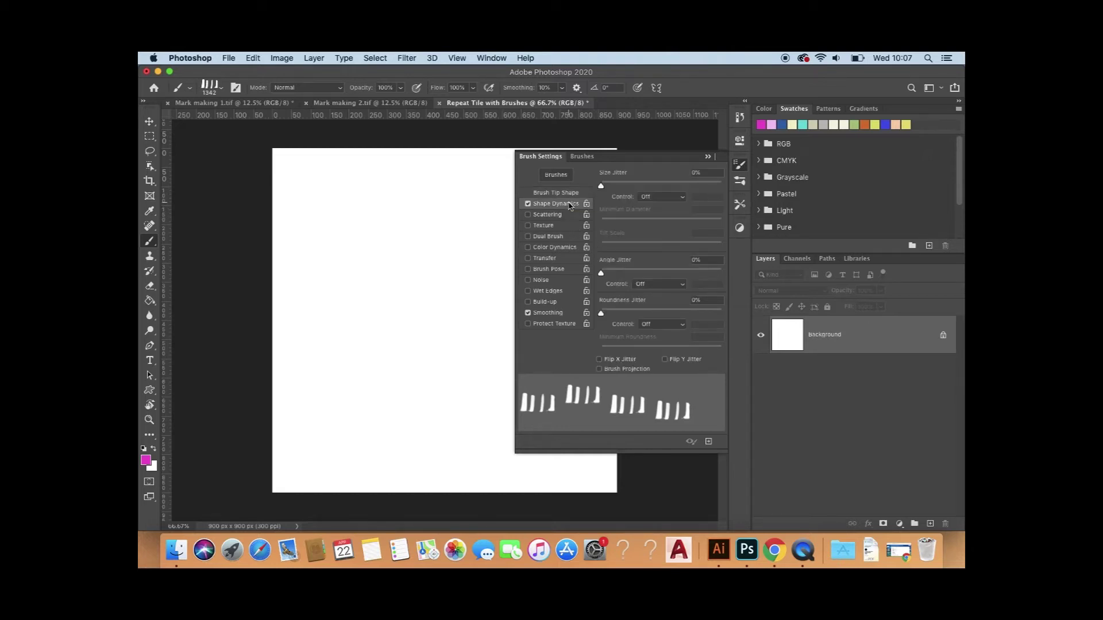
{"action": "left_click_drag", "start_coordinate": [601, 273], "coordinate": [680, 280]}
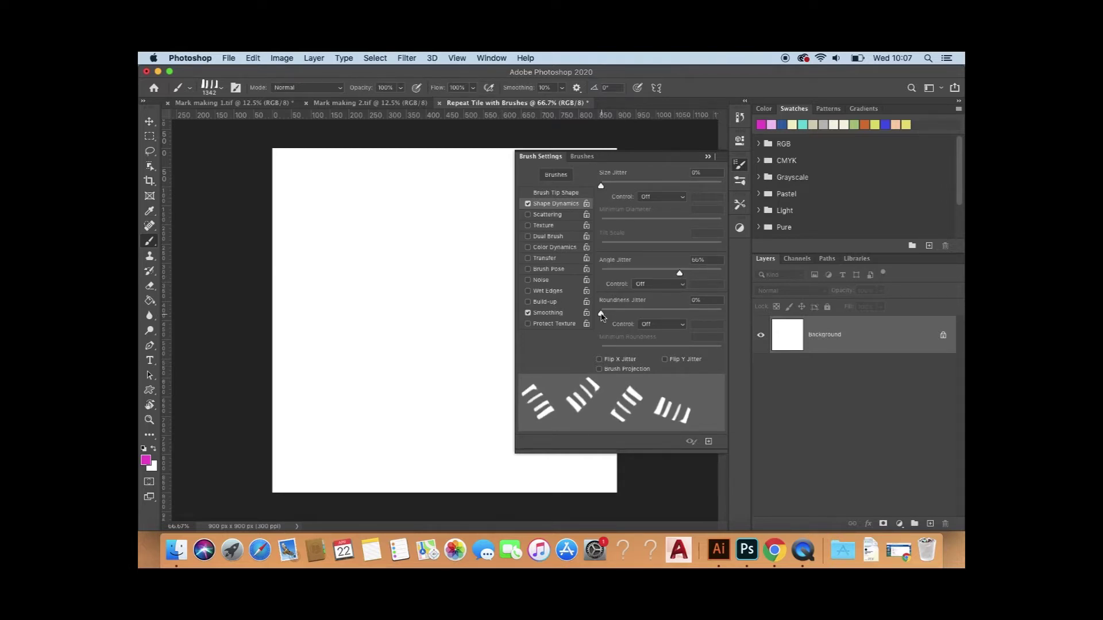
{"action": "left_click", "coordinate": [560, 220]}
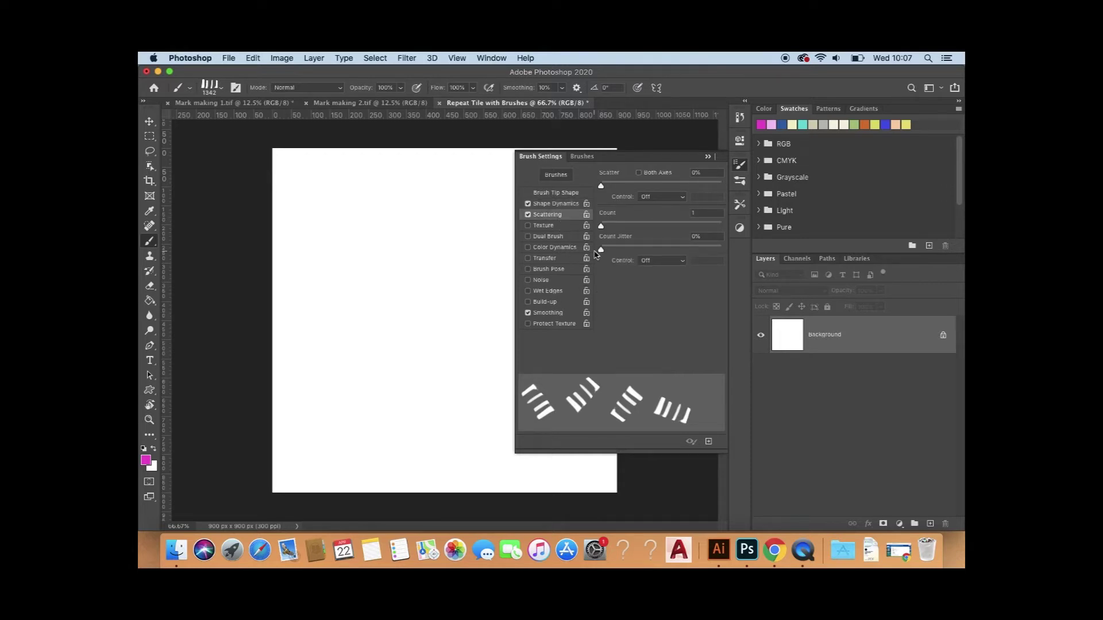
{"action": "mouse_move", "coordinate": [606, 188]}
{"action": "left_mouse_down"}
{"action": "mouse_move", "coordinate": [643, 186]}
{"action": "mouse_move", "coordinate": [621, 187]}
{"action": "mouse_move", "coordinate": [626, 228]}
{"action": "mouse_move", "coordinate": [605, 229]}
{"action": "mouse_move", "coordinate": [616, 251]}
{"action": "mouse_move", "coordinate": [635, 250]}
{"action": "mouse_move", "coordinate": [613, 251]}
{"action": "left_mouse_up"}
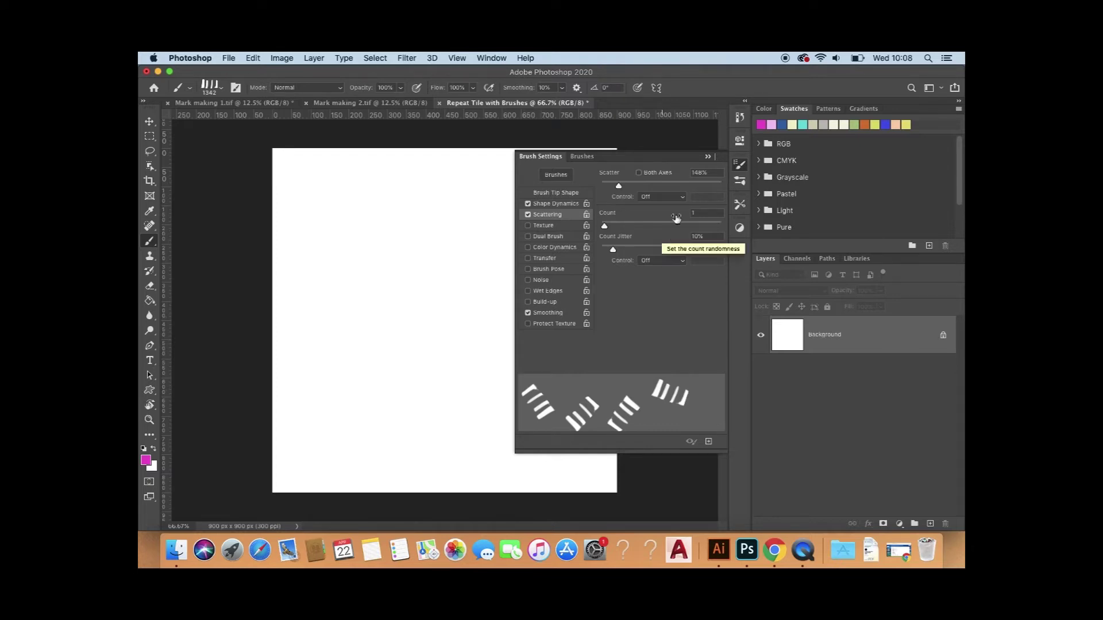
{"action": "left_click", "coordinate": [708, 158]}
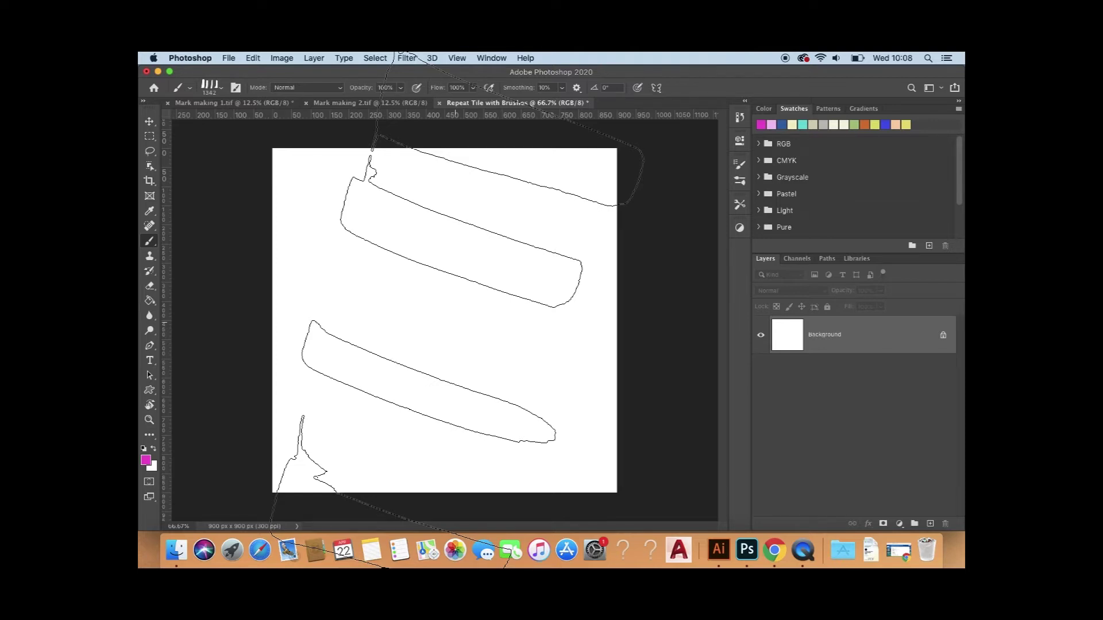
Step: Reduce the brush size to 300 px so the four-line mark fits well inside the tile
{"action": "key", "text": "bracketright"}
{"action": "key", "text": "bracketright"}
{"action": "key", "text": "bracketright"}
{"action": "key", "text": "bracketright"}
{"action": "key", "text": "bracketright"}
{"action": "key", "text": "bracketright"}
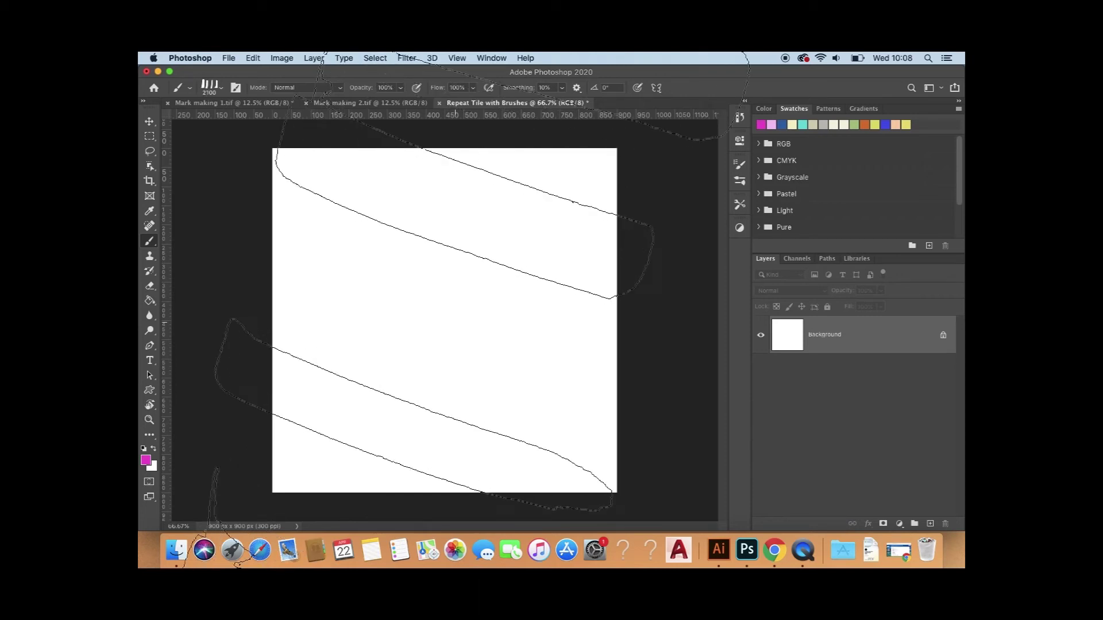
{"action": "key", "text": "bracketleft"}
{"action": "key", "text": "bracketleft"}
{"action": "key", "text": "bracketleft"}
{"action": "key", "text": "bracketleft"}
{"action": "key", "text": "bracketleft"}
{"action": "key", "text": "bracketleft"}
{"action": "key", "text": "bracketleft"}
{"action": "key", "text": "bracketleft"}
{"action": "key", "text": "bracketleft"}
{"action": "key", "text": "bracketleft"}
{"action": "key", "text": "bracketleft"}
{"action": "key", "text": "bracketleft"}
{"action": "key", "text": "bracketleft"}
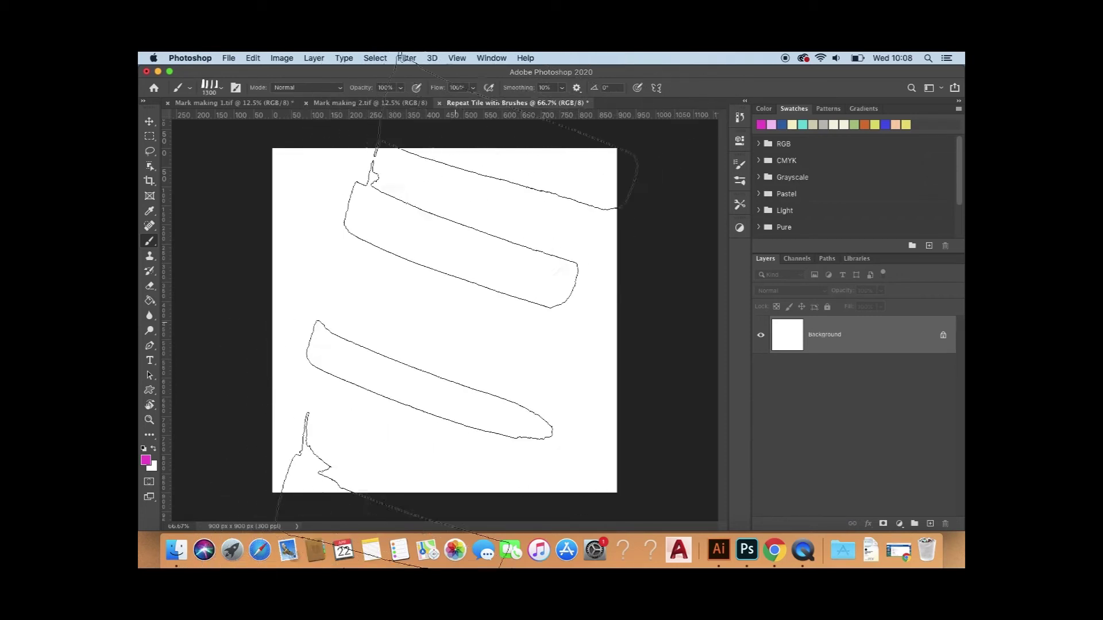
{"action": "key", "text": "bracketleft"}
{"action": "key", "text": "bracketleft"}
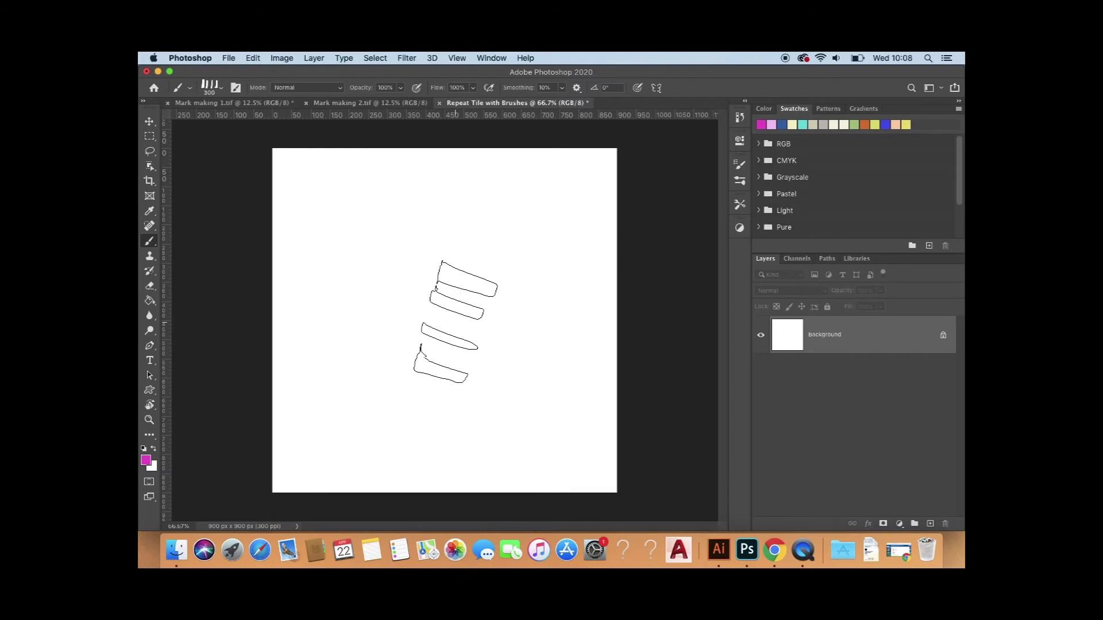
{"action": "key", "text": "bracketleft"}
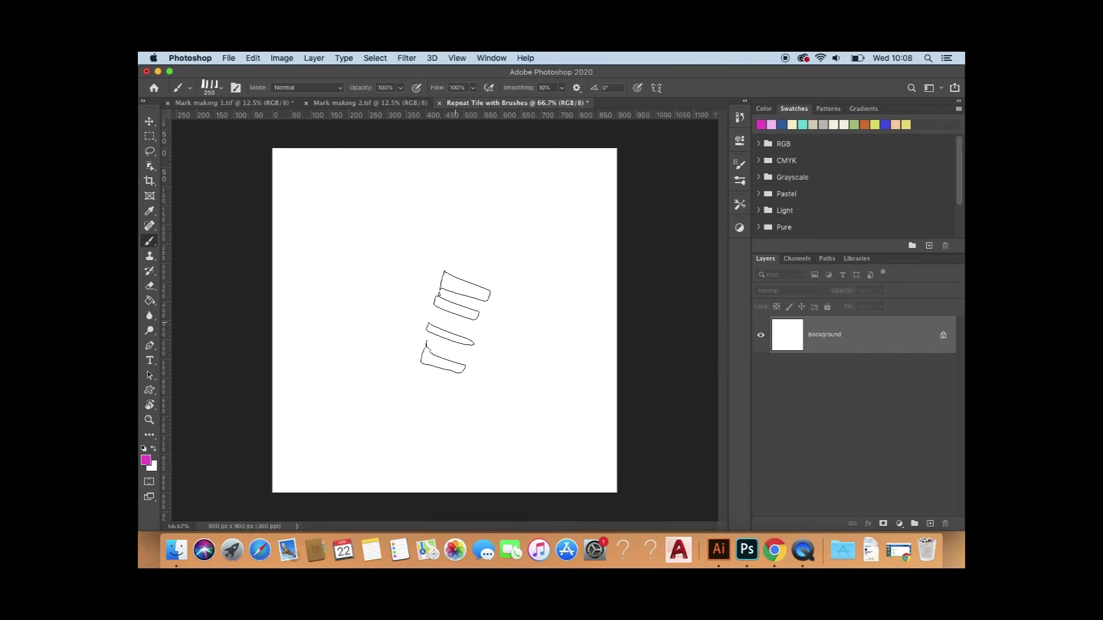
{"action": "key", "text": "bracketright"}
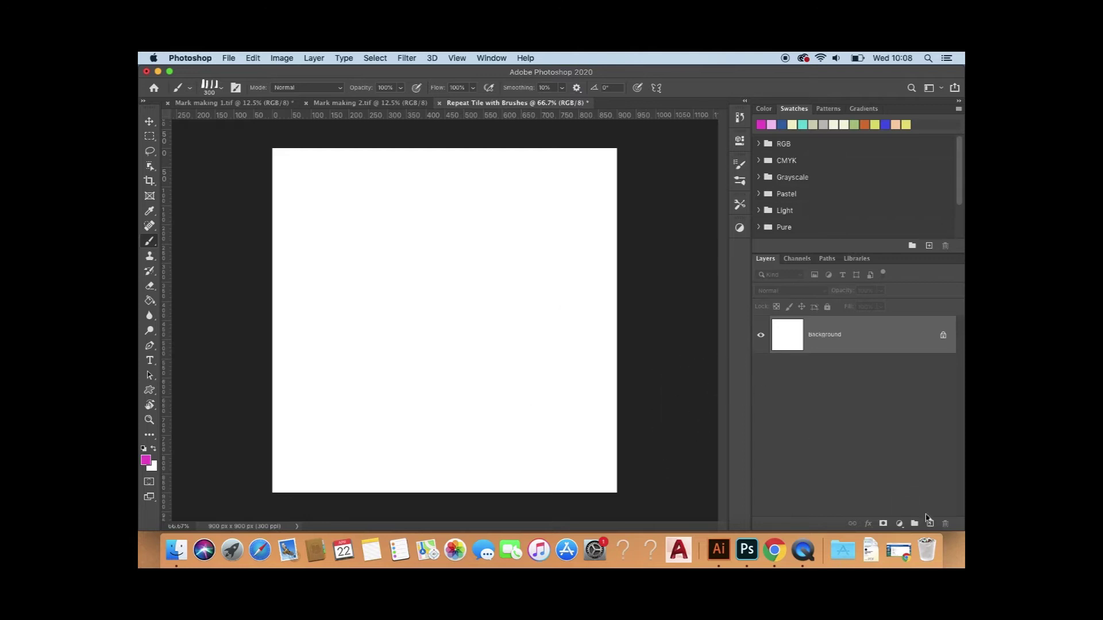
Step: Add an empty layer above the Background and fill the Background layer with the blue swatch colour
{"action": "left_click", "coordinate": [930, 524]}
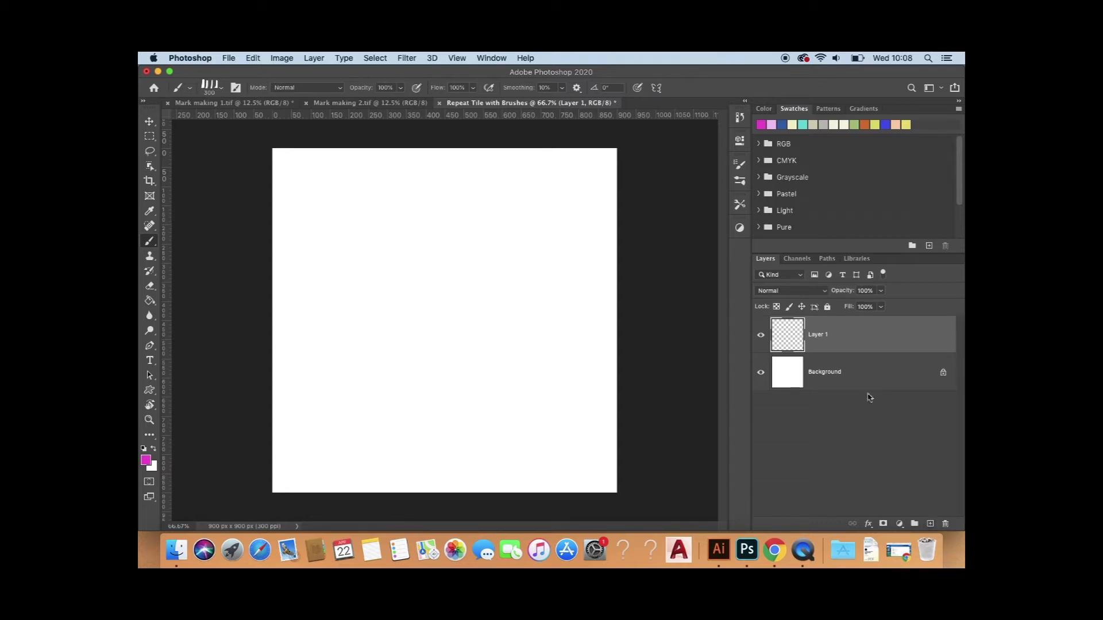
{"action": "left_click", "coordinate": [844, 382]}
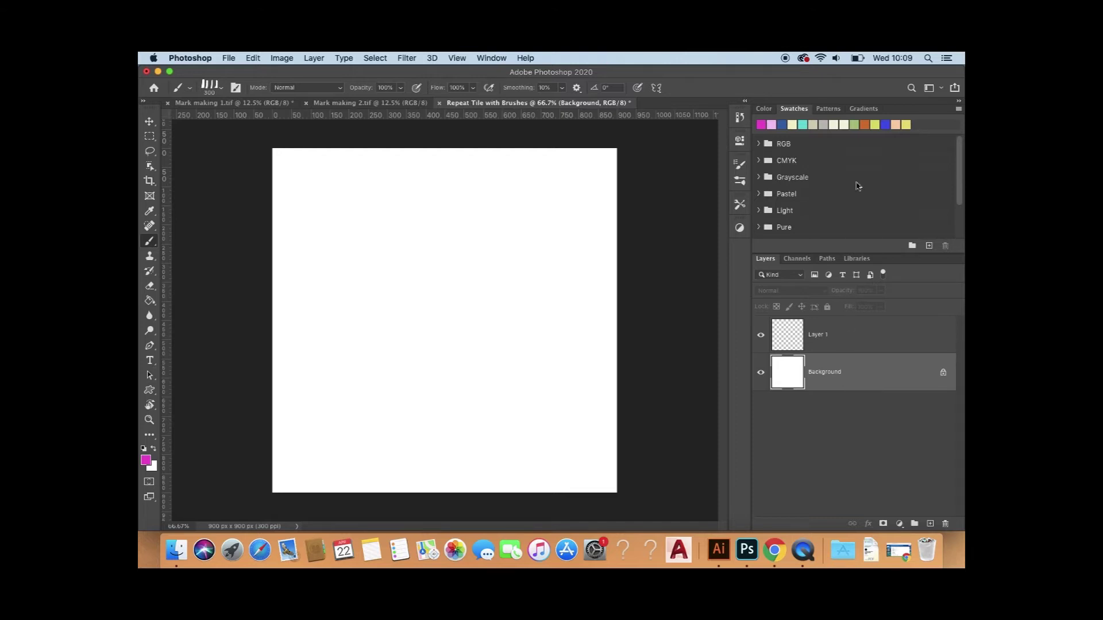
{"action": "left_click", "coordinate": [782, 124]}
{"action": "left_click", "coordinate": [150, 304]}
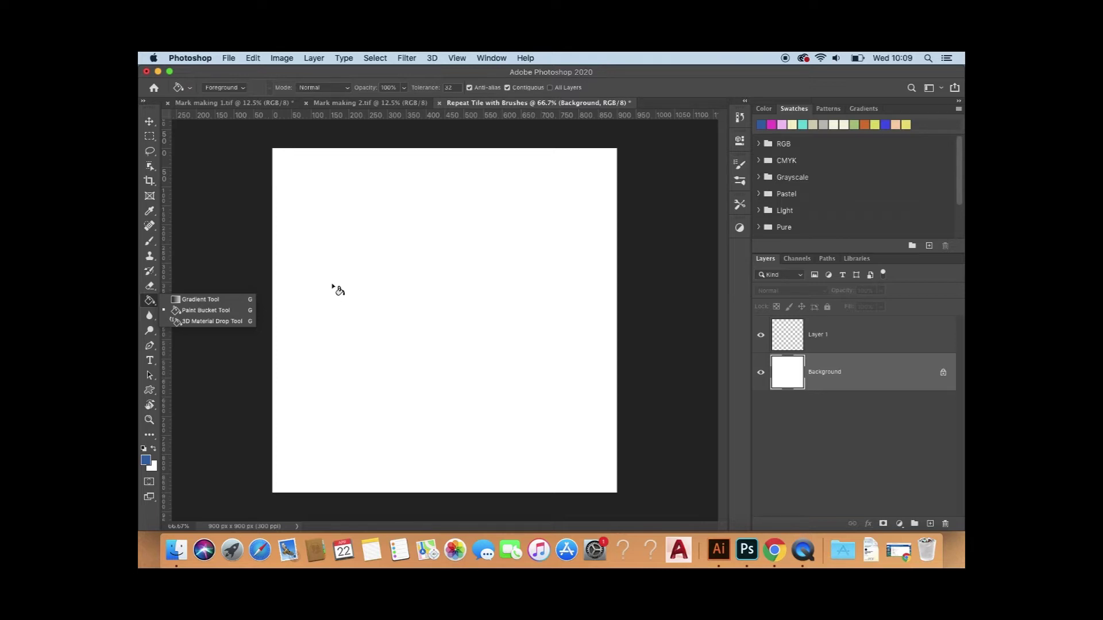
{"action": "key", "text": "alt"}
{"action": "left_click", "coordinate": [190, 310]}
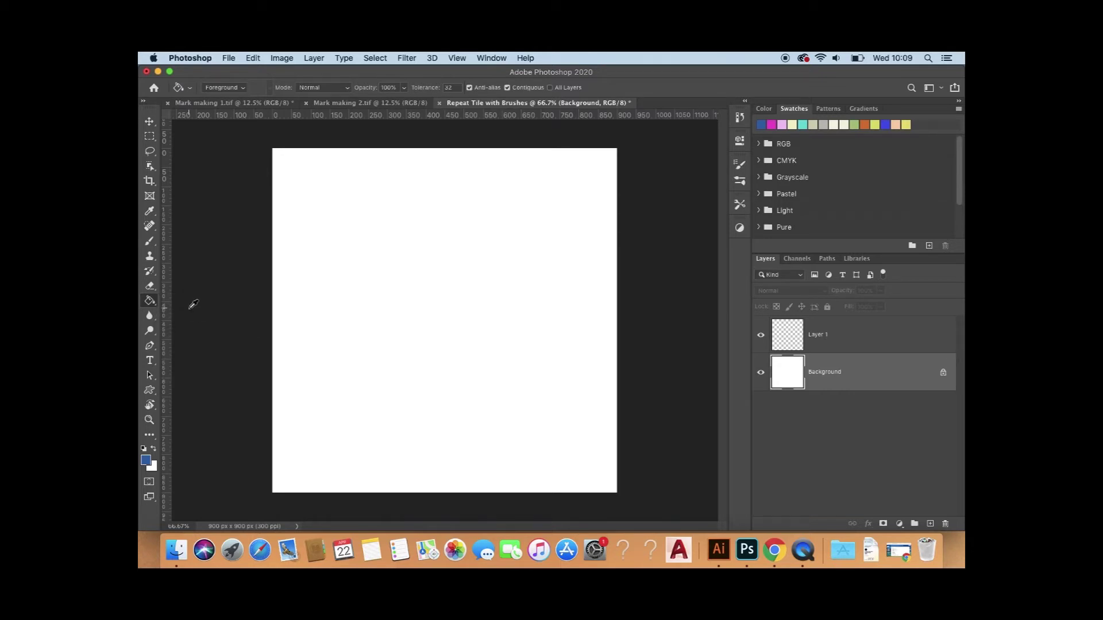
{"action": "key", "text": "alt+BackSpace"}
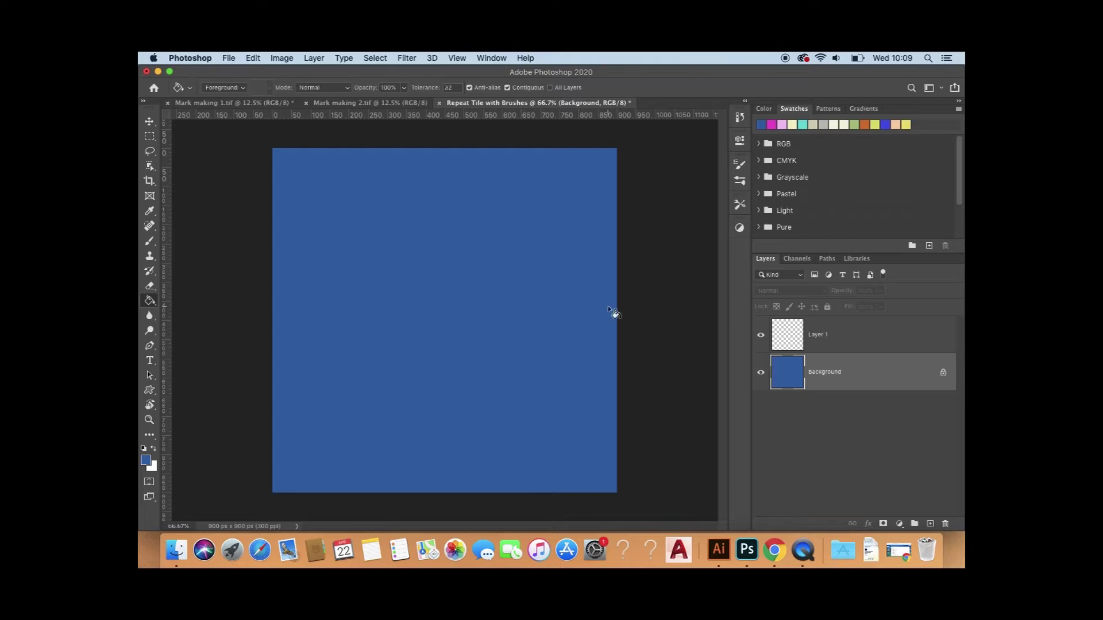
Step: Make Layer 1 active for painting with the Brush tool and the light pink swatch as foreground colour
{"action": "left_click", "coordinate": [870, 337]}
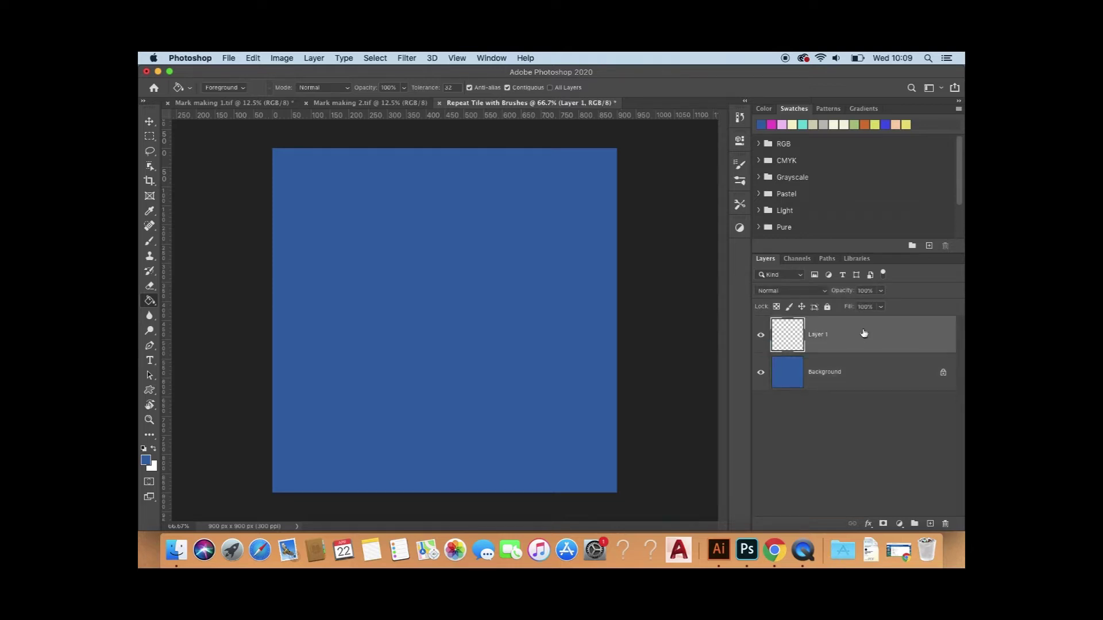
{"action": "left_click", "coordinate": [148, 242]}
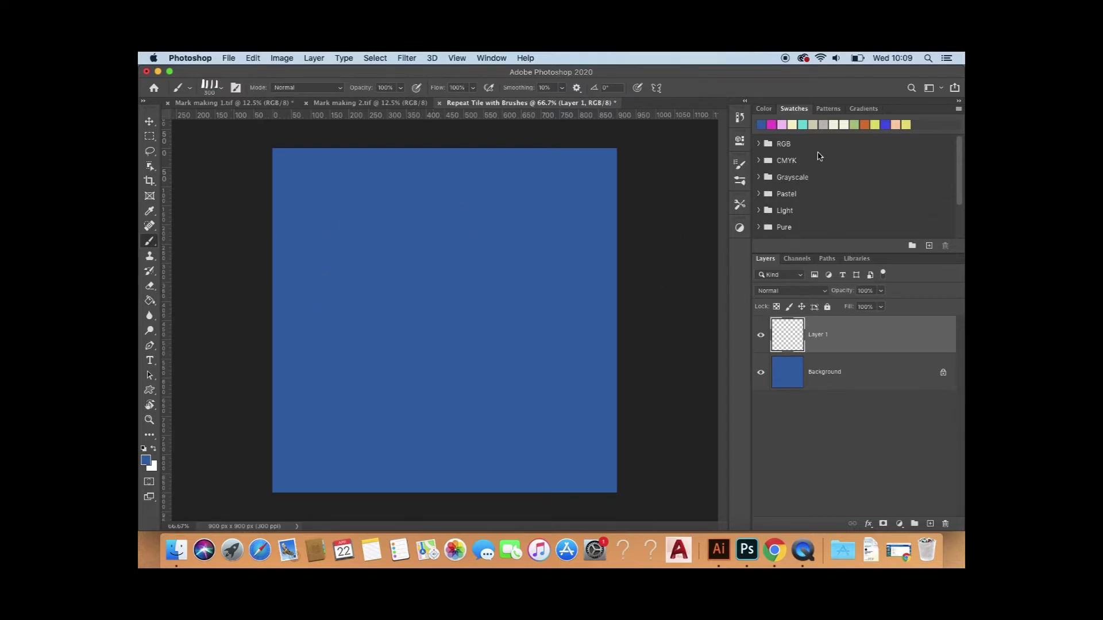
{"action": "left_click", "coordinate": [782, 124]}
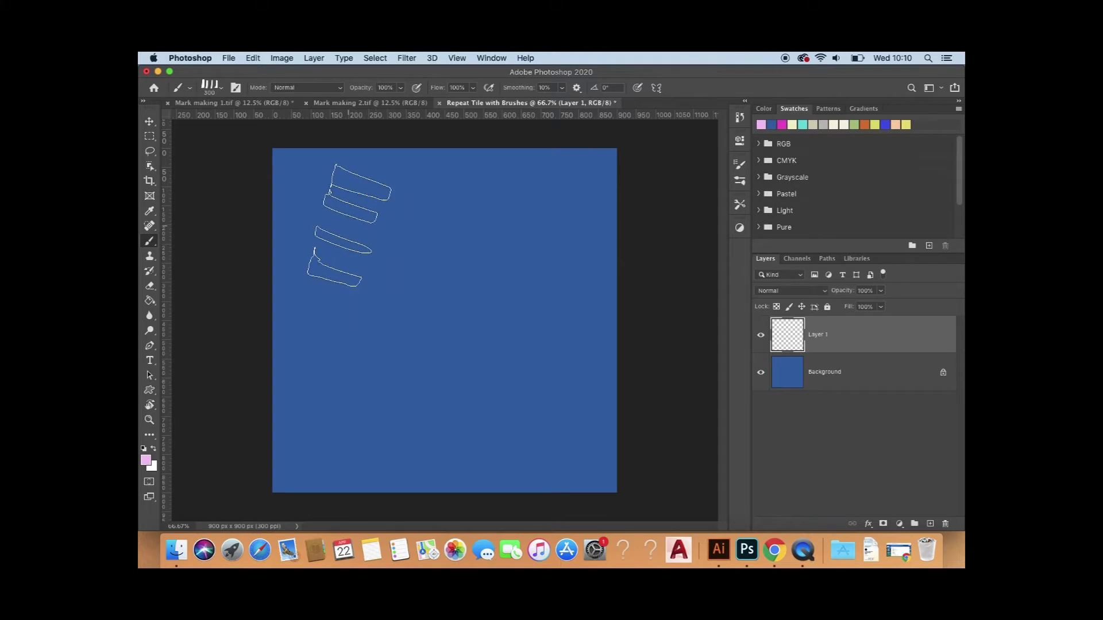
Step: Try stamping the light pink four-line brush all over the tile on Layer 1, and clear the marks
{"action": "left_click", "coordinate": [345, 219]}
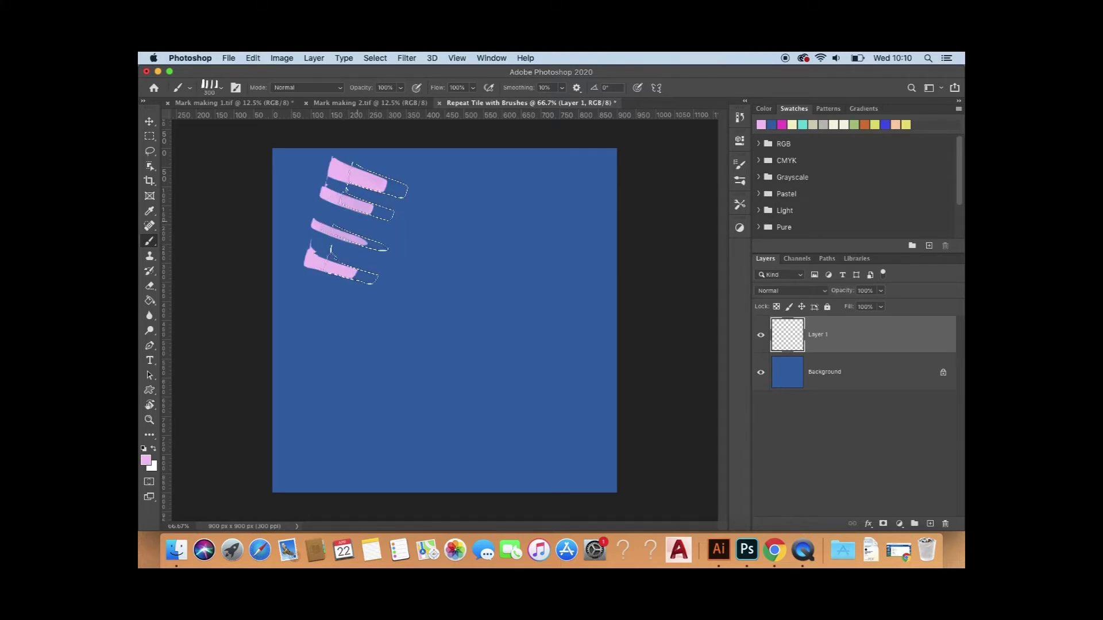
{"action": "left_click", "coordinate": [484, 246]}
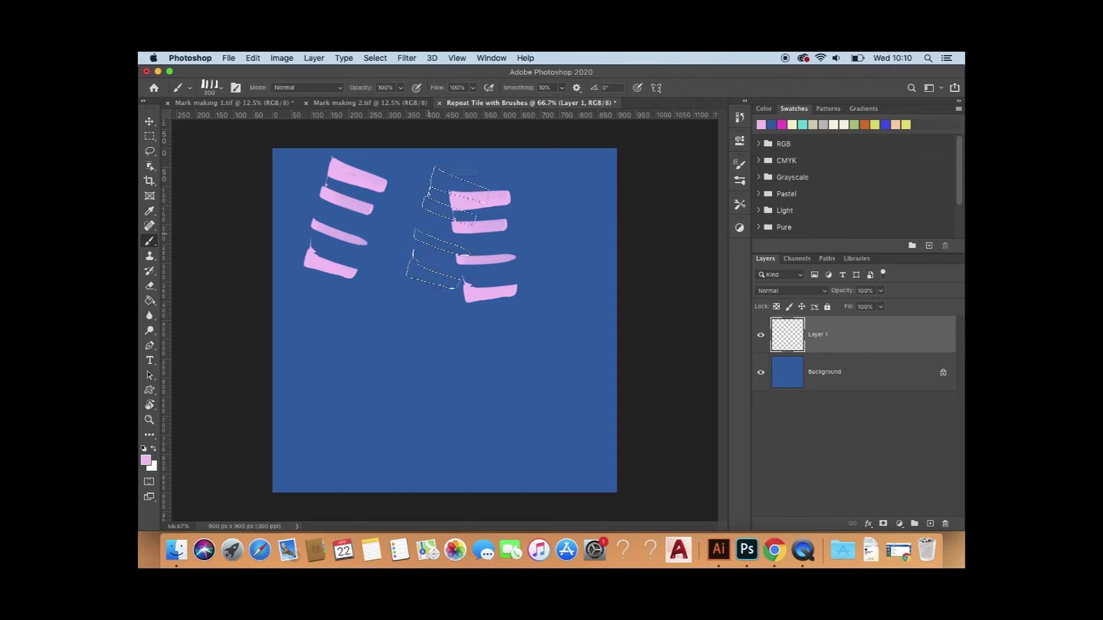
{"action": "left_click", "coordinate": [483, 261]}
{"action": "left_click", "coordinate": [570, 426]}
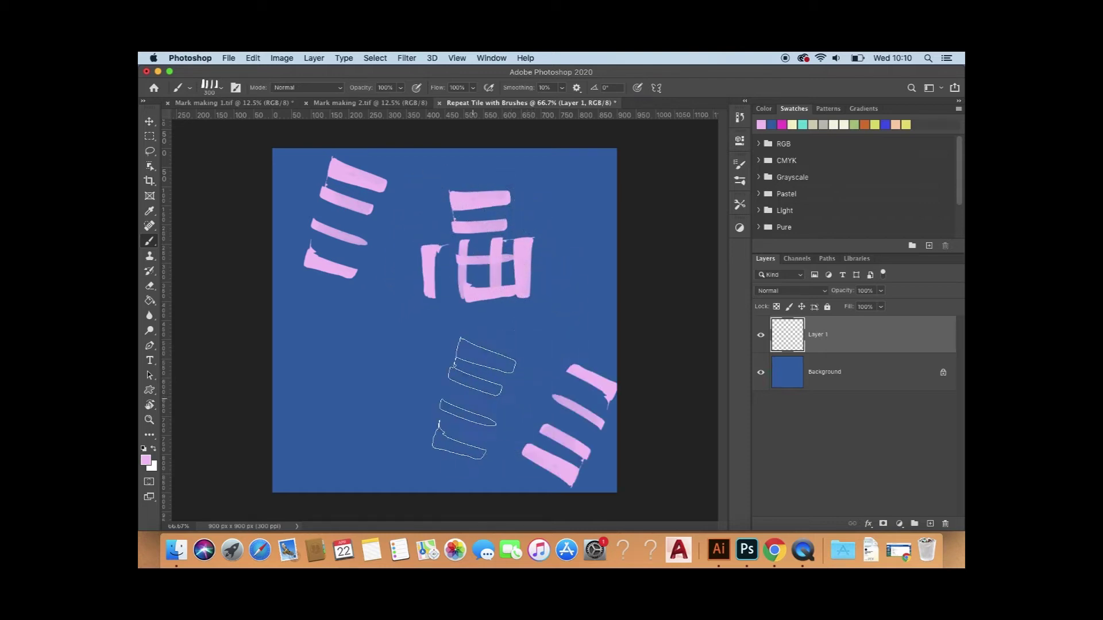
{"action": "left_click", "coordinate": [454, 323]}
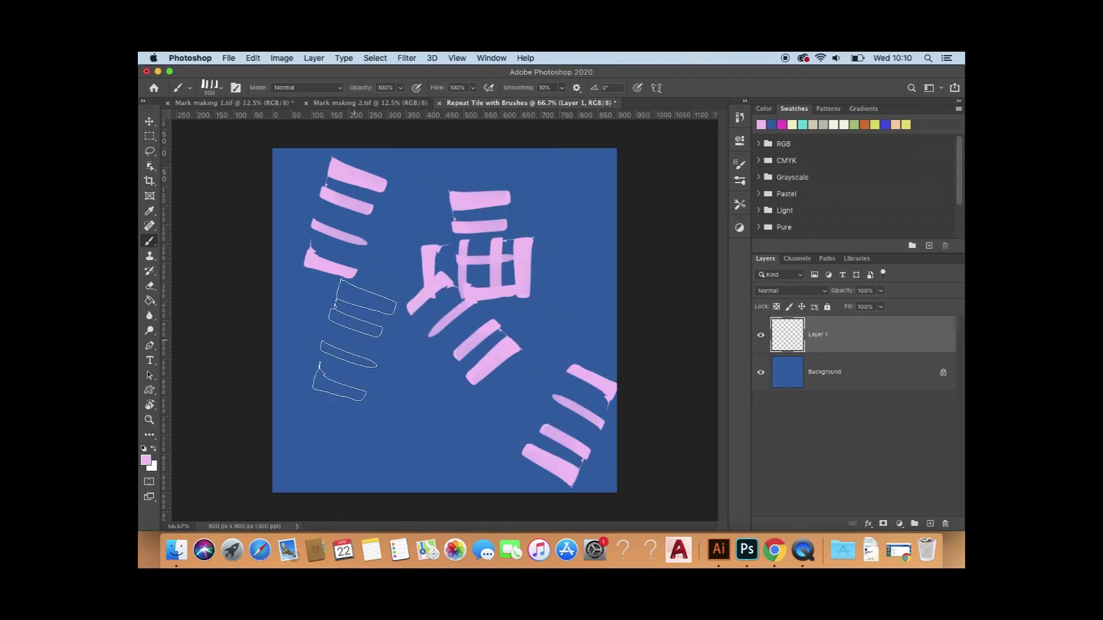
{"action": "left_click", "coordinate": [338, 409]}
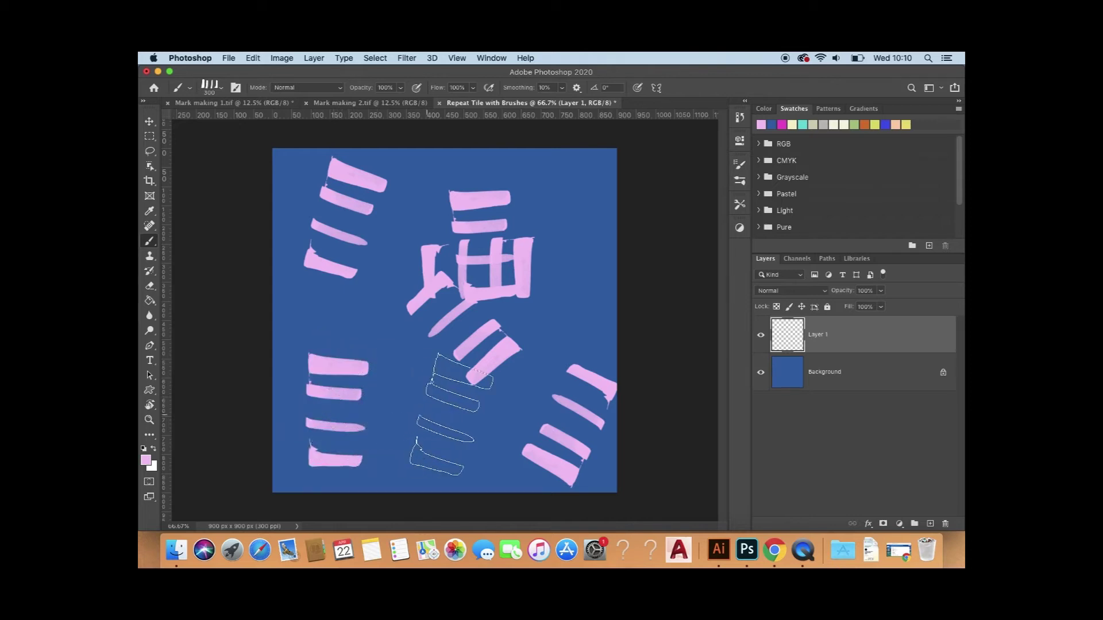
{"action": "left_click", "coordinate": [495, 444]}
{"action": "left_click", "coordinate": [564, 284]}
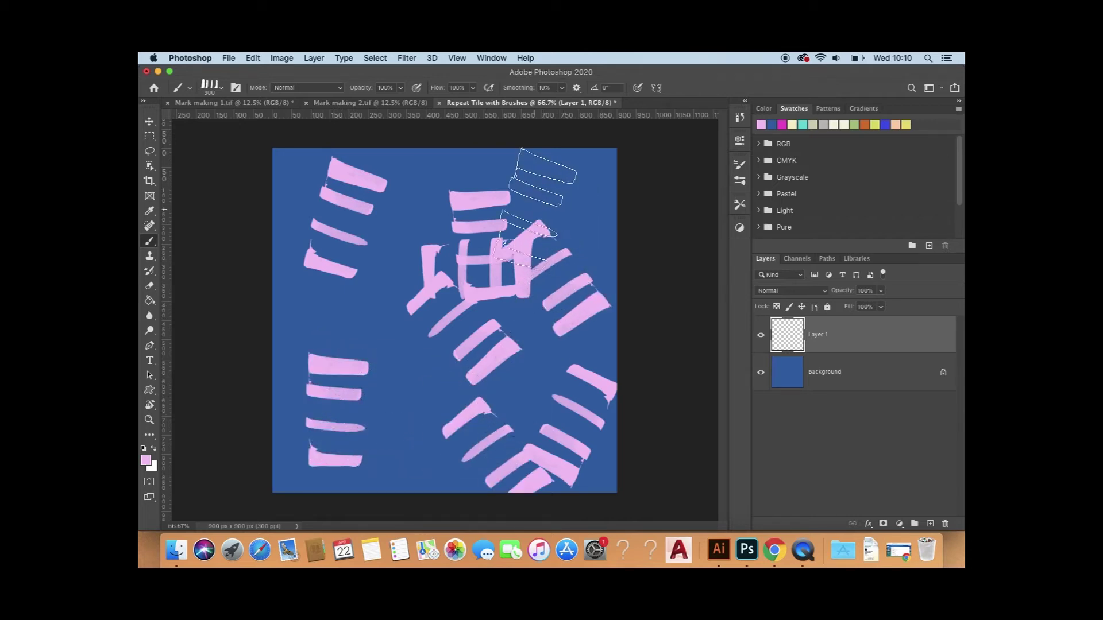
{"action": "left_click", "coordinate": [448, 184]}
{"action": "left_click", "coordinate": [317, 310]}
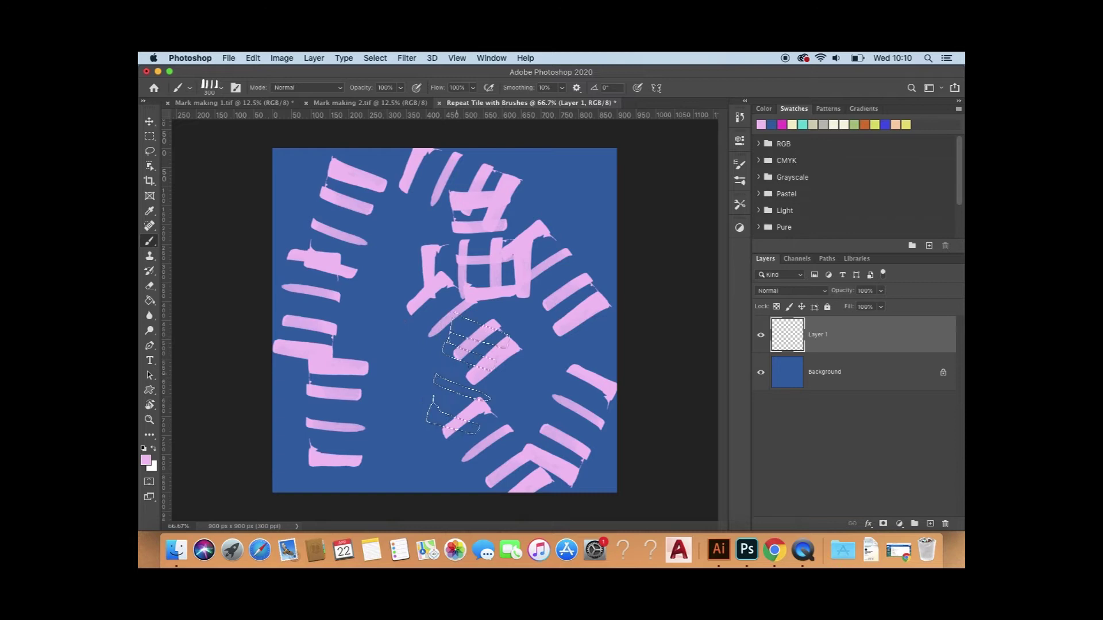
{"action": "left_click", "coordinate": [460, 354]}
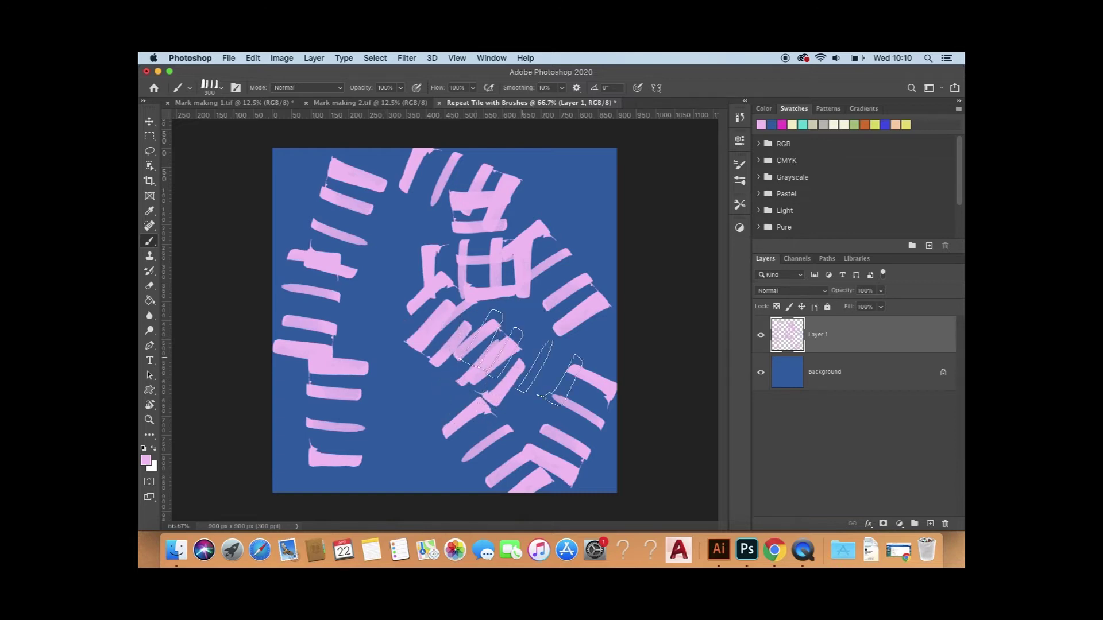
{"action": "left_click", "coordinate": [520, 357]}
{"action": "key", "text": "Delete"}
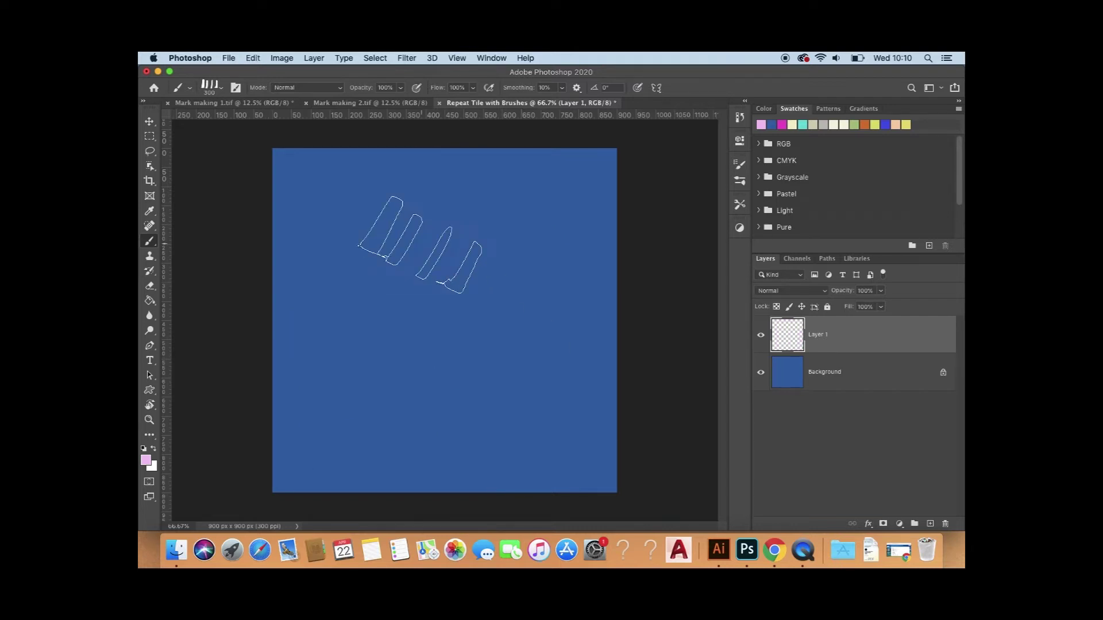
Step: Try scattering light pink four-line stamps at 300 px in different directions over the whole tile on Layer 1
{"action": "mouse_move", "coordinate": [356, 218]}
{"action": "left_mouse_down"}
{"action": "mouse_move", "coordinate": [463, 222]}
{"action": "mouse_move", "coordinate": [508, 332]}
{"action": "mouse_move", "coordinate": [496, 334]}
{"action": "left_mouse_up"}
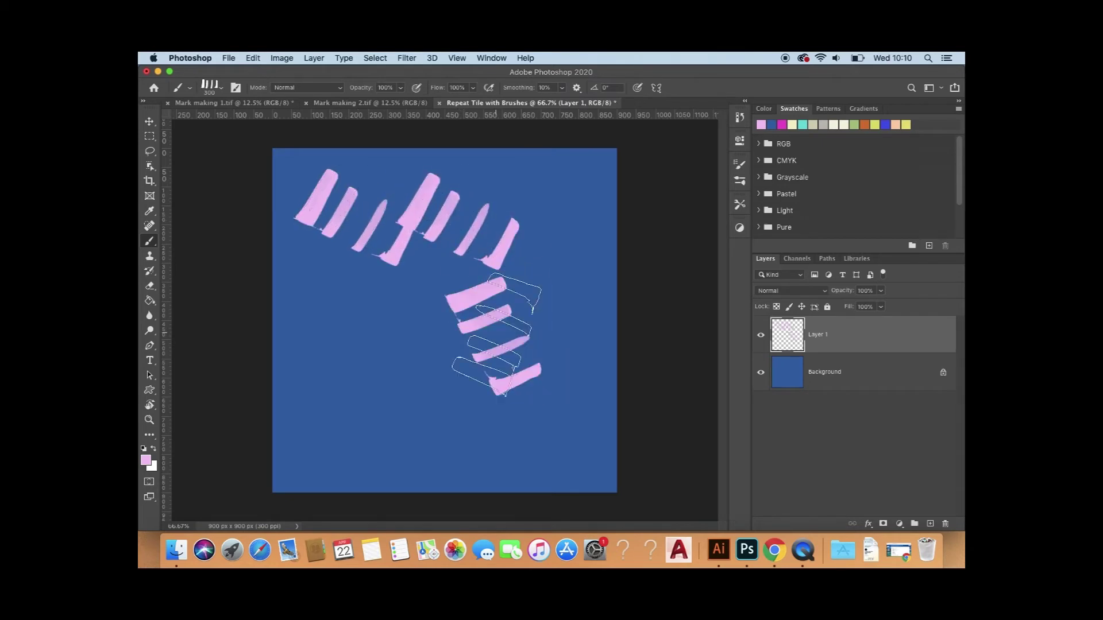
{"action": "left_click", "coordinate": [558, 214]}
{"action": "left_click", "coordinate": [374, 359]}
{"action": "left_click", "coordinate": [518, 397]}
{"action": "left_click", "coordinate": [560, 294]}
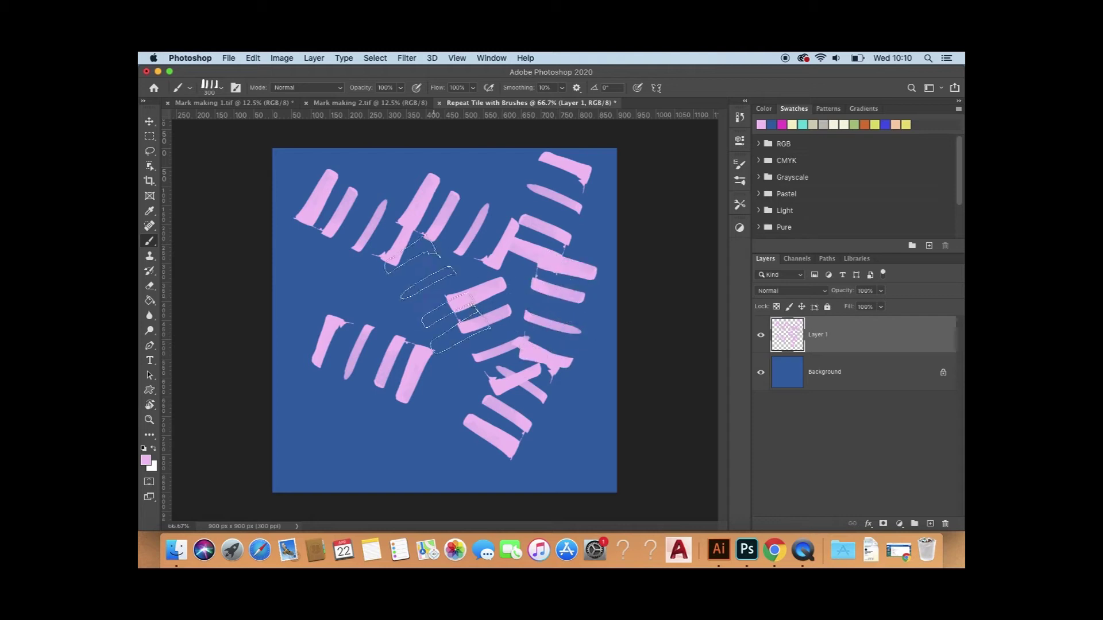
{"action": "left_click", "coordinate": [437, 294]}
{"action": "left_click", "coordinate": [348, 414]}
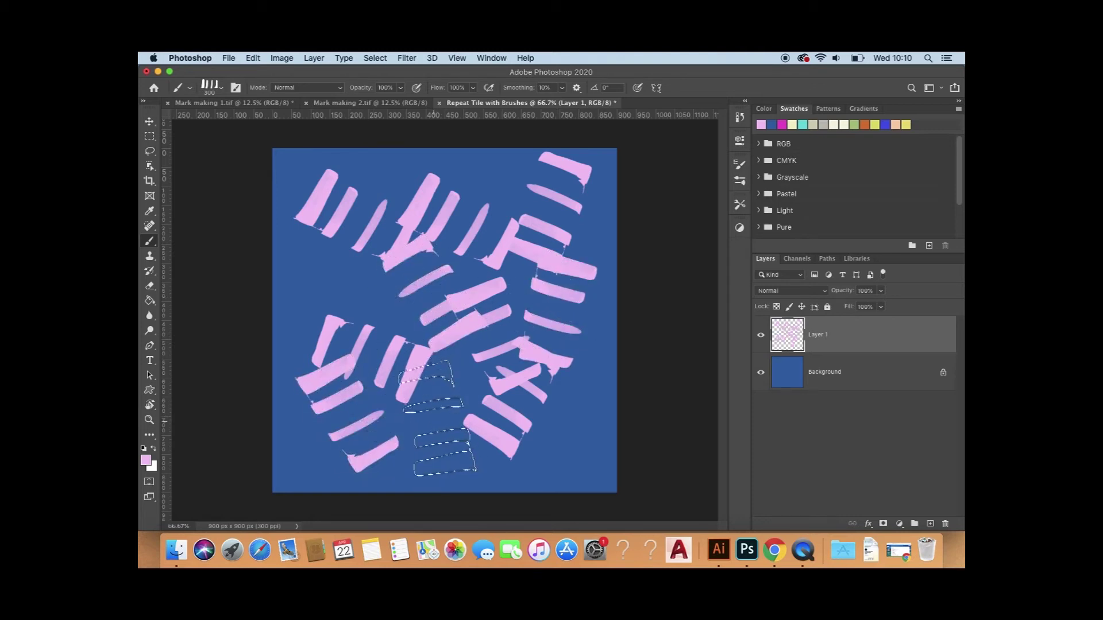
{"action": "left_click", "coordinate": [437, 418]}
{"action": "left_click", "coordinate": [552, 428]}
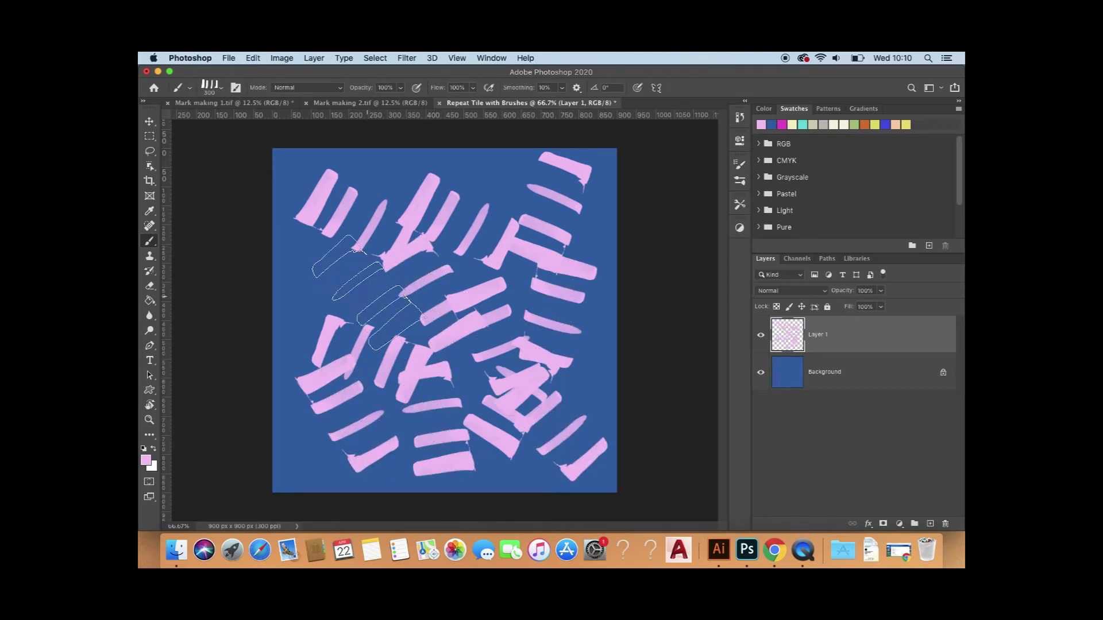
{"action": "left_click", "coordinate": [391, 209]}
{"action": "left_click", "coordinate": [523, 311]}
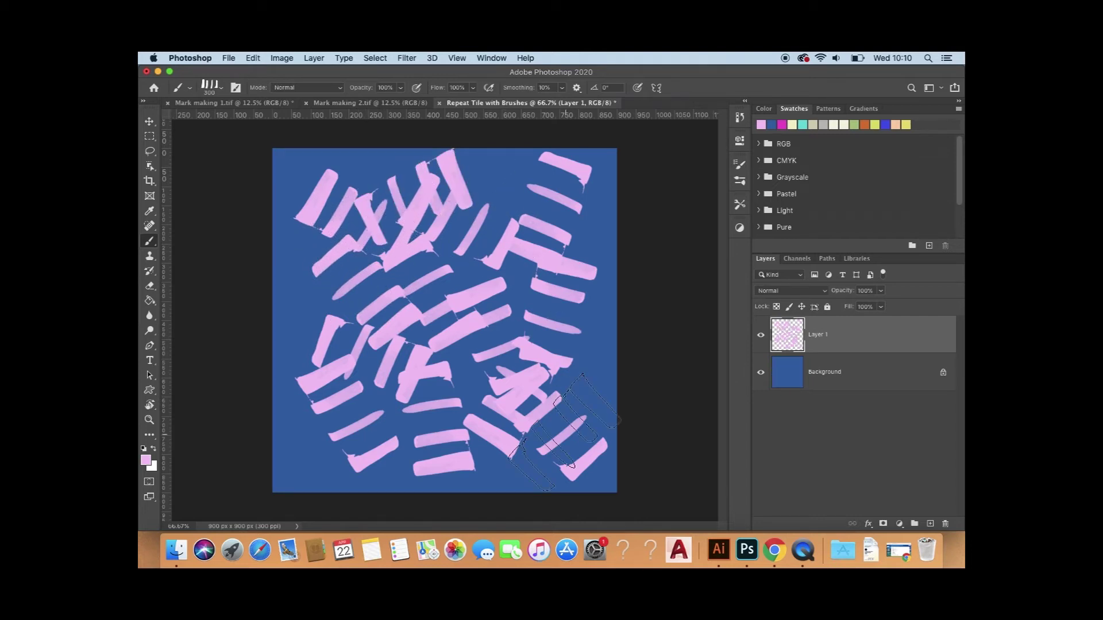
Step: Undo all the 300 px stamps until Layer 1 is empty
{"action": "key", "text": "super+z"}
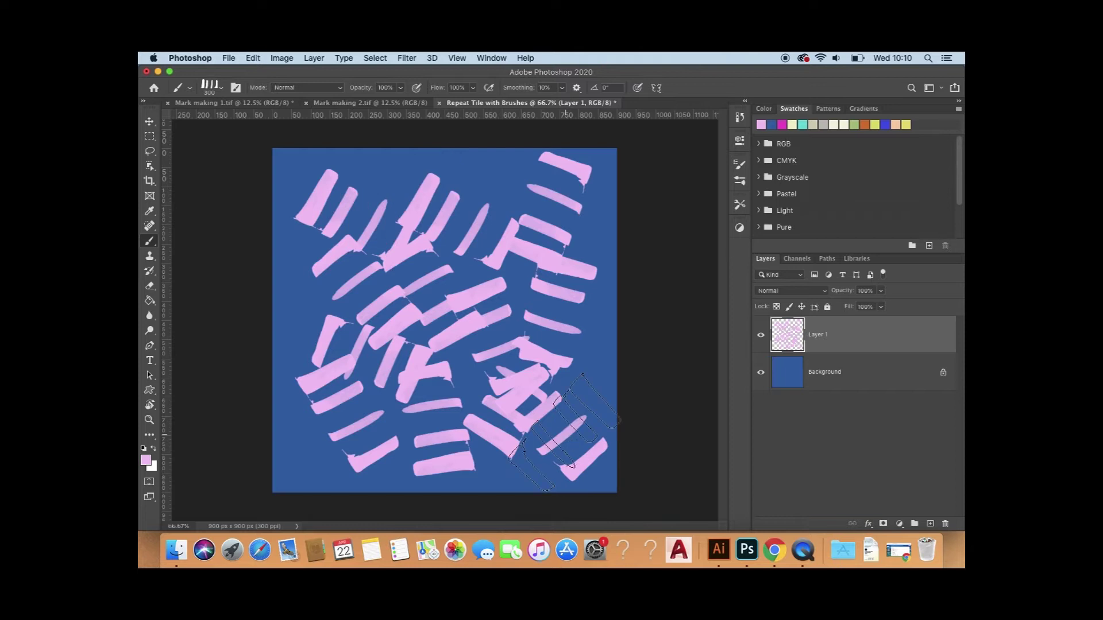
{"action": "key", "text": "super+z"}
{"action": "key", "text": "super+z"}
{"action": "key", "text": "super+z"}
{"action": "key", "text": "super+z"}
{"action": "key", "text": "super+z"}
{"action": "key", "text": "super+z"}
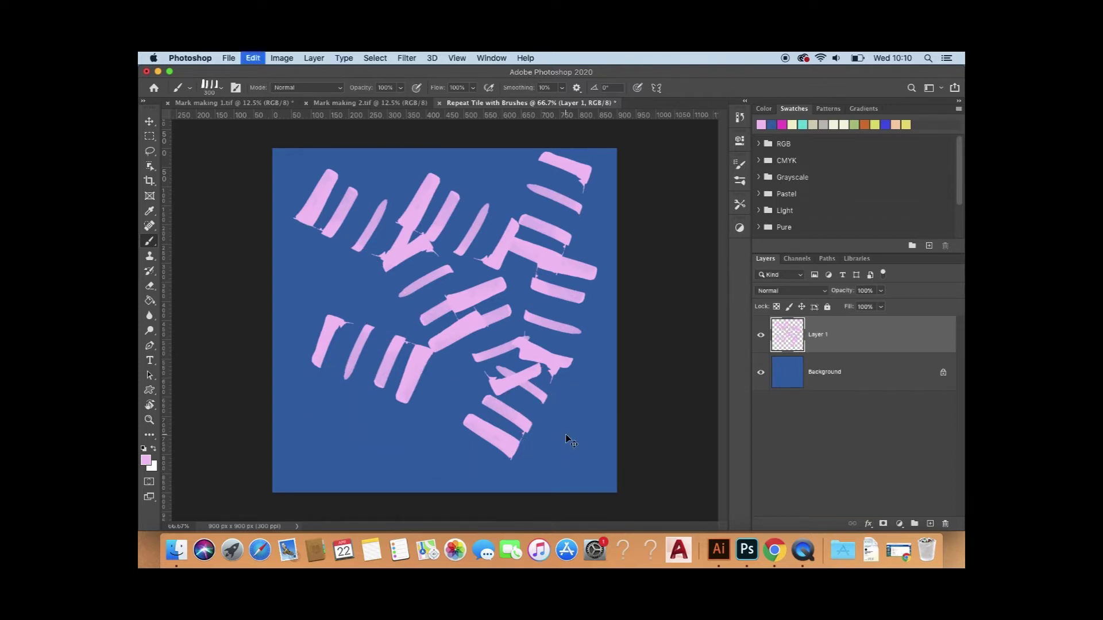
{"action": "key", "text": "super+z"}
{"action": "key", "text": "super+z"}
{"action": "key", "text": "super+z"}
{"action": "key", "text": "super+z"}
{"action": "key", "text": "super+z"}
{"action": "key", "text": "super+z"}
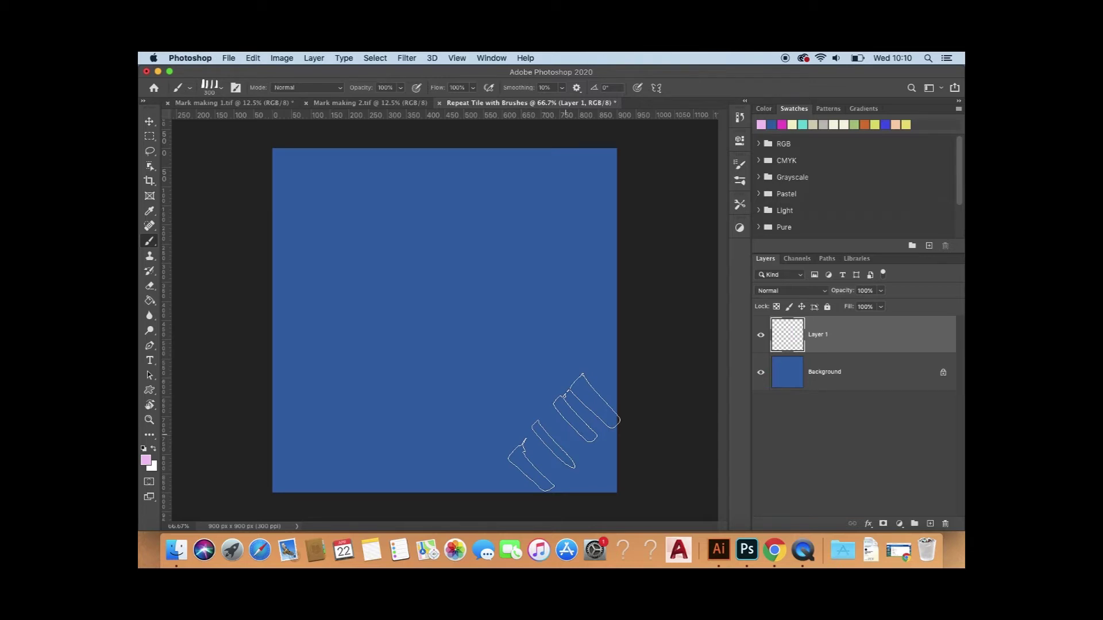
Step: Enlarge the four-line brush to 500 px
{"action": "key", "text": "bracketright"}
{"action": "key", "text": "bracketright"}
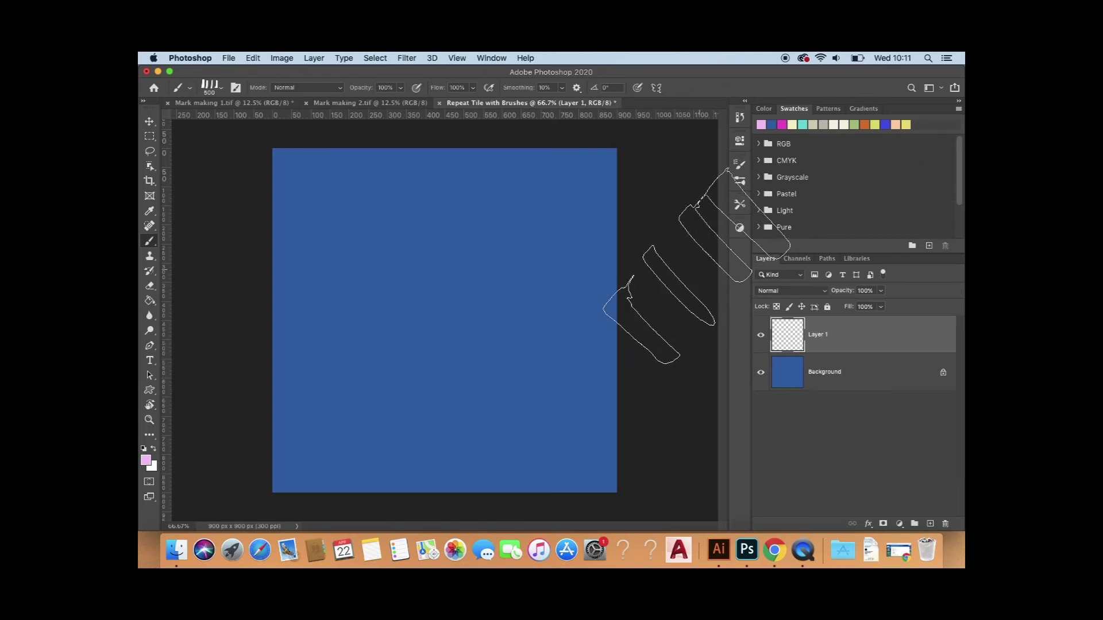
{"action": "key", "text": "super+minus"}
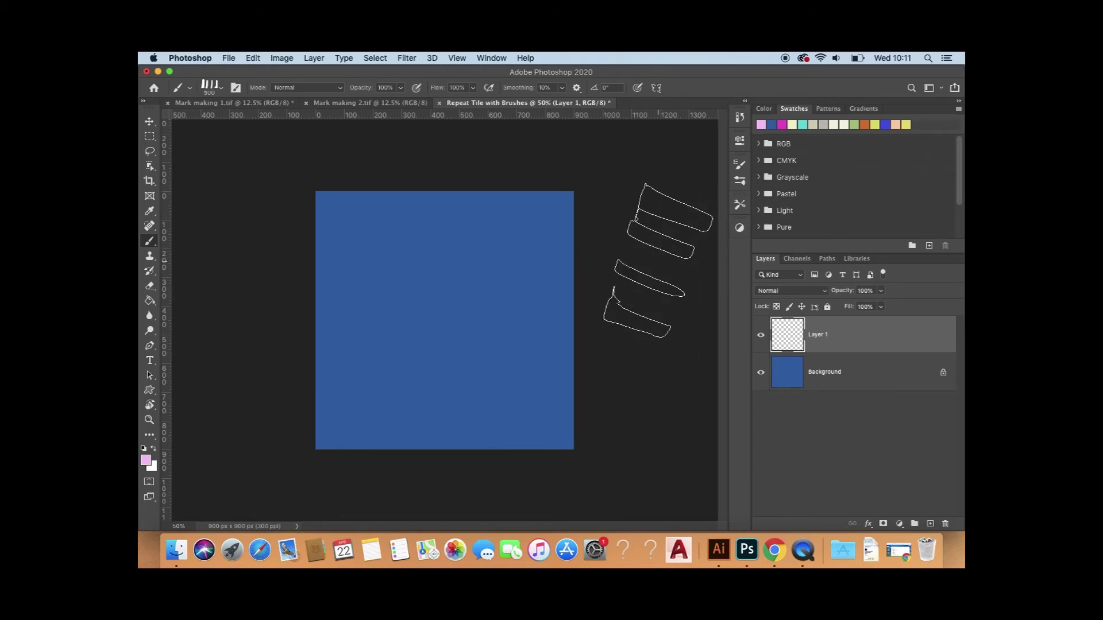
Step: Try stamping four large light pink four-line marks at varied angles on the tile, and undo them all
{"action": "left_click", "coordinate": [514, 270]}
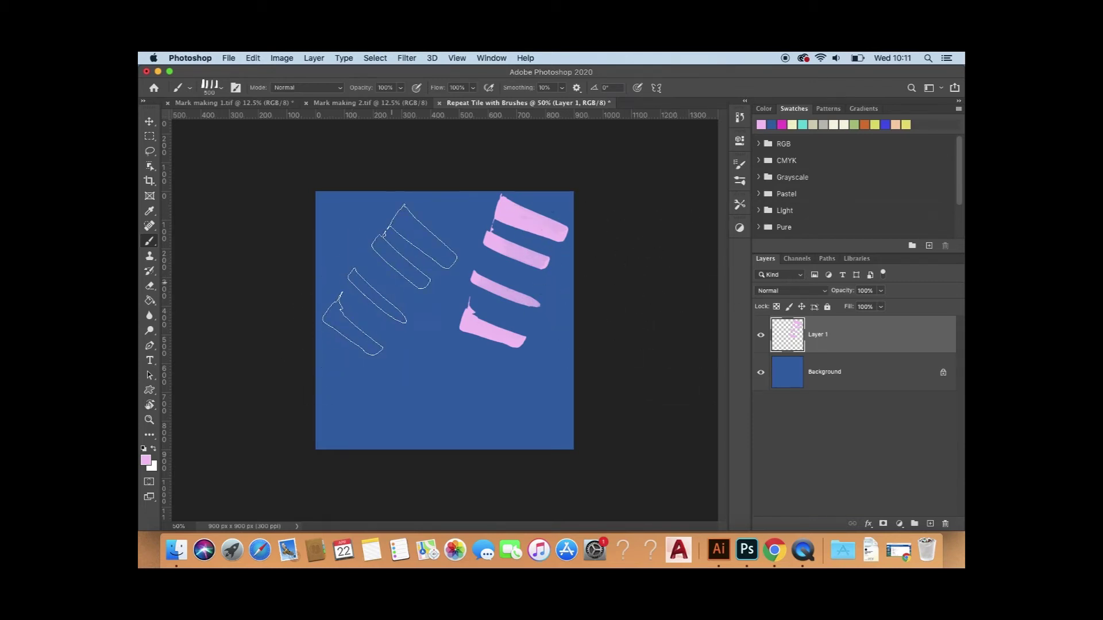
{"action": "left_click", "coordinate": [391, 351]}
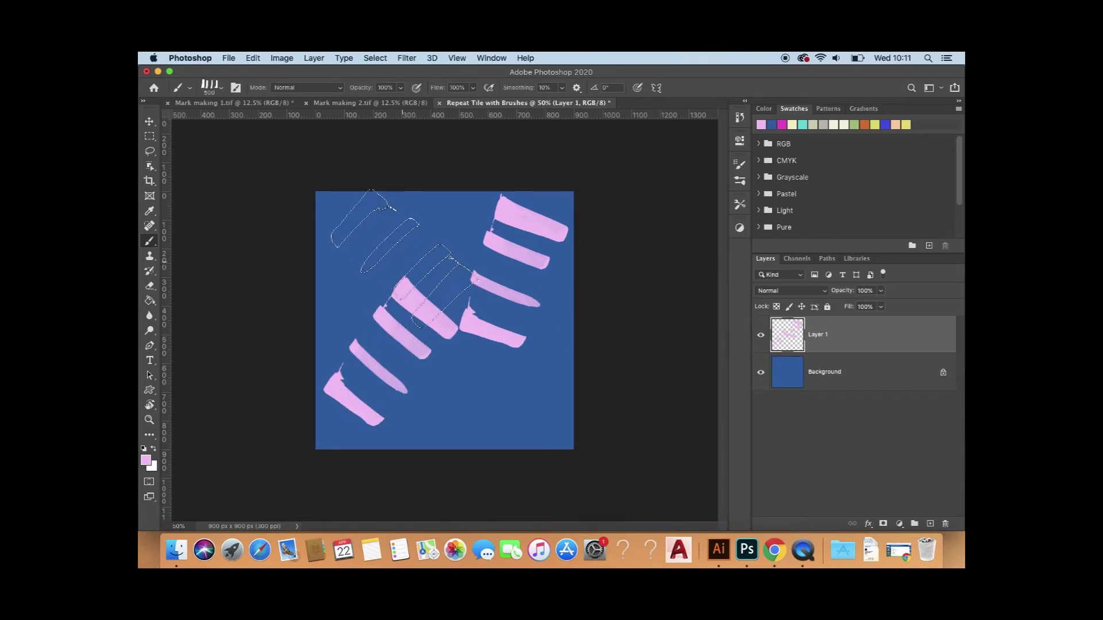
{"action": "left_click", "coordinate": [399, 259]}
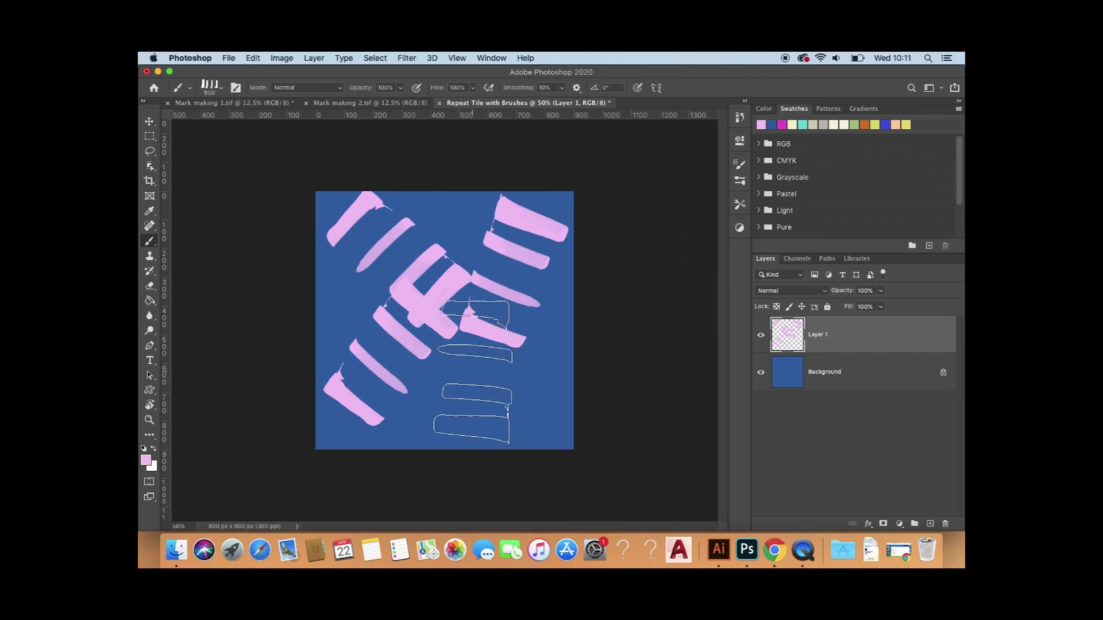
{"action": "left_click", "coordinate": [472, 372]}
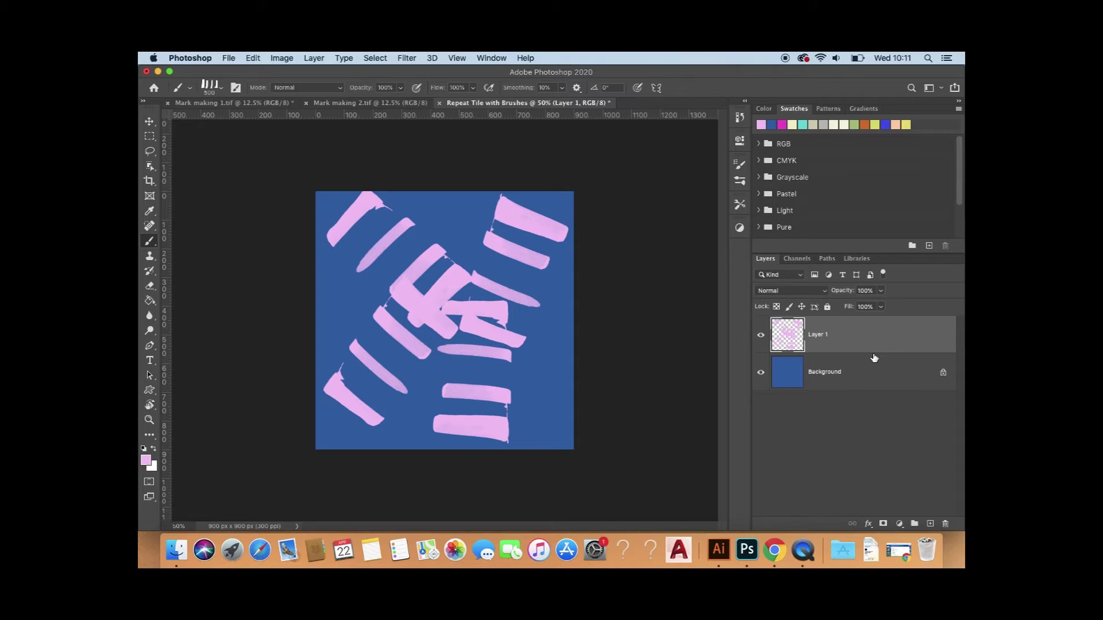
{"action": "key", "text": "super+z"}
{"action": "key", "text": "super+z"}
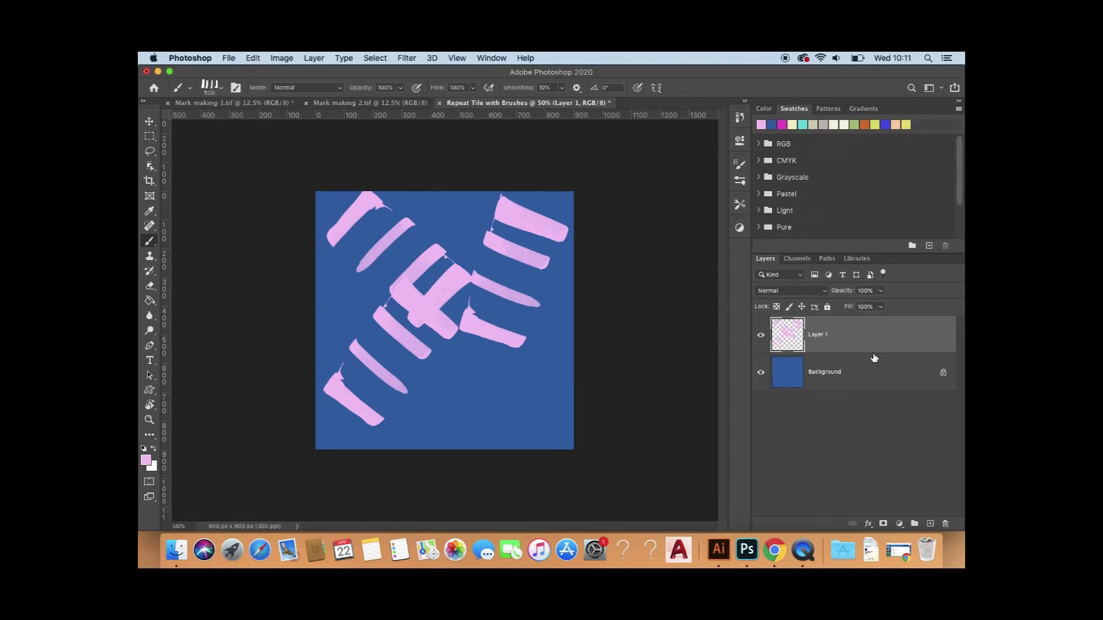
{"action": "key", "text": "super+z"}
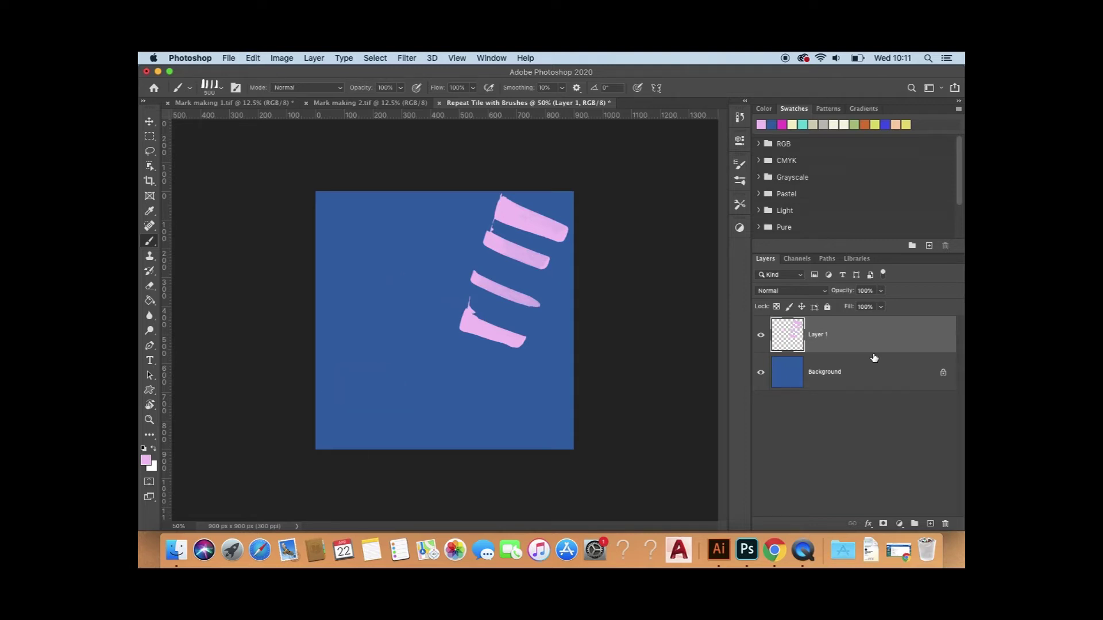
{"action": "key", "text": "super+z"}
{"action": "key", "text": "super+z"}
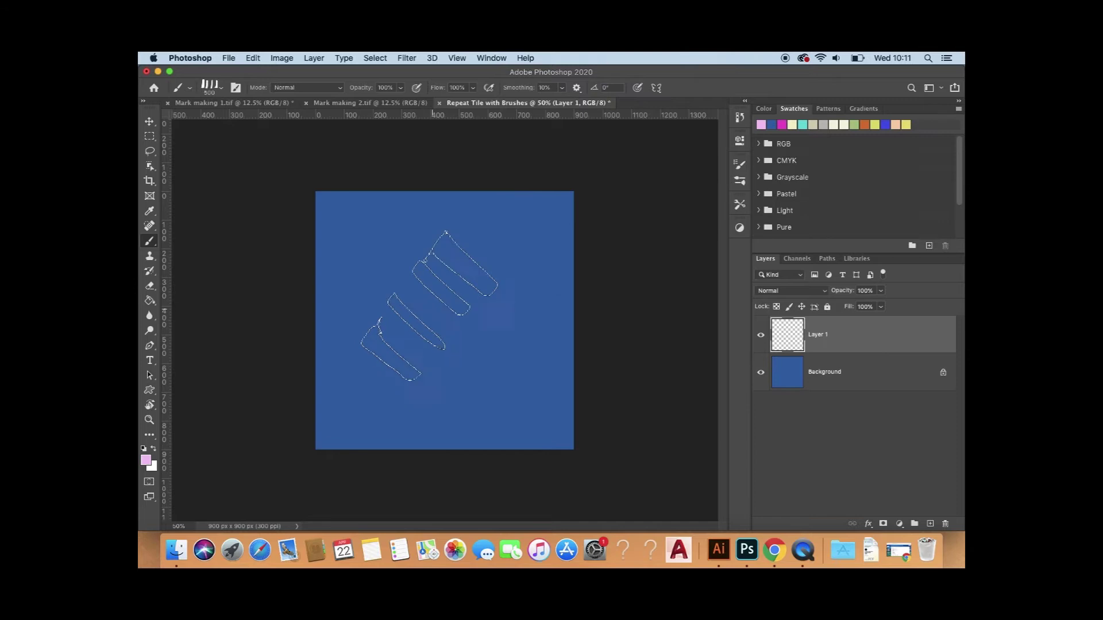
Step: Stamp five overlapping light pink four-line marks at different angles across the tile on Layer 1
{"action": "left_click", "coordinate": [393, 271]}
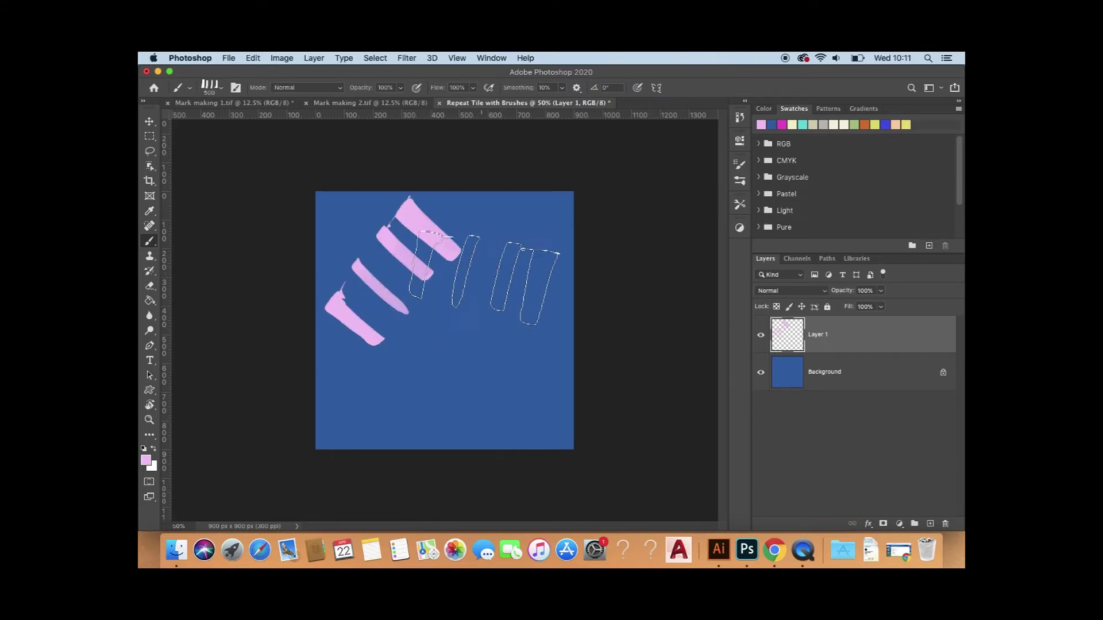
{"action": "left_click", "coordinate": [484, 287]}
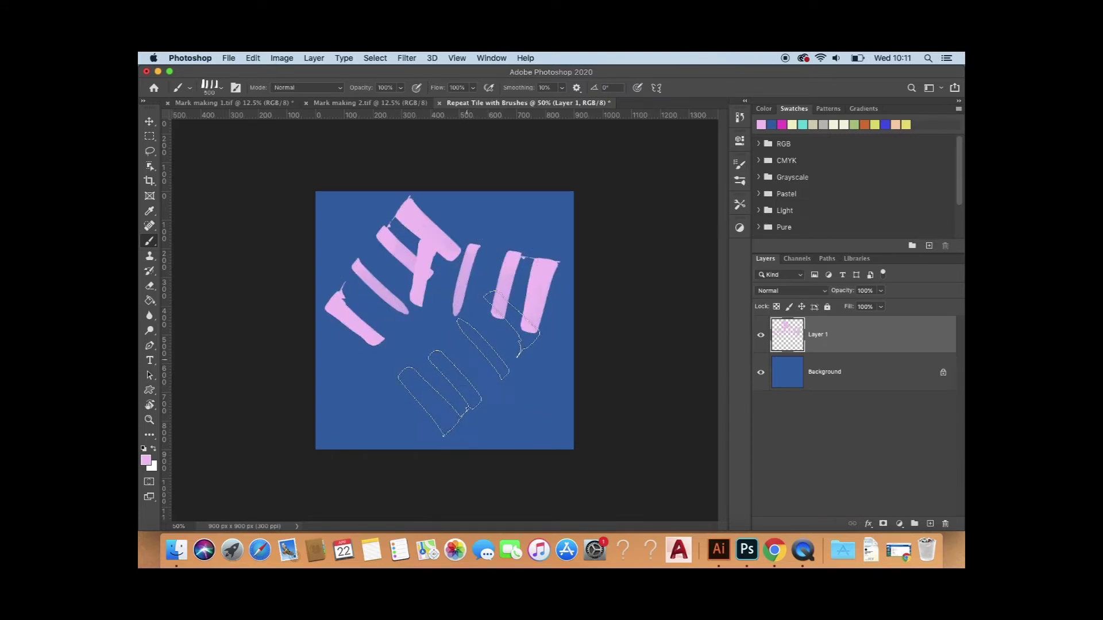
{"action": "left_click", "coordinate": [465, 362]}
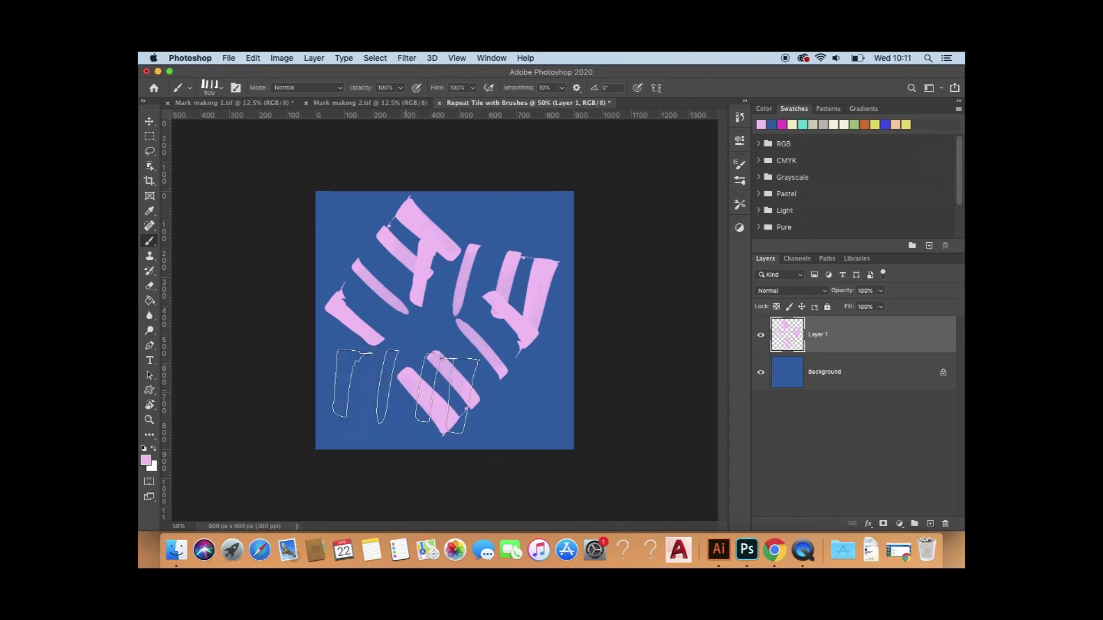
{"action": "left_click", "coordinate": [405, 393]}
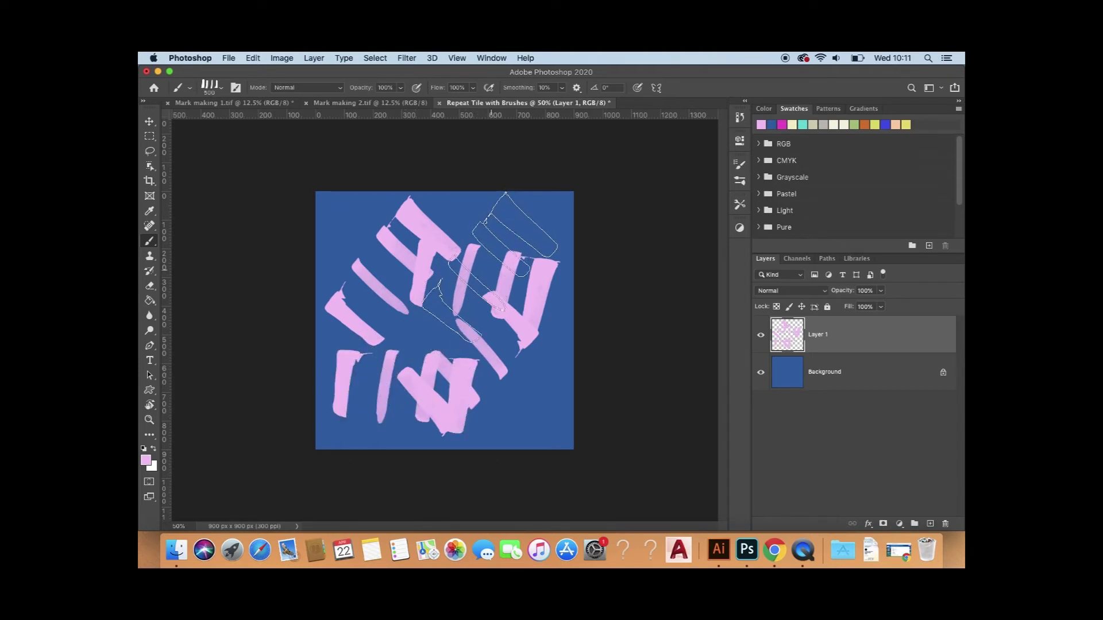
{"action": "left_click", "coordinate": [489, 268]}
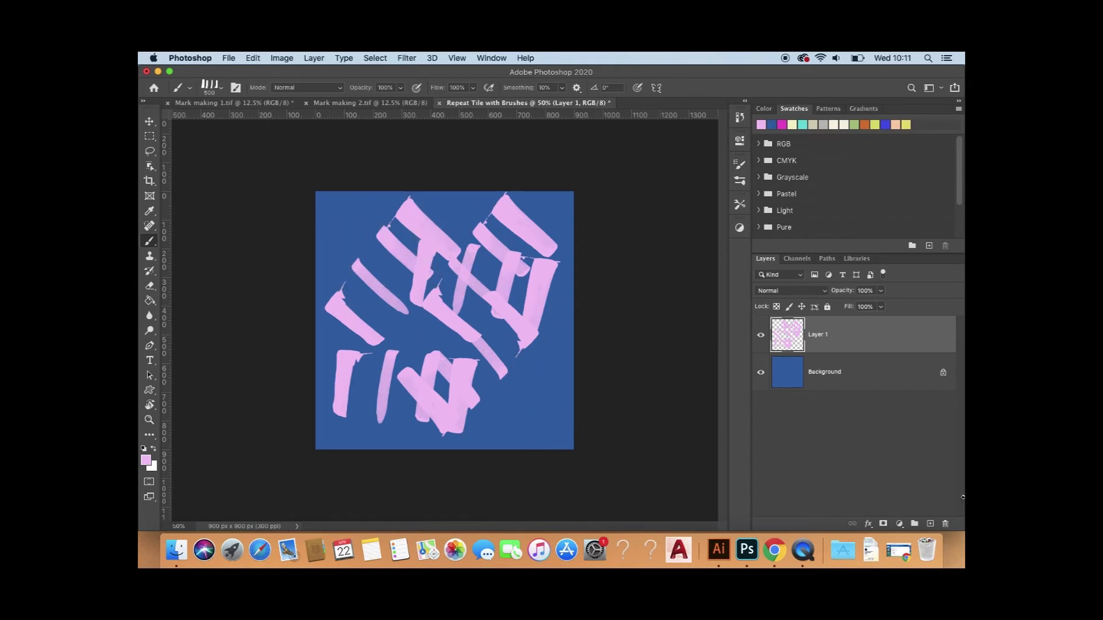
Step: Add an empty layer above Layer 1 in the tile, and switch to the Mark making 1 document
{"action": "left_click", "coordinate": [931, 524]}
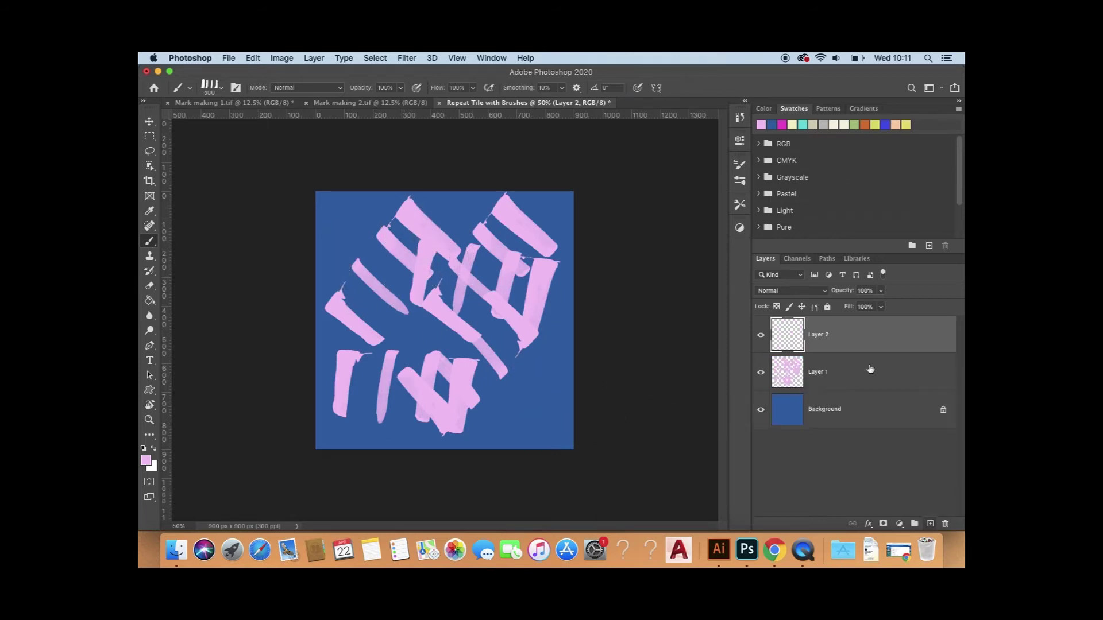
{"action": "left_click", "coordinate": [251, 104]}
{"action": "left_click", "coordinate": [339, 103]}
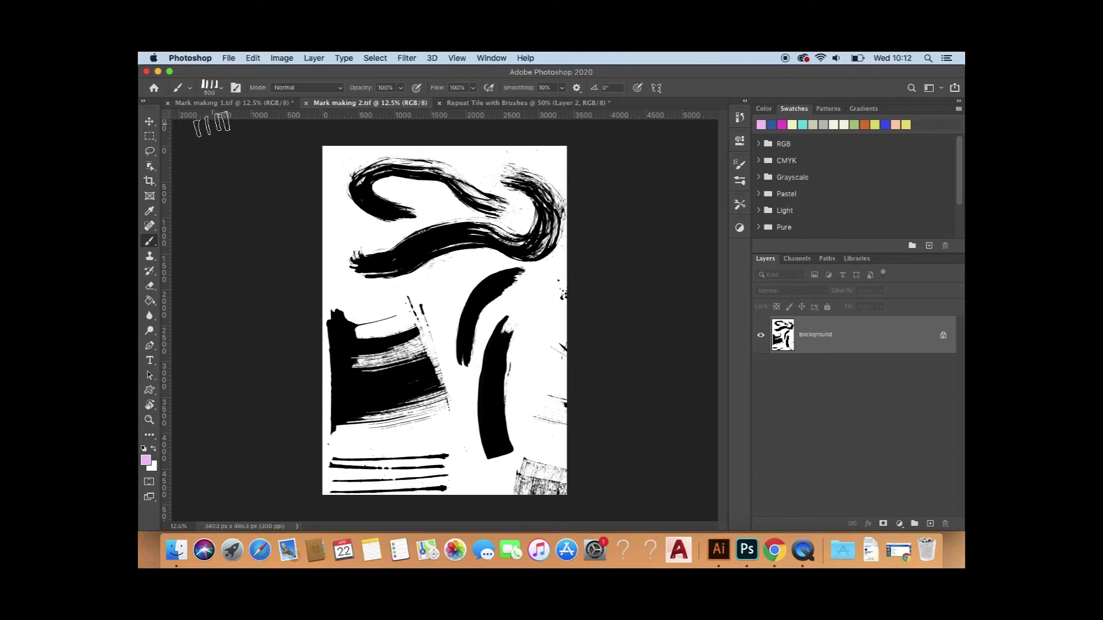
{"action": "left_click", "coordinate": [230, 102]}
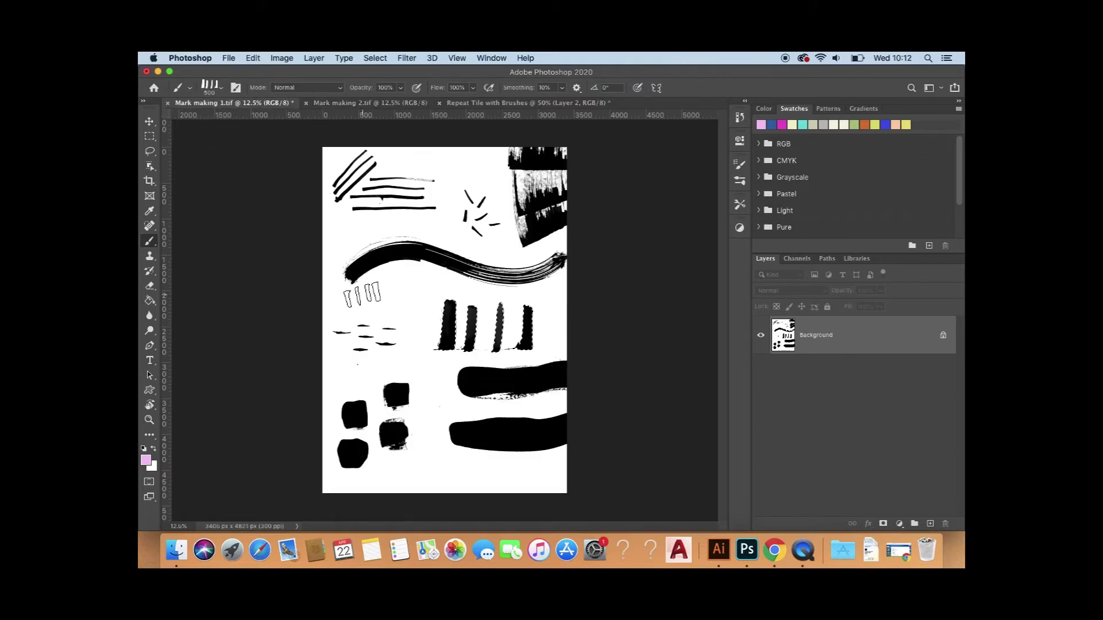
Step: Try selecting the group of four square ink marks with the Object Selection tool, and deselect
{"action": "left_click", "coordinate": [149, 167]}
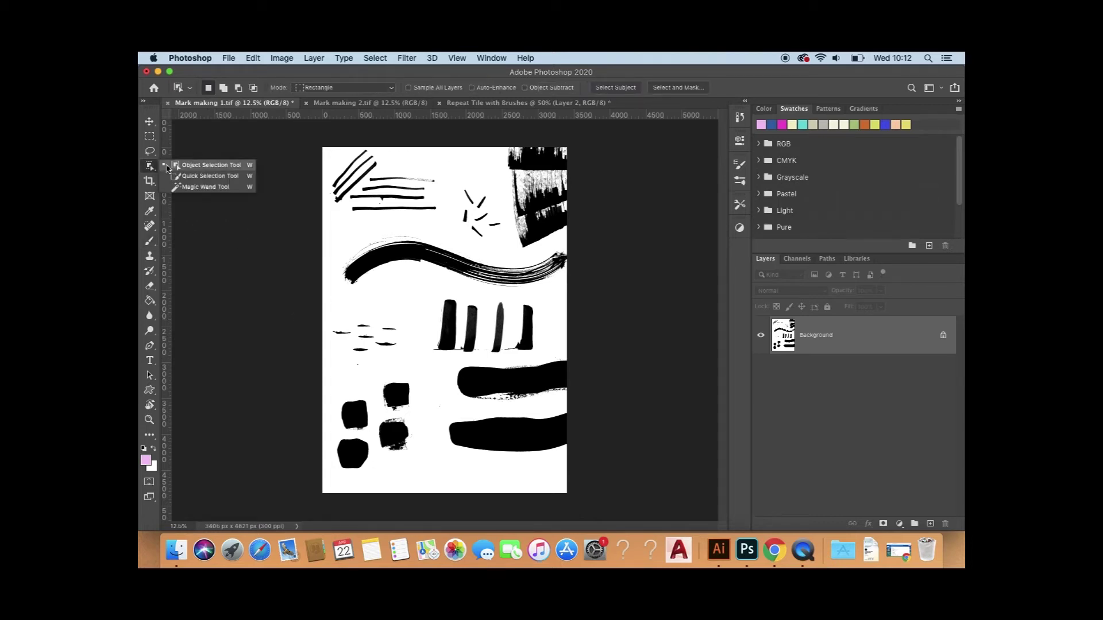
{"action": "left_click", "coordinate": [167, 167]}
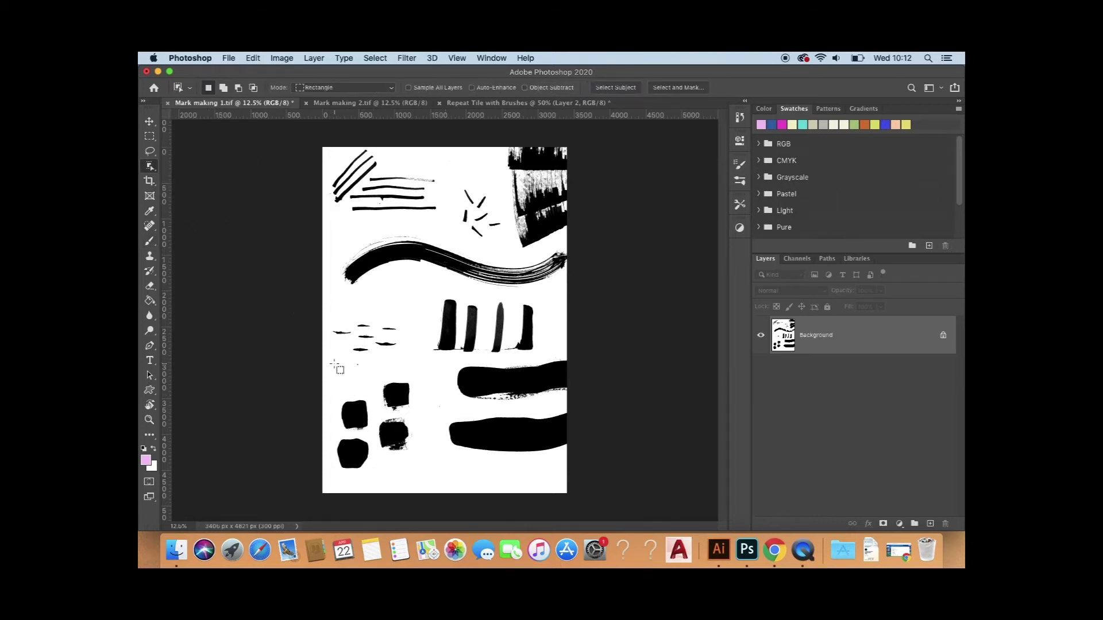
{"action": "left_click_drag", "start_coordinate": [334, 363], "coordinate": [424, 483]}
{"action": "left_click", "coordinate": [371, 203]}
{"action": "left_click_drag", "start_coordinate": [330, 372], "coordinate": [424, 487]}
{"action": "left_click_drag", "start_coordinate": [379, 398], "coordinate": [426, 448]}
{"action": "key", "text": "super+d"}
Step: Select all four square ink marks together with the Magic Wand tool
{"action": "left_click", "coordinate": [149, 167]}
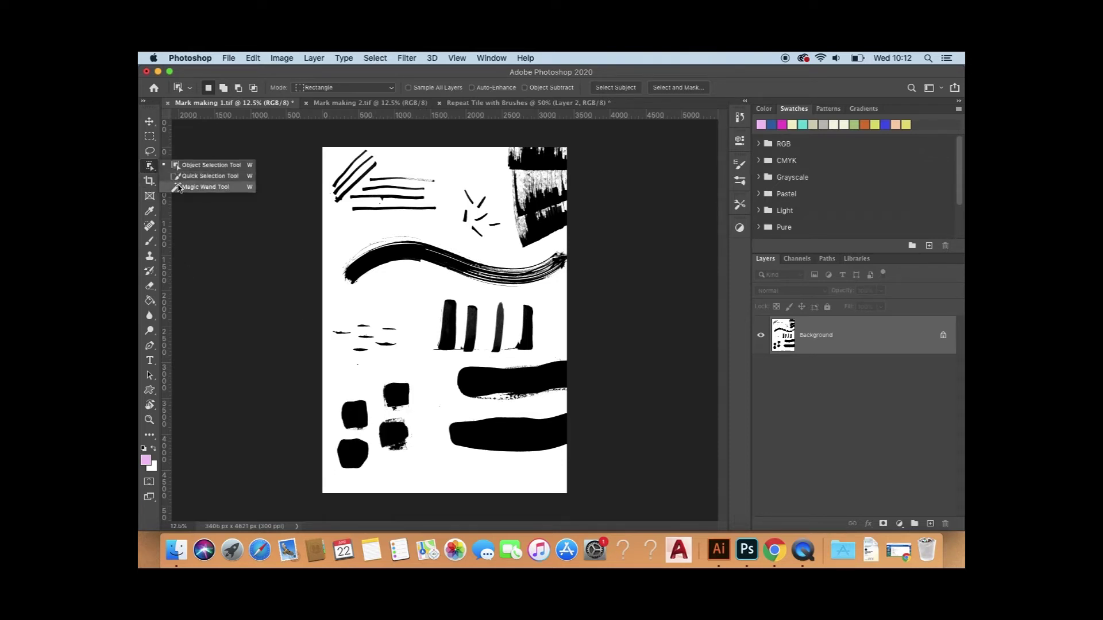
{"action": "left_click", "coordinate": [180, 188]}
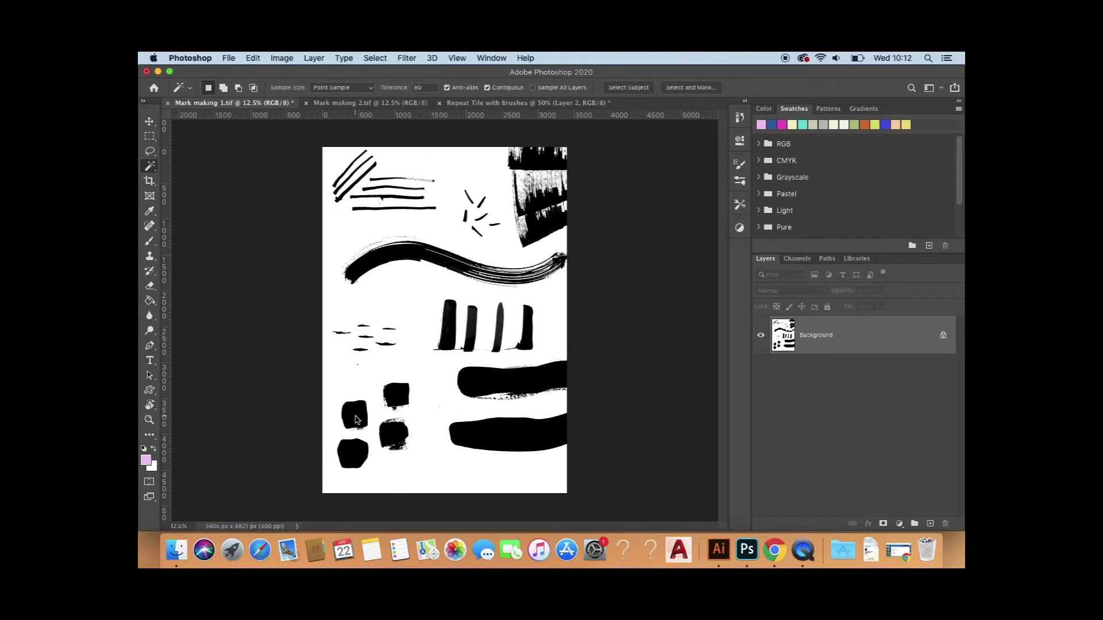
{"action": "key", "text": "shift"}
{"action": "left_click", "coordinate": [400, 393], "text": "shift"}
{"action": "left_click", "coordinate": [395, 437], "text": "shift"}
Step: Define the selected square marks as a brush preset named Squares
{"action": "left_click", "coordinate": [253, 58]}
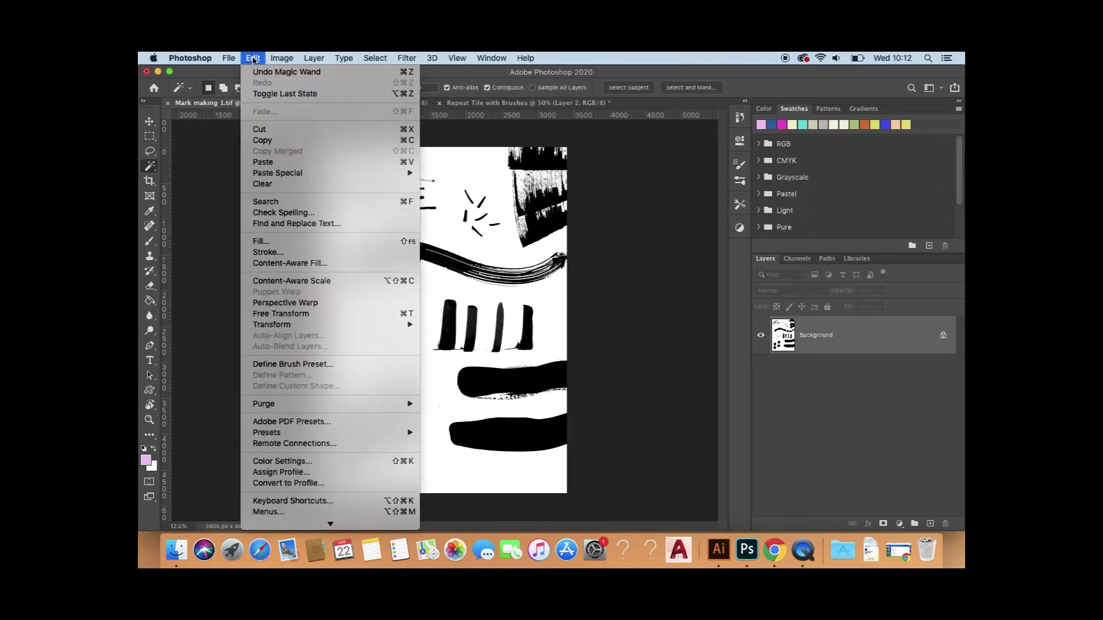
{"action": "left_click", "coordinate": [305, 367]}
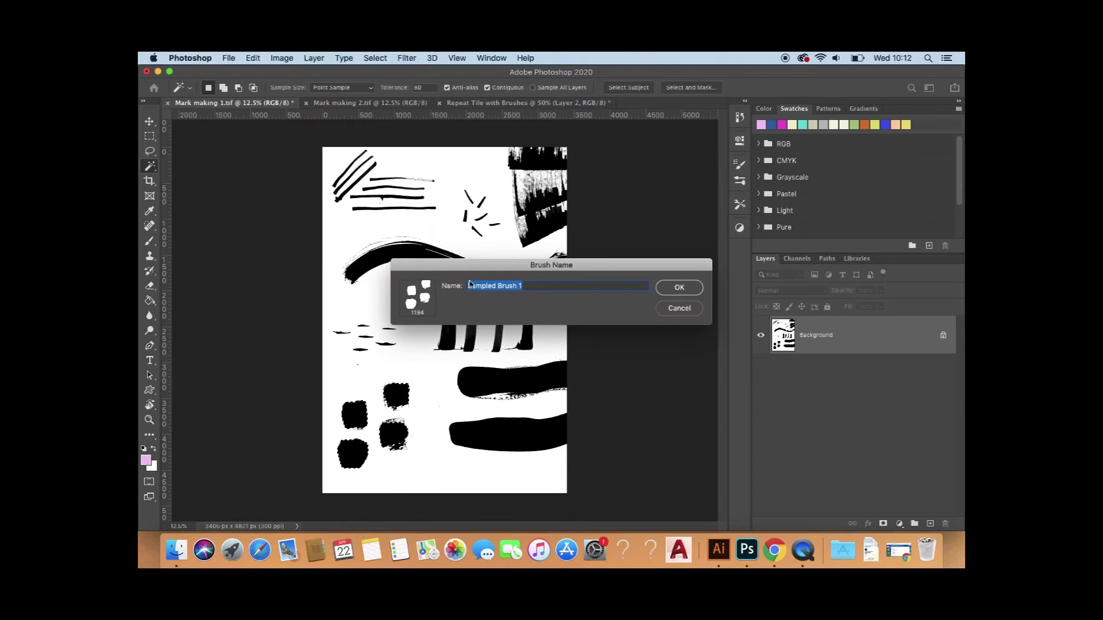
{"action": "key", "text": "BackSpace"}
{"action": "type", "text": "Squares"}
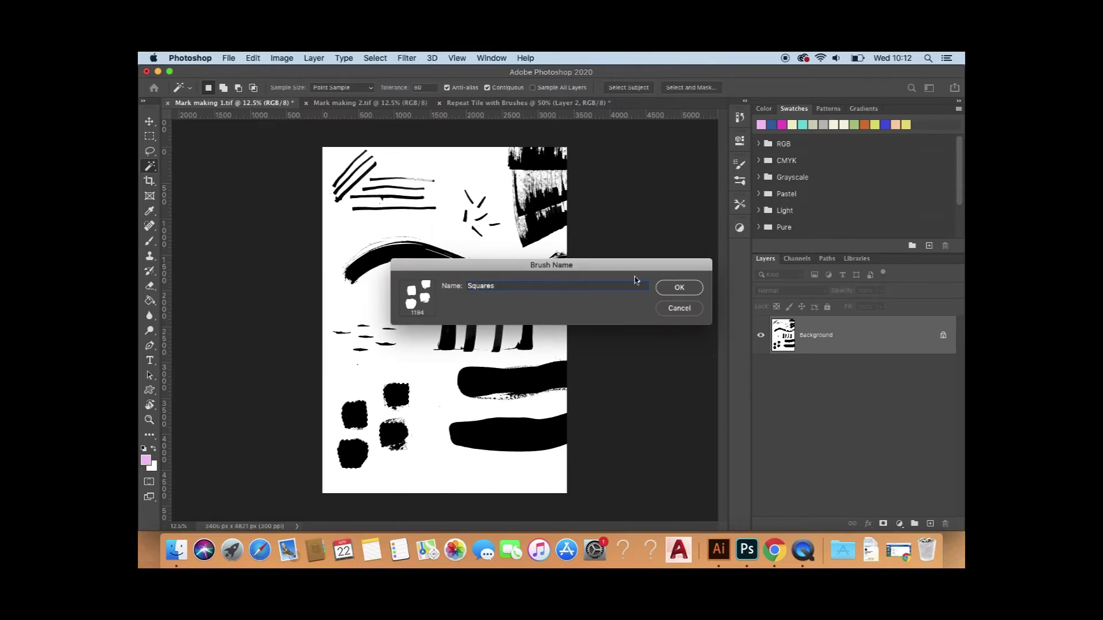
{"action": "left_click", "coordinate": [685, 289]}
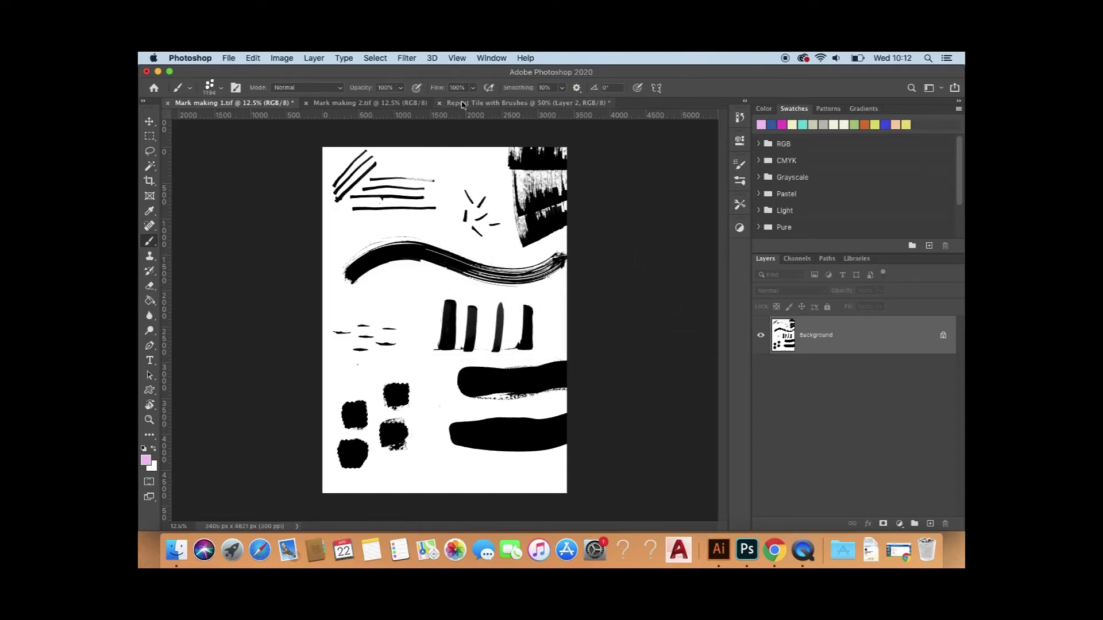
Step: Switch to the Repeat Tile with Brushes document and give the squares brush 165% spacing and 31% angle jitter
{"action": "left_click", "coordinate": [511, 103]}
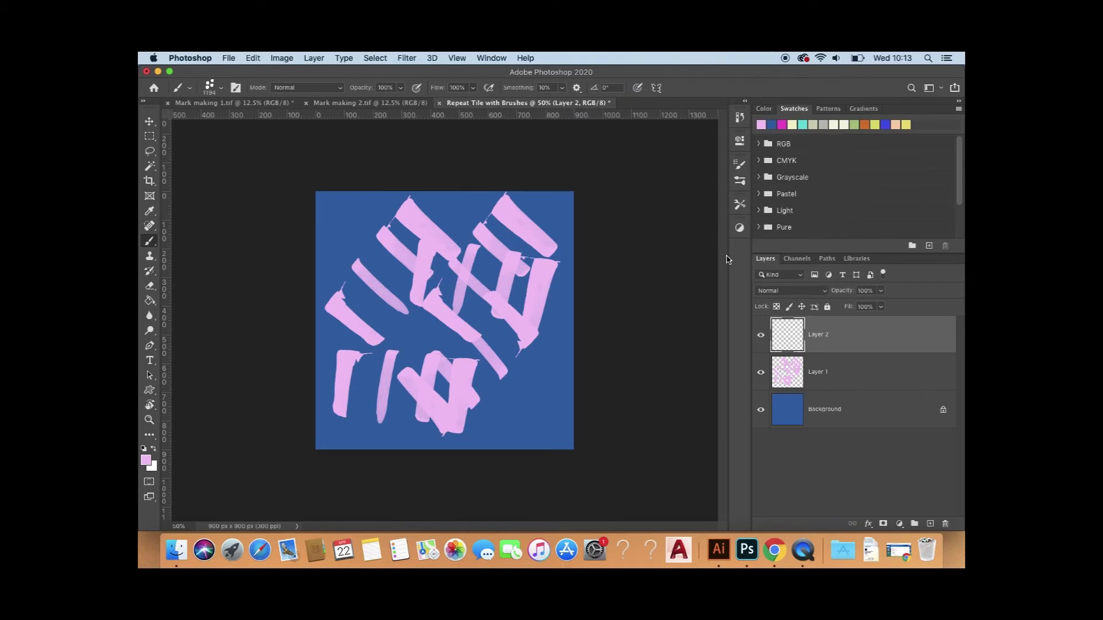
{"action": "left_click", "coordinate": [740, 166]}
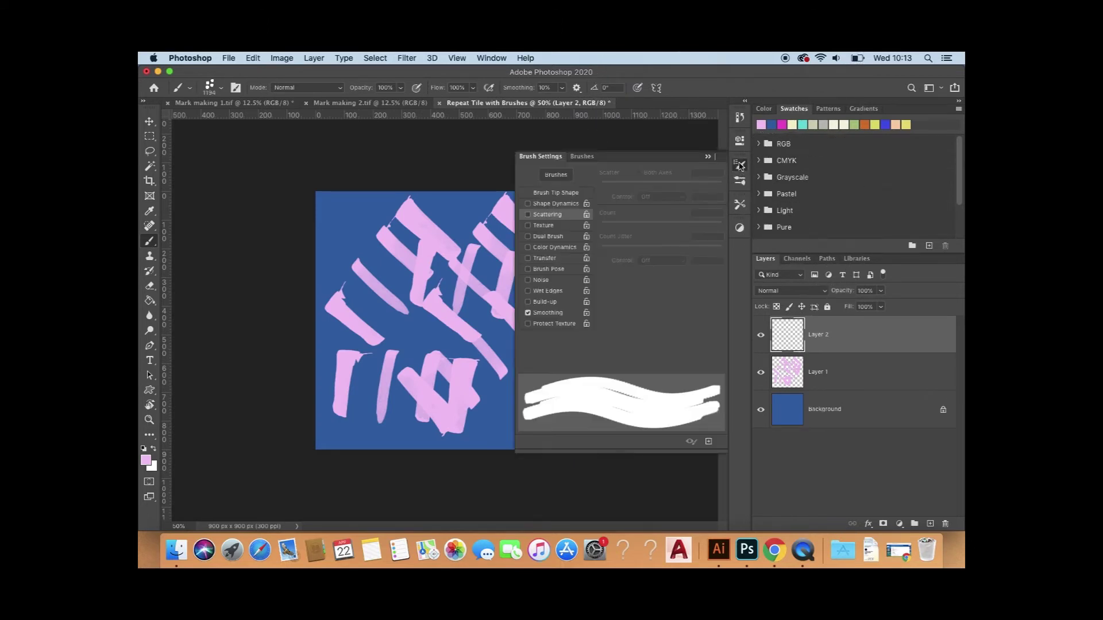
{"action": "left_click", "coordinate": [567, 193]}
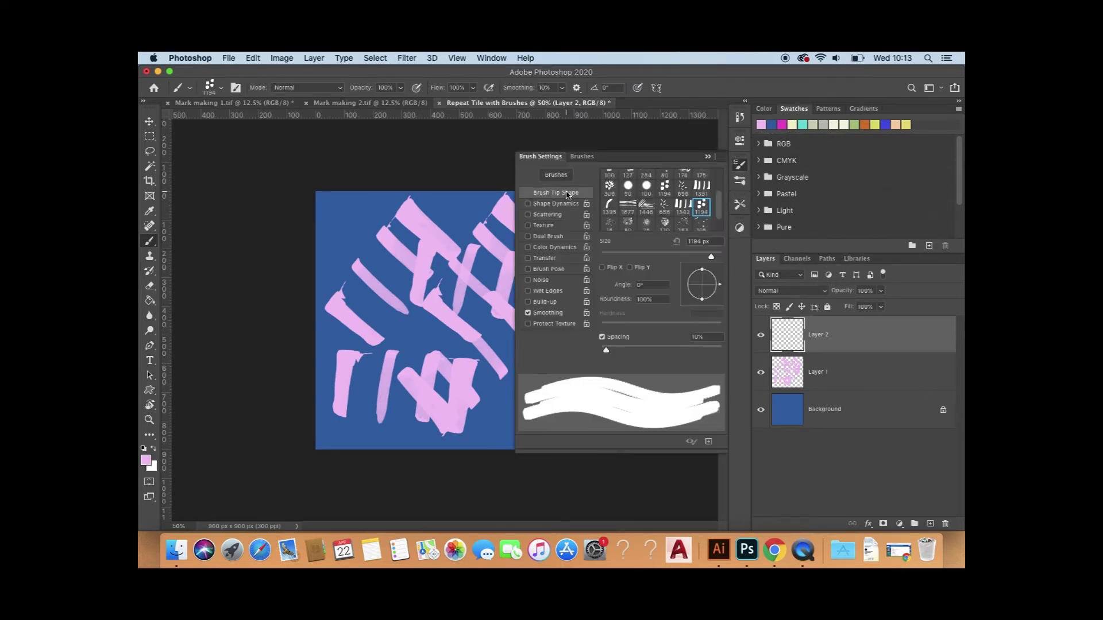
{"action": "left_click", "coordinate": [681, 350]}
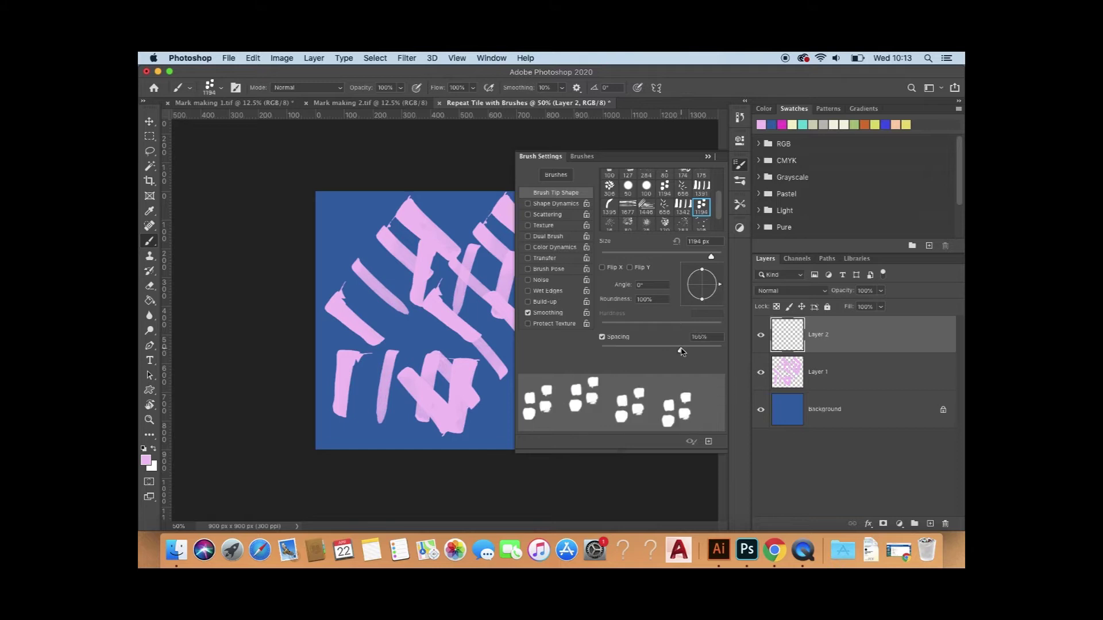
{"action": "left_click", "coordinate": [549, 204]}
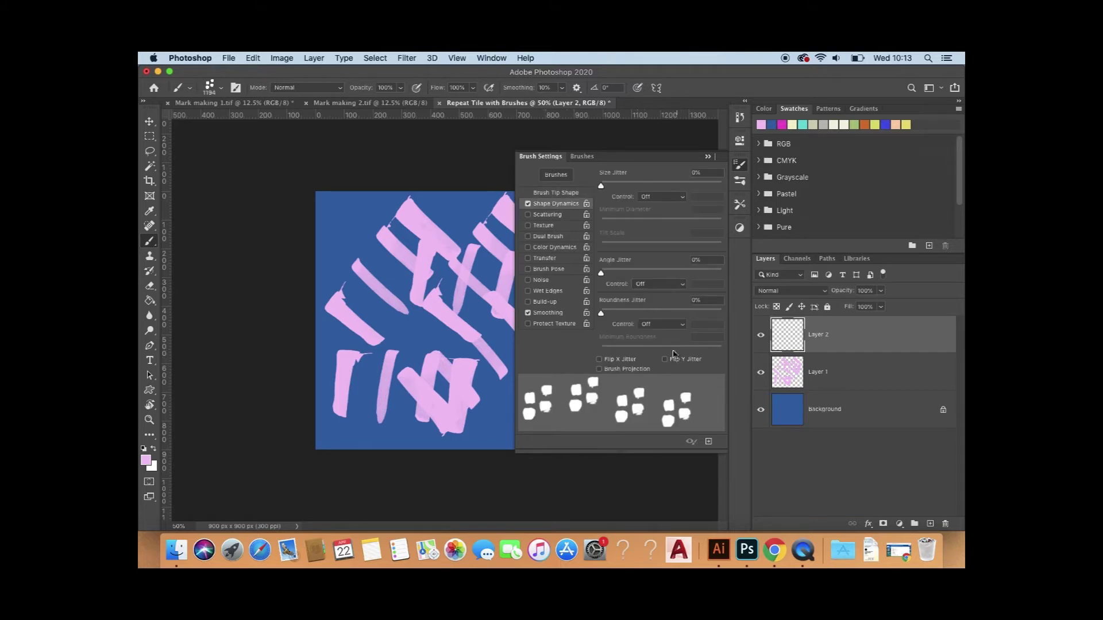
{"action": "left_click_drag", "start_coordinate": [601, 273], "coordinate": [640, 274]}
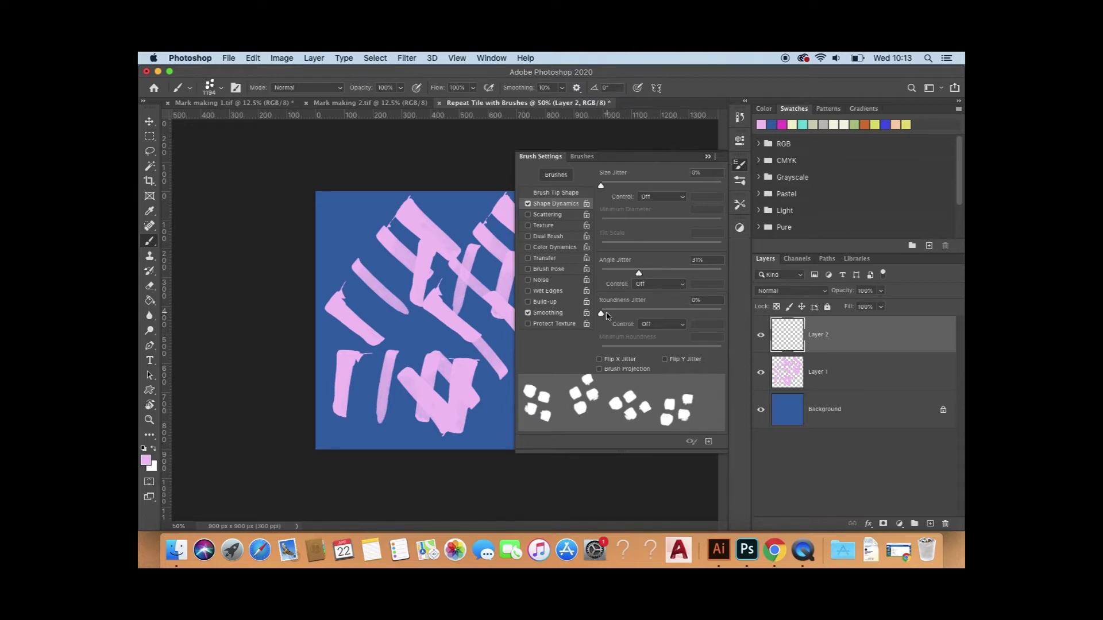
Step: Enable scattering for the squares brush with 252% scatter and 38% count jitter, and close the brush settings
{"action": "left_click", "coordinate": [555, 215]}
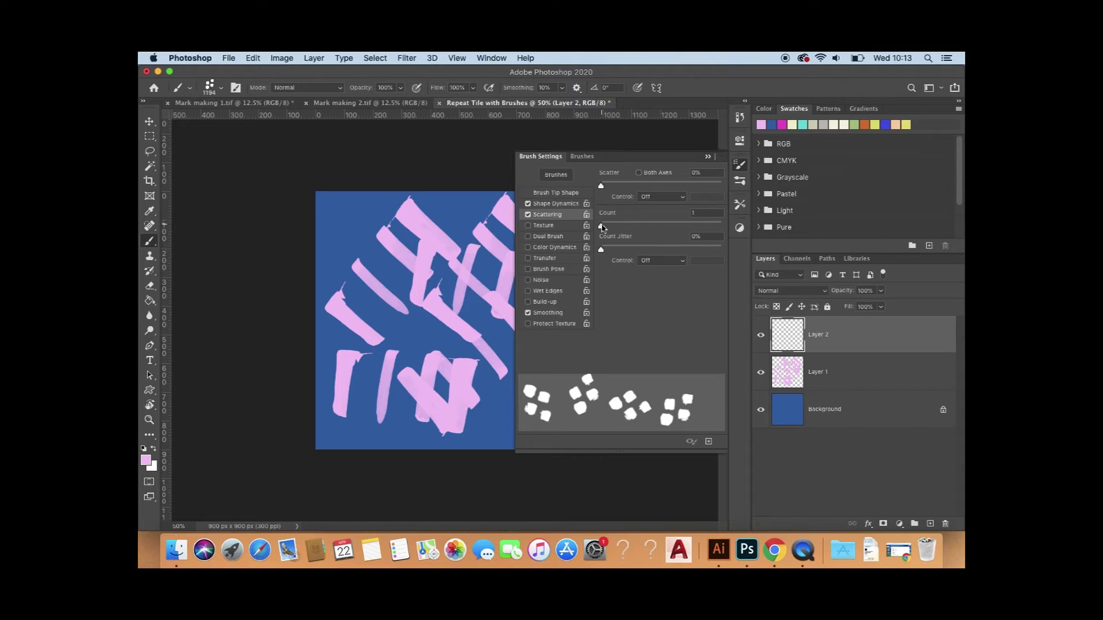
{"action": "left_click_drag", "start_coordinate": [601, 249], "coordinate": [648, 252]}
{"action": "left_click", "coordinate": [654, 185]}
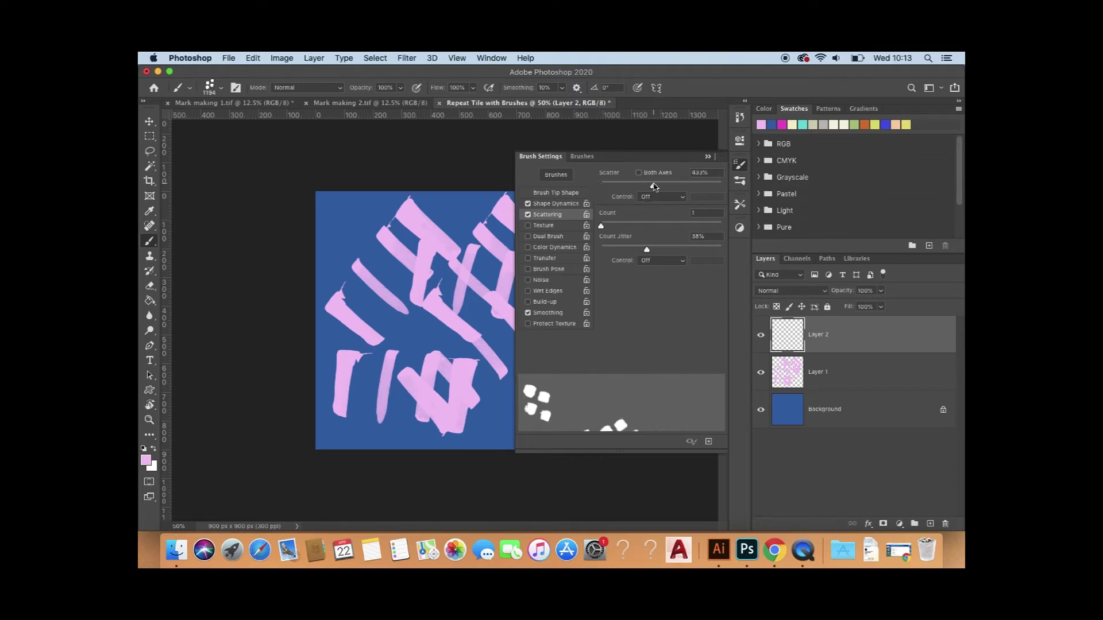
{"action": "left_click_drag", "start_coordinate": [640, 188], "coordinate": [632, 187]}
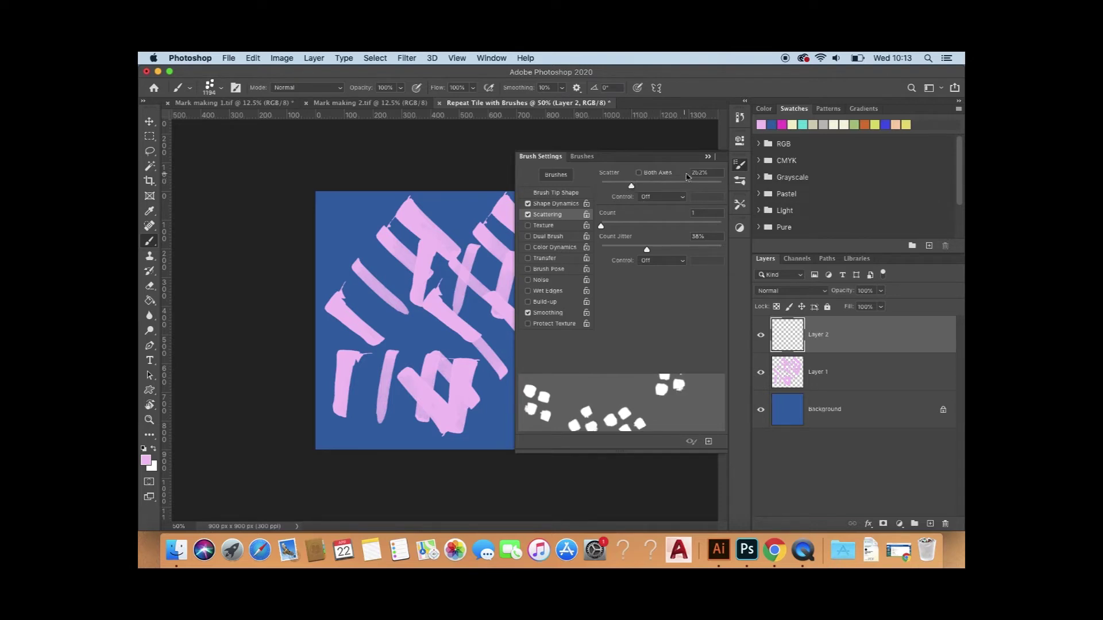
{"action": "left_click", "coordinate": [708, 157]}
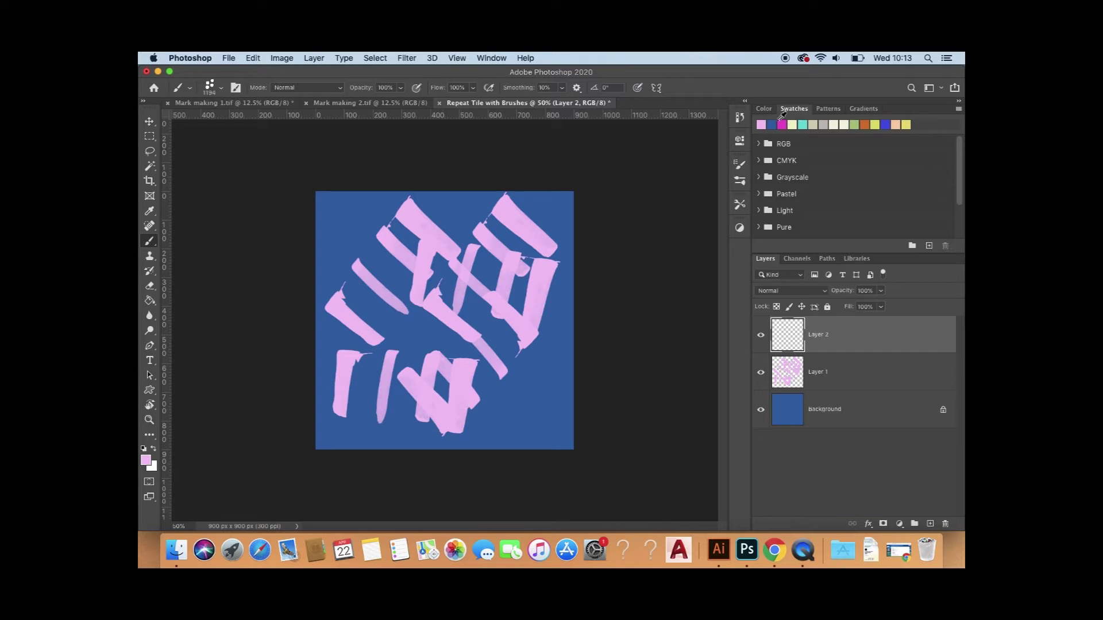
Step: Choose the yellow-green swatch as the foreground colour and reduce the brush size to 250 px
{"action": "left_click", "coordinate": [875, 124]}
{"action": "key", "text": "bracketleft"}
{"action": "key", "text": "bracketleft"}
{"action": "key", "text": "bracketleft"}
{"action": "key", "text": "bracketleft"}
{"action": "key", "text": "bracketleft"}
{"action": "key", "text": "bracketleft"}
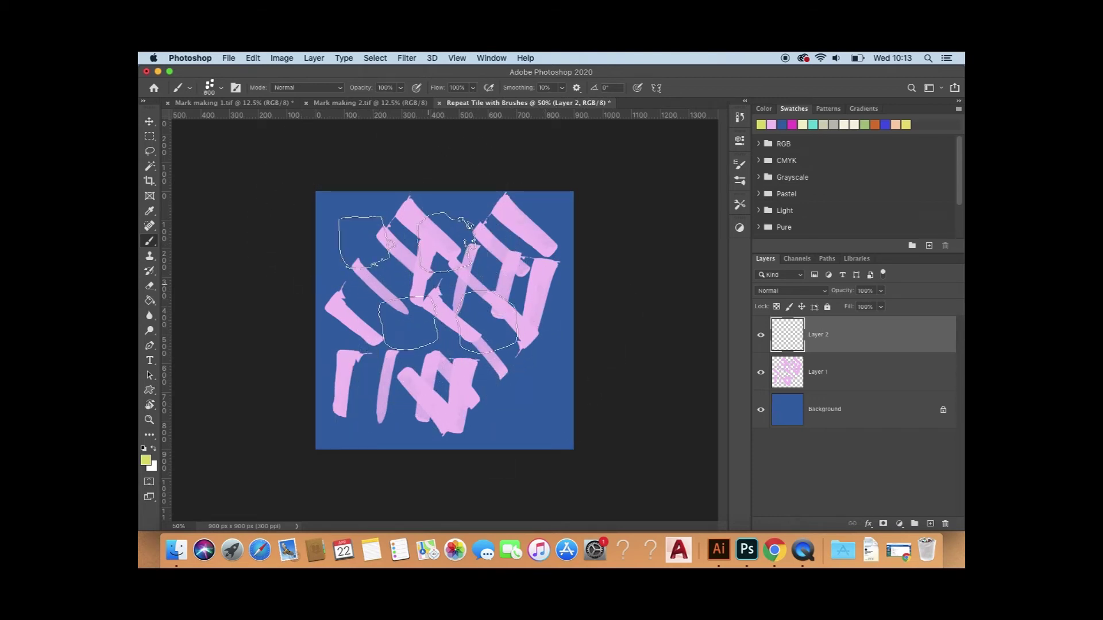
{"action": "key", "text": "bracketleft"}
{"action": "key", "text": "bracketleft"}
{"action": "key", "text": "bracketleft"}
{"action": "key", "text": "bracketleft"}
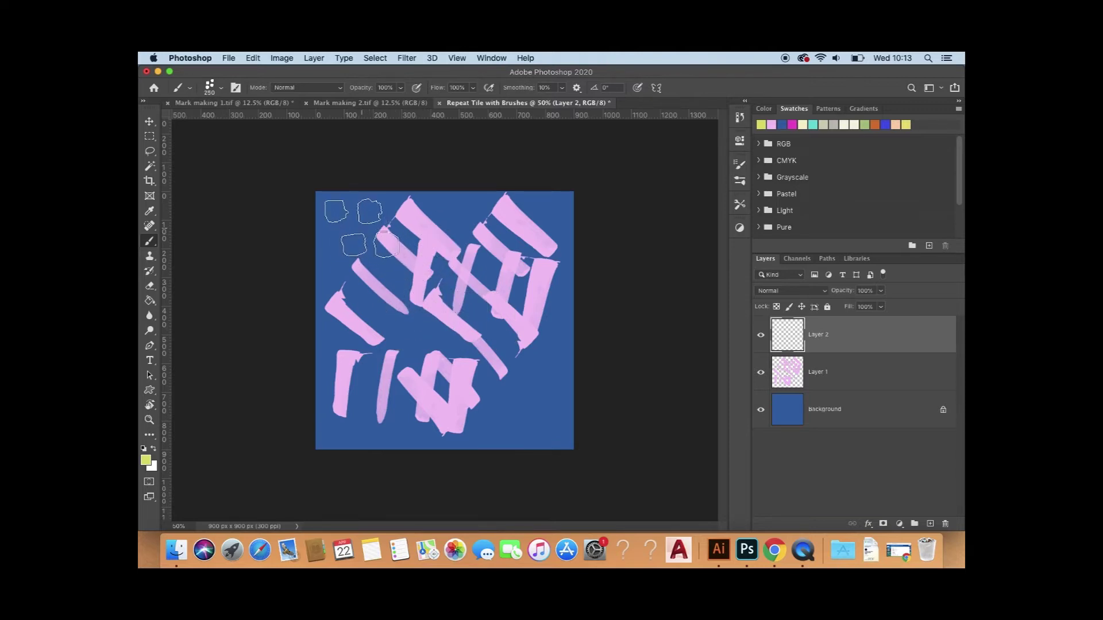
Step: Stamp seven groups of yellow-green squares across the tile on Layer 2, keeping them inside the edges
{"action": "left_click", "coordinate": [362, 228]}
{"action": "left_click", "coordinate": [448, 238]}
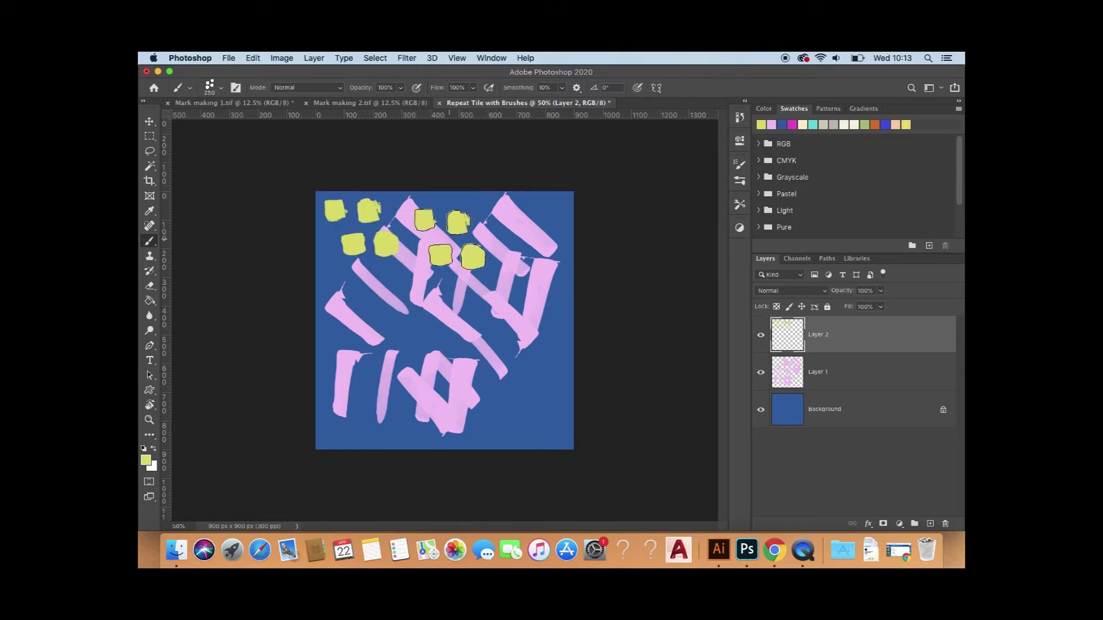
{"action": "left_click", "coordinate": [514, 325]}
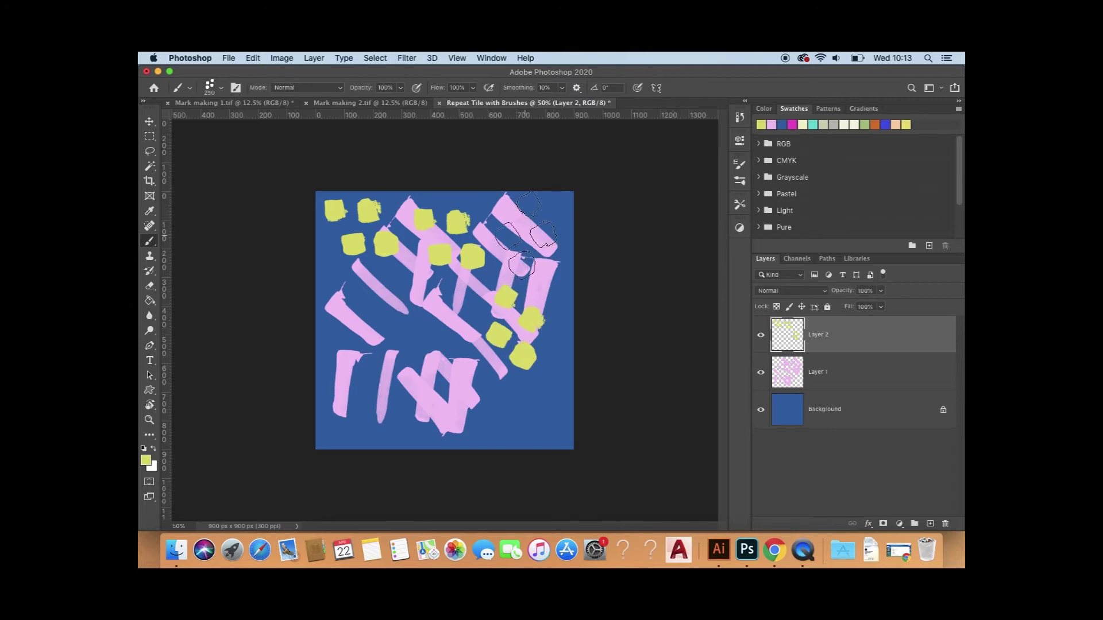
{"action": "left_click", "coordinate": [515, 265]}
{"action": "left_click", "coordinate": [437, 326]}
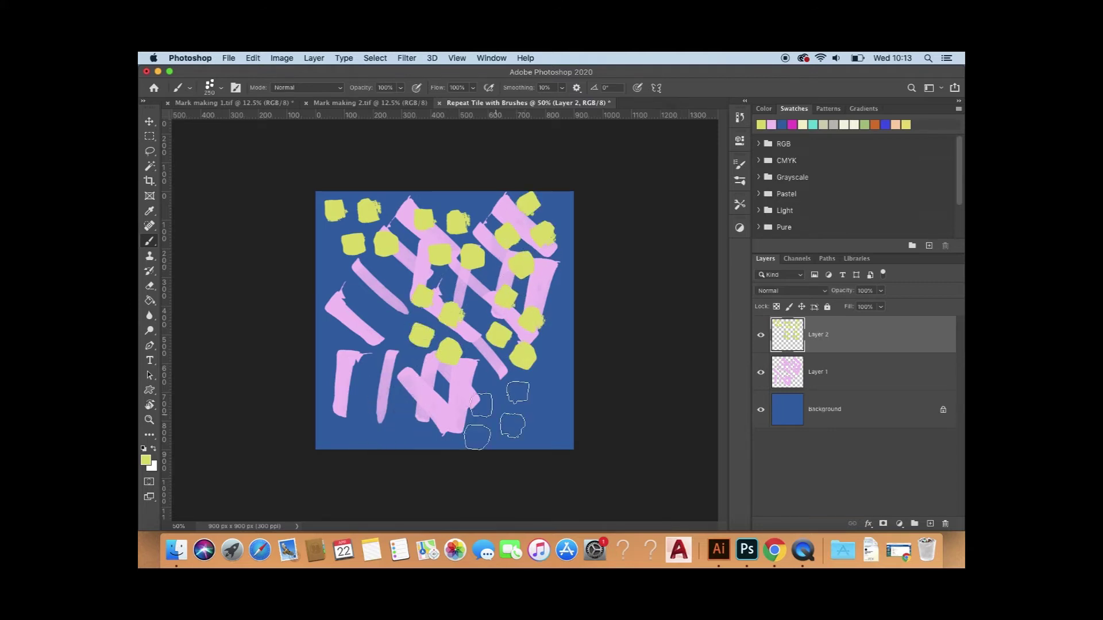
{"action": "left_click", "coordinate": [519, 413]}
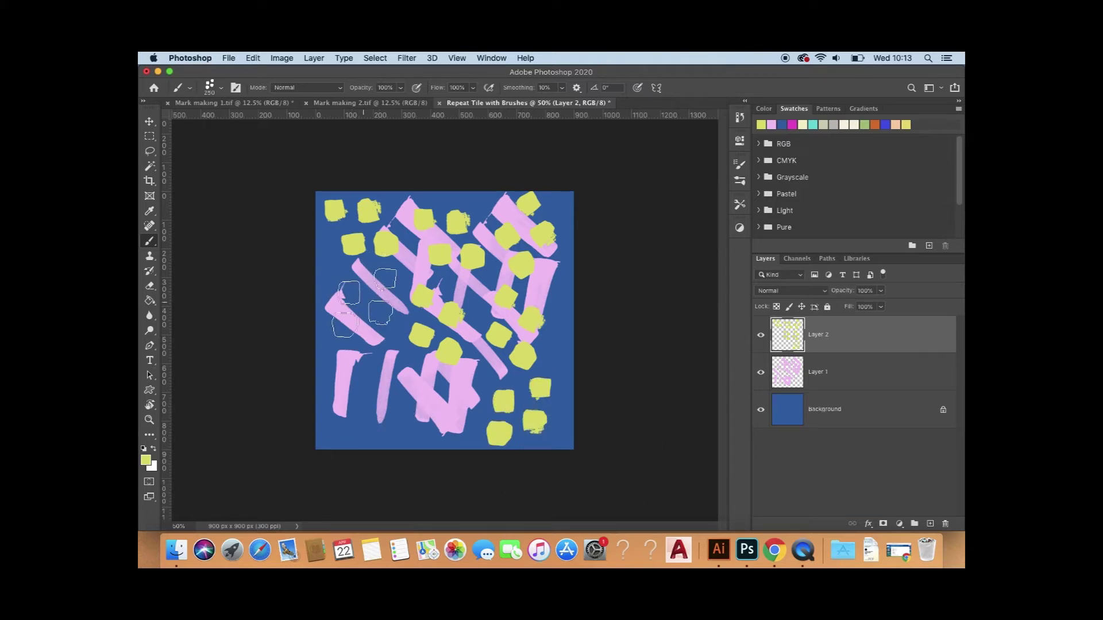
{"action": "left_click", "coordinate": [365, 303]}
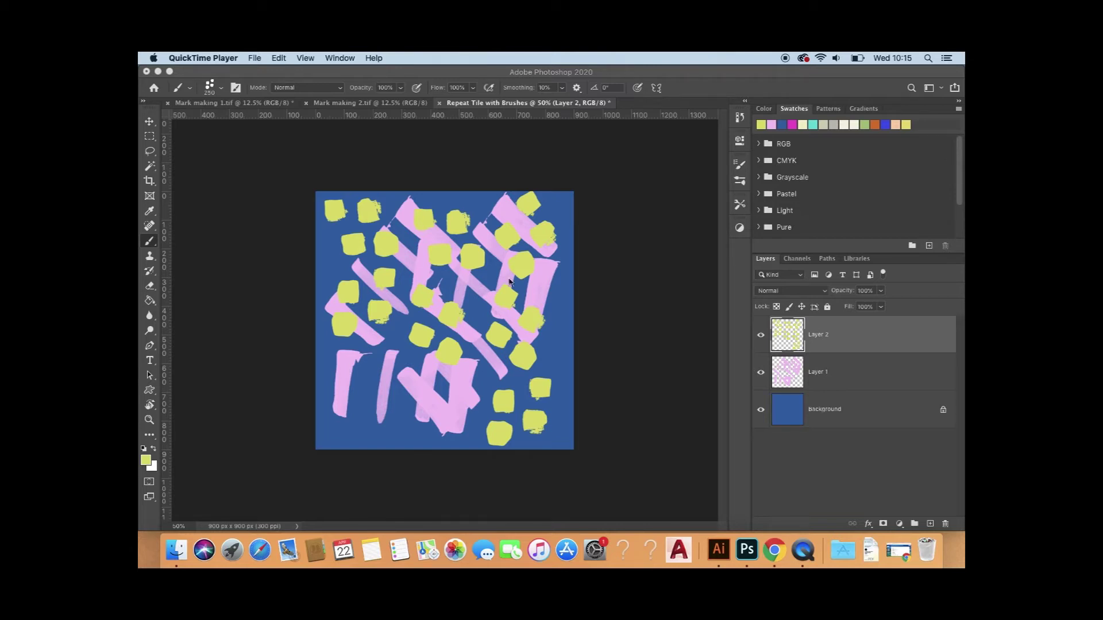
Step: Merge Layer 1 and Layer 2 into a single layer above the blue background
{"action": "left_click", "coordinate": [852, 378], "text": "shift"}
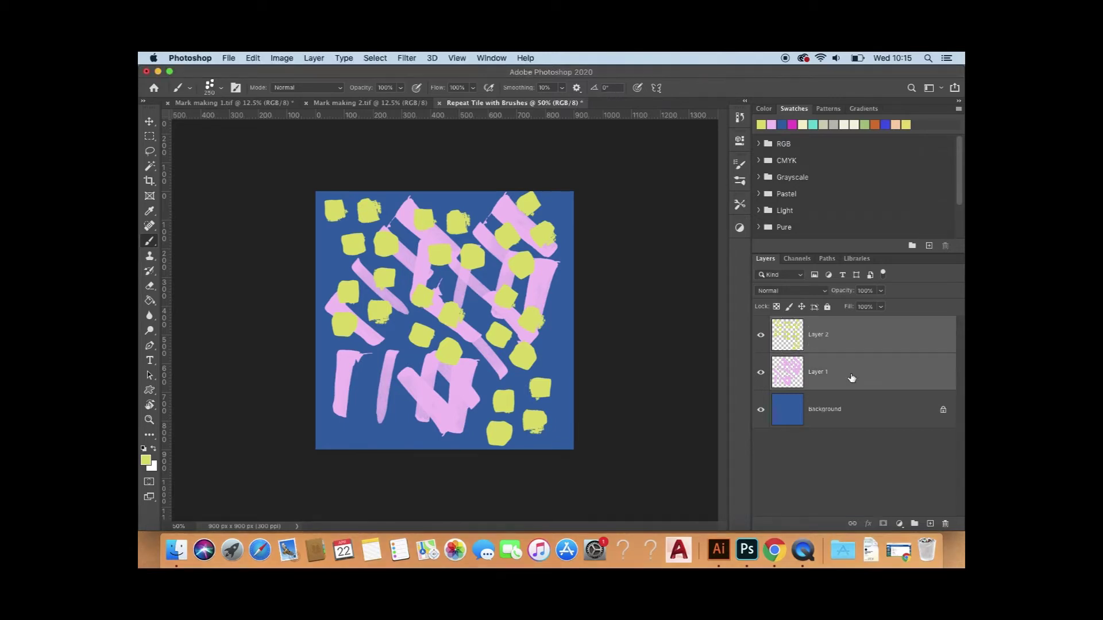
{"action": "left_click", "coordinate": [314, 58]}
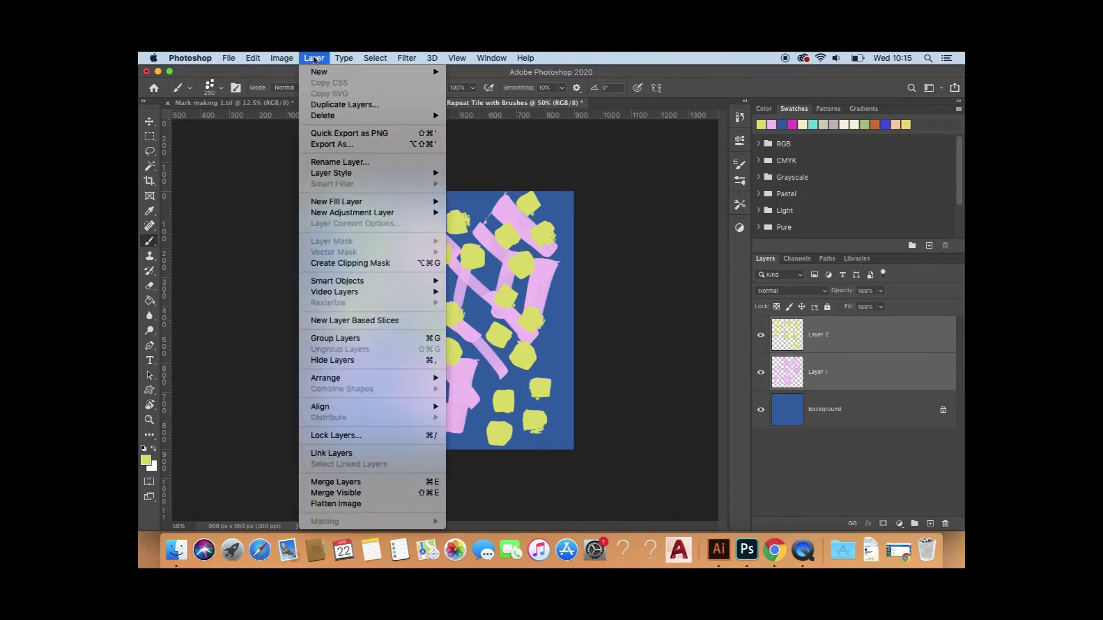
{"action": "left_click", "coordinate": [352, 484]}
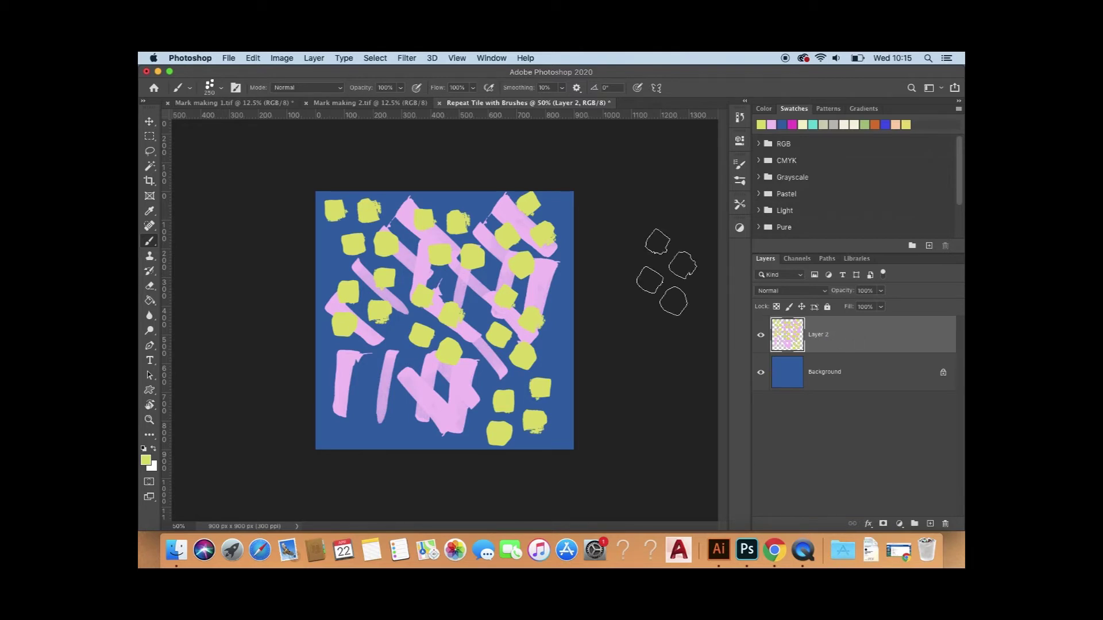
Step: Duplicate the merged layer as "Layer copy" and hide the duplicate
{"action": "left_click", "coordinate": [315, 58]}
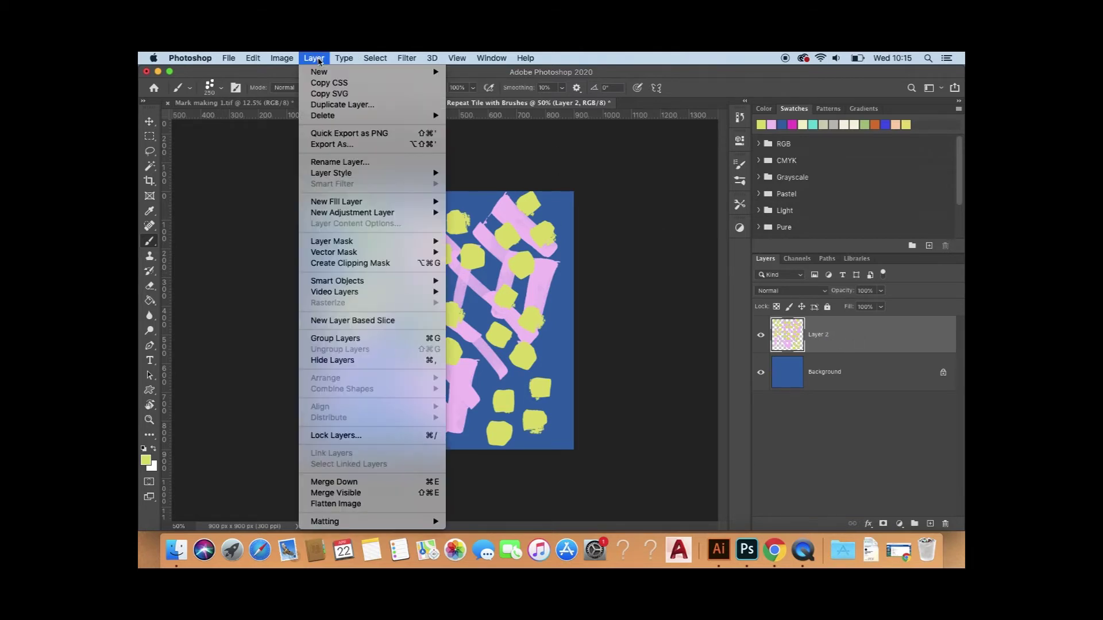
{"action": "left_click", "coordinate": [326, 106]}
{"action": "key", "text": "BackSpace"}
{"action": "type", "text": "Layer"}
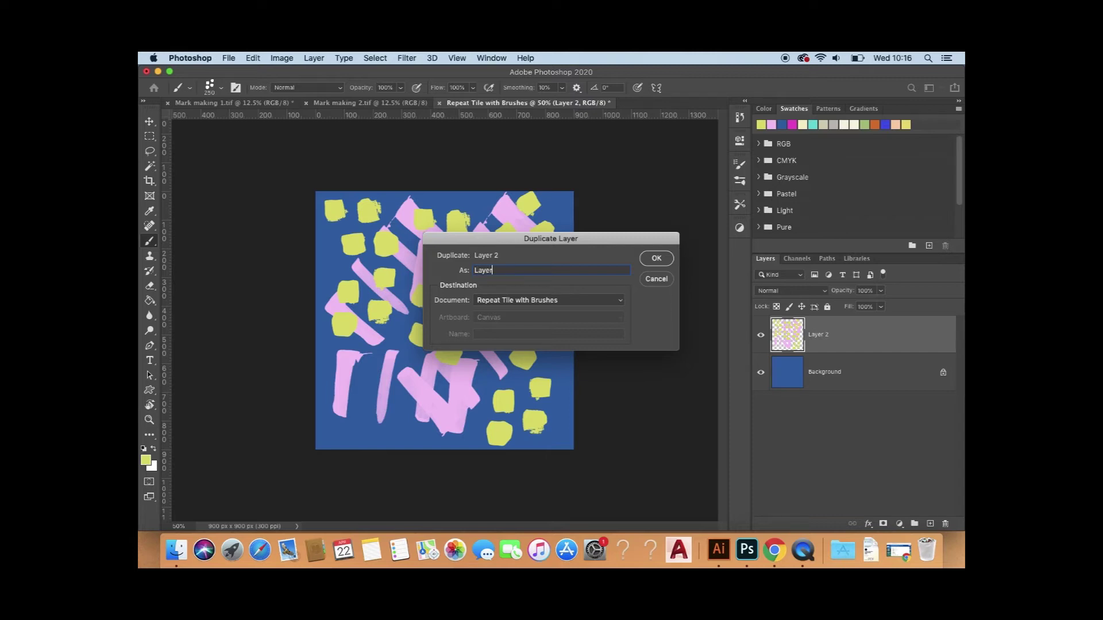
{"action": "type", "text": " copy"}
{"action": "left_click", "coordinate": [659, 260]}
{"action": "left_click", "coordinate": [658, 259]}
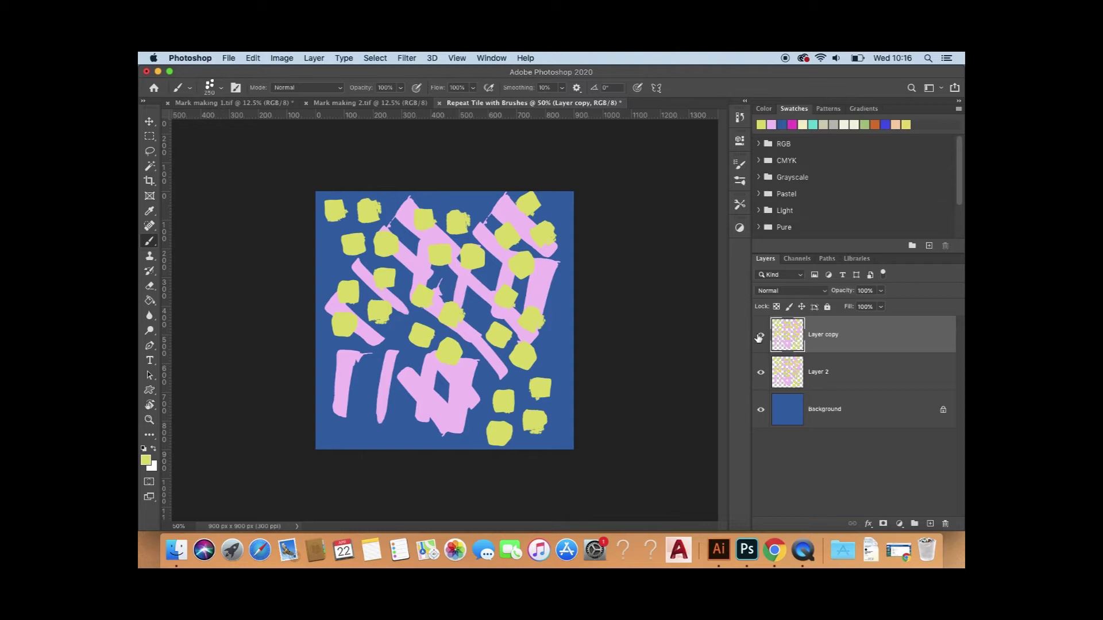
{"action": "left_click", "coordinate": [759, 336]}
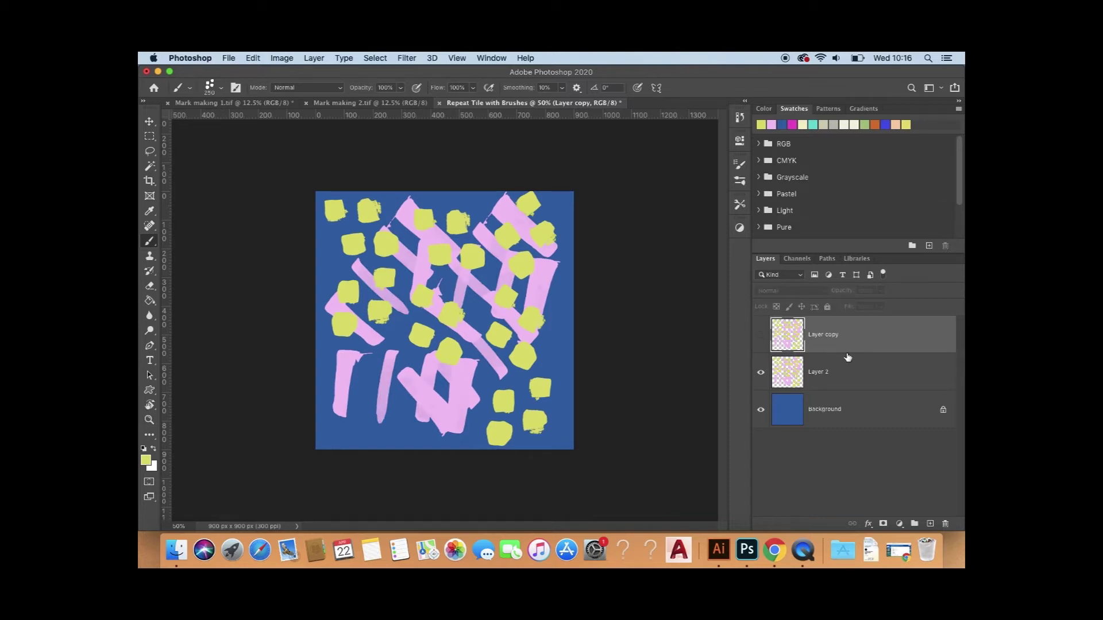
Step: Apply the Offset filter to Layer 2, zeroing both offsets first and shifting the artwork freehand by +430 px horizontally and +407 px vertically
{"action": "left_click", "coordinate": [821, 384]}
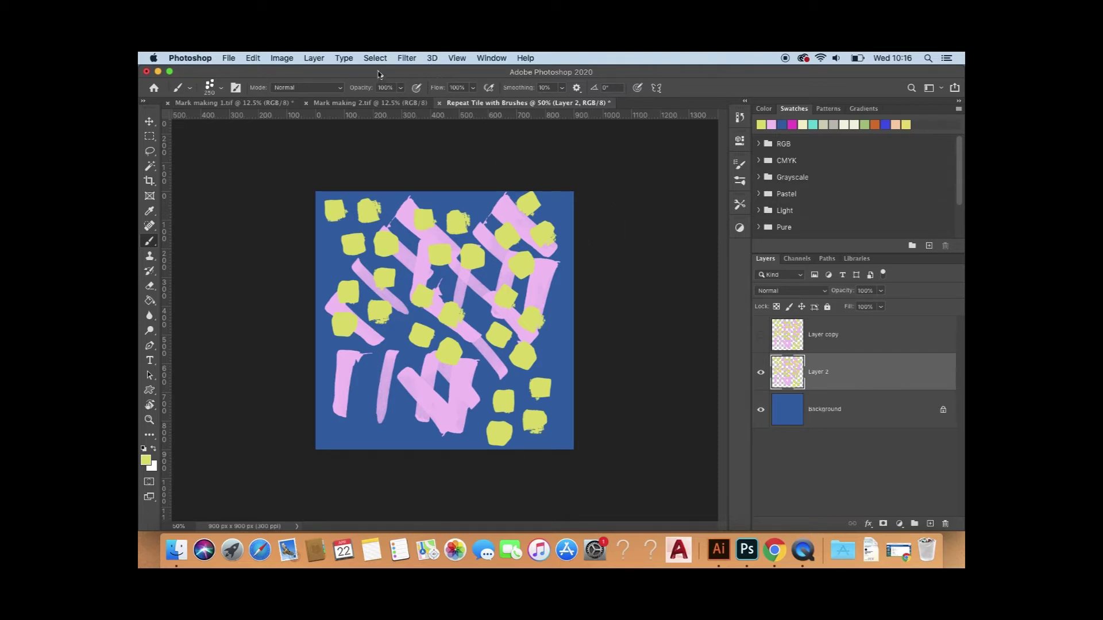
{"action": "left_click", "coordinate": [408, 60]}
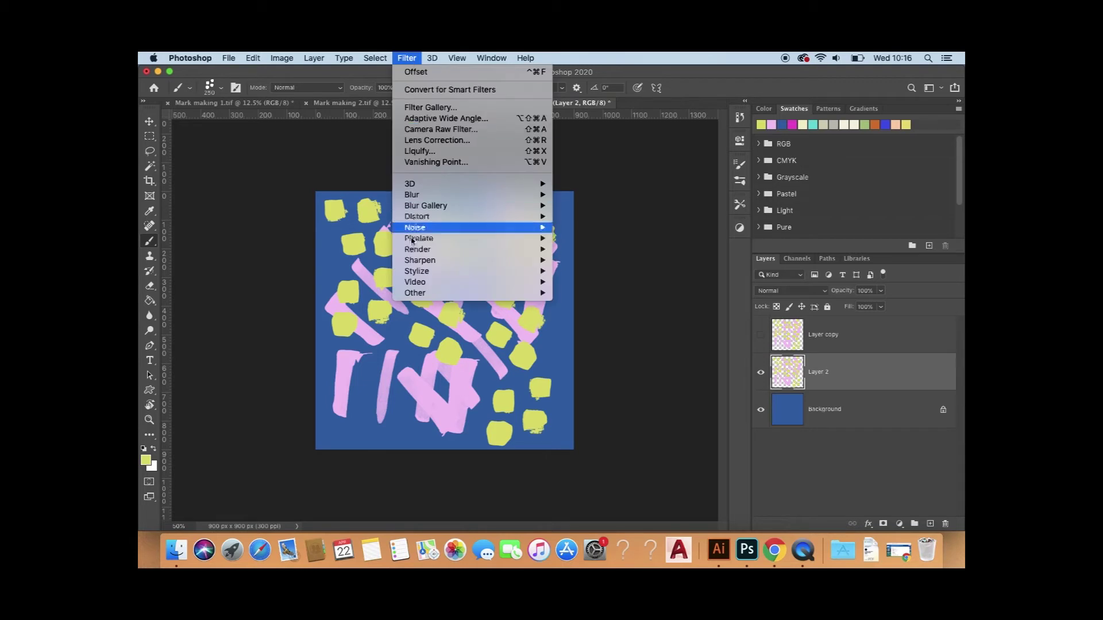
{"action": "mouse_move", "coordinate": [415, 293]}
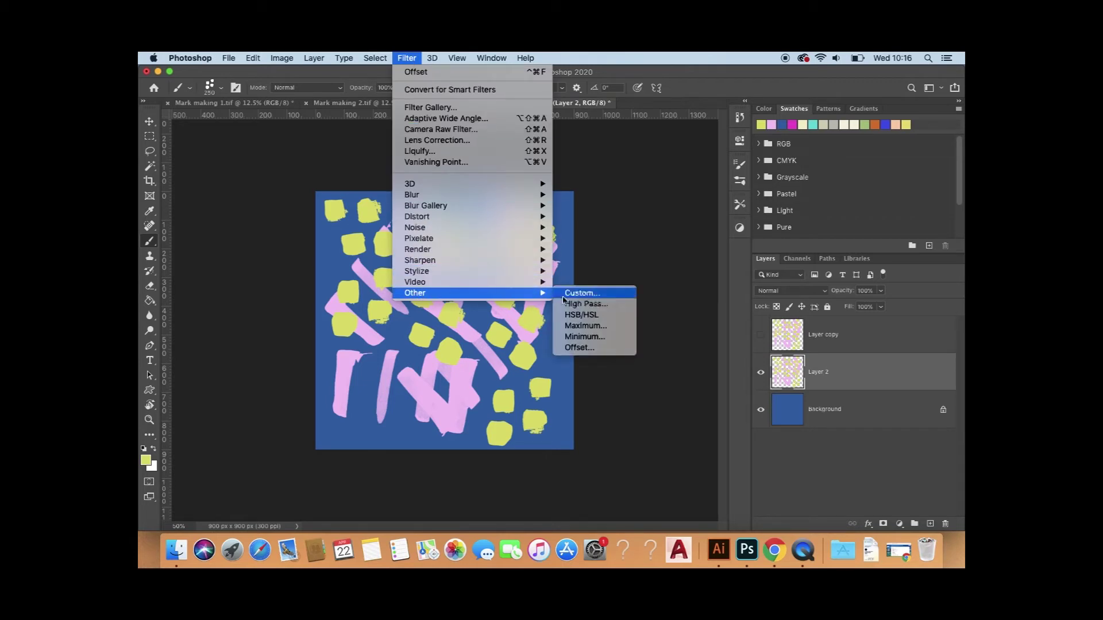
{"action": "left_click", "coordinate": [603, 350]}
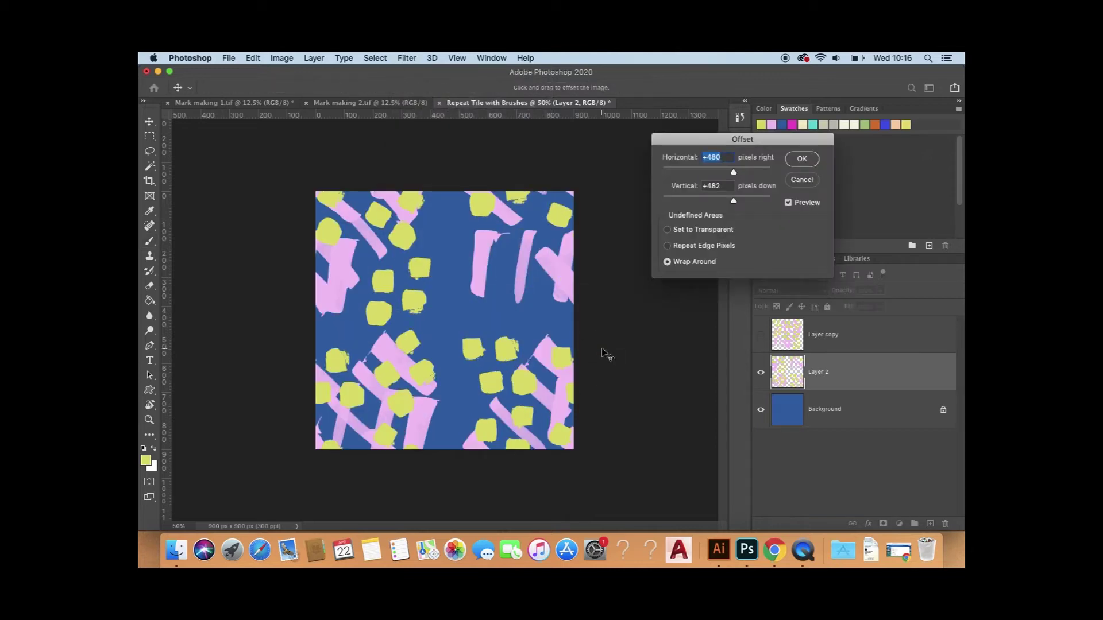
{"action": "left_click", "coordinate": [733, 158]}
{"action": "key", "text": "BackSpace"}
{"action": "key", "text": "BackSpace"}
{"action": "key", "text": "BackSpace"}
{"action": "key", "text": "BackSpace"}
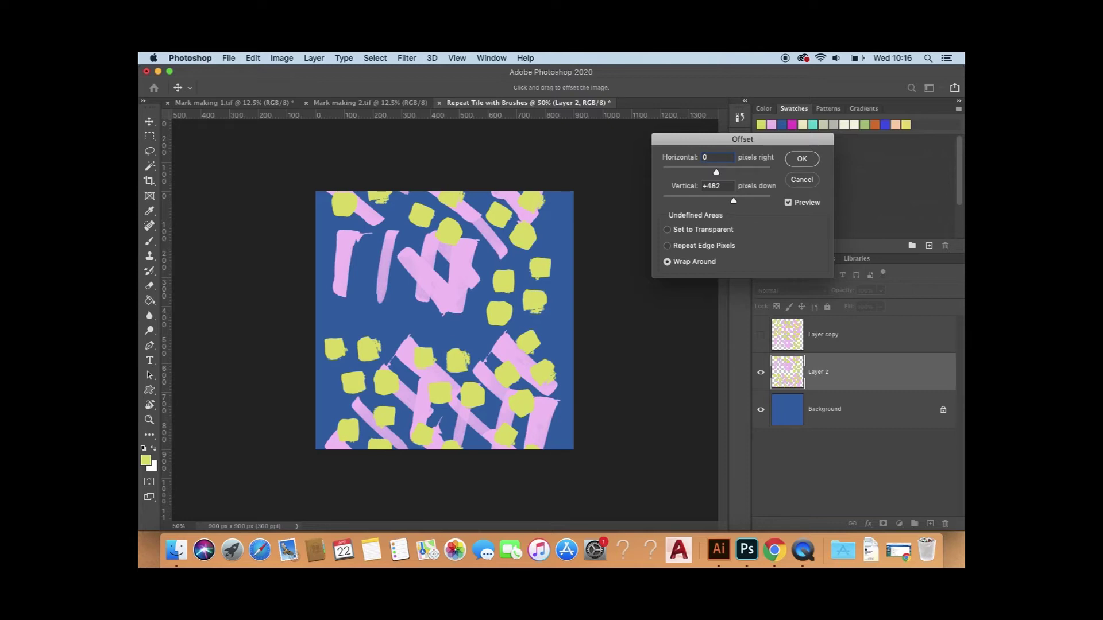
{"action": "key", "text": "Tab"}
{"action": "key", "text": "BackSpace"}
{"action": "type", "text": "0"}
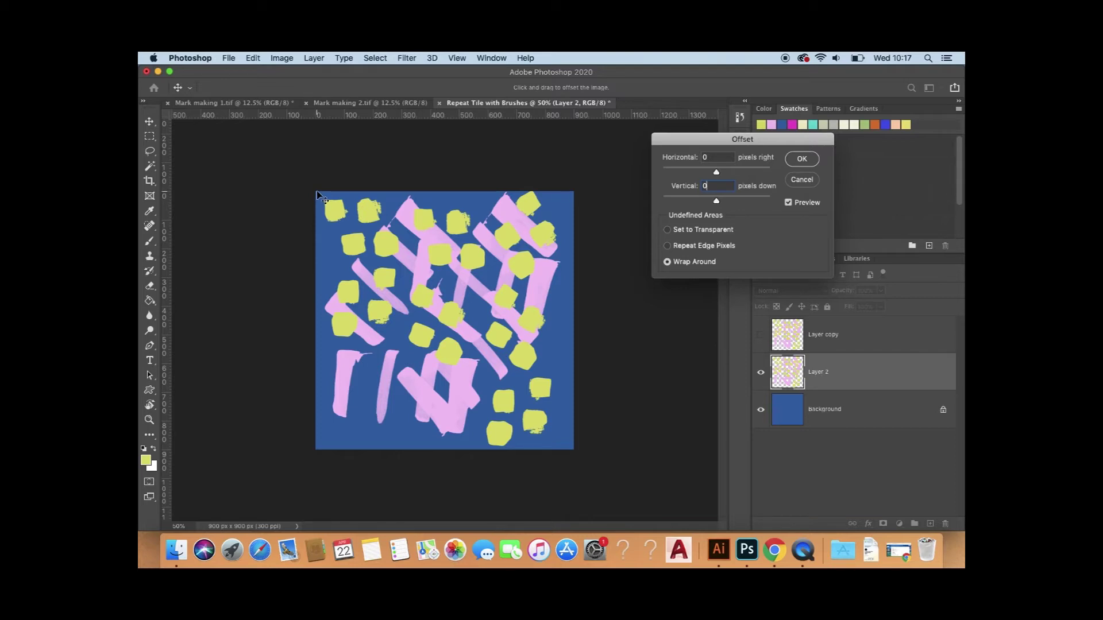
{"action": "left_click_drag", "start_coordinate": [319, 197], "coordinate": [442, 311]}
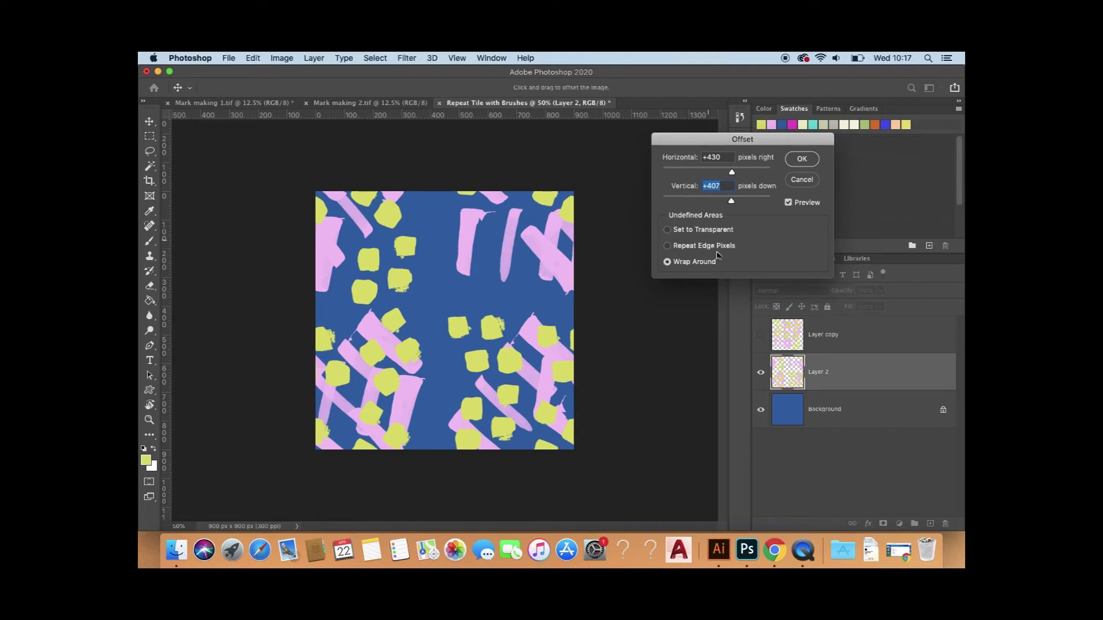
{"action": "left_click", "coordinate": [805, 161]}
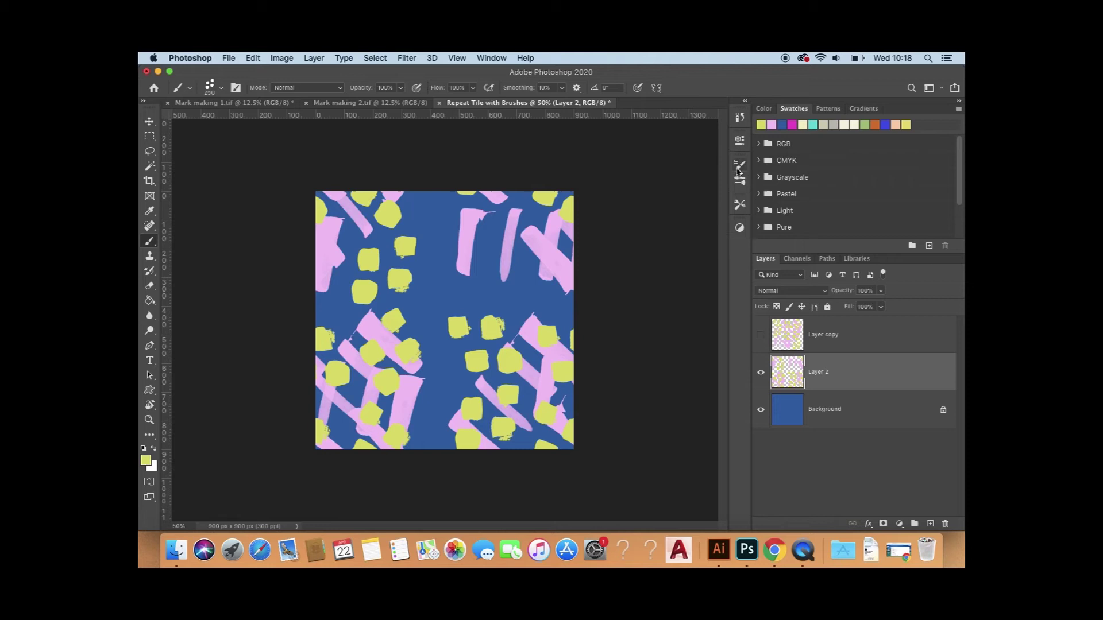
Step: Reselect the 1194 px square-cluster brush tip, setting its spacing to 138% and size jitter to 15%, and check its scattering settings
{"action": "left_click", "coordinate": [740, 168]}
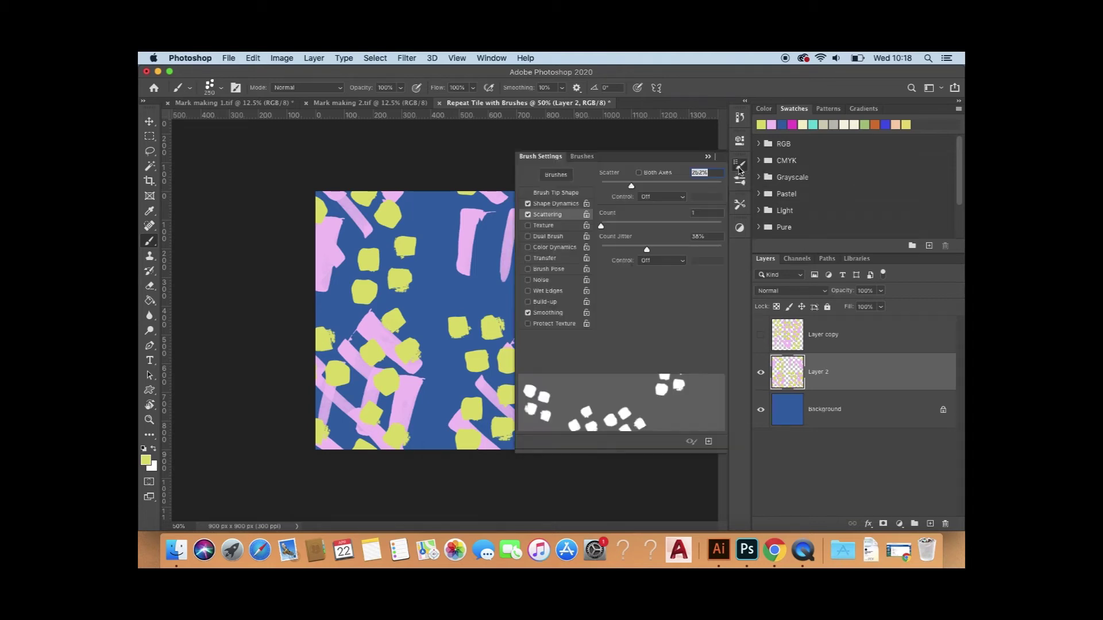
{"action": "left_click", "coordinate": [565, 196]}
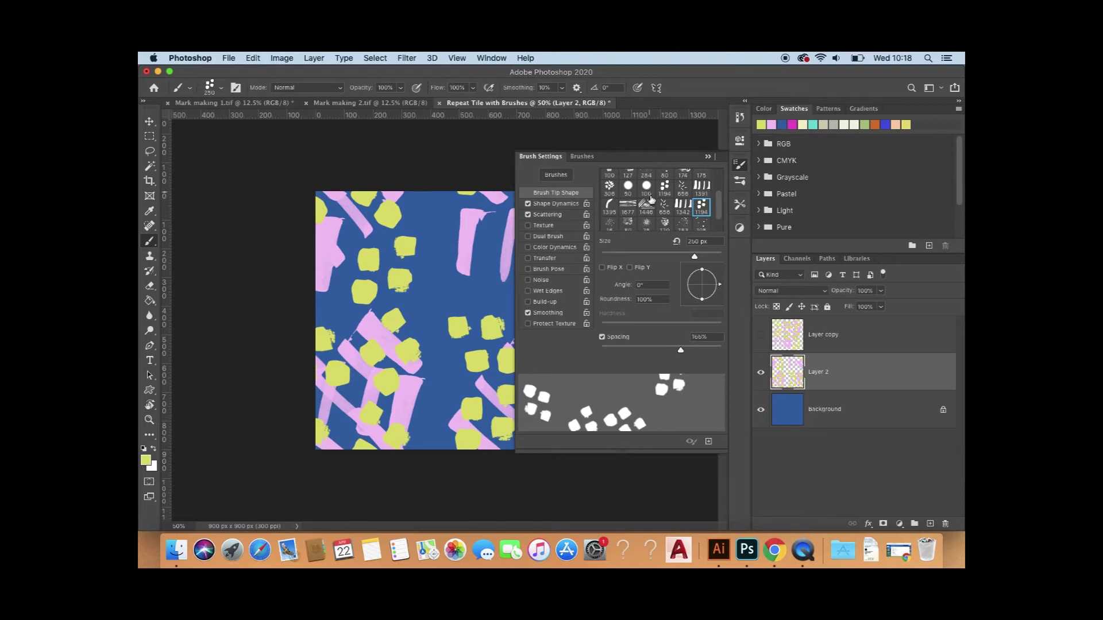
{"action": "left_click", "coordinate": [703, 208]}
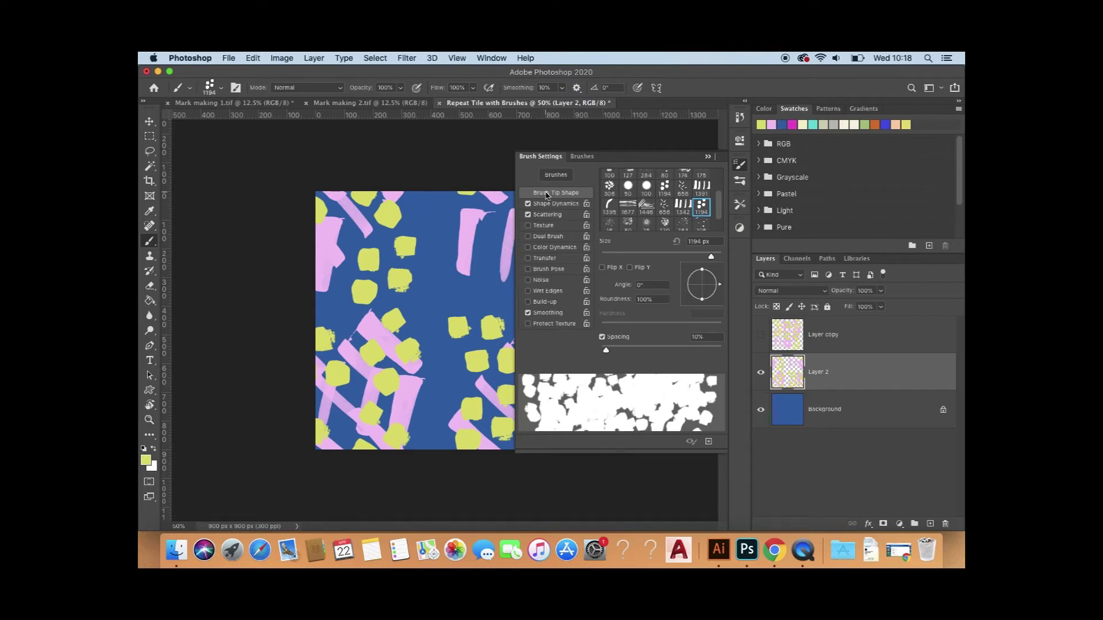
{"action": "left_click_drag", "start_coordinate": [606, 350], "coordinate": [673, 355]}
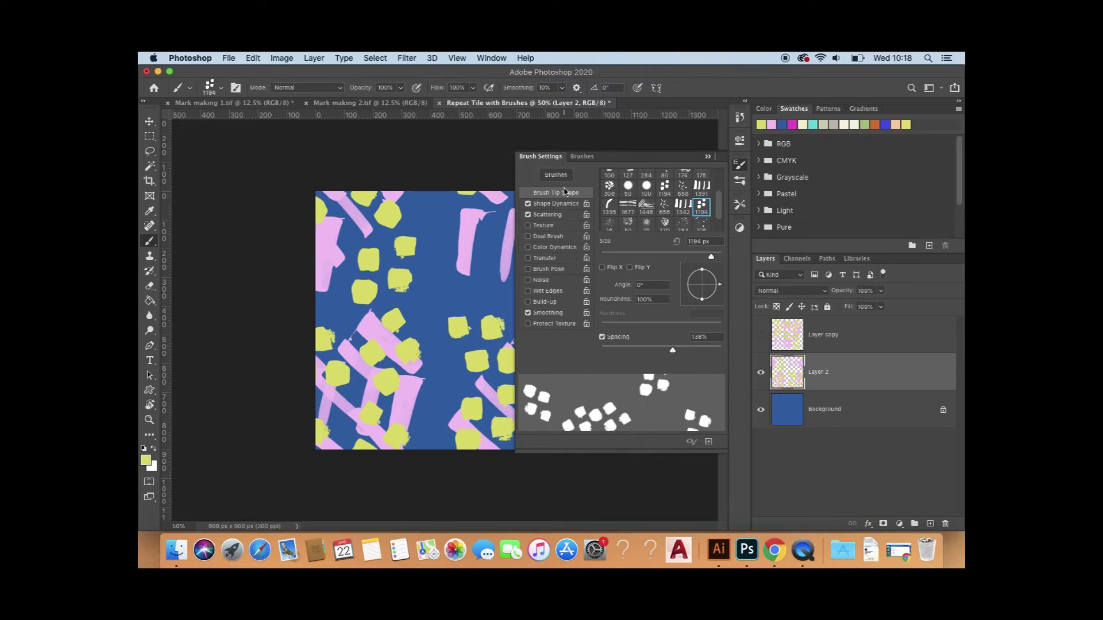
{"action": "left_click", "coordinate": [556, 204]}
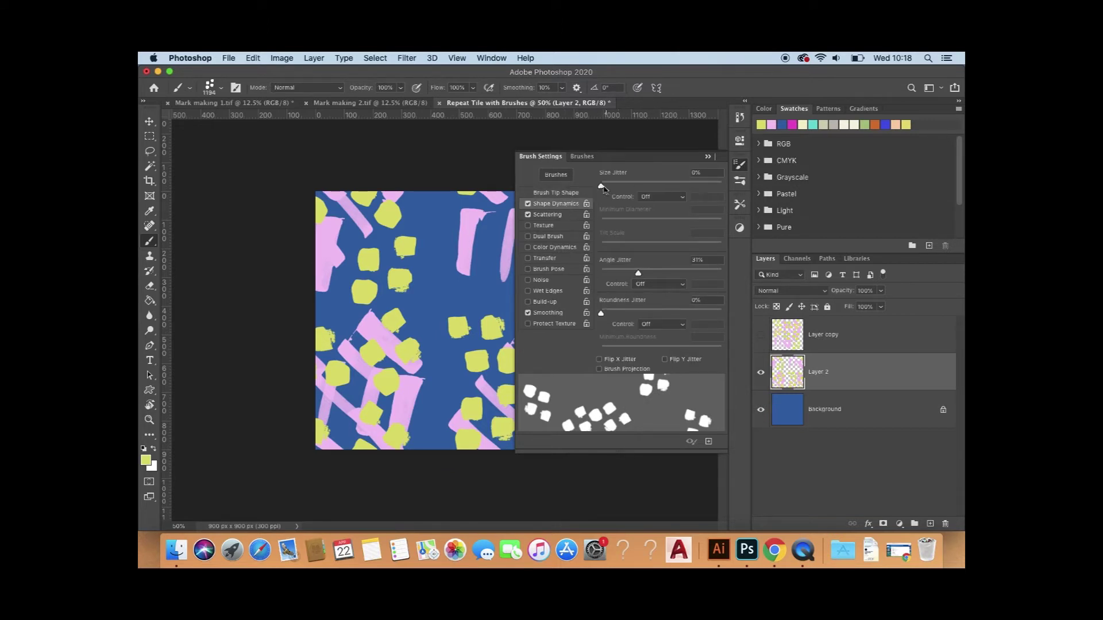
{"action": "left_click_drag", "start_coordinate": [601, 187], "coordinate": [620, 188]}
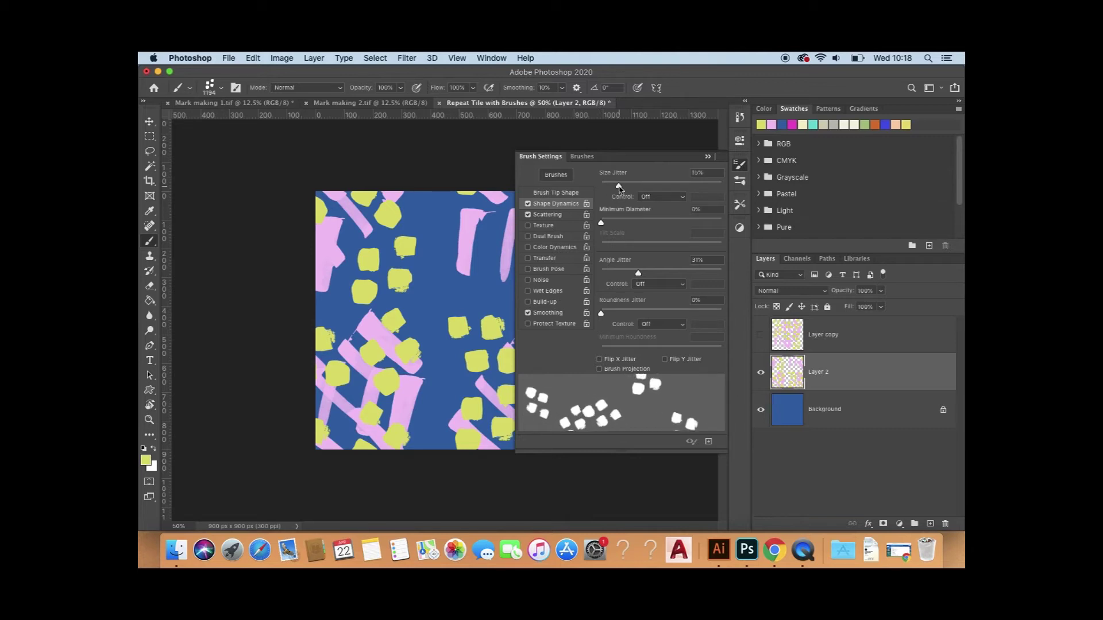
{"action": "left_click", "coordinate": [549, 215]}
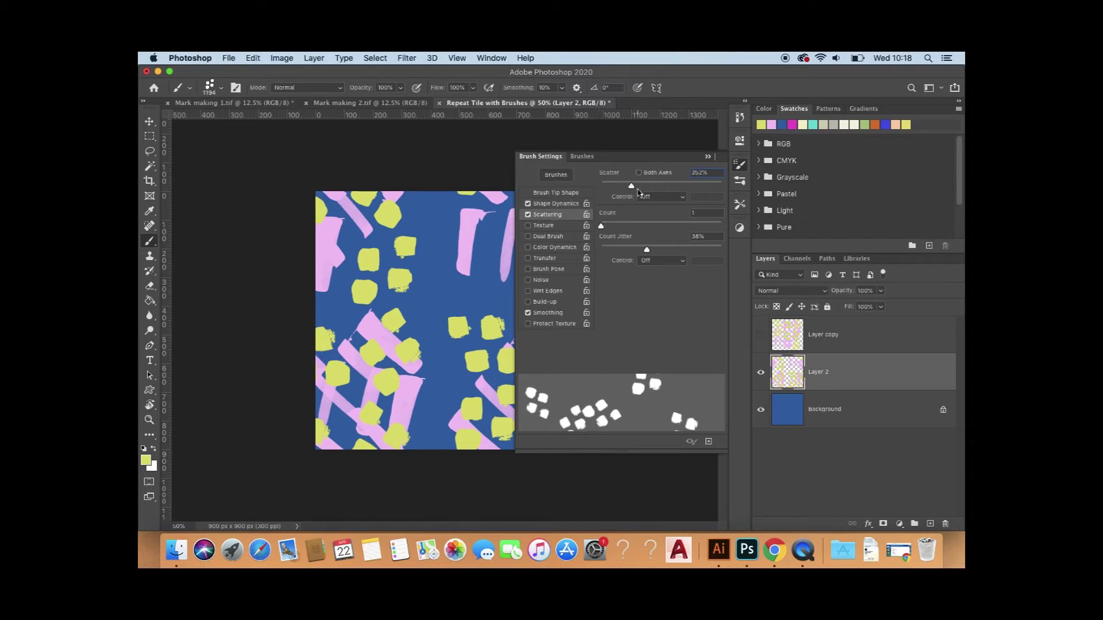
{"action": "left_click", "coordinate": [708, 157]}
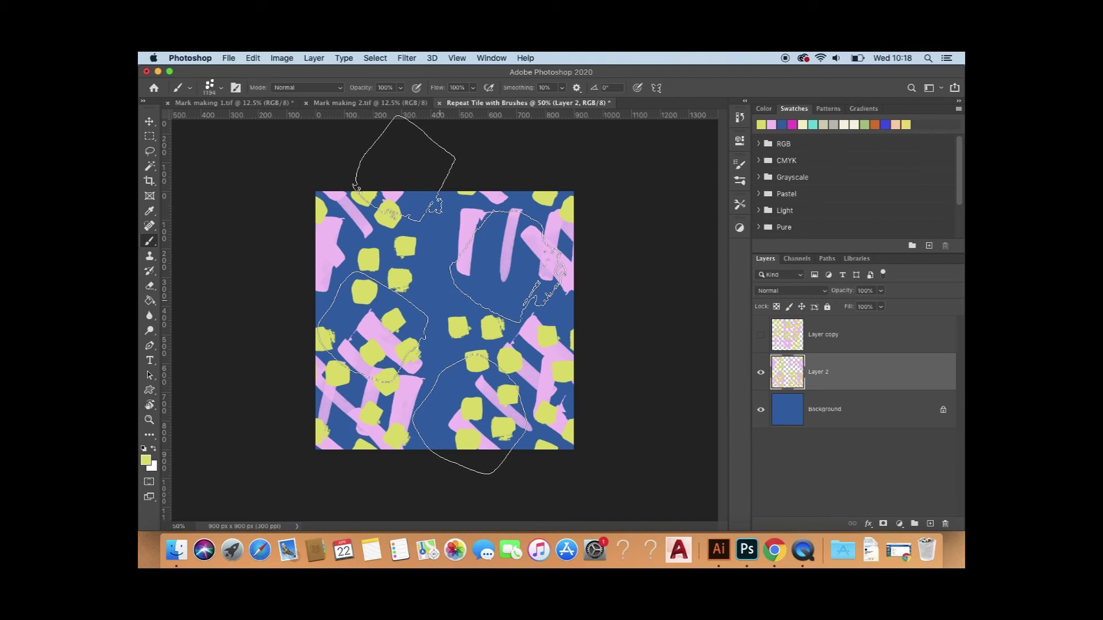
Step: Reduce the brush to 300 px and stamp three yellow-green square groups over the gaps at the tile's upper centre, right and lower centre
{"action": "key", "text": "bracketleft"}
{"action": "key", "text": "bracketleft"}
{"action": "key", "text": "bracketleft"}
{"action": "key", "text": "bracketleft"}
{"action": "key", "text": "bracketleft"}
{"action": "key", "text": "bracketleft"}
{"action": "key", "text": "bracketleft"}
{"action": "key", "text": "bracketleft"}
{"action": "key", "text": "bracketleft"}
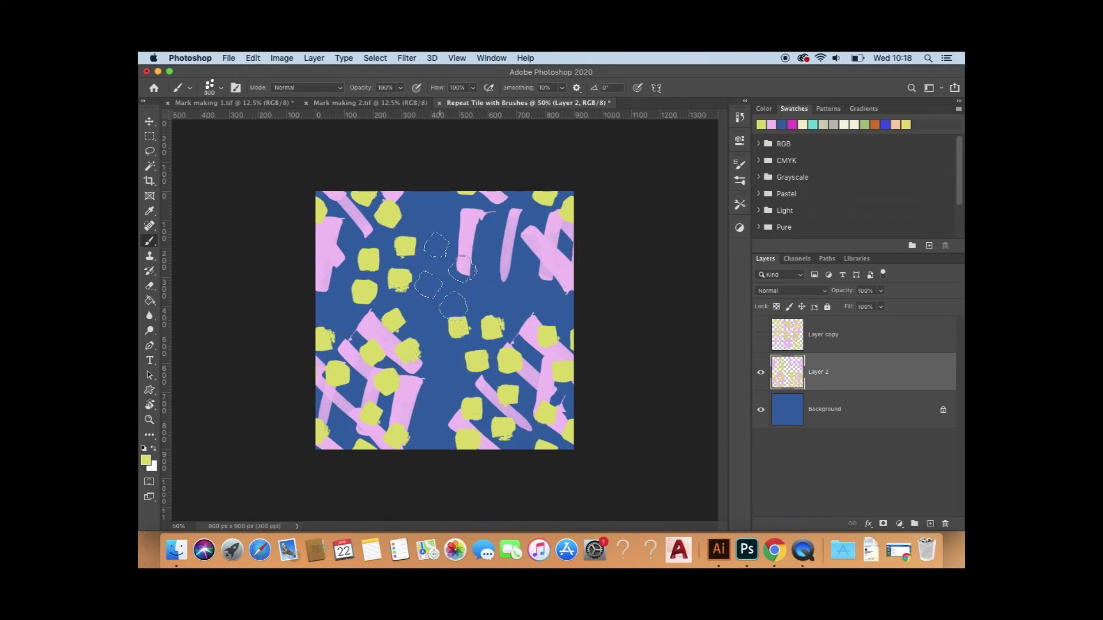
{"action": "left_click", "coordinate": [450, 233]}
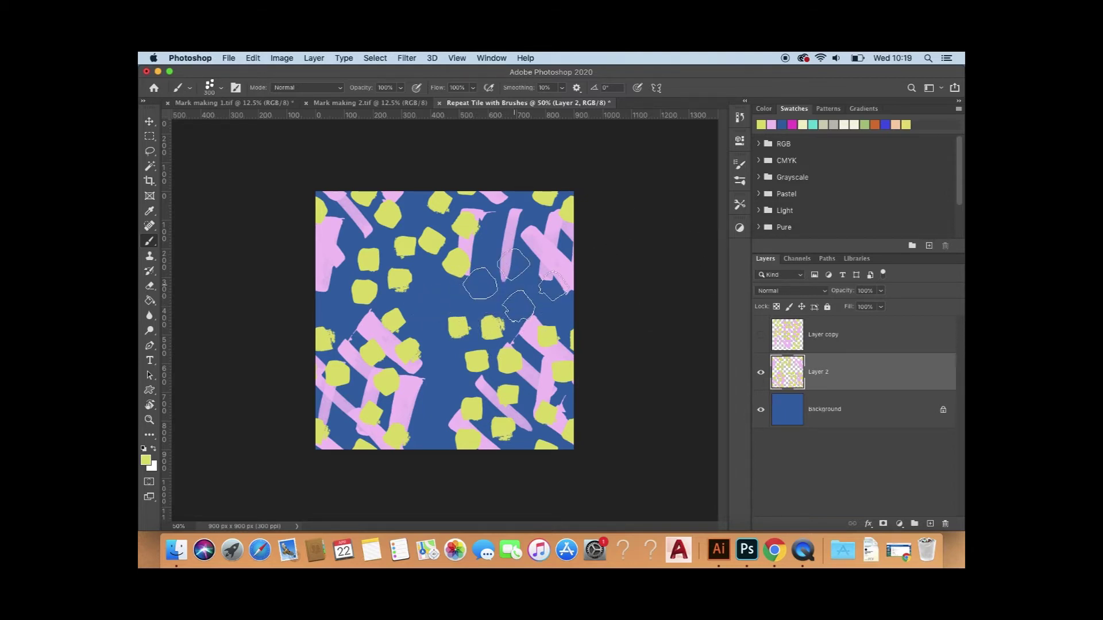
{"action": "left_click", "coordinate": [522, 285]}
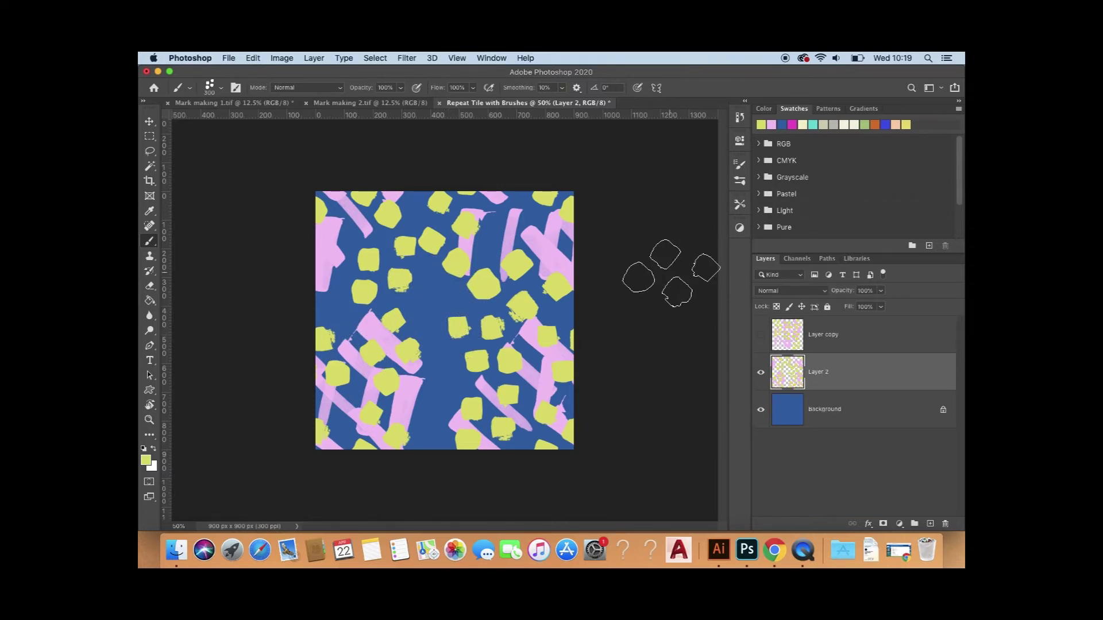
{"action": "key", "text": "bracketleft"}
{"action": "key", "text": "bracketright"}
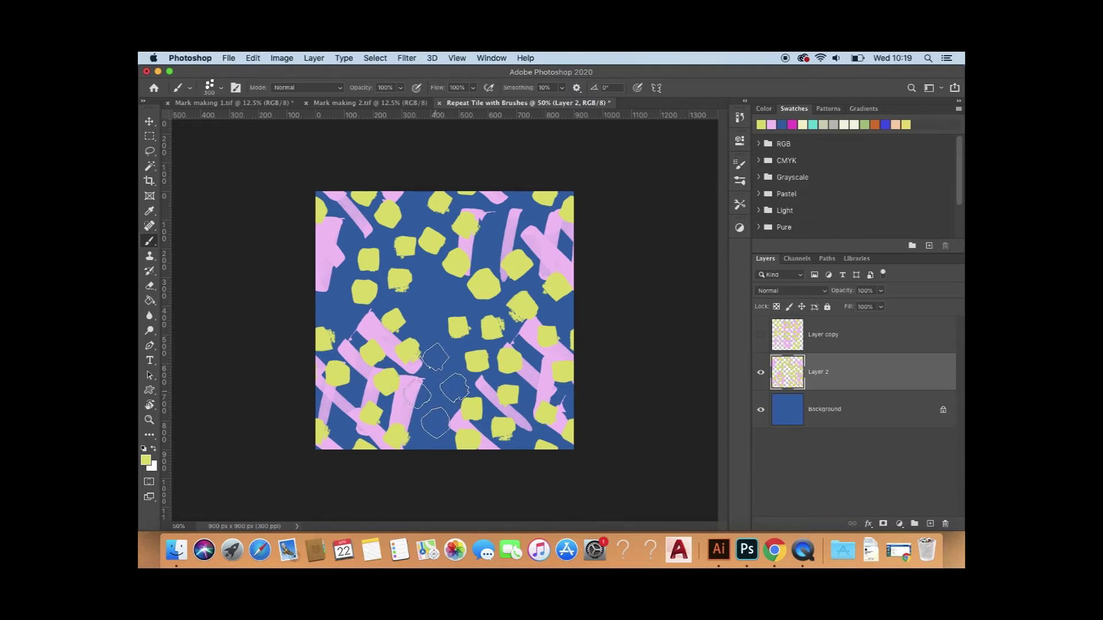
{"action": "left_click", "coordinate": [435, 391]}
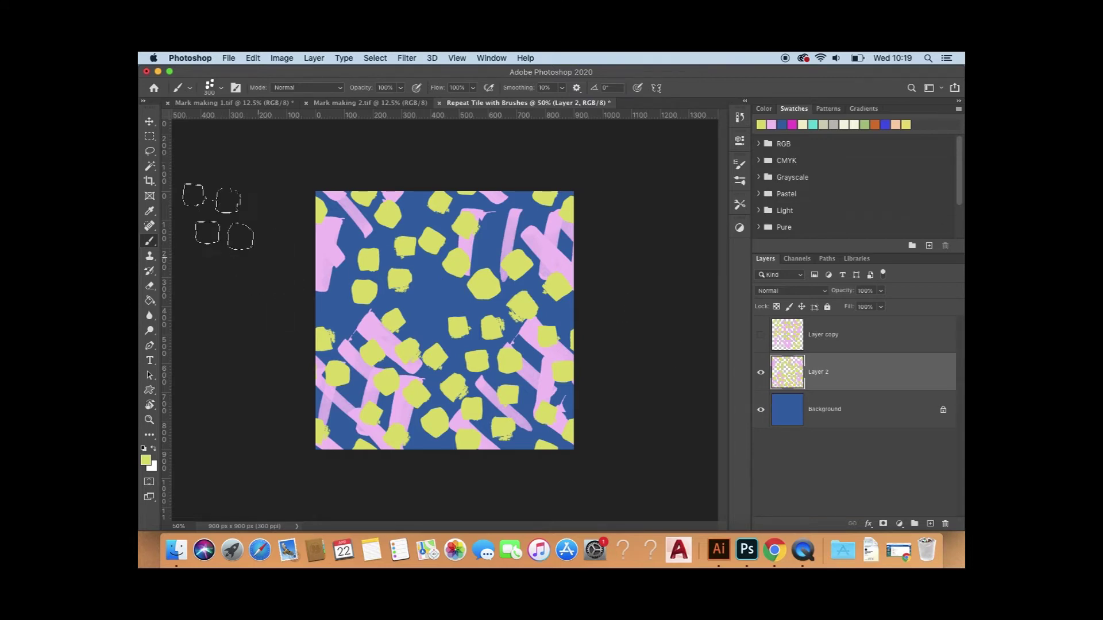
{"action": "left_click", "coordinate": [151, 152]}
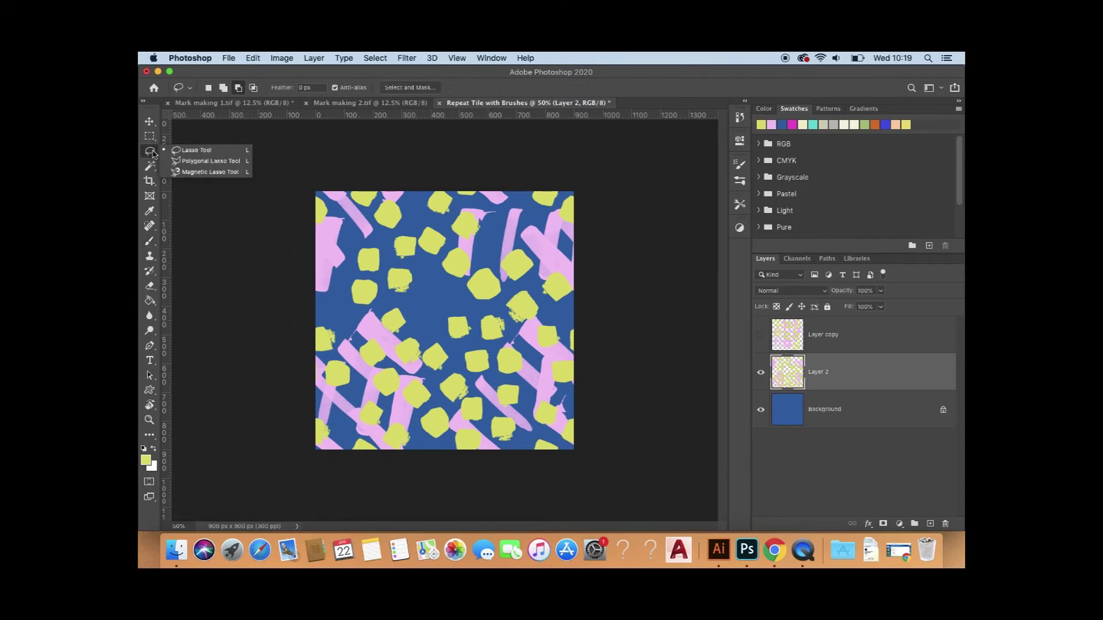
{"action": "left_click", "coordinate": [179, 151]}
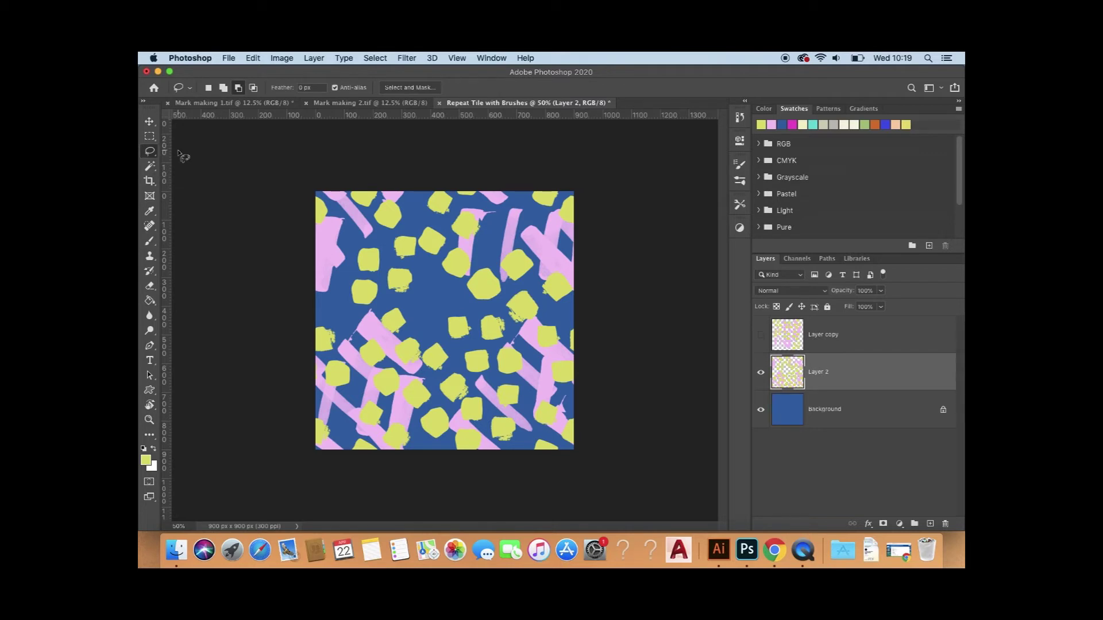
{"action": "mouse_move", "coordinate": [421, 265]}
{"action": "left_mouse_down"}
{"action": "mouse_move", "coordinate": [390, 266]}
{"action": "mouse_move", "coordinate": [385, 301]}
{"action": "mouse_move", "coordinate": [411, 299]}
{"action": "mouse_move", "coordinate": [424, 268]}
{"action": "left_mouse_up"}
{"action": "left_click_drag", "start_coordinate": [421, 267], "coordinate": [425, 271]}
{"action": "key", "text": "super+d"}
Step: Select the single square up and left of the tile's centre with the Magic Wand, nudge it slightly right and down, and deselect
{"action": "left_click", "coordinate": [149, 166]}
{"action": "left_click", "coordinate": [398, 281]}
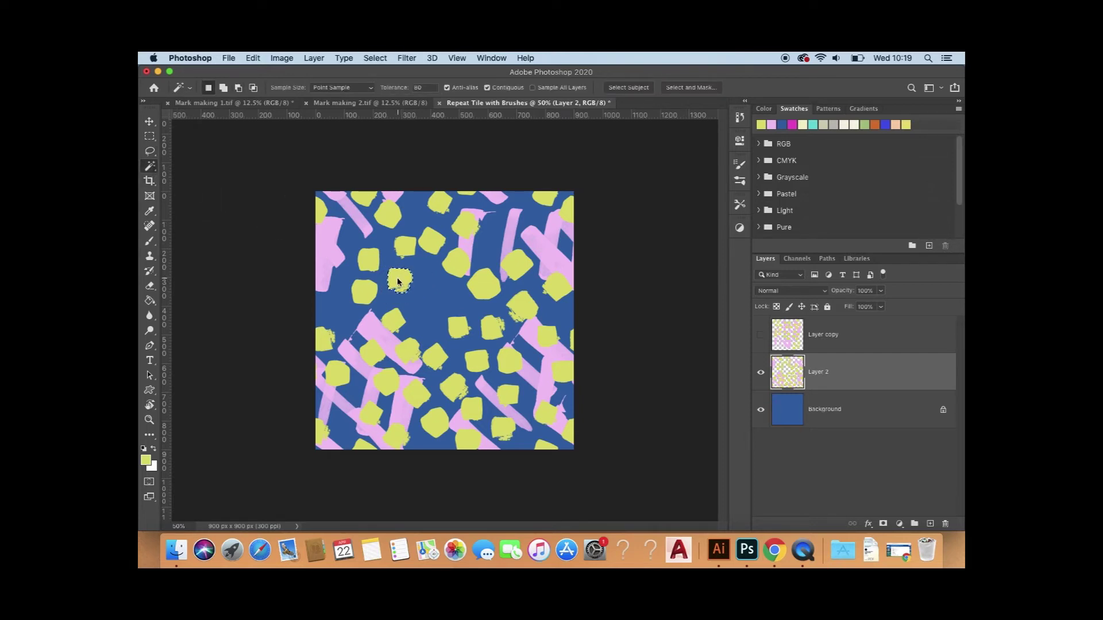
{"action": "left_click", "coordinate": [150, 121]}
{"action": "left_click_drag", "start_coordinate": [400, 281], "coordinate": [411, 286]}
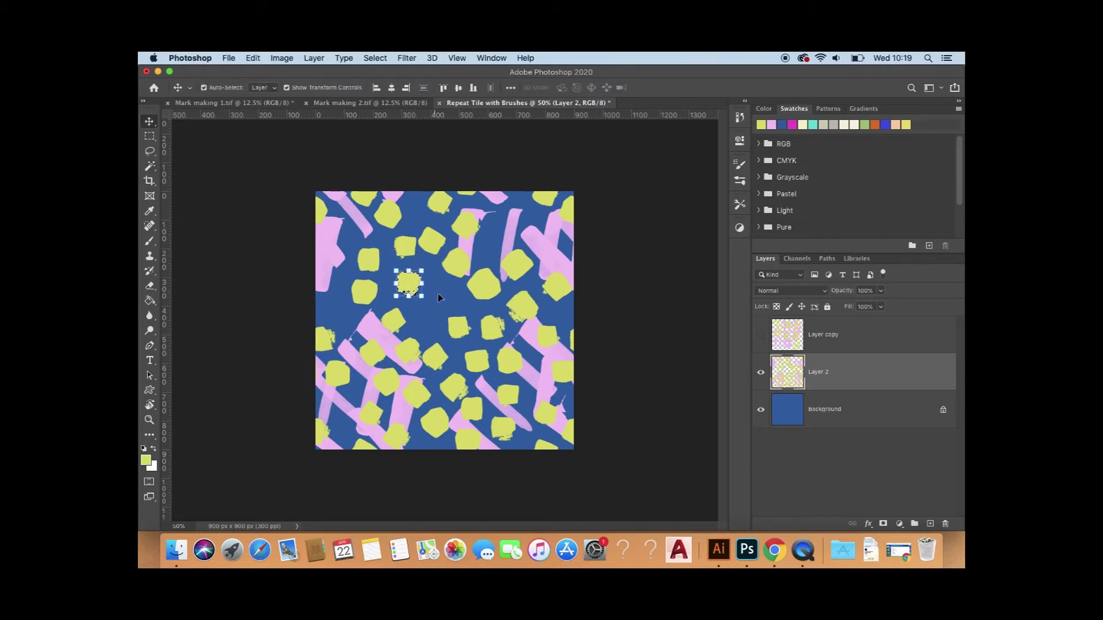
{"action": "key", "text": "ctrl+d"}
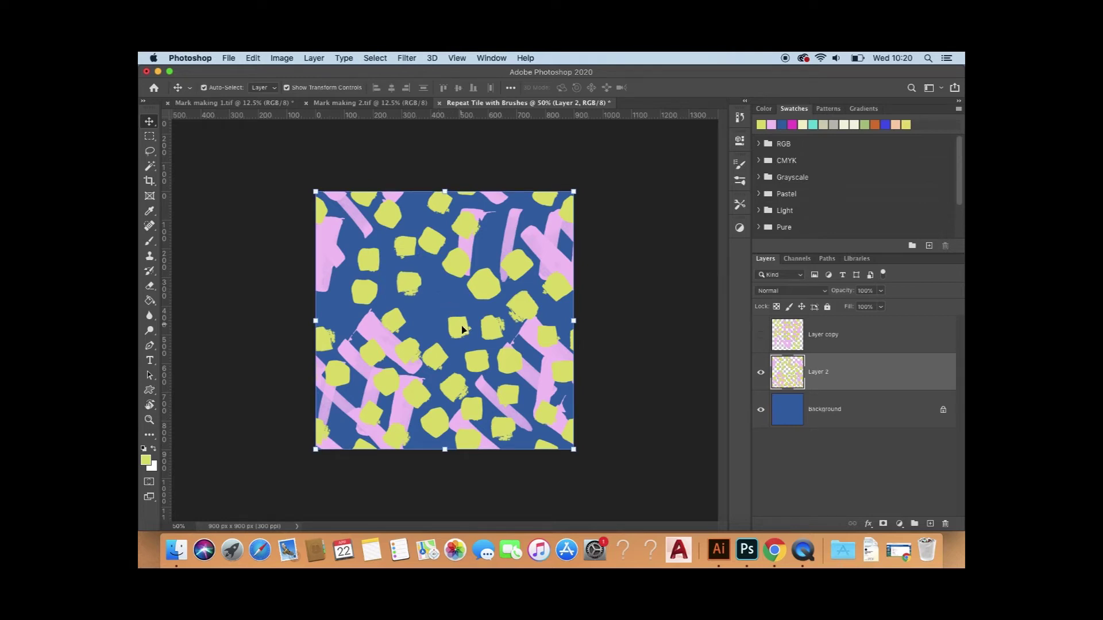
Step: Isolate the small square just right of the tile's centre with the Magic Wand and move it slightly upward
{"action": "left_click", "coordinate": [149, 167]}
{"action": "left_click", "coordinate": [457, 328]}
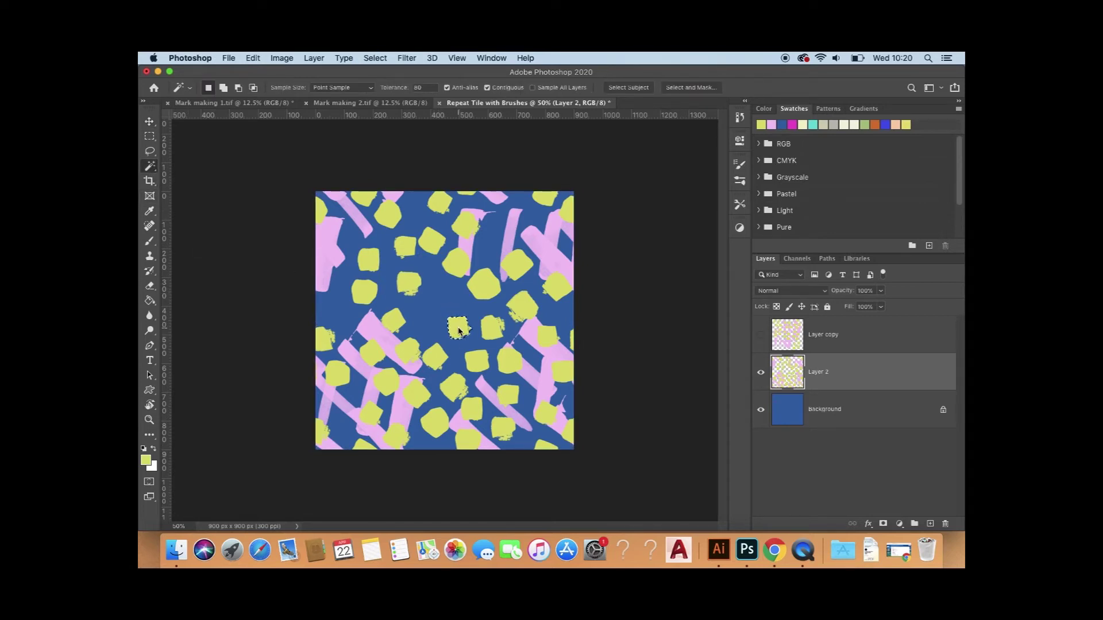
{"action": "left_click", "coordinate": [149, 122]}
{"action": "left_click_drag", "start_coordinate": [460, 328], "coordinate": [455, 316]}
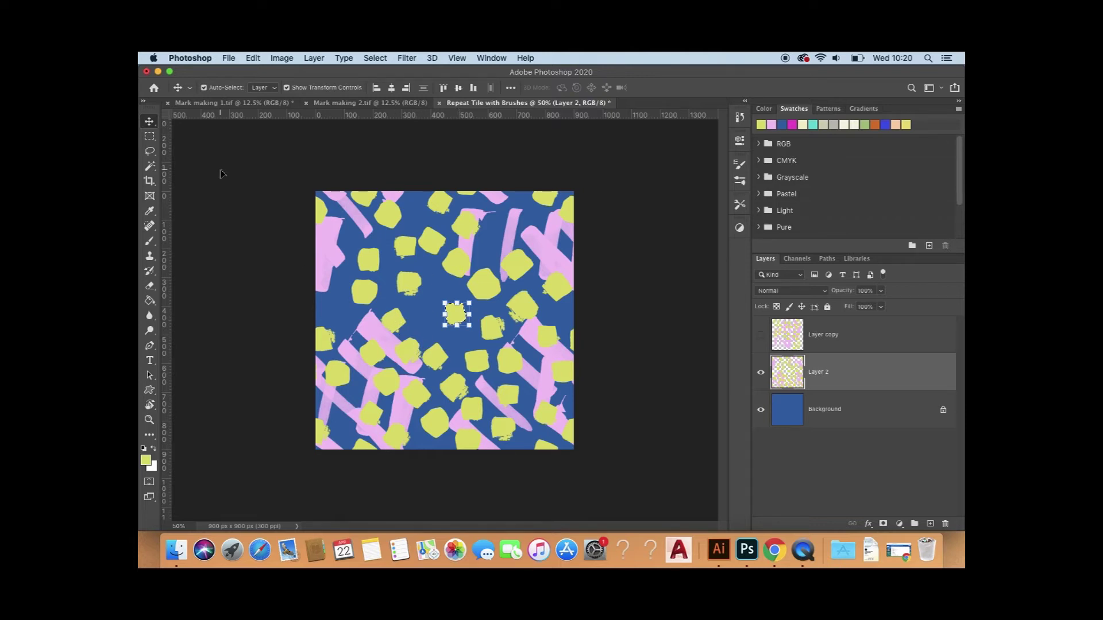
Step: Select the two touching squares below the centre, move them up into the gap, rotate them about 35°, apply the transform and deselect
{"action": "left_click", "coordinate": [150, 166]}
{"action": "left_click", "coordinate": [406, 353]}
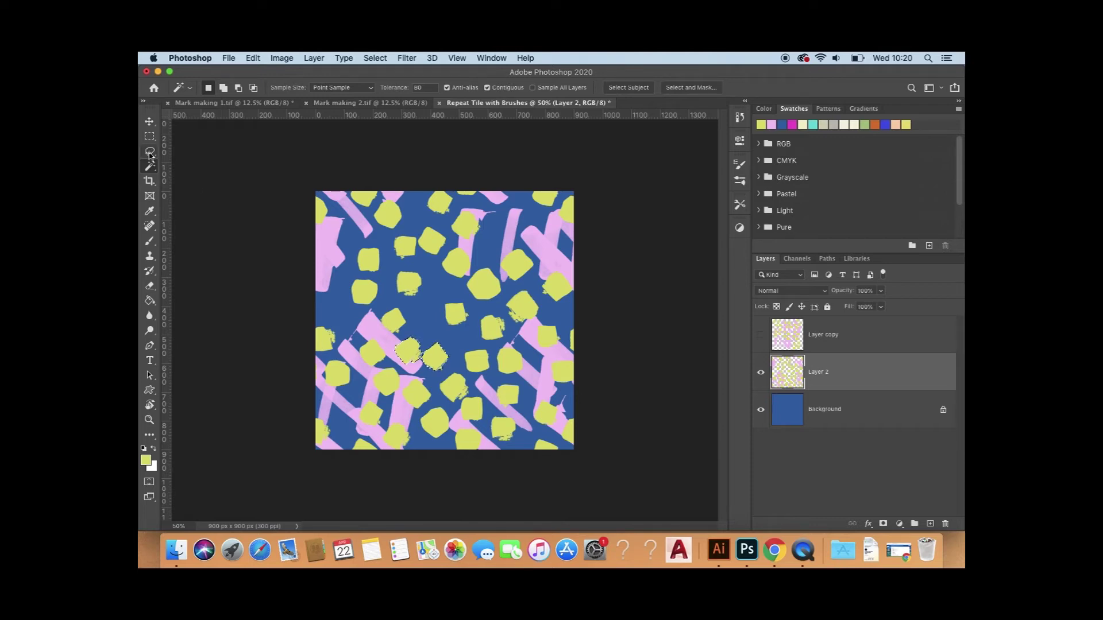
{"action": "left_click", "coordinate": [149, 121]}
{"action": "left_click_drag", "start_coordinate": [434, 356], "coordinate": [424, 334]}
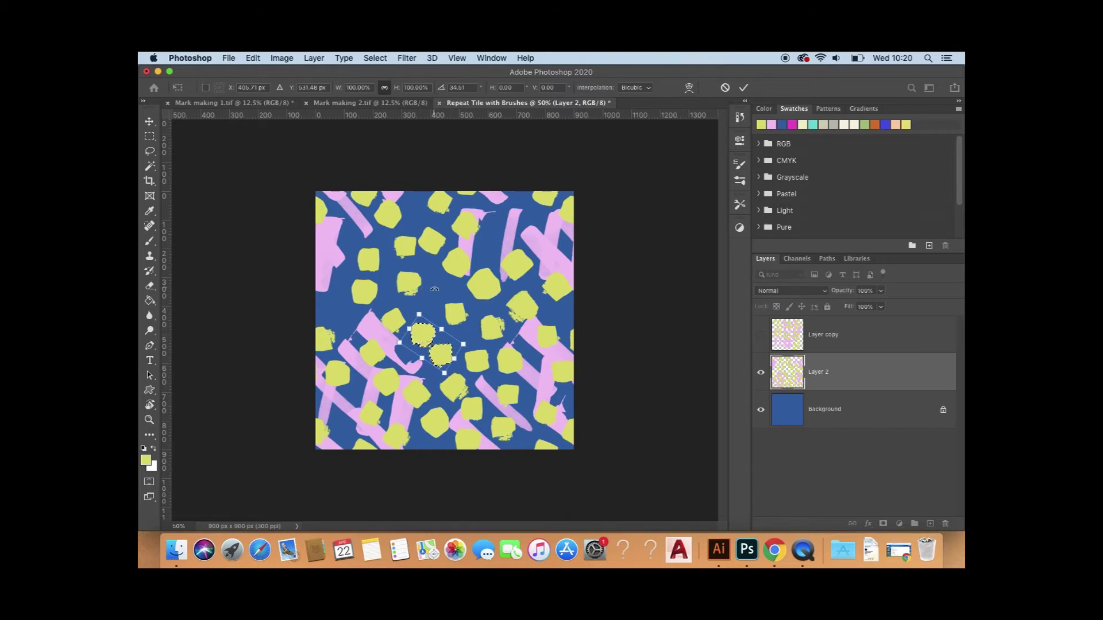
{"action": "key", "text": "Return"}
{"action": "key", "text": "super+d"}
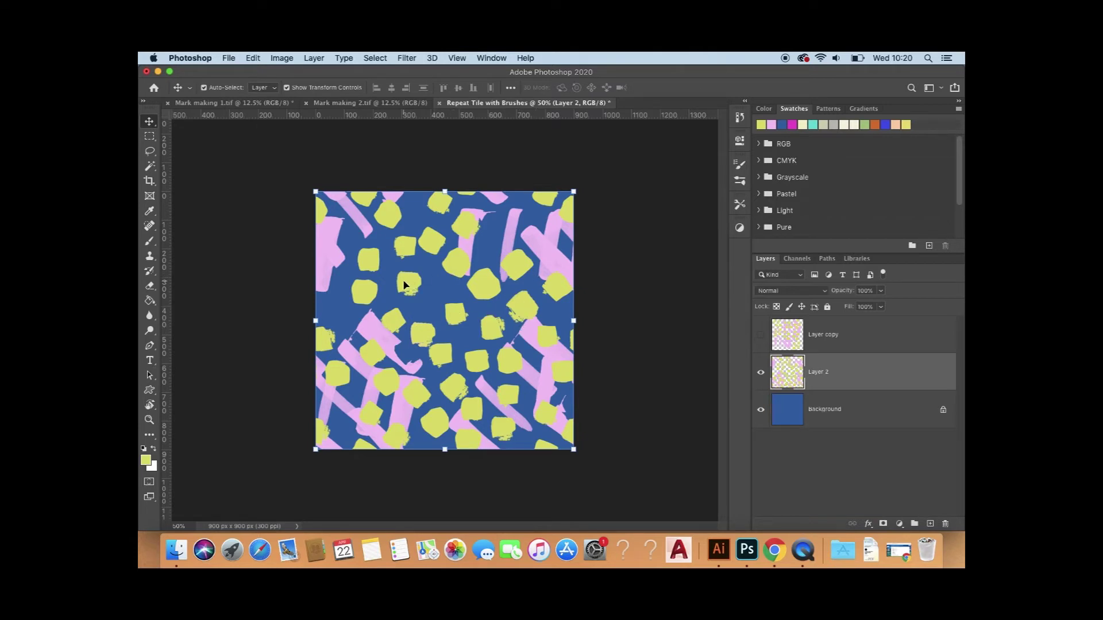
Step: Move the square overlapping the lower end of the upper-centre pink stroke slightly down and left, off the stroke, and deselect
{"action": "left_click", "coordinate": [150, 168]}
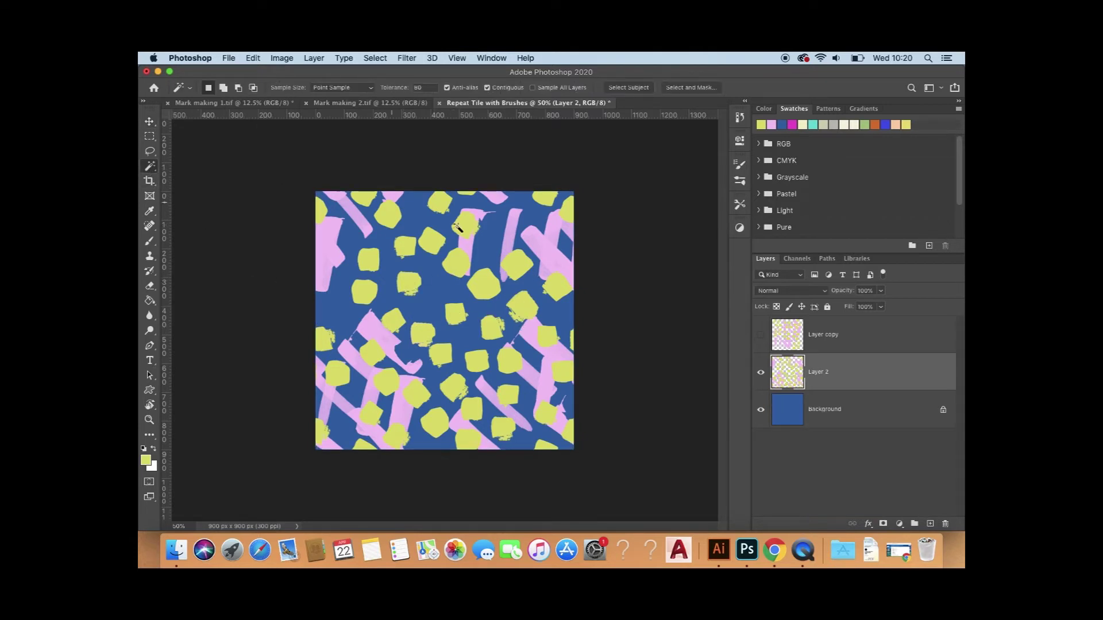
{"action": "left_click", "coordinate": [454, 261]}
{"action": "left_click", "coordinate": [150, 119]}
{"action": "left_click_drag", "start_coordinate": [460, 262], "coordinate": [454, 273]}
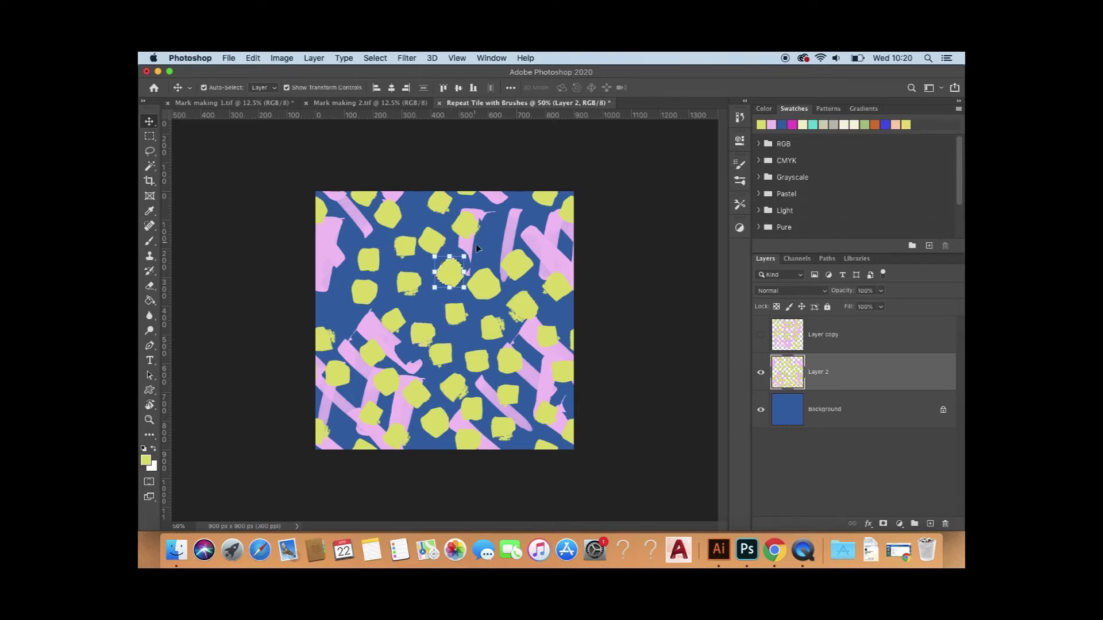
{"action": "key", "text": "super+d"}
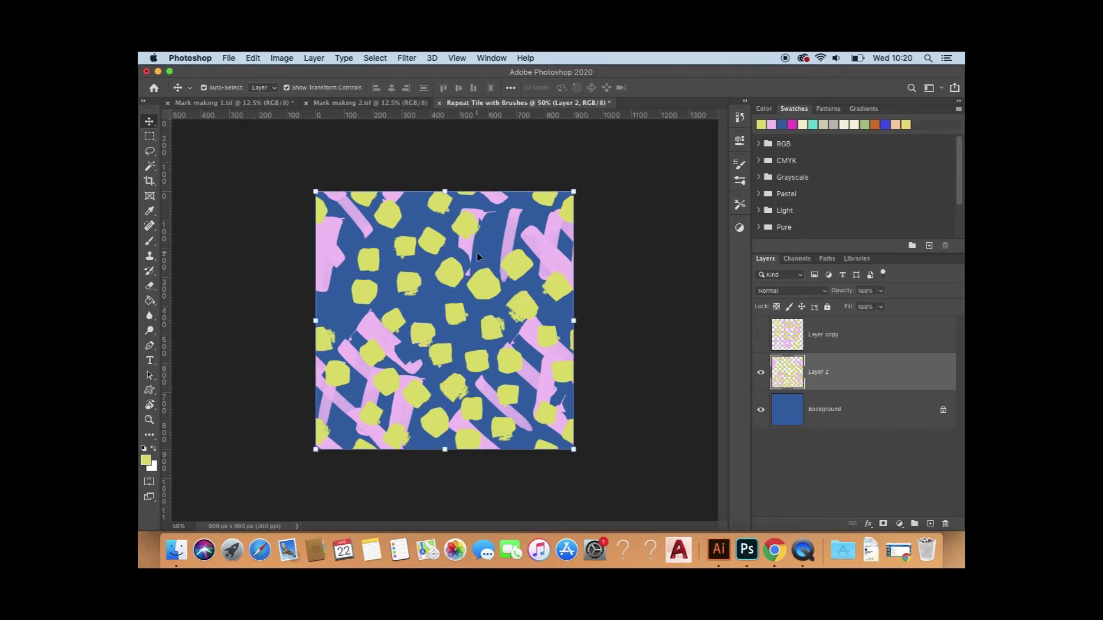
Step: Lasso the ragged lower end of the upper-centre pink stroke, cover it with blue sampled from the background, and deselect
{"action": "left_click", "coordinate": [150, 153]}
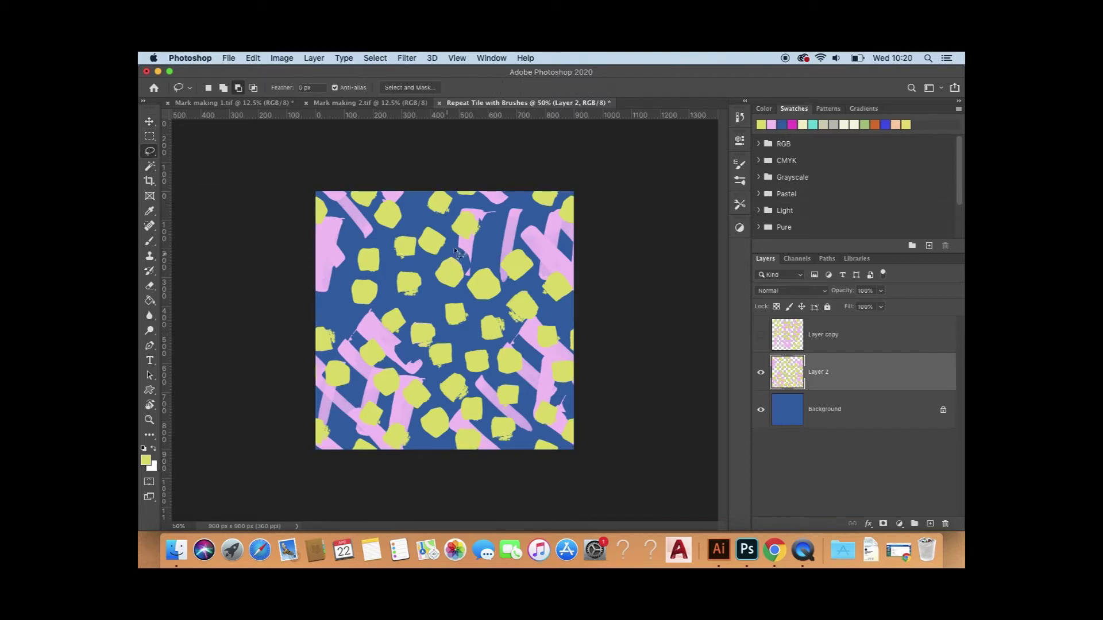
{"action": "mouse_move", "coordinate": [457, 249]}
{"action": "left_mouse_down"}
{"action": "mouse_move", "coordinate": [477, 262]}
{"action": "mouse_move", "coordinate": [467, 281]}
{"action": "mouse_move", "coordinate": [458, 249]}
{"action": "left_mouse_up"}
{"action": "left_click", "coordinate": [149, 210]}
{"action": "left_click", "coordinate": [340, 293]}
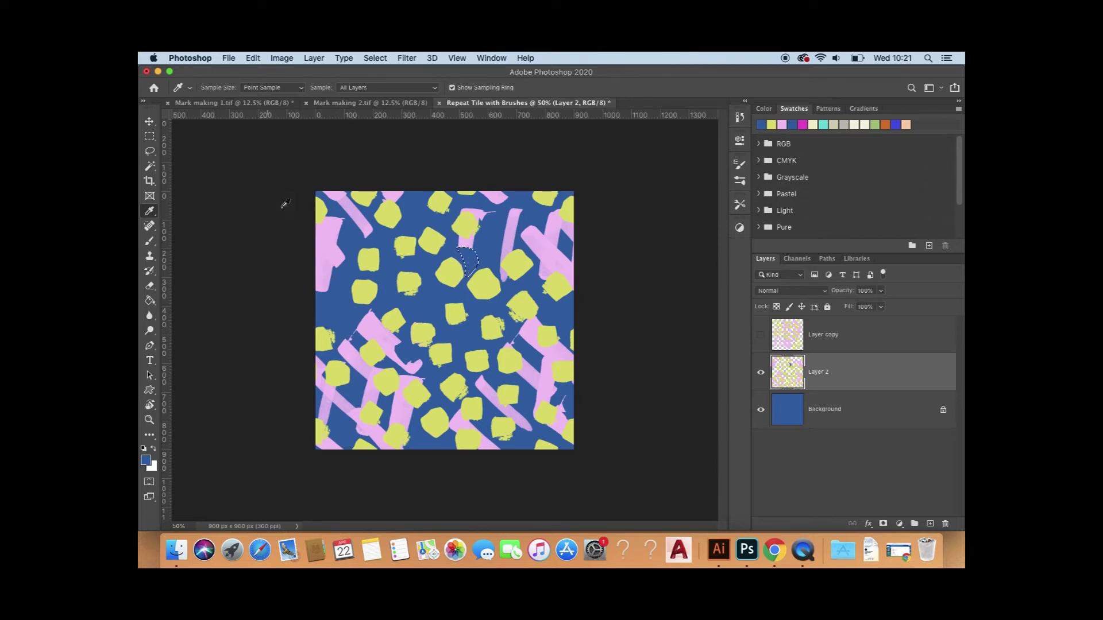
{"action": "key", "text": "super+d"}
{"action": "key", "text": "super+z"}
{"action": "key", "text": "super+d"}
Step: Define the finished tile as a pattern named "repeat brush"
{"action": "left_click", "coordinate": [254, 58]}
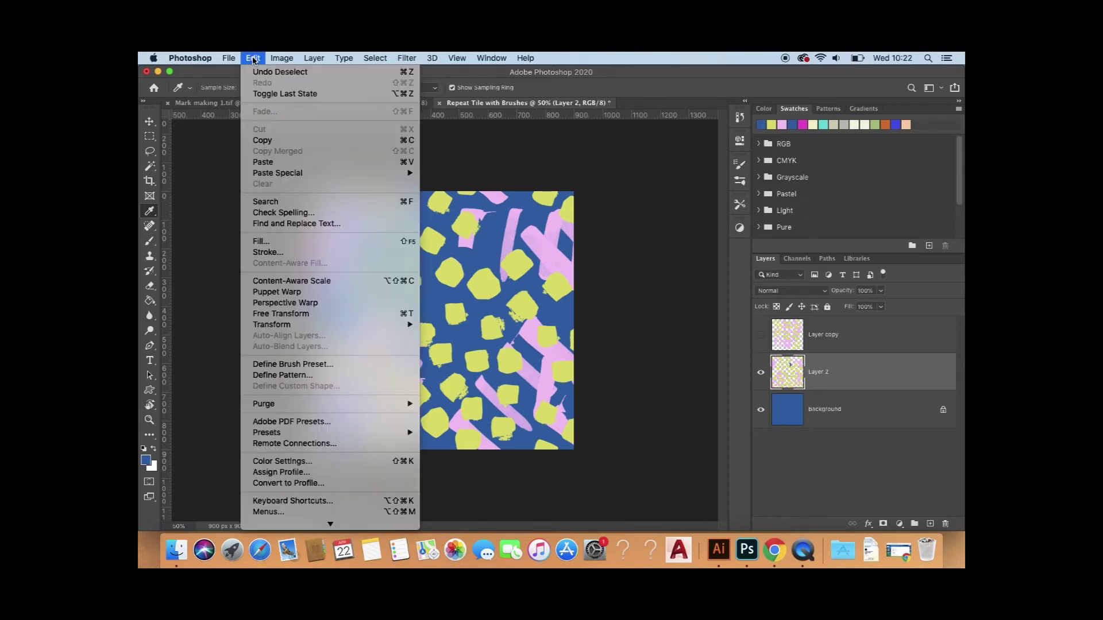
{"action": "left_click", "coordinate": [292, 375]}
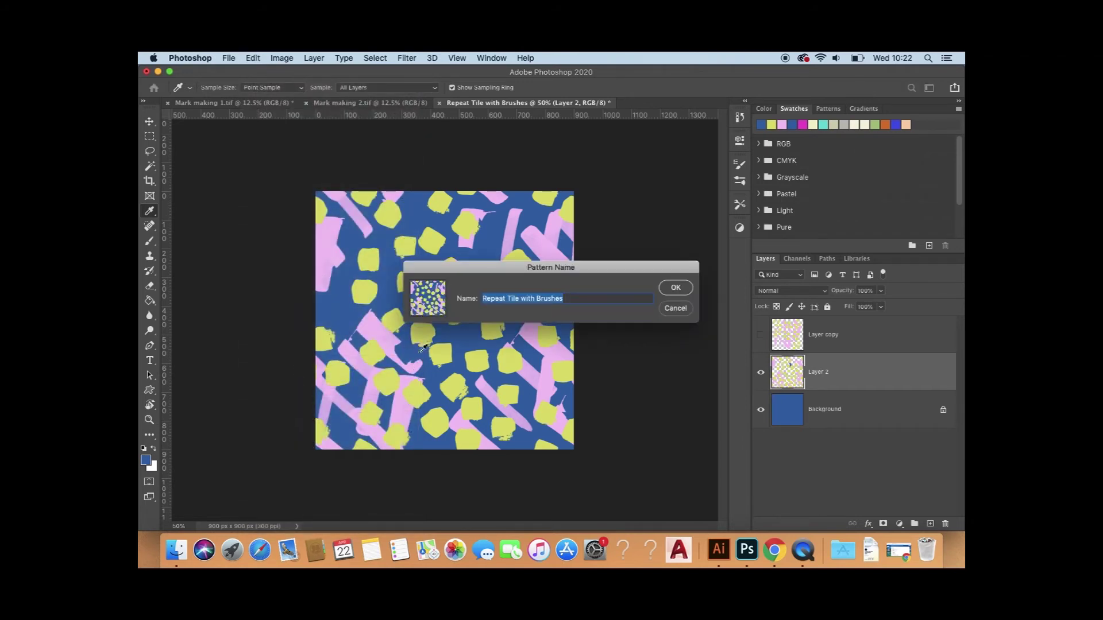
{"action": "key", "text": "BackSpace"}
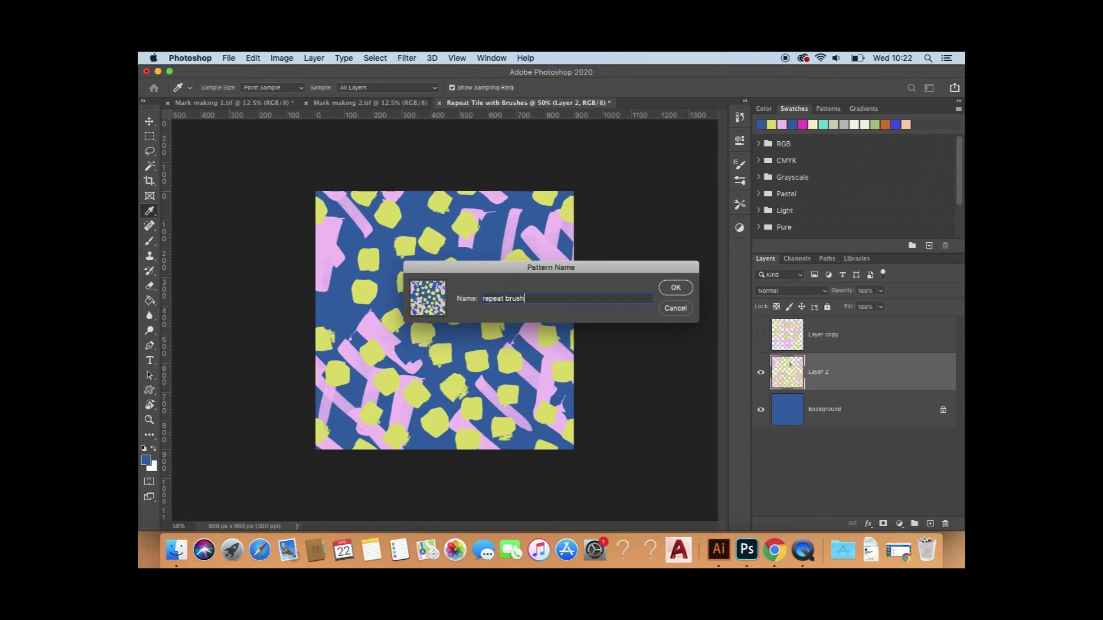
{"action": "left_click", "coordinate": [679, 289]}
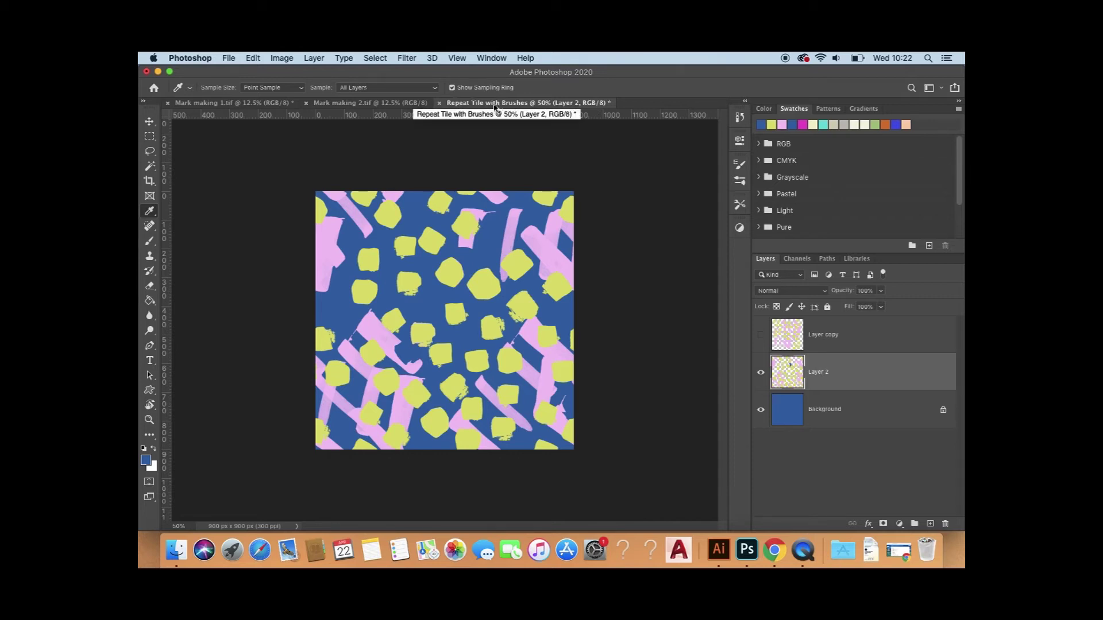
Step: Create a new A4 portrait document, 210 x 297 mm at 300 pixels/inch, in RGB with a white background
{"action": "left_click", "coordinate": [229, 60]}
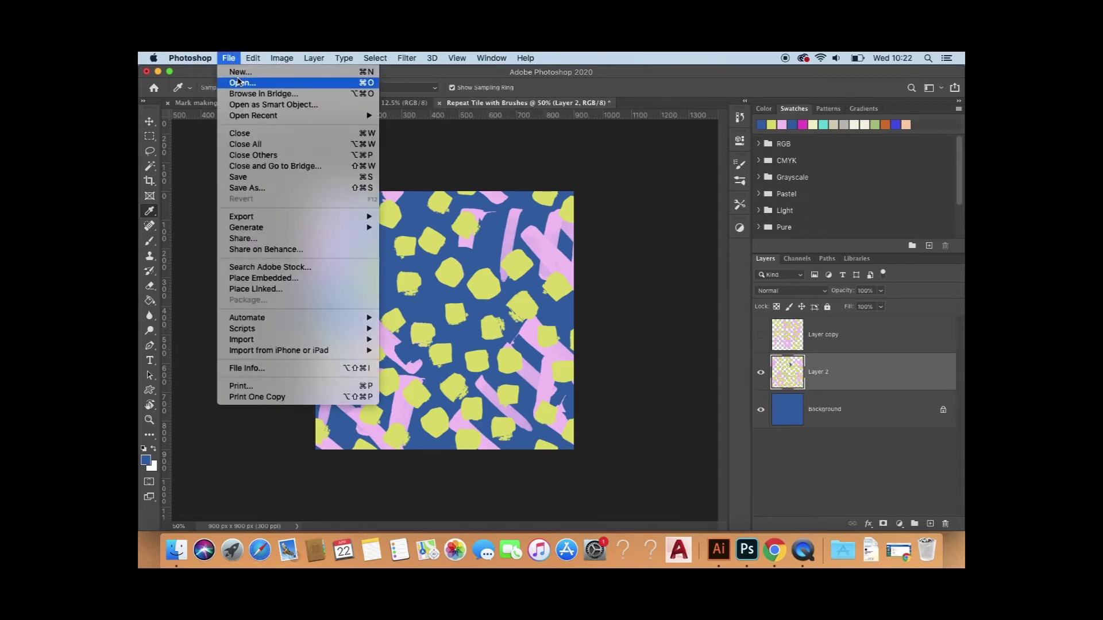
{"action": "left_click", "coordinate": [240, 72]}
{"action": "left_click", "coordinate": [523, 204]}
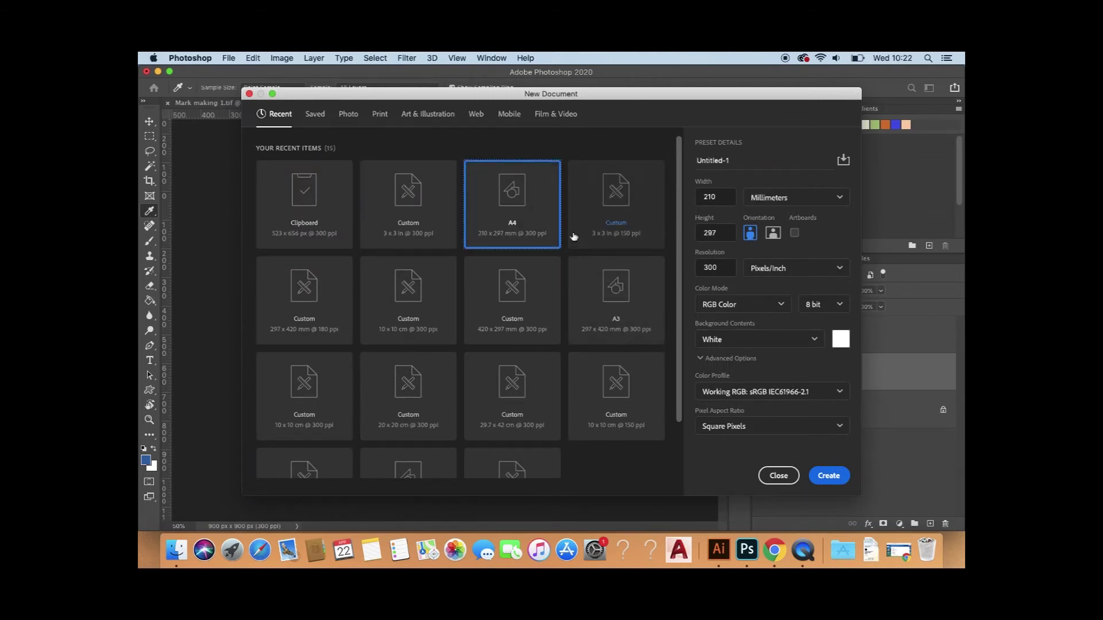
{"action": "left_click", "coordinate": [828, 476]}
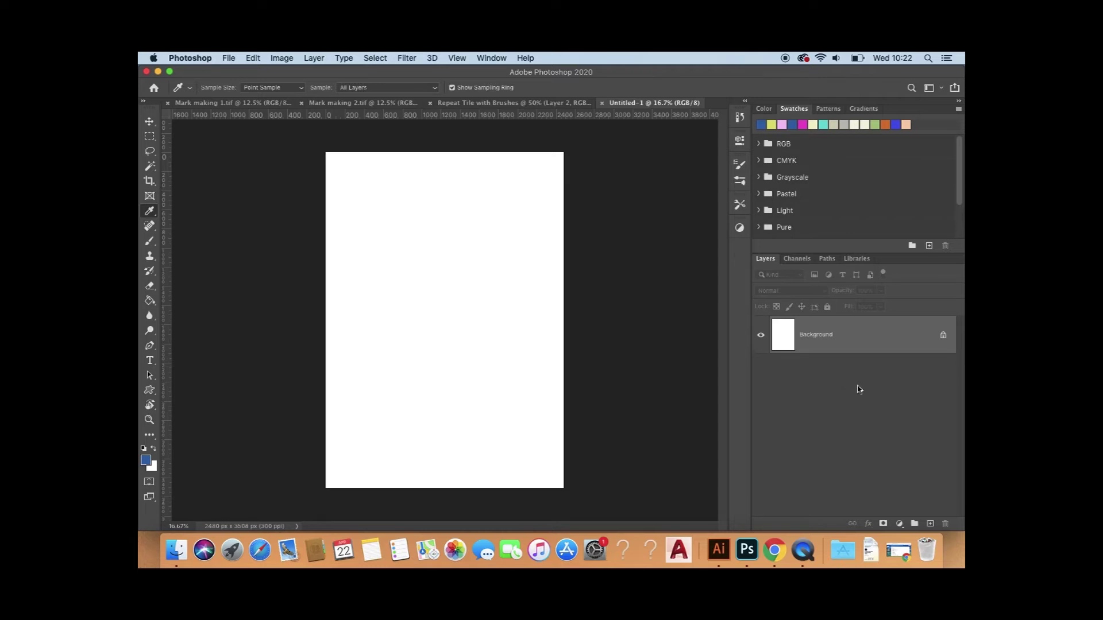
Step: Start a pattern fill layer over the A4 page and compare the blue brush tile with the turquoise and magenta pattern
{"action": "left_click", "coordinate": [900, 525]}
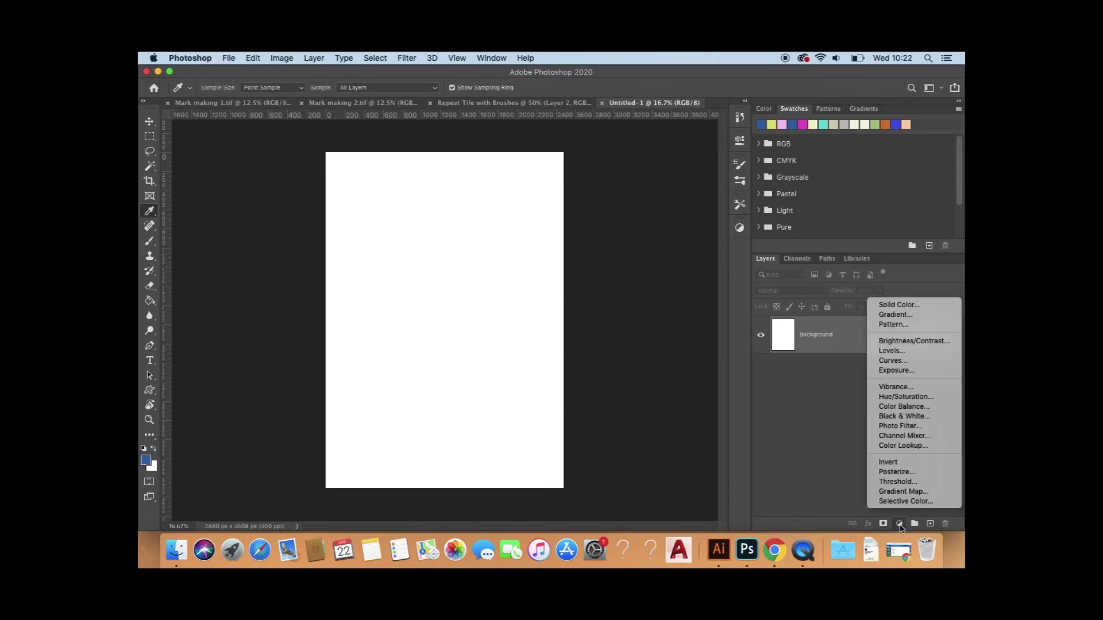
{"action": "left_click", "coordinate": [904, 325]}
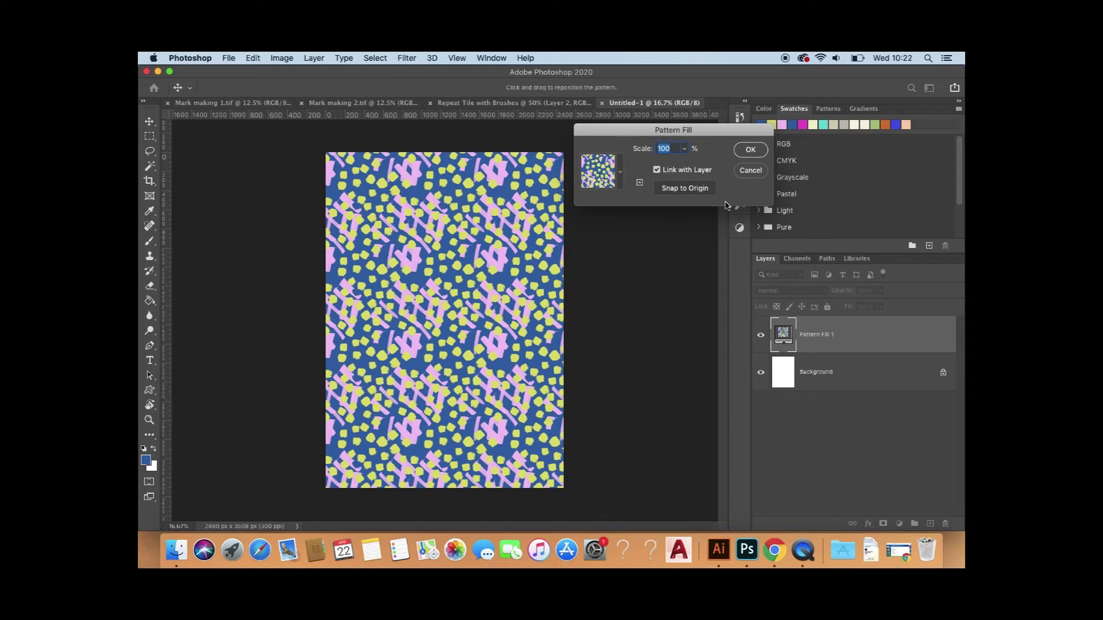
{"action": "left_click", "coordinate": [620, 168]}
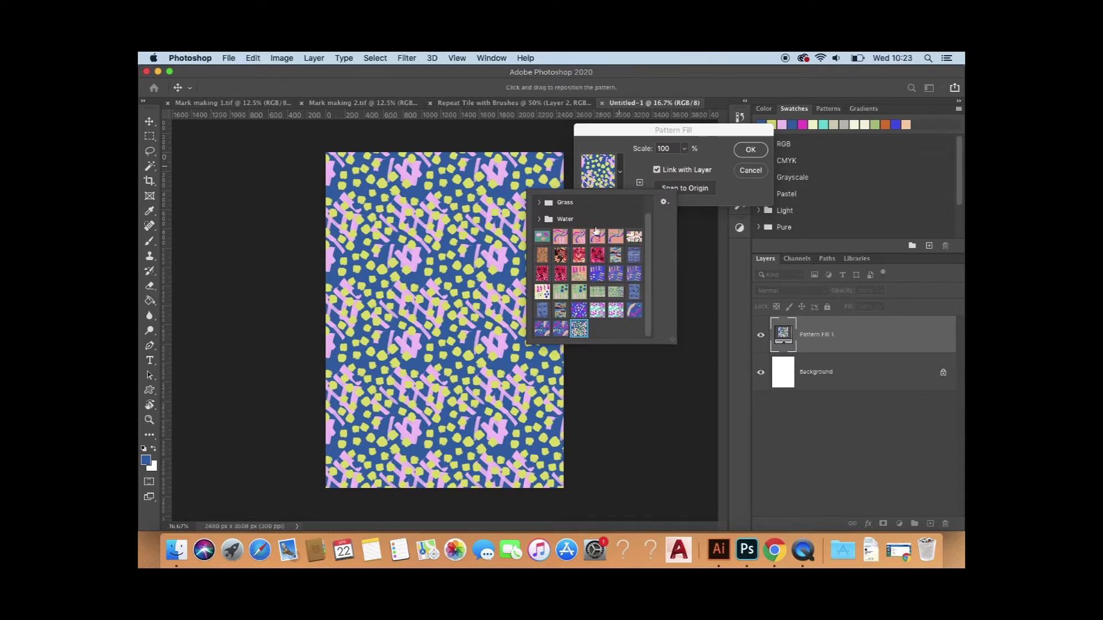
{"action": "left_click", "coordinate": [561, 329]}
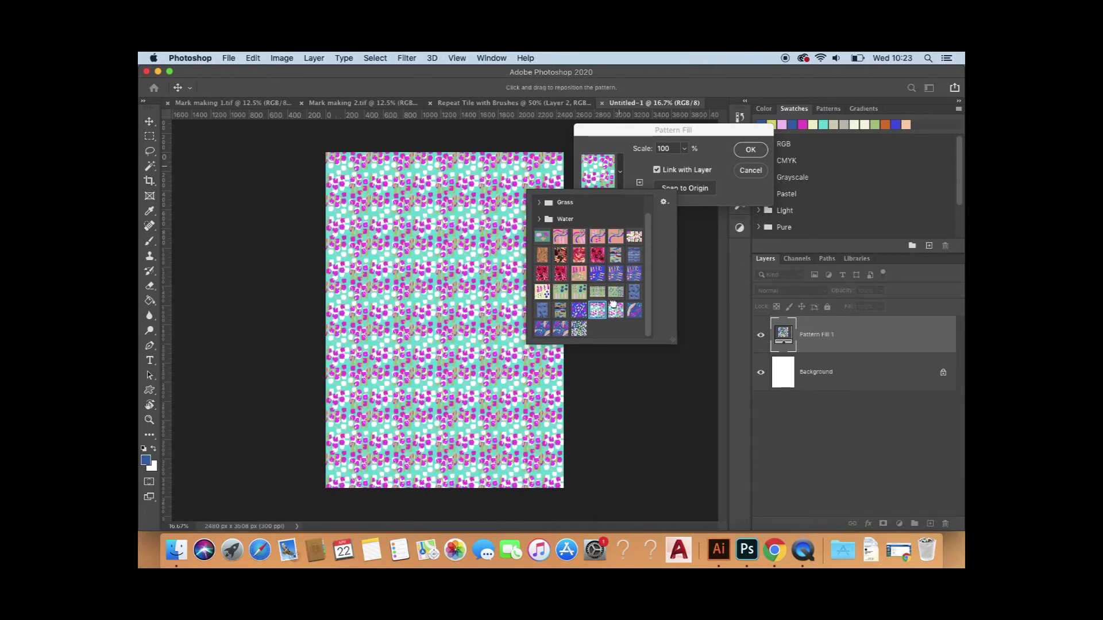
{"action": "left_click", "coordinate": [579, 329]}
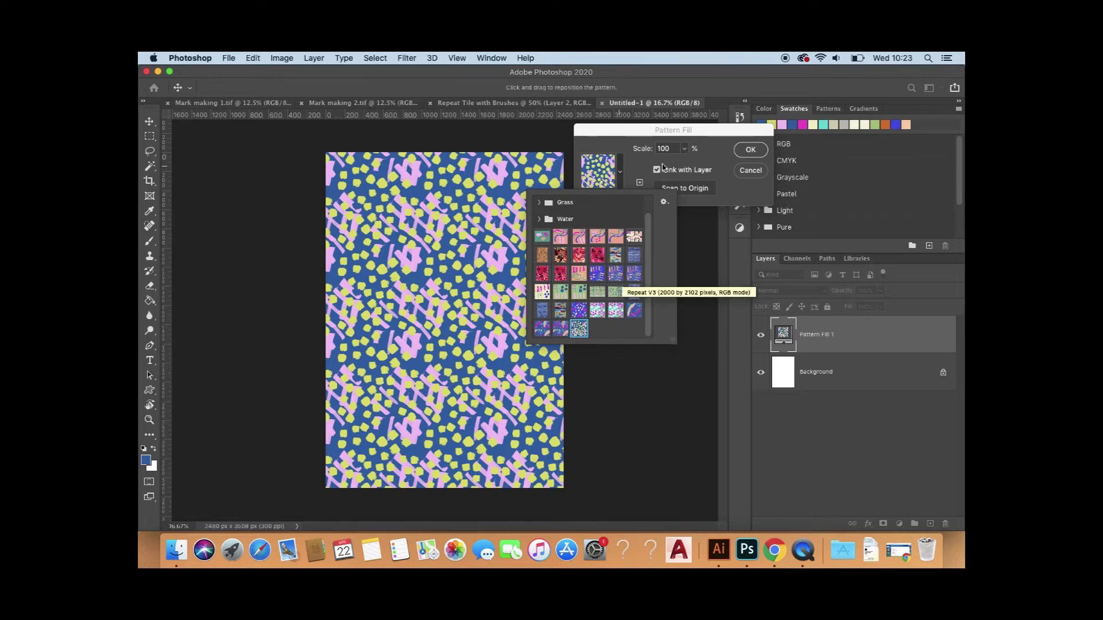
Step: Preview the blue brush tile fill at scales including 20%, 70% and 100%, and cancel the pattern fill
{"action": "left_click", "coordinate": [685, 149]}
{"action": "double_click", "coordinate": [669, 149]}
{"action": "type", "text": "1"}
{"action": "key", "text": "BackSpace"}
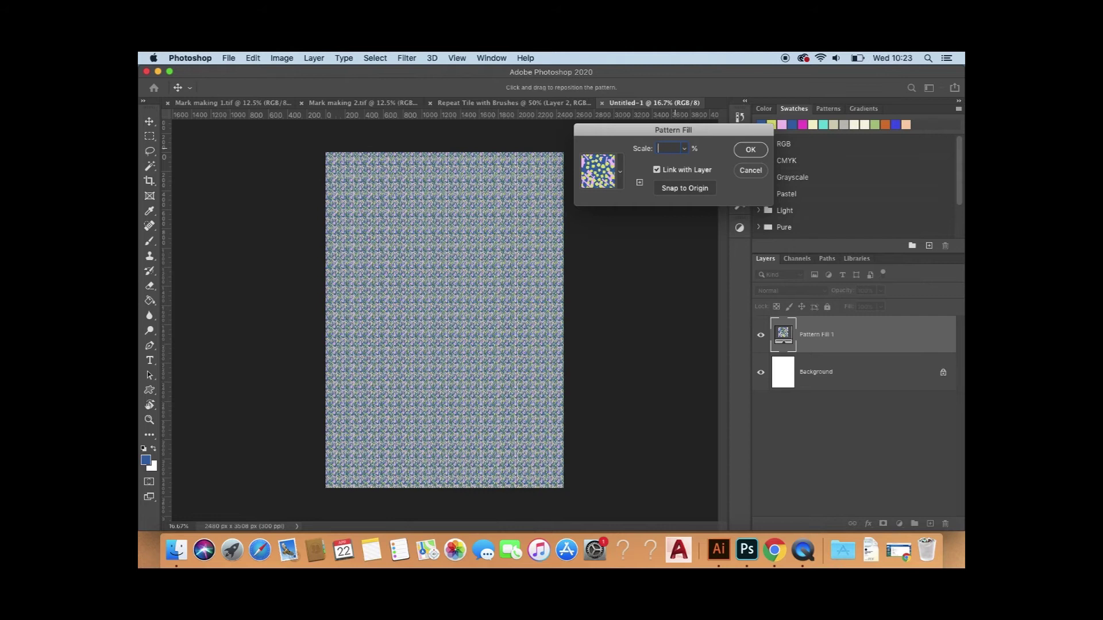
{"action": "type", "text": "50520"}
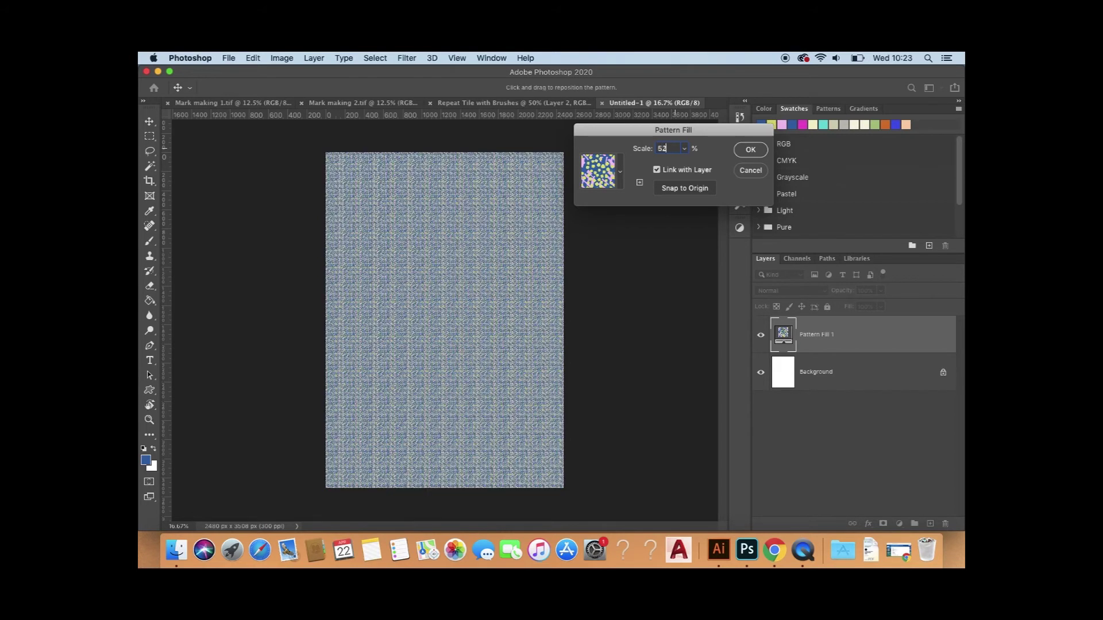
{"action": "key", "text": "BackSpace"}
{"action": "key", "text": "BackSpace"}
{"action": "key", "text": "BackSpace"}
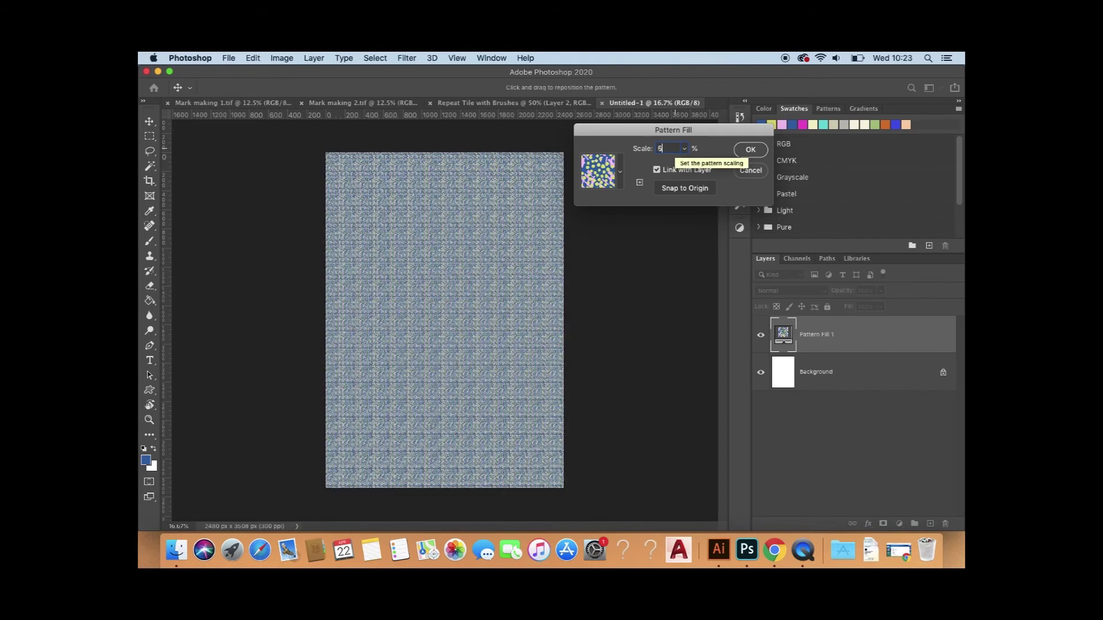
{"action": "type", "text": "20"}
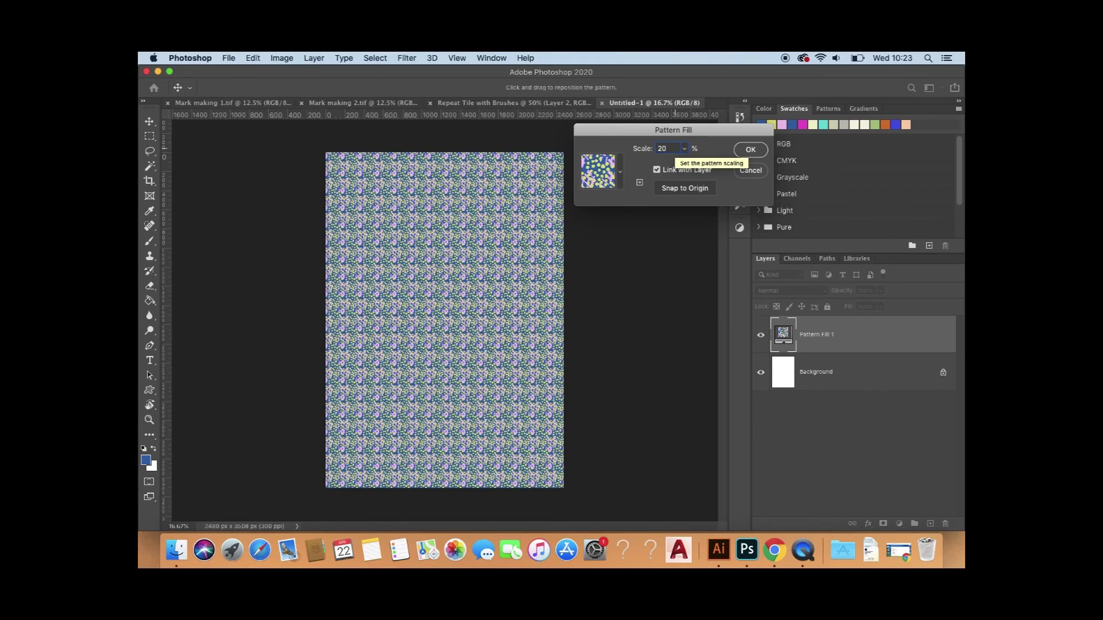
{"action": "key", "text": "BackSpace"}
{"action": "key", "text": "BackSpace"}
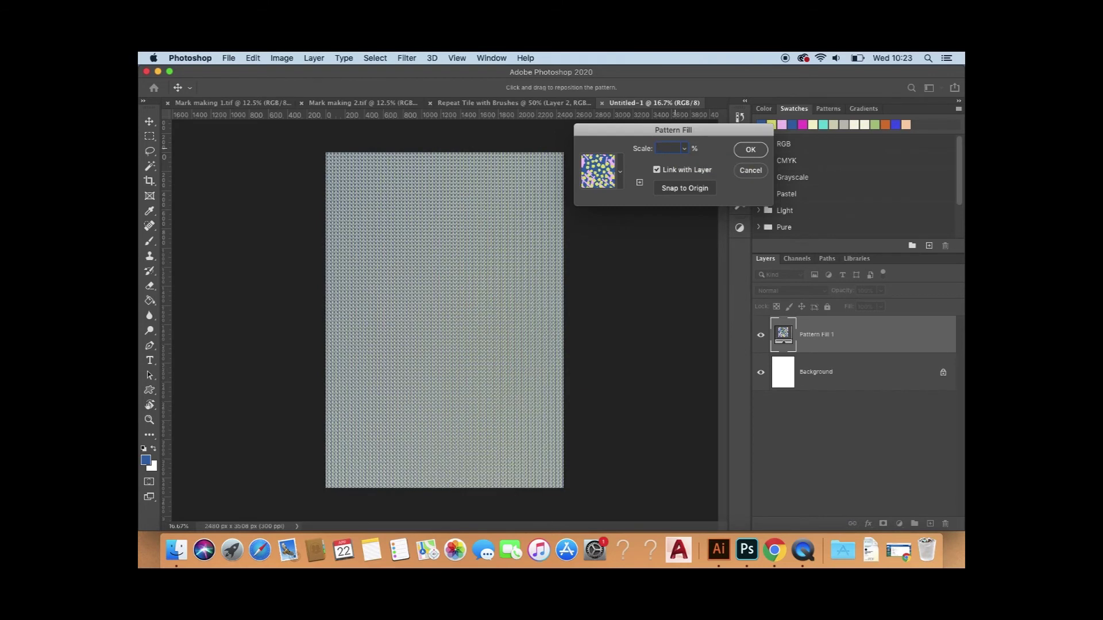
{"action": "type", "text": "70"}
{"action": "key", "text": "BackSpace"}
{"action": "key", "text": "BackSpace"}
{"action": "type", "text": "100"}
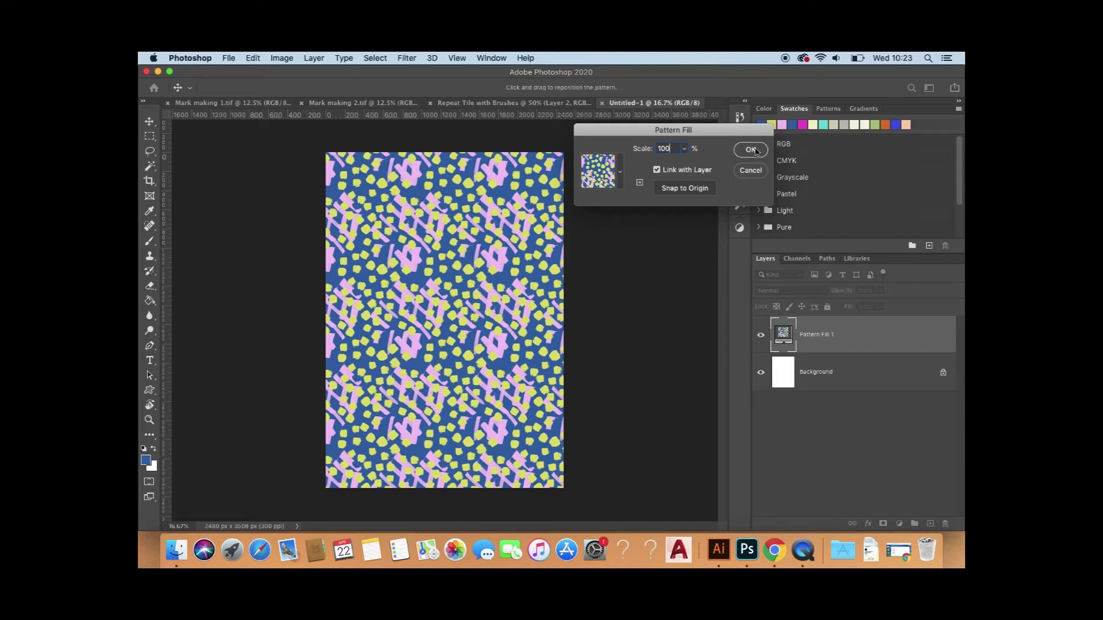
{"action": "left_click", "coordinate": [751, 170]}
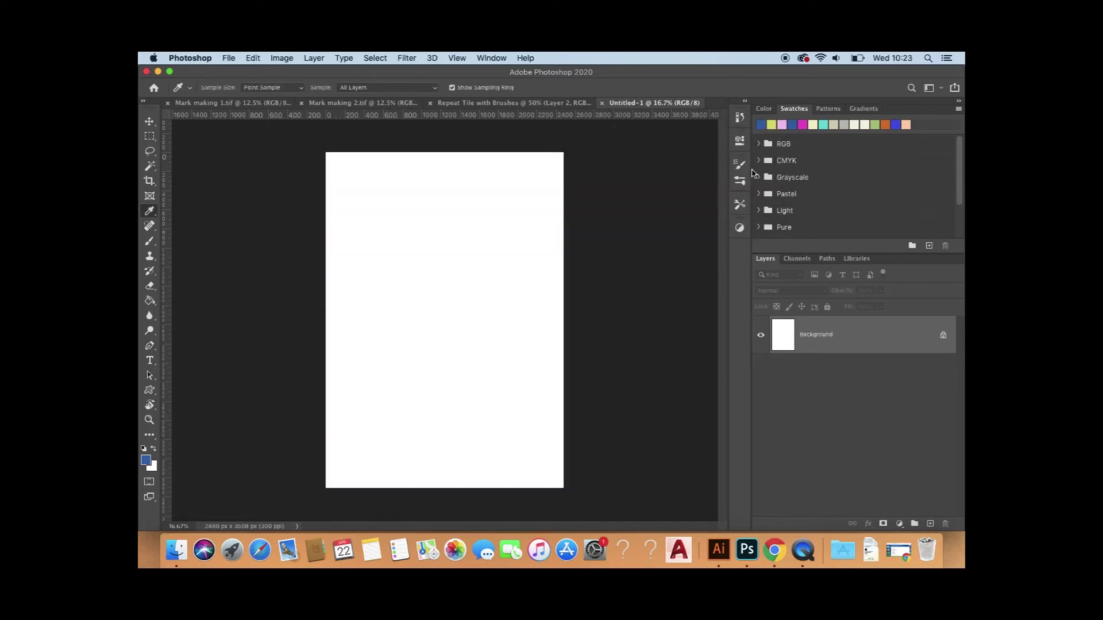
Step: In the Repeat Tile with Brushes document, show the hidden Layer copy and select it
{"action": "left_click", "coordinate": [514, 103]}
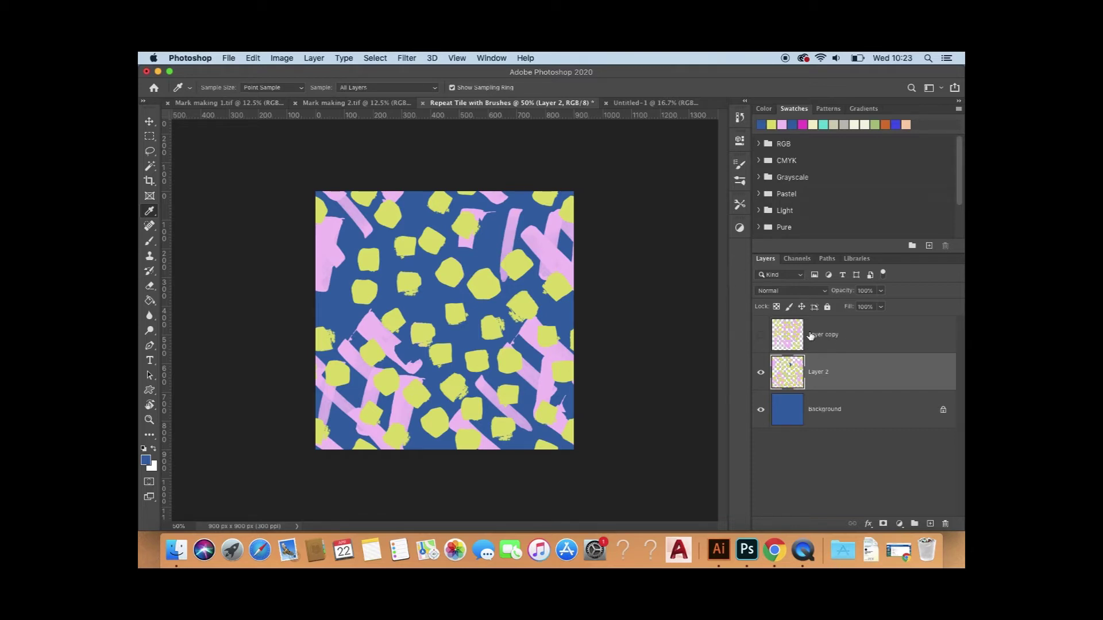
{"action": "left_click", "coordinate": [761, 336]}
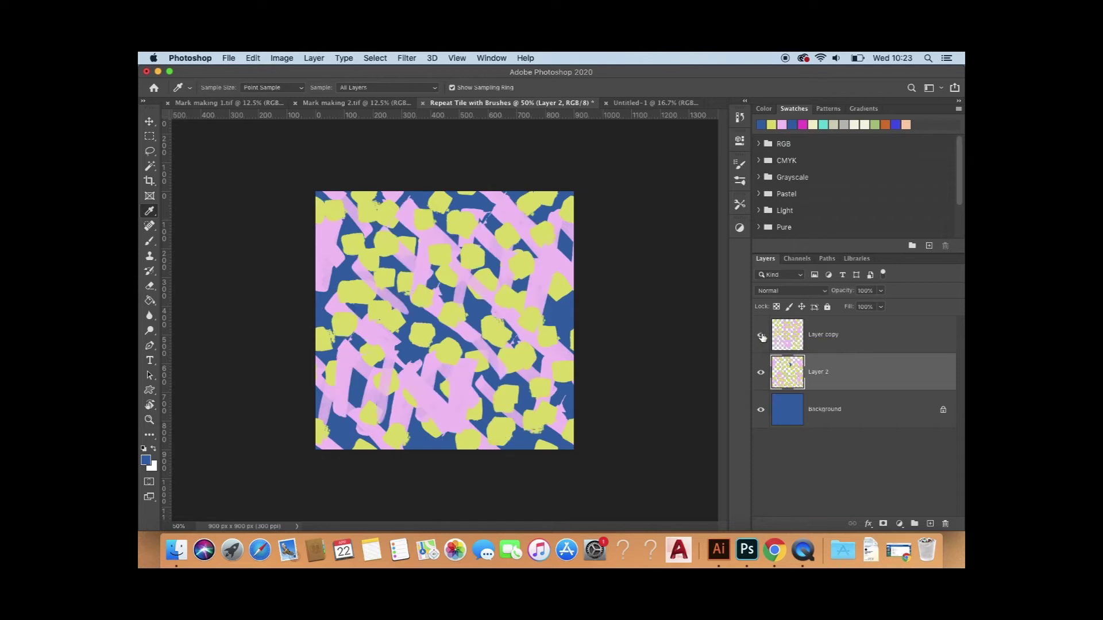
{"action": "left_click", "coordinate": [848, 336]}
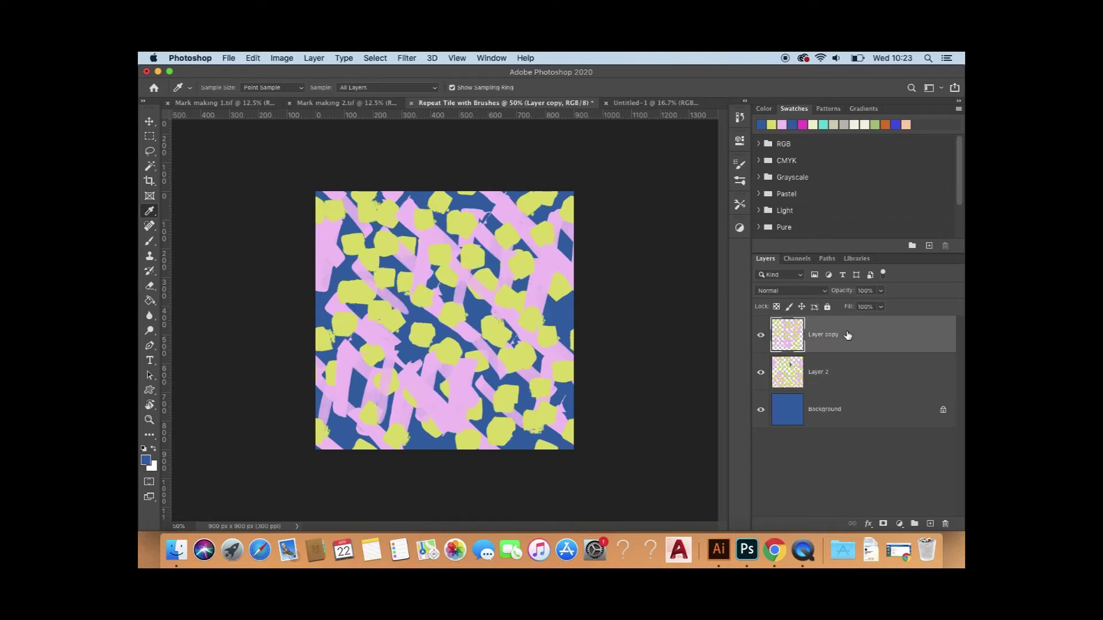
Step: Preview the blend modes on Layer copy and set its blend mode to Exclusion
{"action": "left_click", "coordinate": [826, 293]}
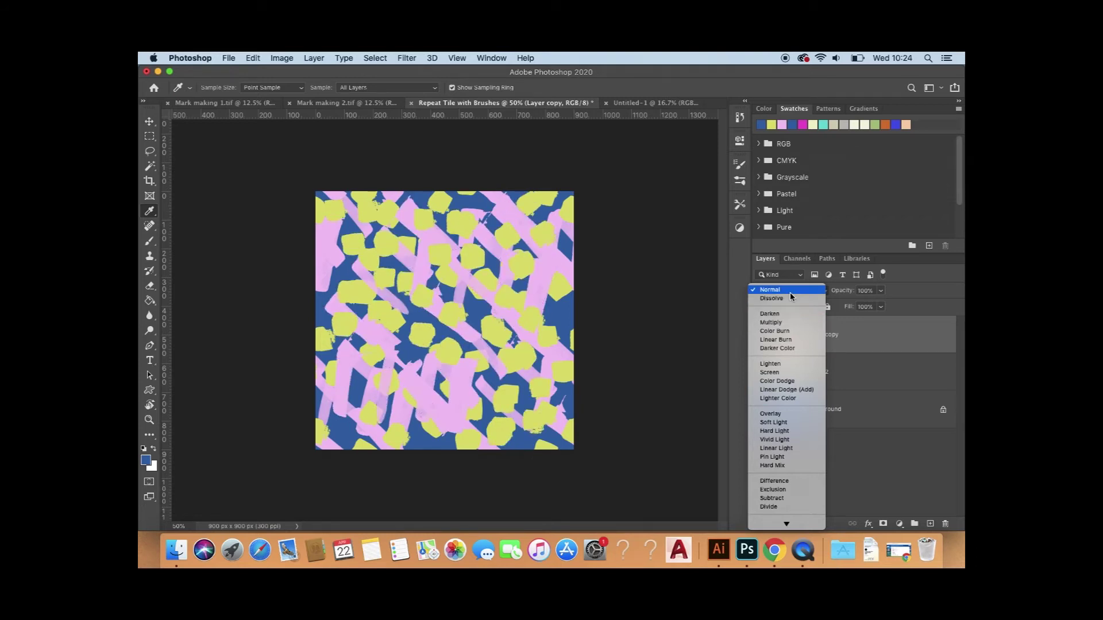
{"action": "key", "text": "Down"}
{"action": "key", "text": "Down"}
{"action": "key", "text": "Down"}
{"action": "key", "text": "Down"}
{"action": "key", "text": "Down"}
{"action": "key", "text": "Down"}
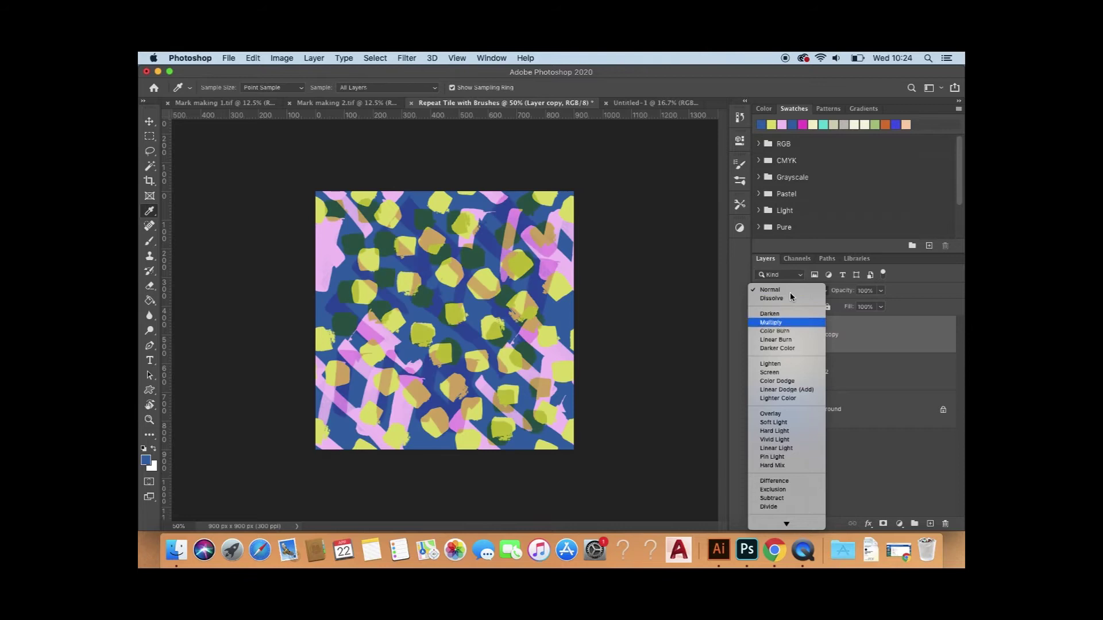
{"action": "key", "text": "Down"}
{"action": "key", "text": "Down"}
{"action": "key", "text": "Down"}
{"action": "key", "text": "Down"}
{"action": "key", "text": "Down"}
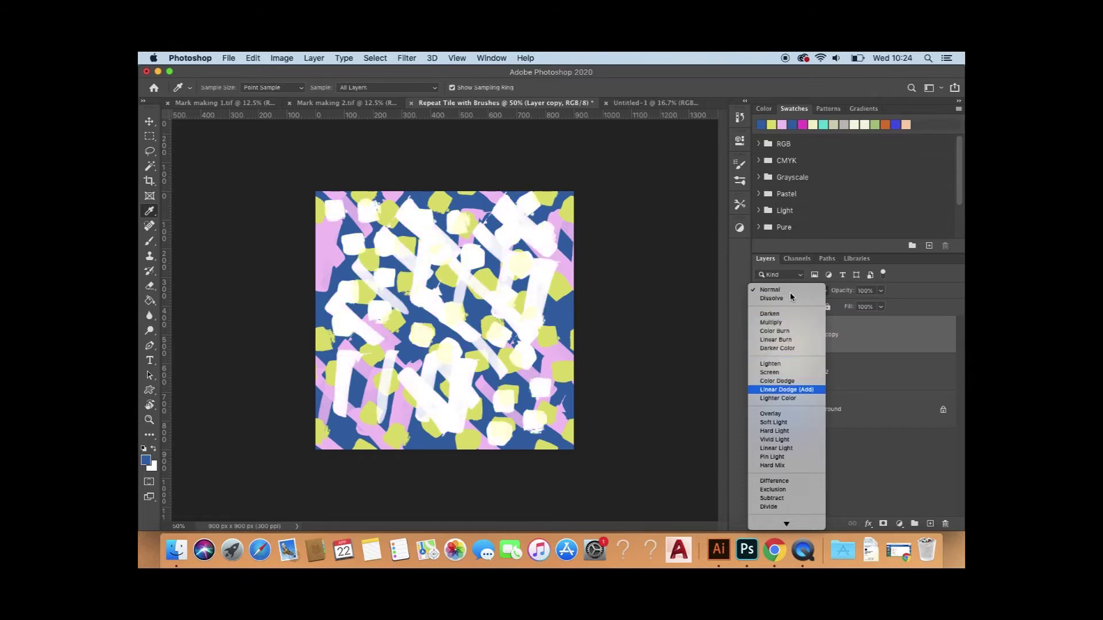
{"action": "key", "text": "Down"}
{"action": "key", "text": "Down"}
{"action": "key", "text": "Down"}
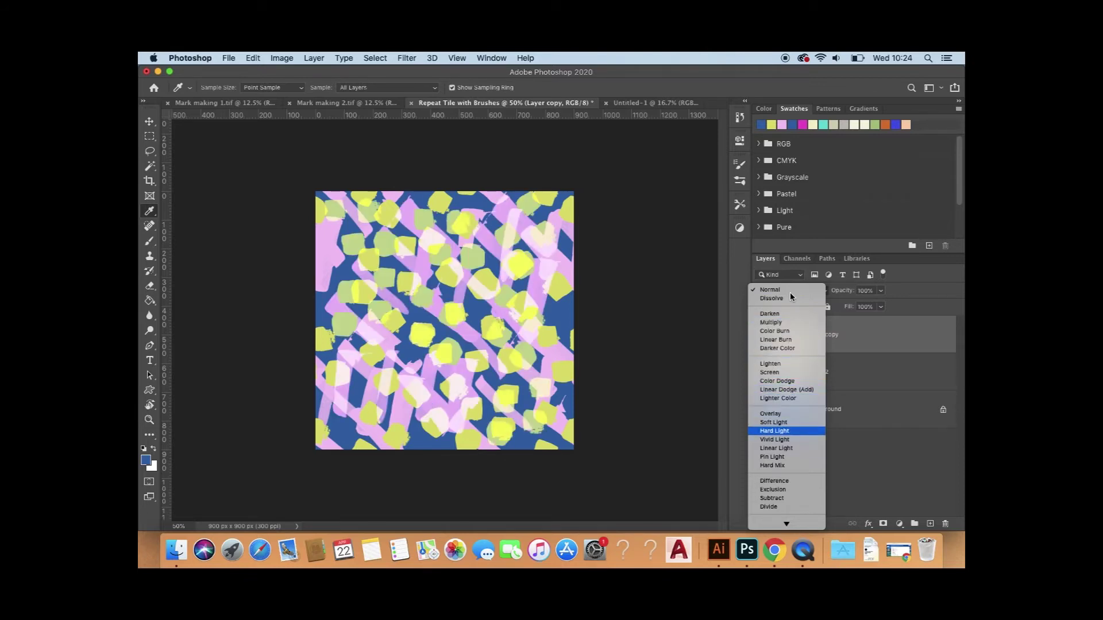
{"action": "key", "text": "Down"}
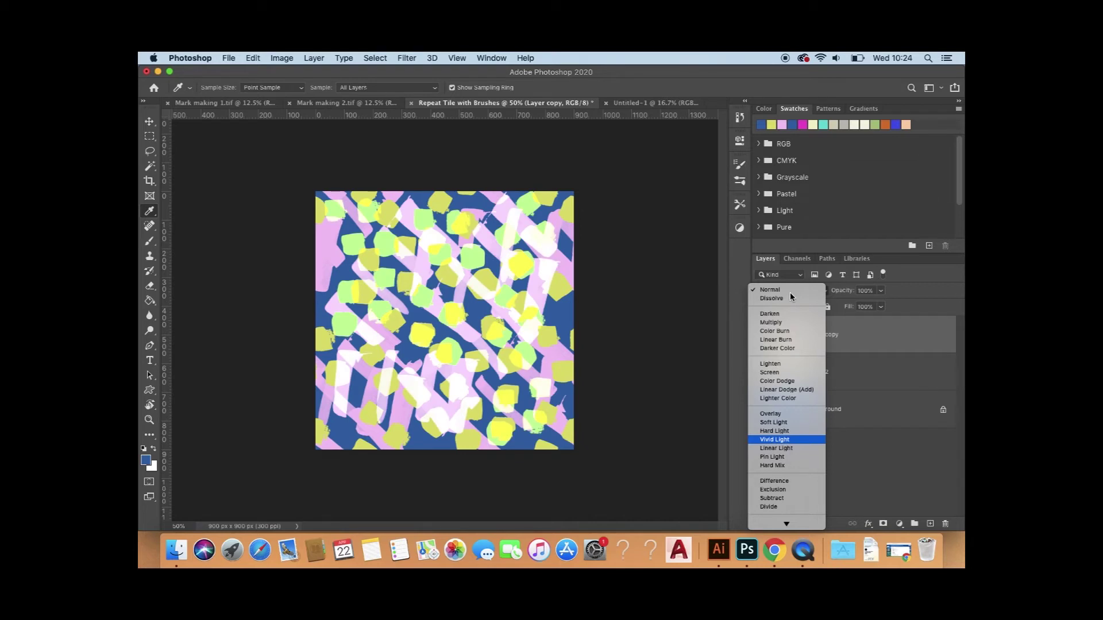
{"action": "key", "text": "Down"}
{"action": "key", "text": "Down"}
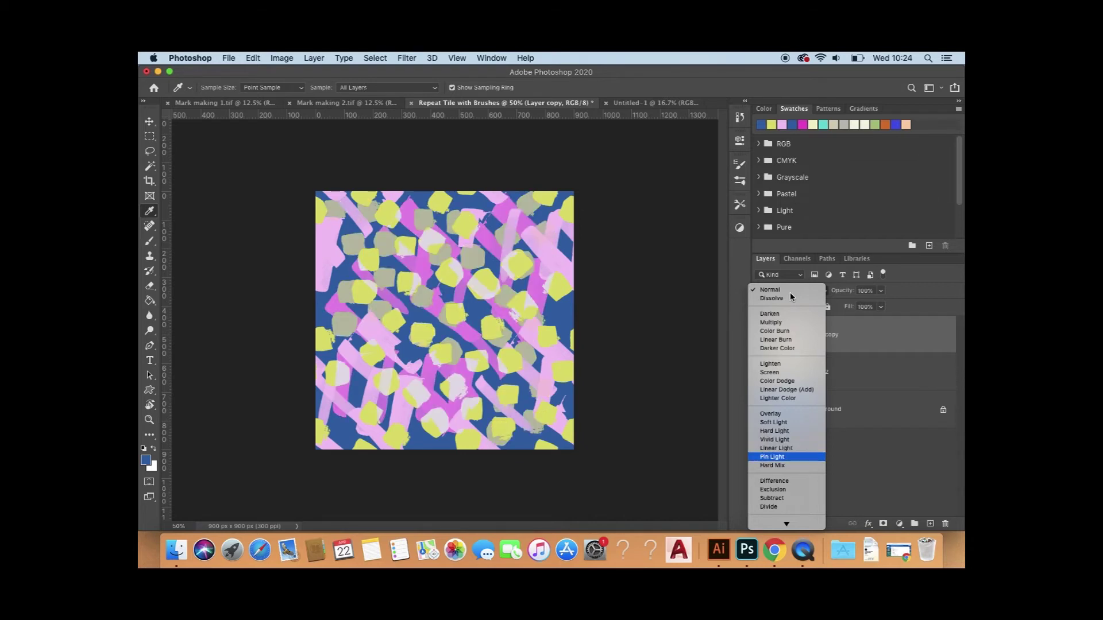
{"action": "key", "text": "Down"}
{"action": "key", "text": "Down"}
{"action": "key", "text": "Down"}
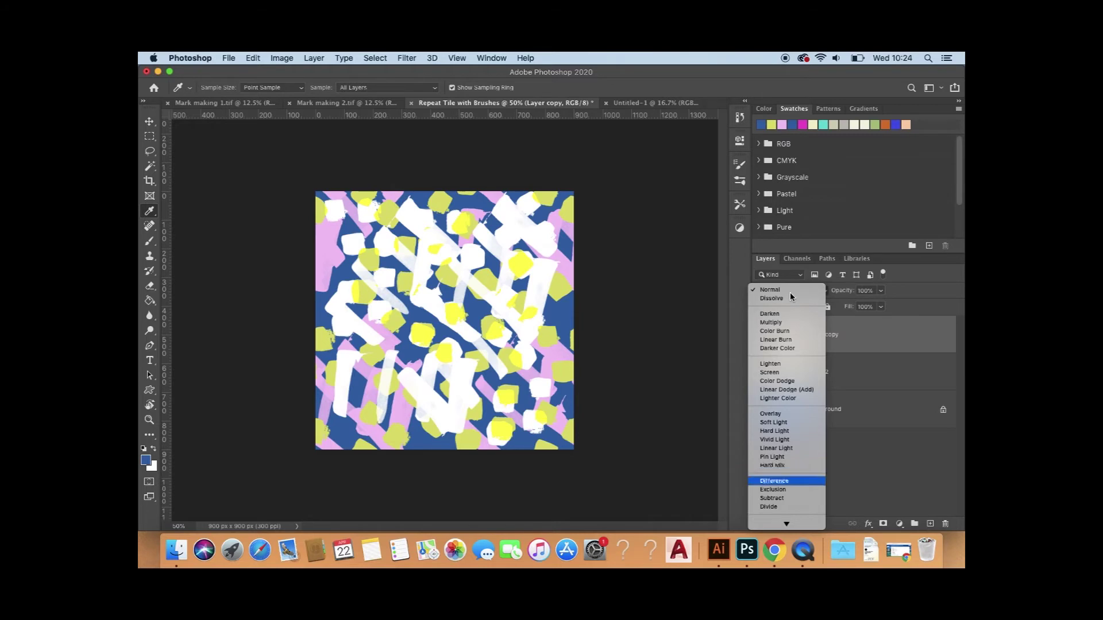
{"action": "key", "text": "Up"}
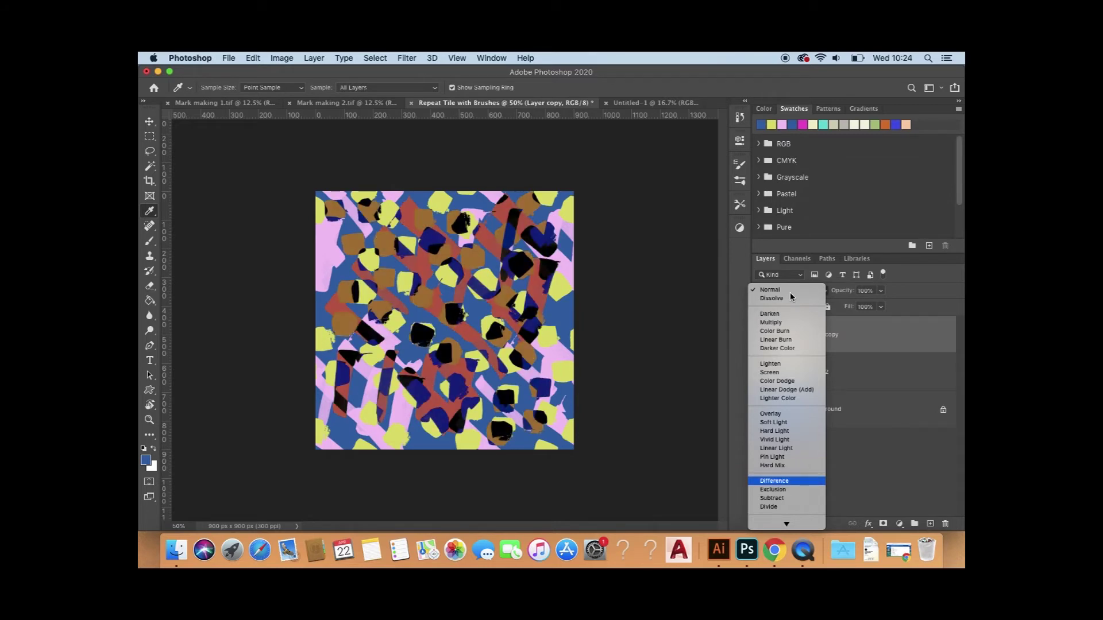
{"action": "key", "text": "Down"}
{"action": "key", "text": "Down"}
{"action": "key", "text": "Down"}
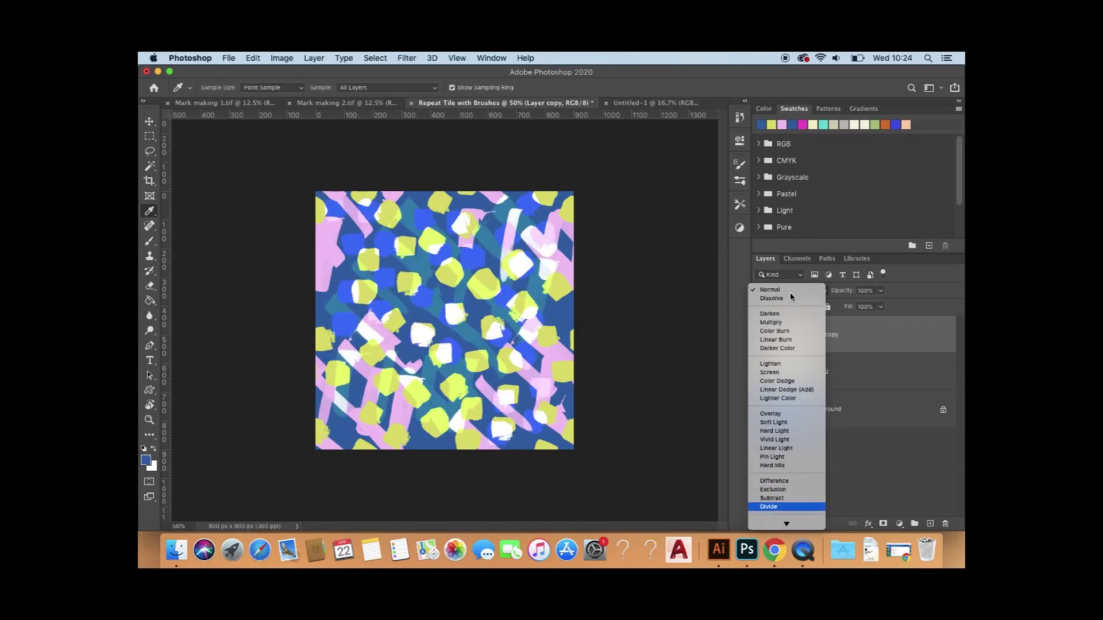
{"action": "key", "text": "Down"}
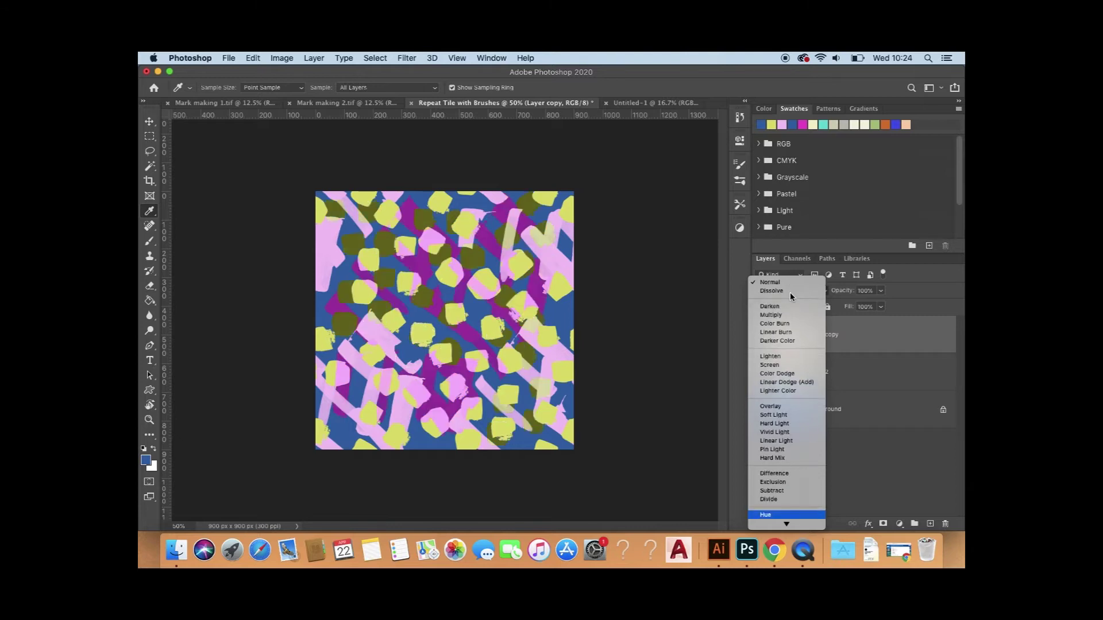
{"action": "key", "text": "Up"}
{"action": "key", "text": "Down"}
{"action": "key", "text": "Up"}
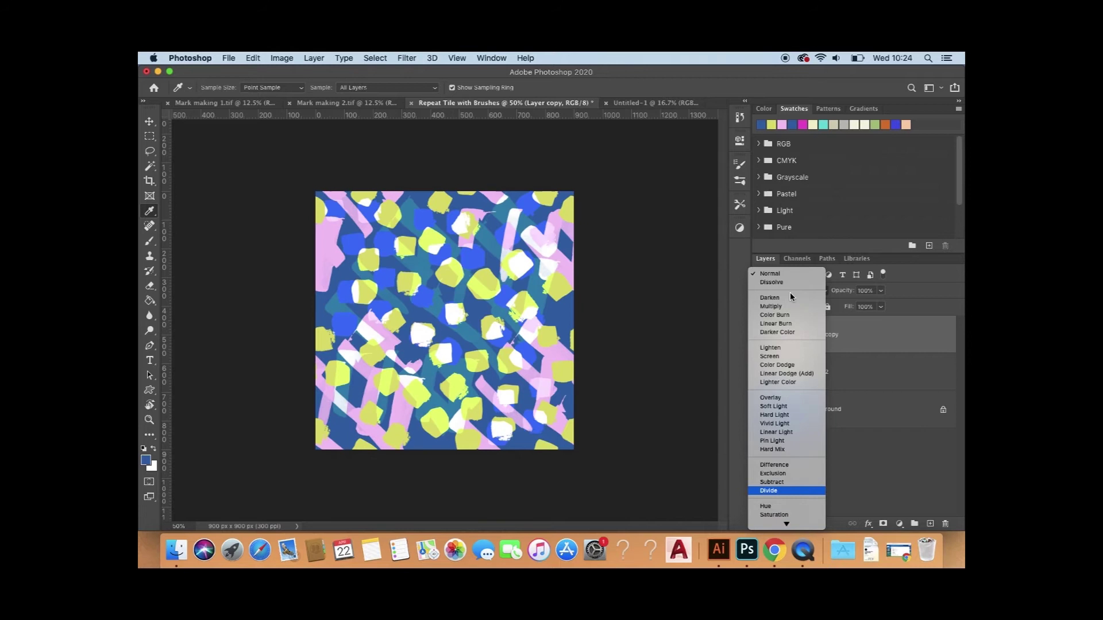
{"action": "key", "text": "Up"}
{"action": "key", "text": "Up"}
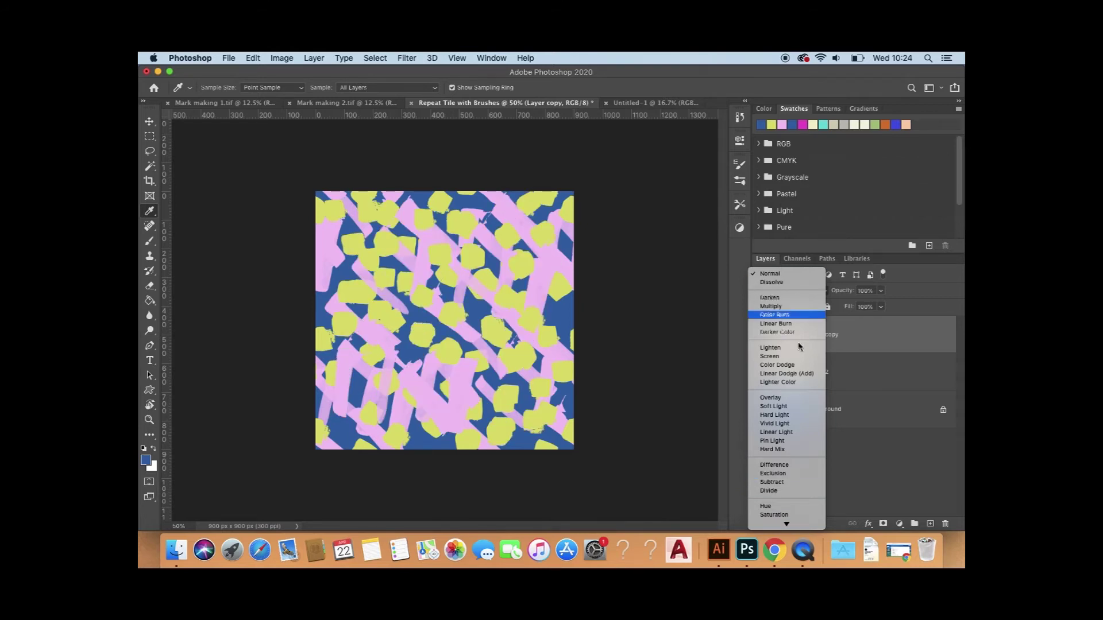
{"action": "left_click", "coordinate": [772, 473]}
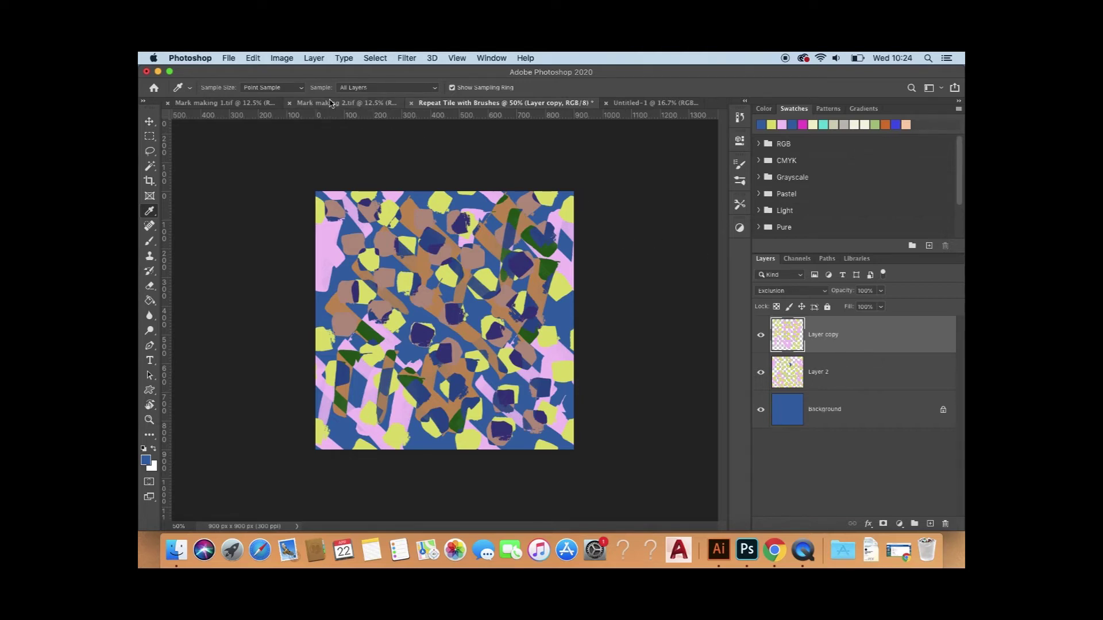
Step: Merge Layer copy and Layer 2 into a single layer above the blue background
{"action": "left_click", "coordinate": [834, 380], "text": "shift"}
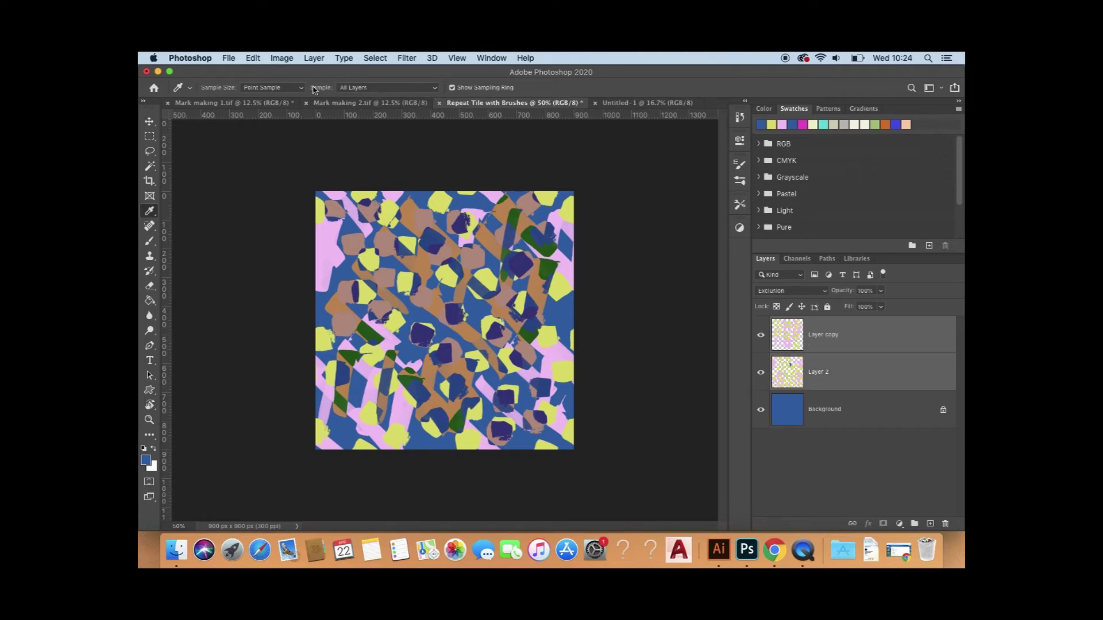
{"action": "left_click", "coordinate": [313, 58]}
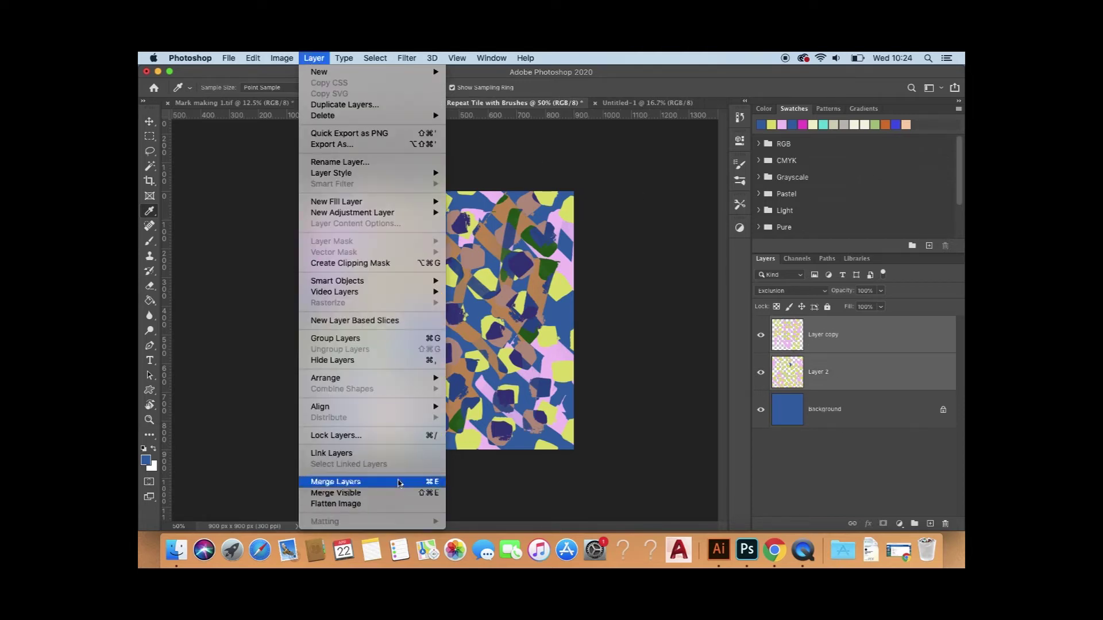
{"action": "left_click", "coordinate": [398, 483]}
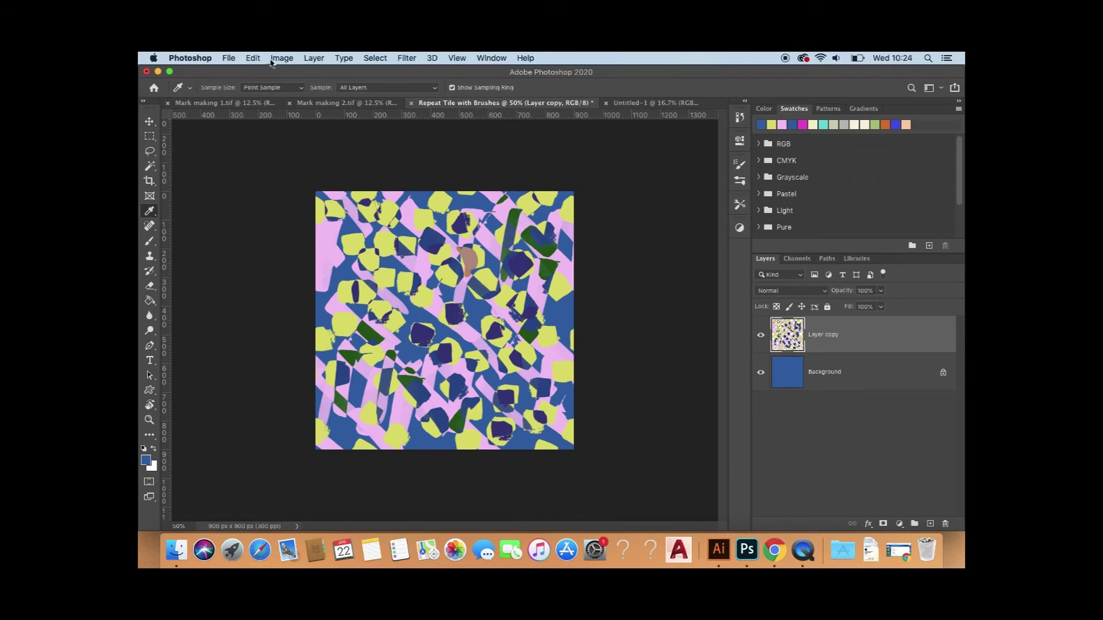
Step: Define the merged tile as a pattern named "Repeat Tile with Brushes 2"
{"action": "left_click", "coordinate": [253, 60]}
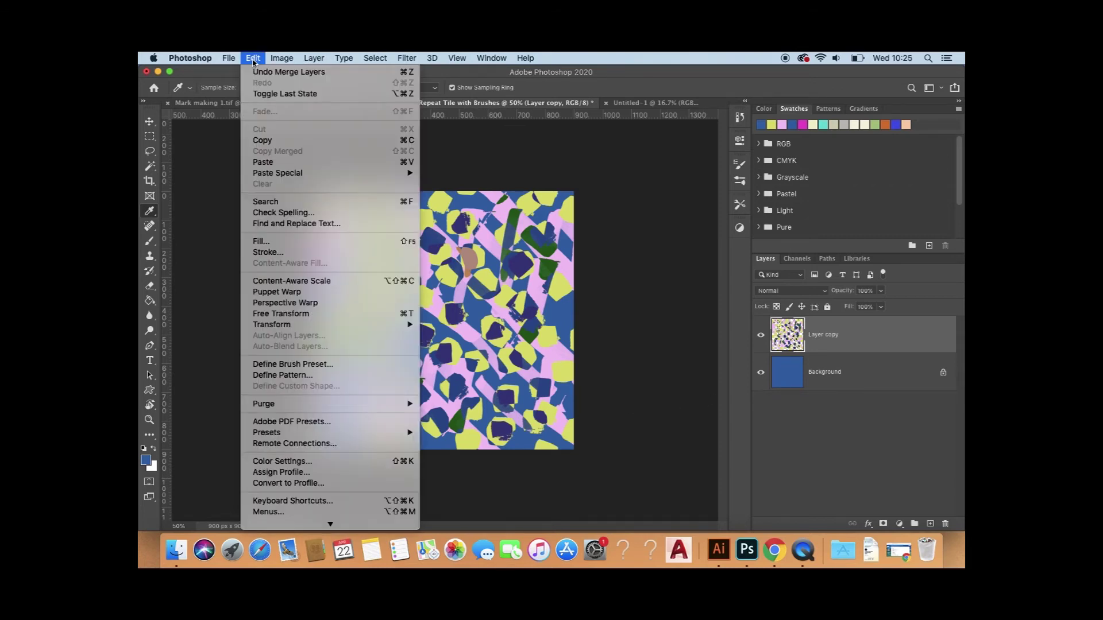
{"action": "left_click", "coordinate": [272, 376]}
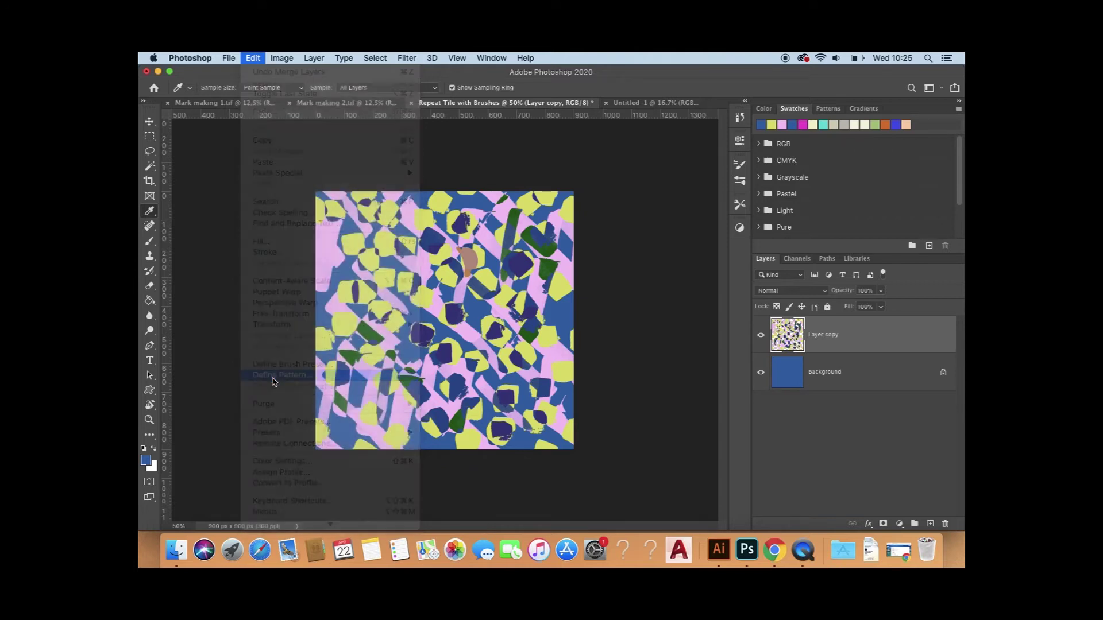
{"action": "left_click", "coordinate": [606, 299]}
{"action": "type", "text": "2"}
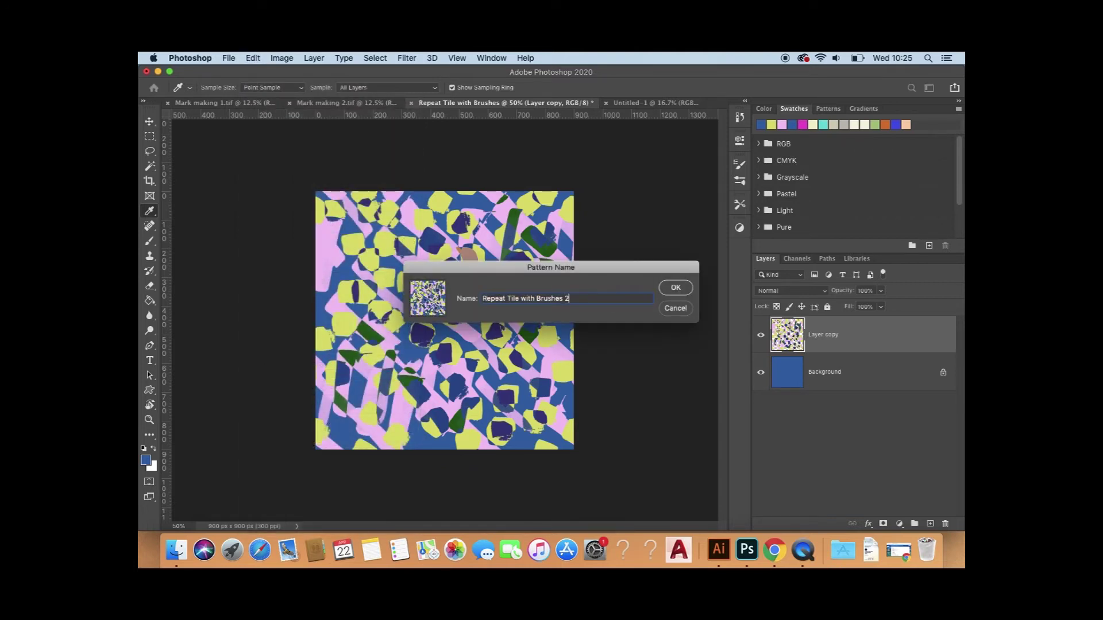
{"action": "left_click", "coordinate": [675, 287]}
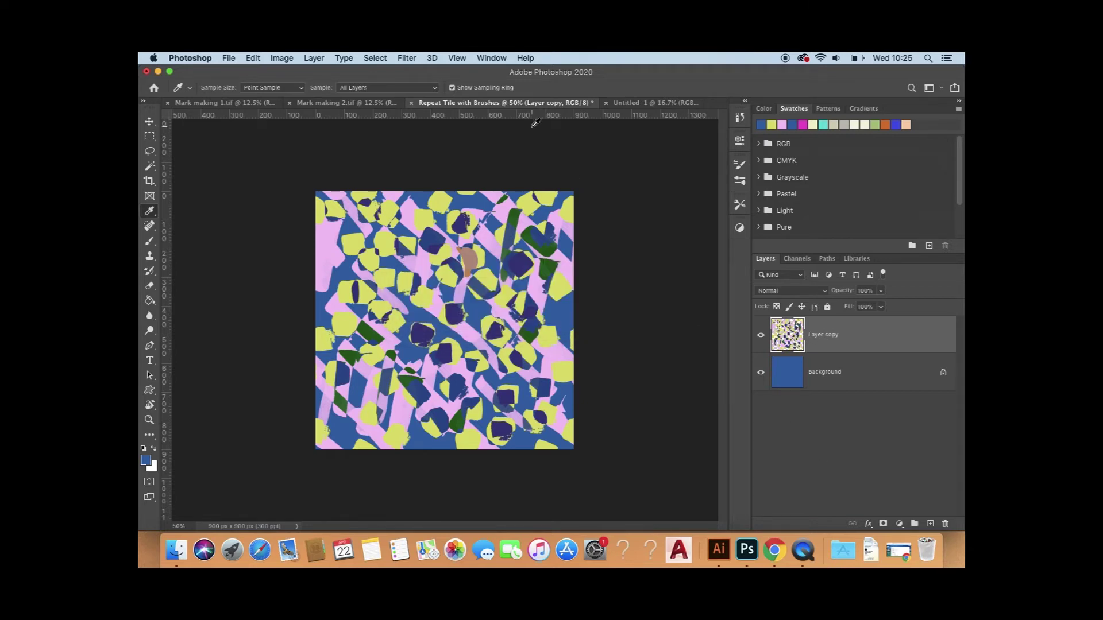
Step: Add a pattern fill layer with the newly defined tile pattern above the white background in the Untitled-1 A4 document
{"action": "left_click", "coordinate": [653, 104]}
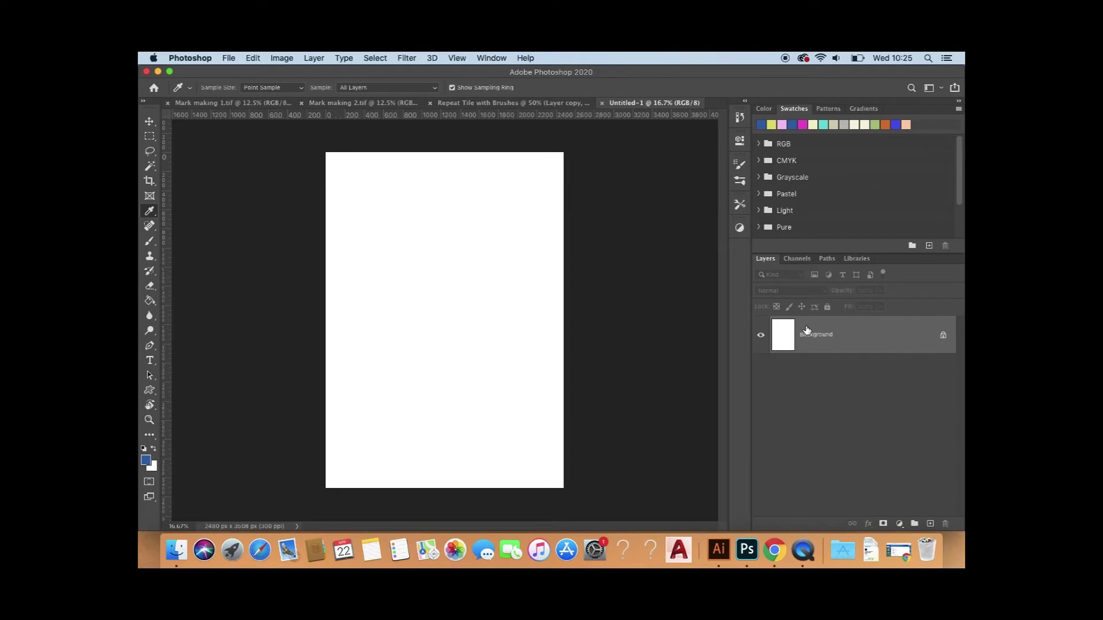
{"action": "left_click", "coordinate": [899, 524]}
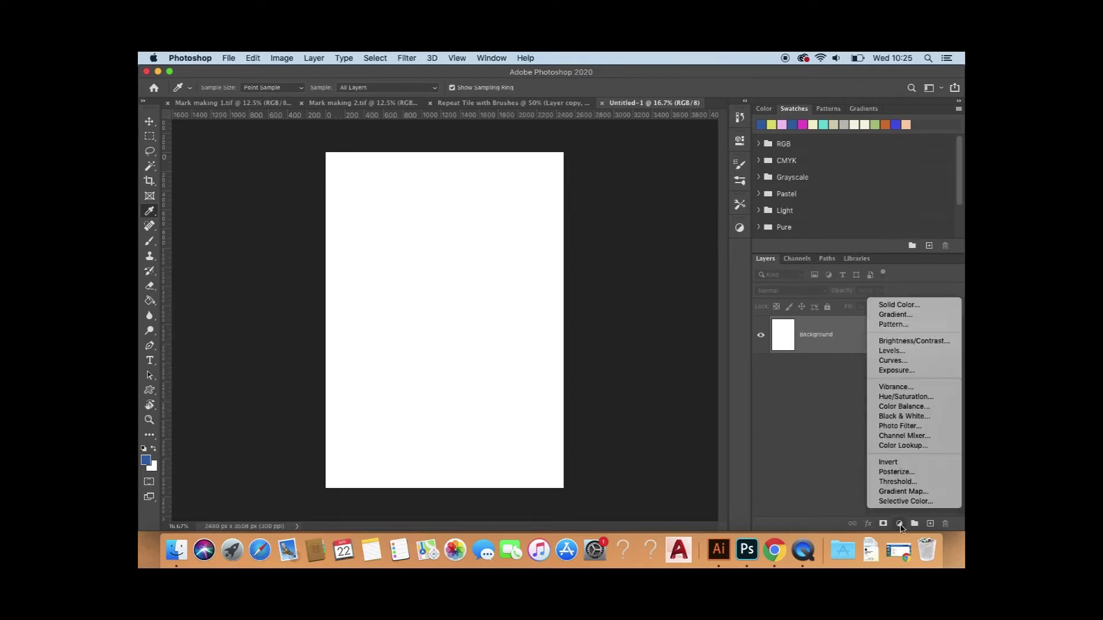
{"action": "left_click", "coordinate": [909, 325]}
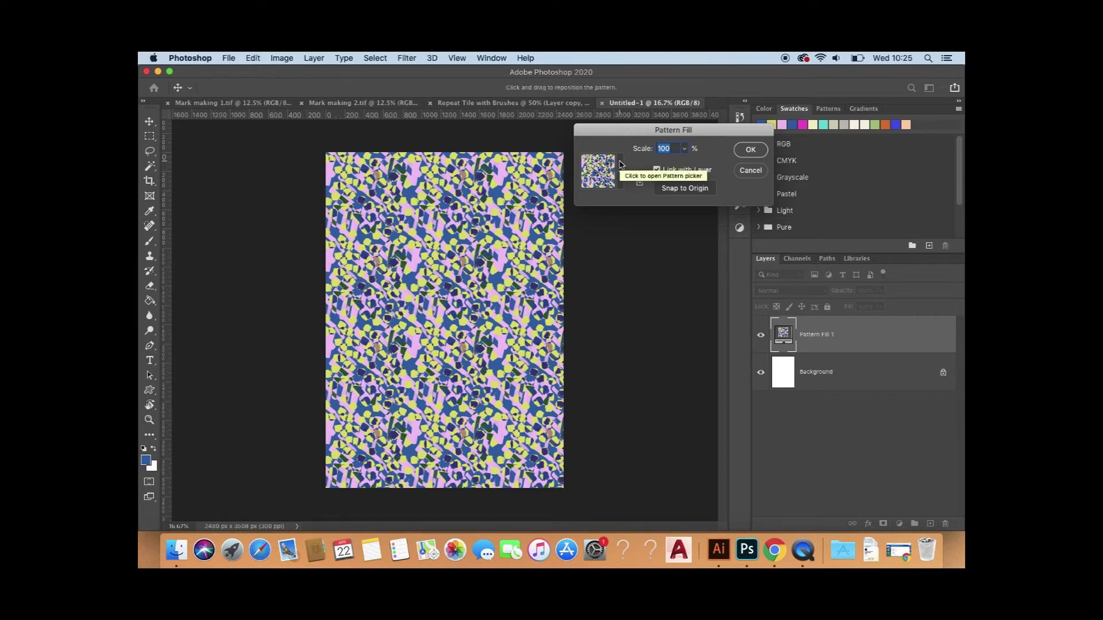
Step: Preview the pattern fill at 120% scale, set the scale to 130% and apply it
{"action": "type", "text": "10"}
{"action": "key", "text": "BackSpace"}
{"action": "key", "text": "BackSpace"}
{"action": "type", "text": "120"}
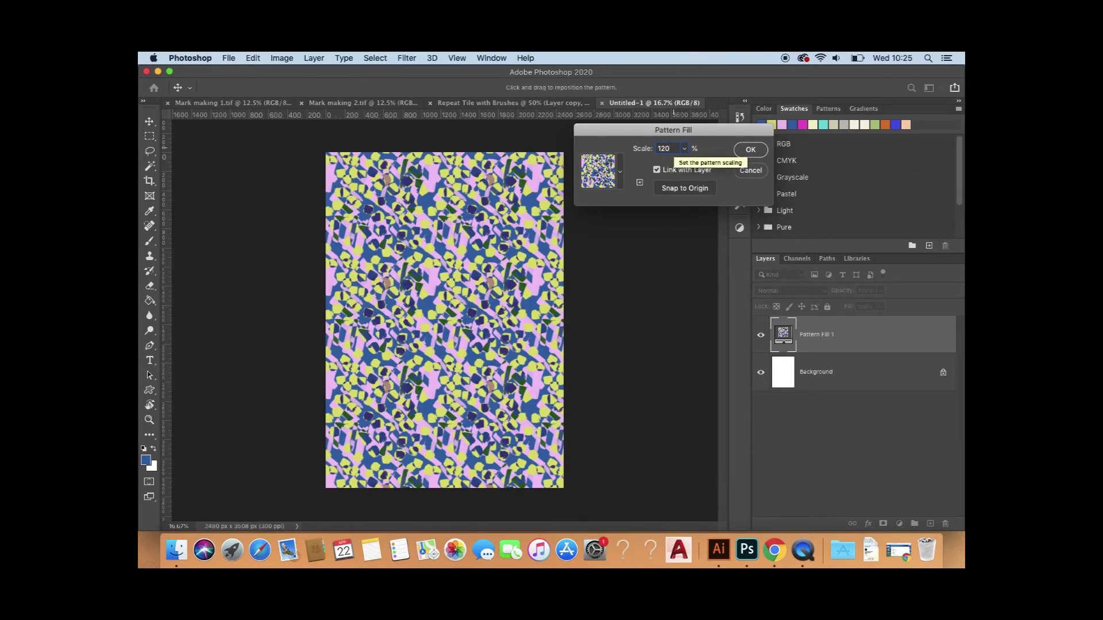
{"action": "key", "text": "BackSpace"}
{"action": "key", "text": "BackSpace"}
{"action": "key", "text": "BackSpace"}
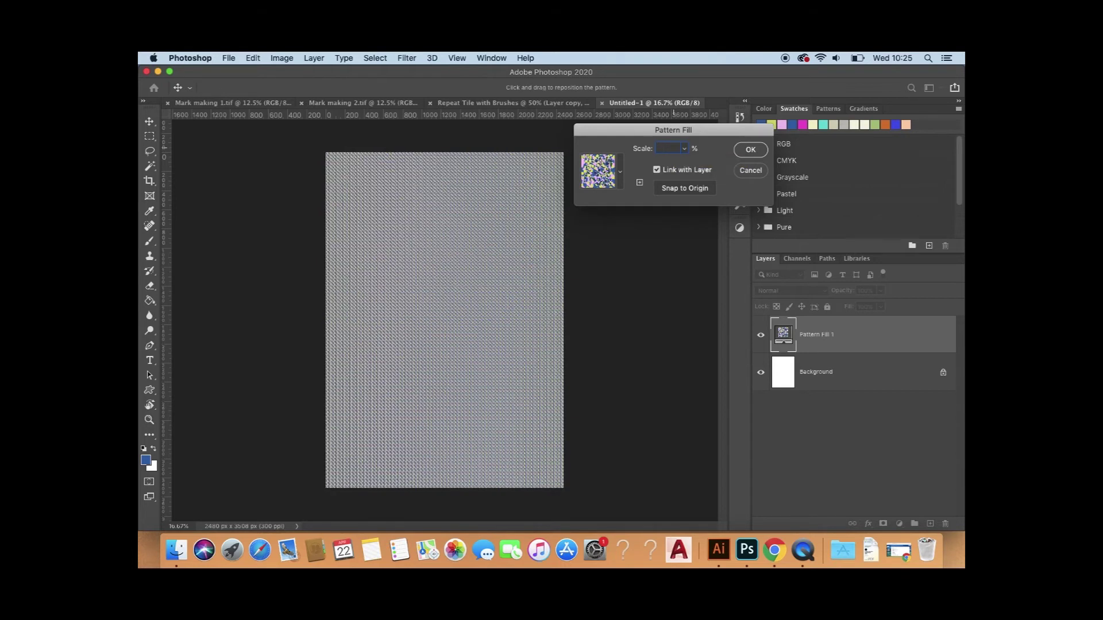
{"action": "type", "text": "130"}
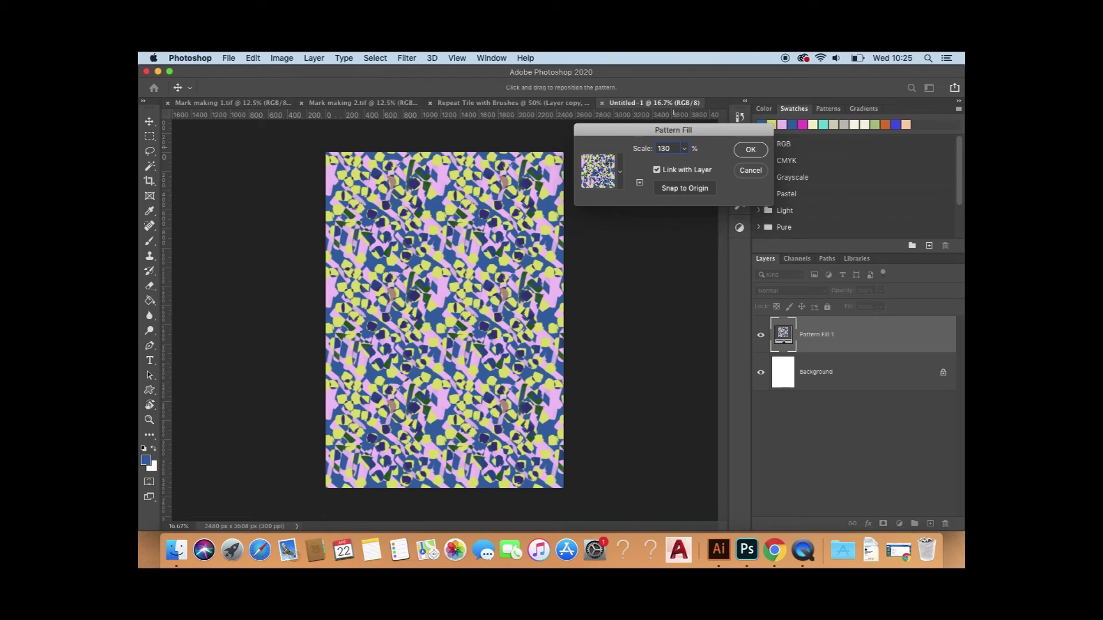
{"action": "left_click", "coordinate": [750, 152]}
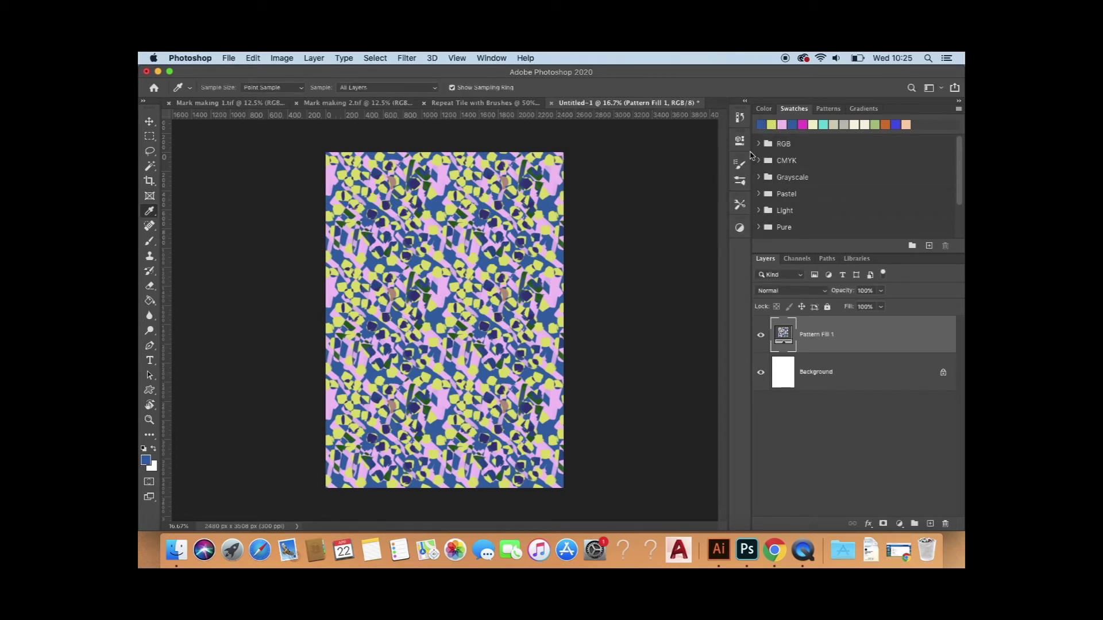
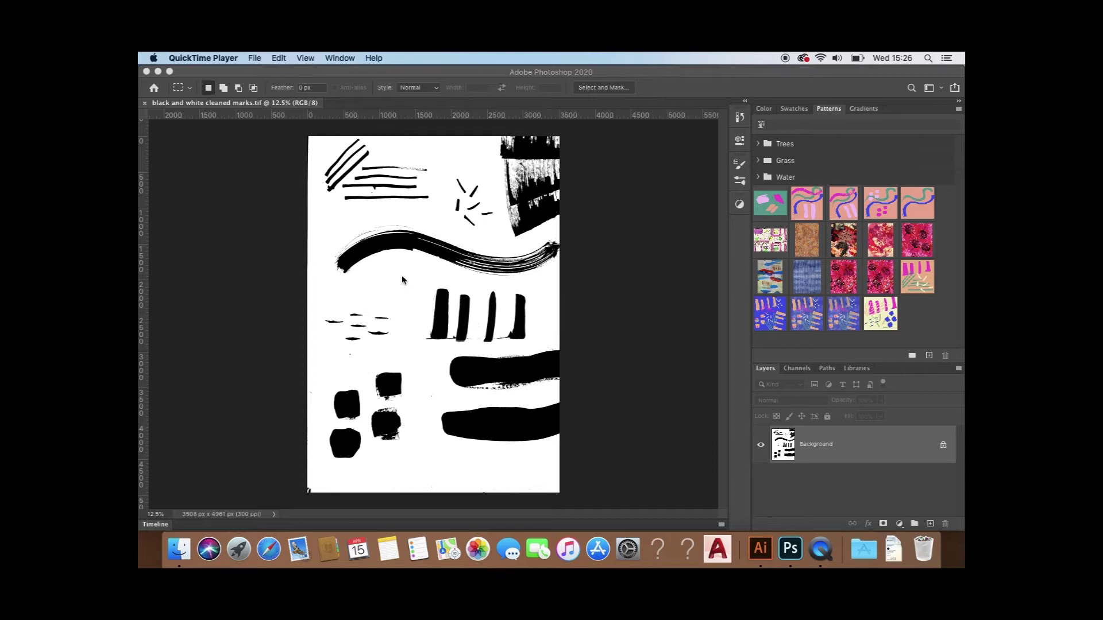
Step: Start a new print document named "Tile design" and set its units to centimeters
{"action": "left_click", "coordinate": [258, 59]}
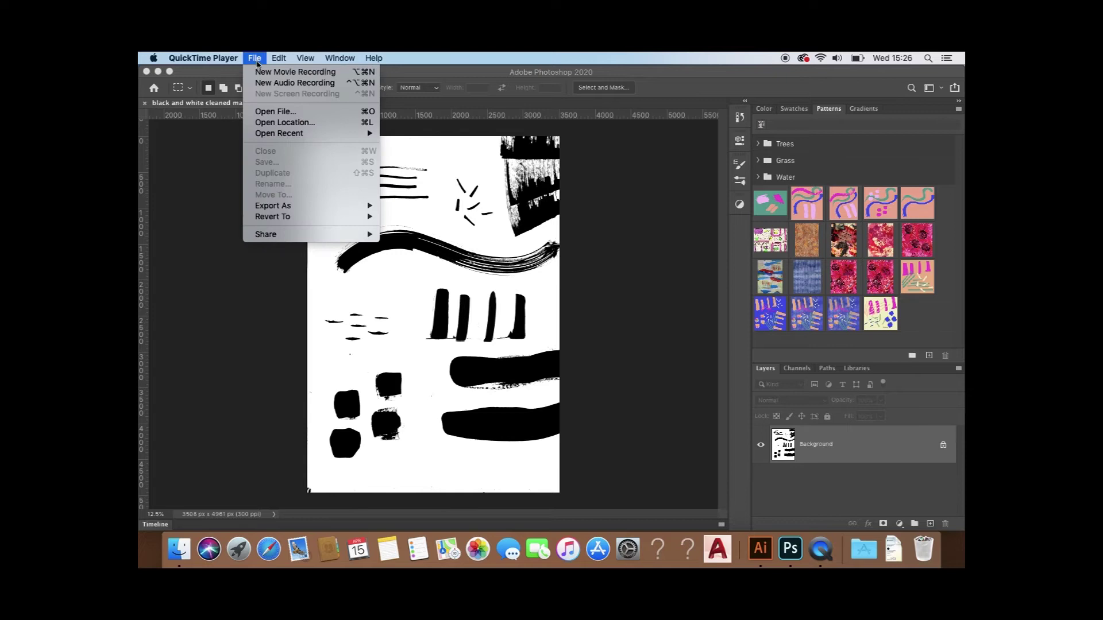
{"action": "left_click", "coordinate": [211, 167]}
{"action": "left_click", "coordinate": [229, 58]}
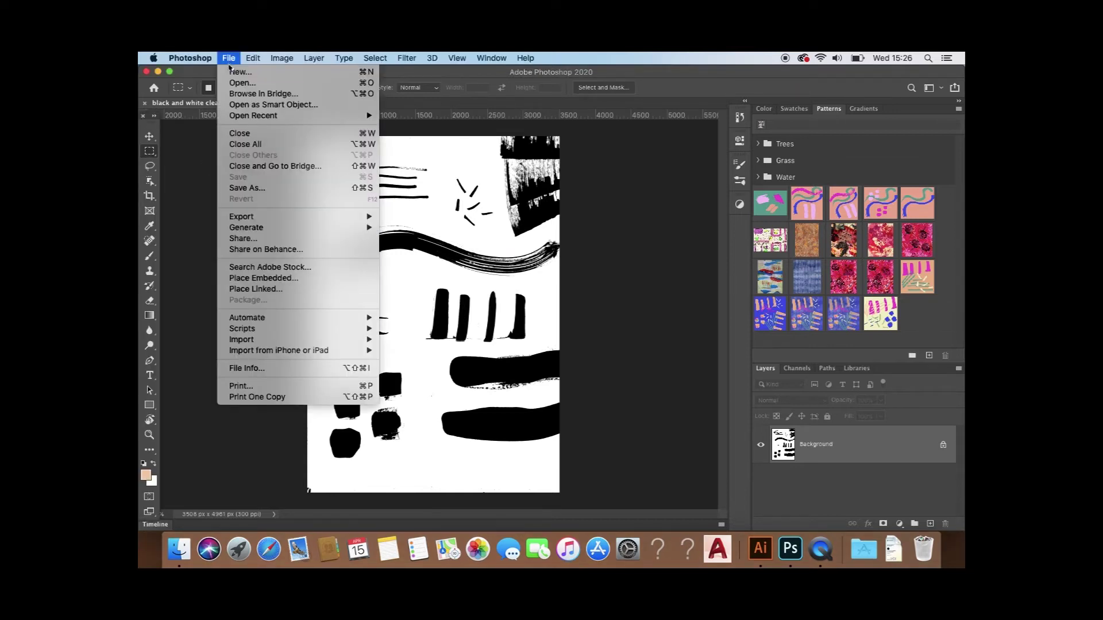
{"action": "left_click", "coordinate": [233, 69]}
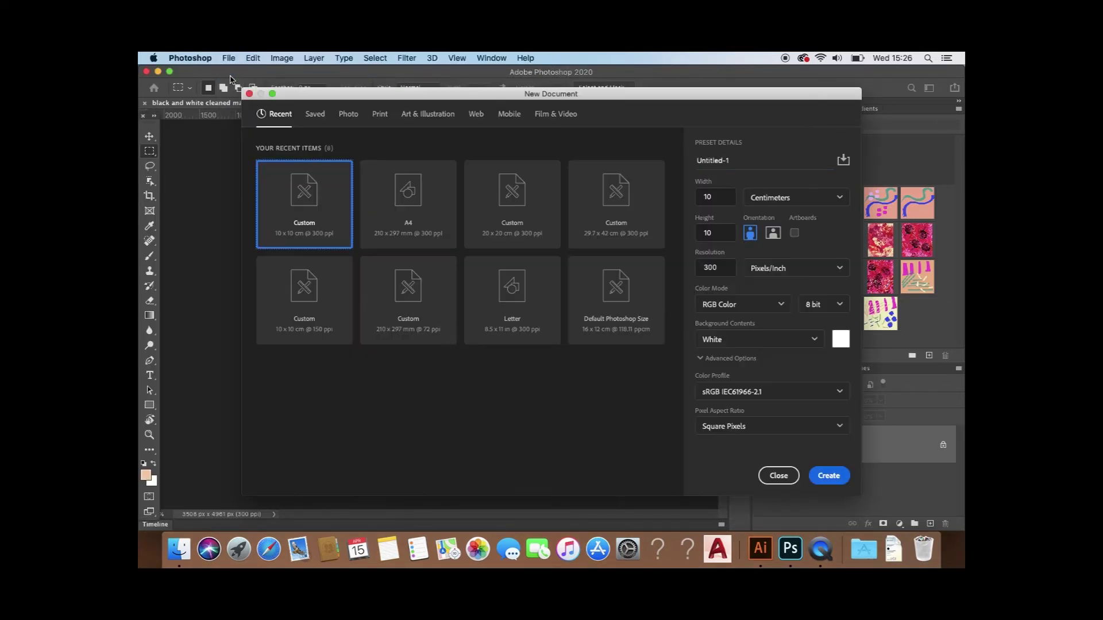
{"action": "left_click", "coordinate": [380, 114]}
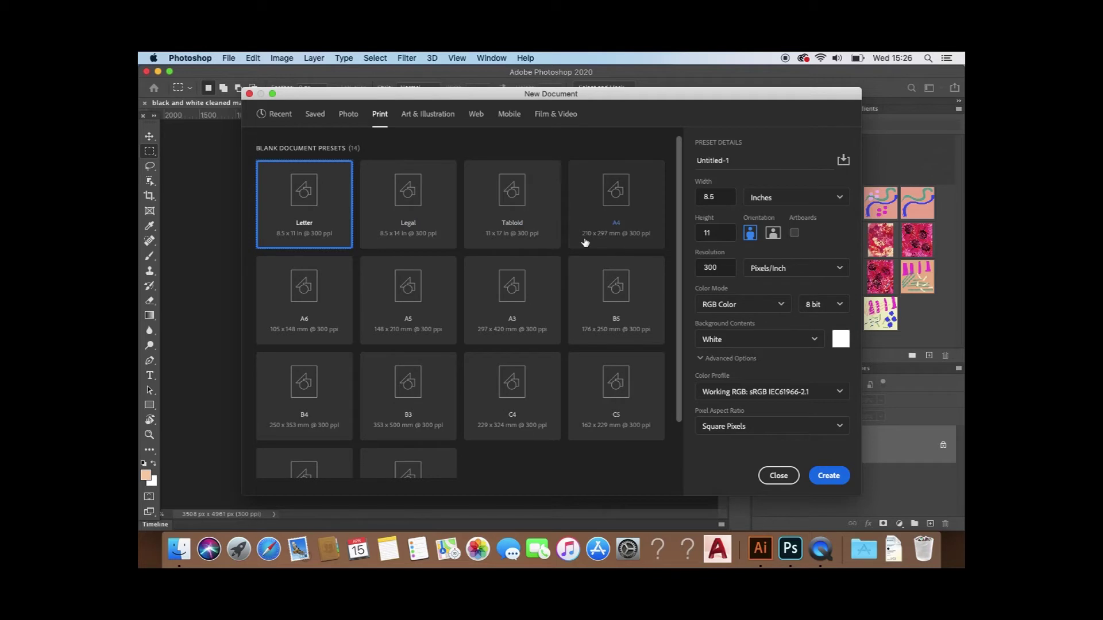
{"action": "left_click", "coordinate": [744, 161]}
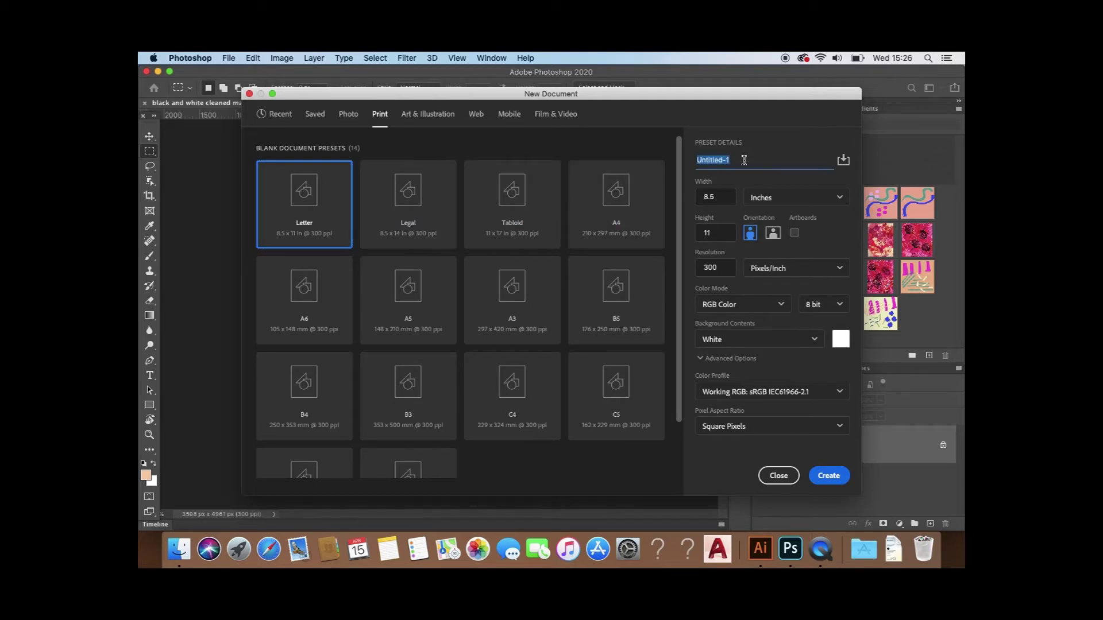
{"action": "key", "text": "BackSpace"}
{"action": "type", "text": "Tile design"}
{"action": "left_click", "coordinate": [839, 199]}
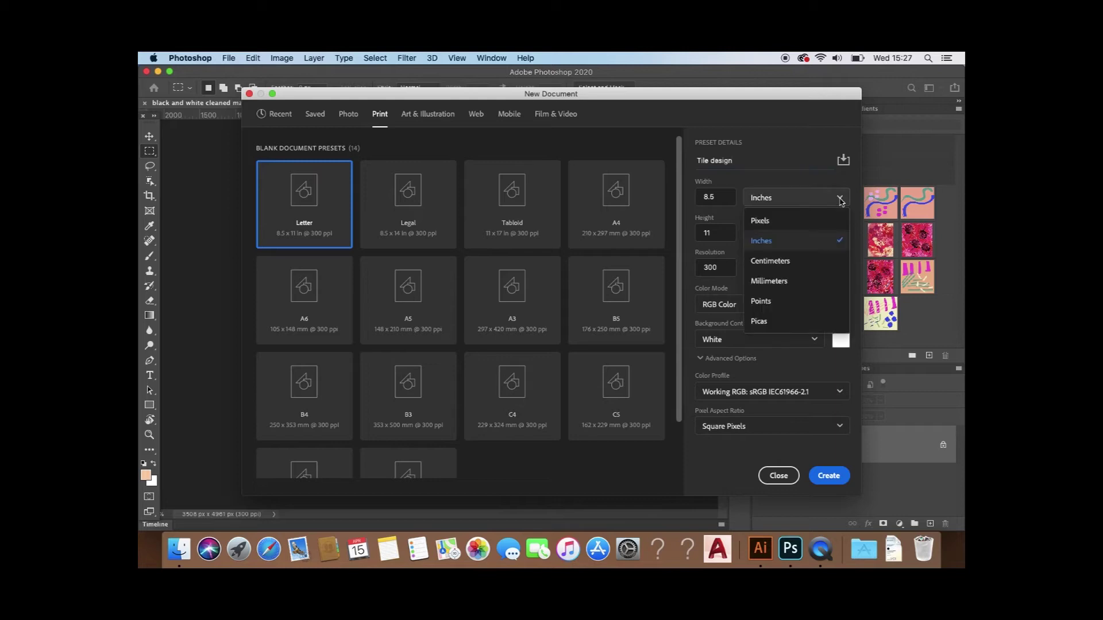
{"action": "left_click", "coordinate": [796, 262]}
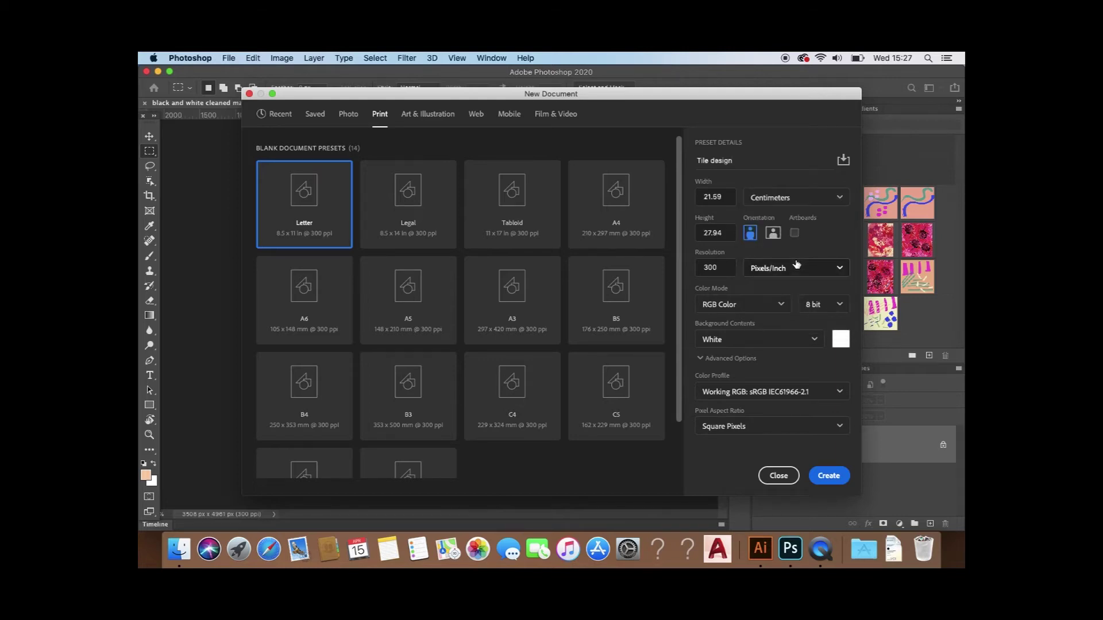
Step: Set the new document's width and height to 10 cm each and create it
{"action": "left_click", "coordinate": [731, 198]}
{"action": "key", "text": "BackSpace"}
{"action": "type", "text": "10"}
{"action": "key", "text": "Tab"}
{"action": "key", "text": "Tab"}
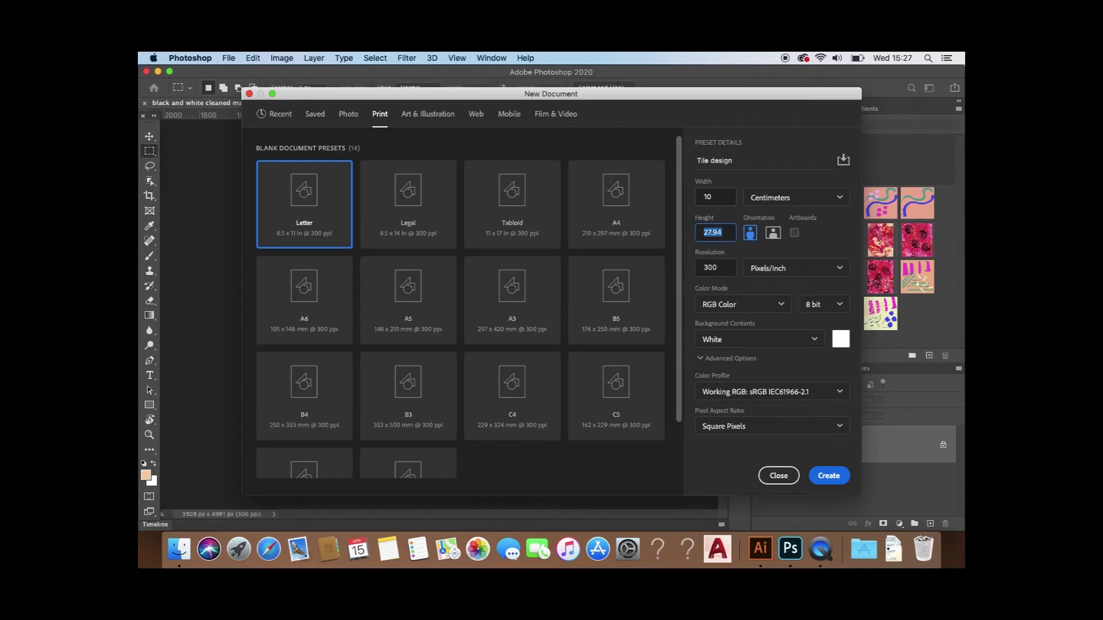
{"action": "key", "text": "BackSpace"}
{"action": "type", "text": "10"}
{"action": "left_click", "coordinate": [830, 476]}
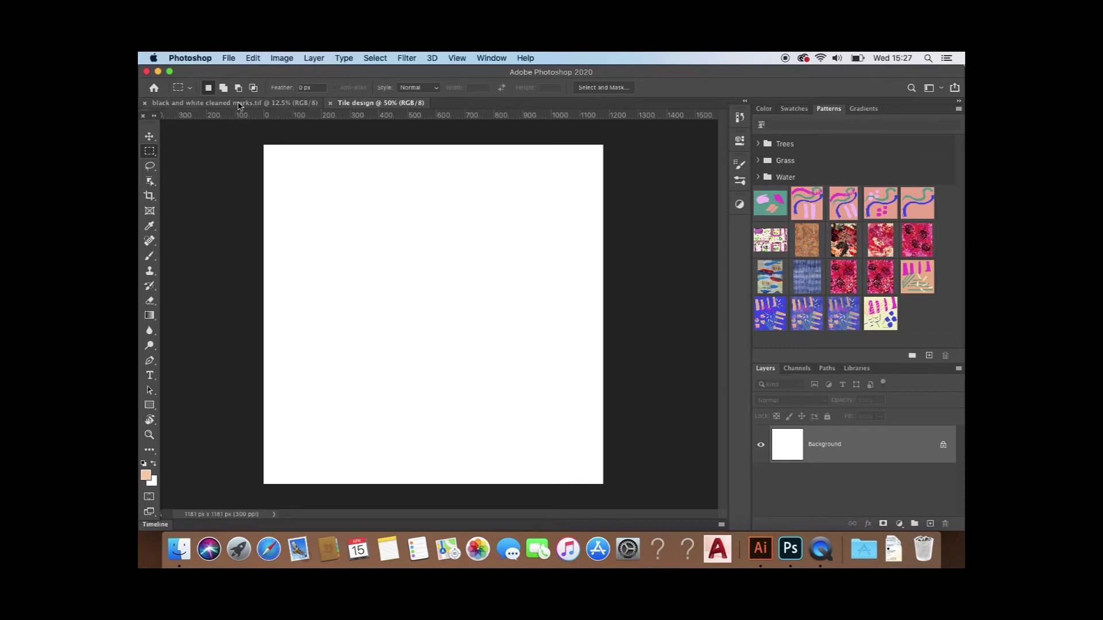
Step: In black and white cleaned marks.tif, select the upper-left group of diagonal and horizontal lines with the Object Selection tool and copy it
{"action": "left_click", "coordinate": [236, 103]}
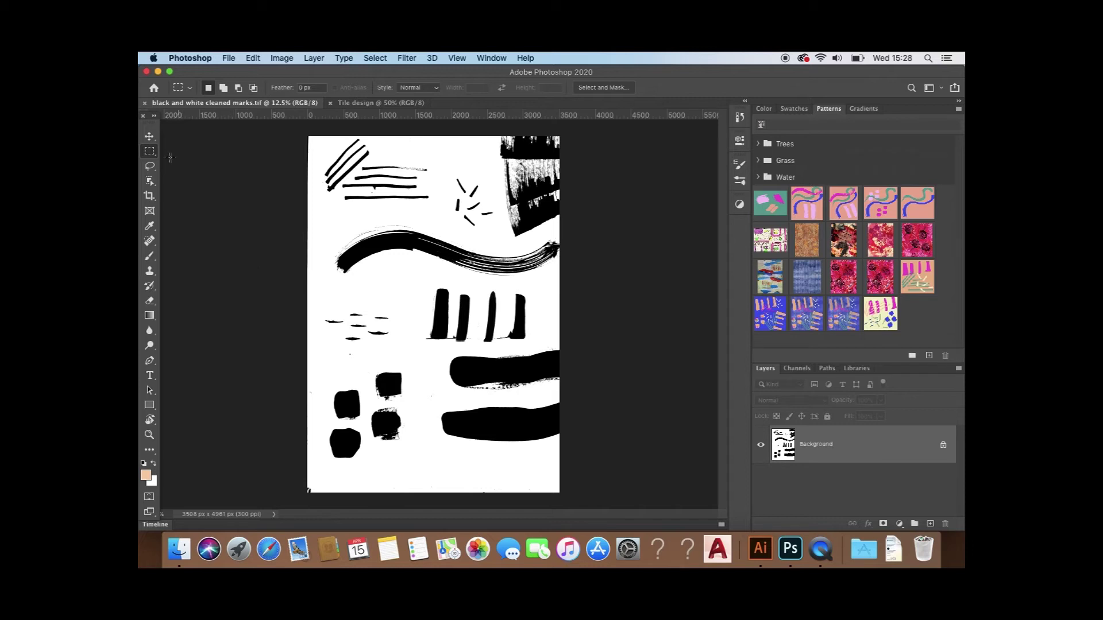
{"action": "left_click", "coordinate": [150, 183]}
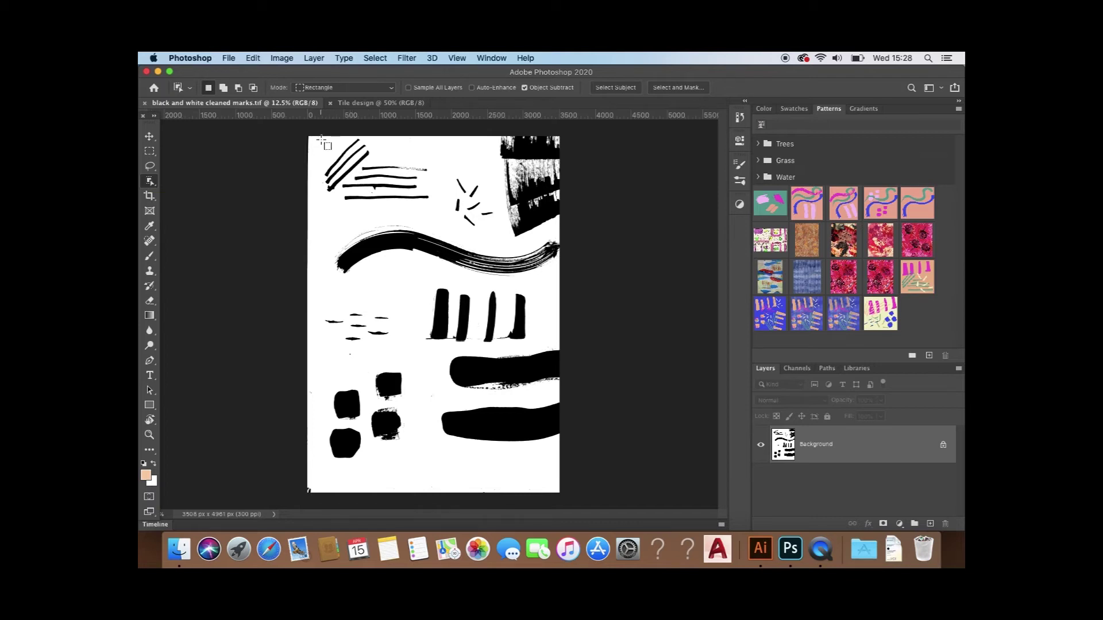
{"action": "mouse_move", "coordinate": [322, 140]}
{"action": "left_mouse_down"}
{"action": "mouse_move", "coordinate": [443, 214]}
{"action": "mouse_move", "coordinate": [436, 209]}
{"action": "left_mouse_up"}
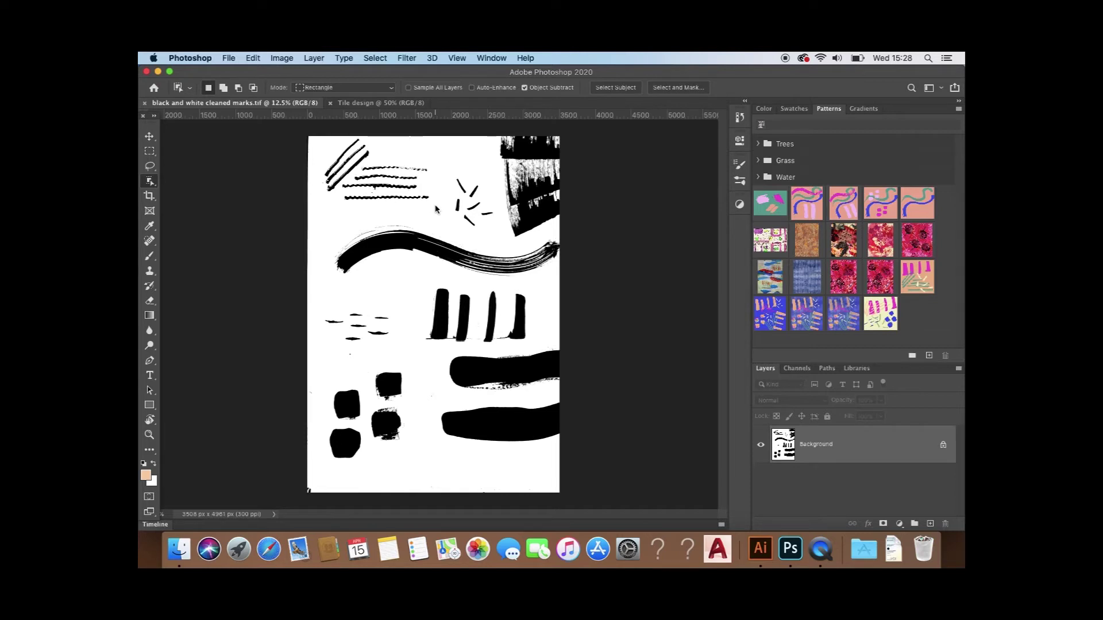
{"action": "left_click", "coordinate": [255, 58]}
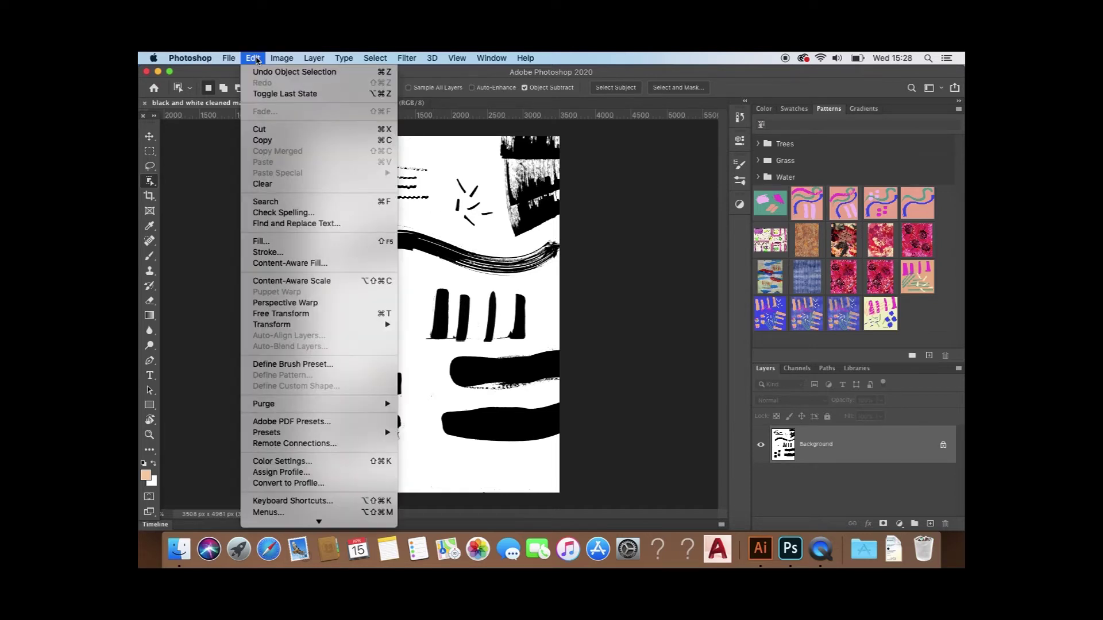
{"action": "left_click", "coordinate": [262, 142]}
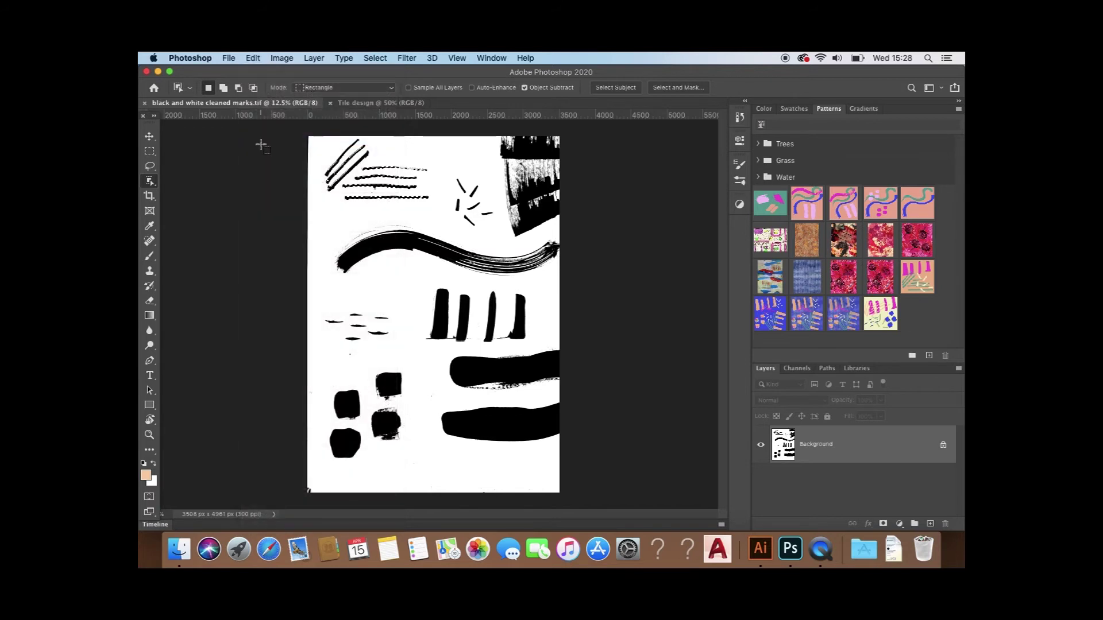
Step: Paste the copied line marks in place into the Tile design document
{"action": "left_click", "coordinate": [380, 105]}
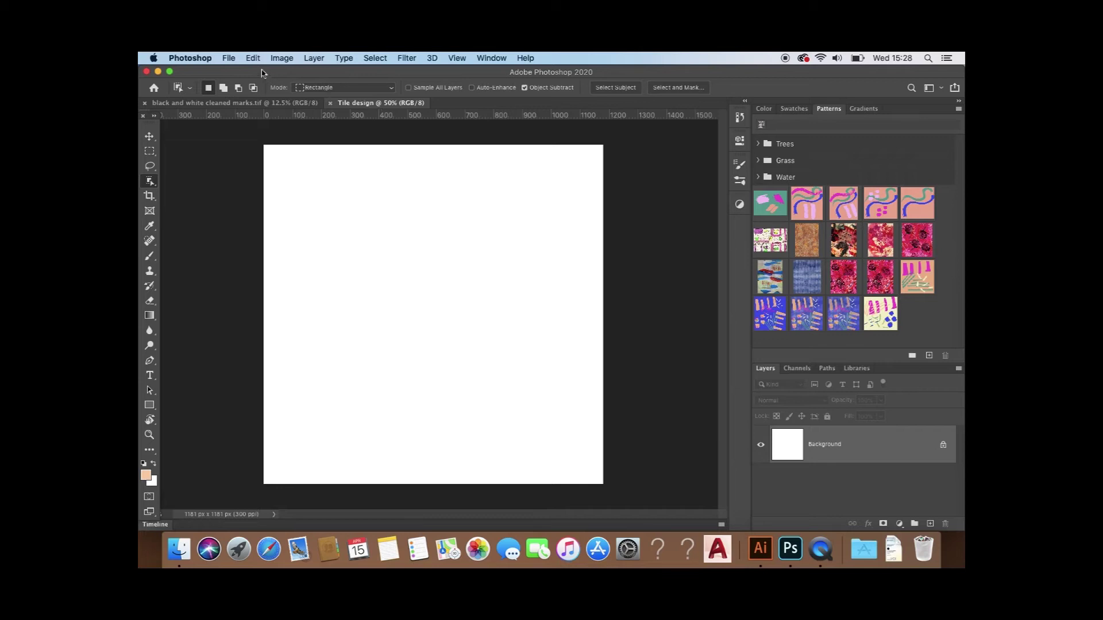
{"action": "left_click", "coordinate": [255, 60]}
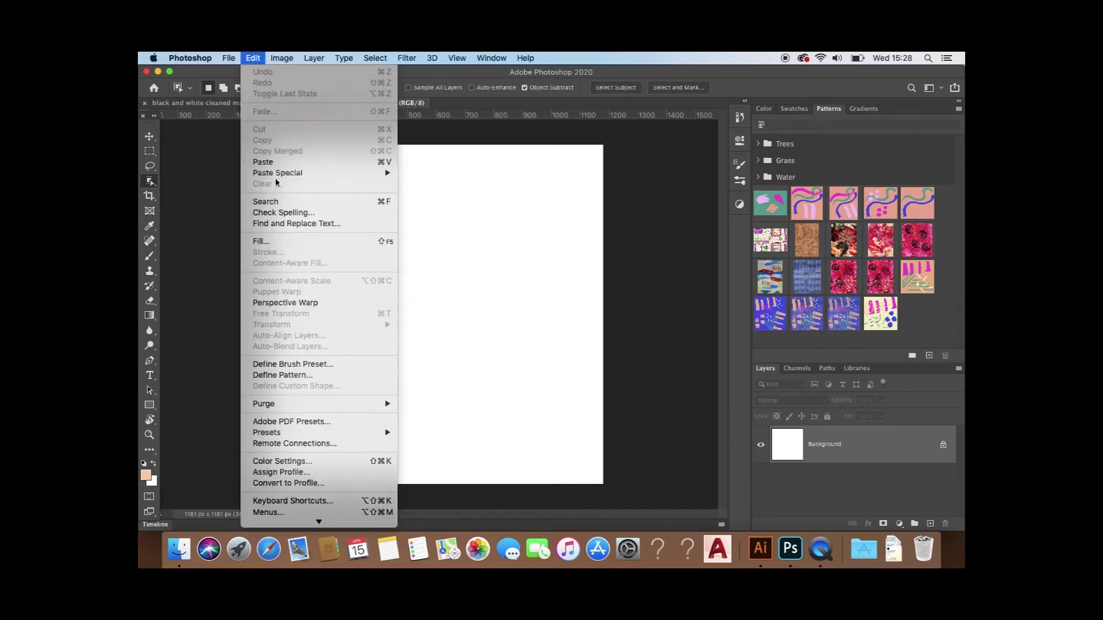
{"action": "mouse_move", "coordinate": [276, 177]}
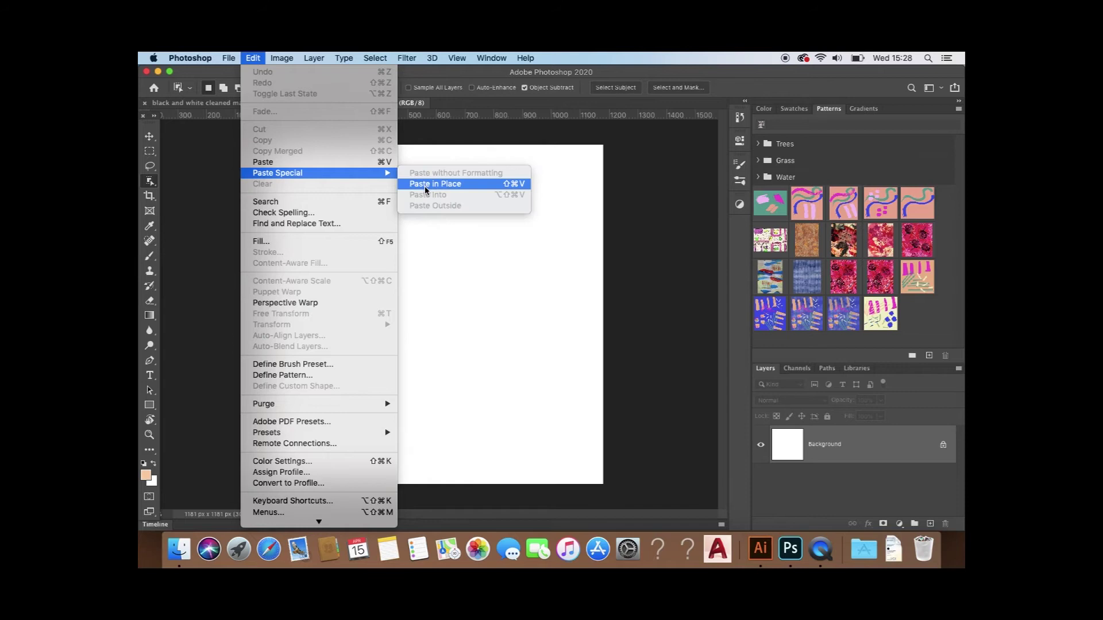
{"action": "left_click", "coordinate": [436, 184]}
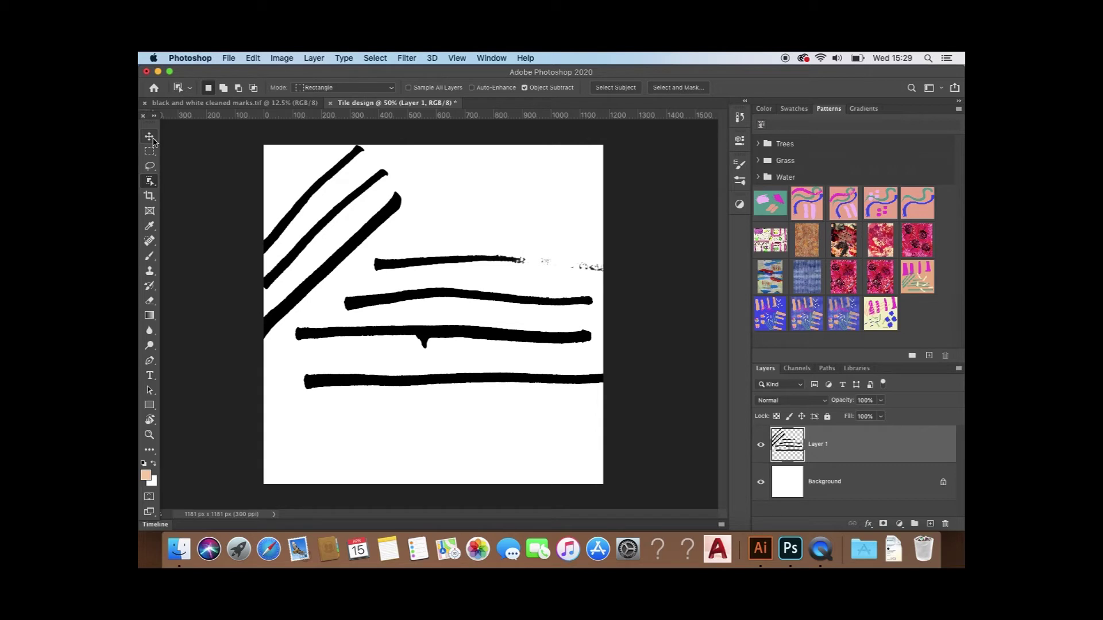
Step: Scale the pasted line marks to about 61.5% and move them to the upper-left area of the tile
{"action": "left_click", "coordinate": [153, 139]}
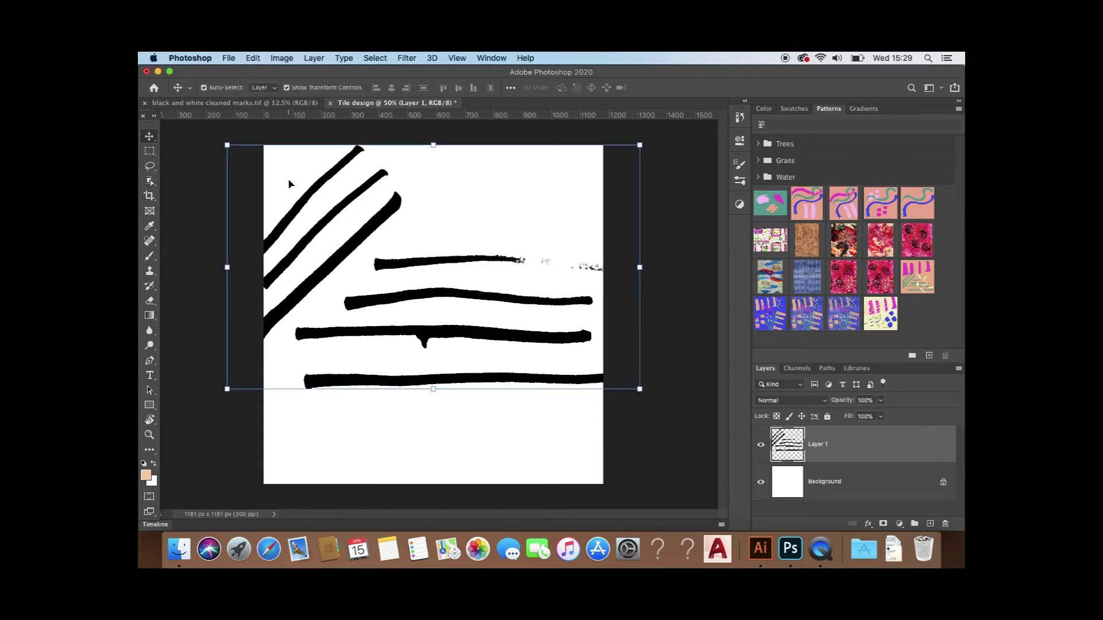
{"action": "left_click_drag", "start_coordinate": [227, 146], "coordinate": [343, 203]}
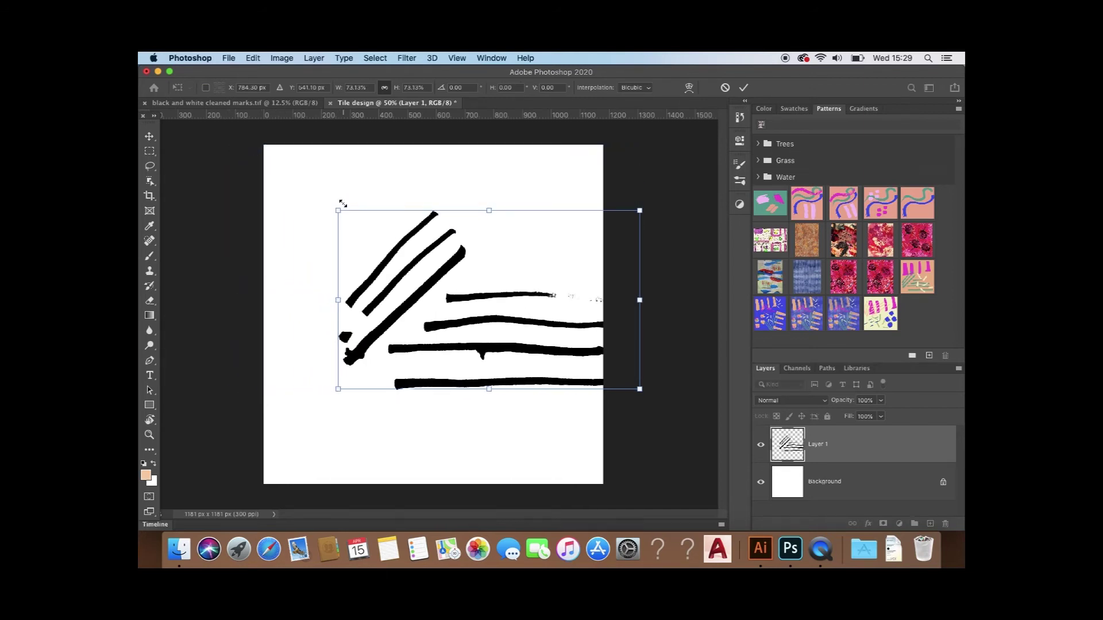
{"action": "left_click_drag", "start_coordinate": [640, 389], "coordinate": [592, 363]}
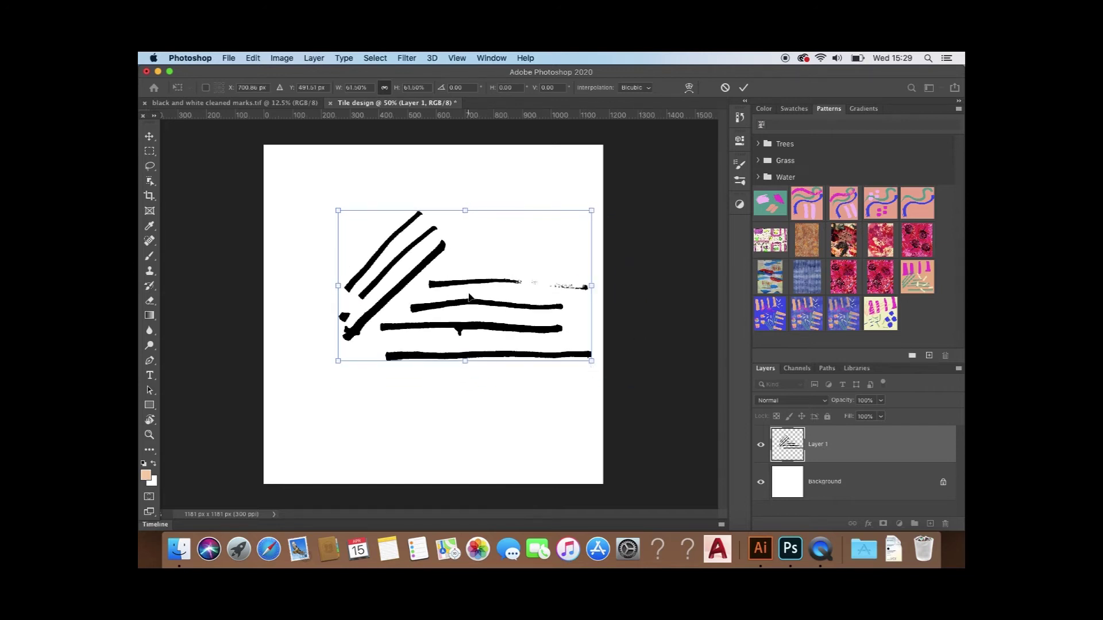
{"action": "left_click_drag", "start_coordinate": [469, 297], "coordinate": [403, 238]}
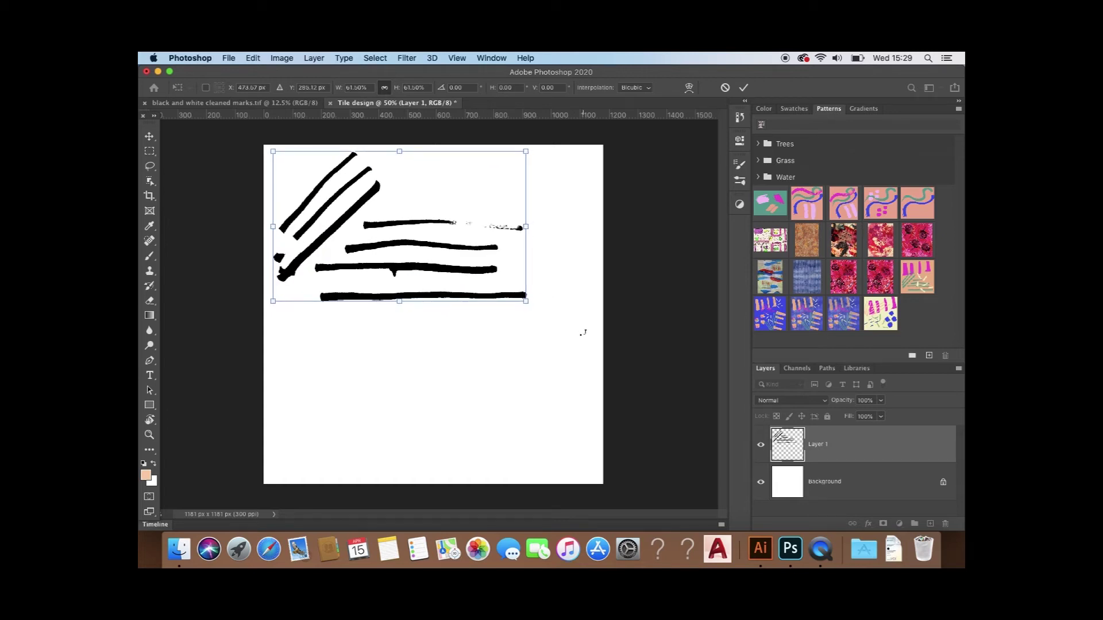
Step: Rotate the line marks about 31° clockwise, enlarge them to about 64%, and apply the transformation
{"action": "left_click_drag", "start_coordinate": [528, 309], "coordinate": [451, 329]}
{"action": "left_click_drag", "start_coordinate": [425, 263], "coordinate": [430, 282]}
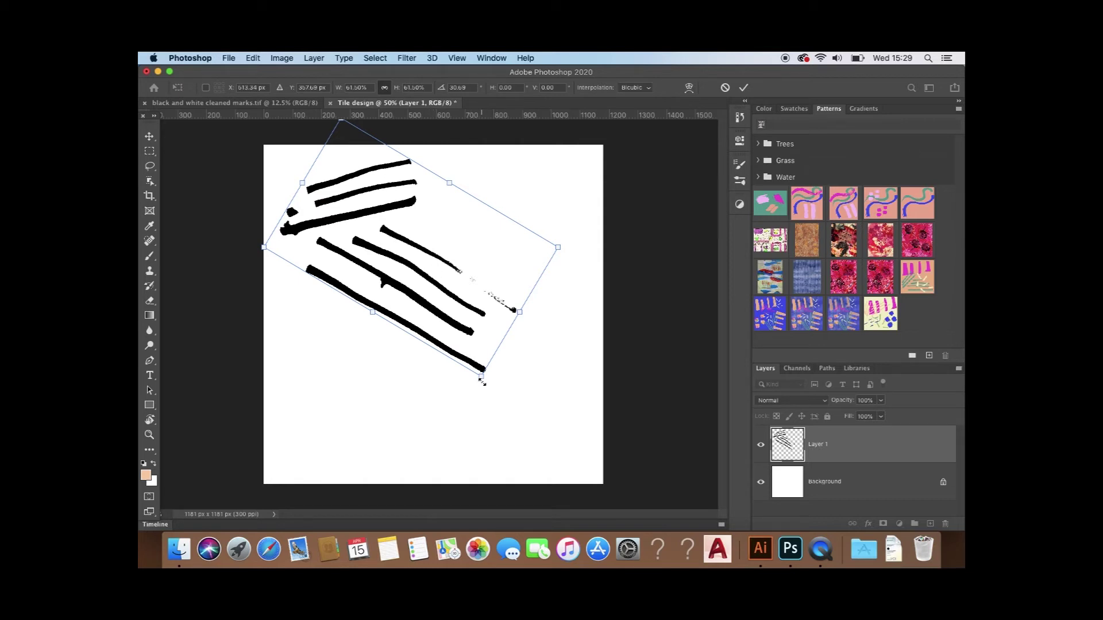
{"action": "left_click_drag", "start_coordinate": [483, 380], "coordinate": [494, 388]}
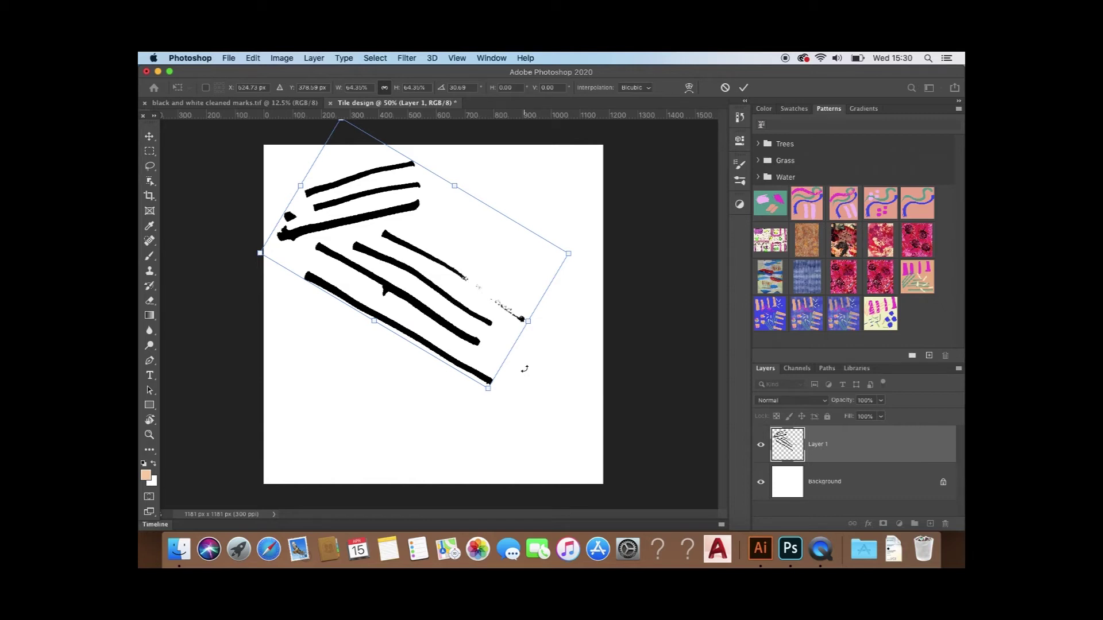
{"action": "key", "text": "Return"}
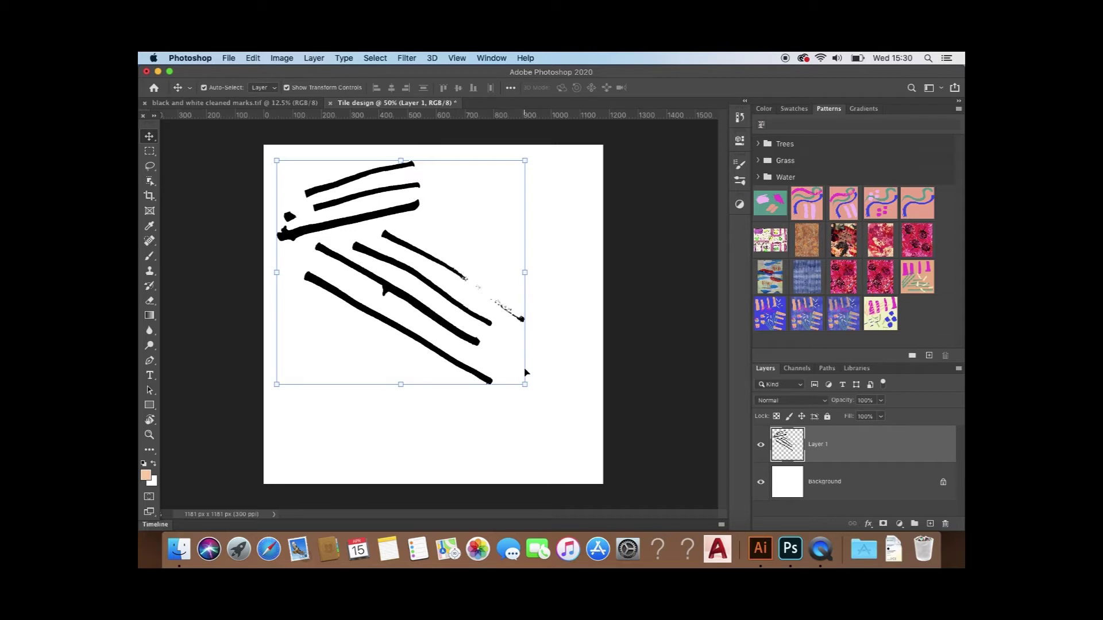
Step: Select the four thick vertical bars in black and white cleaned marks.tif with the Object Selection tool and paste a copy into Tile design
{"action": "left_click", "coordinate": [241, 104]}
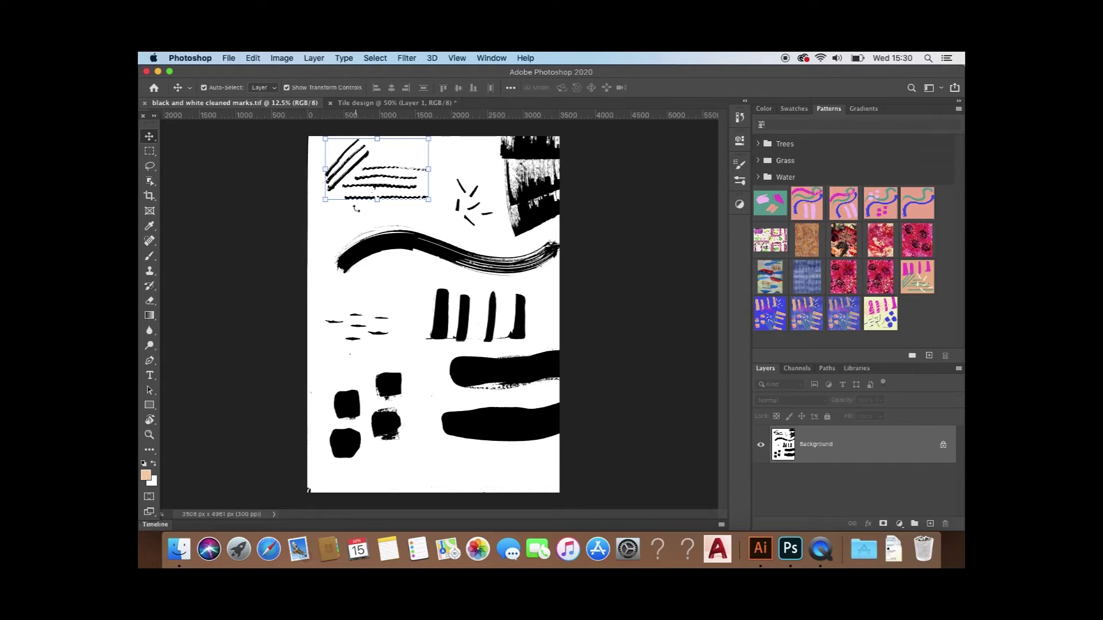
{"action": "key", "text": "Return"}
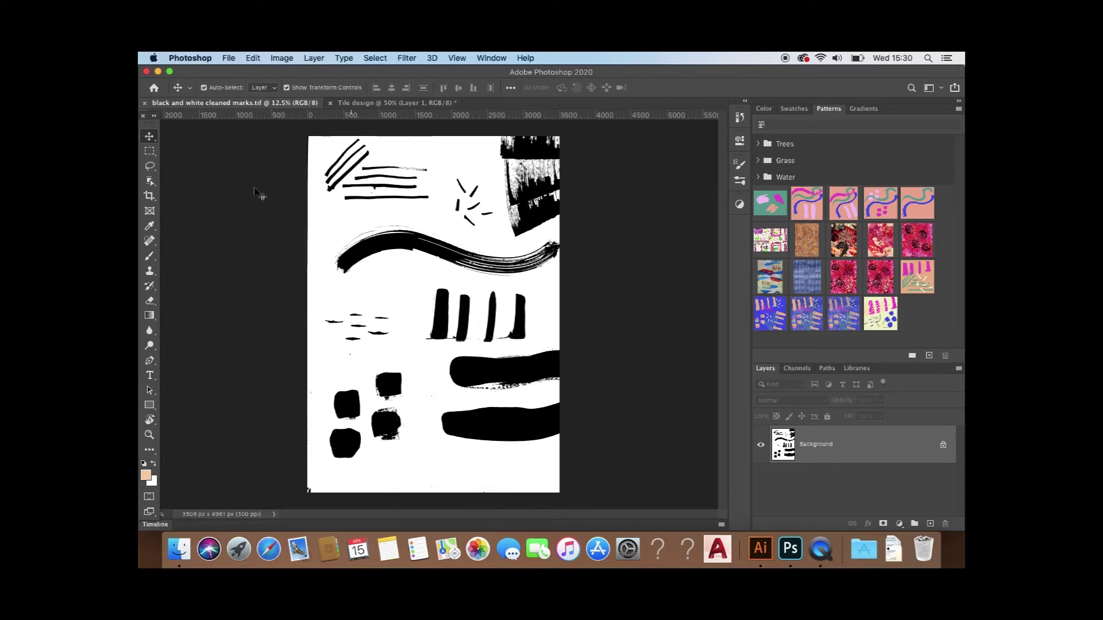
{"action": "left_click", "coordinate": [150, 181]}
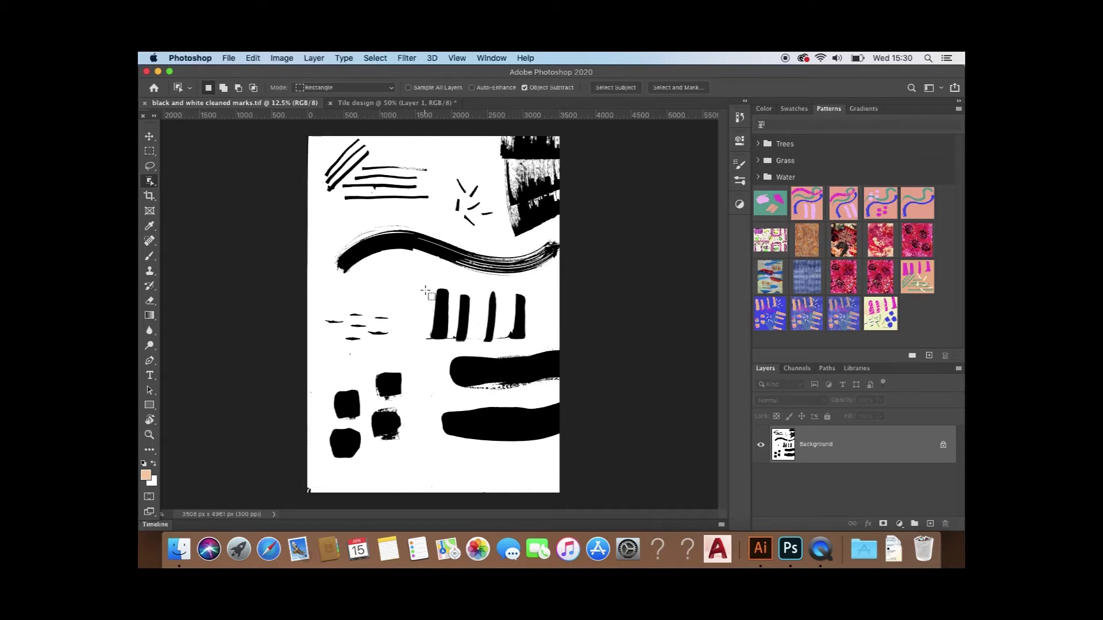
{"action": "mouse_move", "coordinate": [418, 279]}
{"action": "left_mouse_down"}
{"action": "mouse_move", "coordinate": [514, 327]}
{"action": "mouse_move", "coordinate": [535, 350]}
{"action": "left_mouse_up"}
{"action": "left_click", "coordinate": [414, 104]}
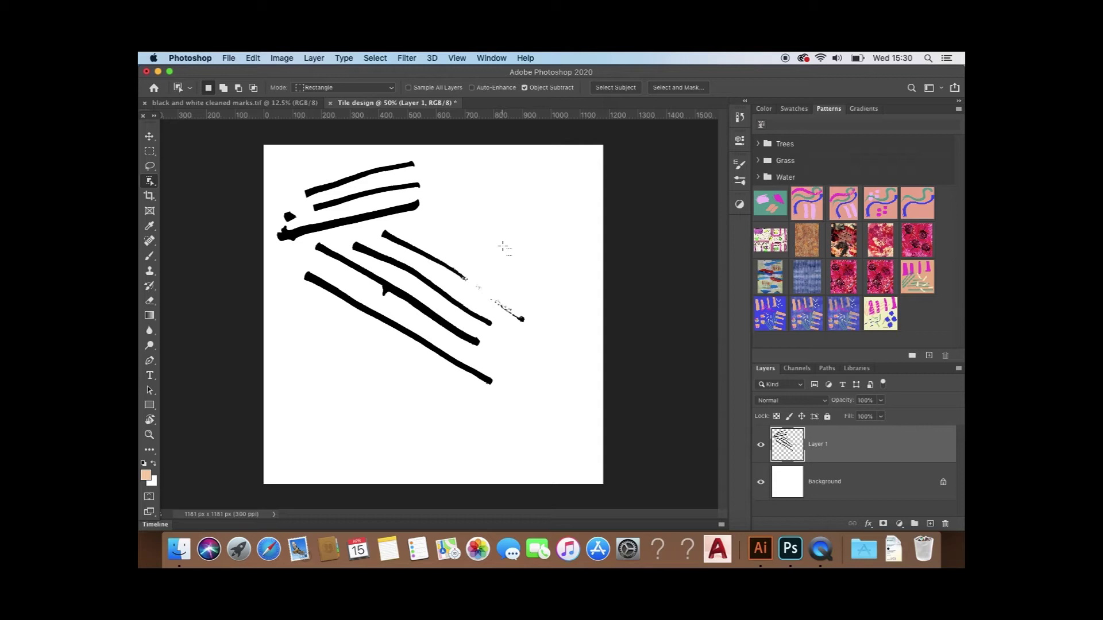
{"action": "key", "text": "super+v"}
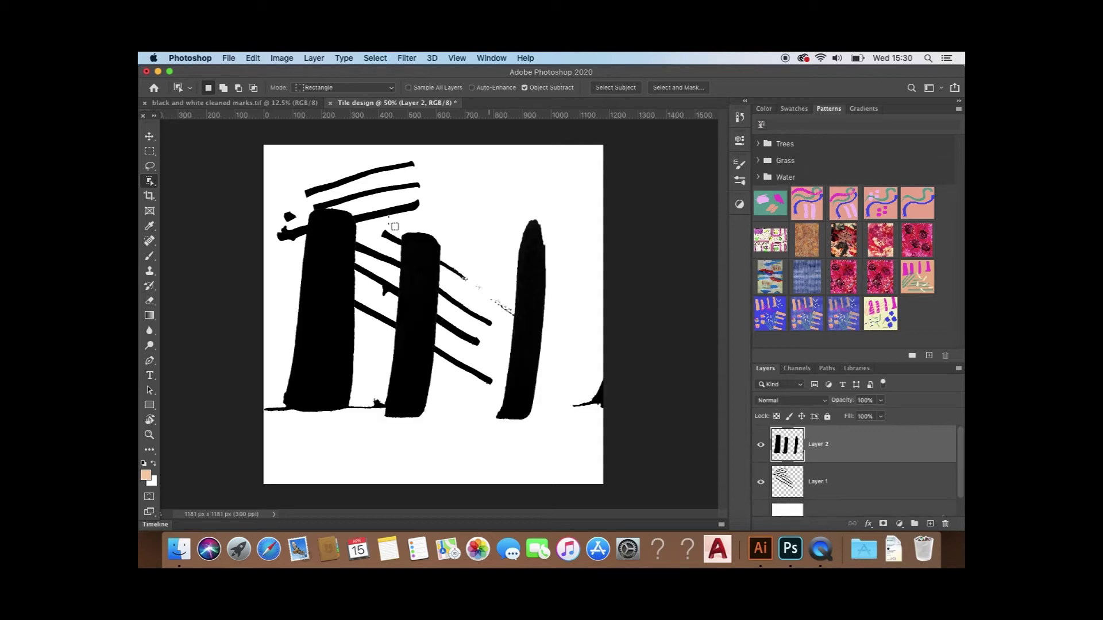
Step: Scale the pasted vertical bars to about 67% and position them along the lower edge of the tile
{"action": "left_click", "coordinate": [150, 138]}
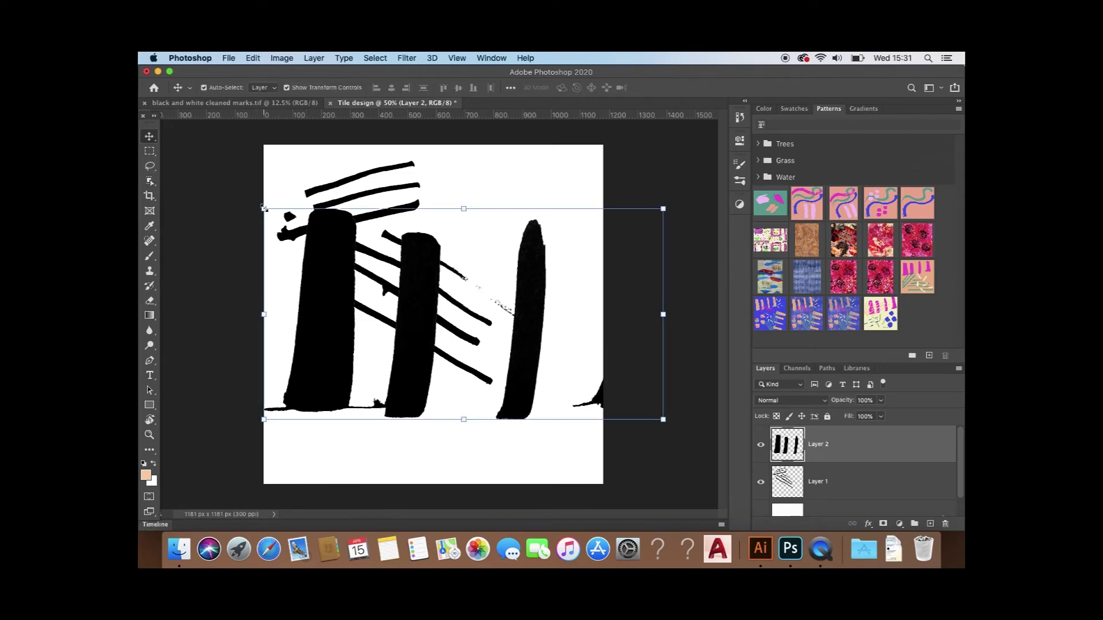
{"action": "left_click_drag", "start_coordinate": [264, 208], "coordinate": [408, 292]}
{"action": "left_click_drag", "start_coordinate": [452, 333], "coordinate": [323, 385]}
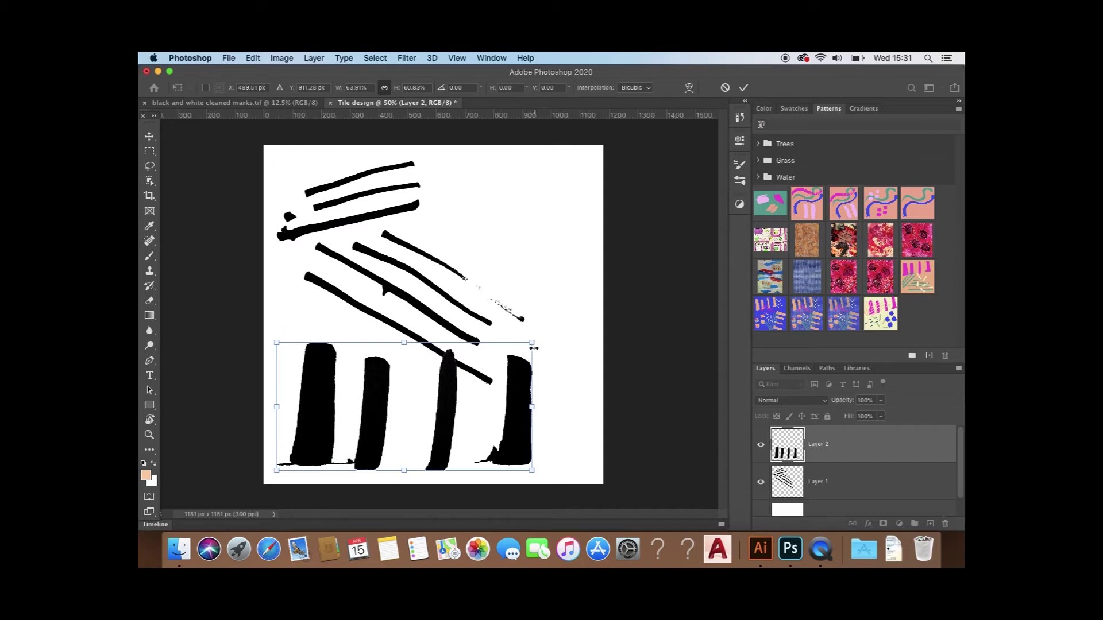
{"action": "mouse_move", "coordinate": [532, 343]}
{"action": "left_mouse_down"}
{"action": "mouse_move", "coordinate": [546, 316]}
{"action": "mouse_move", "coordinate": [545, 331]}
{"action": "left_mouse_up"}
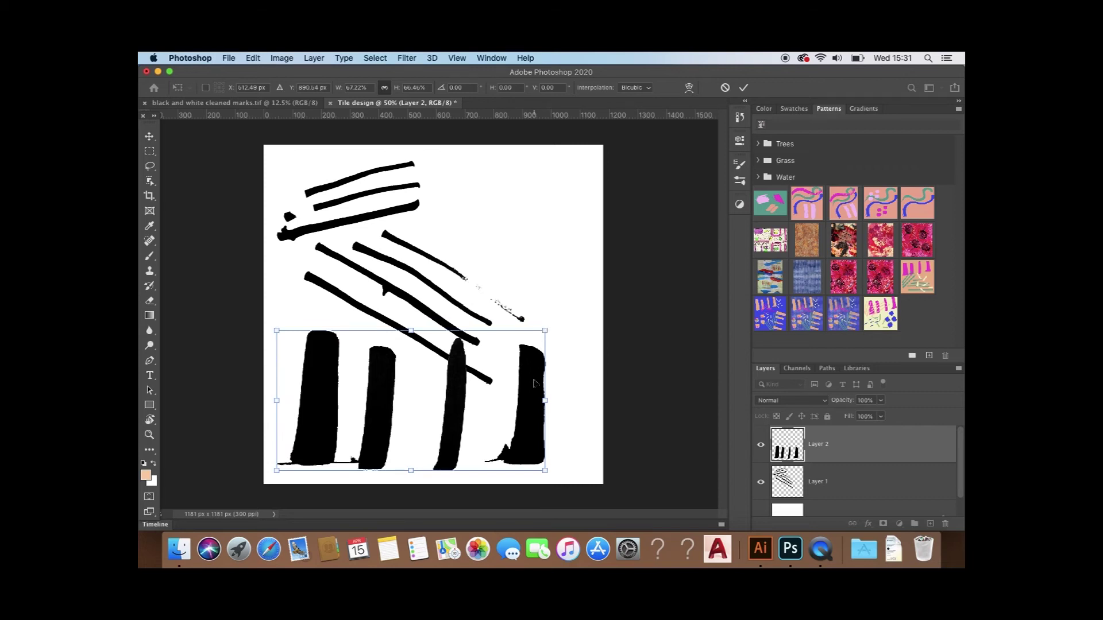
{"action": "mouse_move", "coordinate": [534, 384]}
{"action": "left_mouse_down"}
{"action": "mouse_move", "coordinate": [530, 396]}
{"action": "mouse_move", "coordinate": [535, 386]}
{"action": "left_mouse_up"}
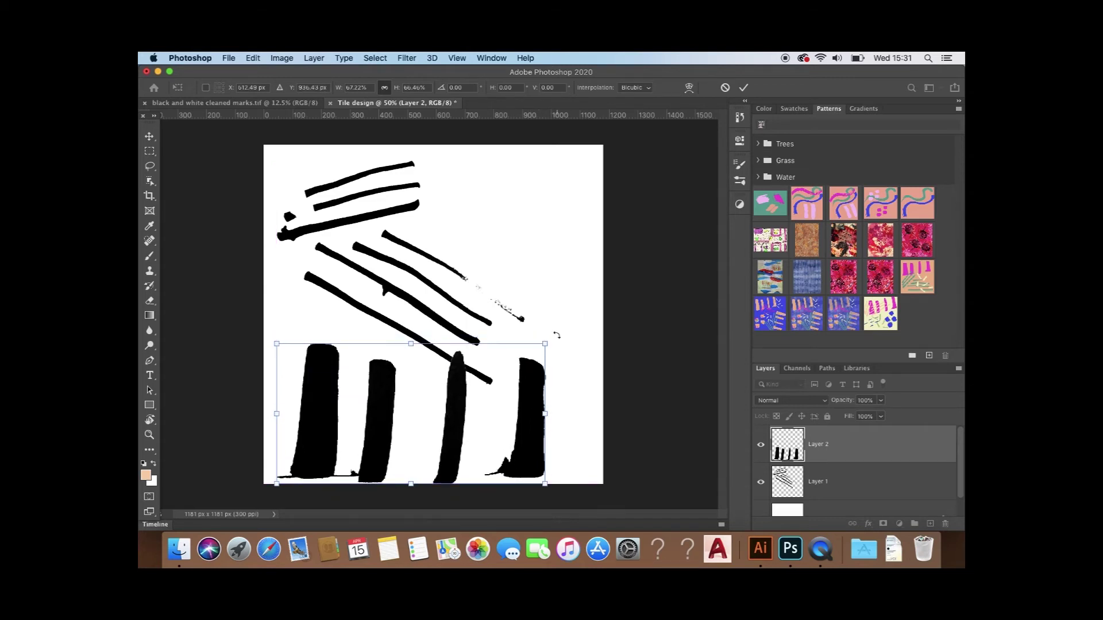
Step: Rotate the vertical bars about 5° counter-clockwise, shift them slightly up and toward the tile's right side, and apply the transformation
{"action": "mouse_move", "coordinate": [551, 337]}
{"action": "left_mouse_down"}
{"action": "mouse_move", "coordinate": [537, 310]}
{"action": "mouse_move", "coordinate": [549, 326]}
{"action": "left_mouse_up"}
{"action": "left_click_drag", "start_coordinate": [533, 382], "coordinate": [547, 369]}
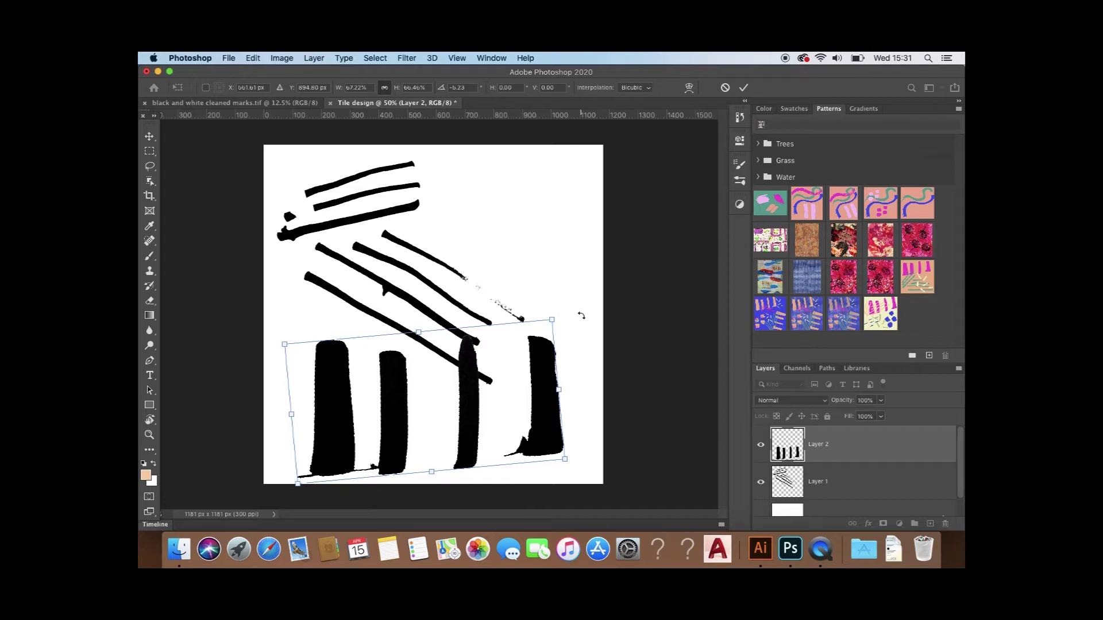
{"action": "key", "text": "Return"}
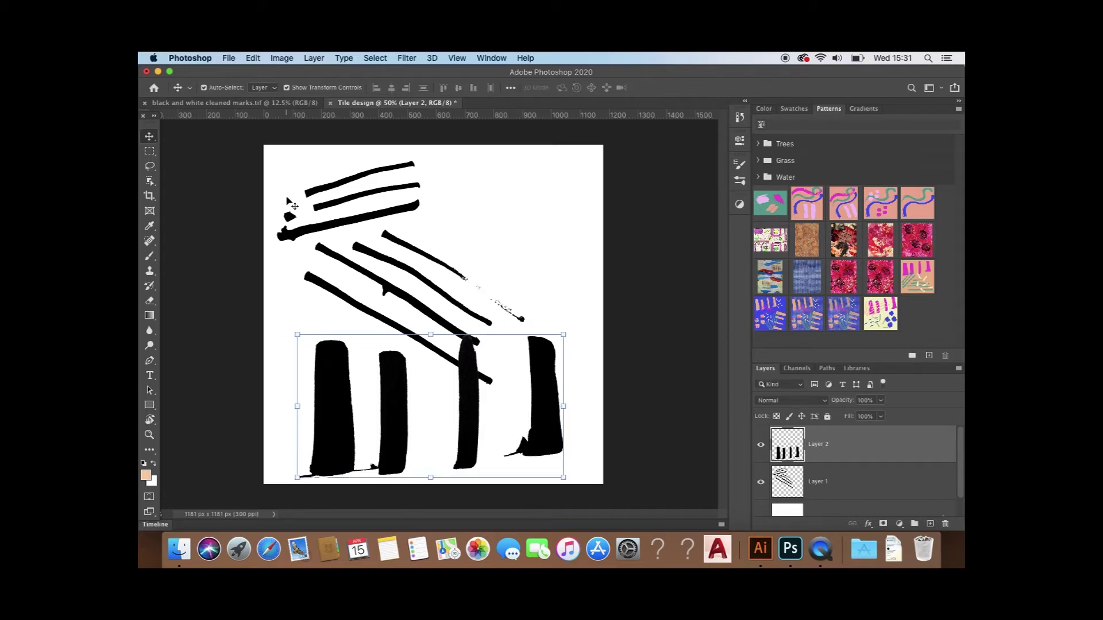
Step: Copy the four rounded square marks from black and white cleaned marks.tif with the Object Selection tool and paste them into Tile design
{"action": "left_click", "coordinate": [256, 104]}
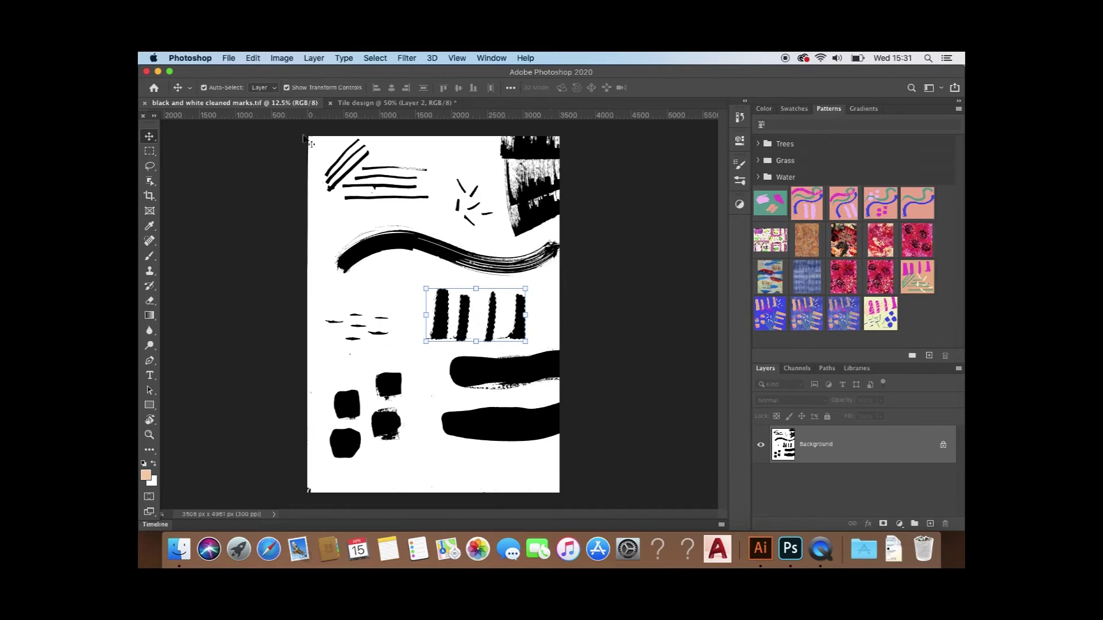
{"action": "key", "text": "super+d"}
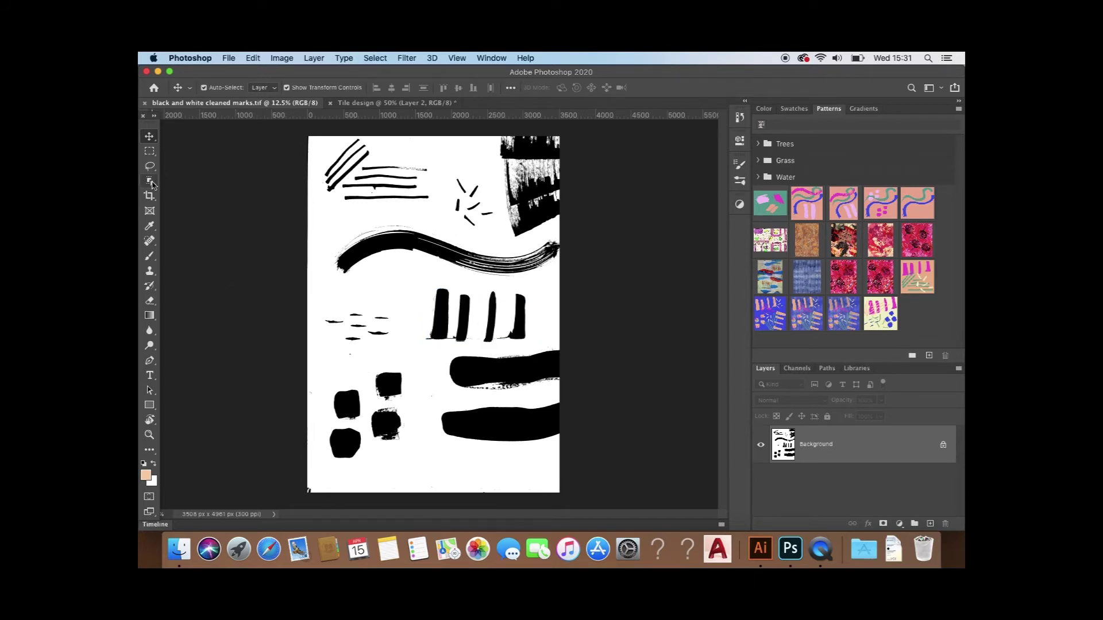
{"action": "left_click", "coordinate": [150, 182]}
{"action": "left_click_drag", "start_coordinate": [323, 362], "coordinate": [415, 472]}
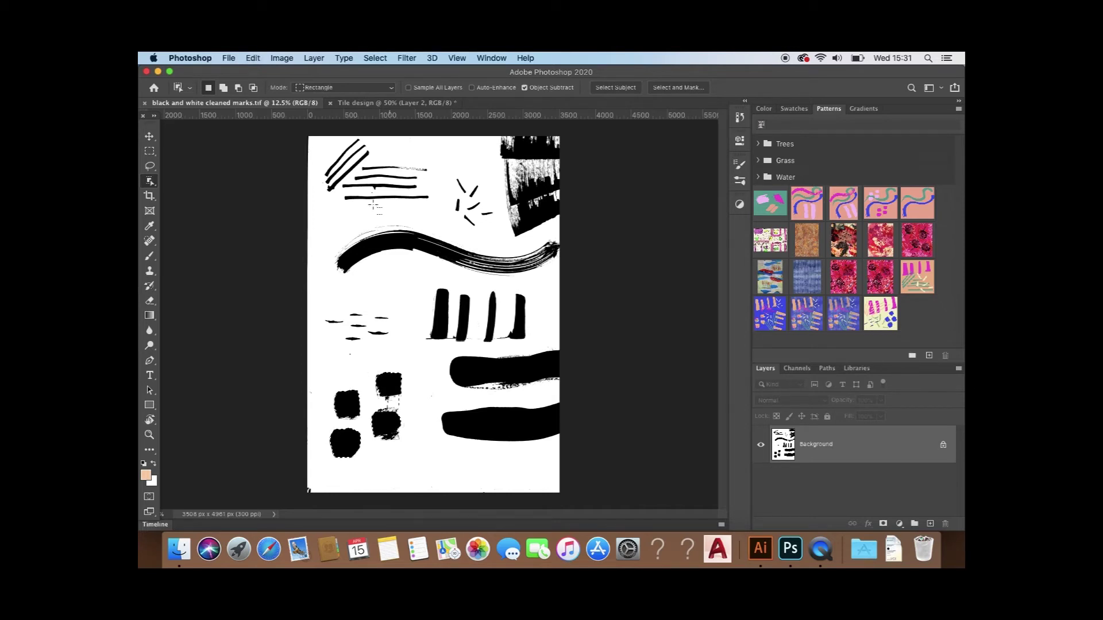
{"action": "left_click", "coordinate": [380, 102]}
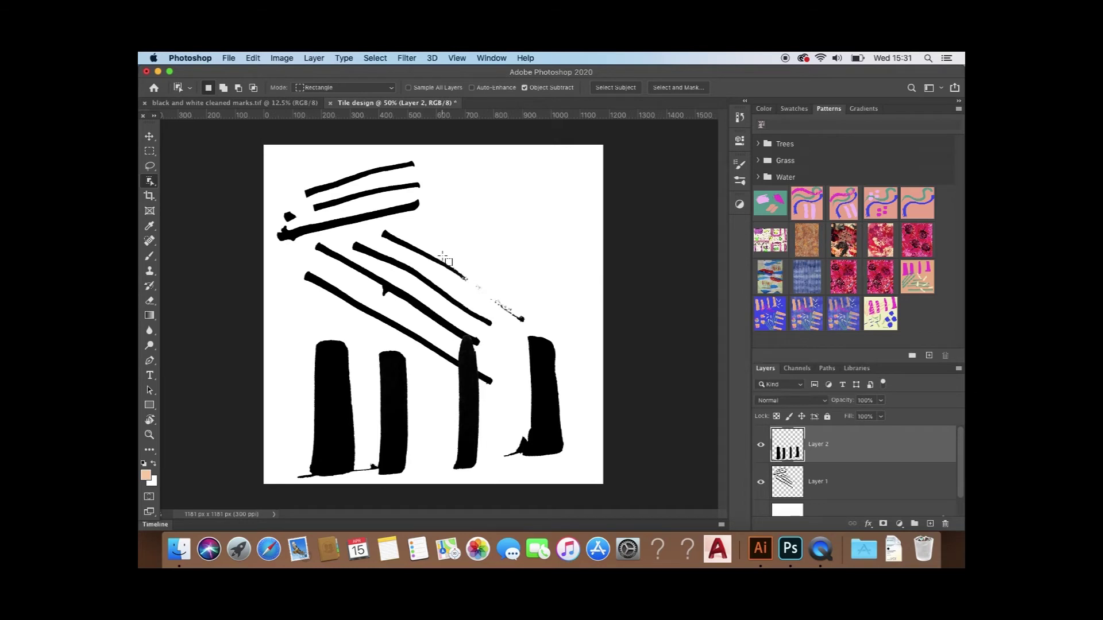
{"action": "key", "text": "super+v"}
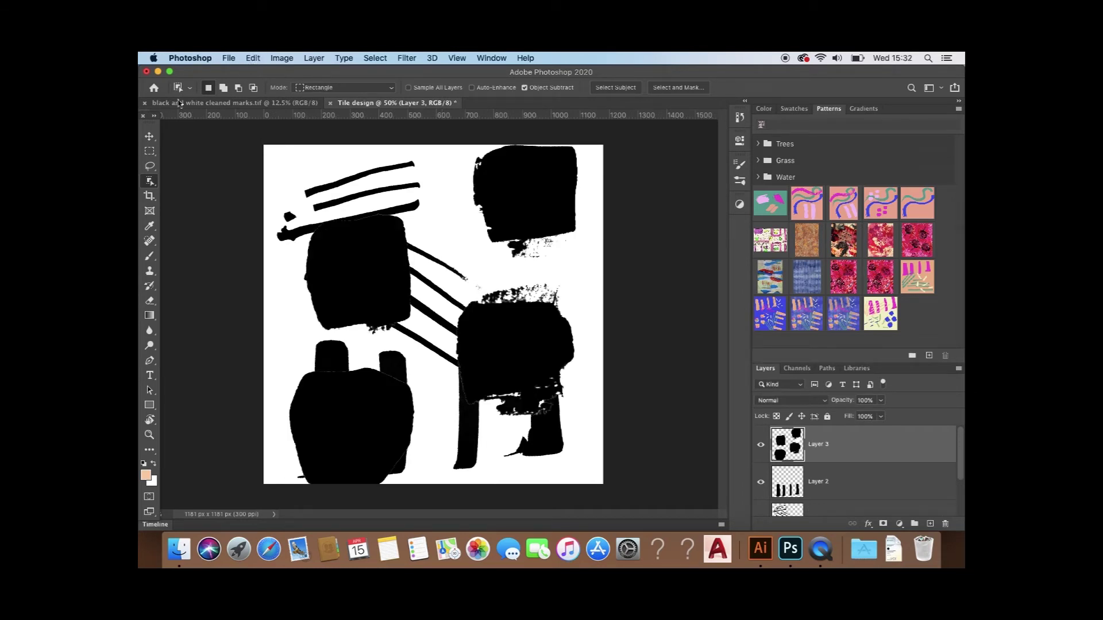
Step: Scale the square marks to about 57% width and 51% height and place them in the tile's upper-right corner
{"action": "left_click", "coordinate": [150, 137]}
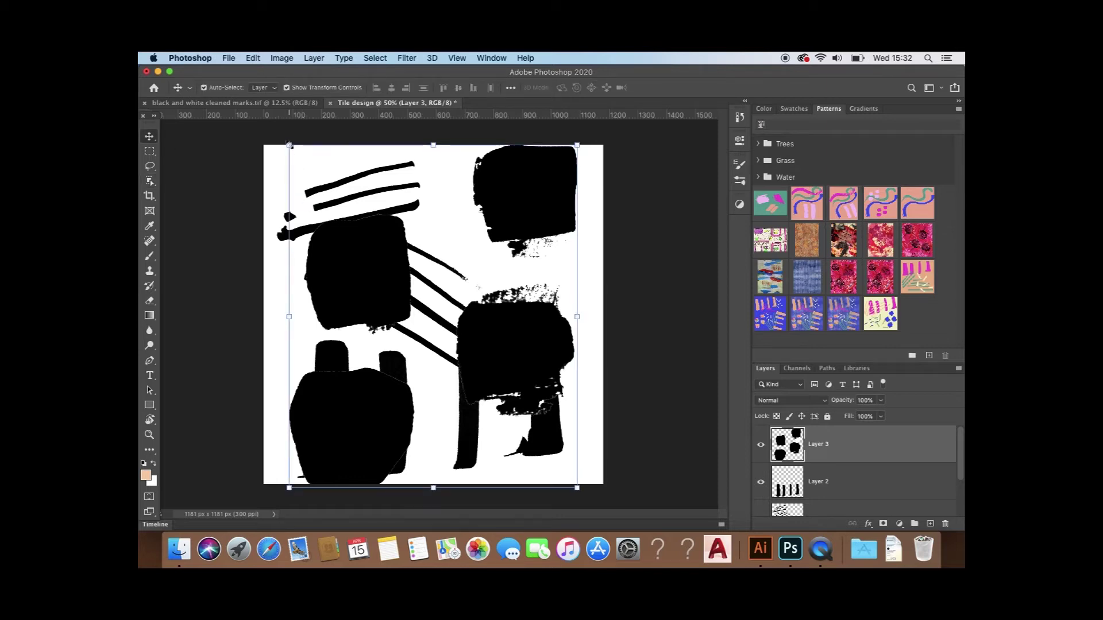
{"action": "left_click_drag", "start_coordinate": [288, 144], "coordinate": [412, 314]}
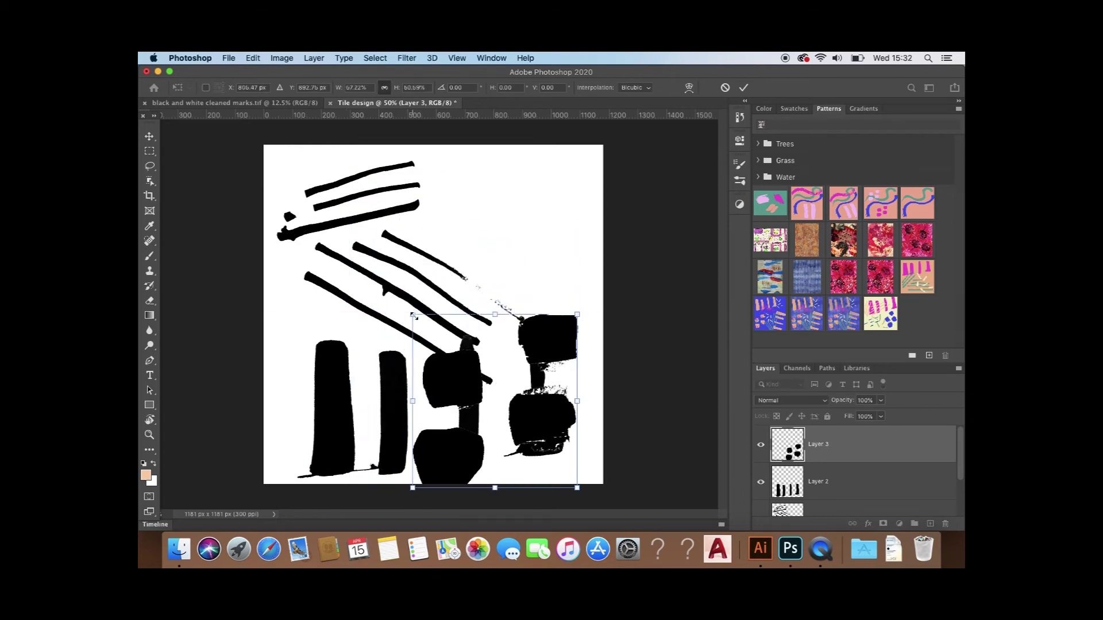
{"action": "left_click_drag", "start_coordinate": [446, 396], "coordinate": [468, 225]}
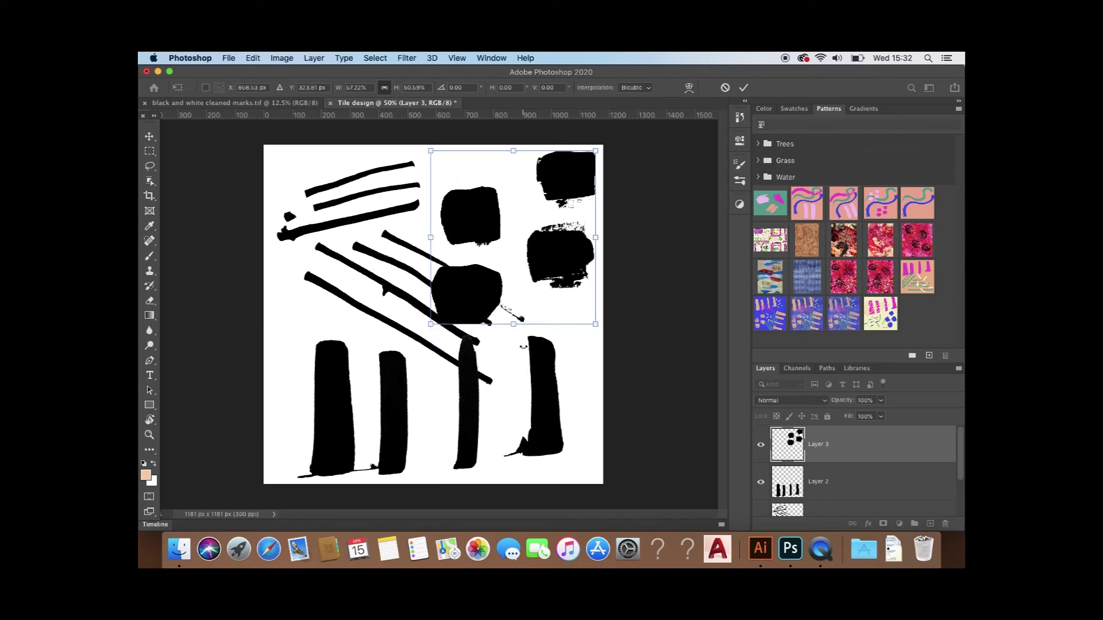
{"action": "key", "text": "Return"}
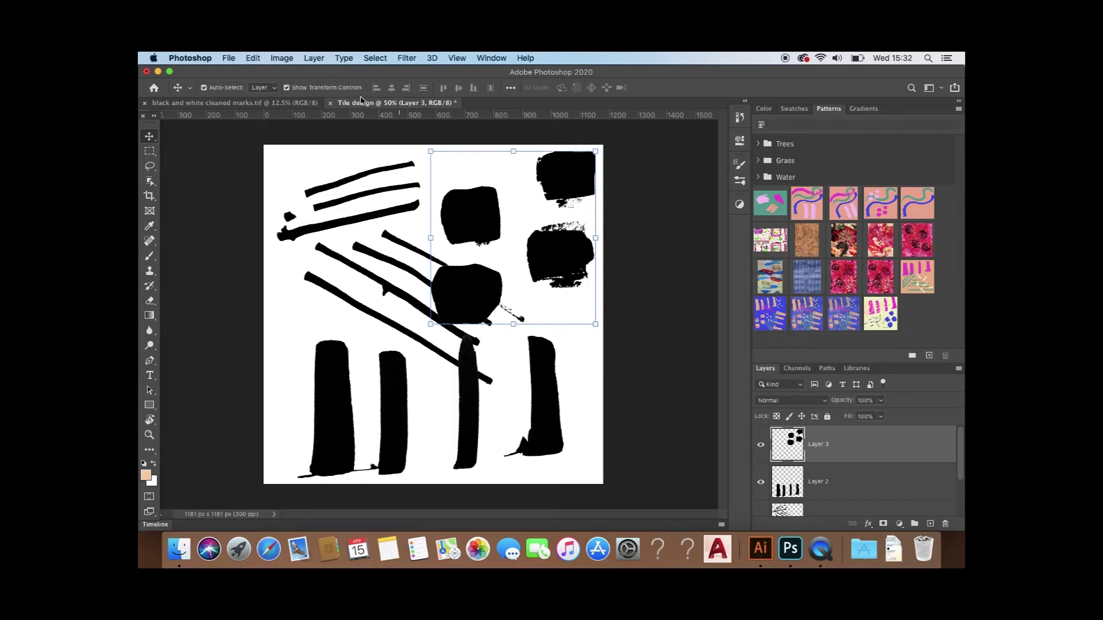
Step: Copy the group of short scattered dashes from black and white cleaned marks.tif with the Object Selection tool and paste it into Tile design
{"action": "left_click", "coordinate": [266, 106]}
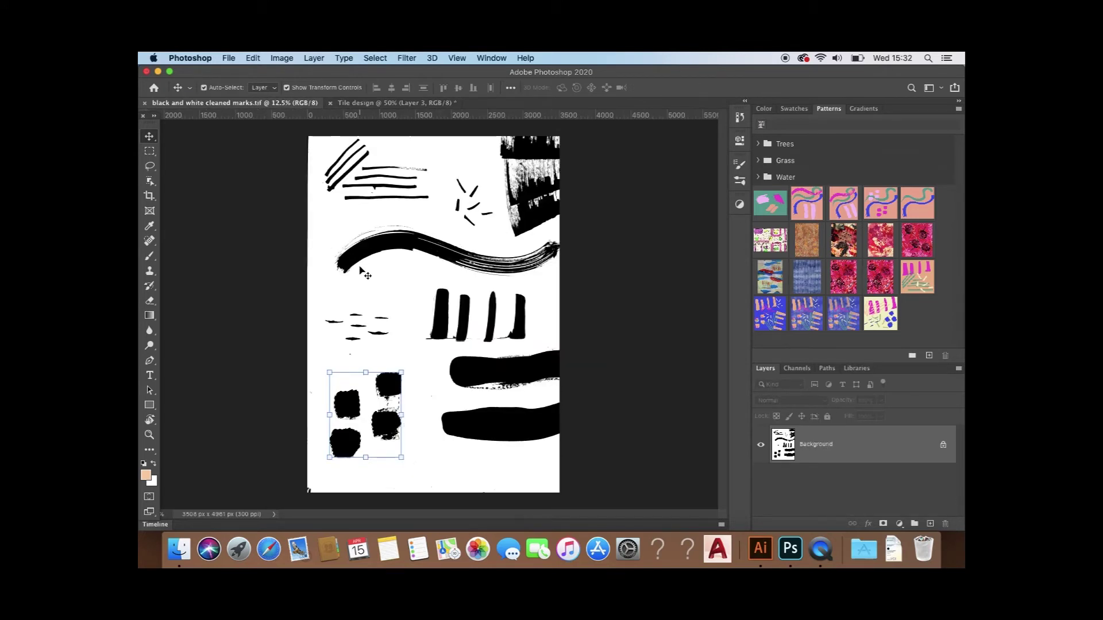
{"action": "key", "text": "ctrl+d"}
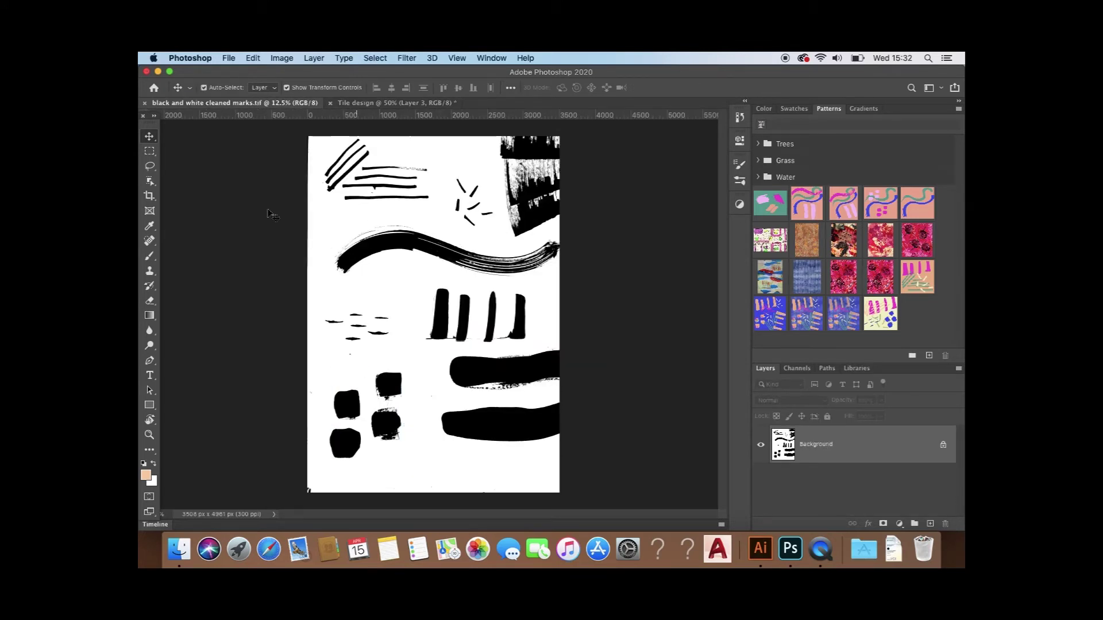
{"action": "left_click", "coordinate": [150, 181]}
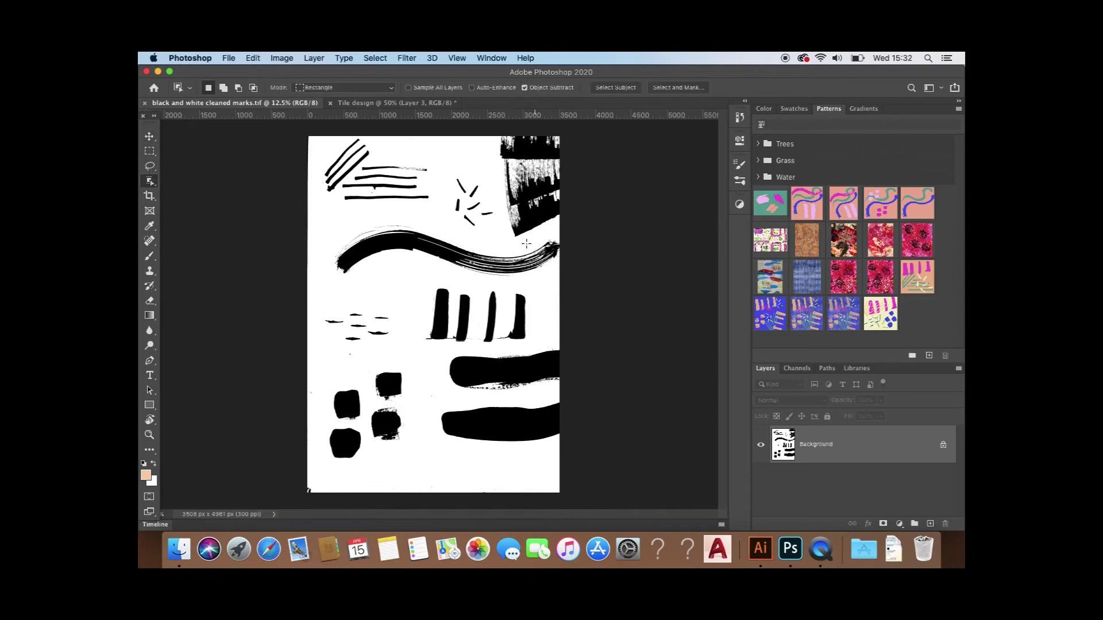
{"action": "left_click_drag", "start_coordinate": [448, 174], "coordinate": [498, 238]}
{"action": "left_click", "coordinate": [401, 104]}
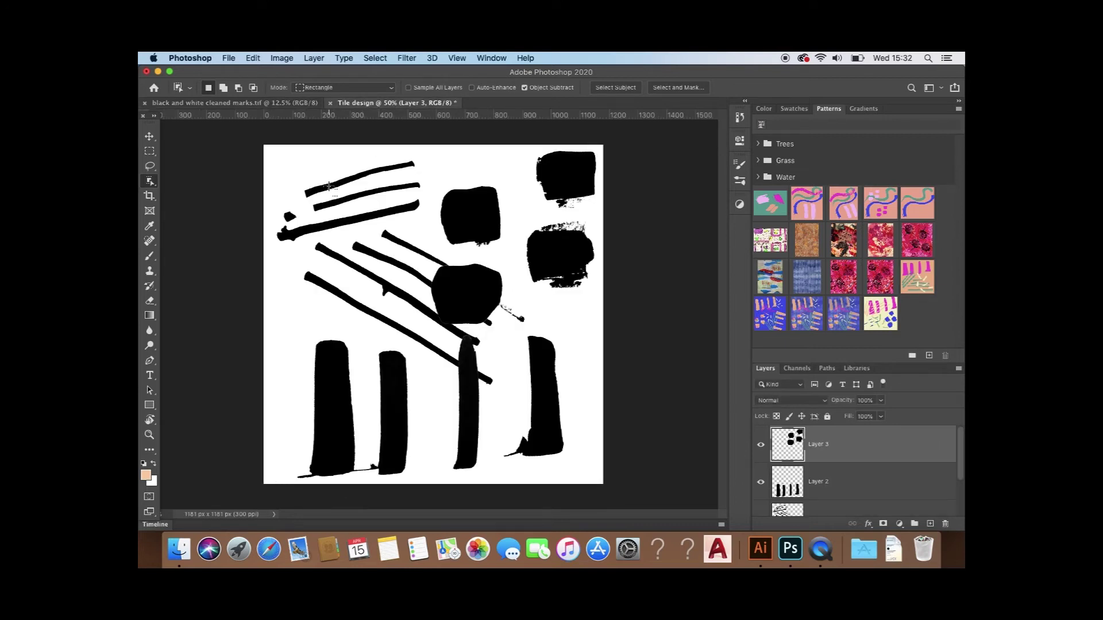
{"action": "key", "text": "ctrl+v"}
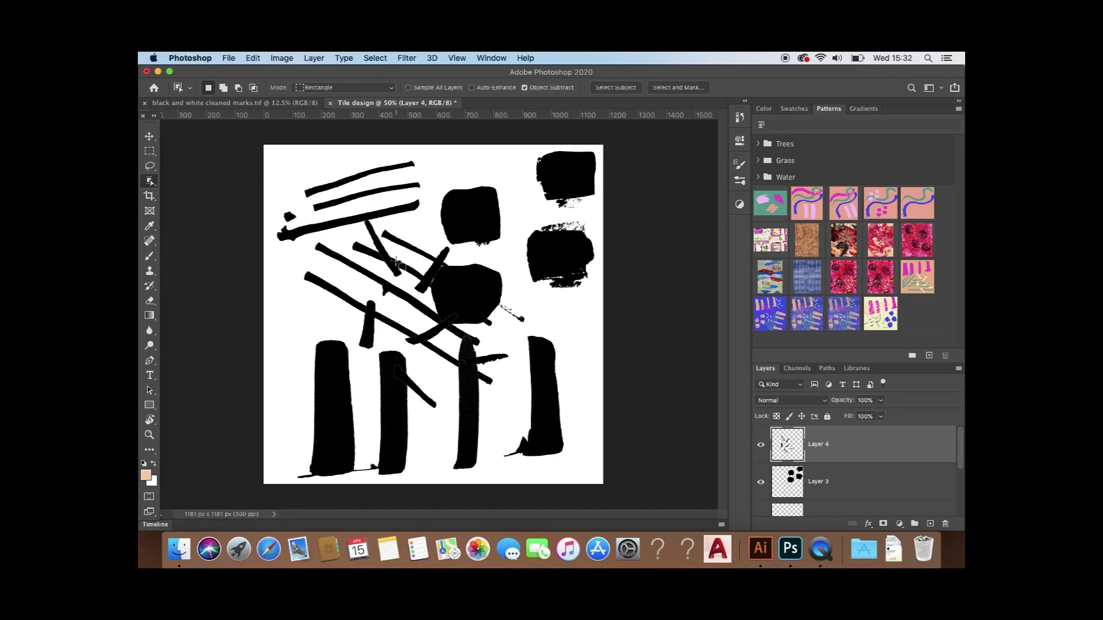
Step: Position the short dashes over the tile's upper-left lines, scaled to 94.6% and rotated about 10° counter-clockwise, and apply the transformation
{"action": "left_click", "coordinate": [149, 137]}
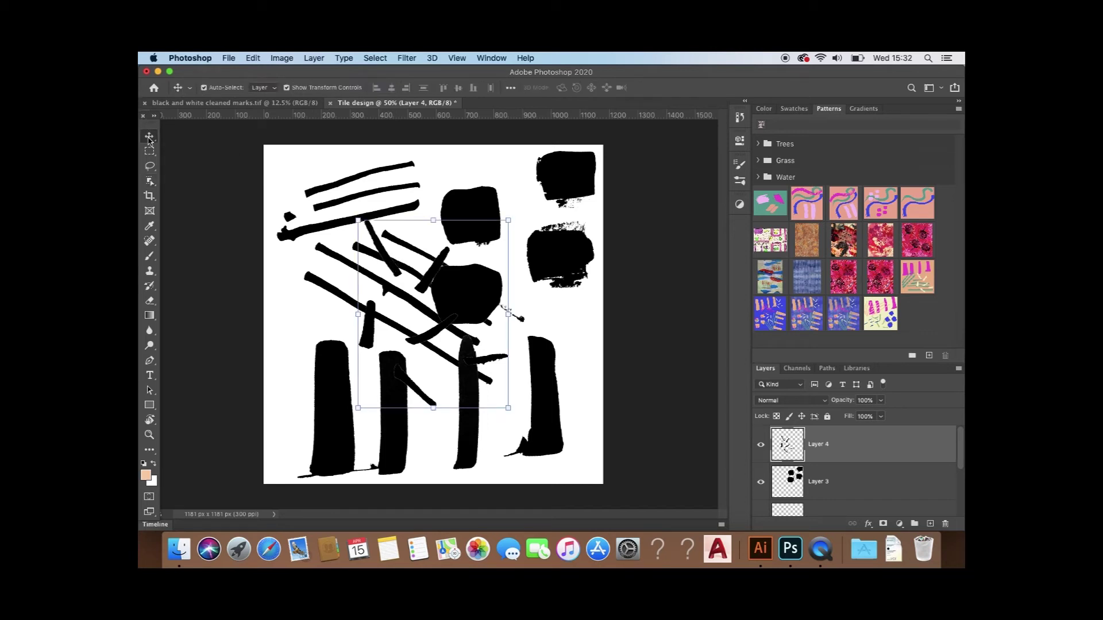
{"action": "mouse_move", "coordinate": [397, 271]}
{"action": "left_mouse_down"}
{"action": "mouse_move", "coordinate": [314, 195]}
{"action": "mouse_move", "coordinate": [294, 199]}
{"action": "mouse_move", "coordinate": [304, 197]}
{"action": "left_mouse_up"}
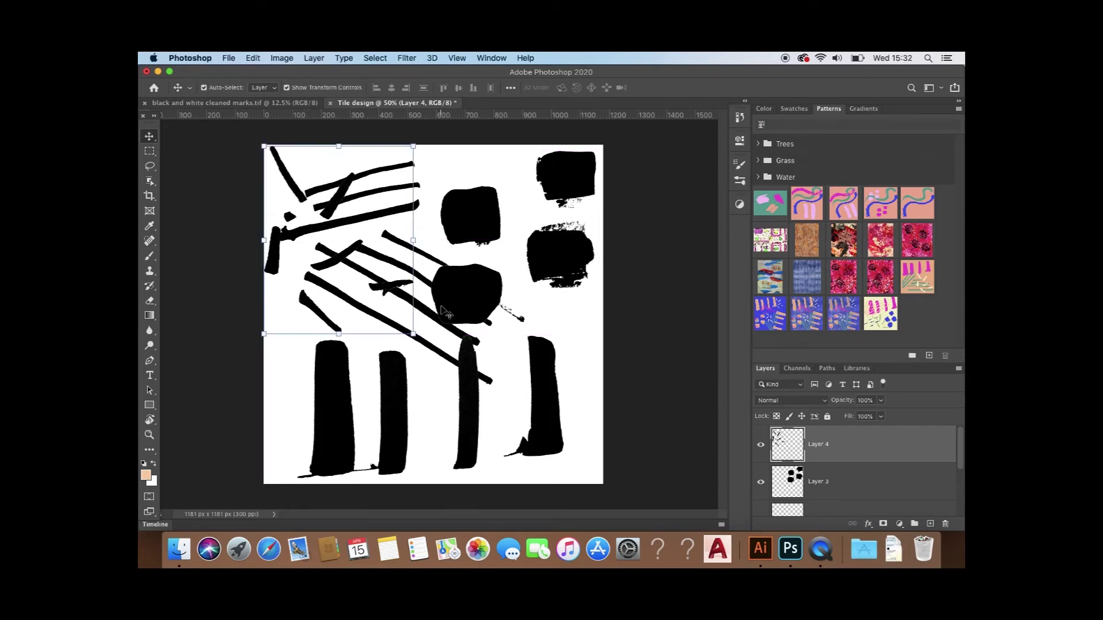
{"action": "left_click_drag", "start_coordinate": [413, 333], "coordinate": [420, 311]}
{"action": "mouse_move", "coordinate": [341, 251]}
{"action": "left_mouse_down"}
{"action": "mouse_move", "coordinate": [350, 263]}
{"action": "mouse_move", "coordinate": [357, 240]}
{"action": "left_mouse_up"}
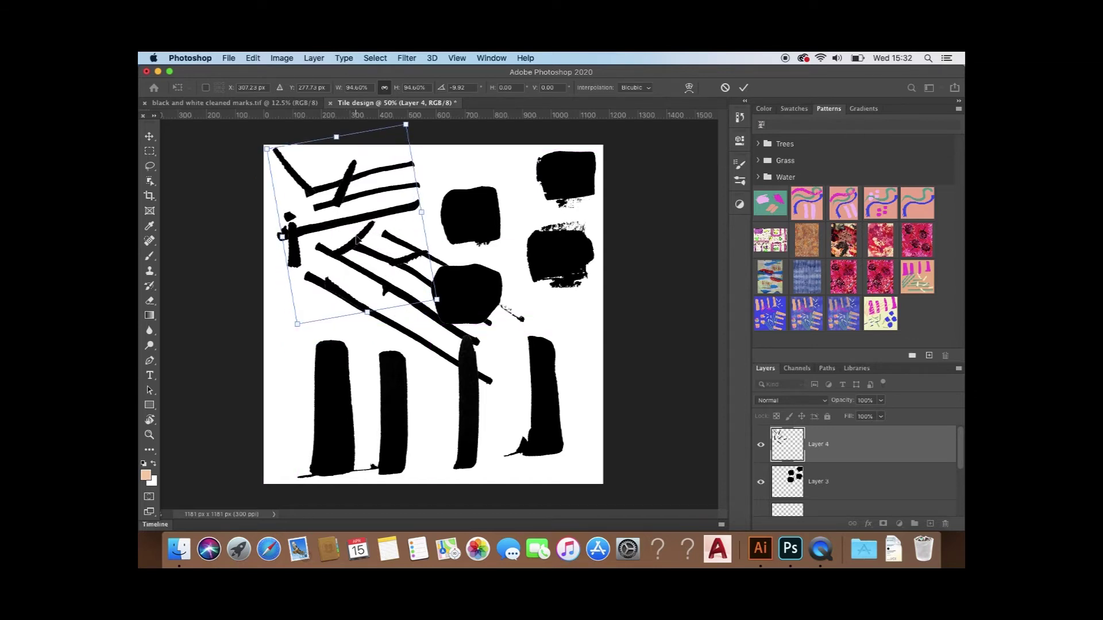
{"action": "key", "text": "Return"}
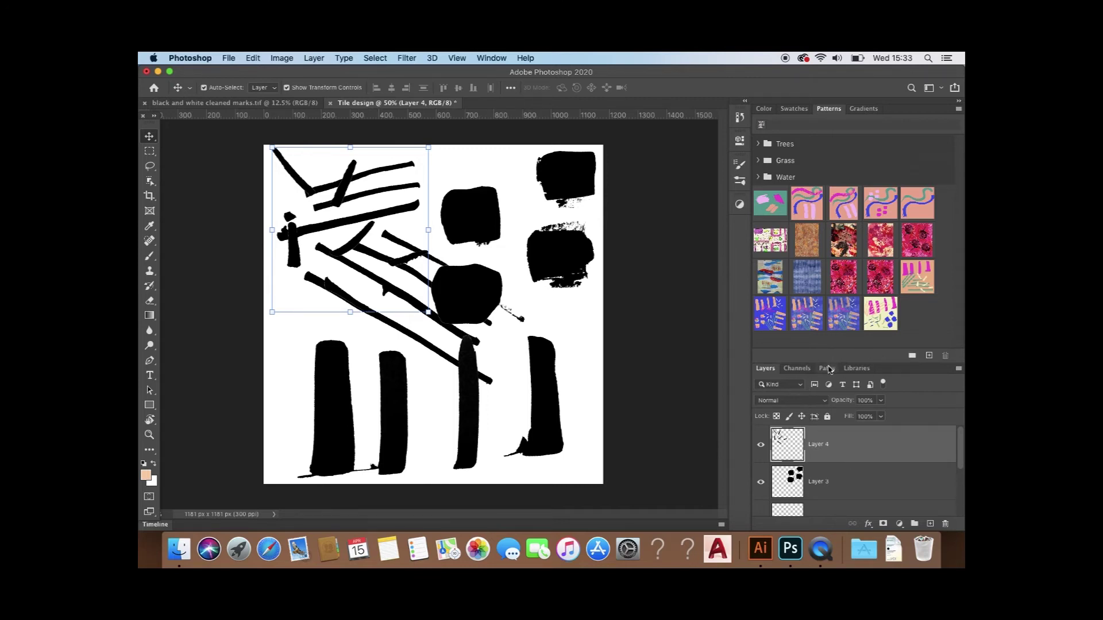
Step: Enlarge the layer list and examine which marks each of Layers 1 to 4 holds, finishing with Layer 4 selected
{"action": "left_click_drag", "start_coordinate": [828, 362], "coordinate": [830, 242]}
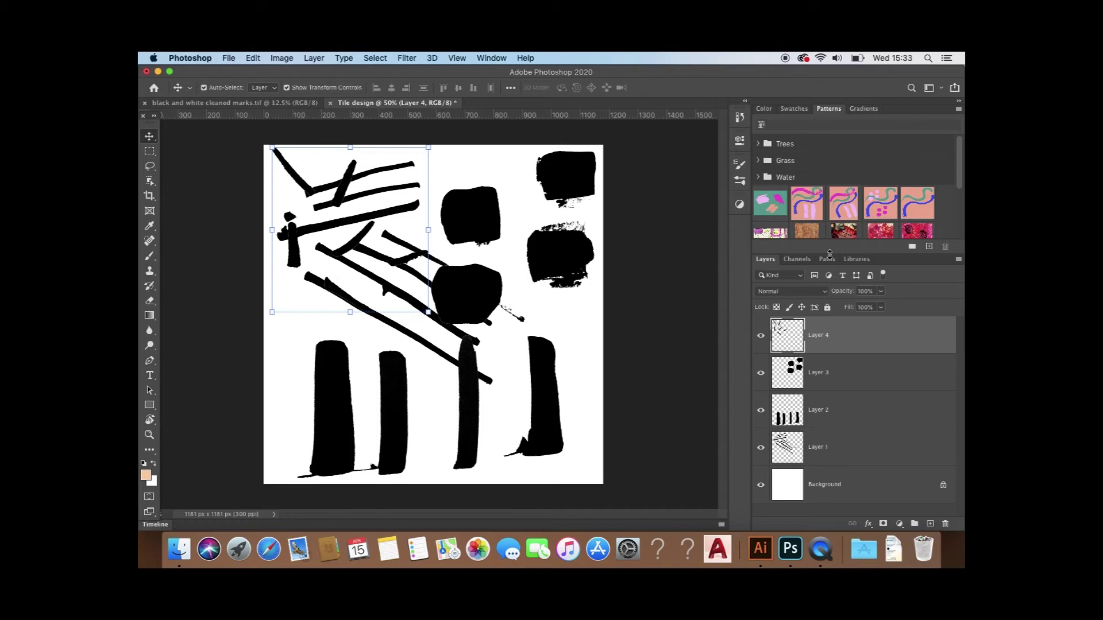
{"action": "left_click_drag", "start_coordinate": [829, 253], "coordinate": [832, 281]}
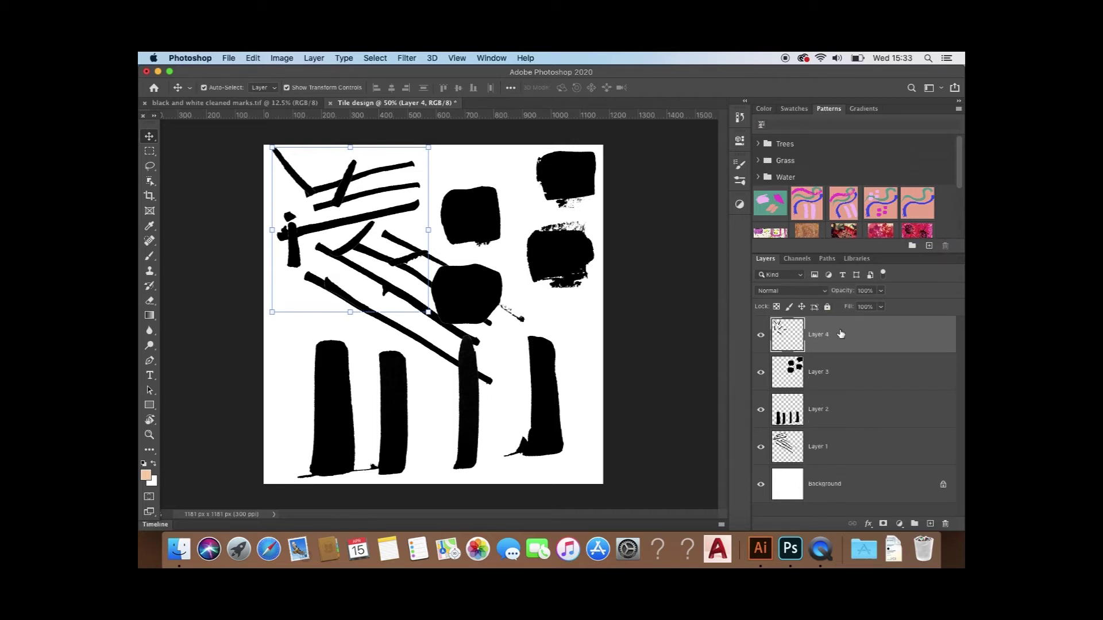
{"action": "left_click", "coordinate": [824, 378]}
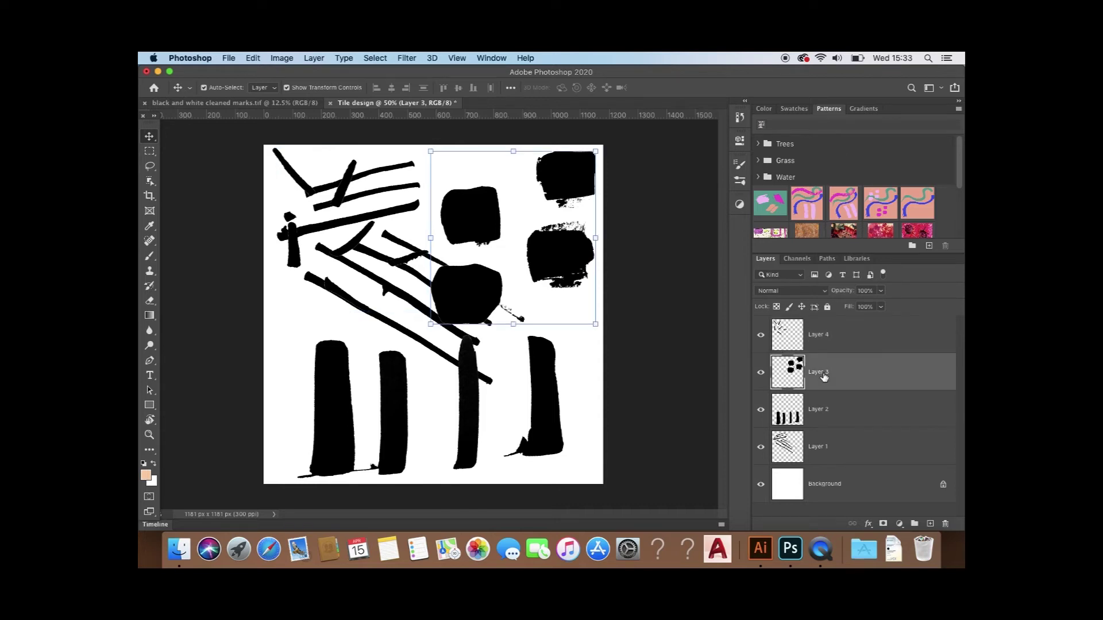
{"action": "left_click", "coordinate": [820, 411]}
{"action": "left_click", "coordinate": [818, 449]}
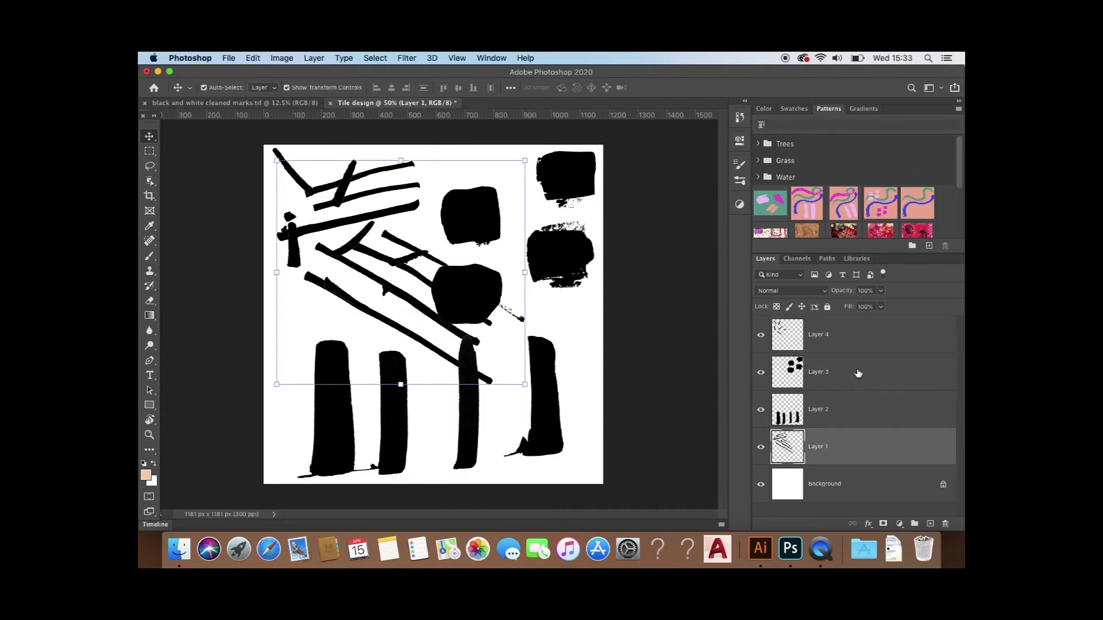
{"action": "left_click", "coordinate": [834, 372]}
{"action": "left_click", "coordinate": [827, 331]}
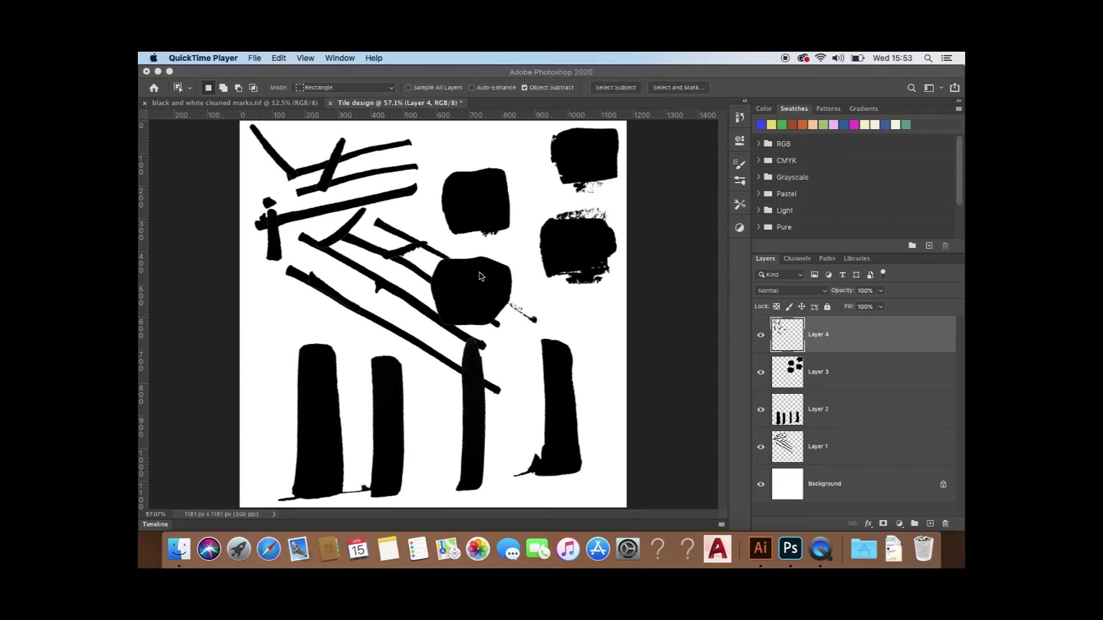
Step: Add a new layer named "Back ground colour" to Tile design and move it directly beneath Layer 1, above the Background layer
{"action": "left_click", "coordinate": [208, 189]}
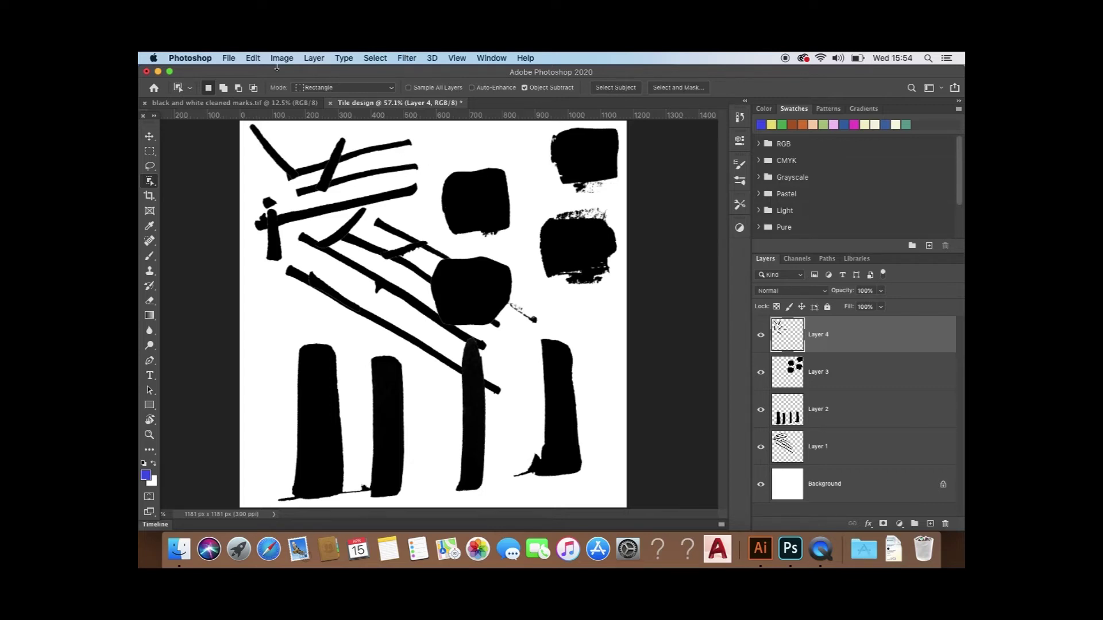
{"action": "left_click", "coordinate": [315, 59]}
{"action": "mouse_move", "coordinate": [318, 72]}
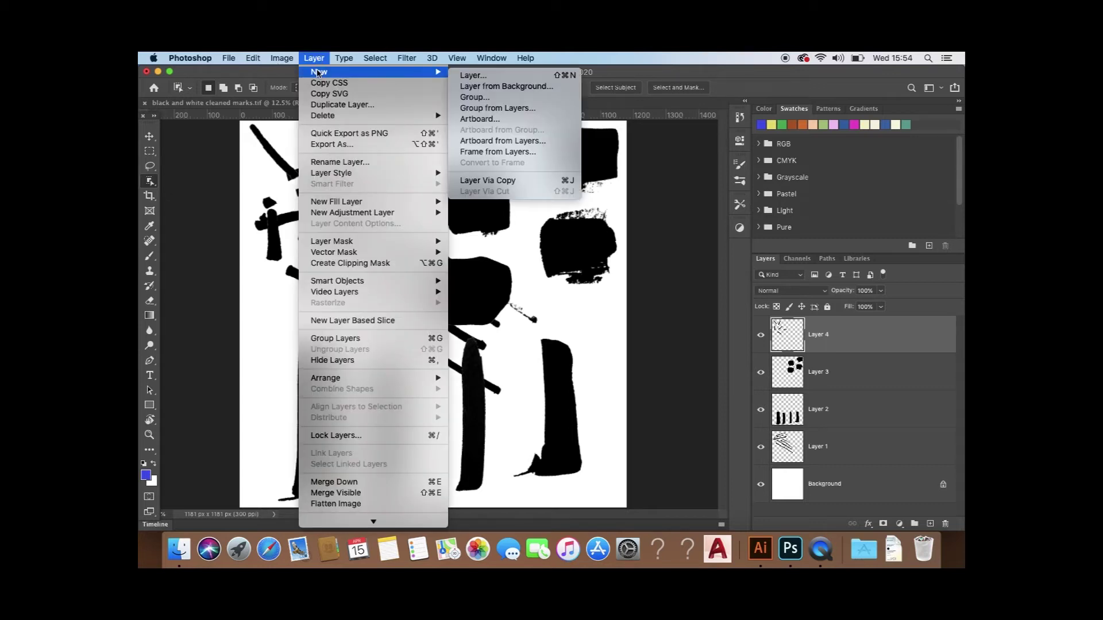
{"action": "left_click", "coordinate": [472, 76]}
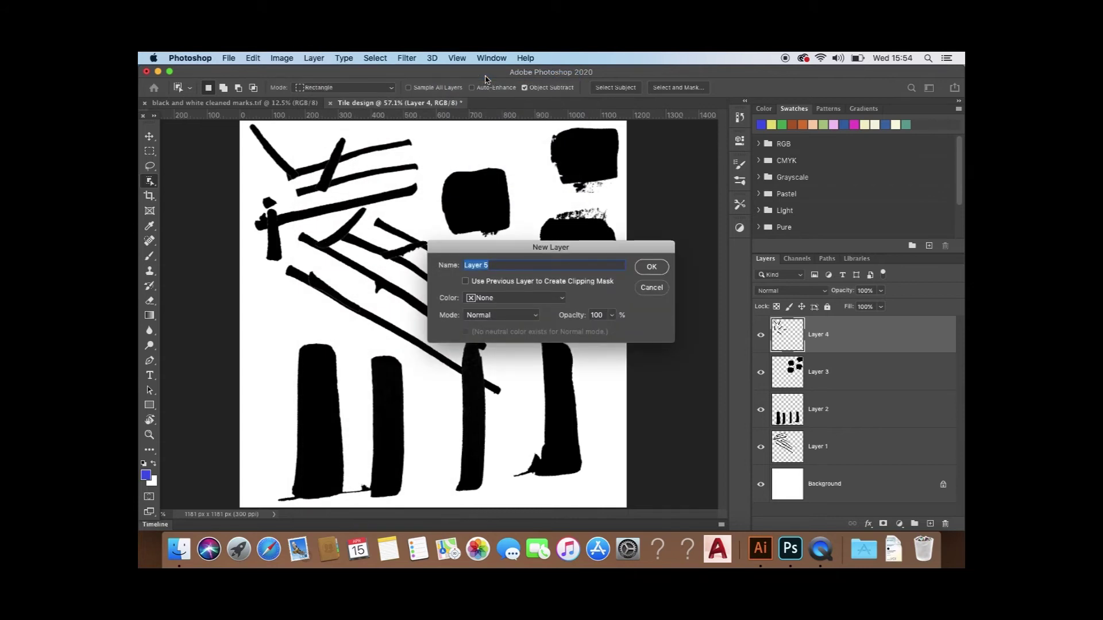
{"action": "key", "text": "BackSpace"}
{"action": "type", "text": "Back ground colour"}
{"action": "left_click", "coordinate": [651, 268]}
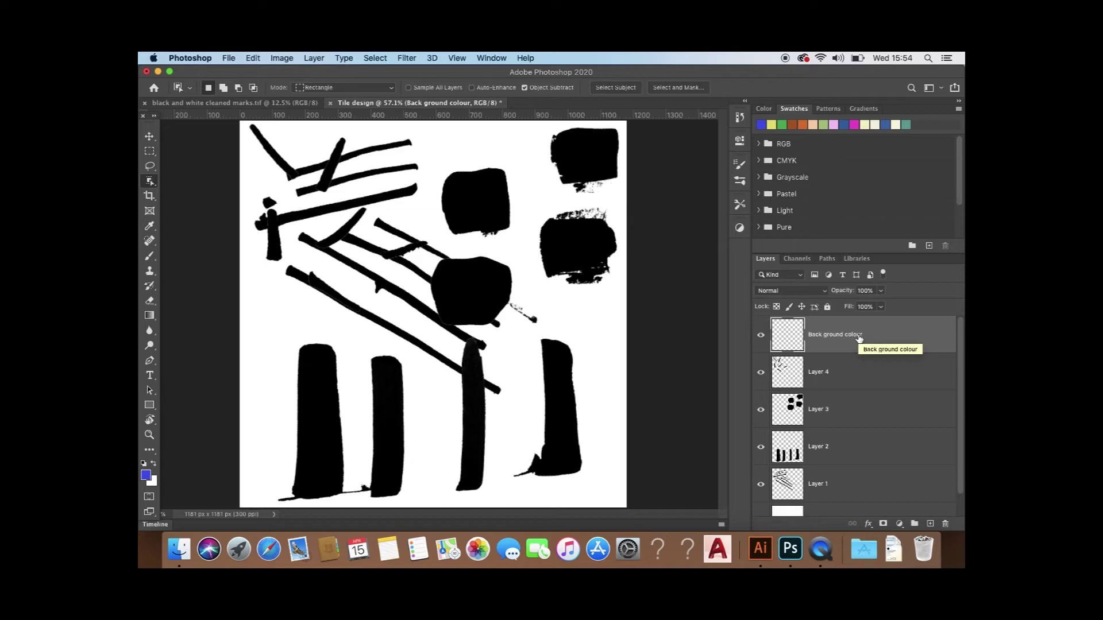
{"action": "left_click_drag", "start_coordinate": [860, 339], "coordinate": [855, 496]}
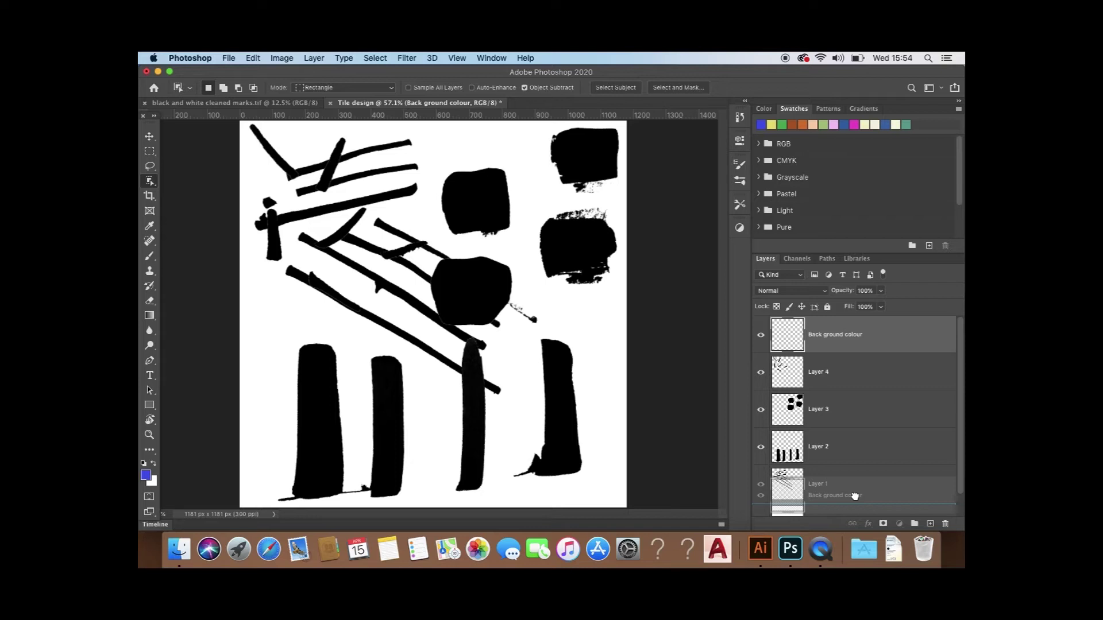
{"action": "left_click_drag", "start_coordinate": [855, 497], "coordinate": [854, 496]}
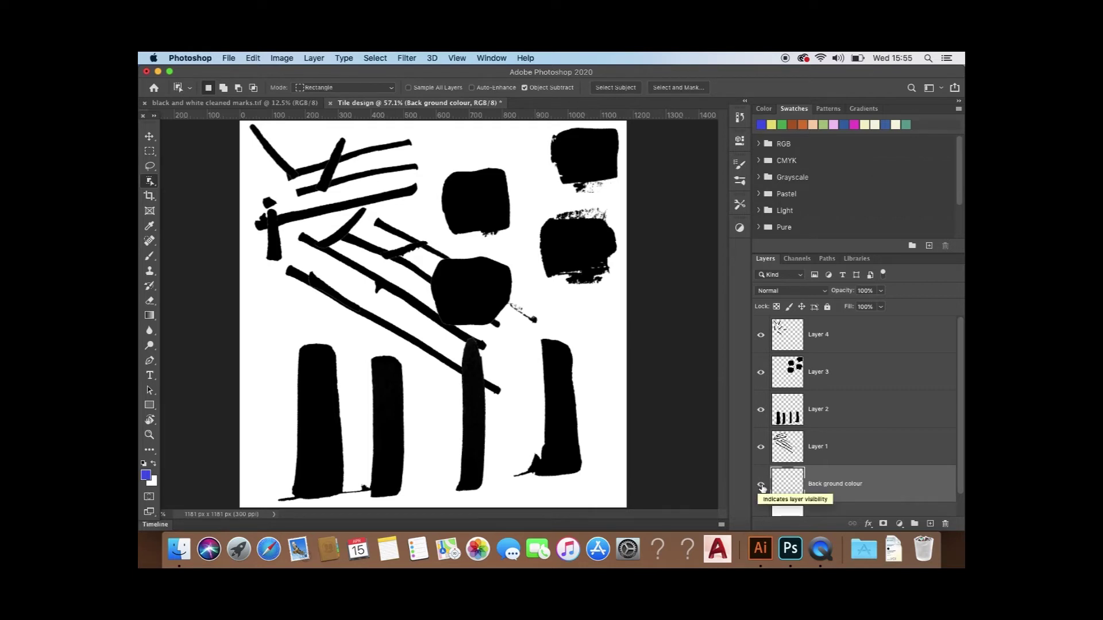
Step: Hide the Back ground colour layer and Layers 2, 3 and 4, leaving Layer 1's long lines showing
{"action": "left_click", "coordinate": [761, 487]}
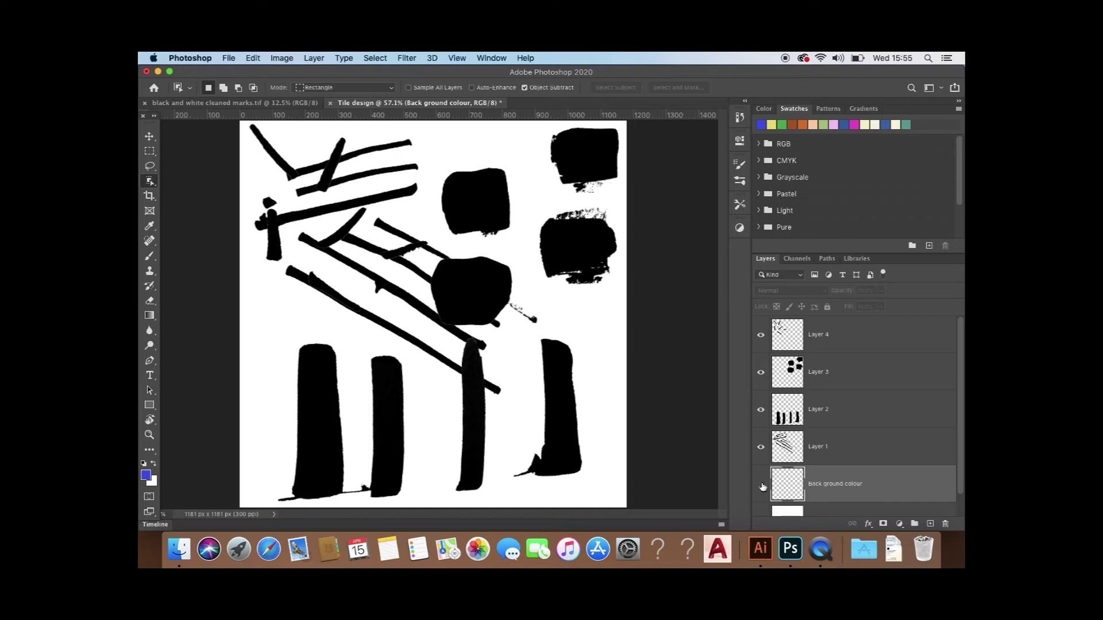
{"action": "left_click", "coordinate": [760, 409]}
{"action": "left_click", "coordinate": [761, 372]}
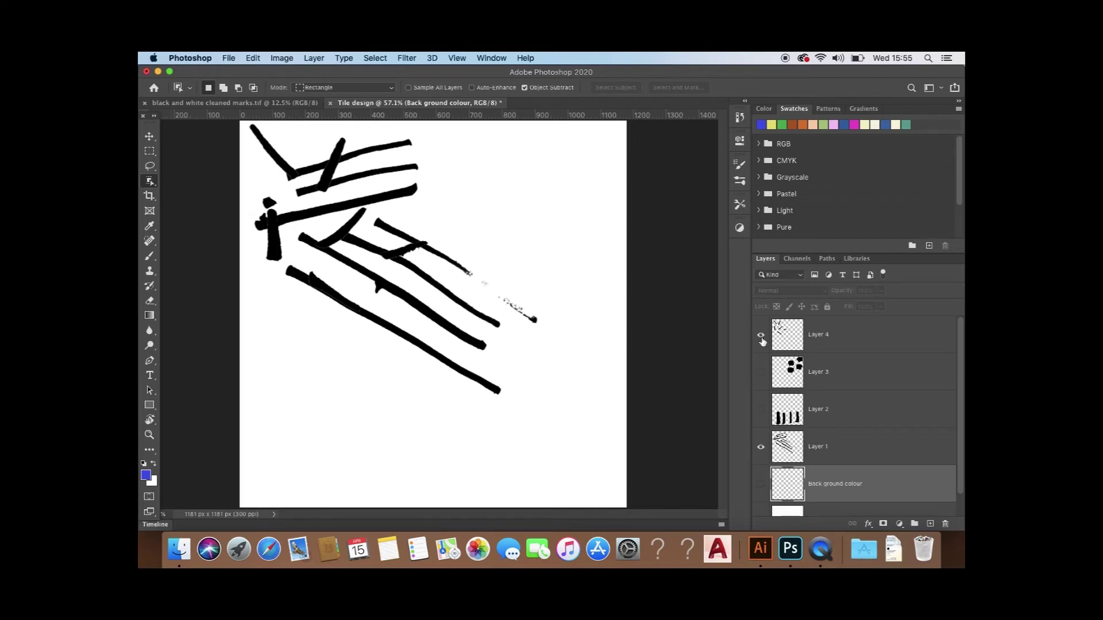
{"action": "left_click", "coordinate": [761, 335]}
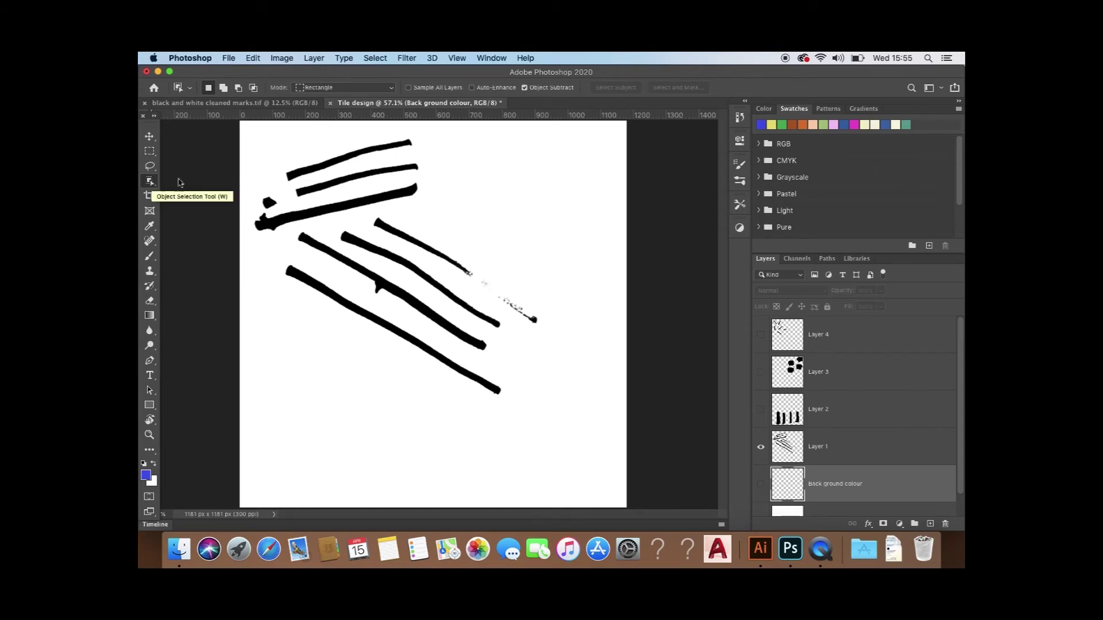
Step: Make Layer 1 active and select all its long line marks with the Object Selection tool, adding further areas to the selection
{"action": "left_click_drag", "start_coordinate": [252, 134], "coordinate": [565, 430]}
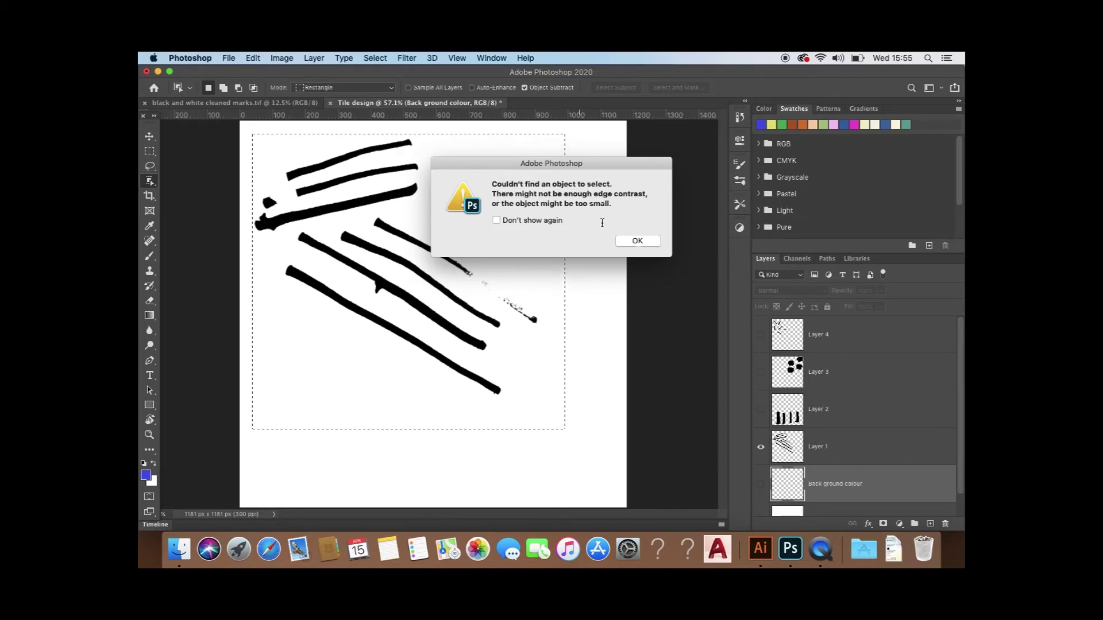
{"action": "left_click", "coordinate": [638, 241]}
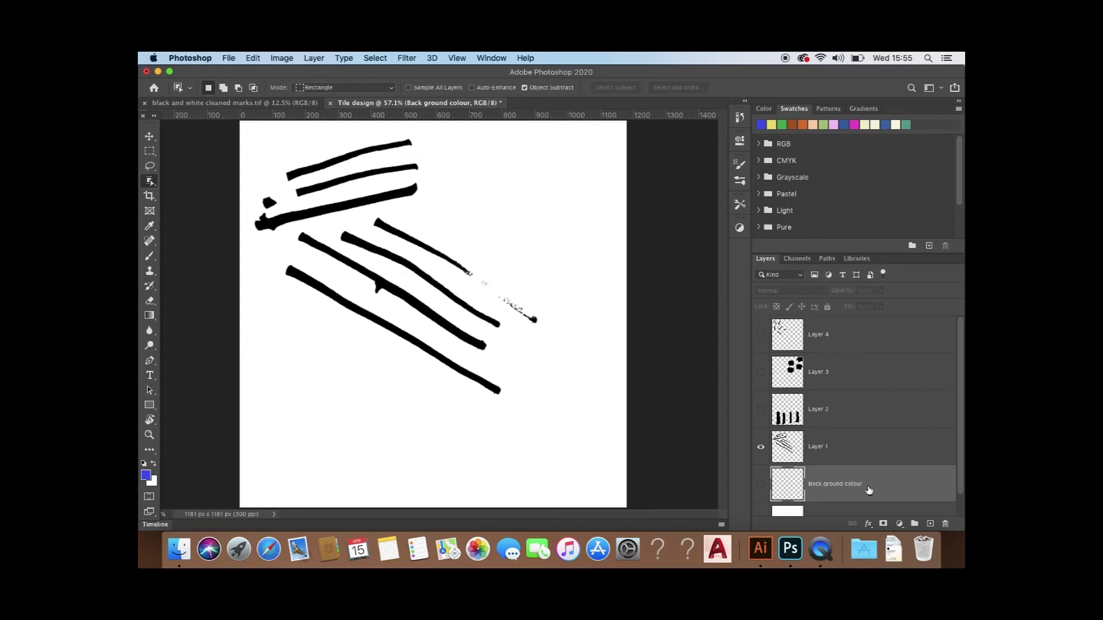
{"action": "left_click", "coordinate": [841, 452]}
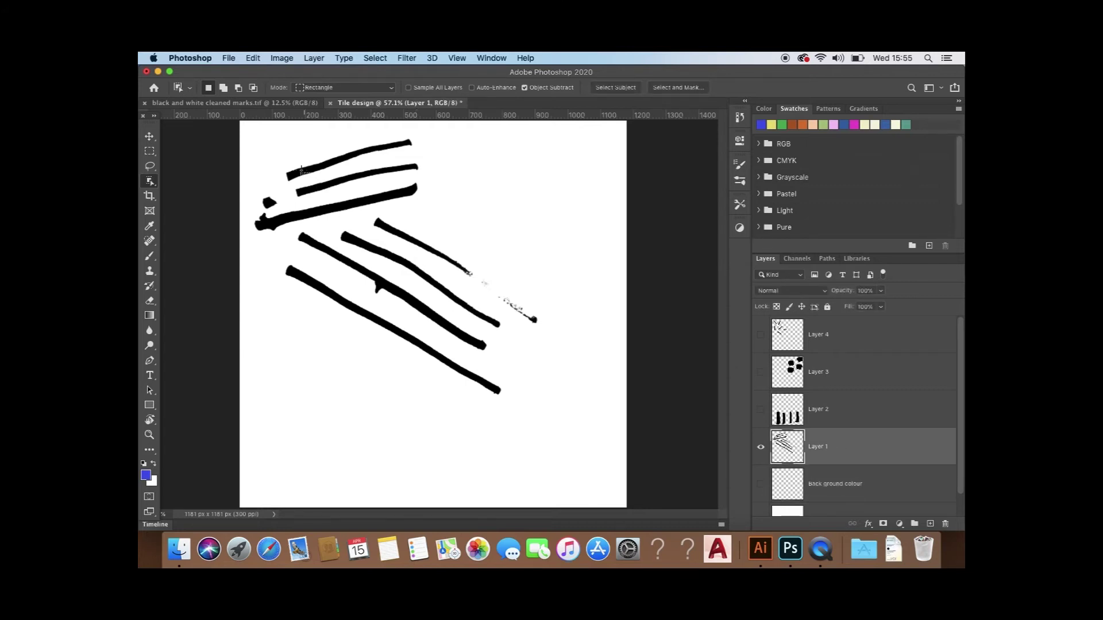
{"action": "mouse_move", "coordinate": [253, 134]}
{"action": "left_mouse_down"}
{"action": "mouse_move", "coordinate": [415, 313]}
{"action": "mouse_move", "coordinate": [550, 412]}
{"action": "left_mouse_up"}
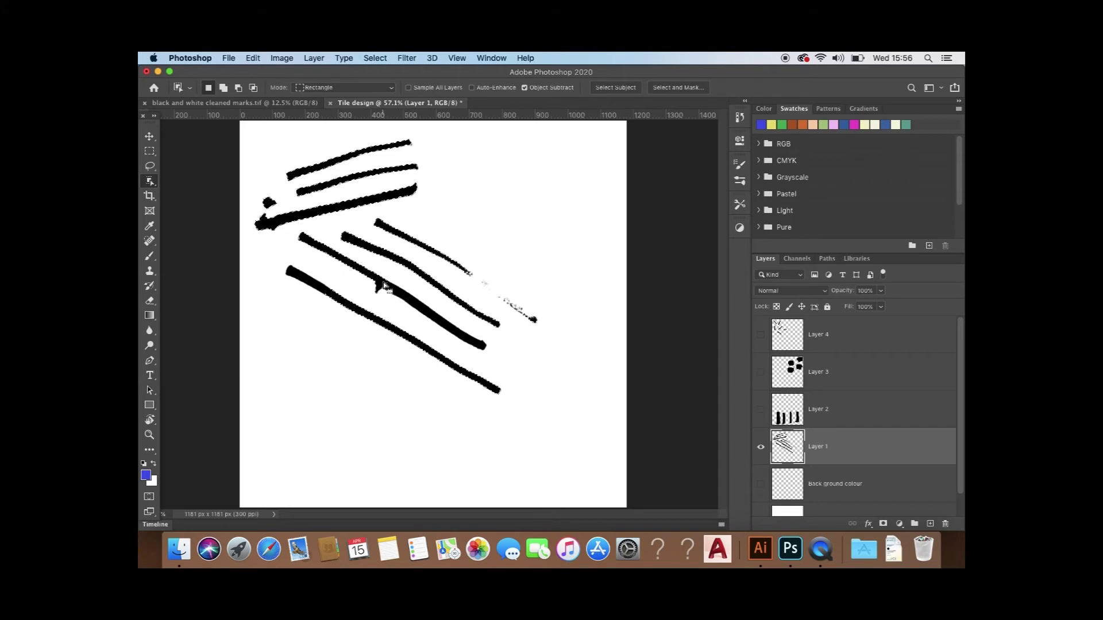
{"action": "key", "text": "shift"}
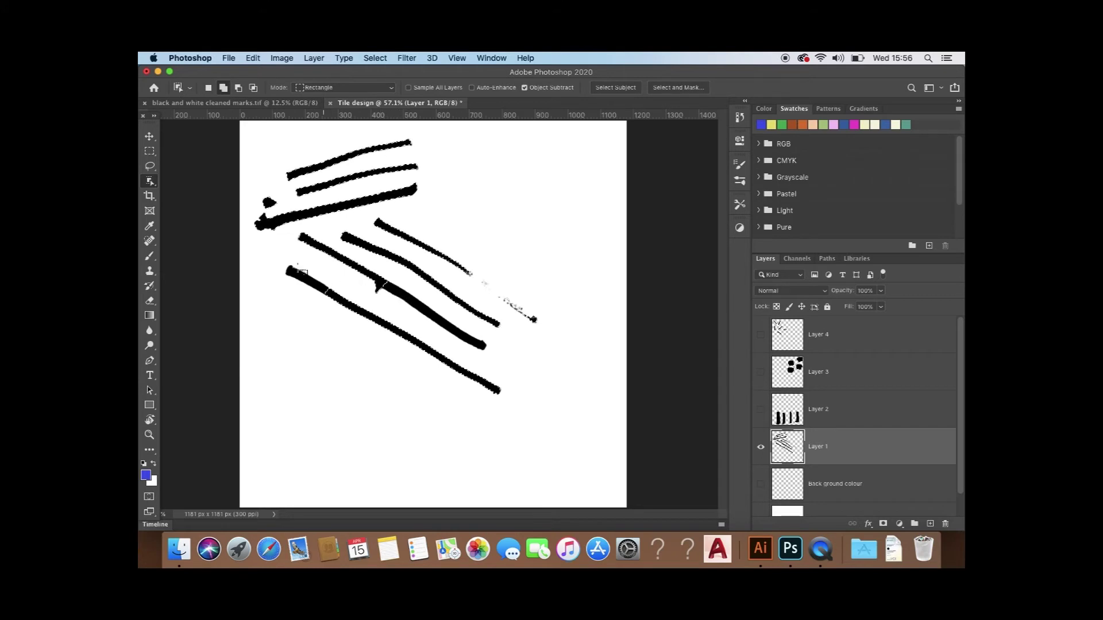
{"action": "mouse_move", "coordinate": [273, 241]}
{"action": "left_mouse_down"}
{"action": "mouse_move", "coordinate": [328, 246]}
{"action": "mouse_move", "coordinate": [555, 383]}
{"action": "mouse_move", "coordinate": [561, 413]}
{"action": "left_mouse_up"}
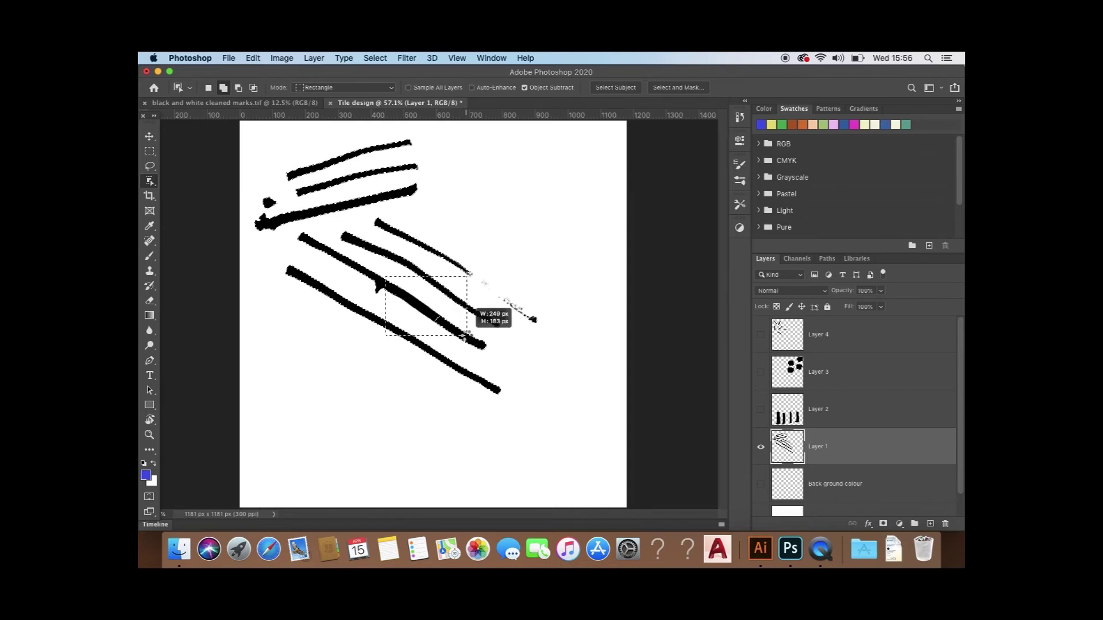
{"action": "left_click_drag", "start_coordinate": [467, 335], "coordinate": [468, 338]}
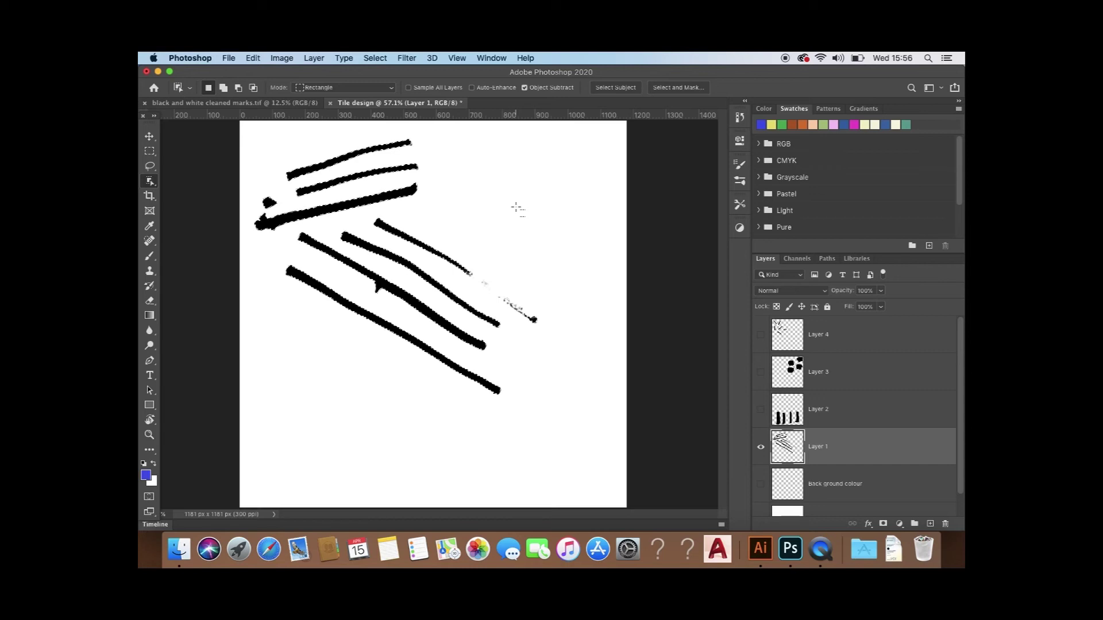
Step: Expand the selection around Layer 1's lines by 2 pixels
{"action": "left_click", "coordinate": [374, 58]}
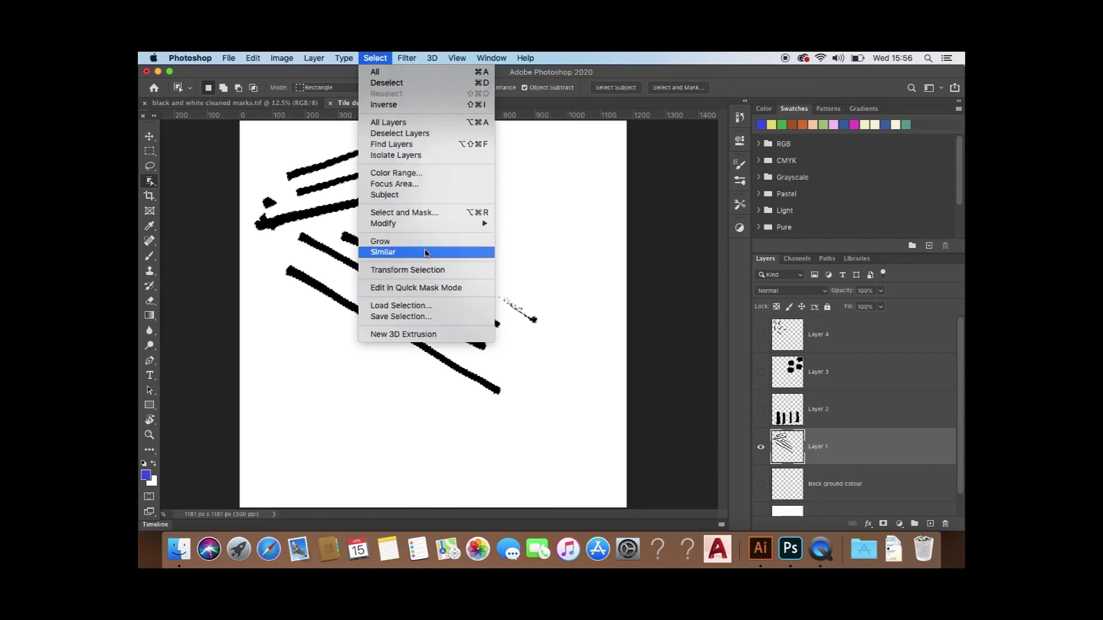
{"action": "mouse_move", "coordinate": [425, 223]}
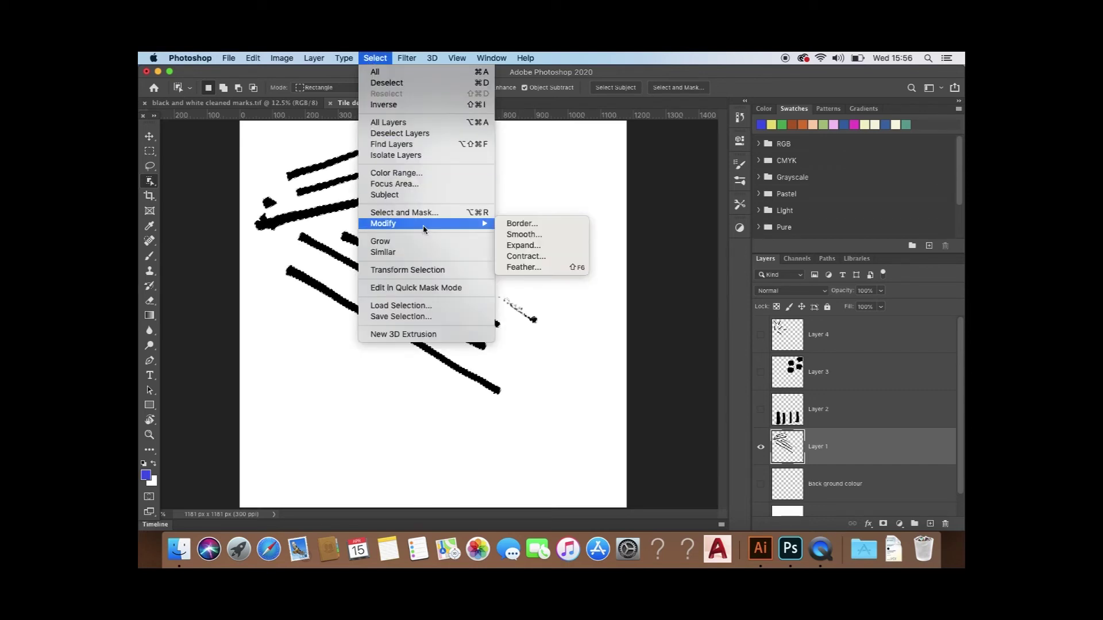
{"action": "left_click", "coordinate": [524, 245]}
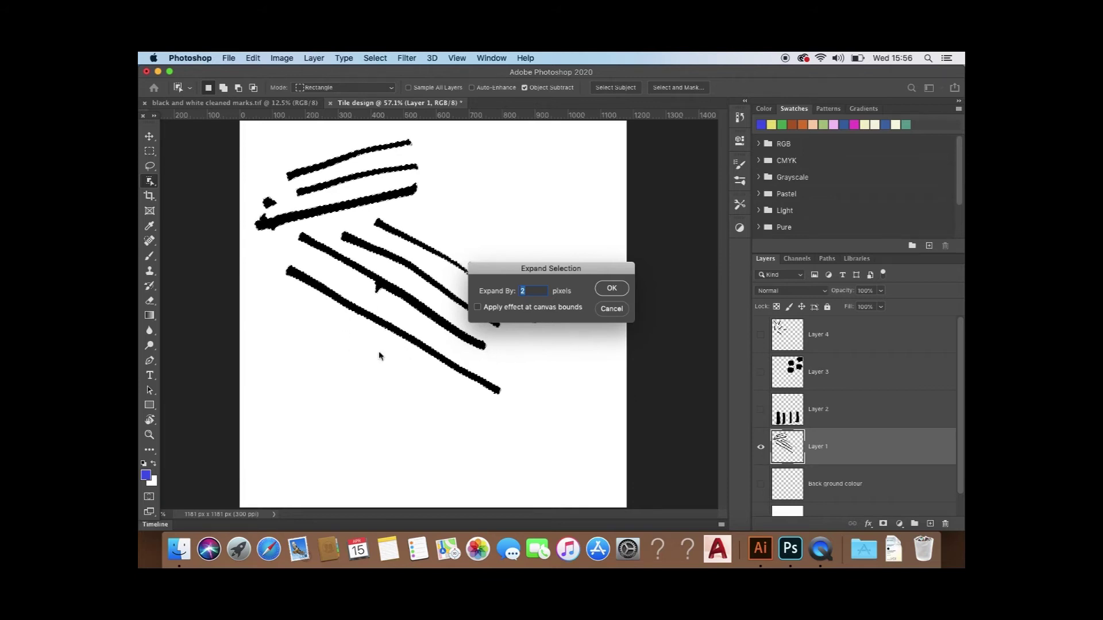
{"action": "left_click", "coordinate": [612, 289]}
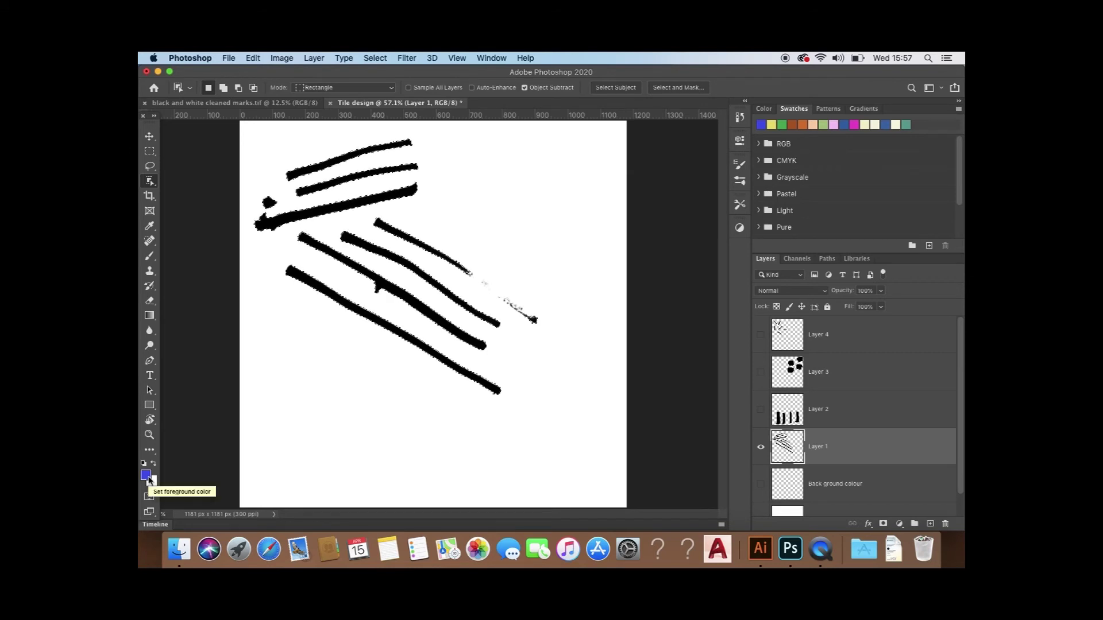
Step: Set the foreground colour to the turquoise PANTONE 3242 C from the PANTONE+ Solid Coated library
{"action": "left_click", "coordinate": [147, 476]}
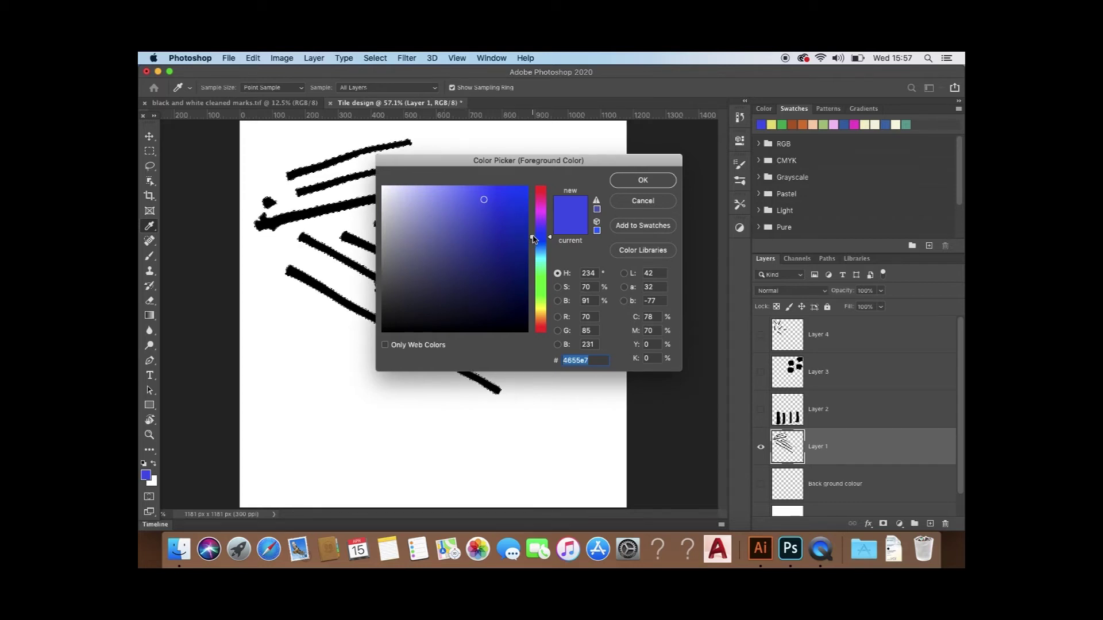
{"action": "left_click_drag", "start_coordinate": [531, 239], "coordinate": [538, 305]}
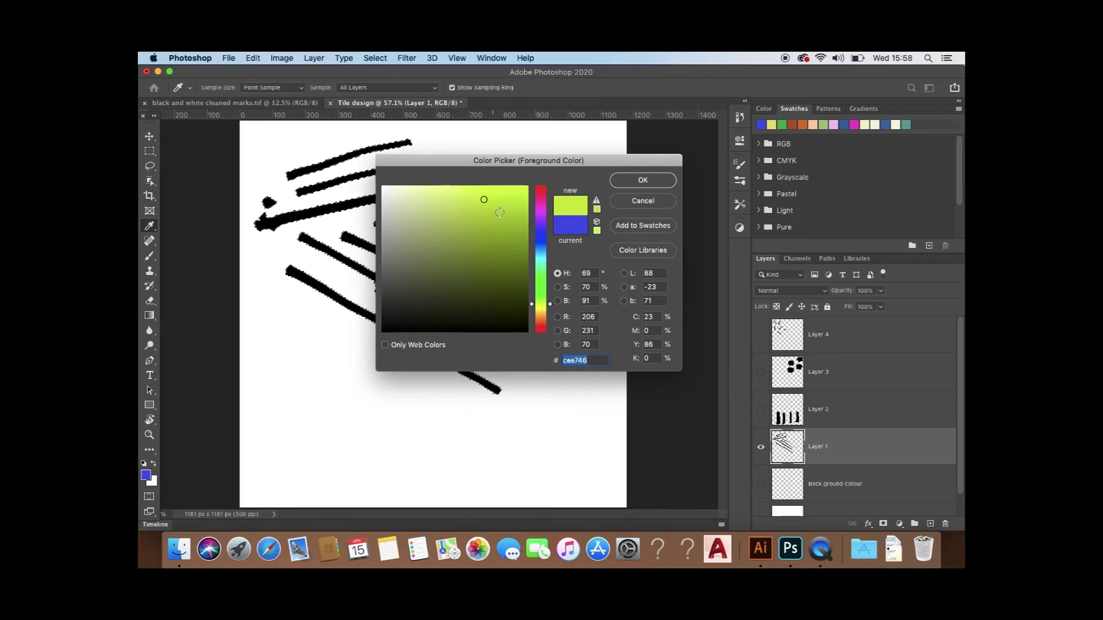
{"action": "left_click_drag", "start_coordinate": [533, 307], "coordinate": [533, 261]}
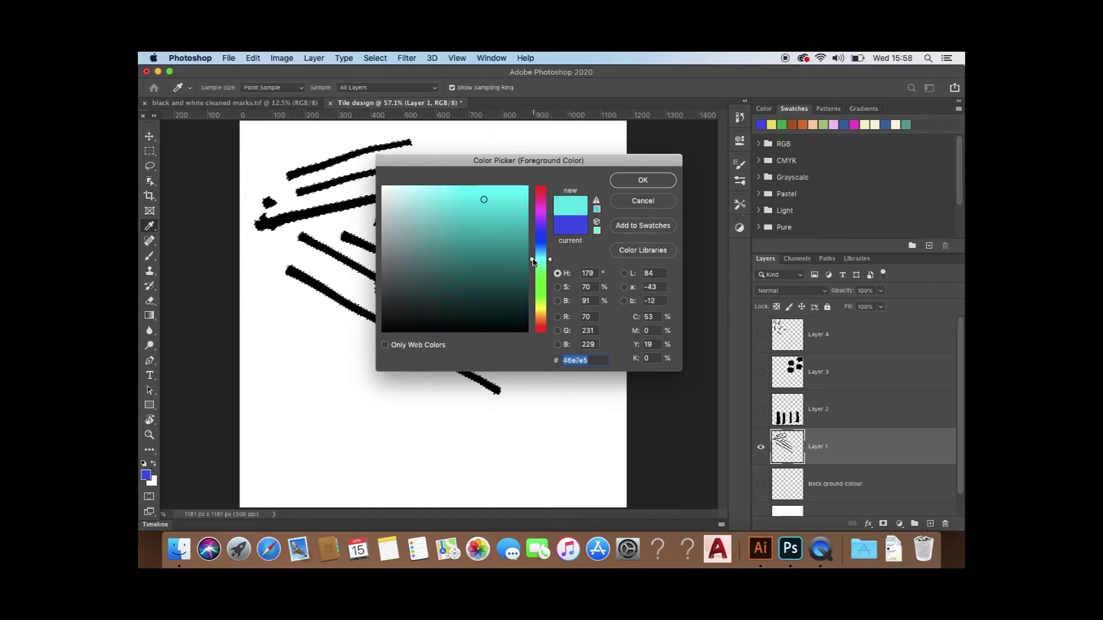
{"action": "left_click_drag", "start_coordinate": [482, 200], "coordinate": [470, 199]}
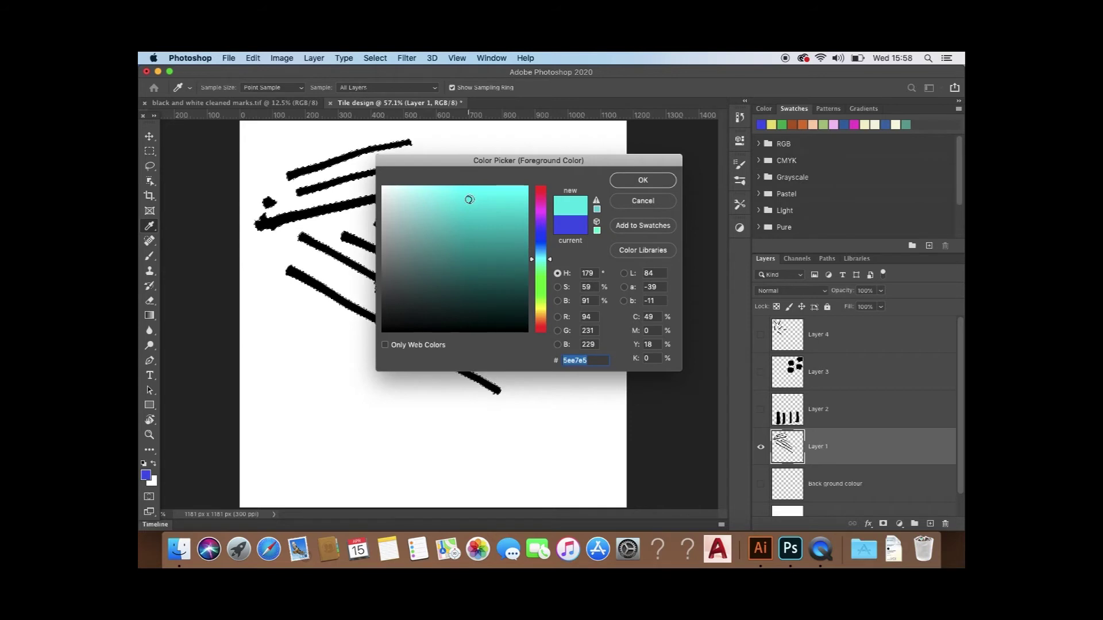
{"action": "left_click", "coordinate": [651, 251]}
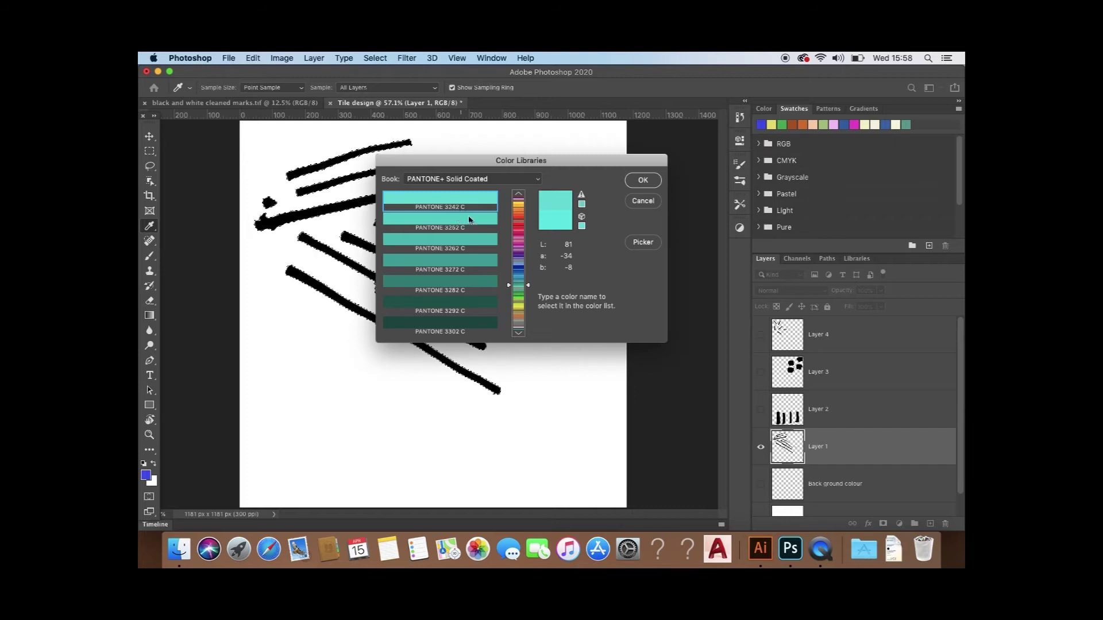
{"action": "left_click", "coordinate": [643, 181]}
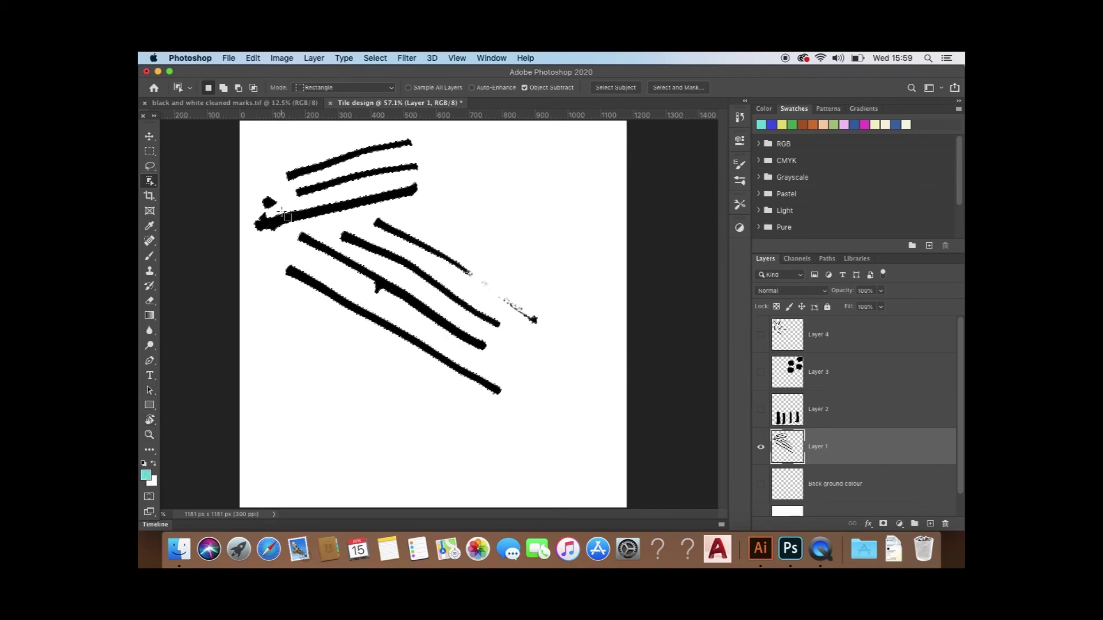
Step: Fill the selected lines on Layer 1 with the foreground colour in Normal mode at 100% opacity
{"action": "left_click", "coordinate": [254, 59]}
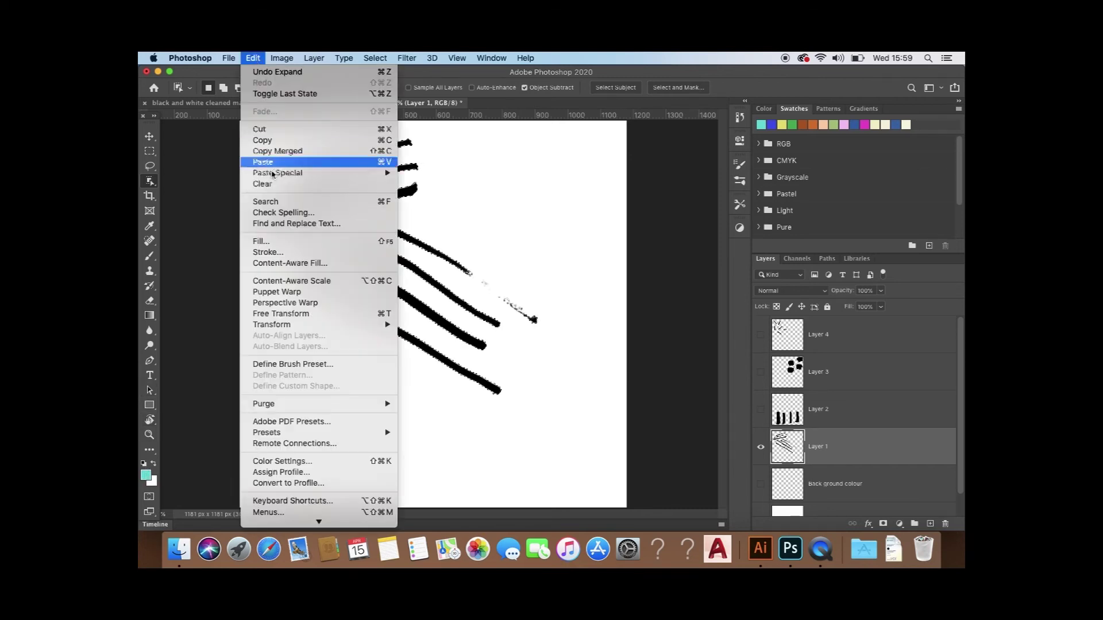
{"action": "left_click", "coordinate": [272, 245]}
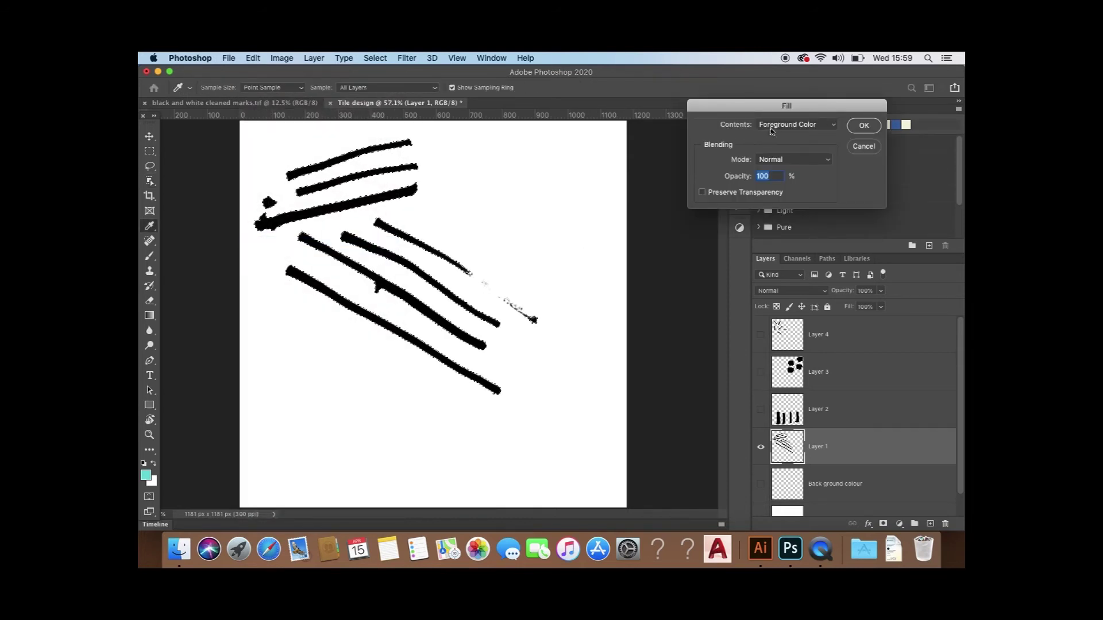
{"action": "left_click", "coordinate": [835, 129]}
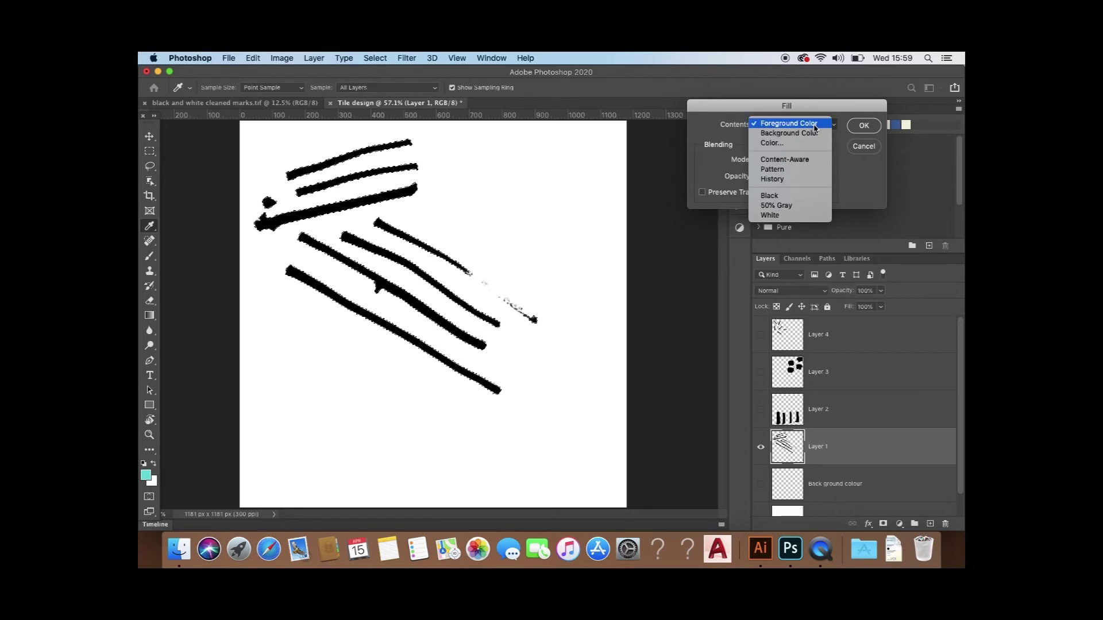
Step: Fill the selected line marks on Layer 1 with the turquoise foreground colour at 100% opacity and deselect them
{"action": "left_click", "coordinate": [815, 124]}
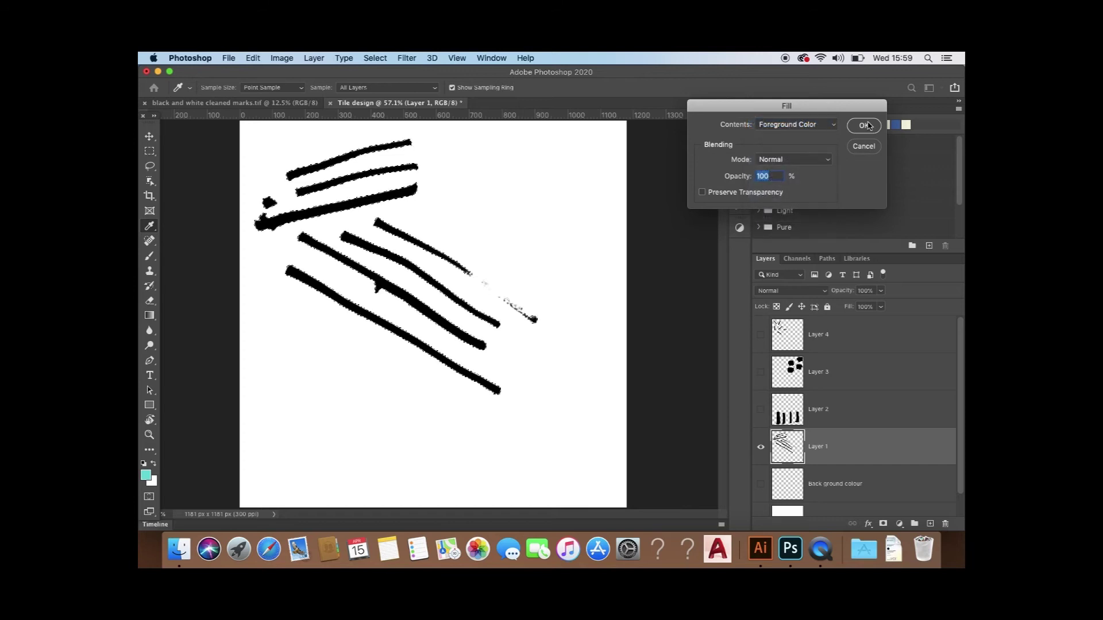
{"action": "left_click", "coordinate": [863, 126]}
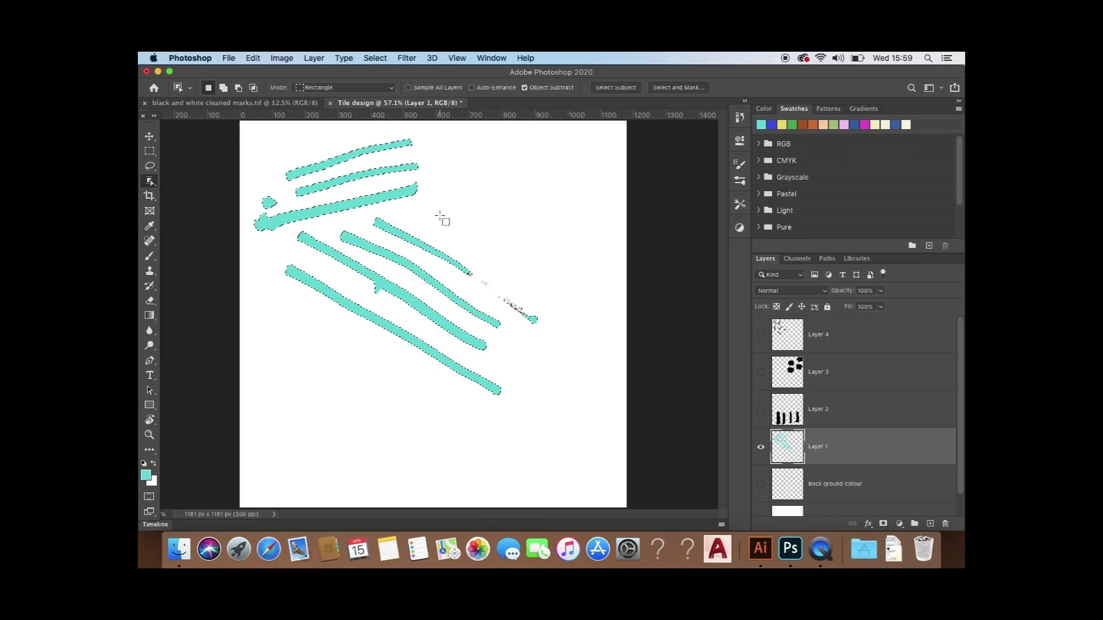
{"action": "key", "text": "super+d"}
Step: Erase the black remnants at the broken end of the uppermost diagonal line on Layer 1
{"action": "key", "text": "super+equal"}
{"action": "key", "text": "super+equal"}
{"action": "key", "text": "super+equal"}
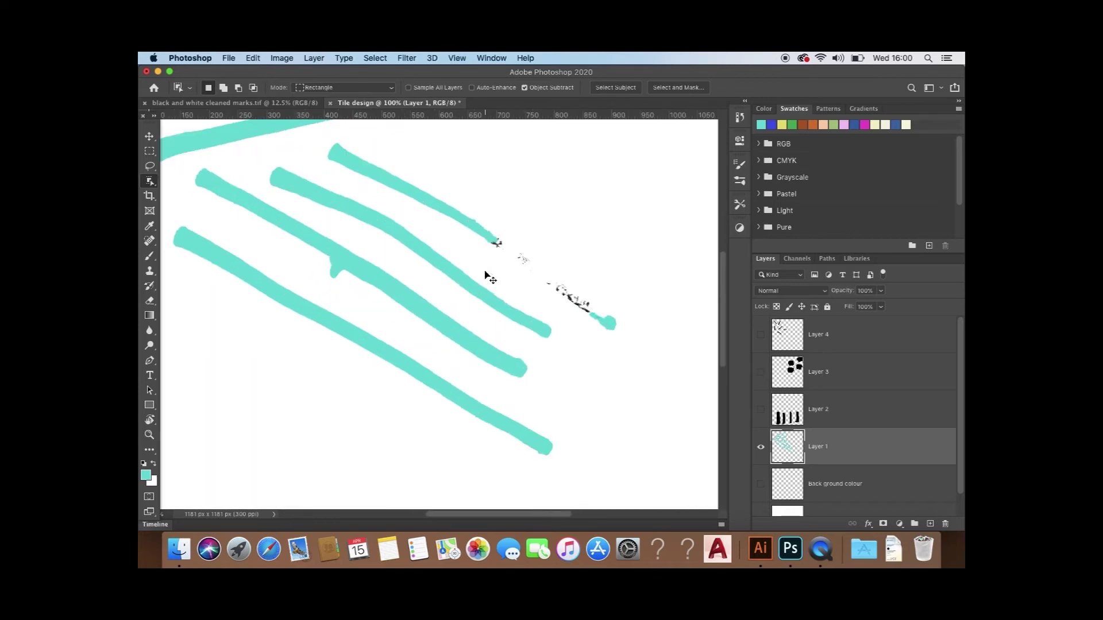
{"action": "scroll", "coordinate": [582, 242], "scroll_direction": "right", "scroll_amount": 10}
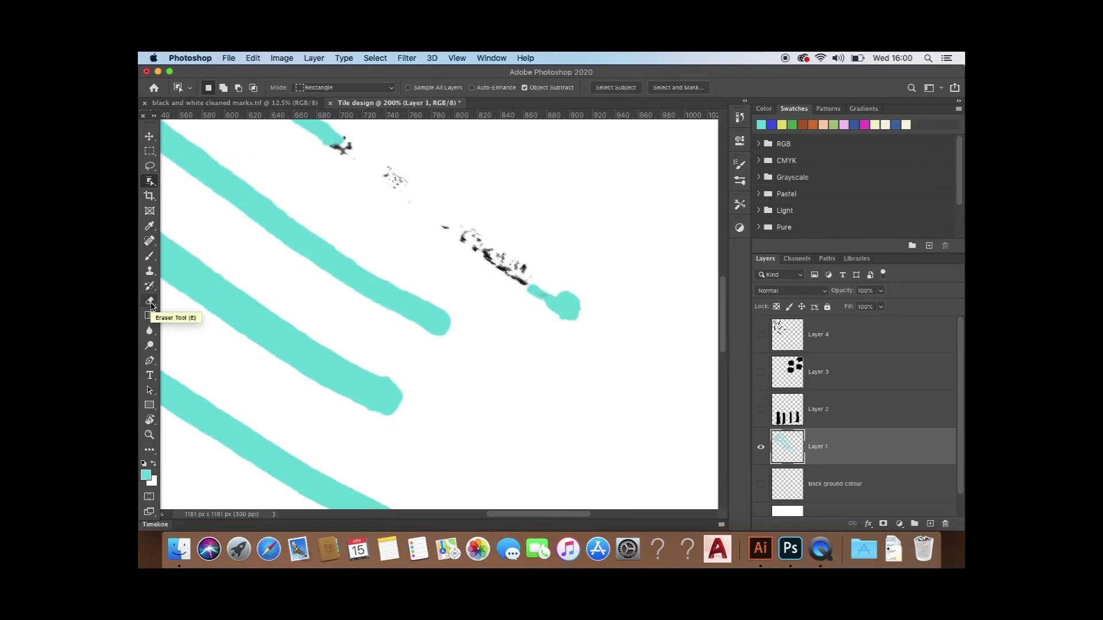
{"action": "left_click", "coordinate": [150, 303]}
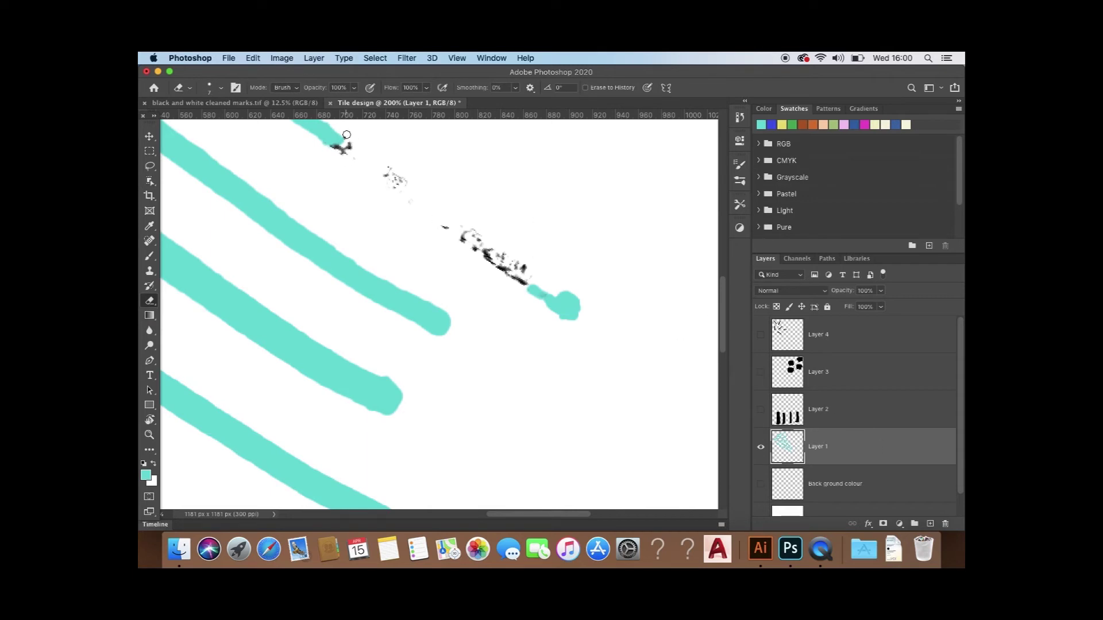
{"action": "left_click_drag", "start_coordinate": [343, 149], "coordinate": [328, 151]}
{"action": "left_click_drag", "start_coordinate": [349, 148], "coordinate": [352, 157]}
Step: Enlarge the eraser brush to 40 and erase the scattered black specks in the gap of the broken line
{"action": "key", "text": "bracketright"}
{"action": "key", "text": "bracketright"}
{"action": "key", "text": "bracketright"}
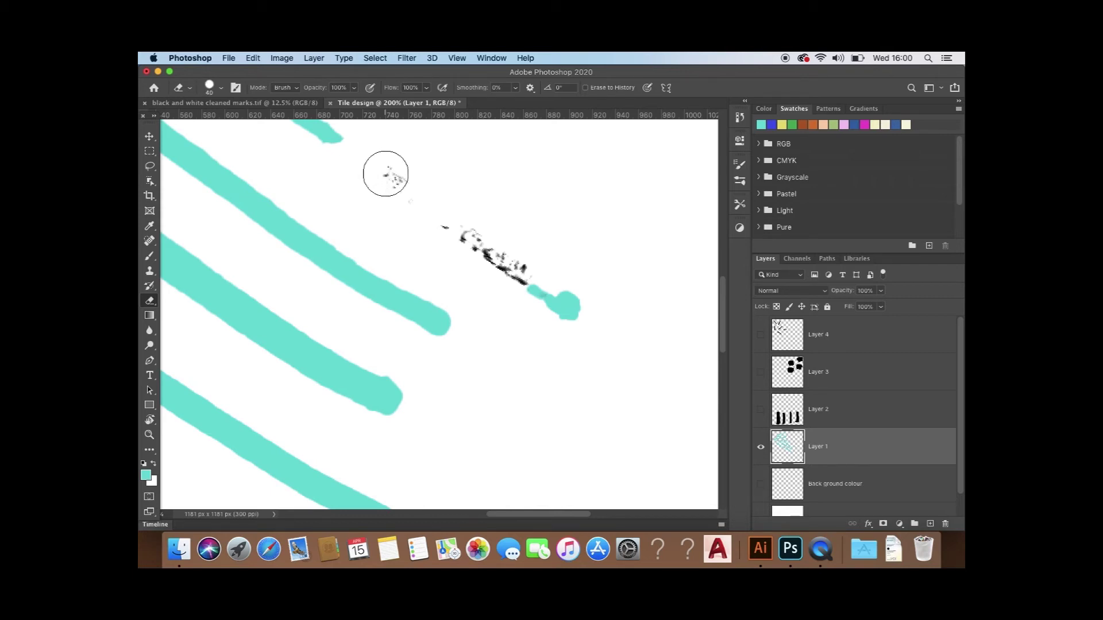
{"action": "mouse_move", "coordinate": [385, 173]}
{"action": "left_mouse_down"}
{"action": "mouse_move", "coordinate": [403, 197]}
{"action": "mouse_move", "coordinate": [416, 191]}
{"action": "mouse_move", "coordinate": [425, 221]}
{"action": "mouse_move", "coordinate": [510, 257]}
{"action": "left_mouse_up"}
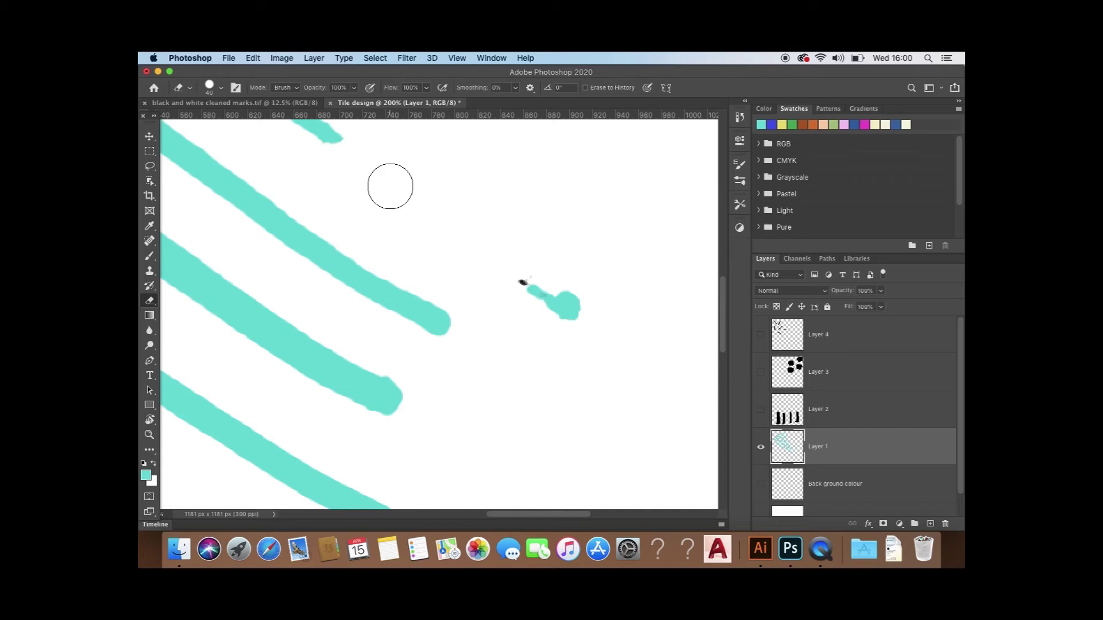
Step: Shrink the eraser brush and erase the last black fragment beside the small detached turquoise mark
{"action": "key", "text": "bracketleft"}
{"action": "key", "text": "bracketleft"}
{"action": "key", "text": "bracketleft"}
{"action": "left_click_drag", "start_coordinate": [527, 278], "coordinate": [521, 281]}
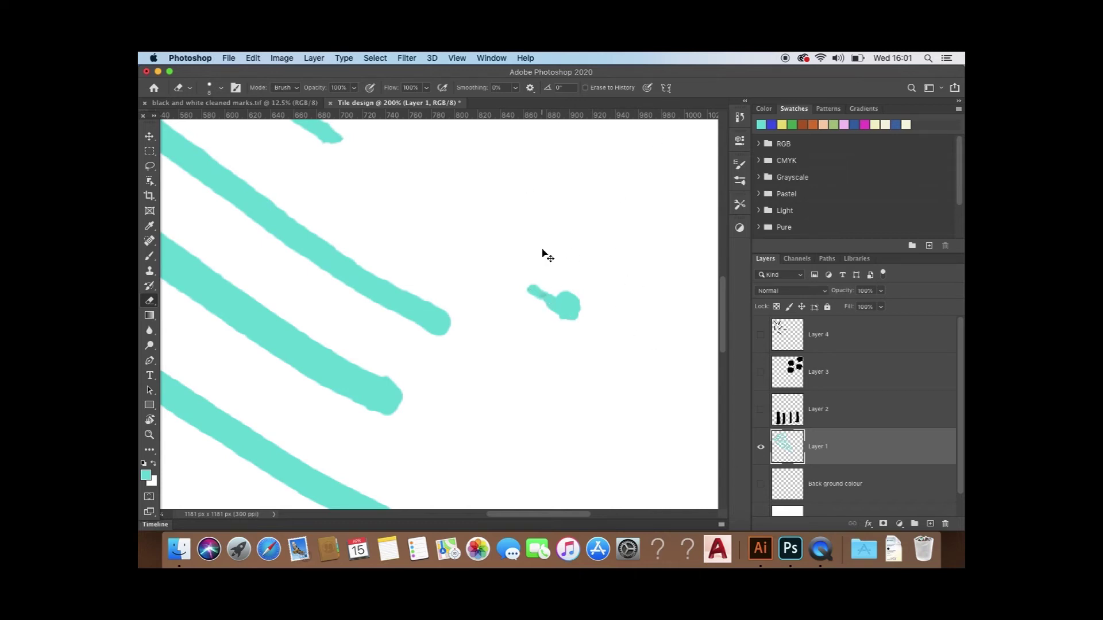
{"action": "key", "text": "super+minus"}
{"action": "key", "text": "super+minus"}
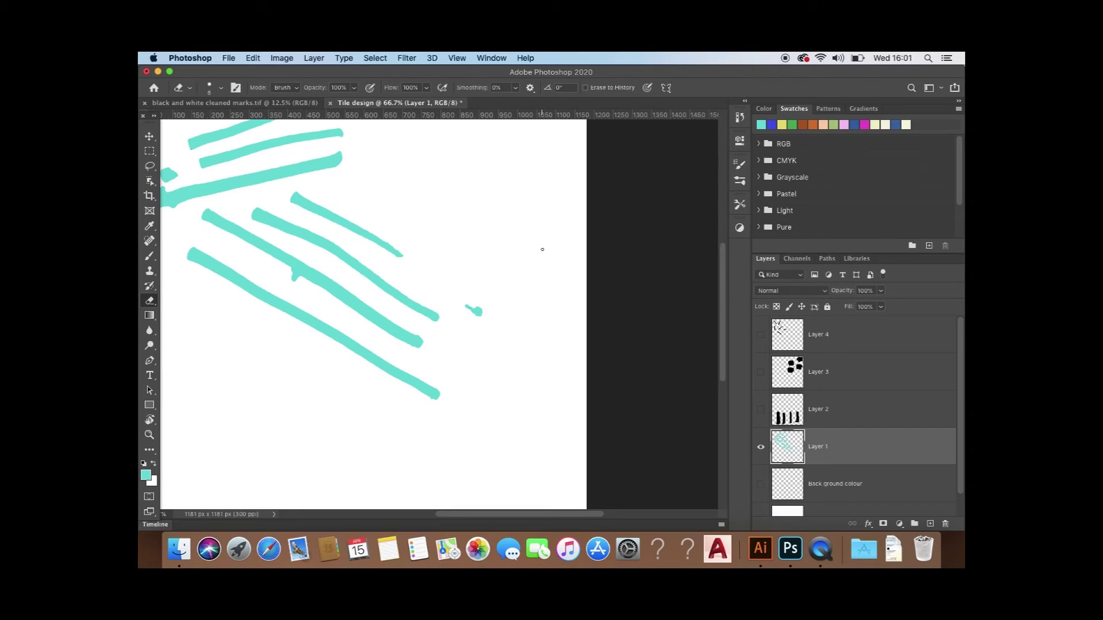
{"action": "key", "text": "super+minus"}
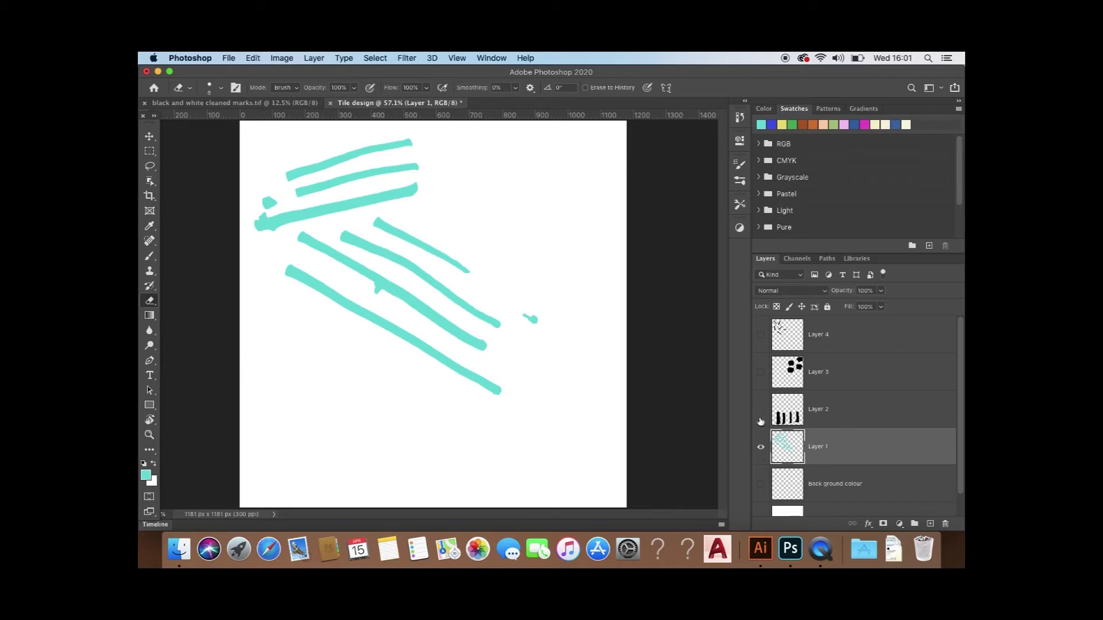
Step: Hide Layer 1, then show Layer 2 and make it the active layer
{"action": "left_click", "coordinate": [762, 452]}
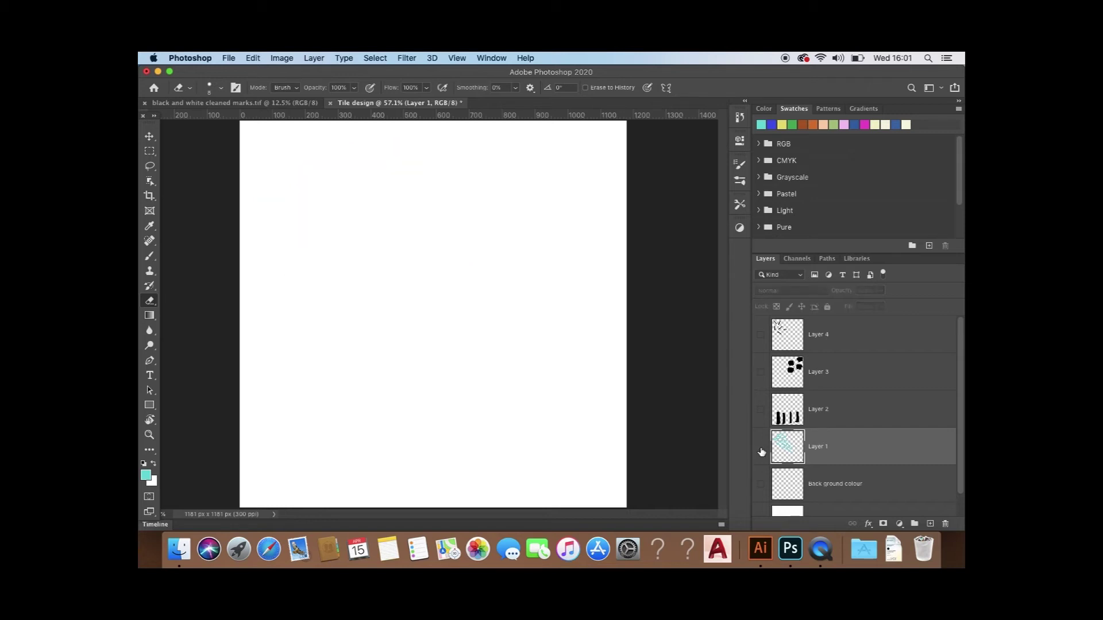
{"action": "left_click", "coordinate": [760, 412]}
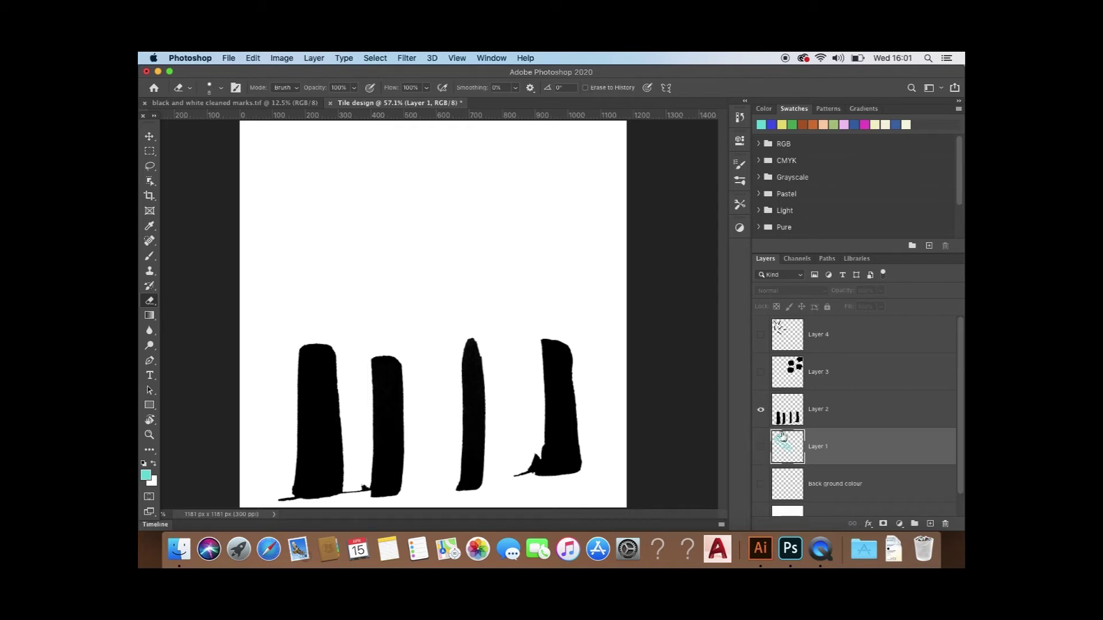
{"action": "left_click", "coordinate": [828, 409]}
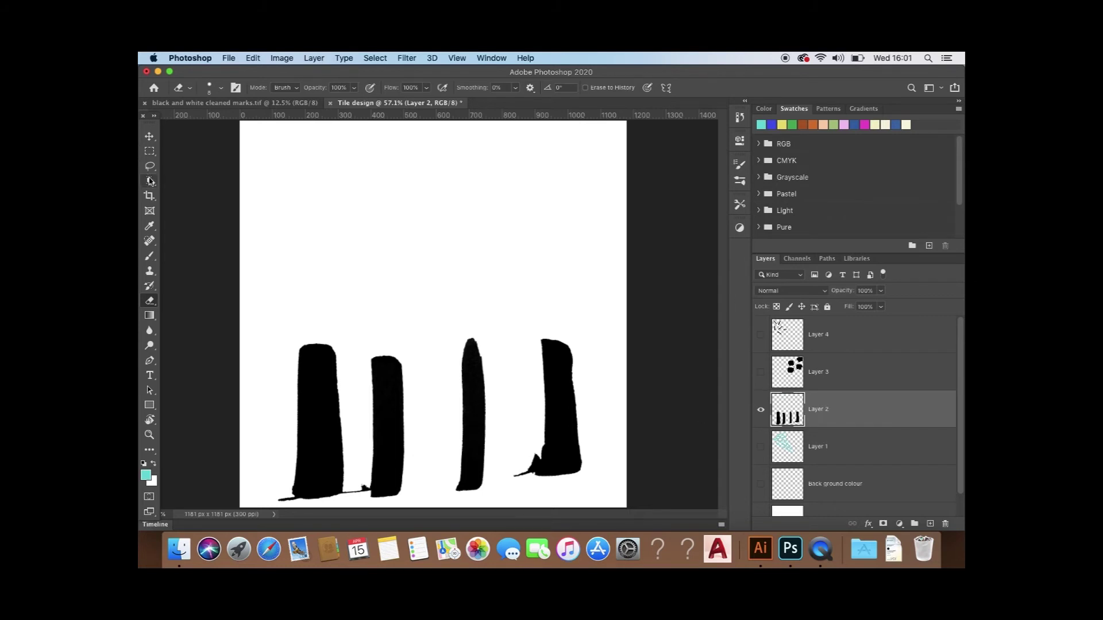
Step: Select all four black bars on Layer 2 with the Object Selection tool
{"action": "left_click", "coordinate": [150, 183]}
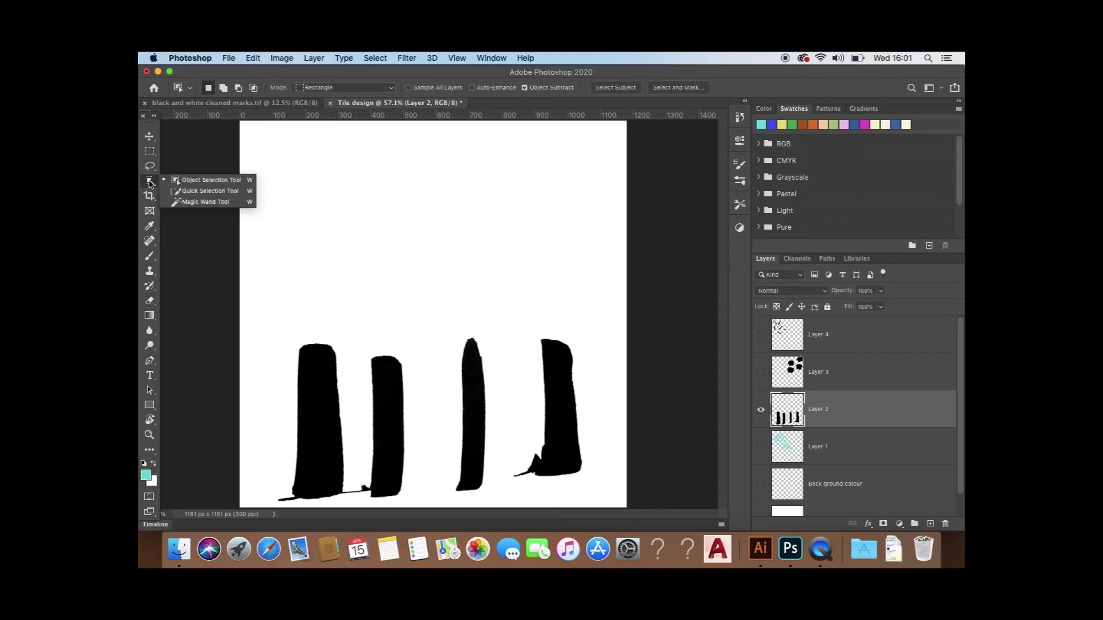
{"action": "left_click", "coordinate": [225, 181]}
{"action": "left_click_drag", "start_coordinate": [262, 305], "coordinate": [607, 505]}
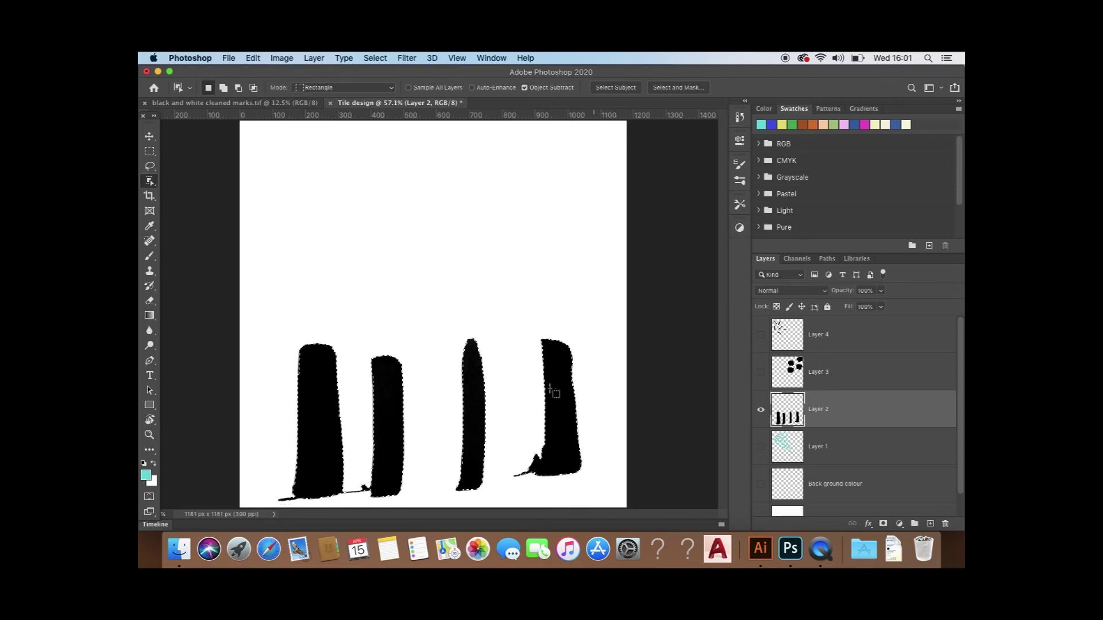
Step: Add the thin tail of the first bar and the thin line joining the first two bars to the selection
{"action": "key", "text": "super+1"}
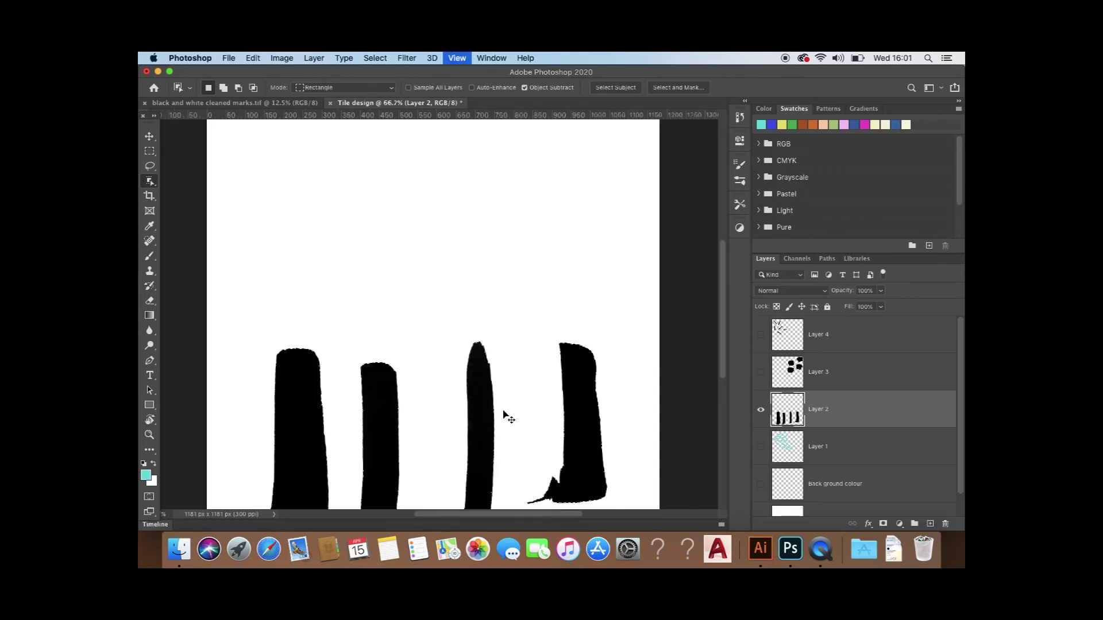
{"action": "key", "text": "super+equal"}
{"action": "key", "text": "super+equal"}
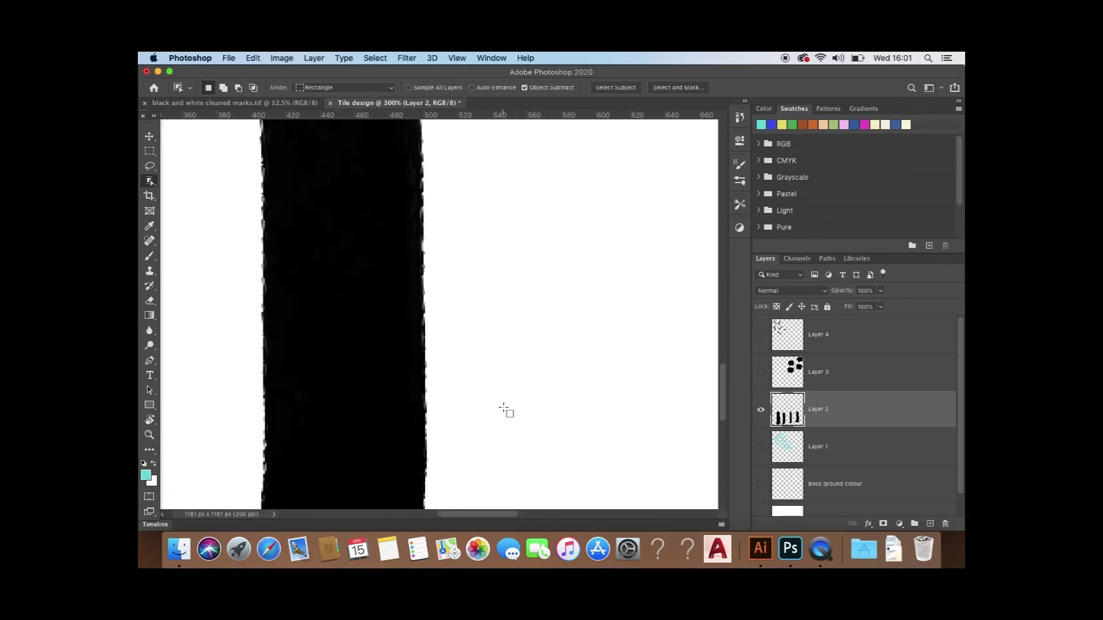
{"action": "scroll", "coordinate": [503, 408], "scroll_direction": "left", "scroll_amount": 10}
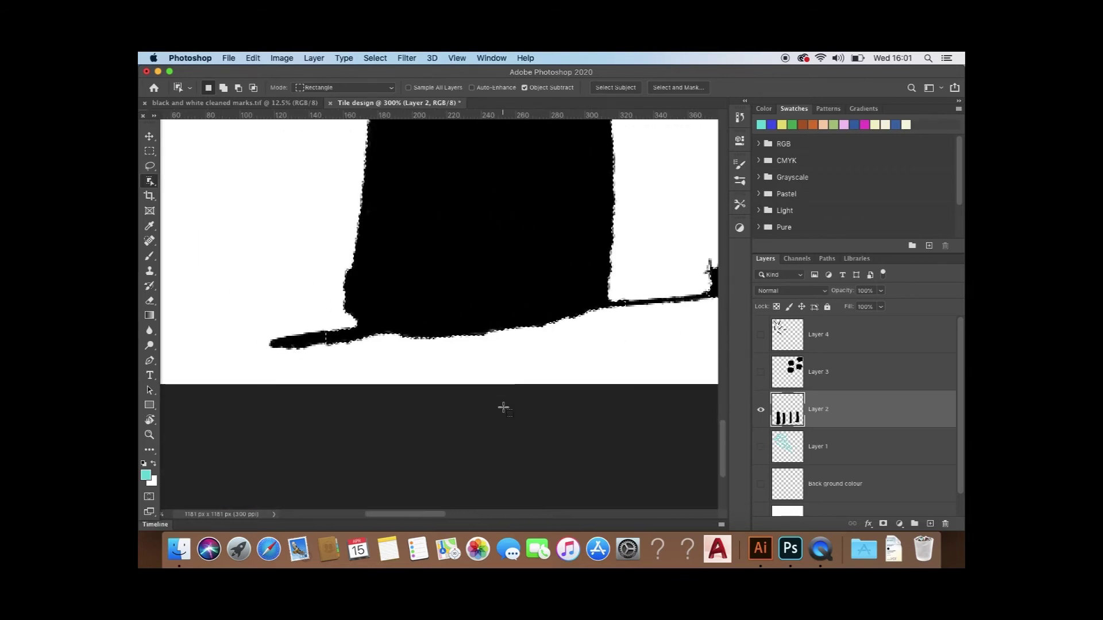
{"action": "key", "text": "shift"}
{"action": "left_click_drag", "start_coordinate": [253, 302], "coordinate": [348, 362]}
{"action": "scroll", "coordinate": [716, 278], "scroll_direction": "right", "scroll_amount": 5}
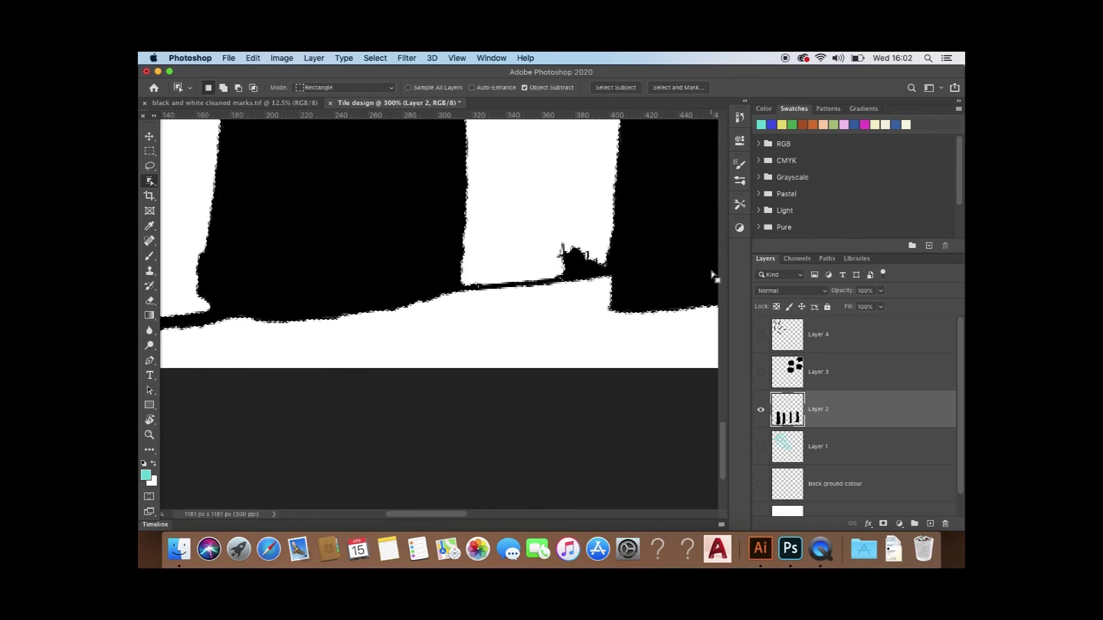
{"action": "left_click_drag", "start_coordinate": [444, 242], "coordinate": [624, 326]}
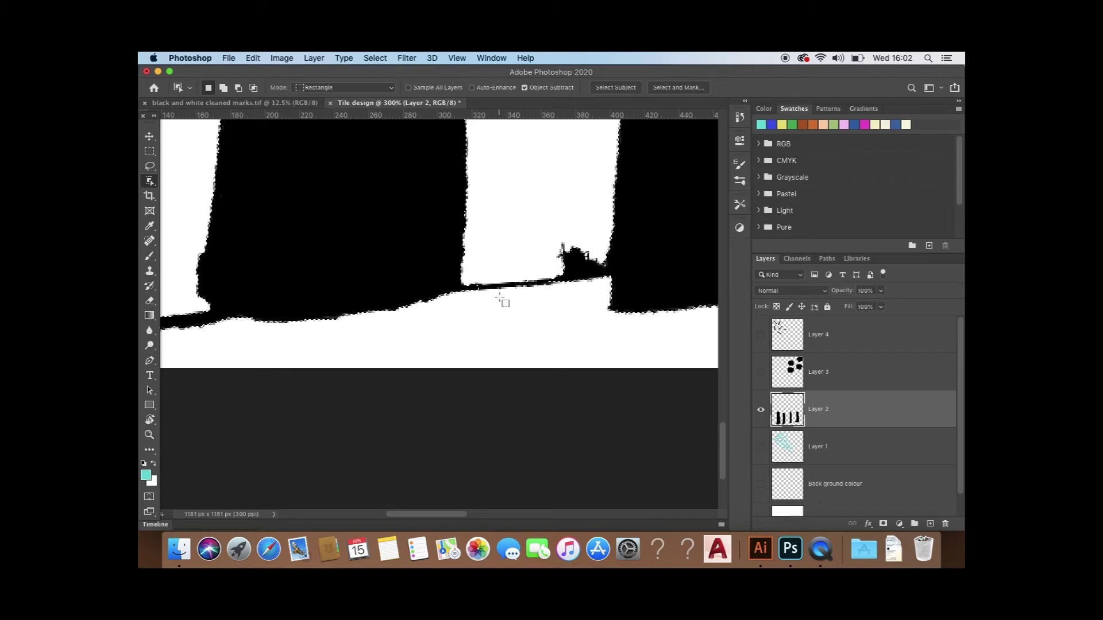
{"action": "scroll", "coordinate": [504, 304], "scroll_direction": "down", "scroll_amount": 4}
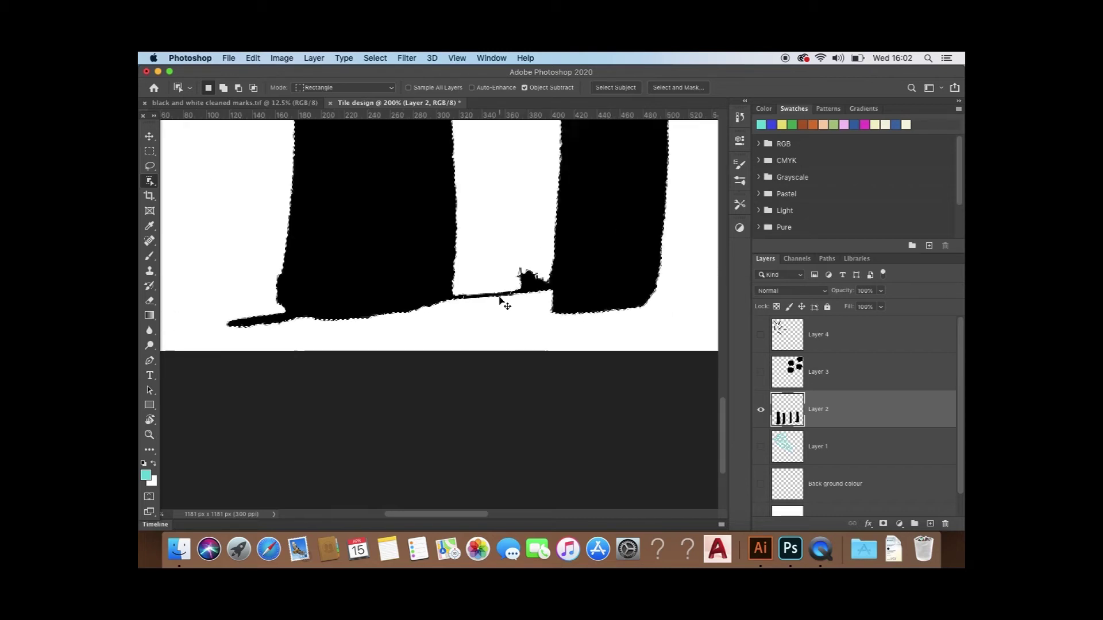
{"action": "scroll", "coordinate": [504, 304], "scroll_direction": "down", "scroll_amount": 1}
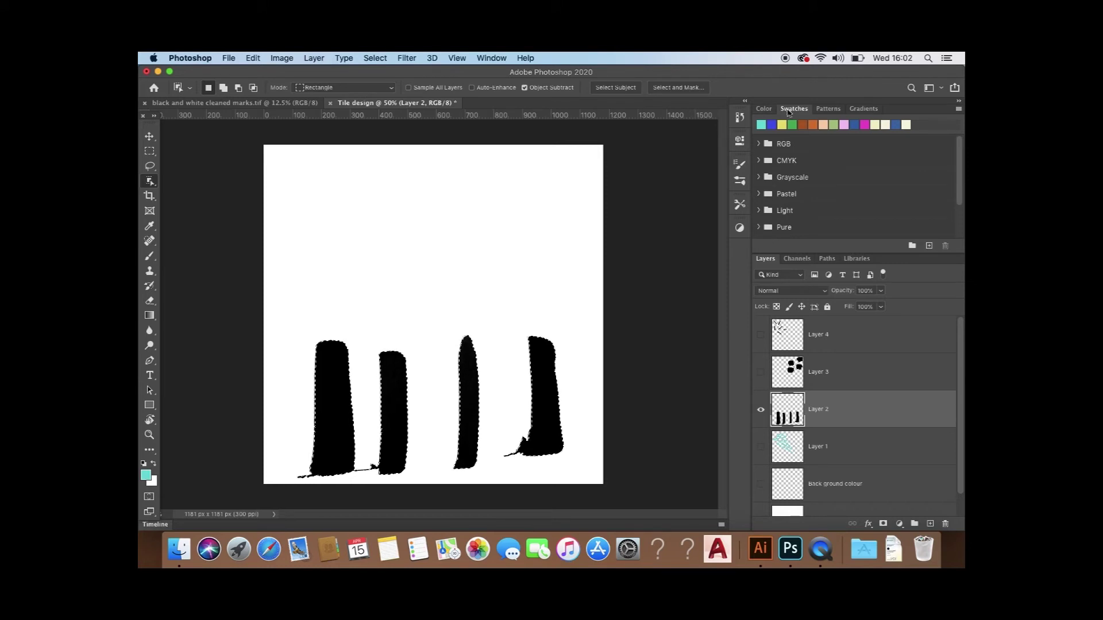
Step: Set the foreground colour to the light pink swatch and expand the selection by 2 pixels
{"action": "left_click", "coordinate": [845, 123]}
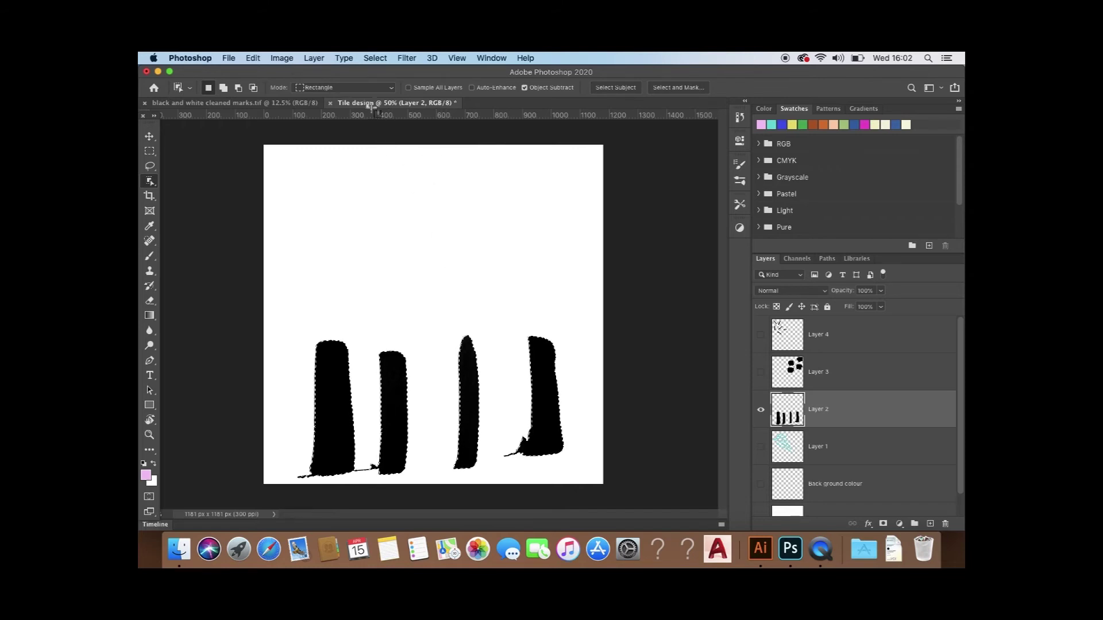
{"action": "left_click", "coordinate": [377, 58]}
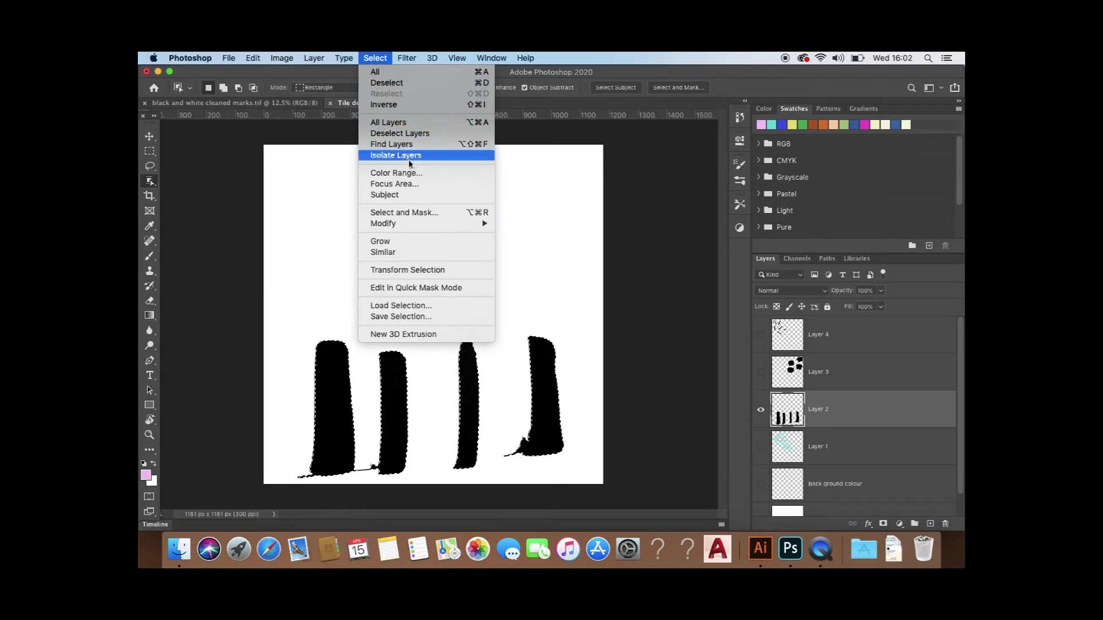
{"action": "mouse_move", "coordinate": [418, 228]}
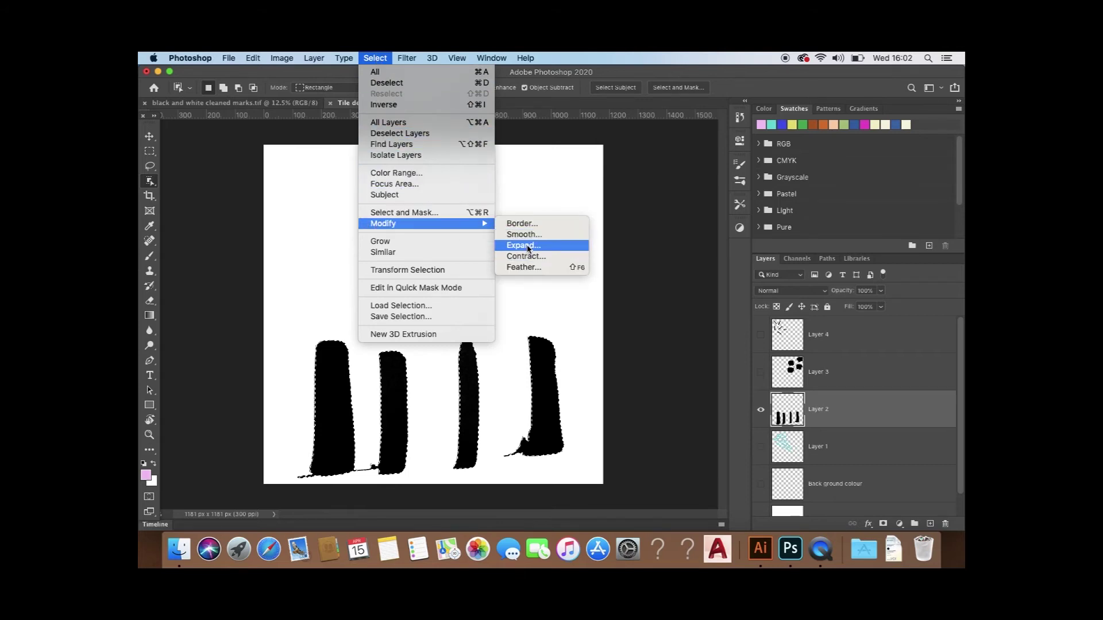
{"action": "left_click", "coordinate": [524, 245]}
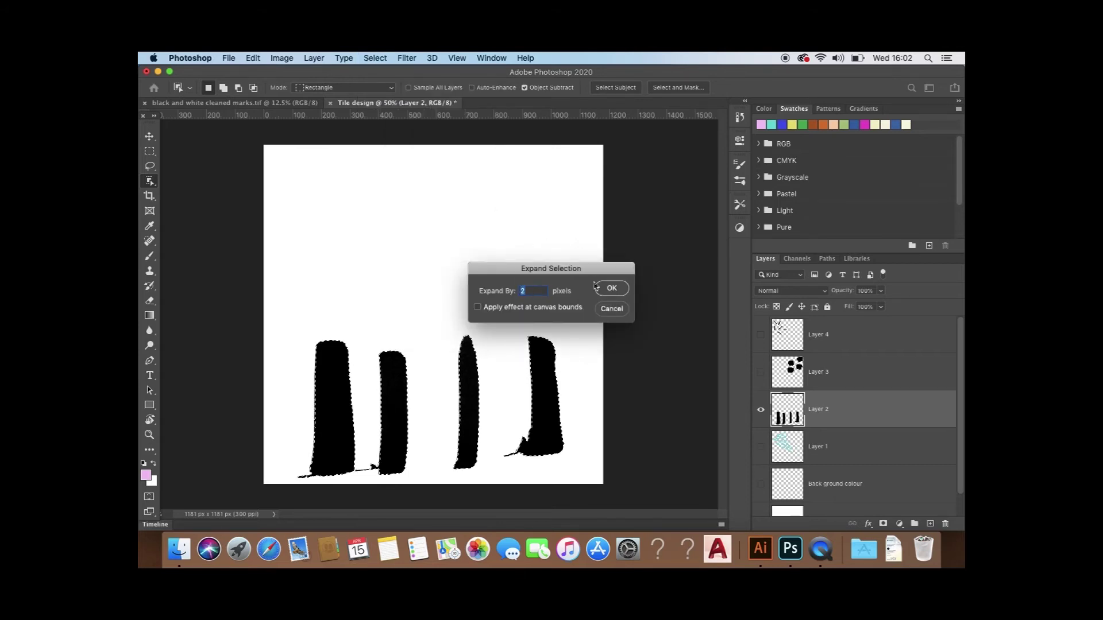
{"action": "left_click", "coordinate": [612, 289]}
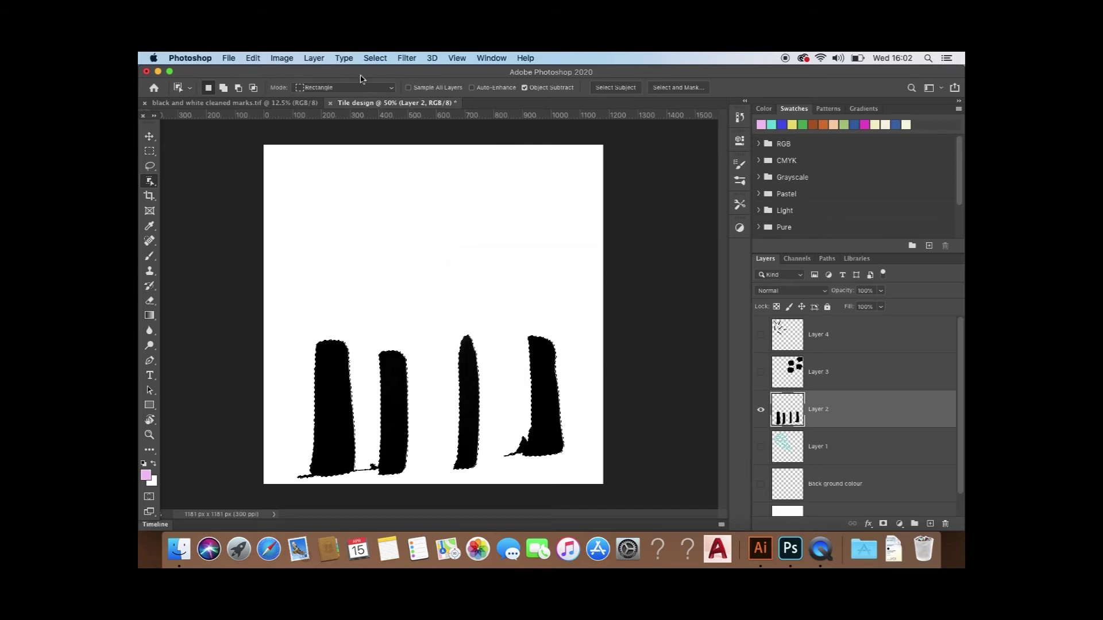
Step: Fill the selected bars on Layer 2 with the pink foreground colour at 100% opacity and deselect them
{"action": "left_click", "coordinate": [251, 59]}
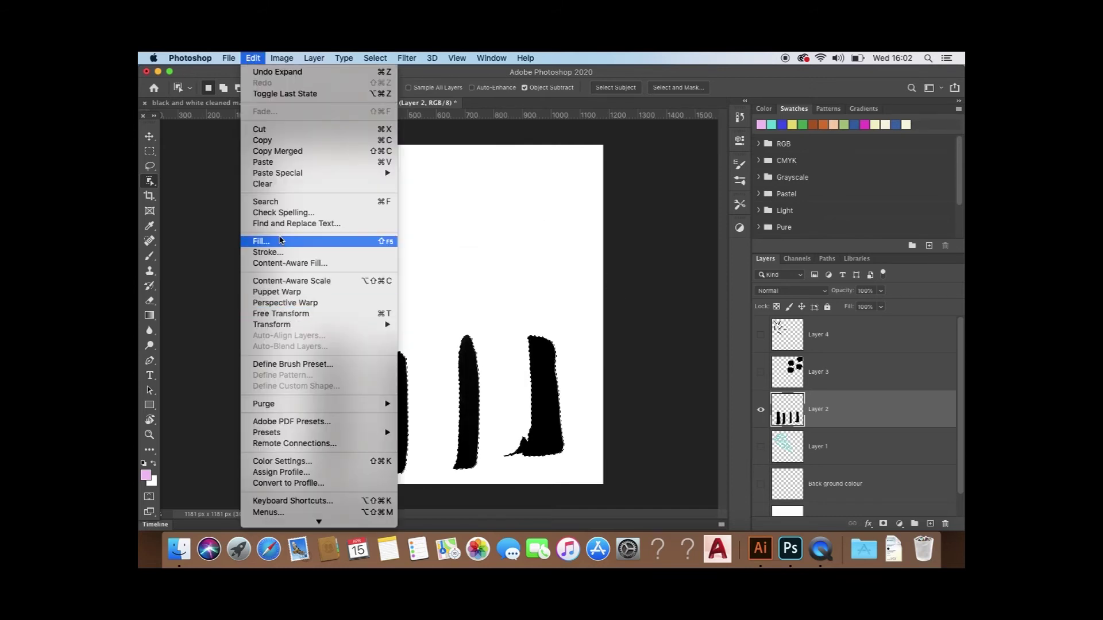
{"action": "left_click", "coordinate": [262, 241]}
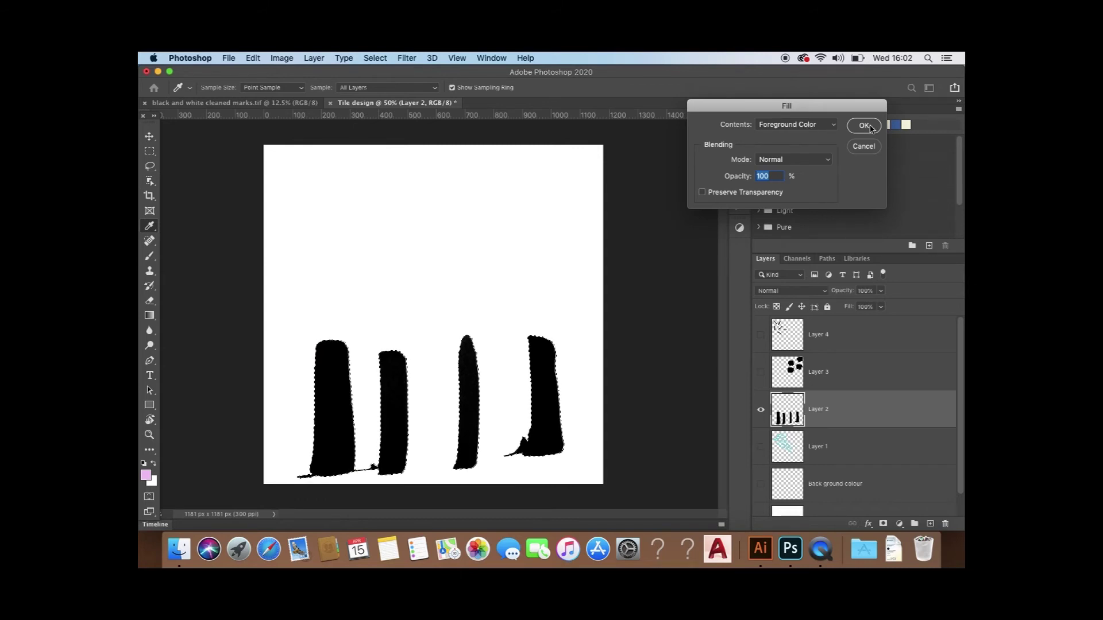
{"action": "left_click", "coordinate": [865, 126]}
{"action": "key", "text": "w"}
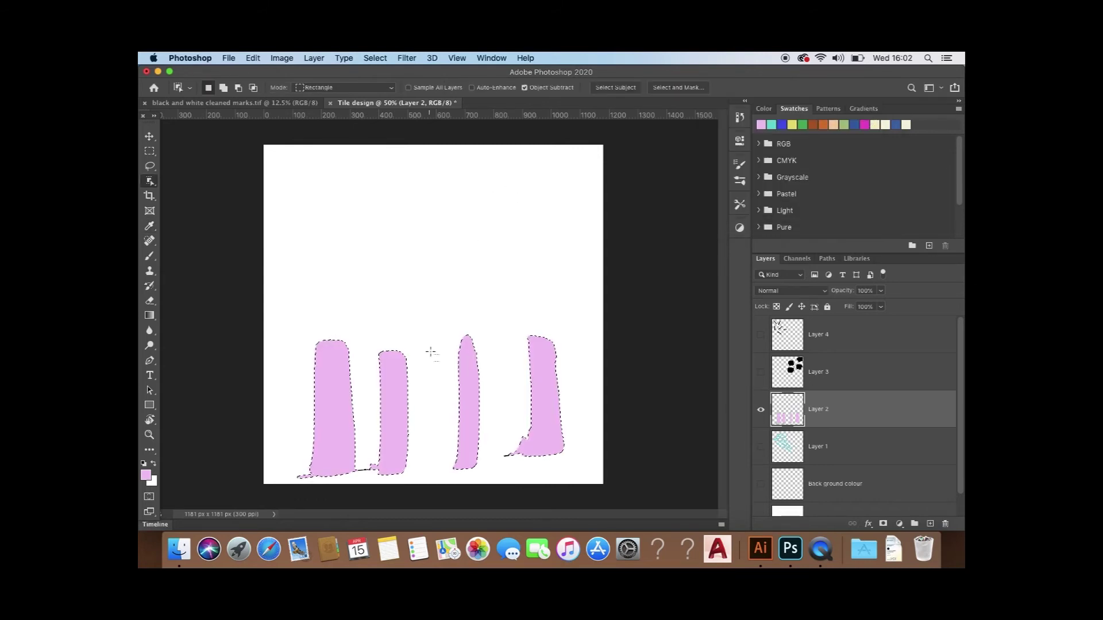
{"action": "key", "text": "super+d"}
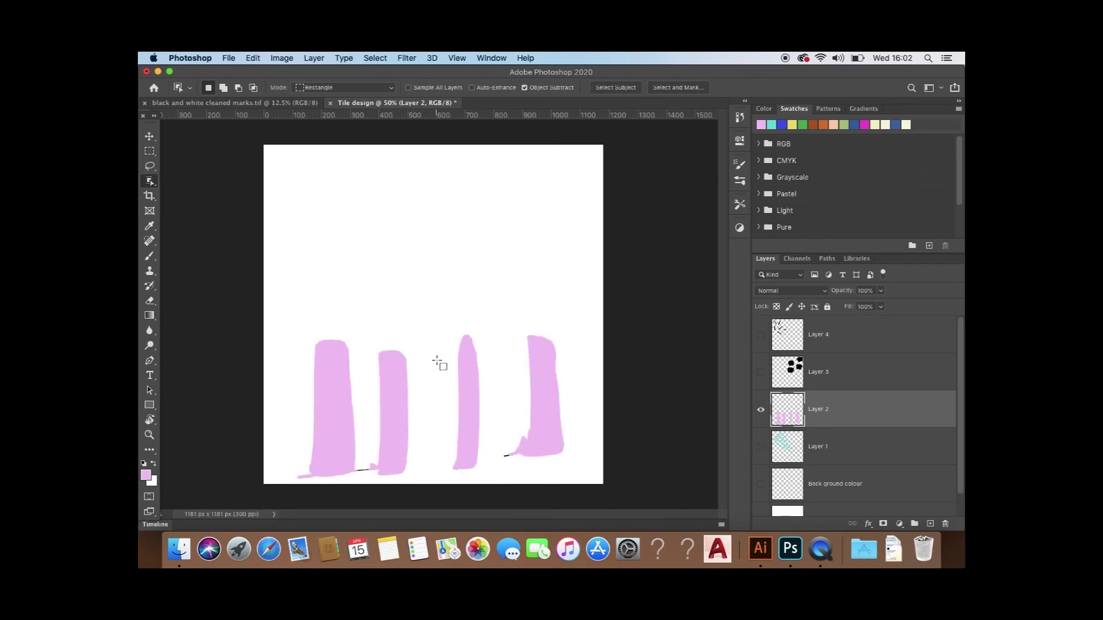
Step: Erase the leftover black line between the first and second pink bars on Layer 2 with the Eraser tool
{"action": "key", "text": "super+equal"}
{"action": "key", "text": "super+equal"}
{"action": "key", "text": "super+equal"}
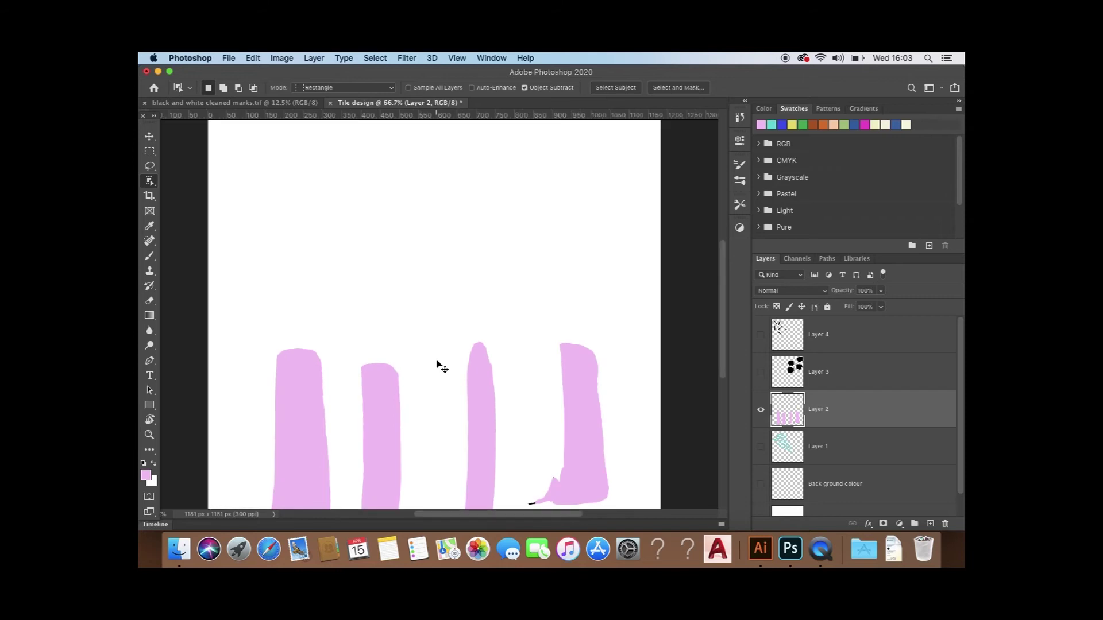
{"action": "scroll", "coordinate": [437, 362], "scroll_direction": "down", "scroll_amount": 5}
{"action": "scroll", "coordinate": [437, 362], "scroll_direction": "left", "scroll_amount": 5}
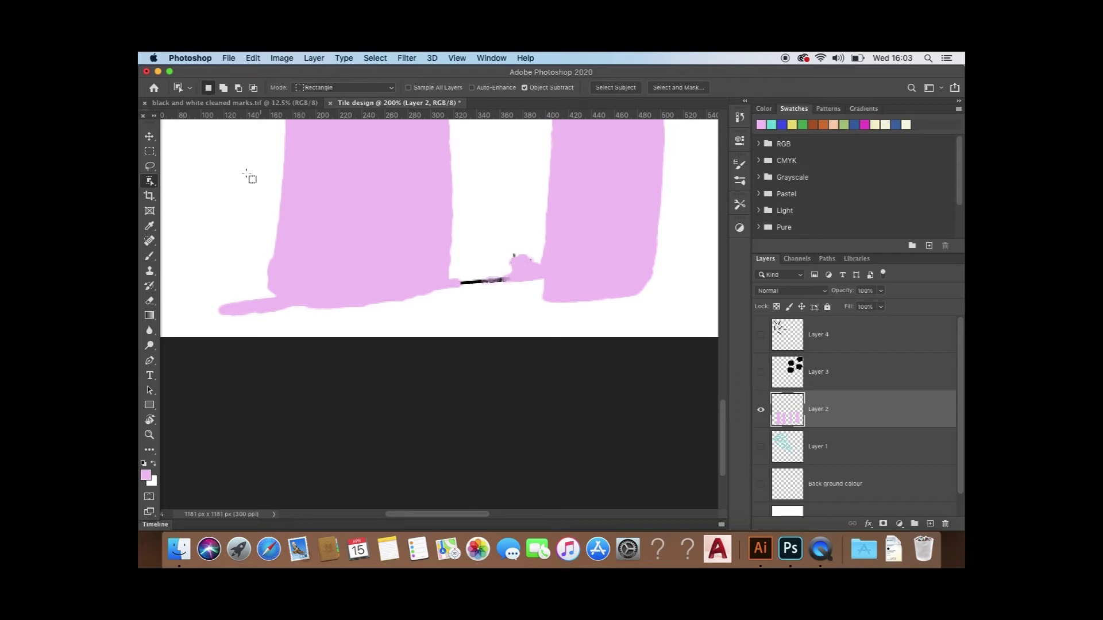
{"action": "key", "text": "super+equal"}
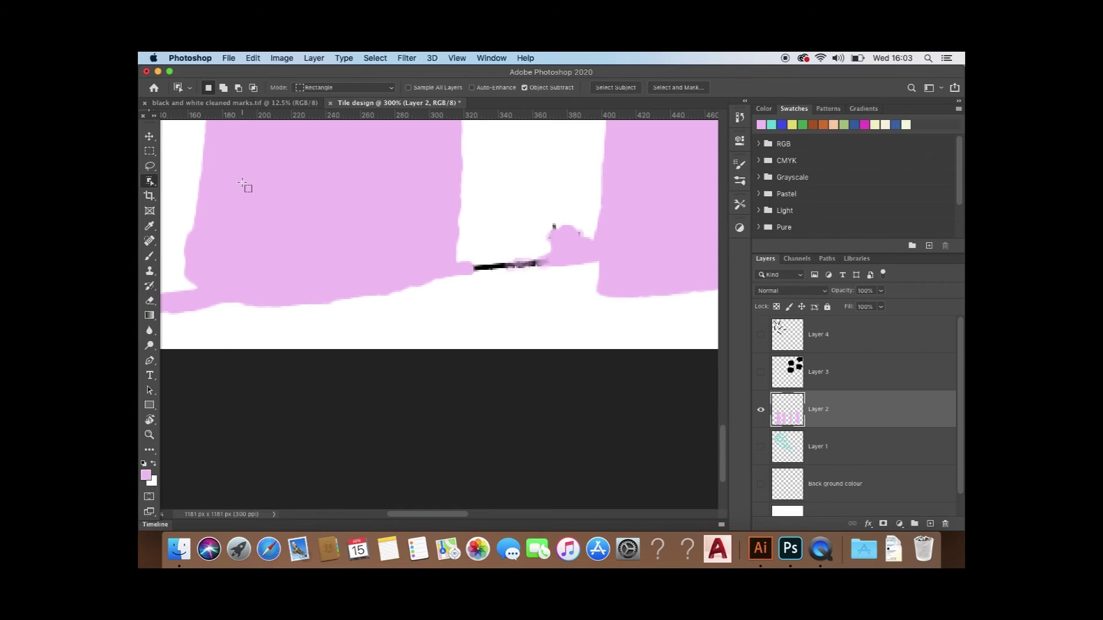
{"action": "scroll", "coordinate": [242, 184], "scroll_direction": "right", "scroll_amount": 3}
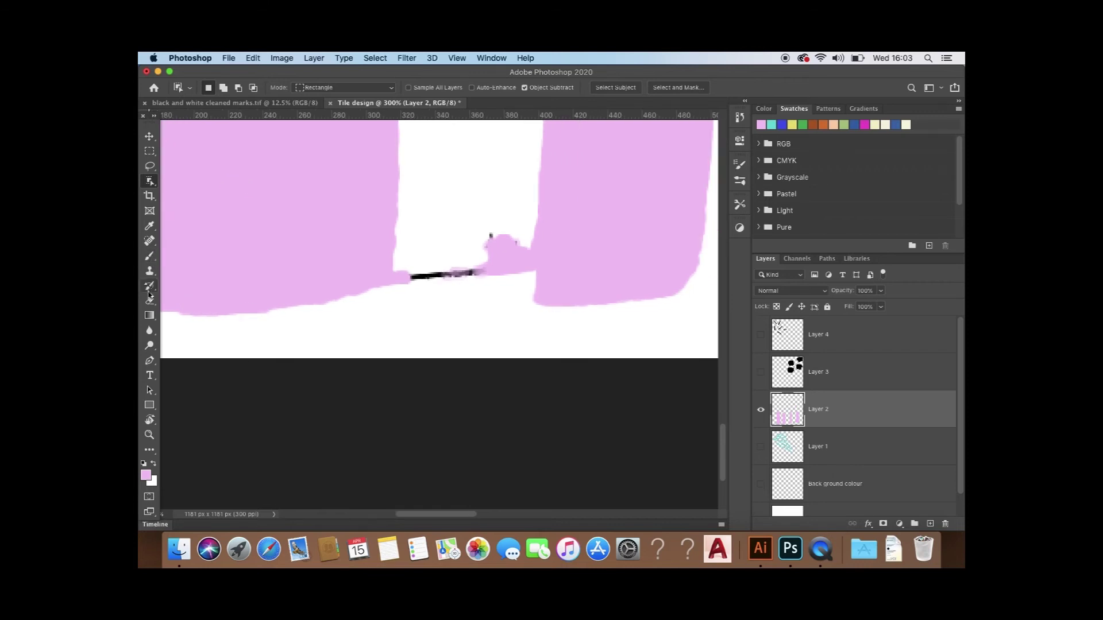
{"action": "left_click", "coordinate": [150, 300]}
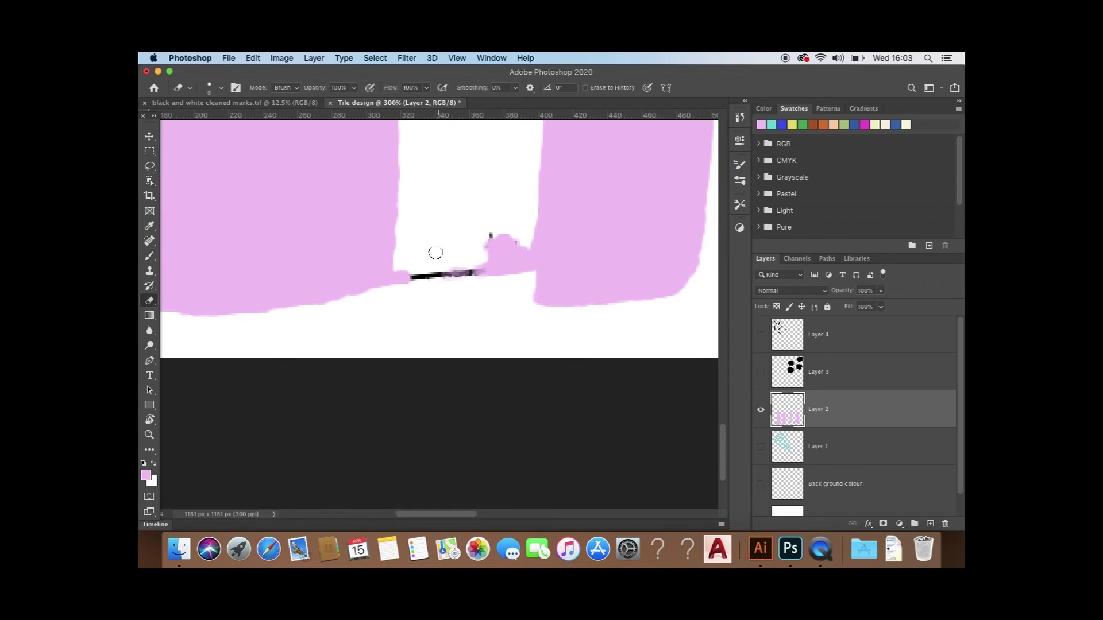
{"action": "mouse_move", "coordinate": [414, 263]}
{"action": "left_mouse_down"}
{"action": "mouse_move", "coordinate": [419, 281]}
{"action": "mouse_move", "coordinate": [471, 271]}
{"action": "mouse_move", "coordinate": [450, 279]}
{"action": "left_mouse_up"}
{"action": "mouse_move", "coordinate": [478, 234]}
{"action": "left_mouse_down"}
{"action": "mouse_move", "coordinate": [489, 229]}
{"action": "mouse_move", "coordinate": [476, 294]}
{"action": "left_mouse_up"}
Step: Erase the leftover black tail tip beside the foot of the fourth pink bar on Layer 2
{"action": "scroll", "coordinate": [553, 305], "scroll_direction": "right", "scroll_amount": 15}
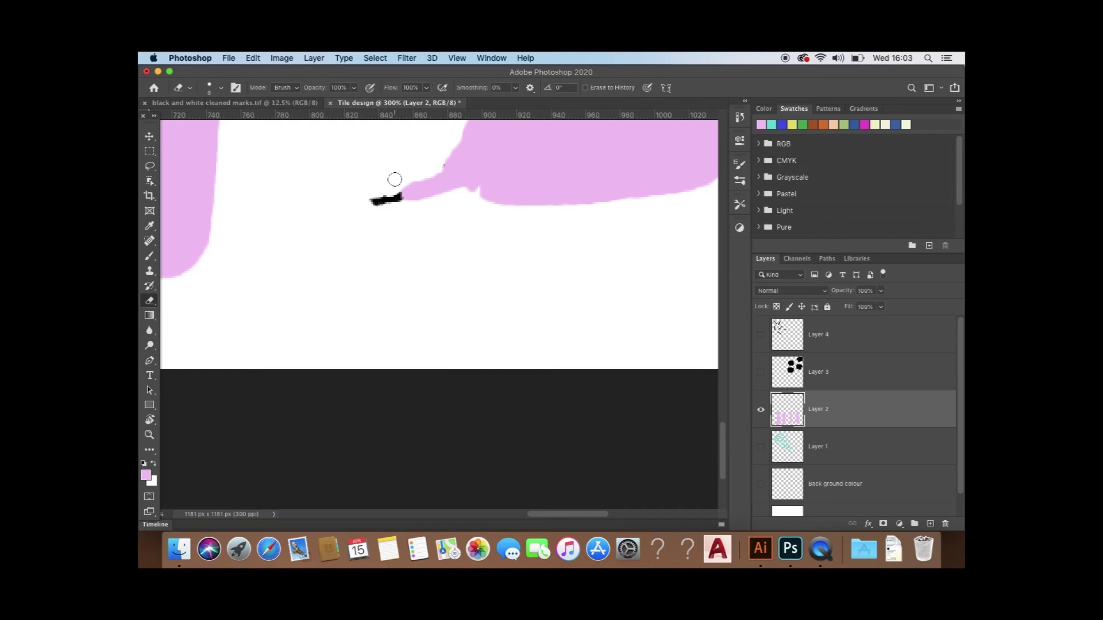
{"action": "mouse_move", "coordinate": [397, 191]}
{"action": "left_mouse_down"}
{"action": "mouse_move", "coordinate": [401, 204]}
{"action": "mouse_move", "coordinate": [381, 204]}
{"action": "left_mouse_up"}
{"action": "key", "text": "super+0"}
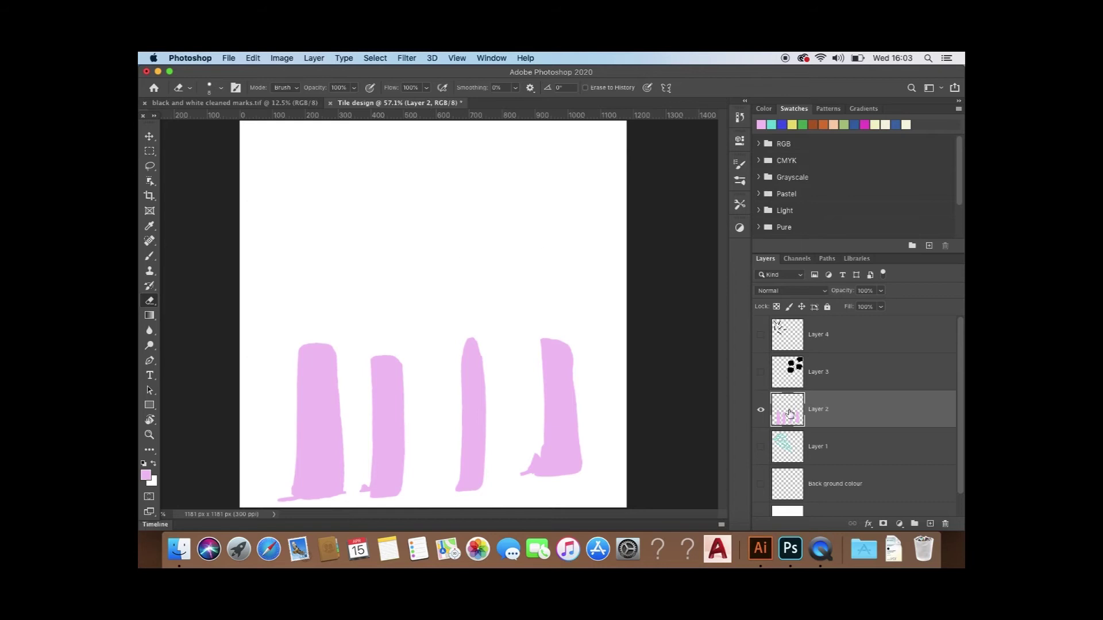
Step: Make the Back ground colour layer active, with Layer 1 and Layer 2 hidden
{"action": "left_click", "coordinate": [761, 448]}
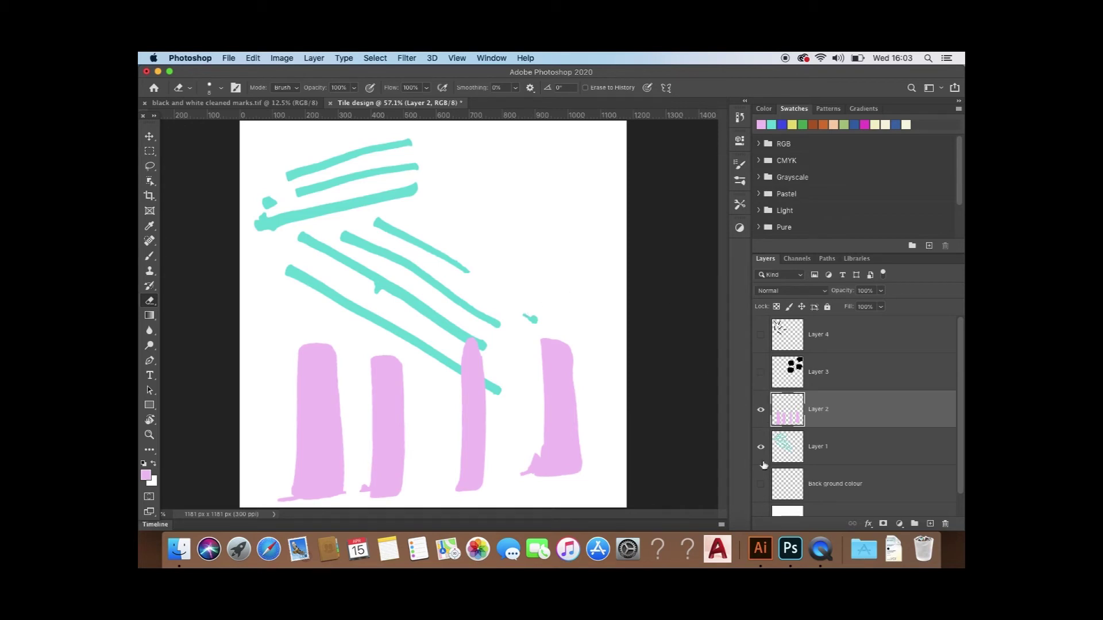
{"action": "left_click", "coordinate": [823, 486]}
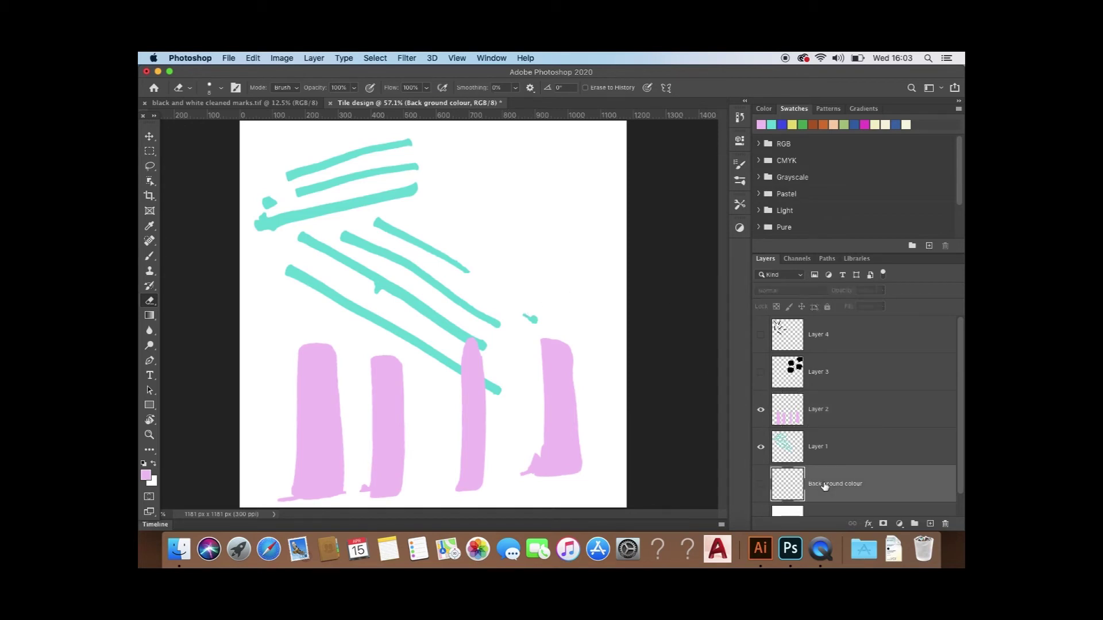
{"action": "left_click", "coordinate": [761, 448]}
{"action": "left_click", "coordinate": [762, 410]}
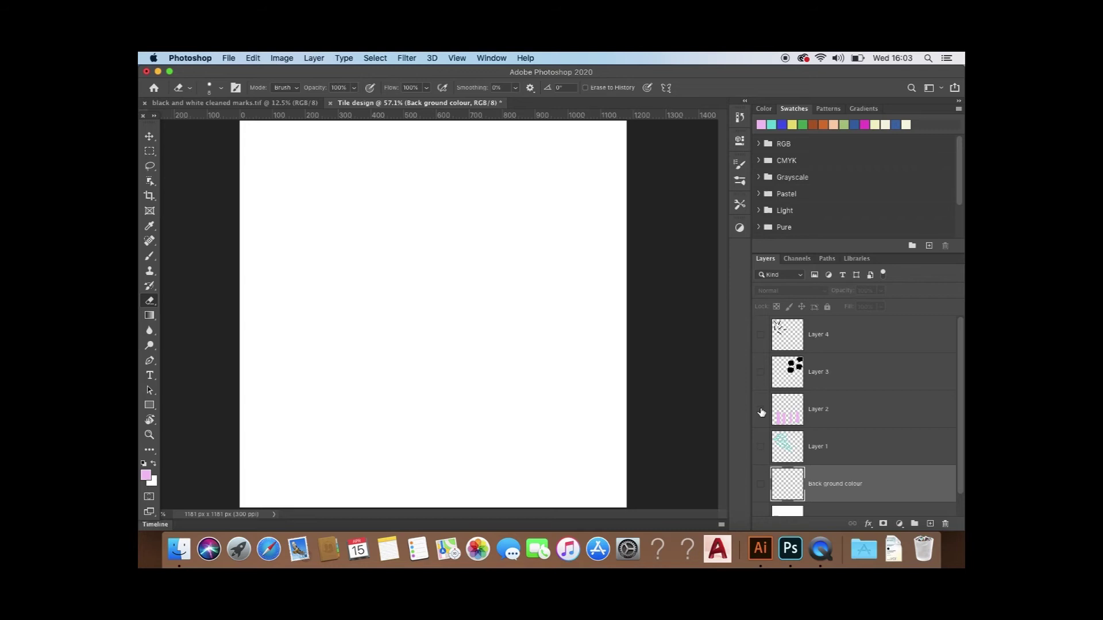
Step: Make the Back ground colour layer visible and fill it with the light green swatch as foreground colour at 100% opacity
{"action": "left_click", "coordinate": [844, 123]}
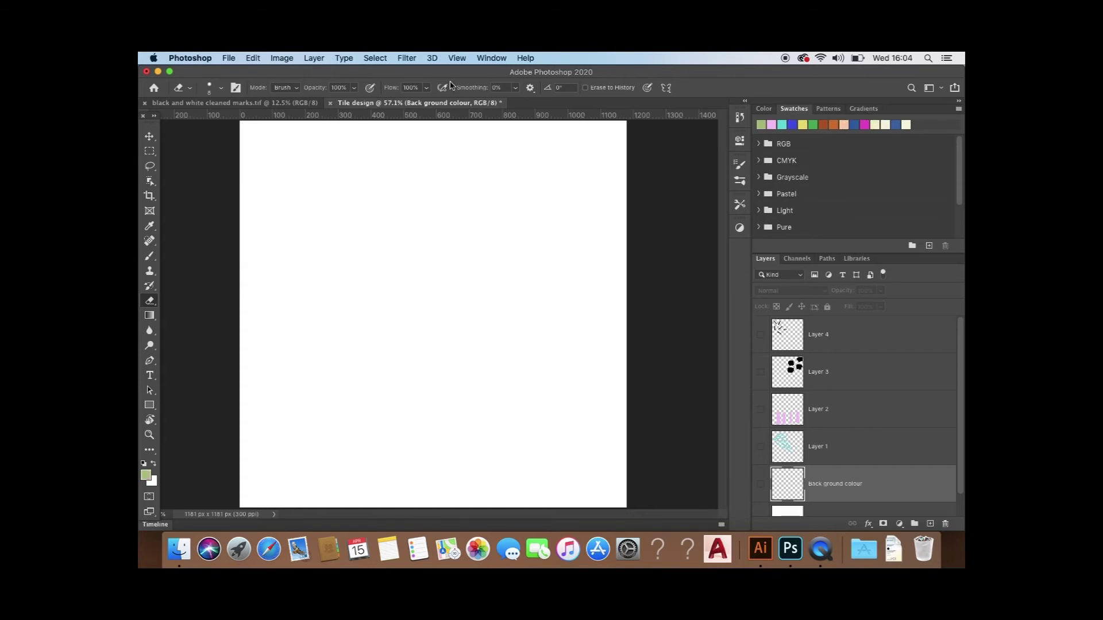
{"action": "left_click", "coordinate": [251, 59]}
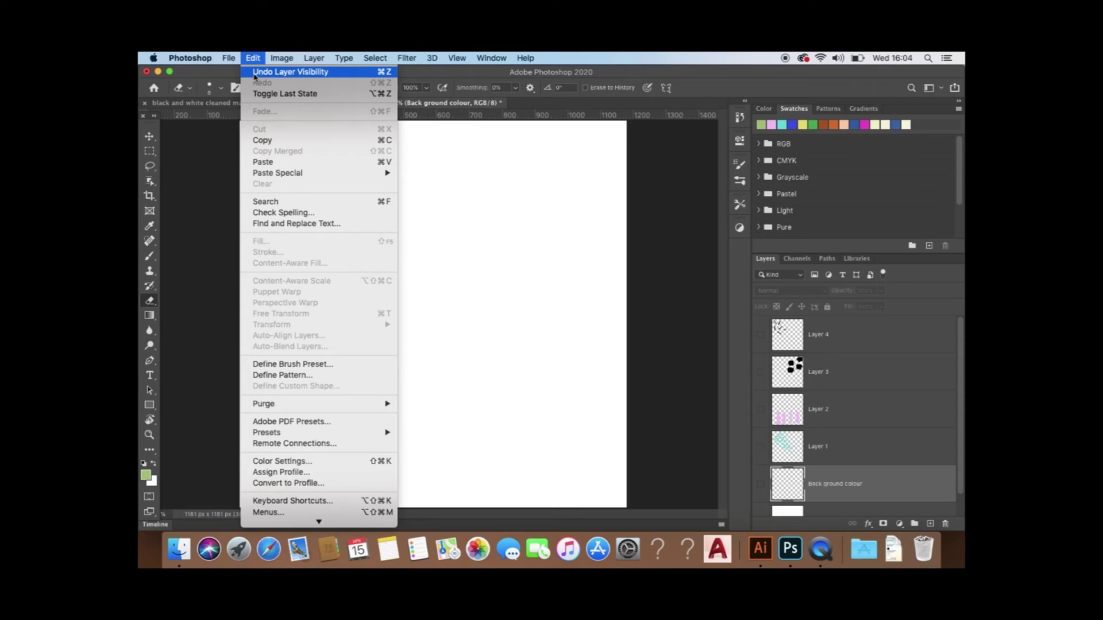
{"action": "left_click", "coordinate": [514, 249]}
{"action": "left_click", "coordinate": [760, 486]}
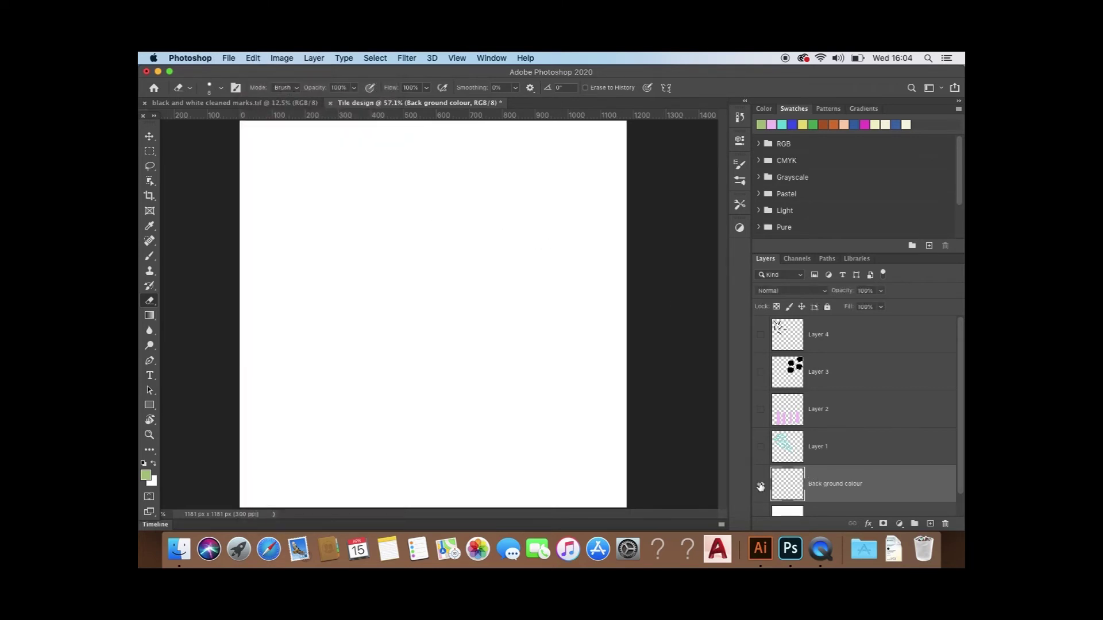
{"action": "left_click", "coordinate": [254, 60]}
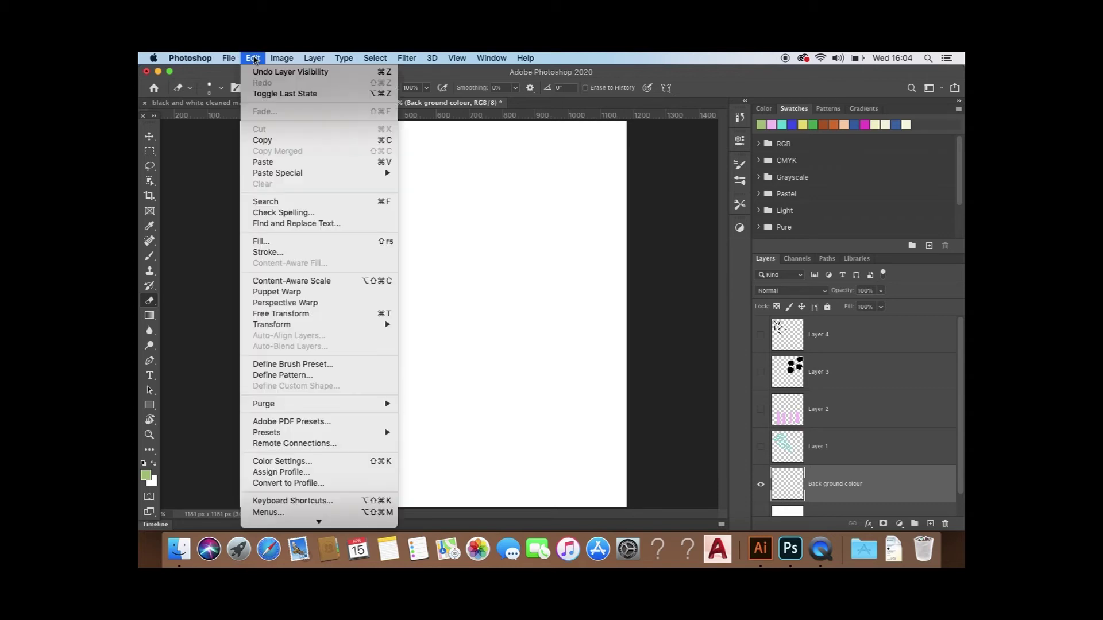
{"action": "left_click", "coordinate": [268, 244]}
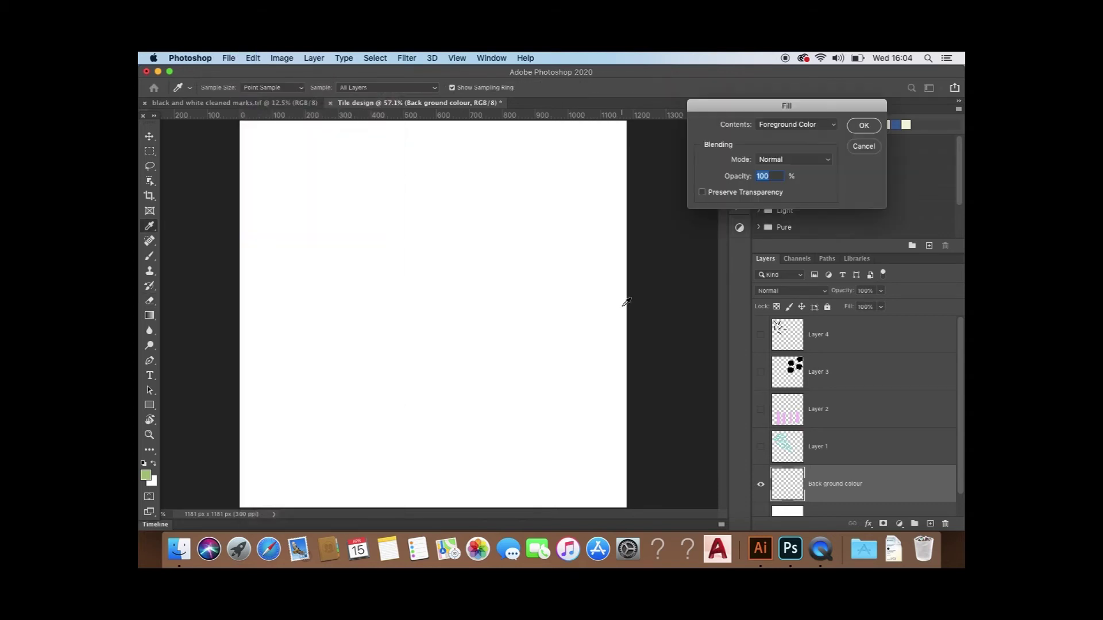
{"action": "left_click", "coordinate": [870, 126]}
{"action": "key", "text": "e"}
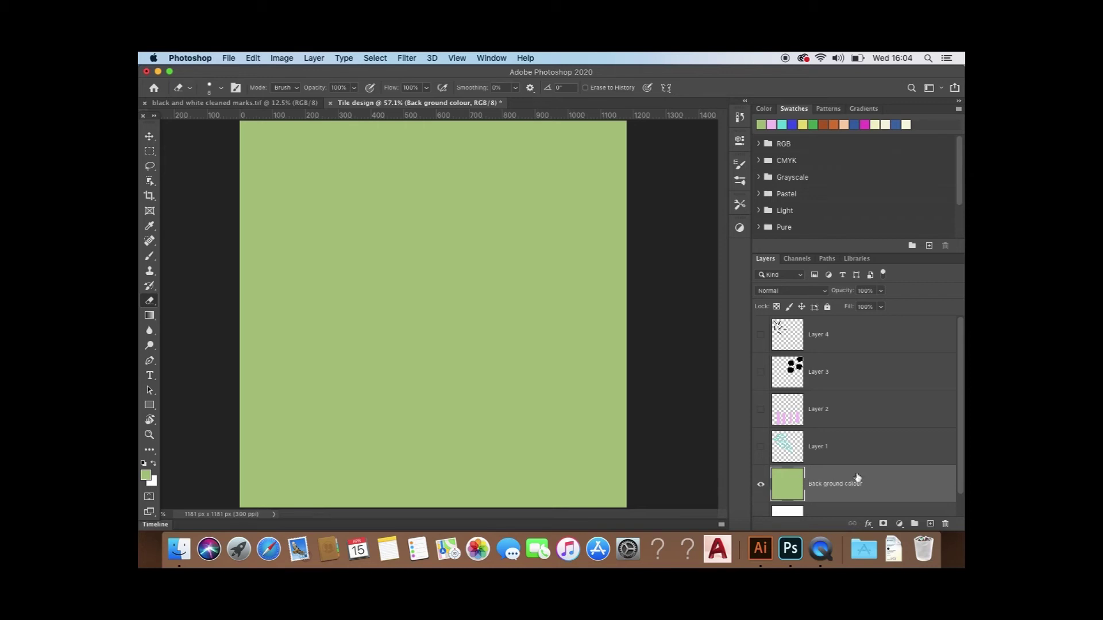
Step: Toggle the green background layer off and on, and show Layer 1 and Layer 2 above it
{"action": "left_click", "coordinate": [761, 487]}
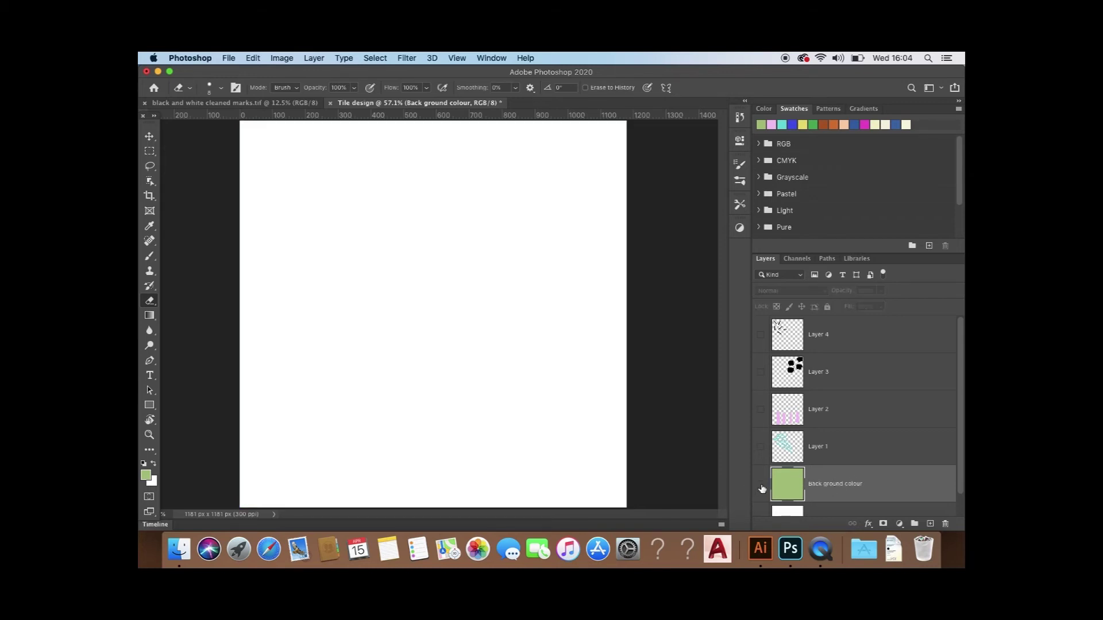
{"action": "left_click", "coordinate": [762, 487]}
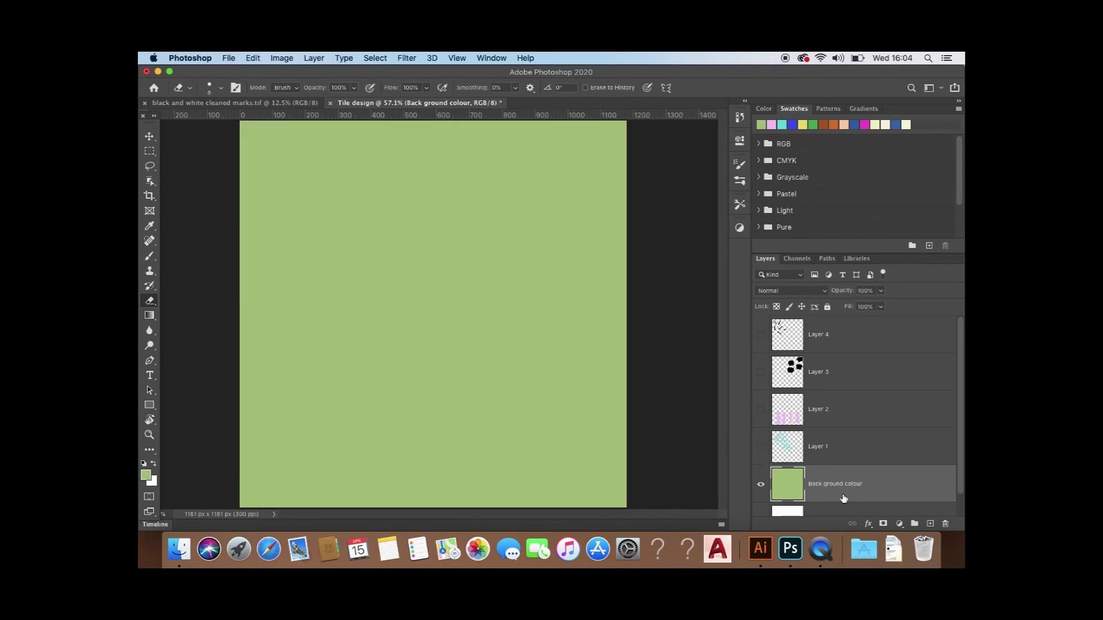
{"action": "left_click", "coordinate": [761, 448]}
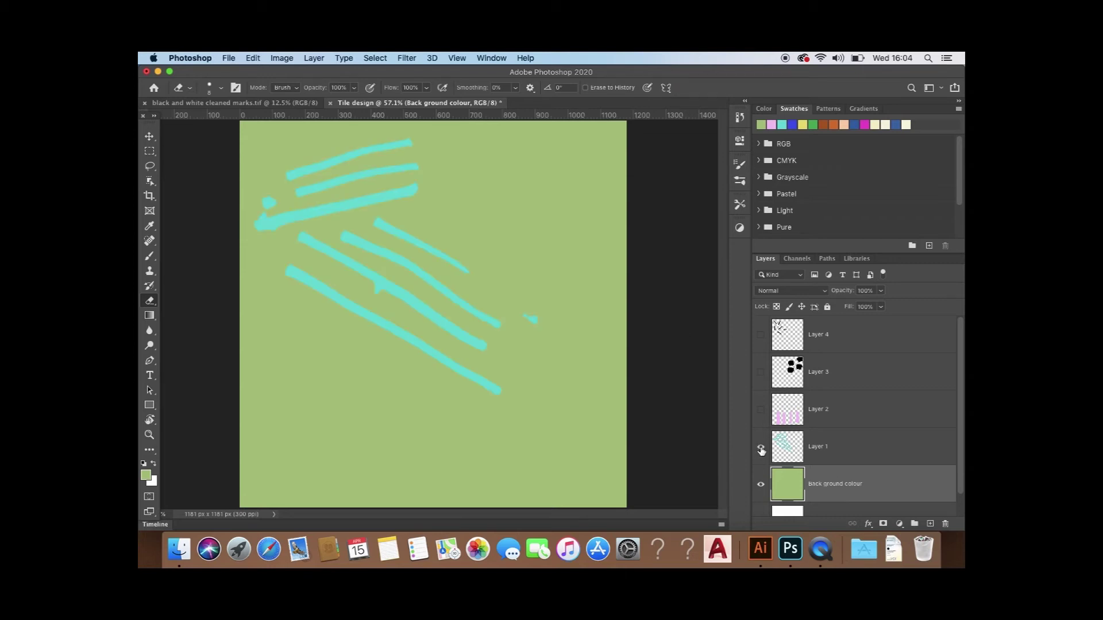
{"action": "left_click", "coordinate": [760, 411]}
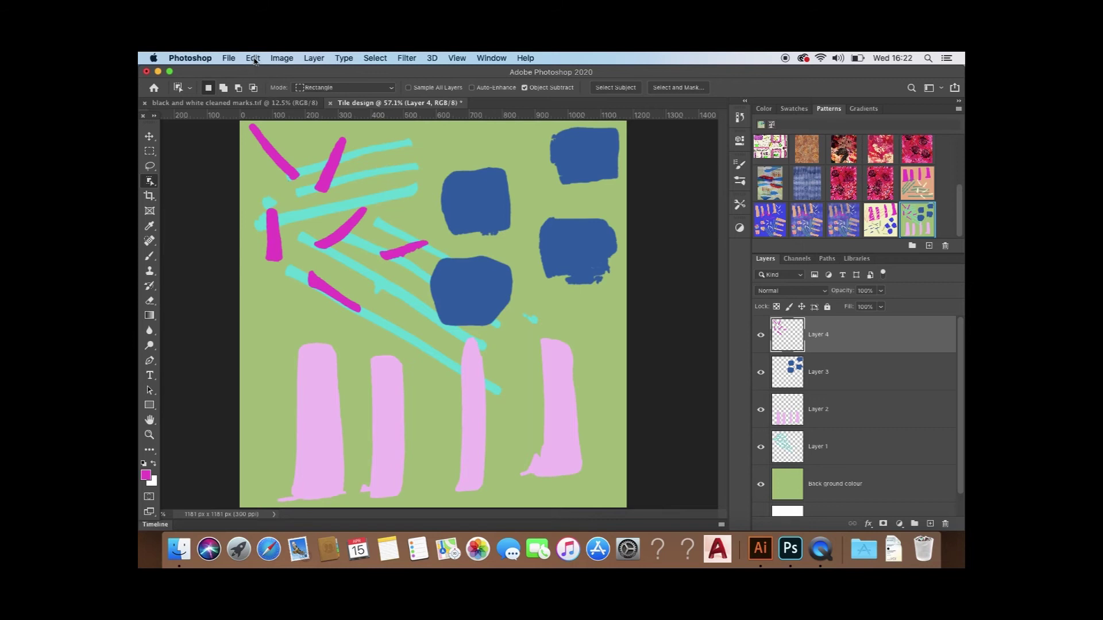
Step: Merge all visible layers into one and define the merged artwork as a pattern named Tile design
{"action": "left_click", "coordinate": [315, 58]}
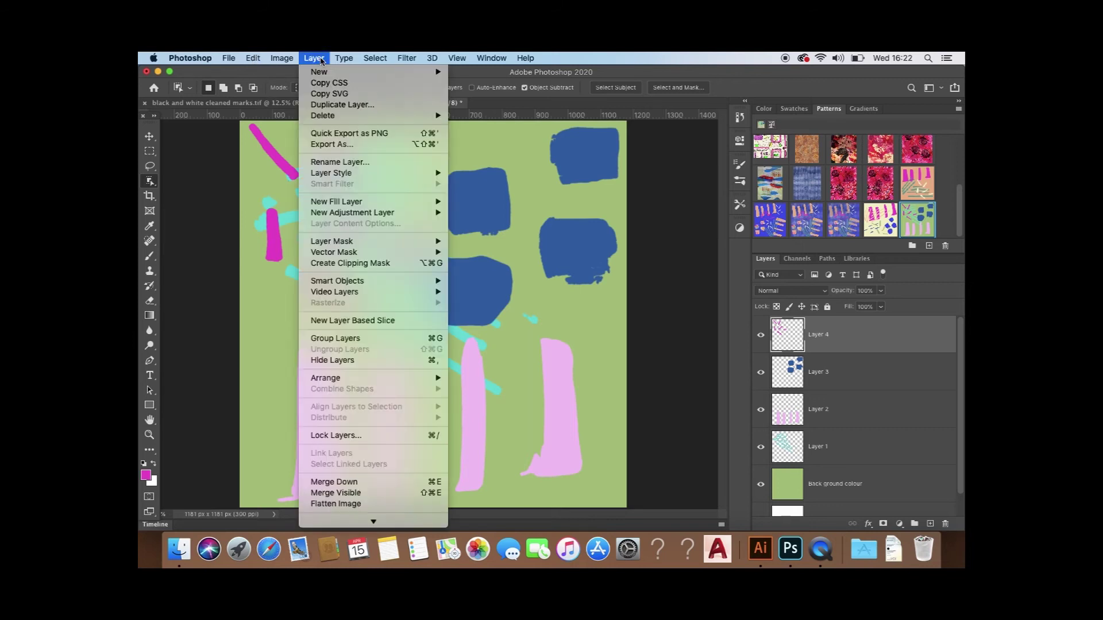
{"action": "left_click", "coordinate": [354, 494]}
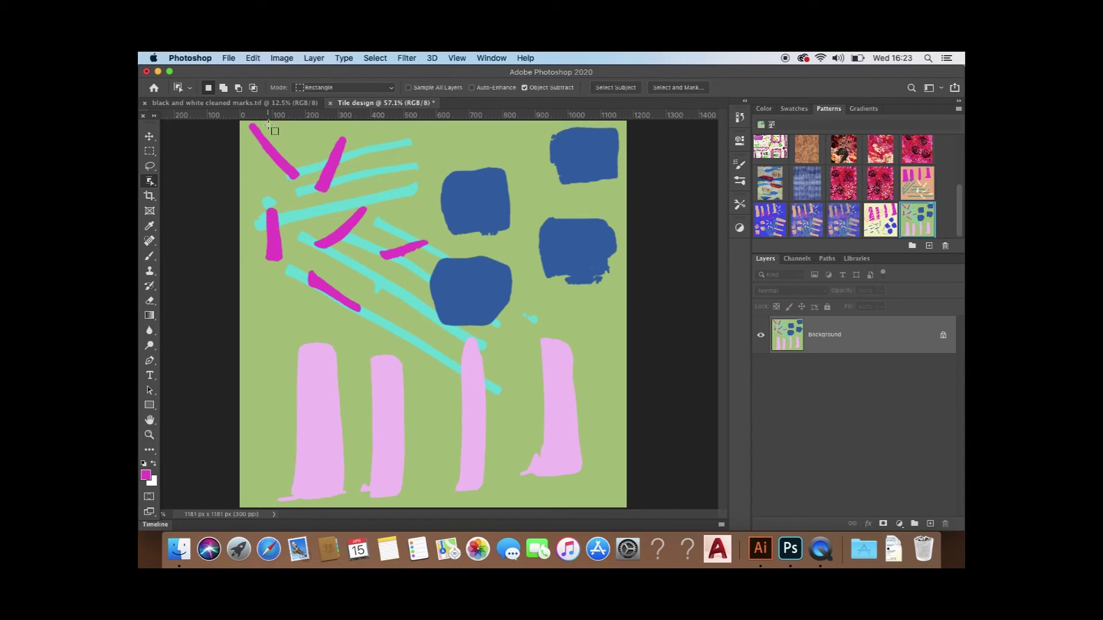
{"action": "left_click", "coordinate": [255, 58]}
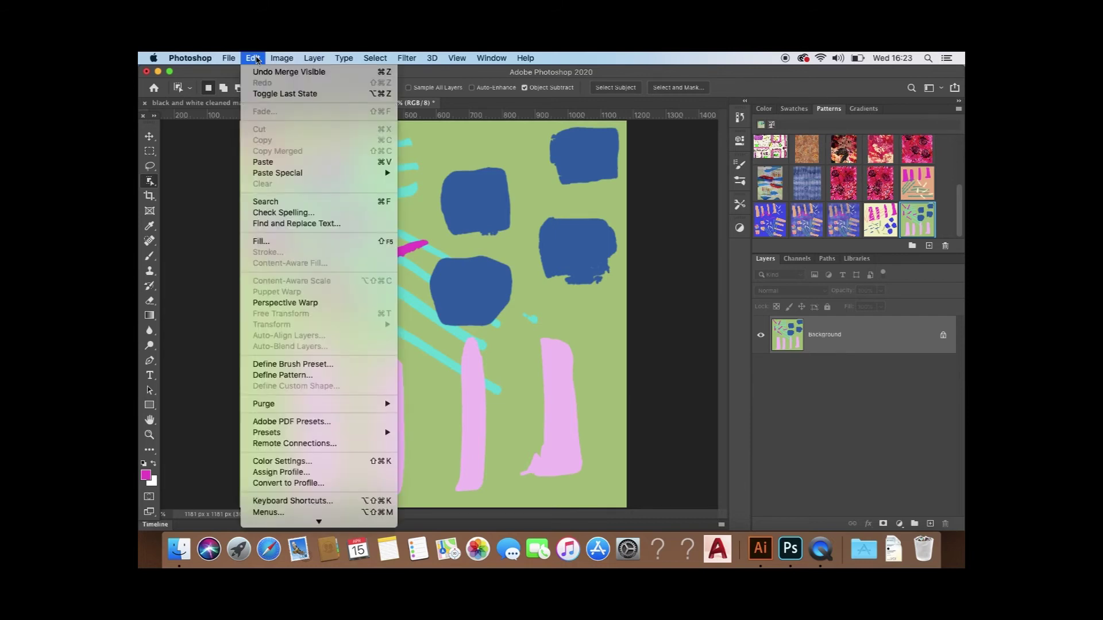
{"action": "left_click", "coordinate": [280, 375]}
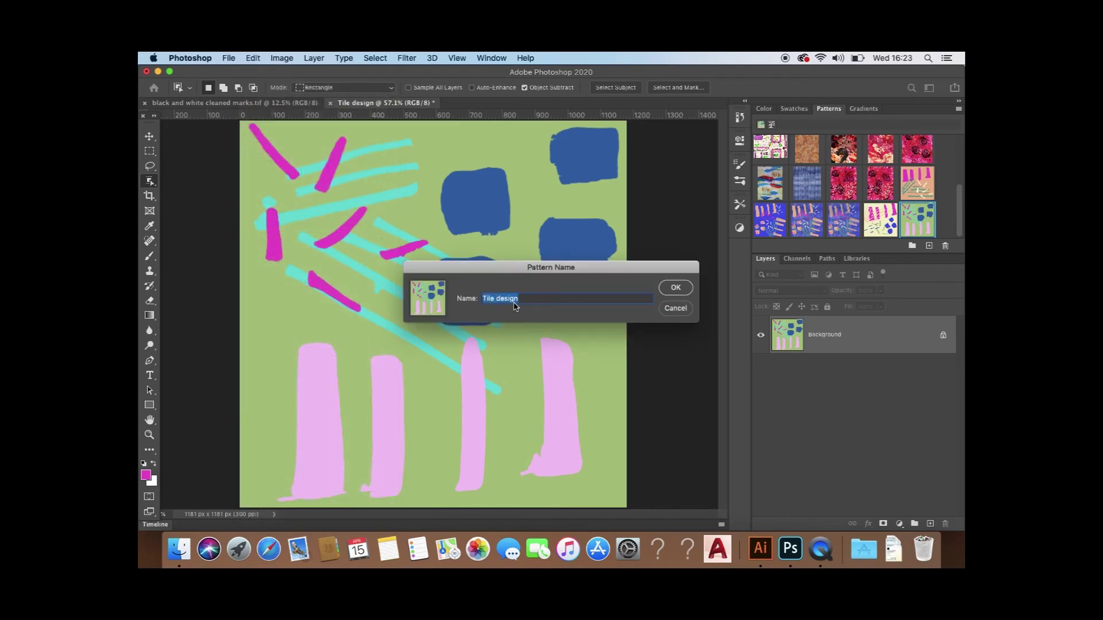
{"action": "key", "text": "BackSpace"}
{"action": "type", "text": "Tile design"}
{"action": "left_click", "coordinate": [675, 289]}
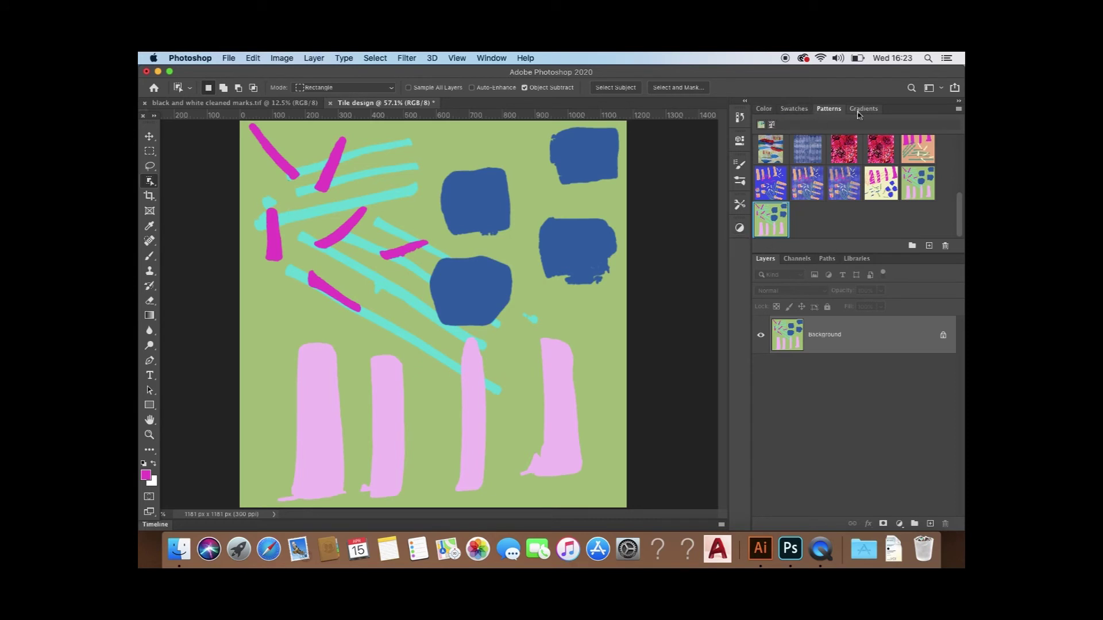
{"action": "left_click", "coordinate": [765, 109]}
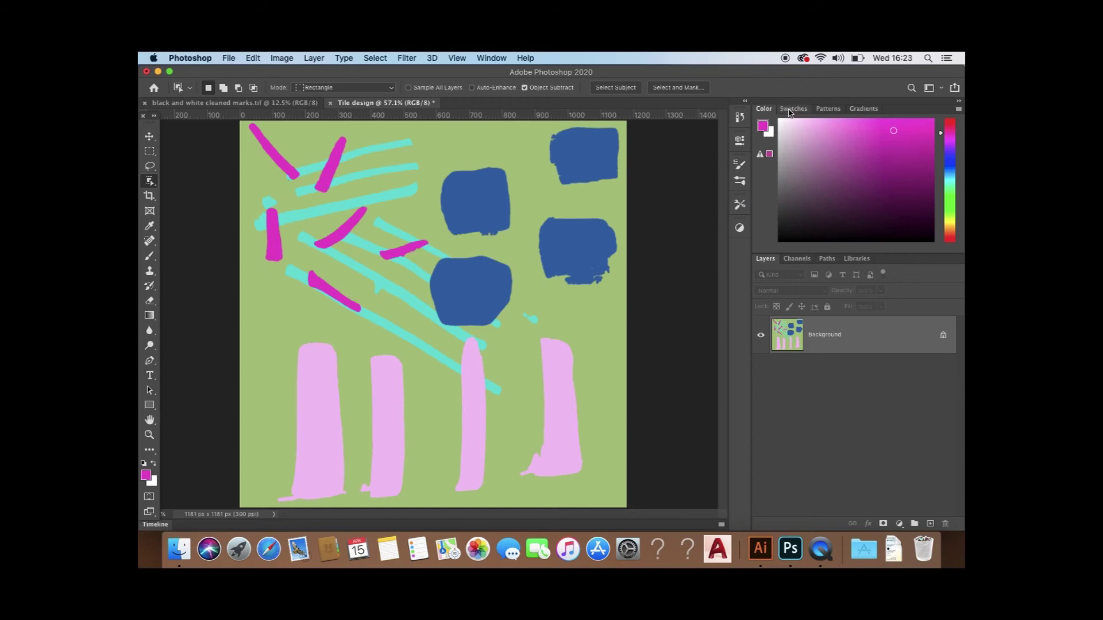
{"action": "left_click", "coordinate": [790, 111]}
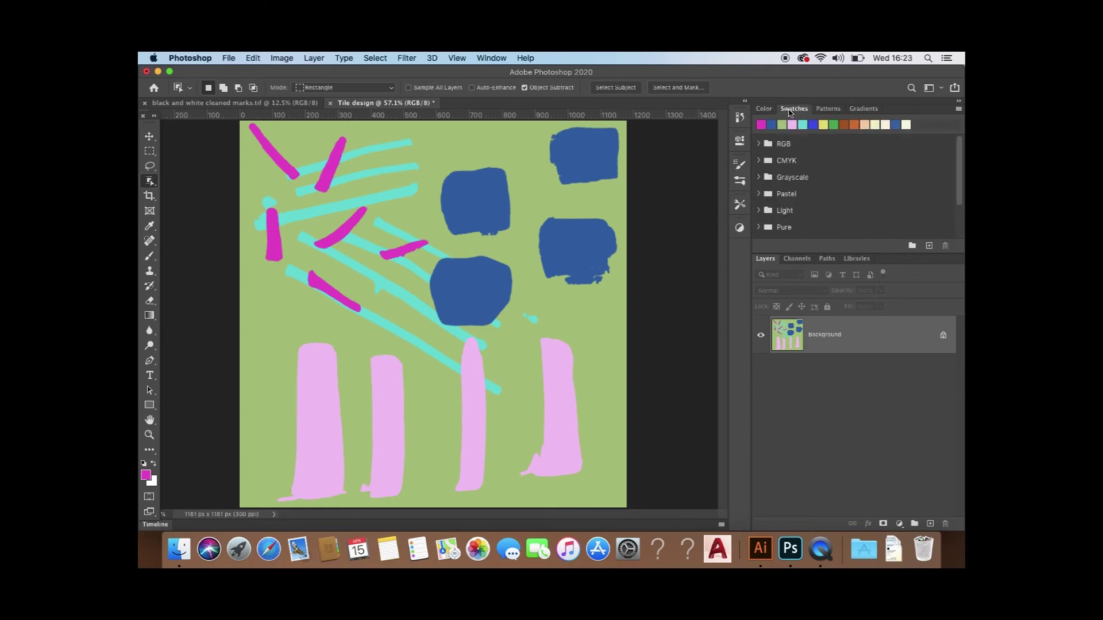
{"action": "left_click", "coordinate": [836, 113]}
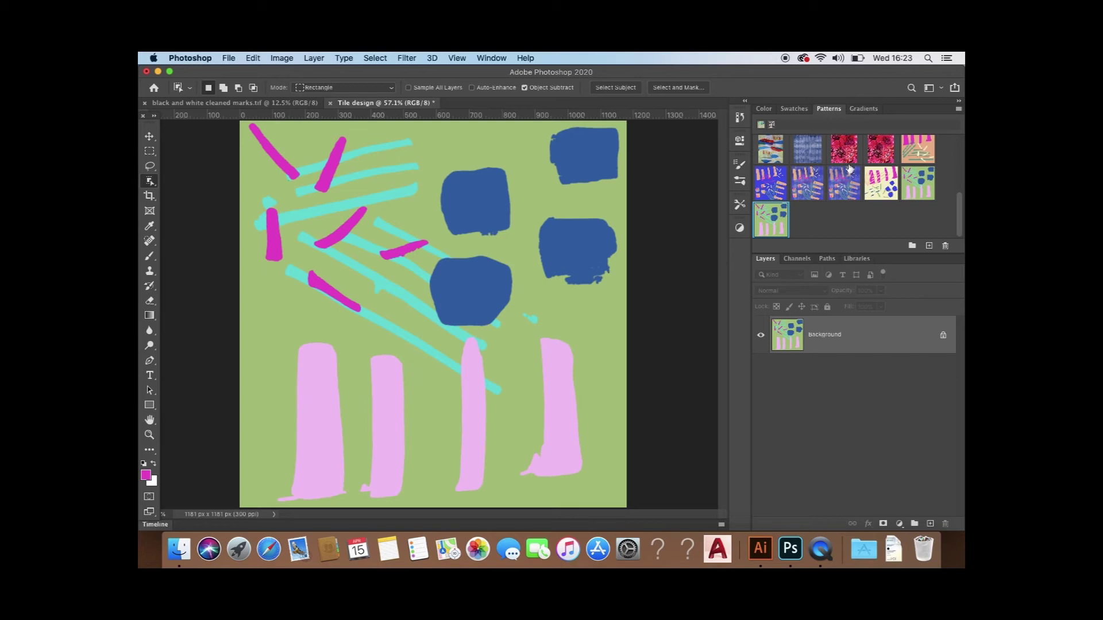
{"action": "mouse_move", "coordinate": [960, 211]}
{"action": "left_mouse_down"}
{"action": "mouse_move", "coordinate": [959, 178]}
{"action": "mouse_move", "coordinate": [959, 213]}
{"action": "left_mouse_up"}
{"action": "left_click", "coordinate": [503, 58]}
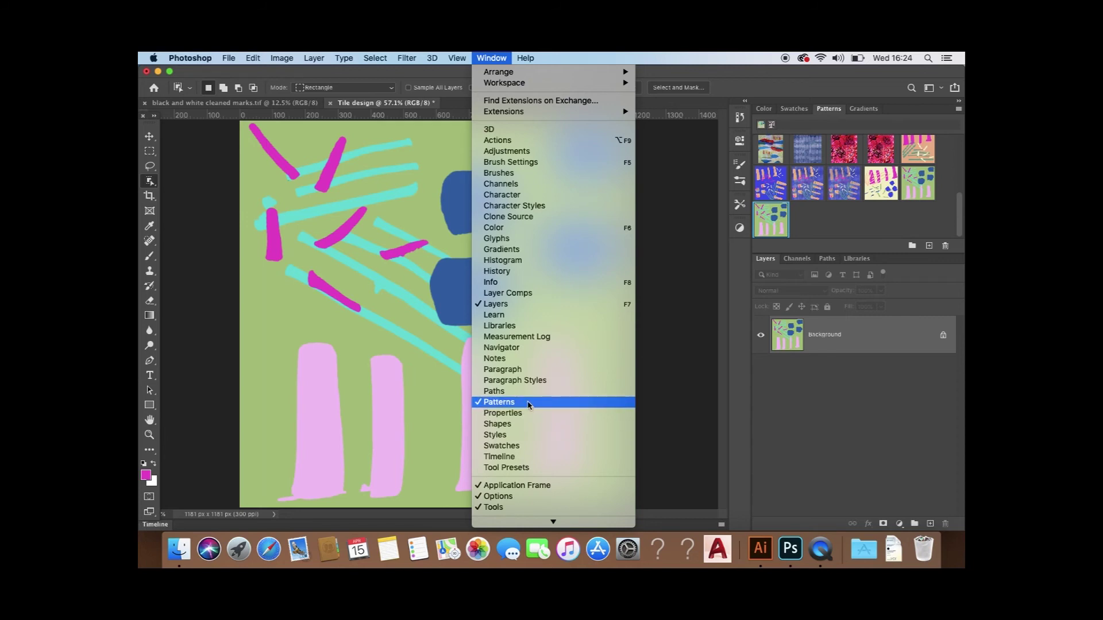
{"action": "left_click", "coordinate": [697, 348]}
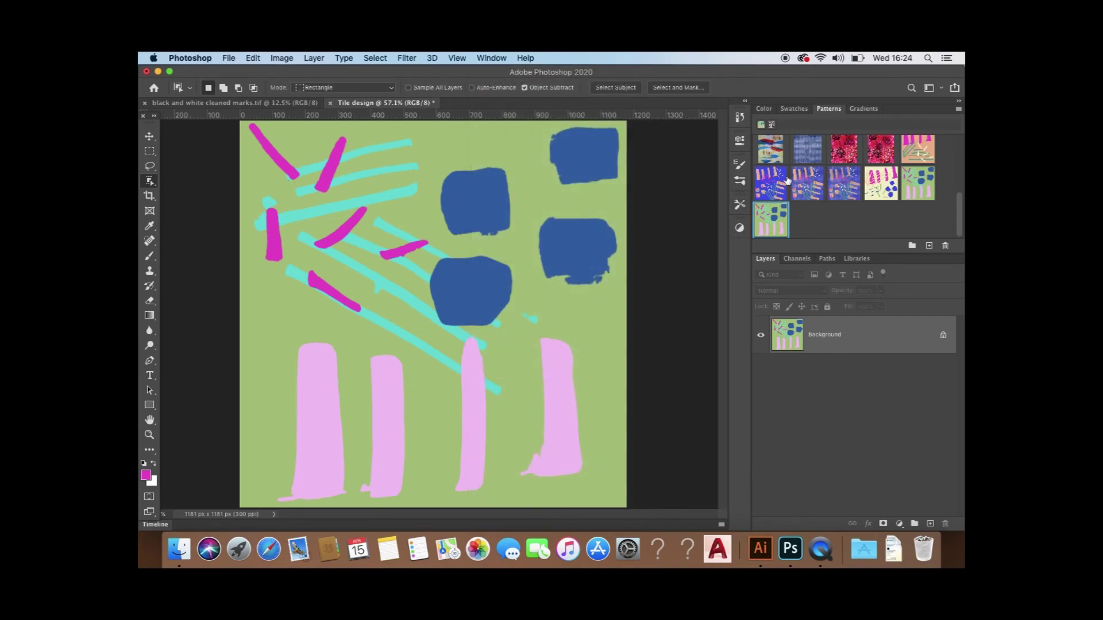
Step: Create a landscape A3 print document named Tile design repeat 1, 420 x 297 mm at 300 pixels/inch with white background
{"action": "left_click", "coordinate": [228, 58]}
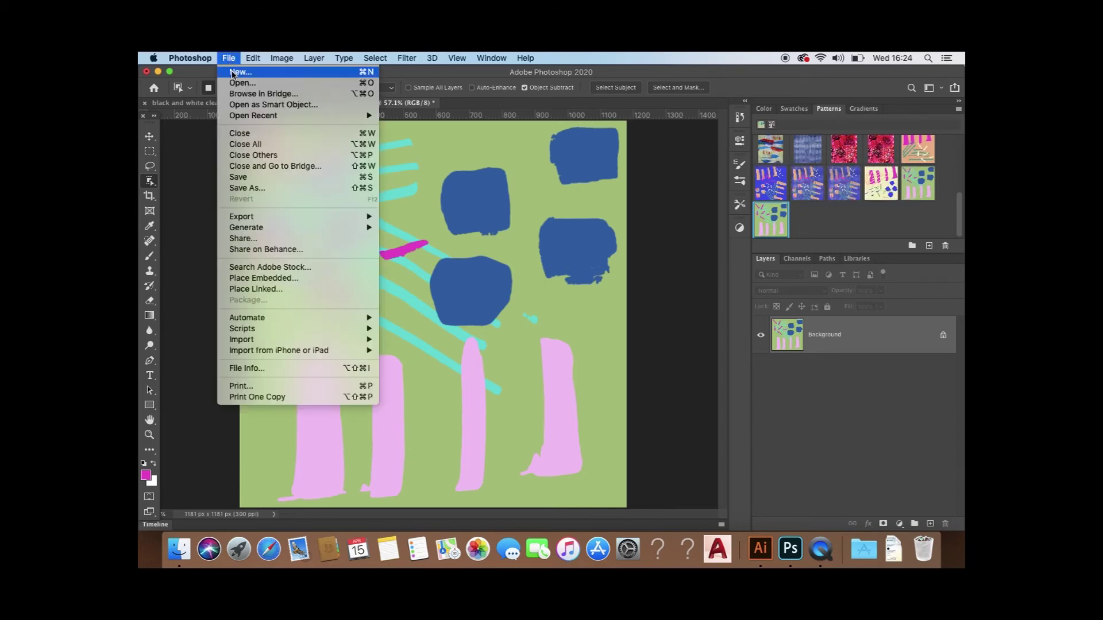
{"action": "left_click", "coordinate": [282, 75]}
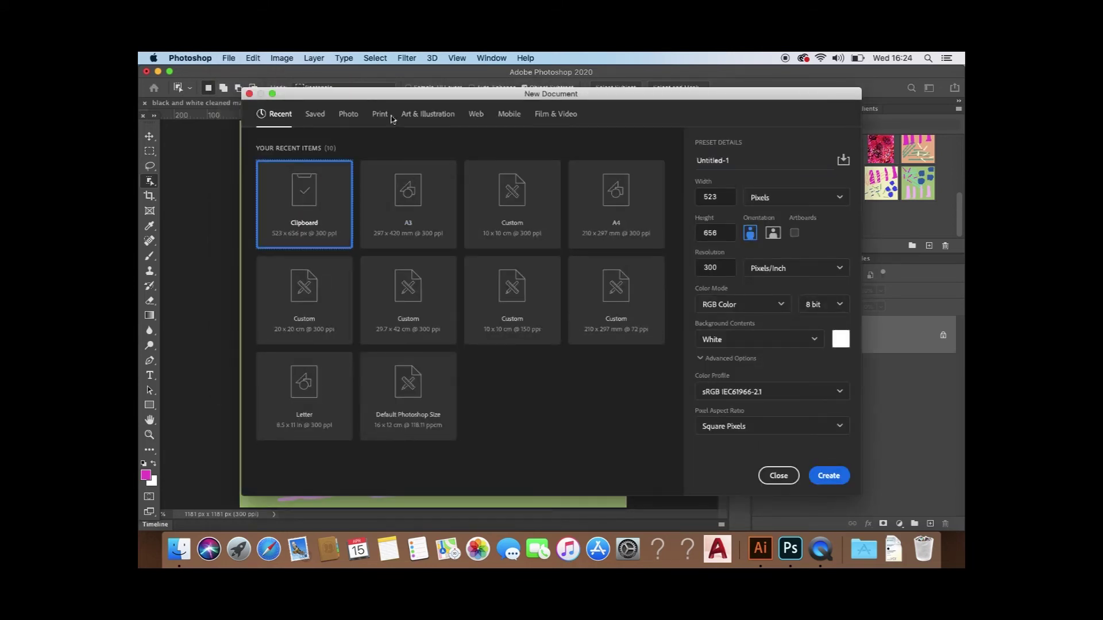
{"action": "left_click", "coordinate": [378, 116]}
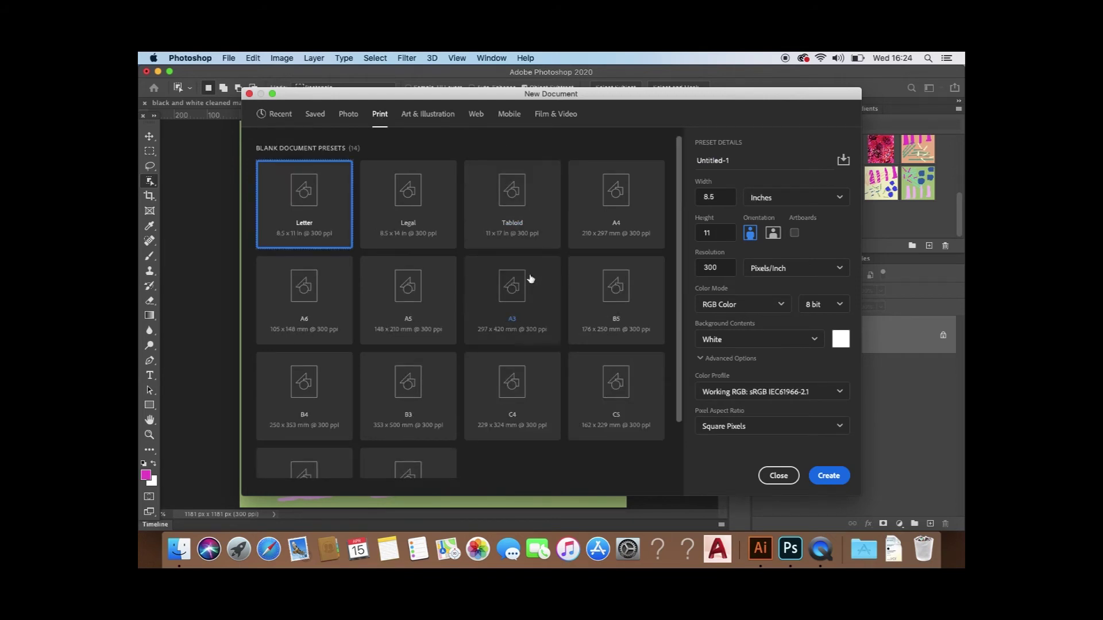
{"action": "left_click", "coordinate": [518, 297]}
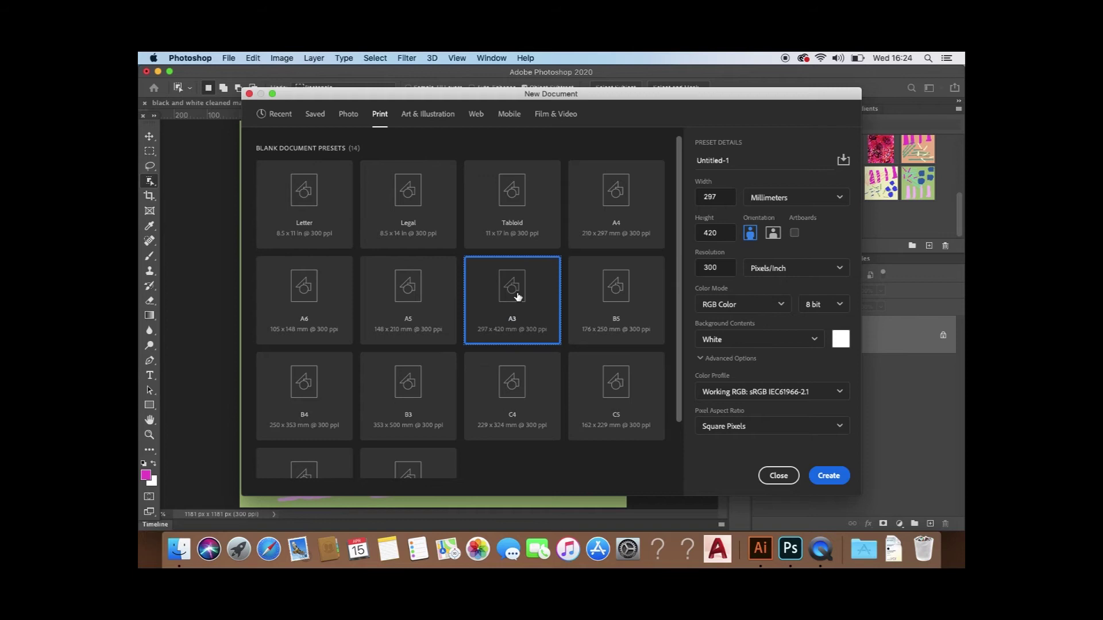
{"action": "left_click", "coordinate": [738, 163]}
{"action": "key", "text": "BackSpace"}
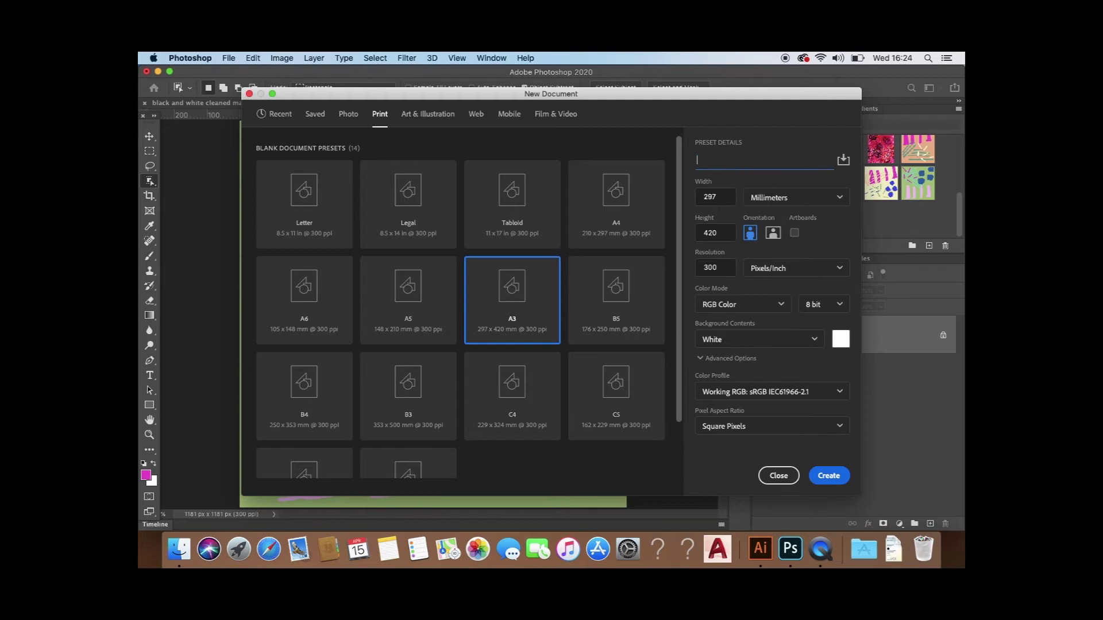
{"action": "type", "text": "Tile design repeat"}
{"action": "left_click", "coordinate": [775, 235]}
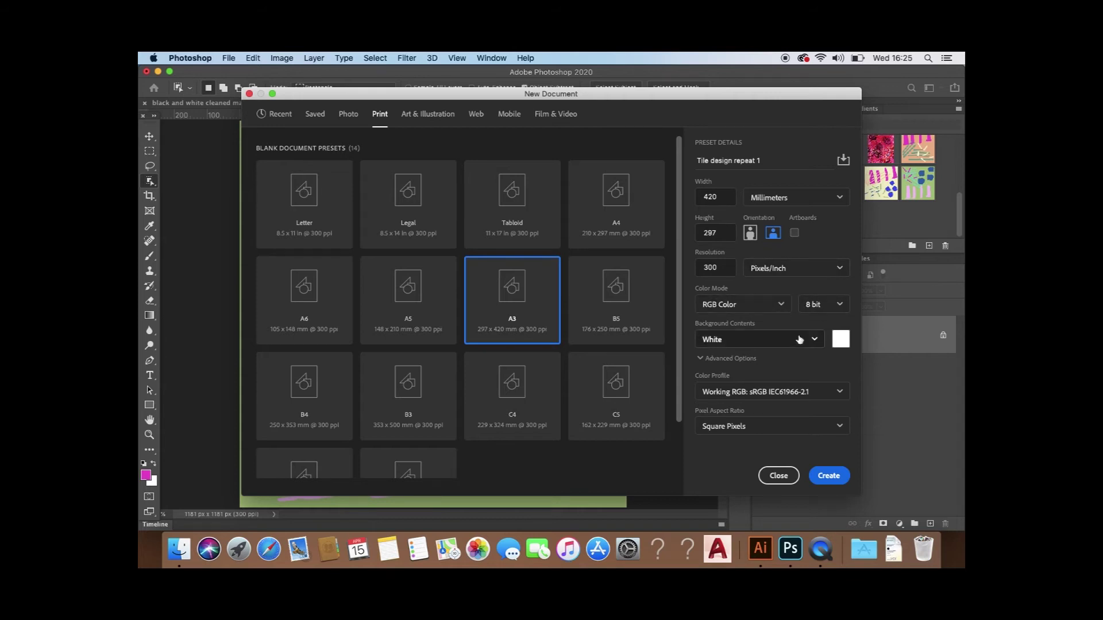
{"action": "left_click", "coordinate": [828, 476]}
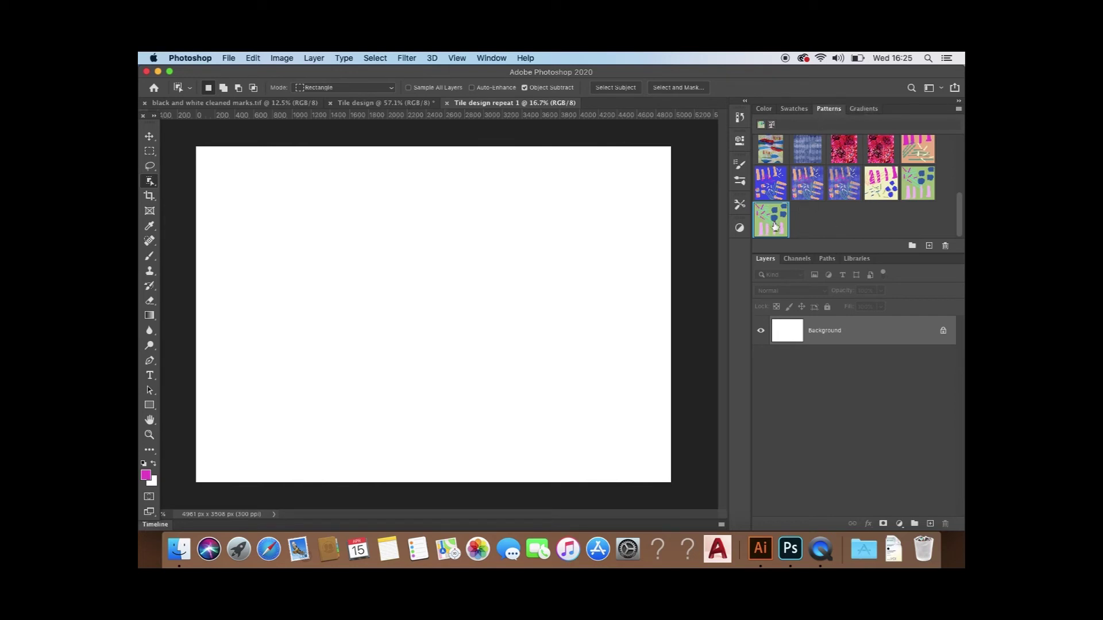
Step: Add a pattern fill layer using the newly defined green tile pattern, keeping its settings dialog clear of the canvas
{"action": "left_click", "coordinate": [773, 217]}
{"action": "left_click", "coordinate": [900, 529]}
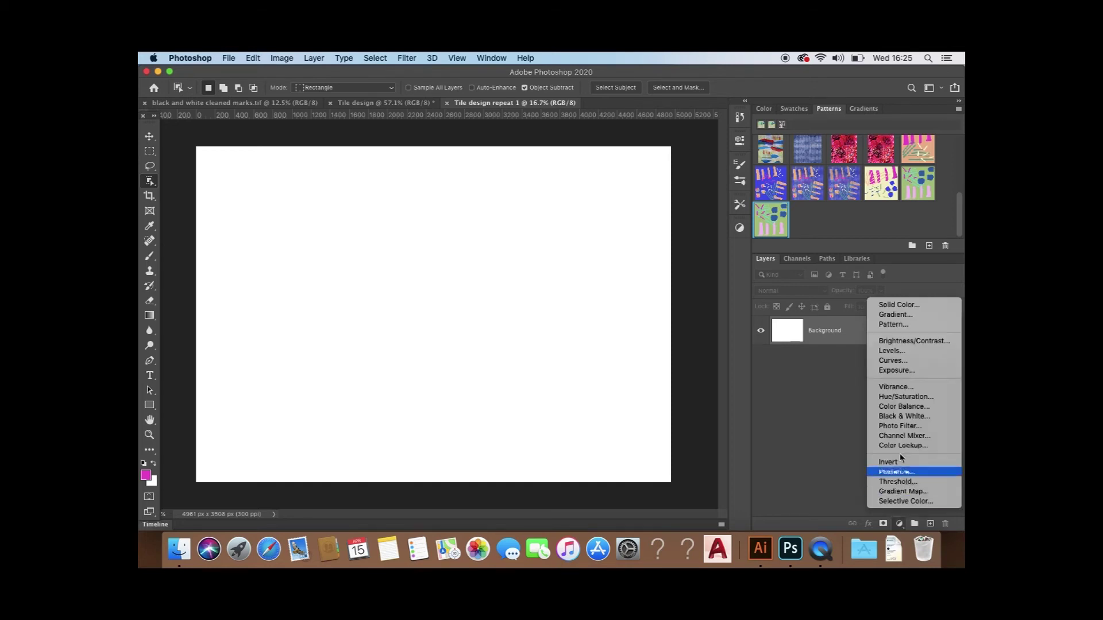
{"action": "left_click", "coordinate": [894, 325]}
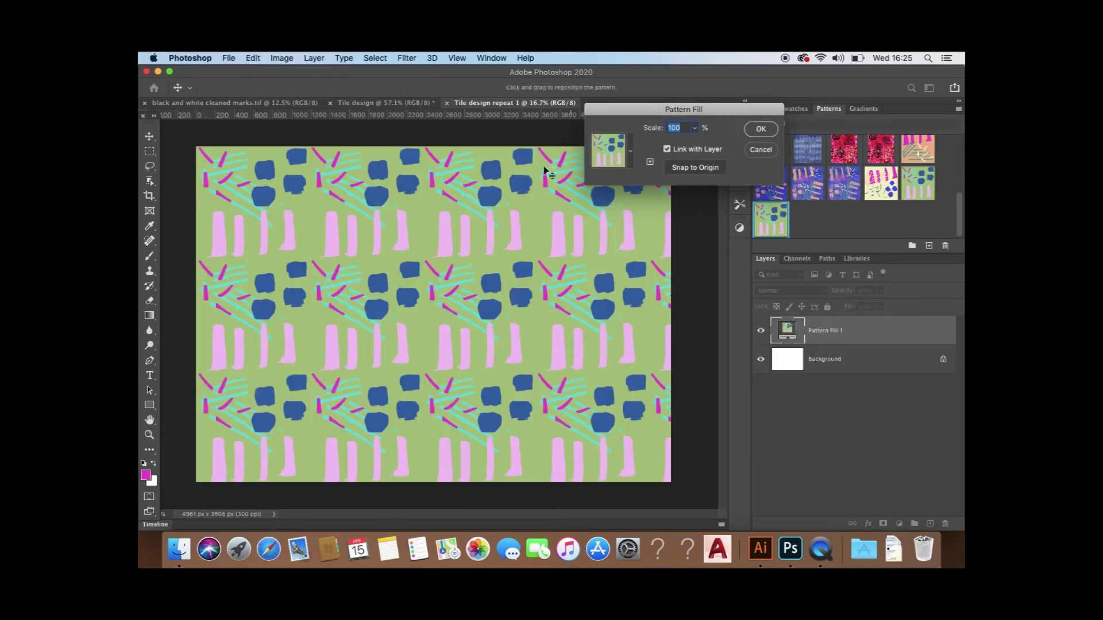
{"action": "left_click_drag", "start_coordinate": [673, 117], "coordinate": [825, 260]}
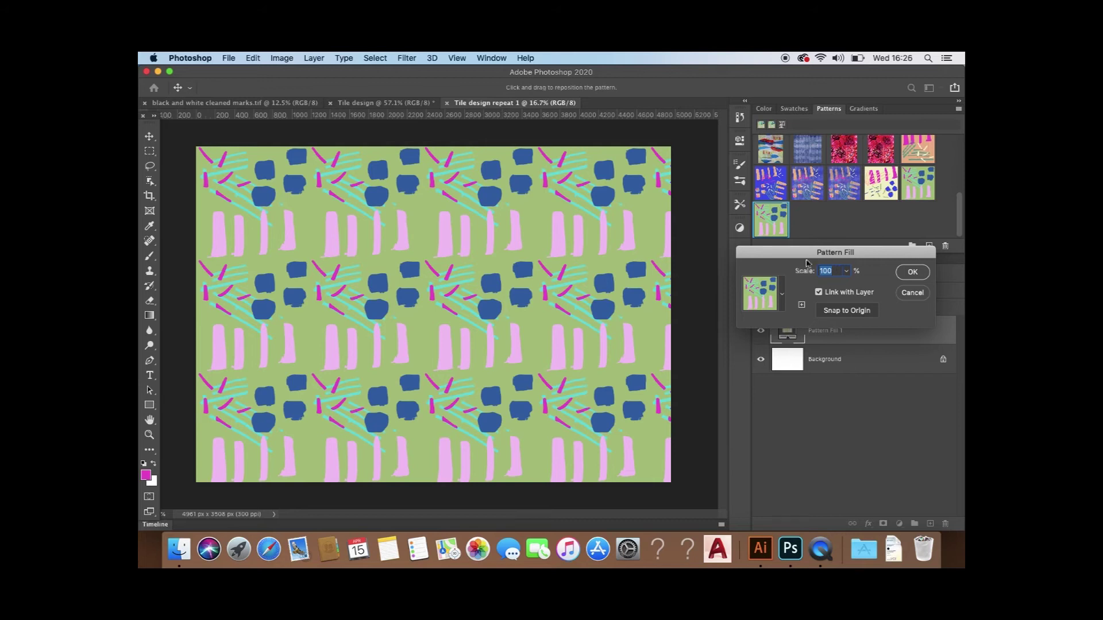
Step: Try pattern fill scales of 56%, 45%, 20% and 150% to compare the repeat sizes
{"action": "left_click", "coordinate": [849, 273]}
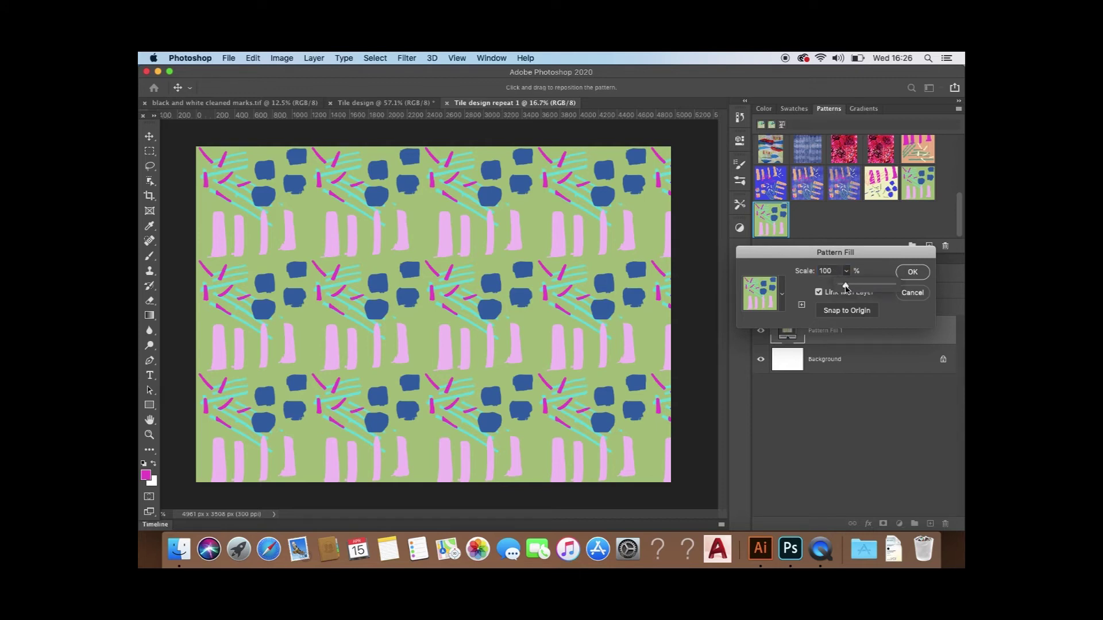
{"action": "left_click", "coordinate": [847, 273]}
{"action": "left_click", "coordinate": [848, 274]}
{"action": "mouse_move", "coordinate": [846, 286]}
{"action": "left_mouse_down"}
{"action": "mouse_move", "coordinate": [858, 286]}
{"action": "mouse_move", "coordinate": [844, 286]}
{"action": "left_mouse_up"}
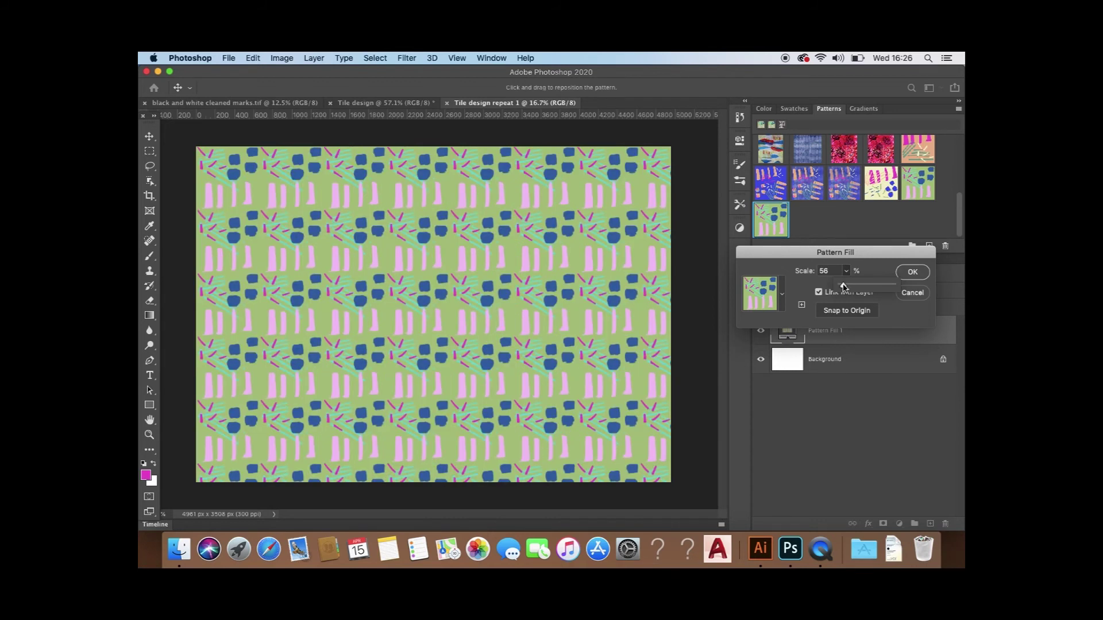
{"action": "left_click", "coordinate": [834, 271]}
{"action": "type", "text": "5"}
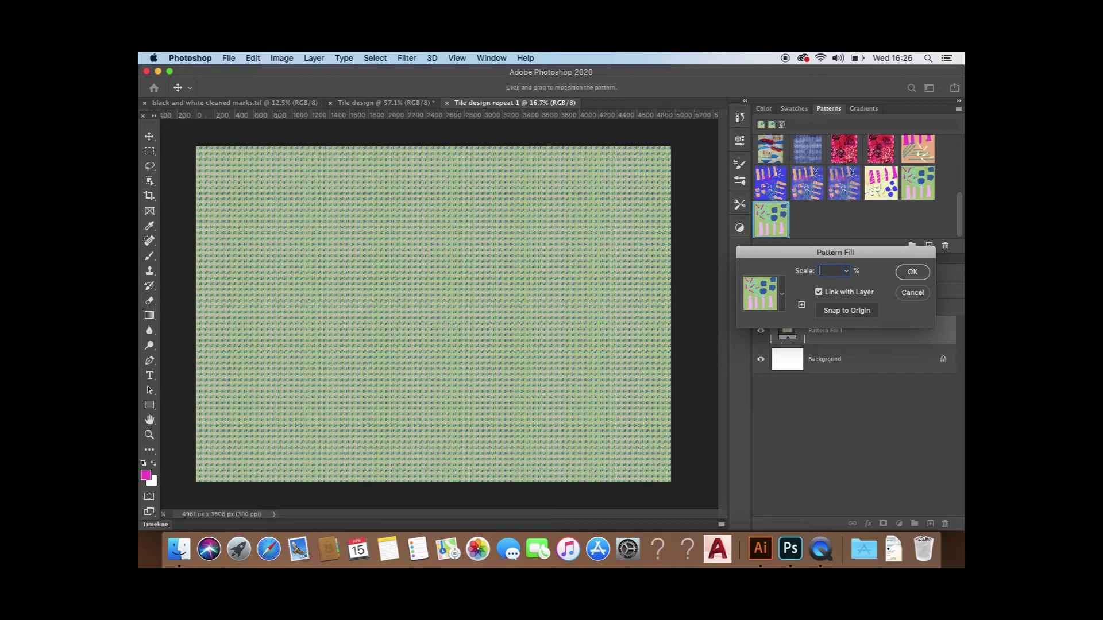
{"action": "type", "text": "45"}
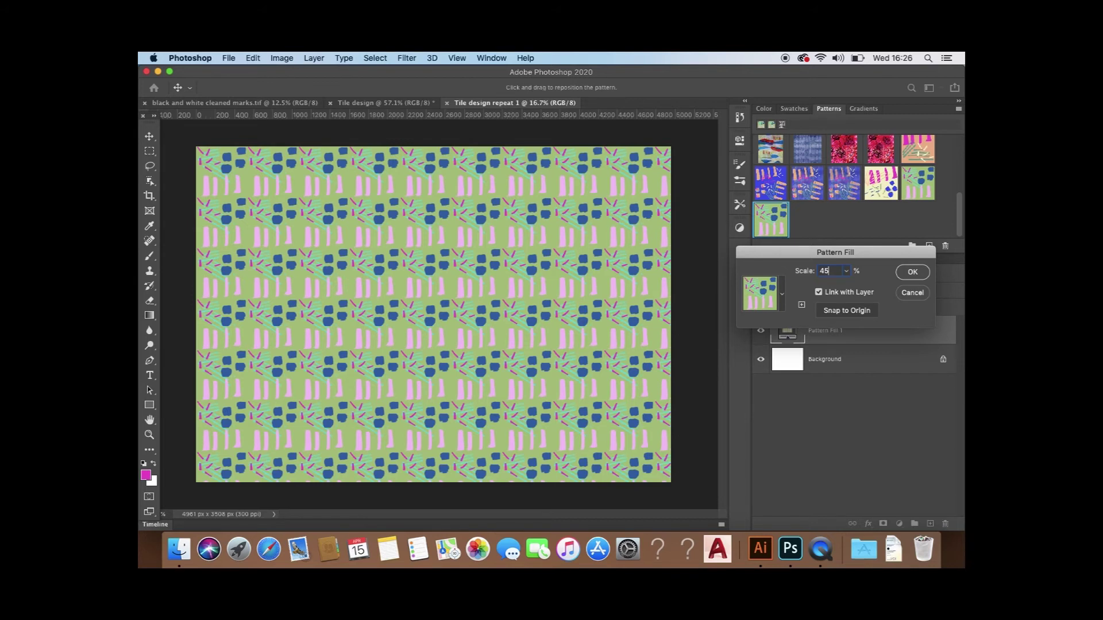
{"action": "key", "text": "BackSpace"}
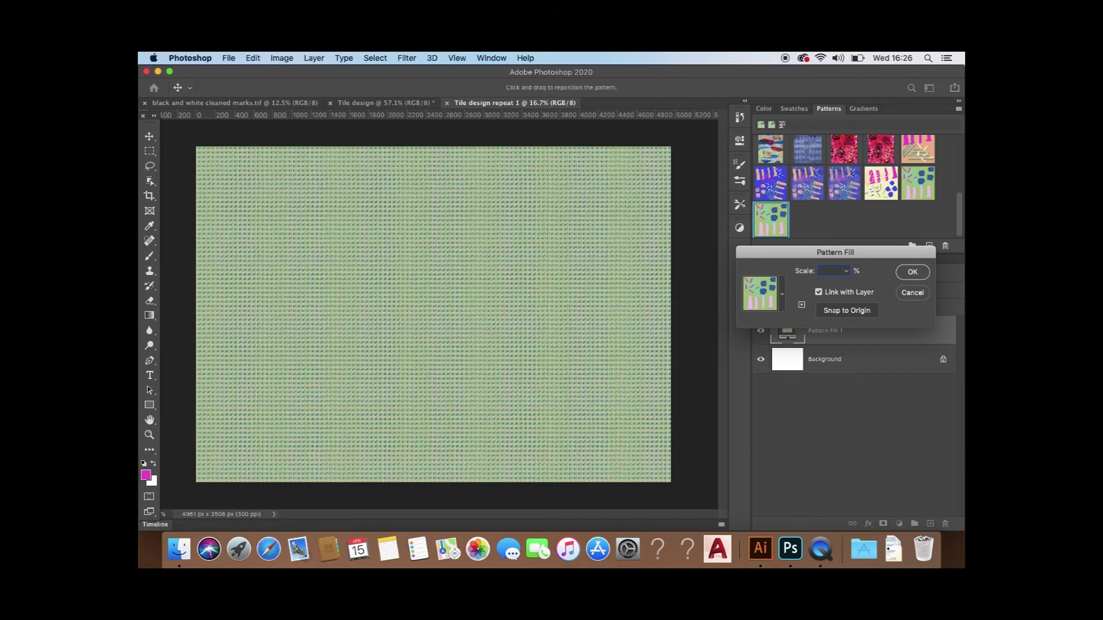
{"action": "type", "text": "20"}
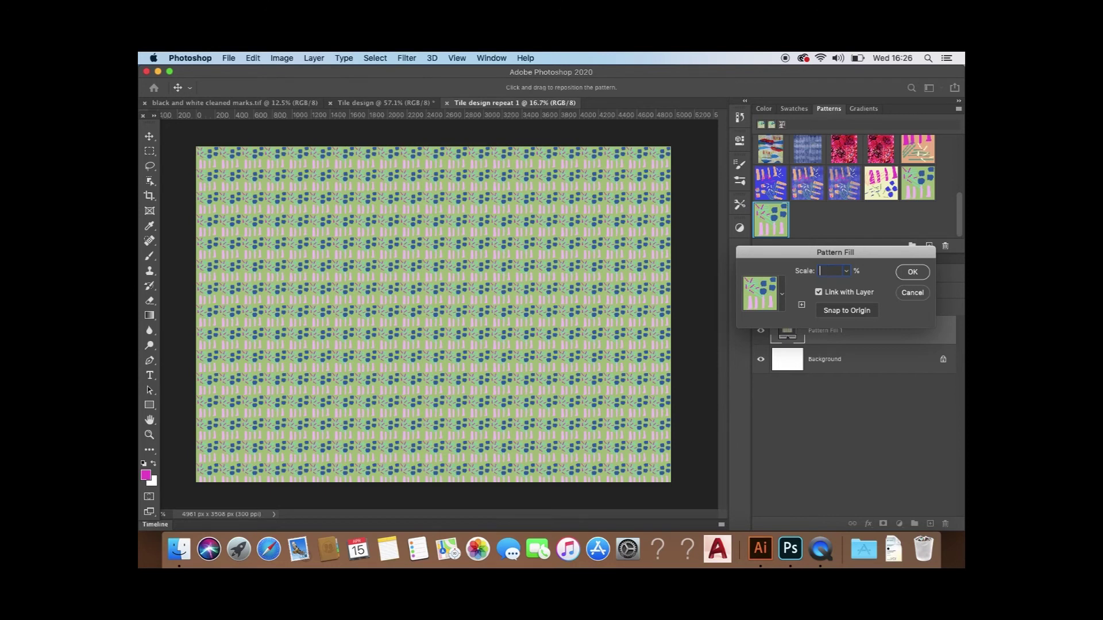
{"action": "type", "text": "150"}
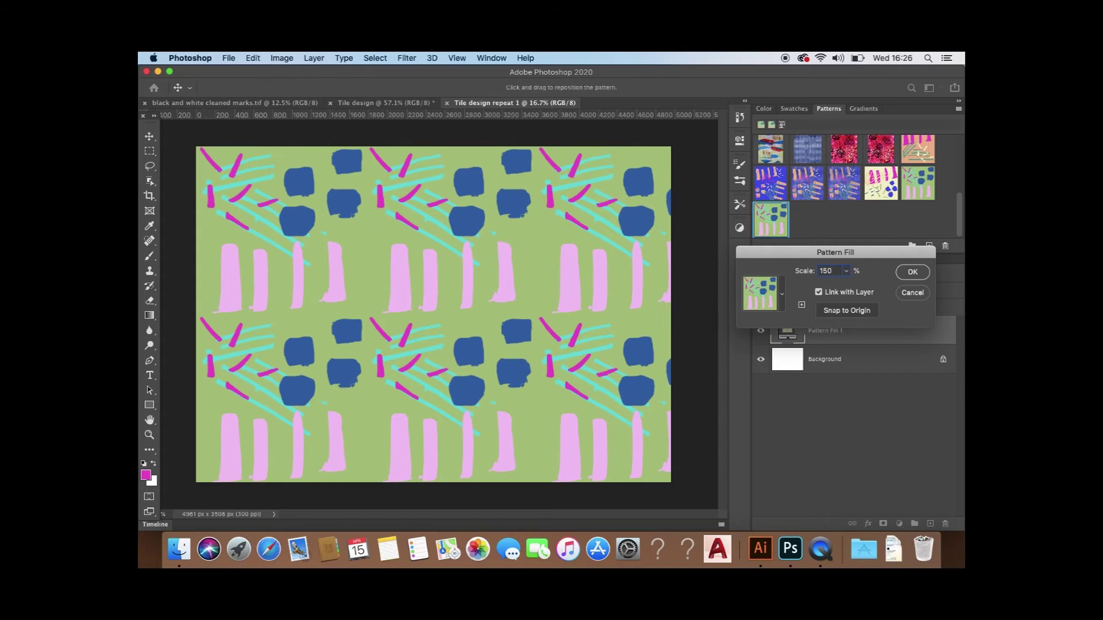
Step: Set the pattern fill scale to 50% and apply the fill layer
{"action": "key", "text": "BackSpace"}
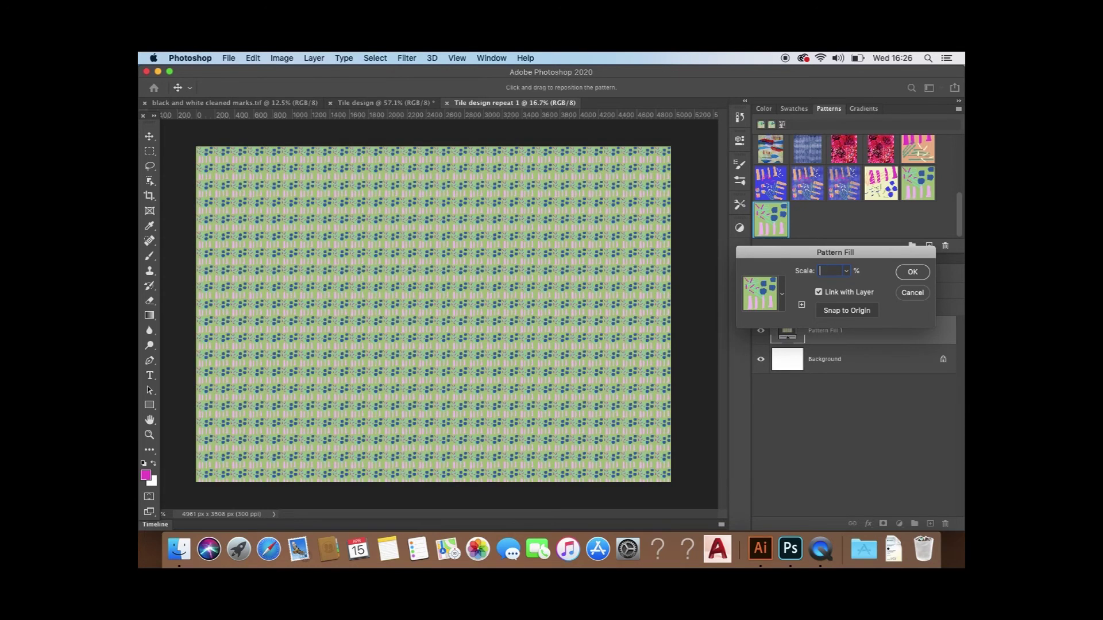
{"action": "type", "text": "50"}
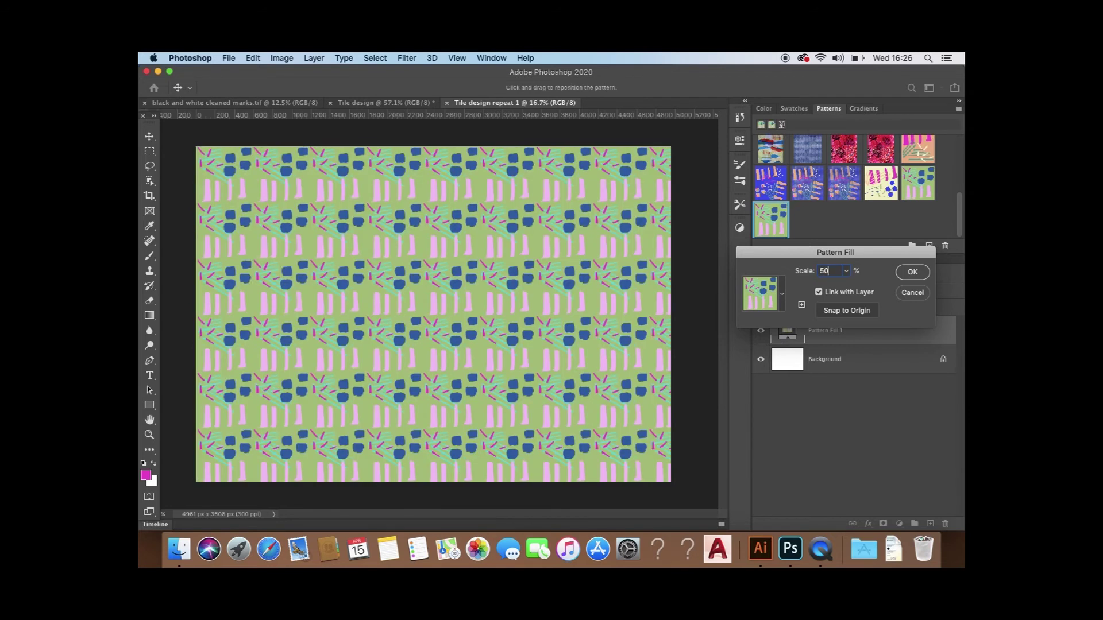
{"action": "left_click", "coordinate": [911, 273]}
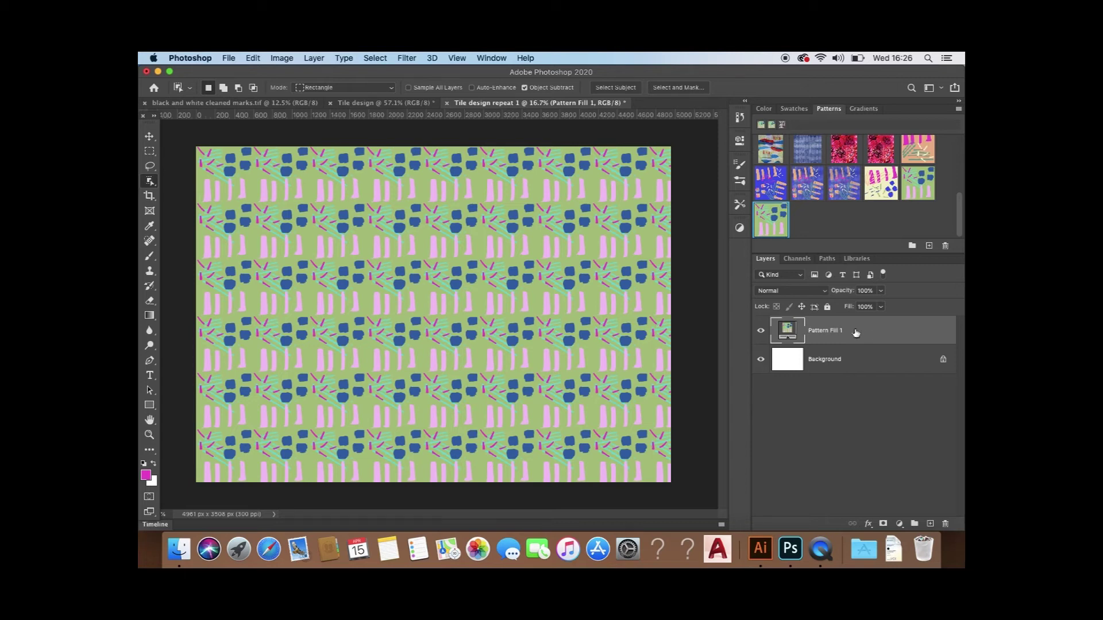
Step: Create a new blank layer named Design repeat 2 above the pattern fill layer
{"action": "left_click", "coordinate": [320, 60]}
{"action": "mouse_move", "coordinate": [321, 72]}
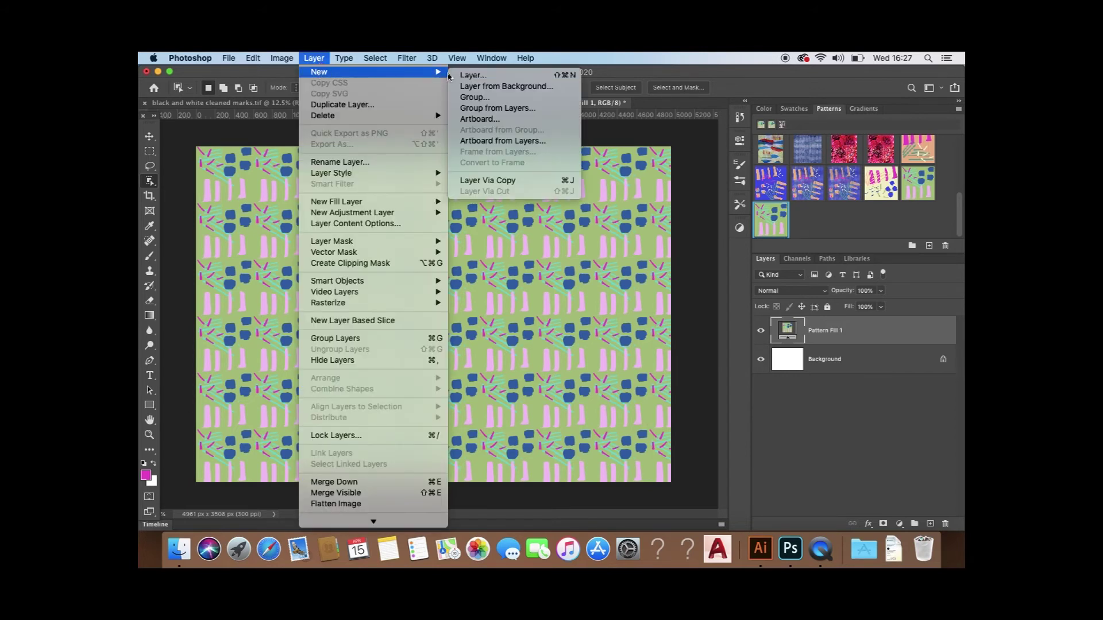
{"action": "left_click", "coordinate": [474, 76]}
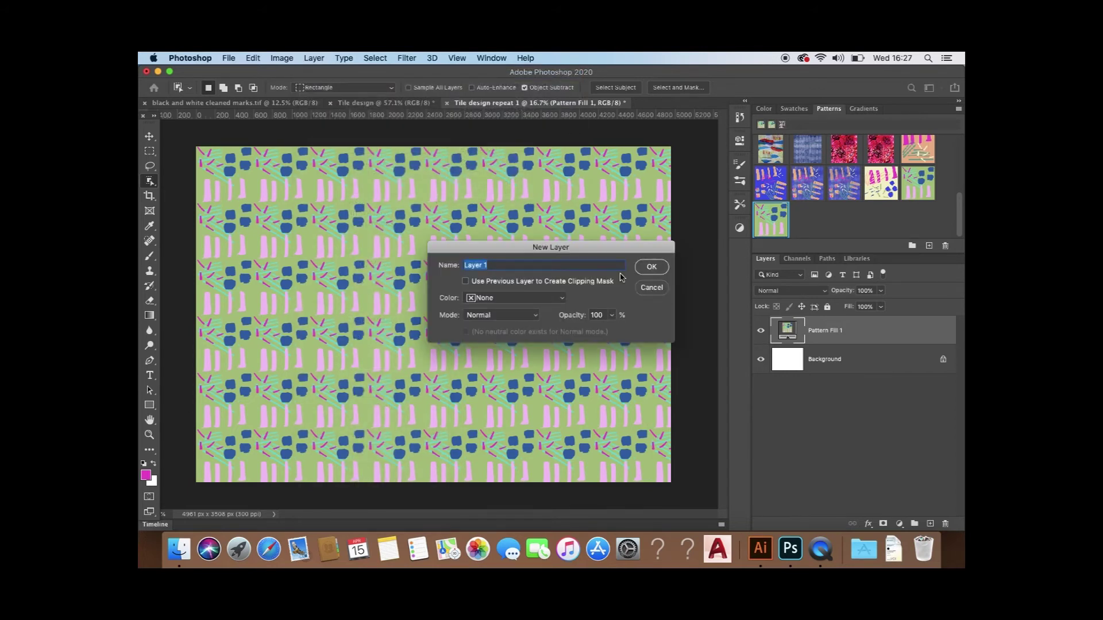
{"action": "key", "text": "BackSpace"}
{"action": "type", "text": "Design repeat 2"}
{"action": "left_click", "coordinate": [652, 268]}
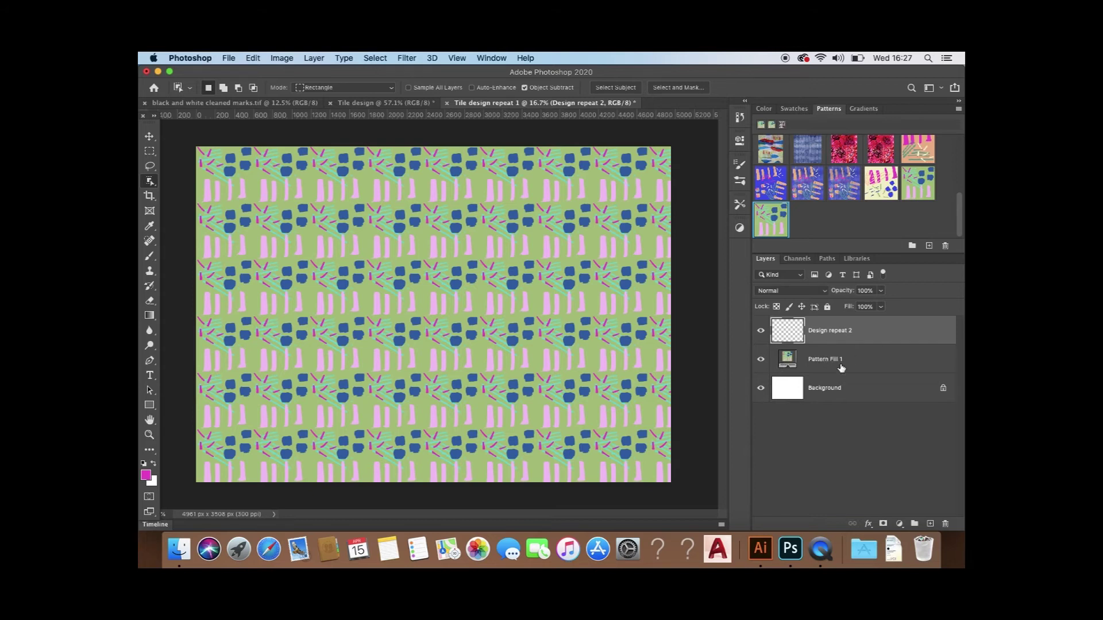
Step: With Pattern Fill 1 hidden, brush loose light pink loops across the Design repeat 2 layer, and show the pattern fill again
{"action": "left_click", "coordinate": [761, 360]}
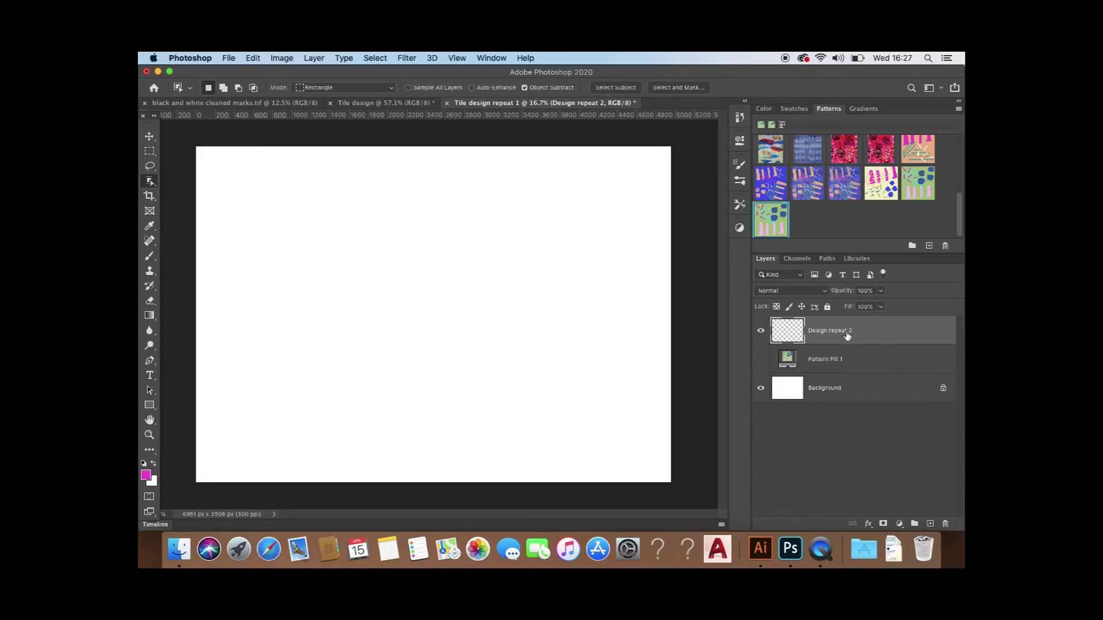
{"action": "left_click", "coordinate": [151, 257]}
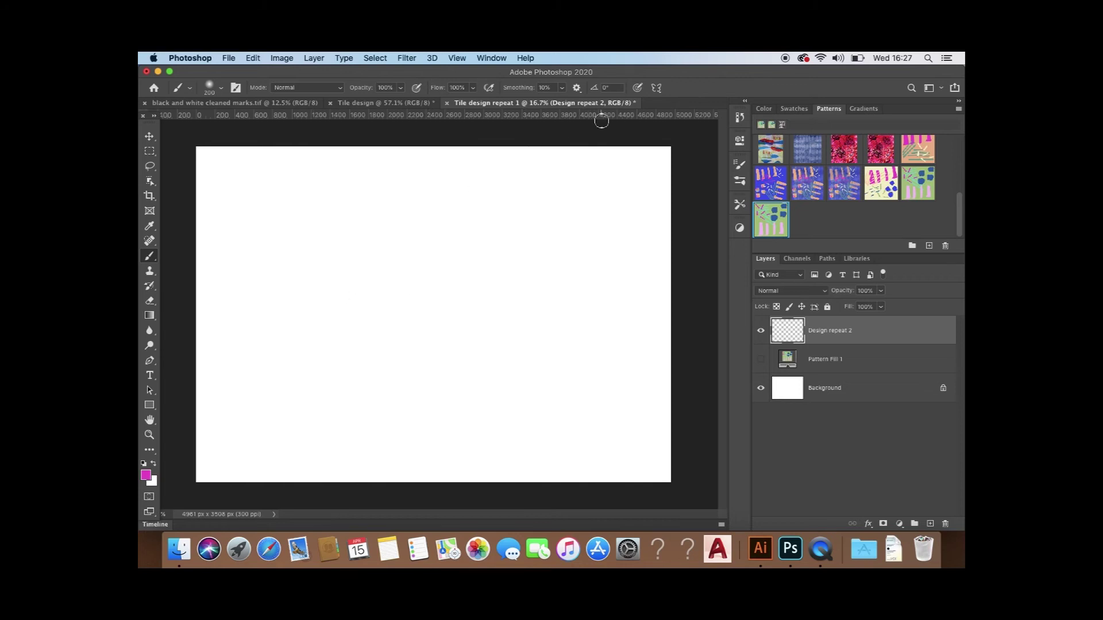
{"action": "left_click", "coordinate": [802, 110]}
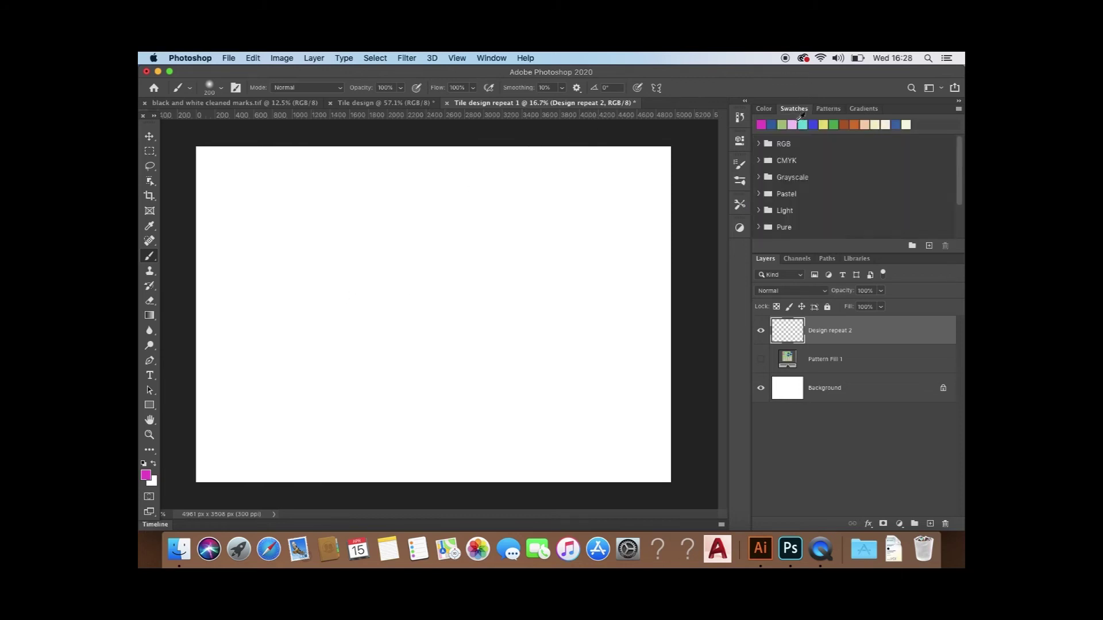
{"action": "left_click", "coordinate": [793, 124]}
{"action": "mouse_move", "coordinate": [254, 243]}
{"action": "left_mouse_down"}
{"action": "mouse_move", "coordinate": [264, 220]}
{"action": "mouse_move", "coordinate": [323, 200]}
{"action": "mouse_move", "coordinate": [335, 235]}
{"action": "mouse_move", "coordinate": [289, 281]}
{"action": "mouse_move", "coordinate": [386, 329]}
{"action": "mouse_move", "coordinate": [436, 245]}
{"action": "mouse_move", "coordinate": [498, 227]}
{"action": "mouse_move", "coordinate": [499, 303]}
{"action": "mouse_move", "coordinate": [579, 402]}
{"action": "mouse_move", "coordinate": [581, 232]}
{"action": "mouse_move", "coordinate": [517, 276]}
{"action": "mouse_move", "coordinate": [472, 376]}
{"action": "mouse_move", "coordinate": [427, 289]}
{"action": "mouse_move", "coordinate": [373, 251]}
{"action": "mouse_move", "coordinate": [356, 382]}
{"action": "mouse_move", "coordinate": [298, 319]}
{"action": "mouse_move", "coordinate": [412, 192]}
{"action": "mouse_move", "coordinate": [444, 188]}
{"action": "mouse_move", "coordinate": [310, 138]}
{"action": "mouse_move", "coordinate": [215, 200]}
{"action": "mouse_move", "coordinate": [310, 225]}
{"action": "mouse_move", "coordinate": [371, 321]}
{"action": "mouse_move", "coordinate": [529, 278]}
{"action": "mouse_move", "coordinate": [625, 277]}
{"action": "mouse_move", "coordinate": [633, 357]}
{"action": "mouse_move", "coordinate": [606, 404]}
{"action": "mouse_move", "coordinate": [544, 308]}
{"action": "mouse_move", "coordinate": [568, 316]}
{"action": "left_mouse_up"}
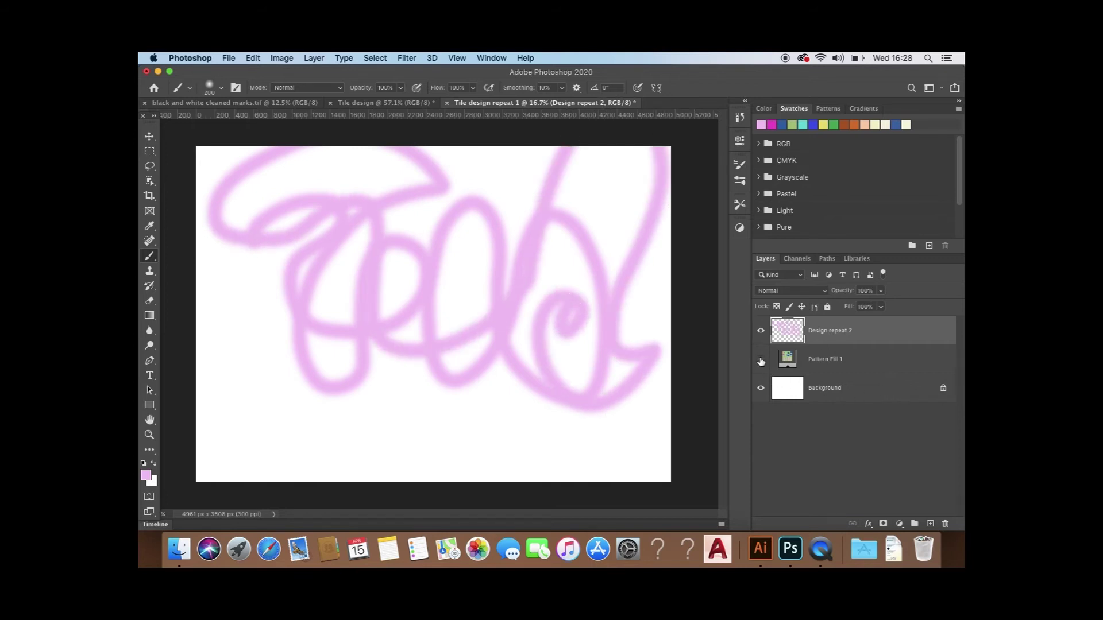
{"action": "left_click", "coordinate": [761, 361]}
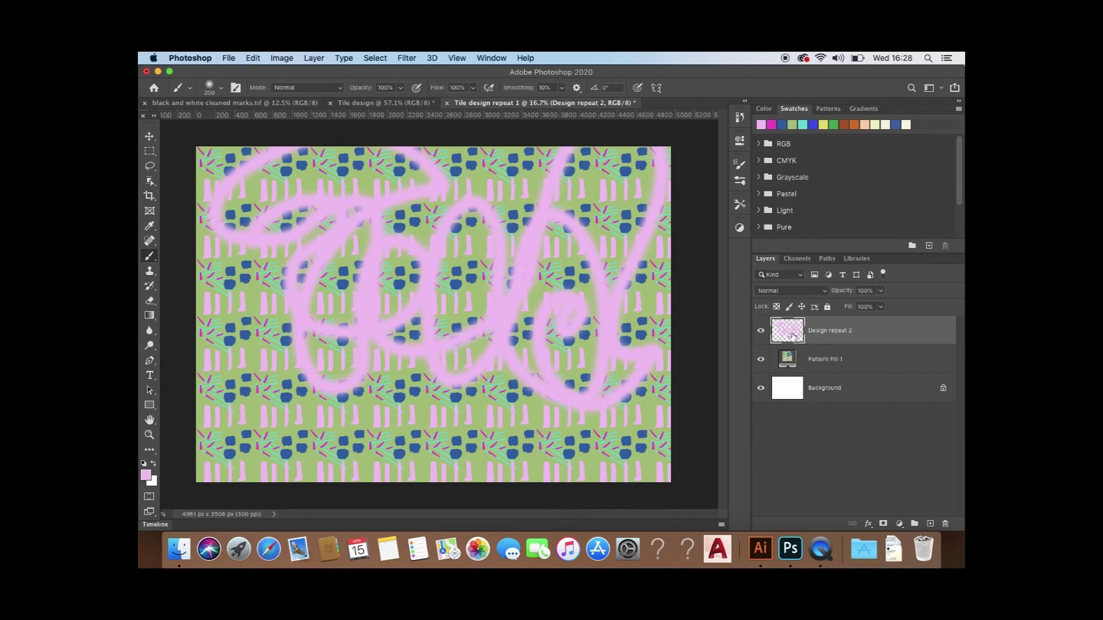
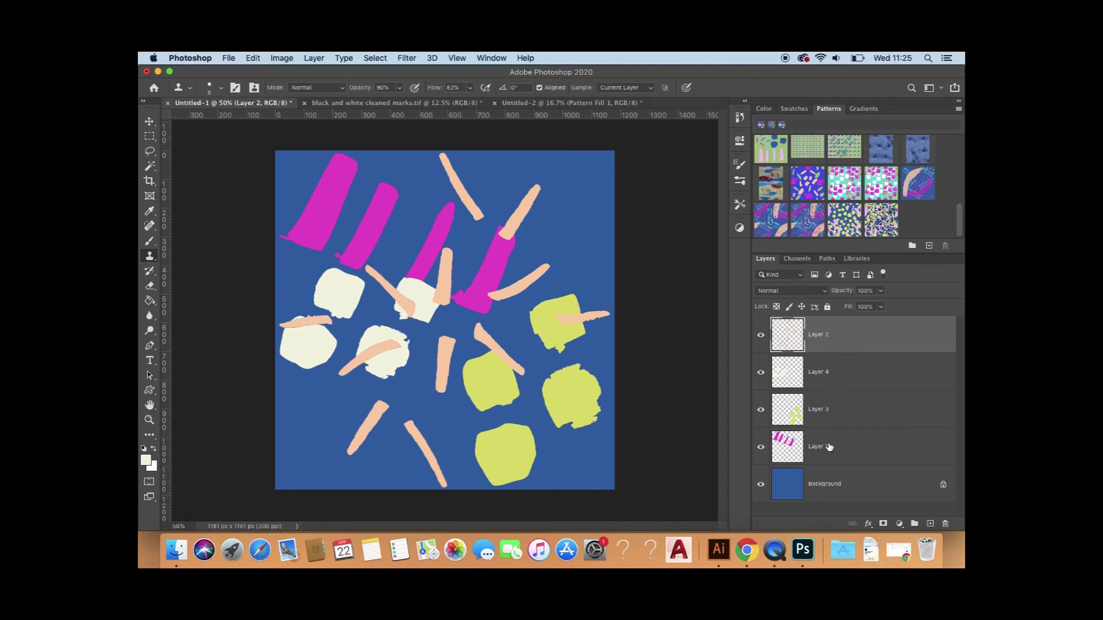
Step: Duplicate Layers 1 to 4 of the blue tile artwork together and place the four copies in a new group
{"action": "left_click", "coordinate": [829, 447], "text": "shift"}
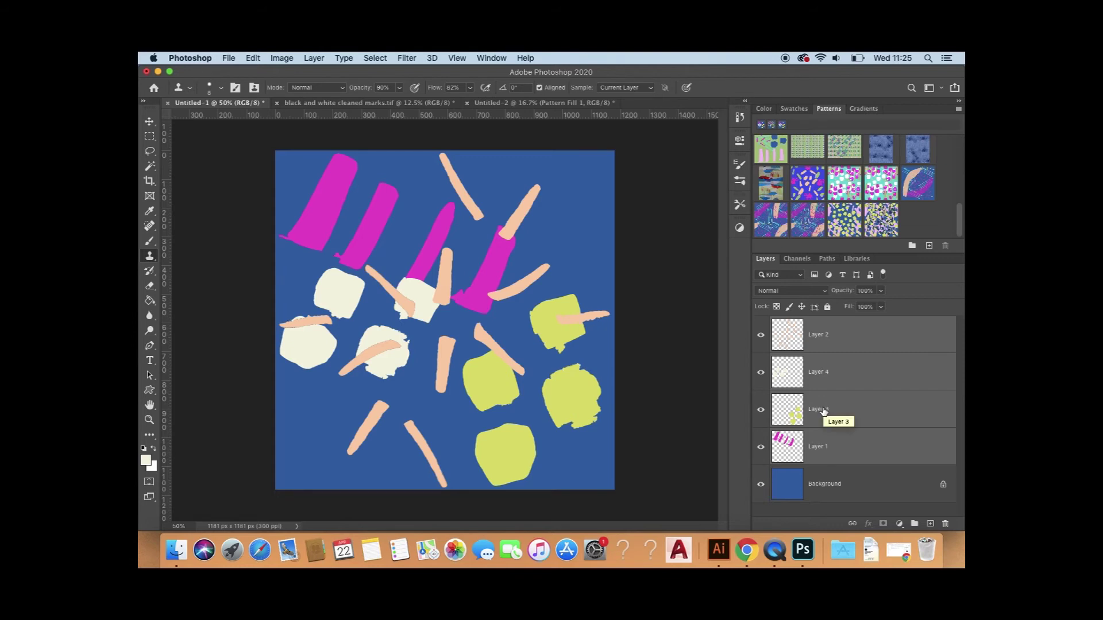
{"action": "left_click_drag", "start_coordinate": [823, 410], "coordinate": [930, 524]}
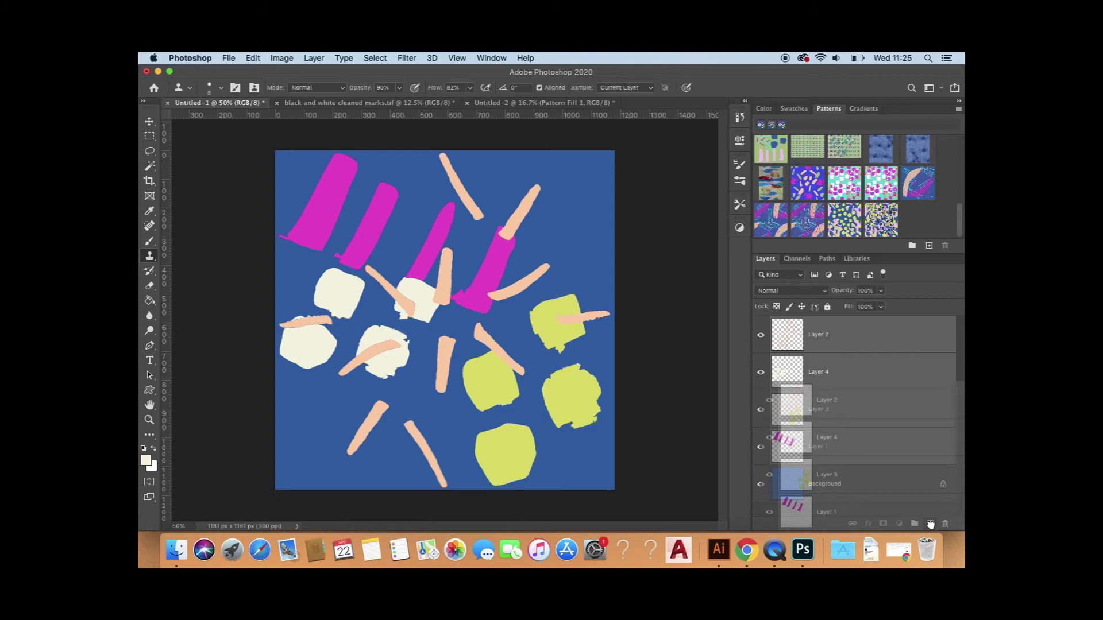
{"action": "left_click_drag", "start_coordinate": [931, 524], "coordinate": [929, 524]}
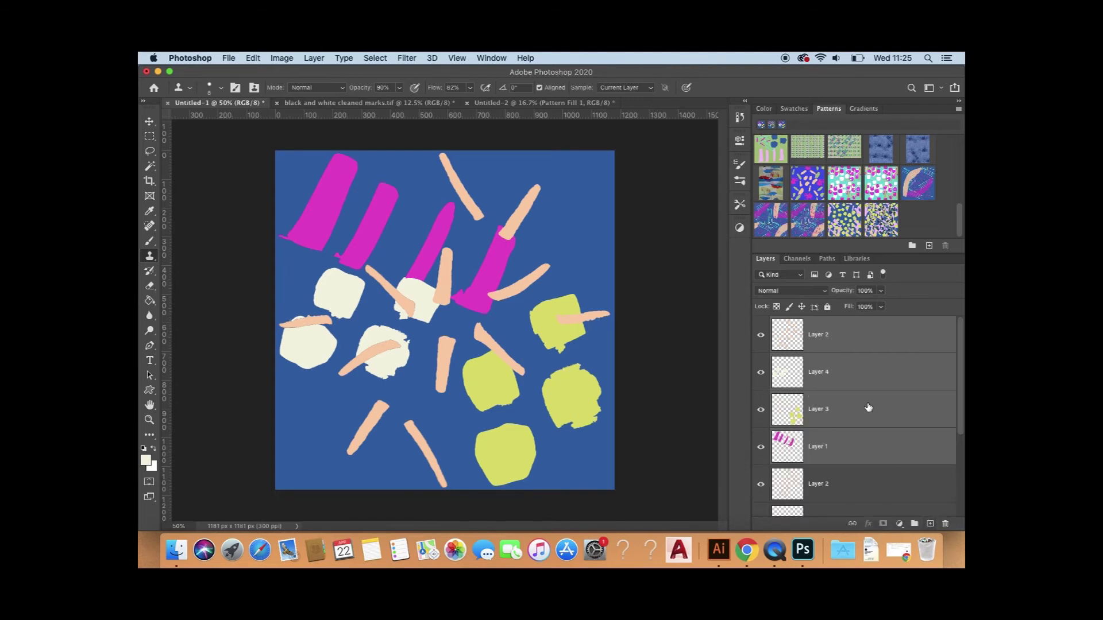
{"action": "scroll", "coordinate": [867, 407], "scroll_direction": "down", "scroll_amount": 5}
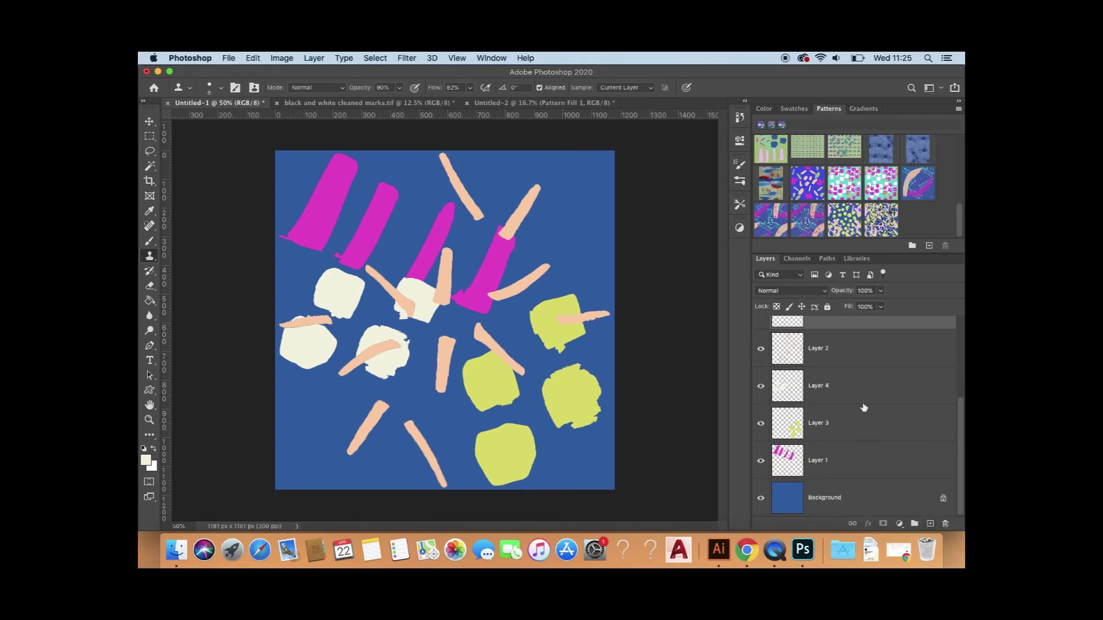
{"action": "scroll", "coordinate": [827, 361], "scroll_direction": "up", "scroll_amount": 4}
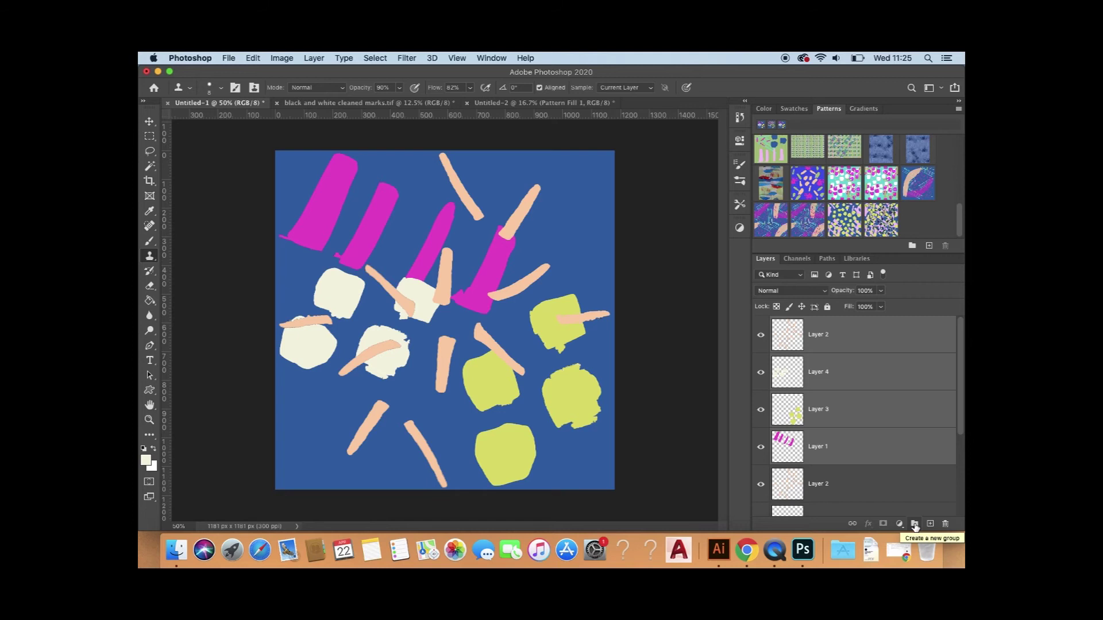
{"action": "left_click", "coordinate": [914, 524]}
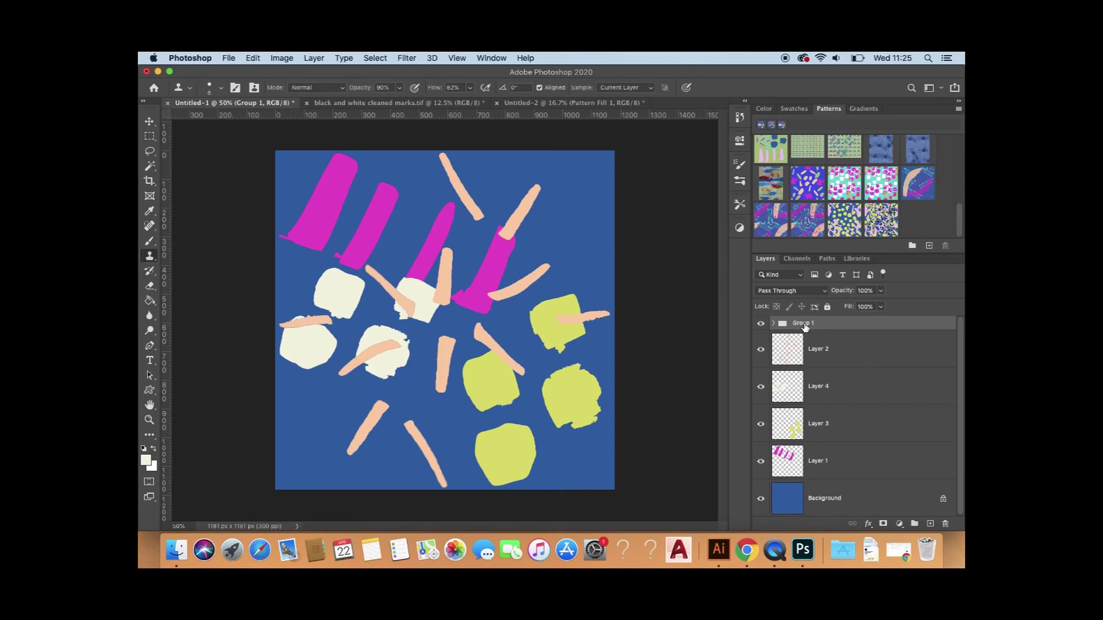
Step: Rename the new group of duplicated layers as Copies and check the layers inside it
{"action": "double_click", "coordinate": [804, 324]}
{"action": "key", "text": "BackSpace"}
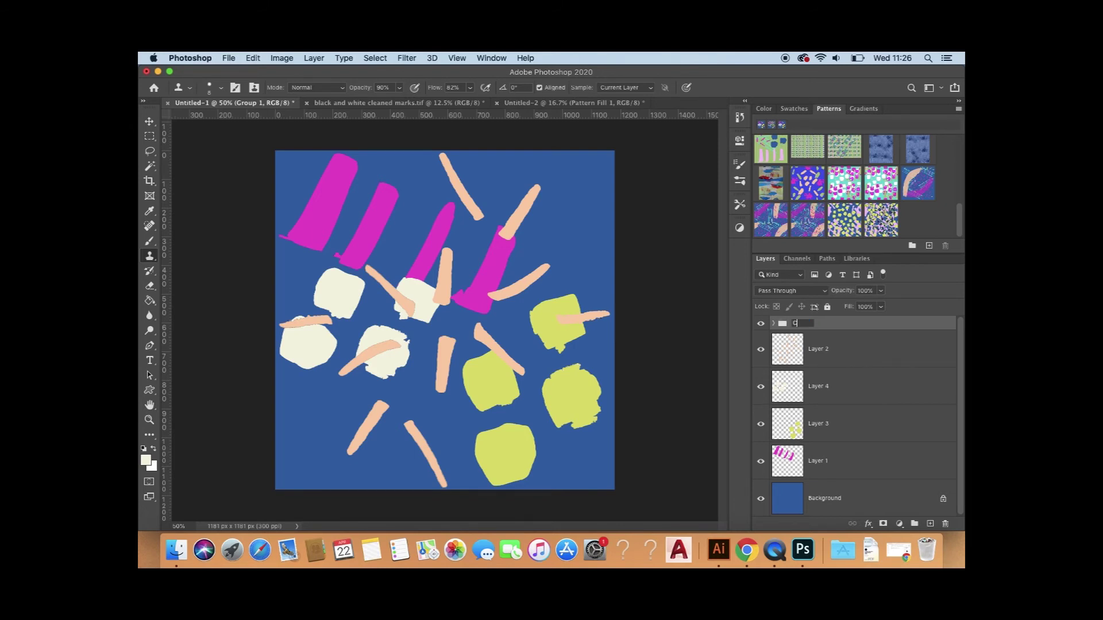
{"action": "type", "text": "Copies"}
{"action": "key", "text": "Return"}
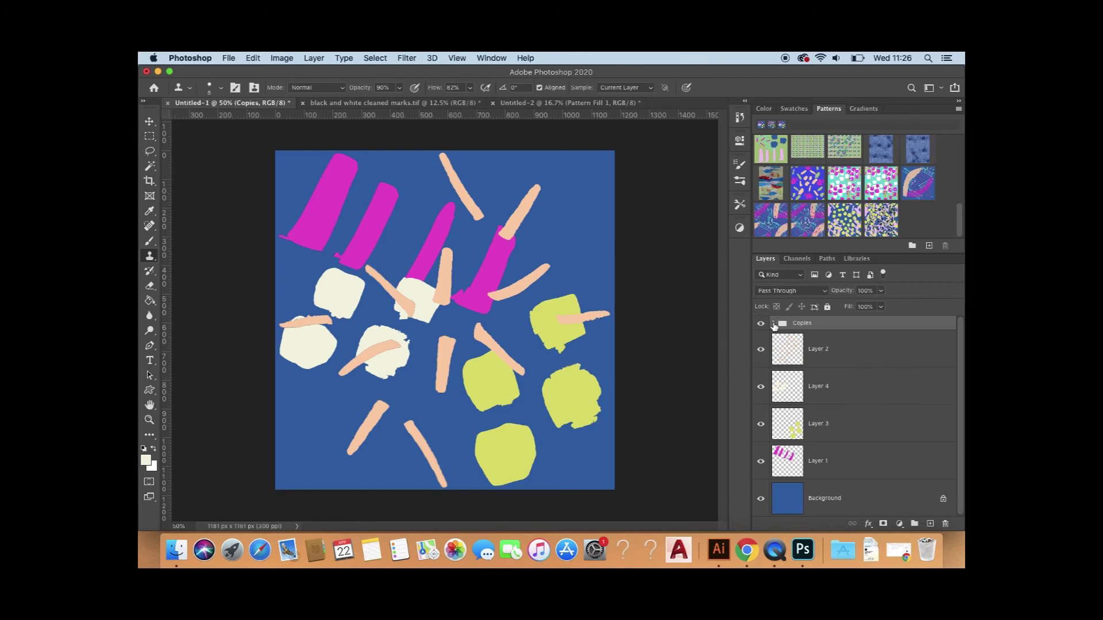
{"action": "left_click", "coordinate": [773, 324]}
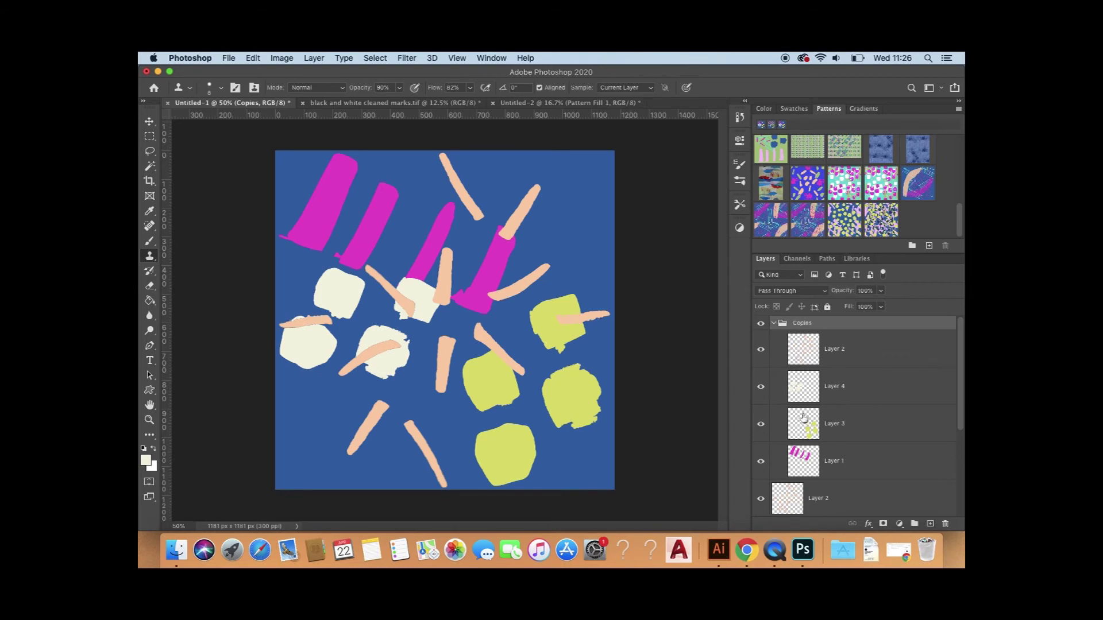
{"action": "left_click", "coordinate": [774, 323]}
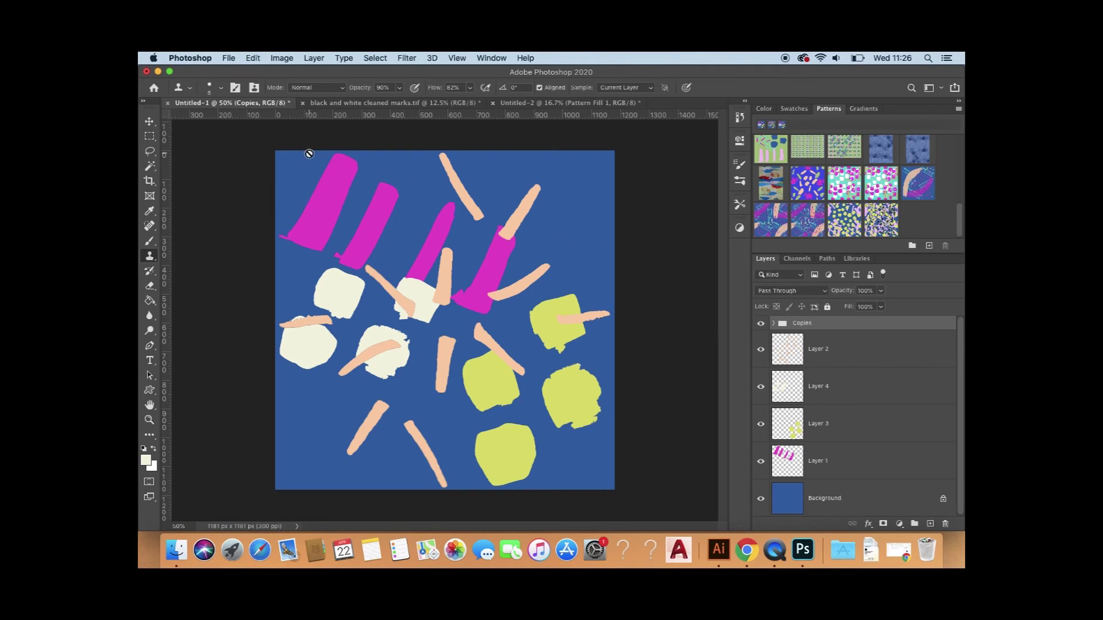
Step: Define the blue tile artwork as a new pattern named Pattern 1
{"action": "left_click", "coordinate": [256, 58]}
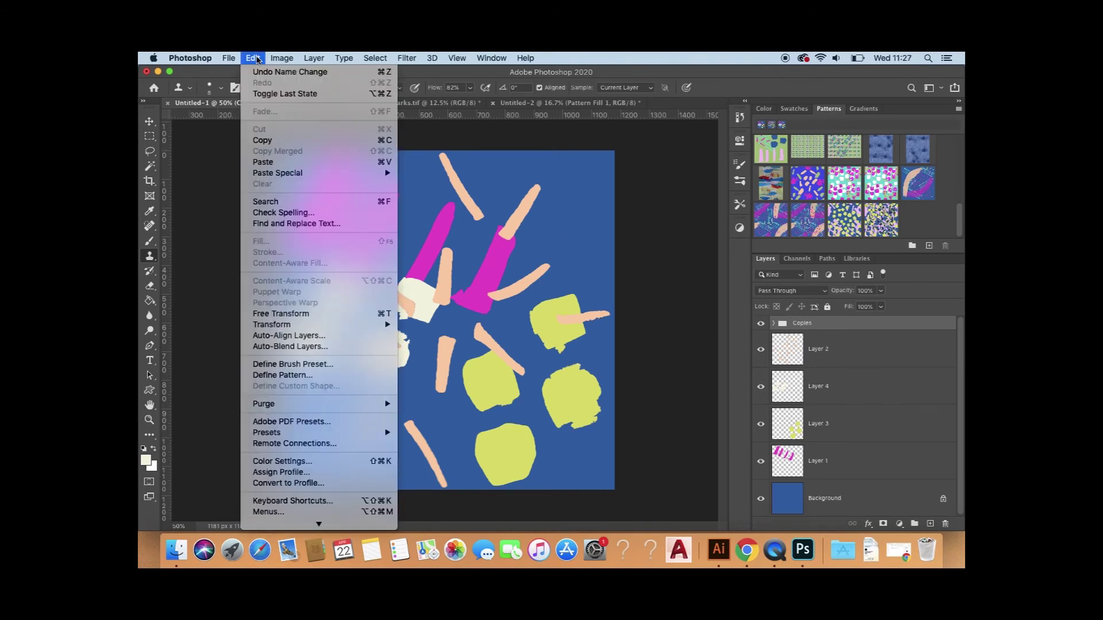
{"action": "left_click", "coordinate": [266, 376]}
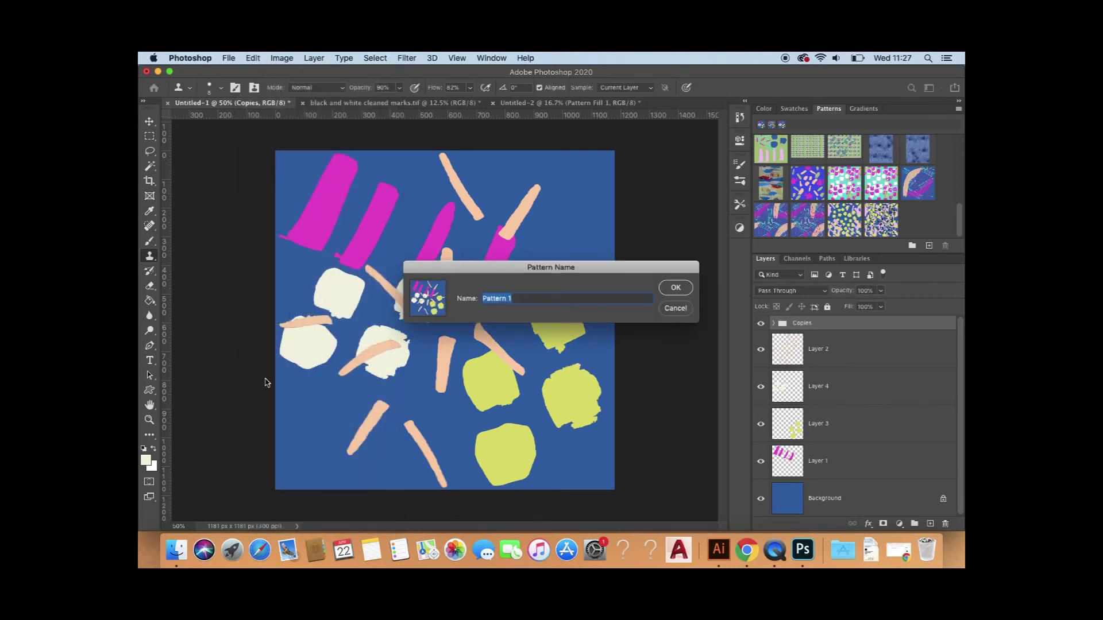
{"action": "key", "text": "BackSpace"}
{"action": "type", "text": "Pattern 1"}
{"action": "left_click", "coordinate": [676, 289]}
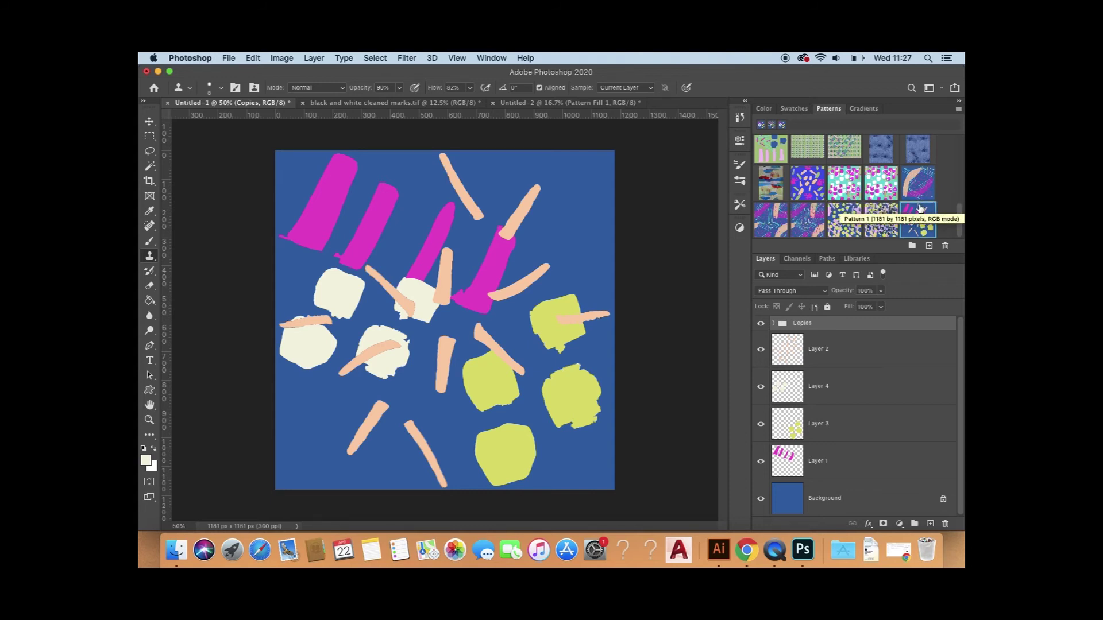
Step: Switch to the Untitled-2 document and delete its existing Pattern Fill 1 layer
{"action": "left_click", "coordinate": [602, 104]}
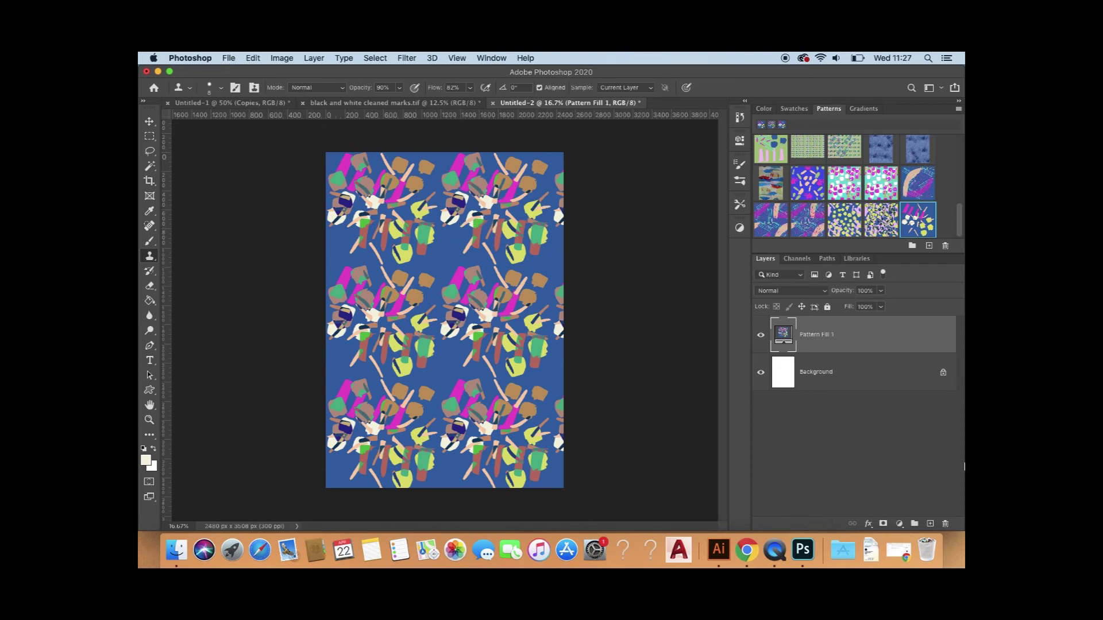
{"action": "left_click", "coordinate": [944, 524]}
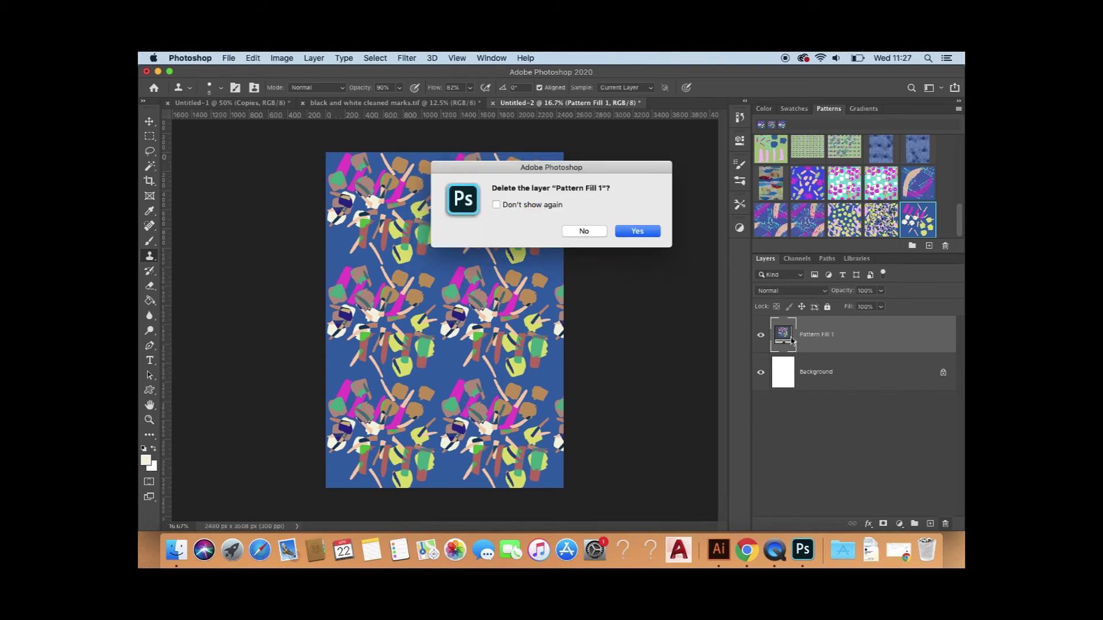
{"action": "left_click", "coordinate": [650, 229]}
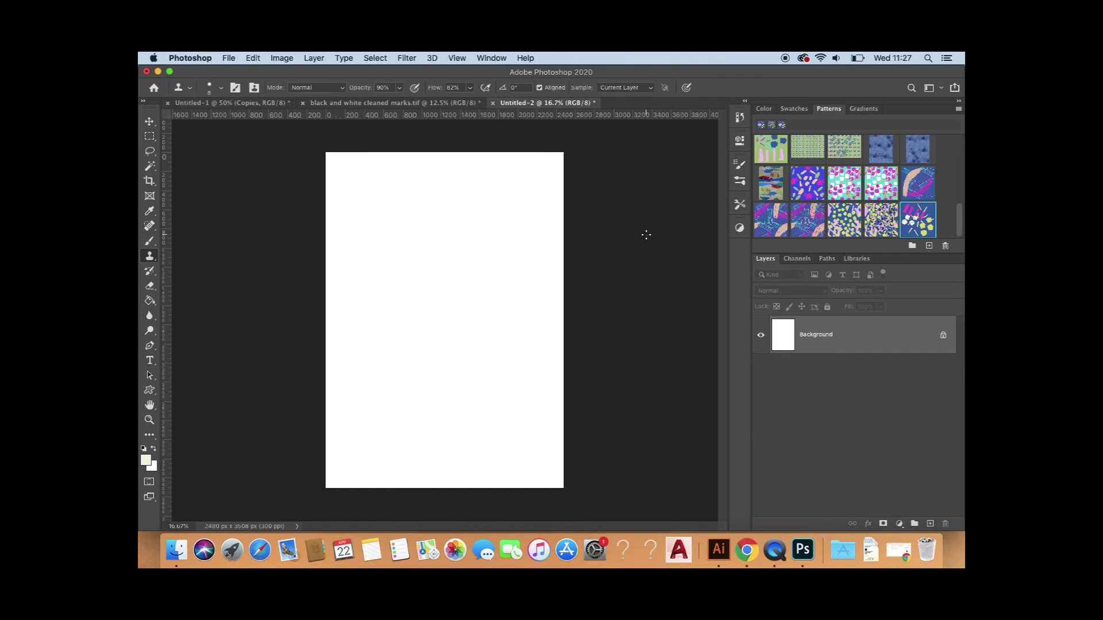
Step: Add a pattern fill layer above the Background using the newly defined Pattern 1
{"action": "left_click", "coordinate": [899, 524]}
{"action": "left_click", "coordinate": [900, 326]}
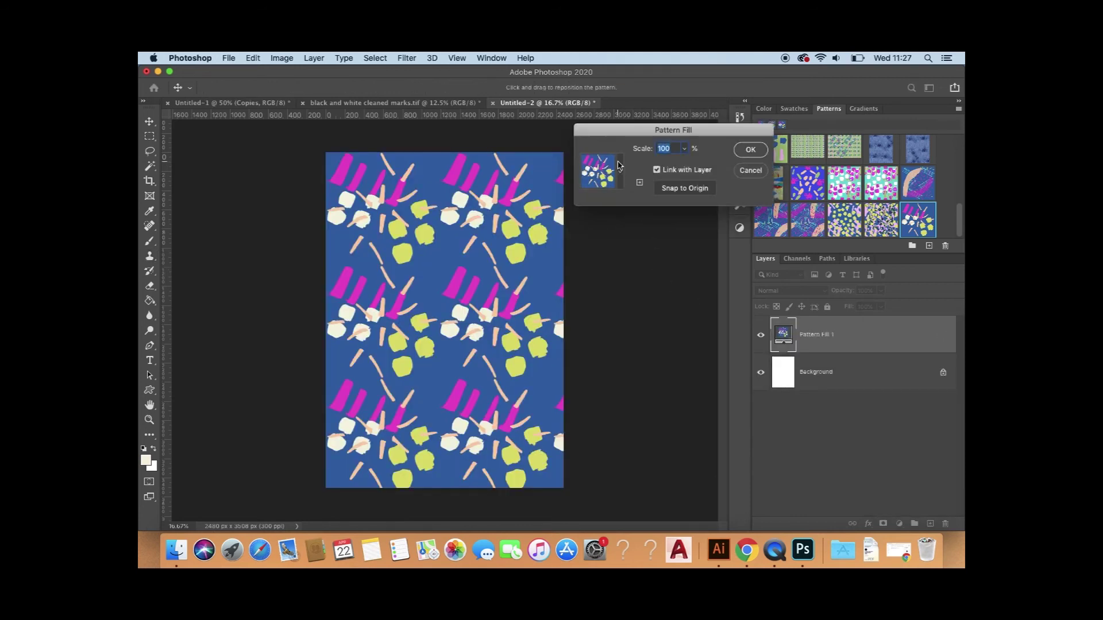
{"action": "left_click", "coordinate": [618, 165]}
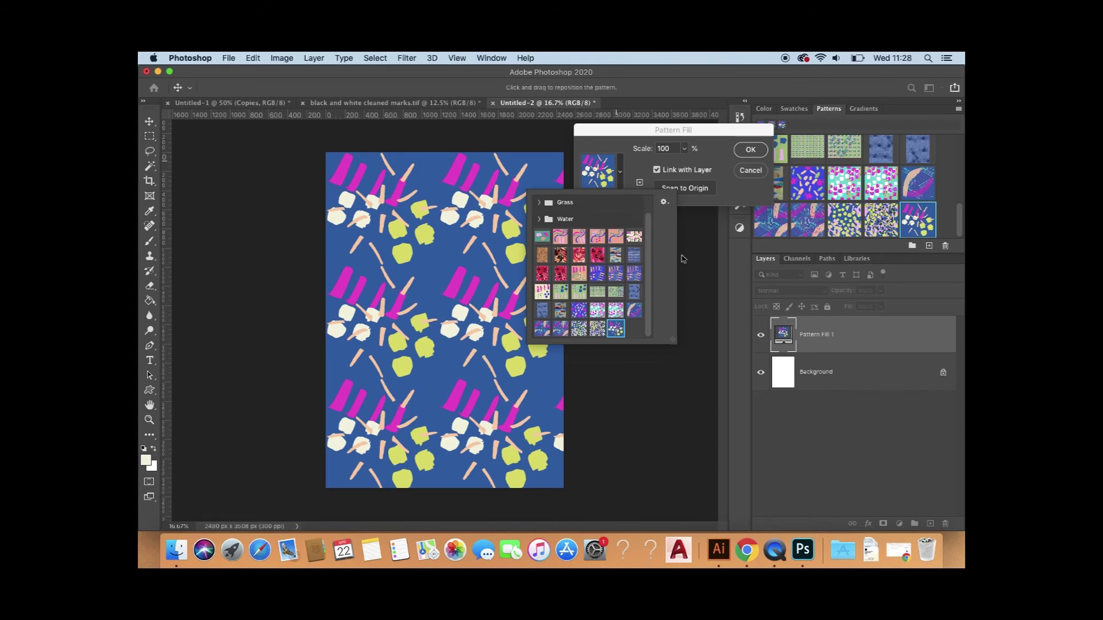
Step: Try out the pattern fill at scales of 50% and 20%
{"action": "left_click", "coordinate": [684, 150]}
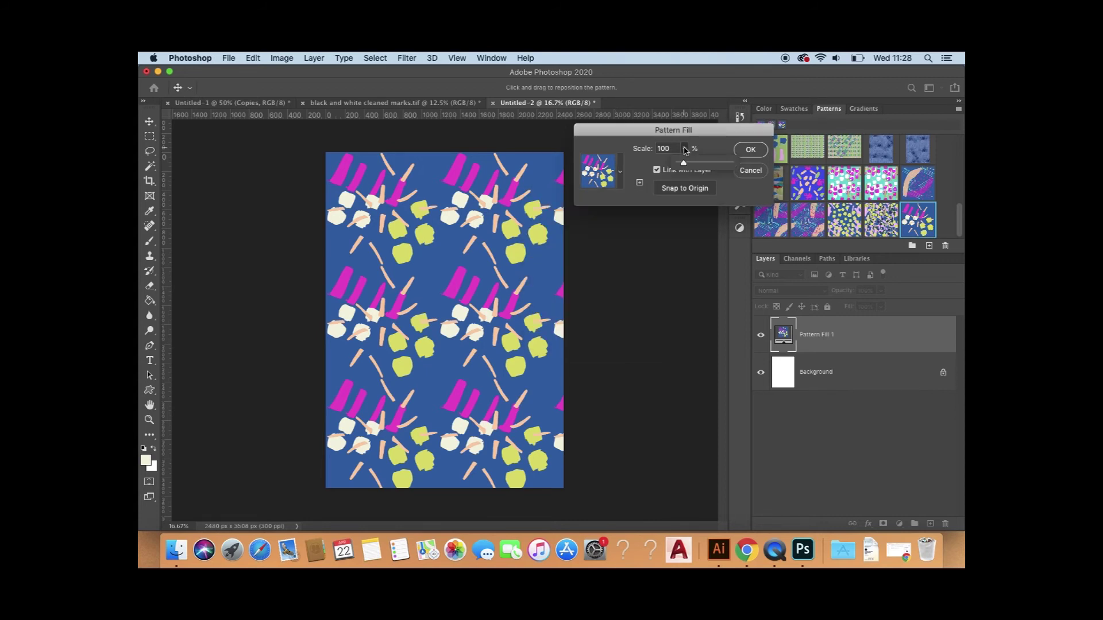
{"action": "double_click", "coordinate": [677, 147]}
{"action": "type", "text": "50"}
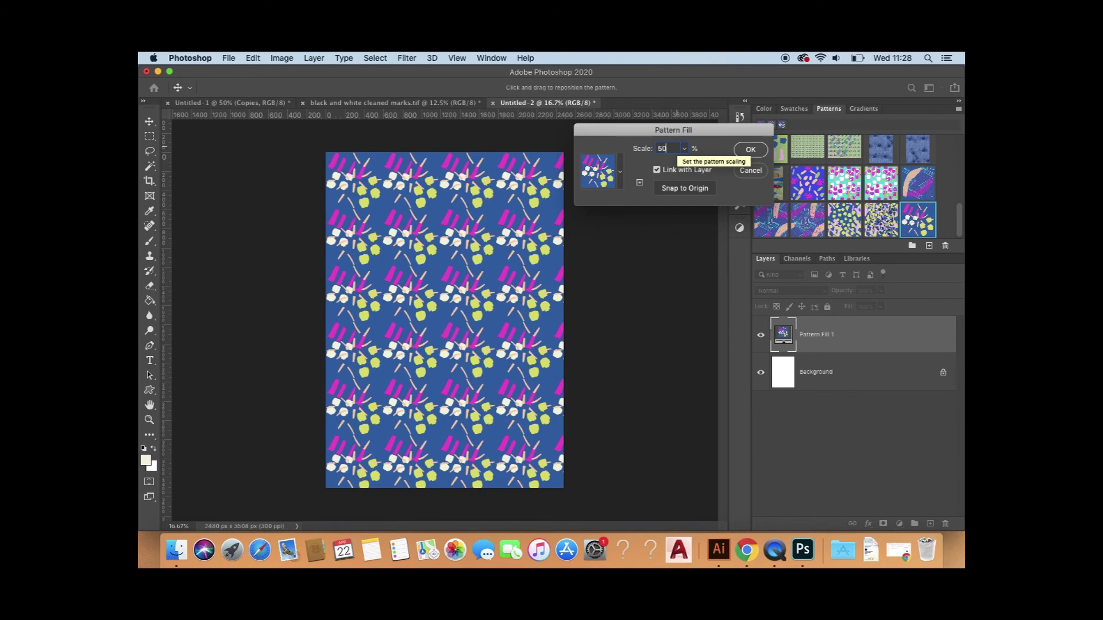
{"action": "key", "text": "BackSpace"}
{"action": "key", "text": "BackSpace"}
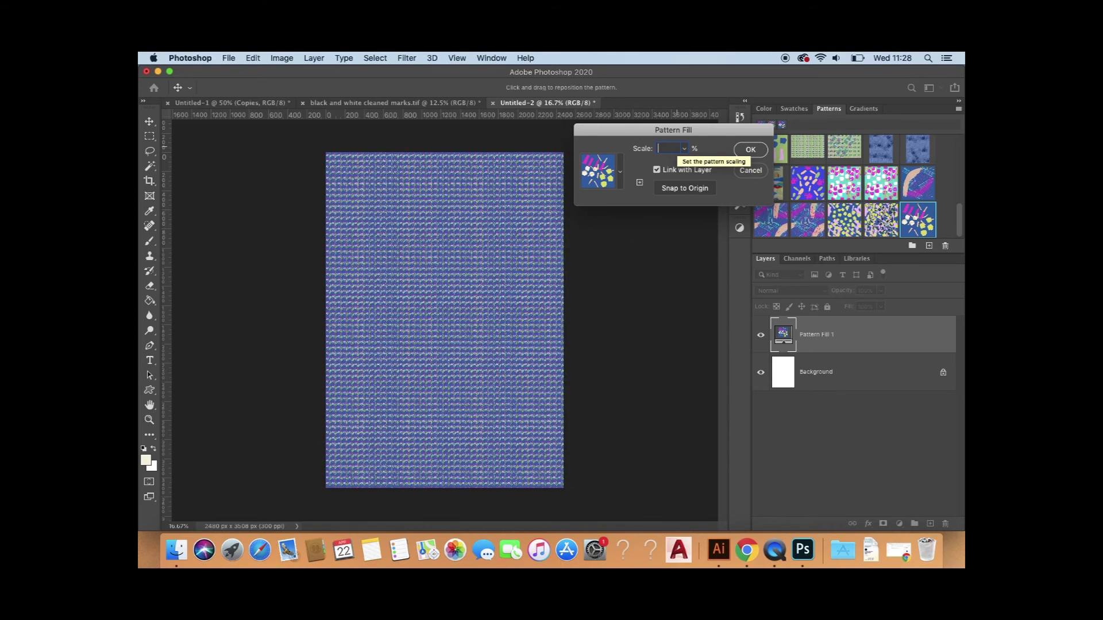
{"action": "type", "text": "20"}
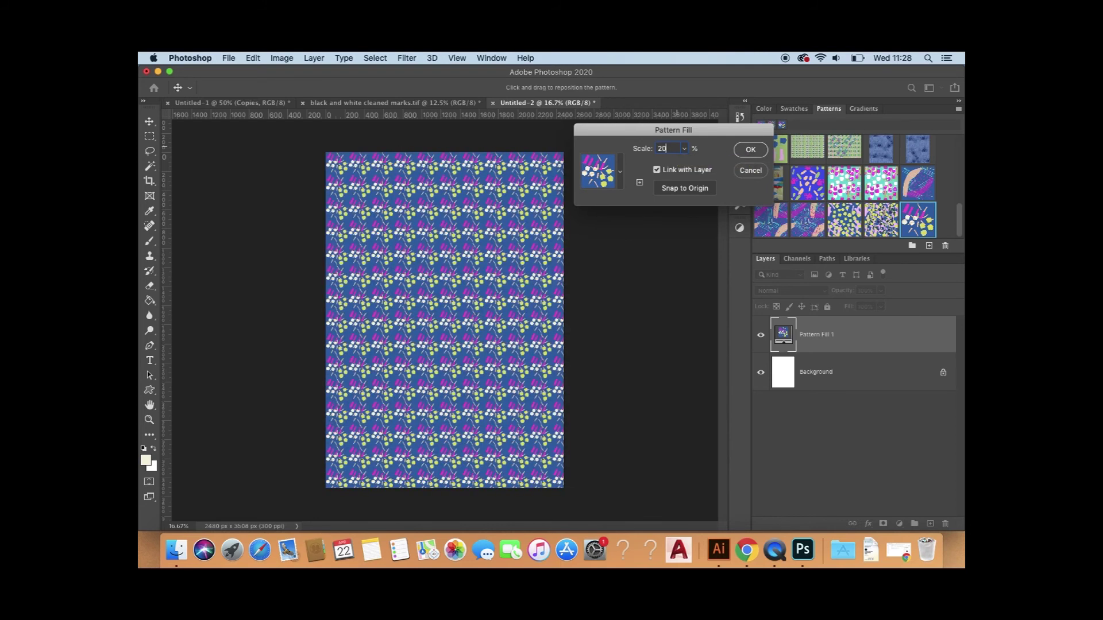
{"action": "key", "text": "BackSpace"}
{"action": "key", "text": "BackSpace"}
{"action": "type", "text": "50"}
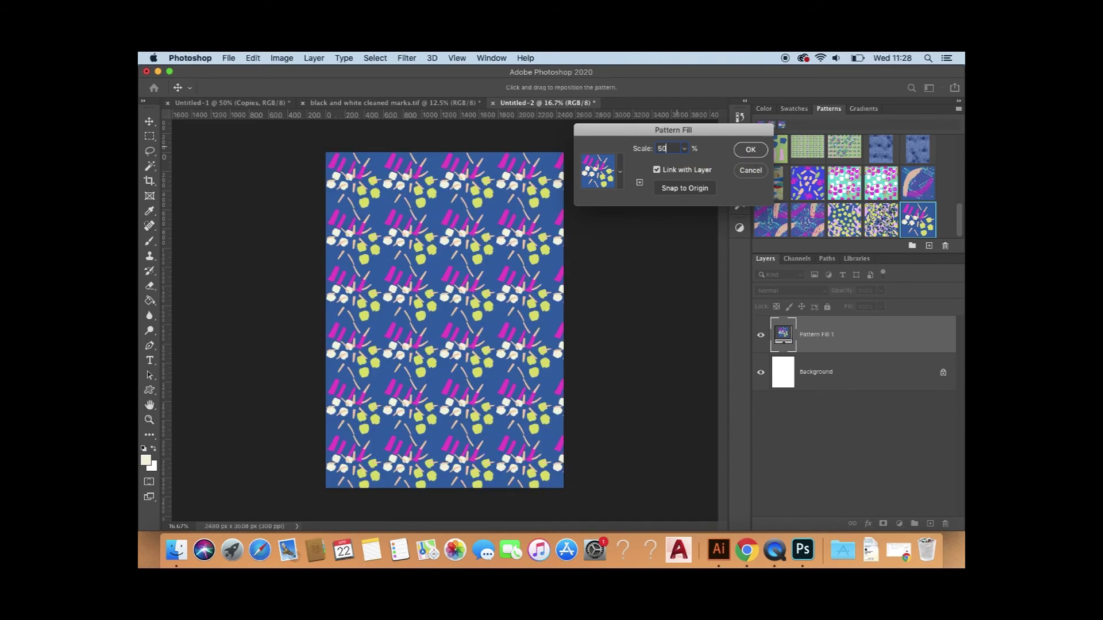
Step: Set the pattern fill scale to 100% and apply the fill layer
{"action": "key", "text": "BackSpace"}
{"action": "type", "text": "100"}
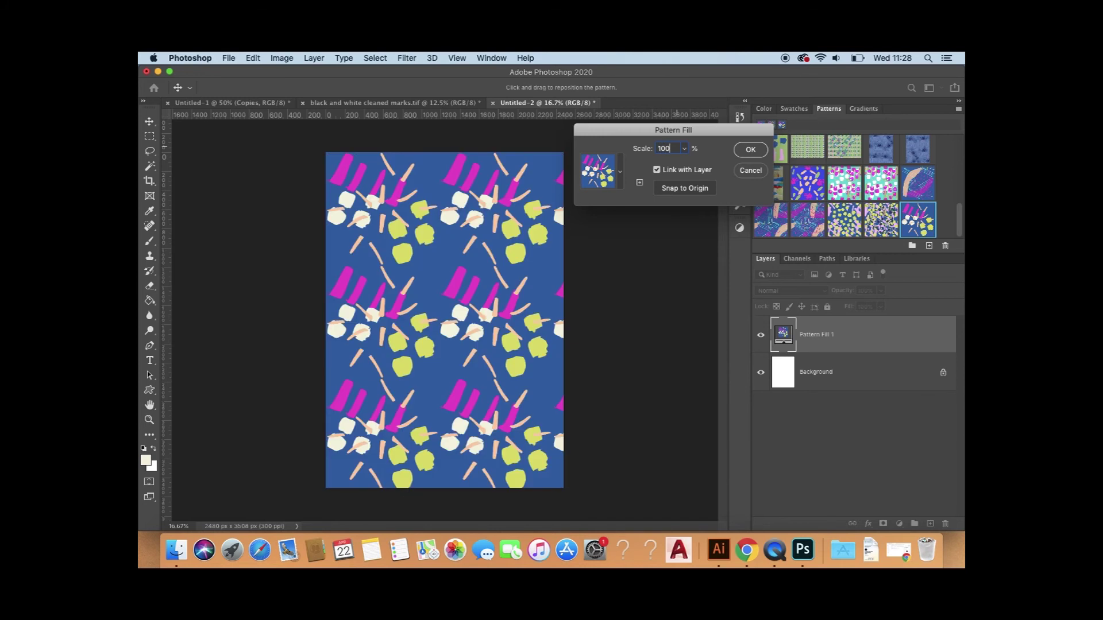
{"action": "left_click", "coordinate": [752, 150]}
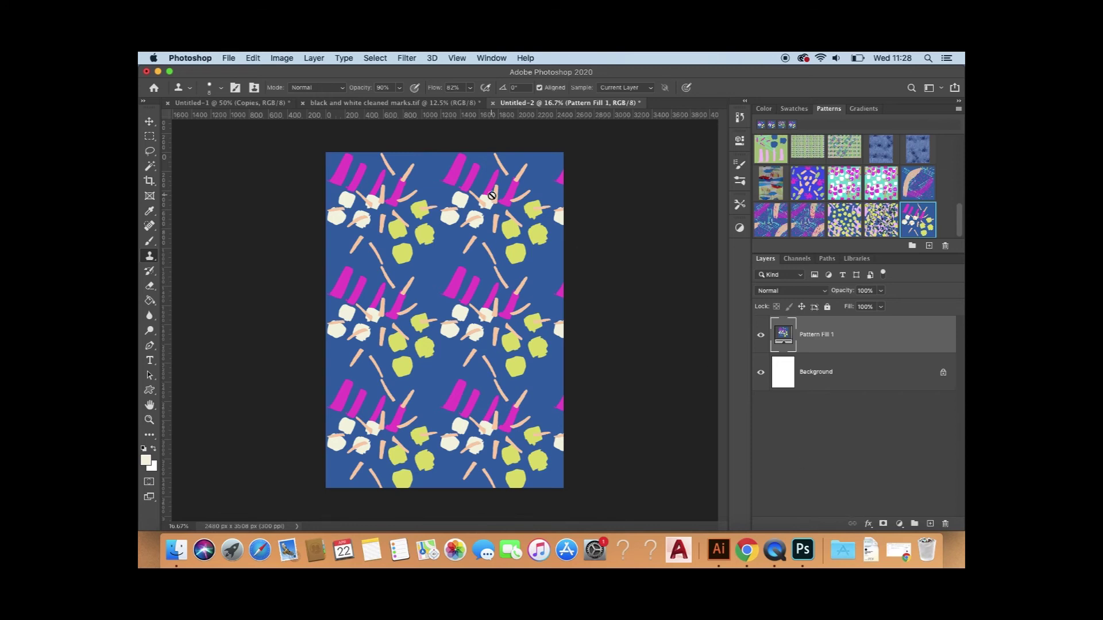
Step: In Untitled-1, expand the Copies group and hide the original Layers 1 to 4 below it
{"action": "left_click", "coordinate": [223, 103]}
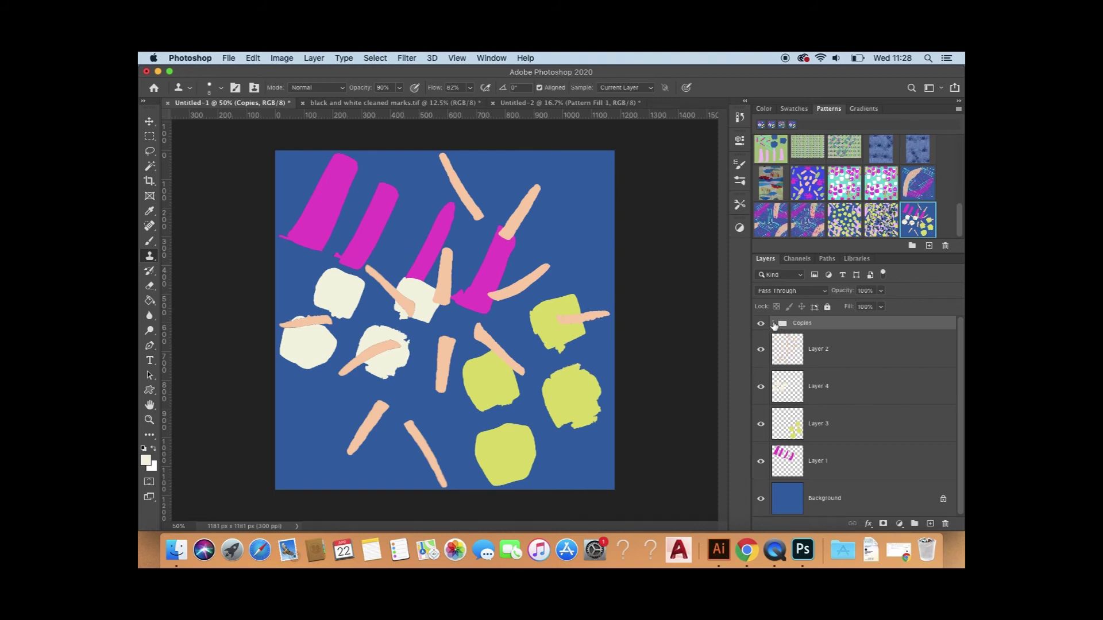
{"action": "left_click", "coordinate": [773, 324]}
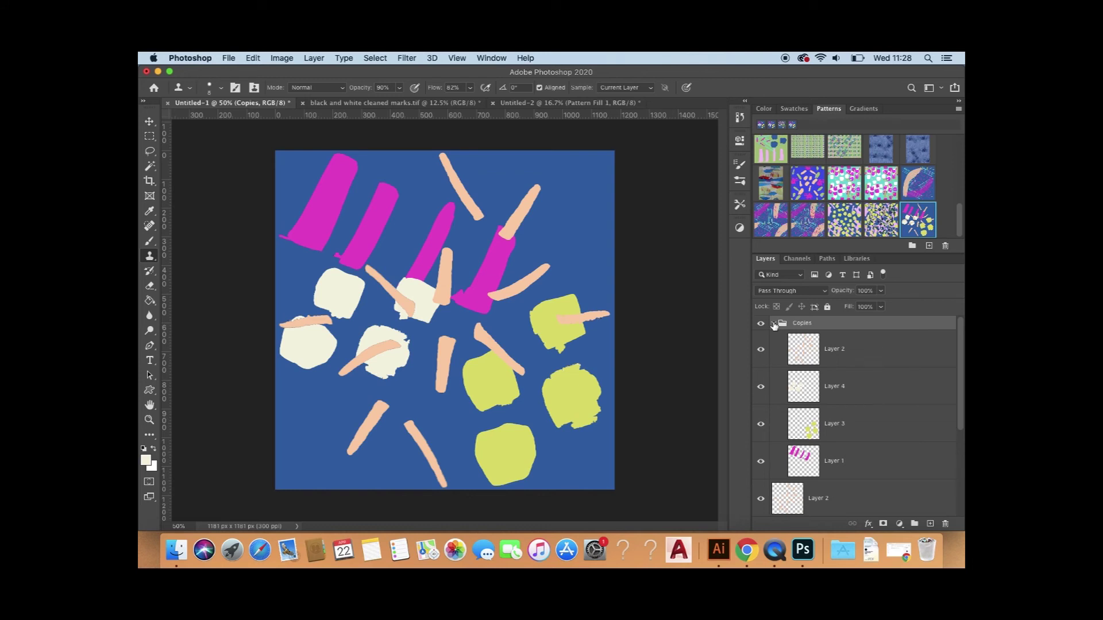
{"action": "scroll", "coordinate": [844, 463], "scroll_direction": "down", "scroll_amount": 3}
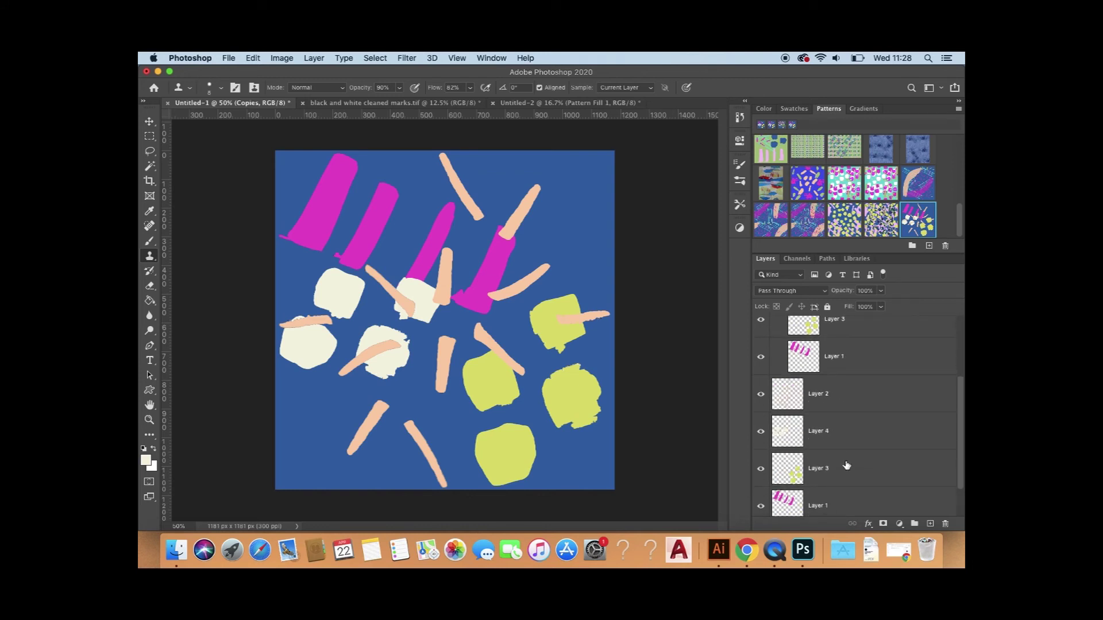
{"action": "left_click", "coordinate": [761, 506]}
{"action": "left_click", "coordinate": [761, 431]}
{"action": "left_click", "coordinate": [760, 393]}
{"action": "scroll", "coordinate": [799, 422], "scroll_direction": "down", "scroll_amount": 1}
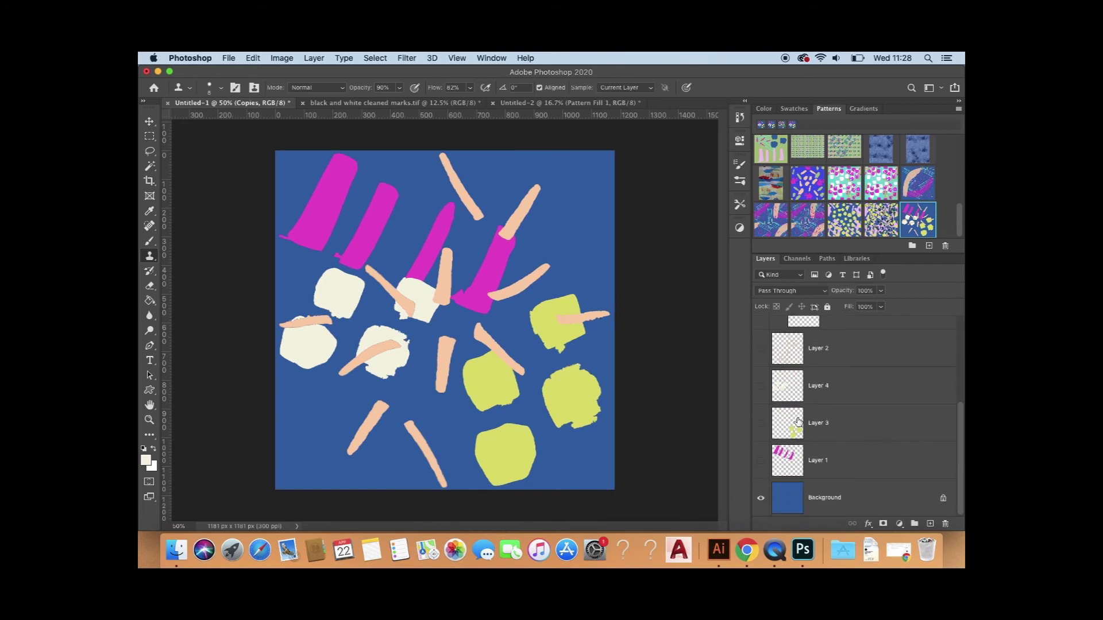
Step: Toggle the Background and each layer in the Copies group off and on to check which marks each one holds
{"action": "left_click", "coordinate": [761, 500]}
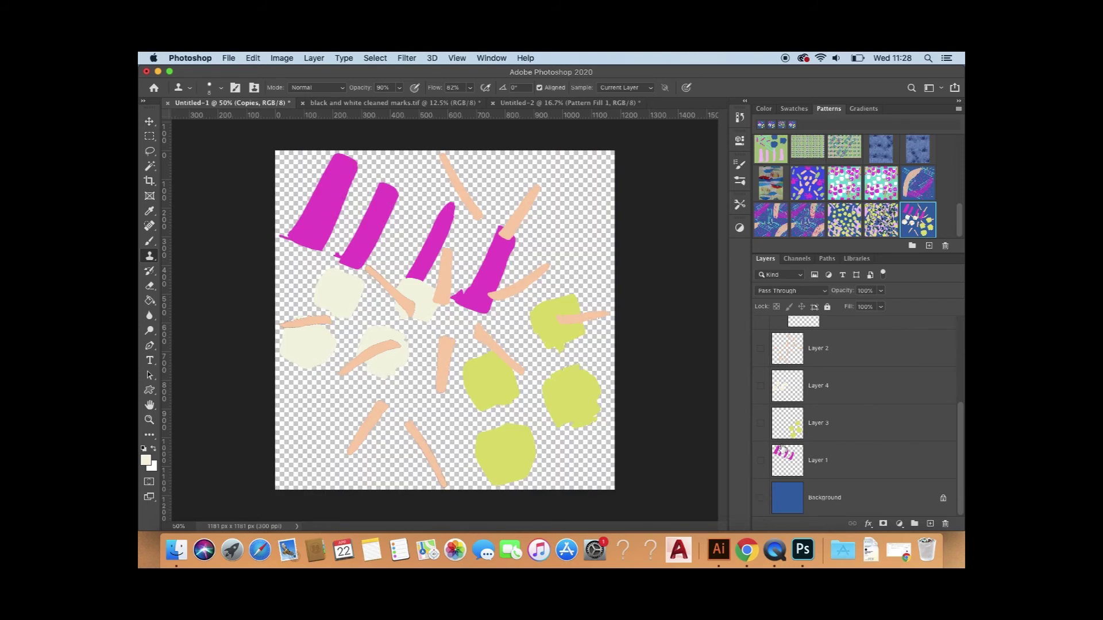
{"action": "left_click", "coordinate": [761, 498]}
{"action": "scroll", "coordinate": [798, 426], "scroll_direction": "up", "scroll_amount": 3}
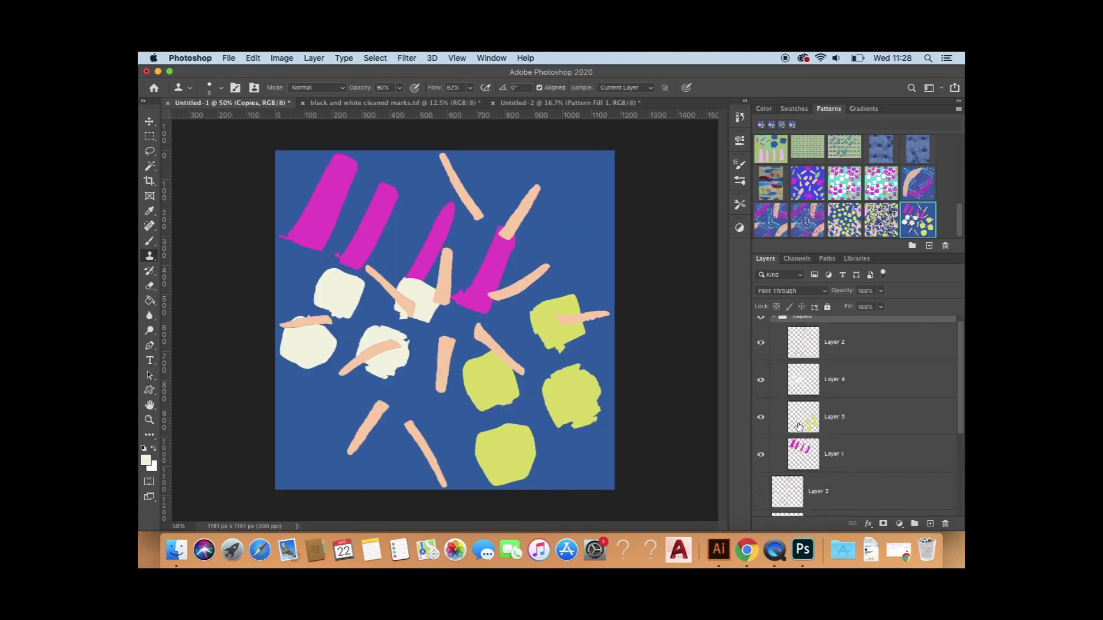
{"action": "left_click", "coordinate": [762, 454]}
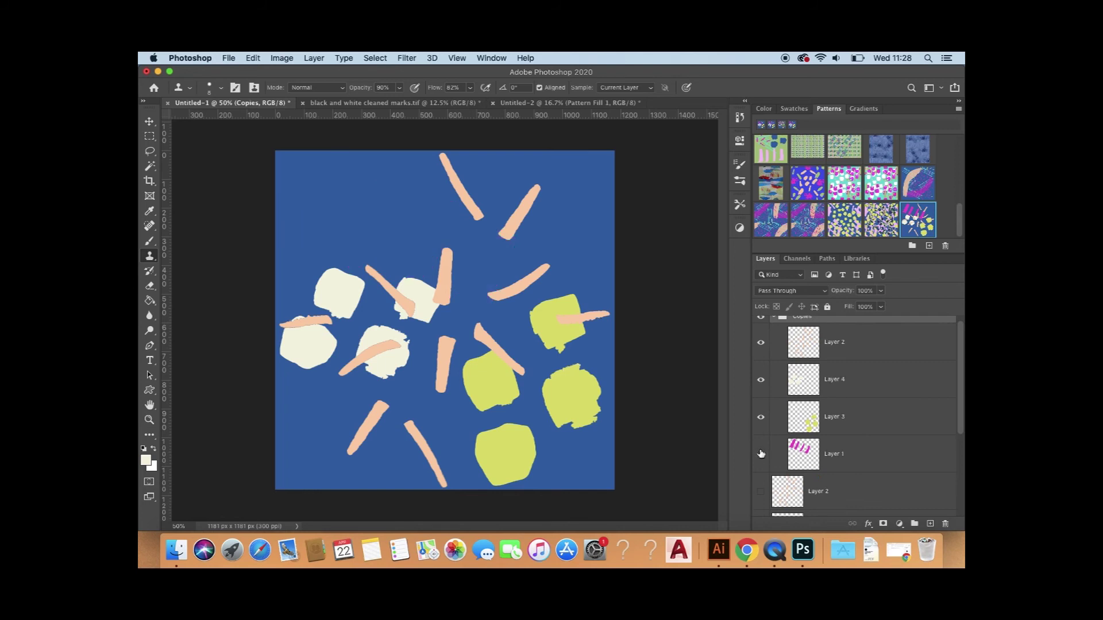
{"action": "left_click", "coordinate": [761, 454]}
{"action": "left_click", "coordinate": [760, 419]}
{"action": "left_click", "coordinate": [761, 420]}
{"action": "left_click", "coordinate": [762, 379]}
{"action": "left_click", "coordinate": [761, 379]}
{"action": "left_click", "coordinate": [761, 343]}
{"action": "left_click", "coordinate": [761, 344]}
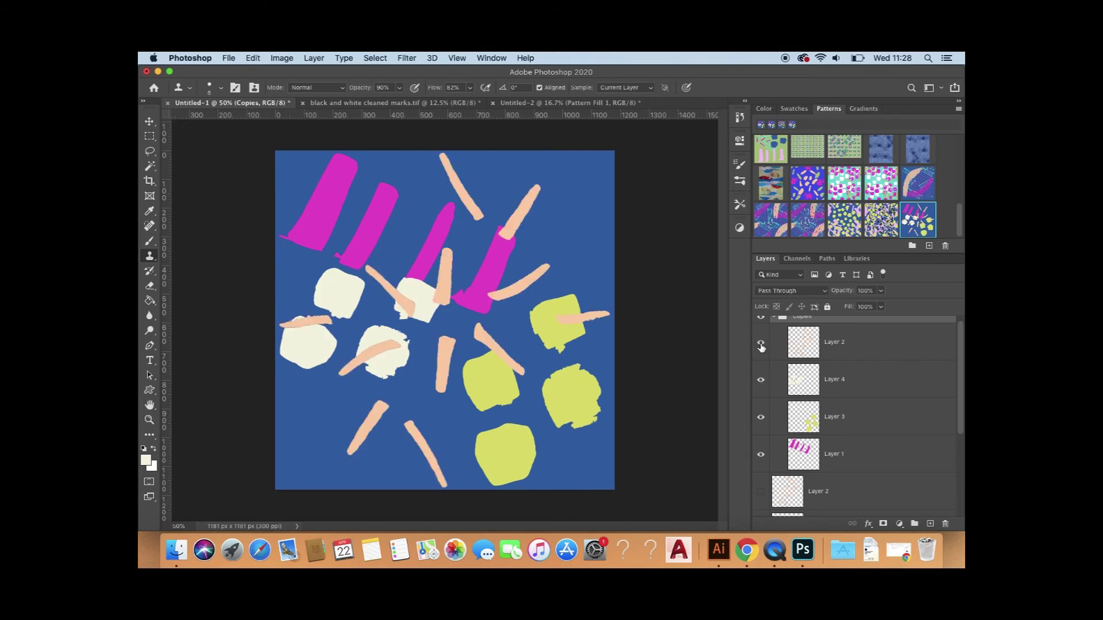
Step: Move the magenta strokes on the Copies group's Layer 1 to the tile's upper right and rotate them by about -170°
{"action": "left_click", "coordinate": [832, 453]}
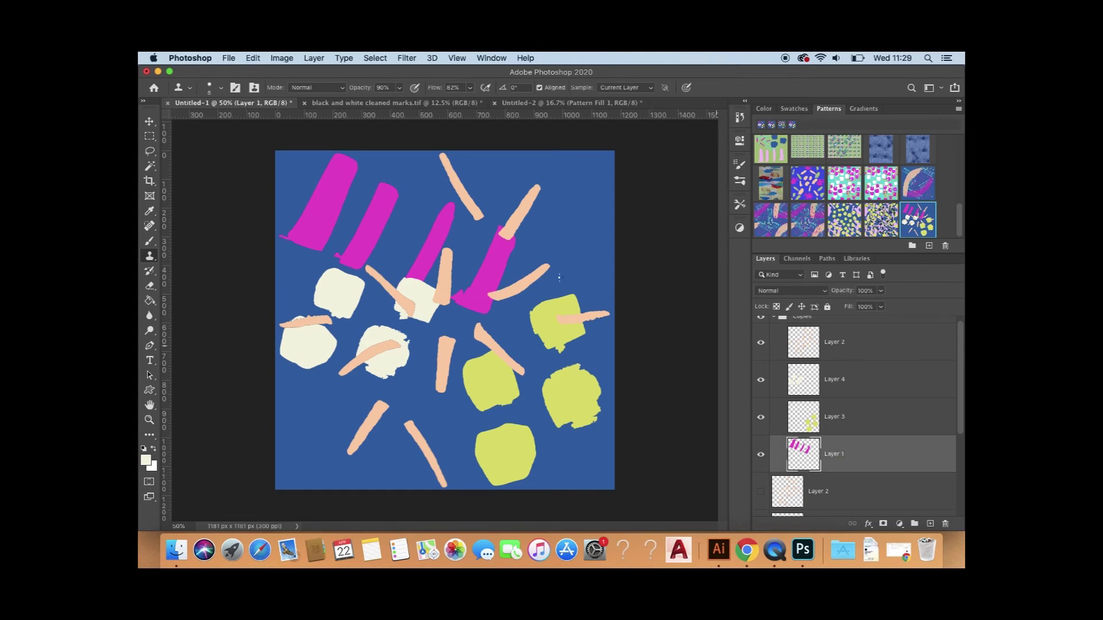
{"action": "left_click", "coordinate": [149, 121]}
{"action": "mouse_move", "coordinate": [374, 214]}
{"action": "left_mouse_down"}
{"action": "mouse_move", "coordinate": [476, 247]}
{"action": "mouse_move", "coordinate": [489, 211]}
{"action": "mouse_move", "coordinate": [459, 227]}
{"action": "left_mouse_up"}
{"action": "mouse_move", "coordinate": [359, 164]}
{"action": "left_mouse_down"}
{"action": "mouse_move", "coordinate": [363, 185]}
{"action": "mouse_move", "coordinate": [454, 261]}
{"action": "mouse_move", "coordinate": [574, 247]}
{"action": "mouse_move", "coordinate": [534, 267]}
{"action": "mouse_move", "coordinate": [508, 258]}
{"action": "mouse_move", "coordinate": [520, 272]}
{"action": "mouse_move", "coordinate": [491, 218]}
{"action": "mouse_move", "coordinate": [513, 279]}
{"action": "left_mouse_up"}
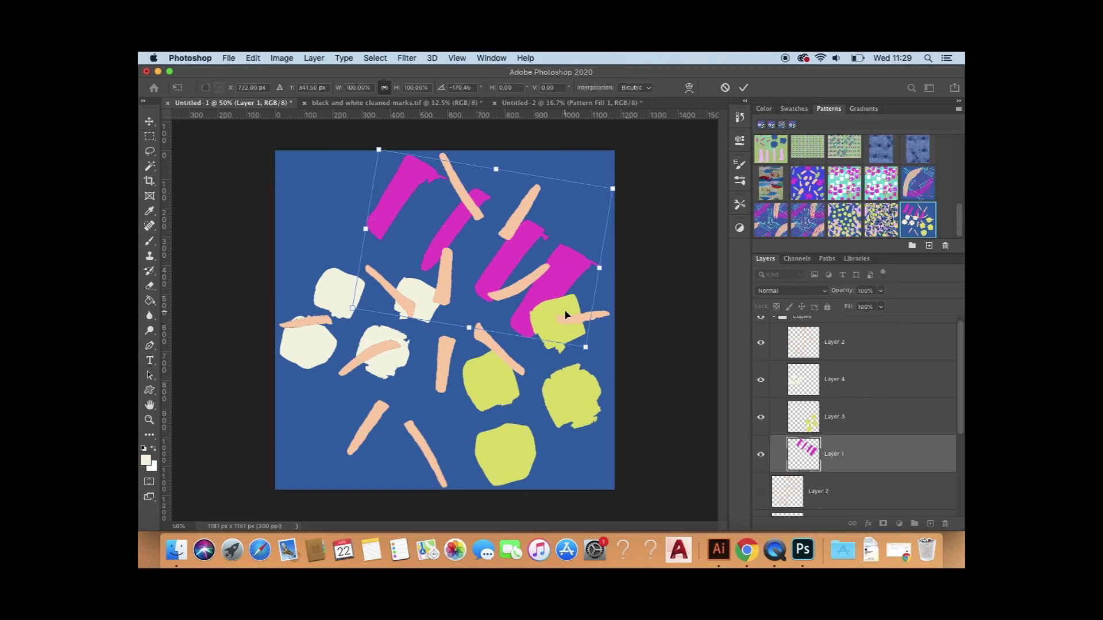
{"action": "key", "text": "Return"}
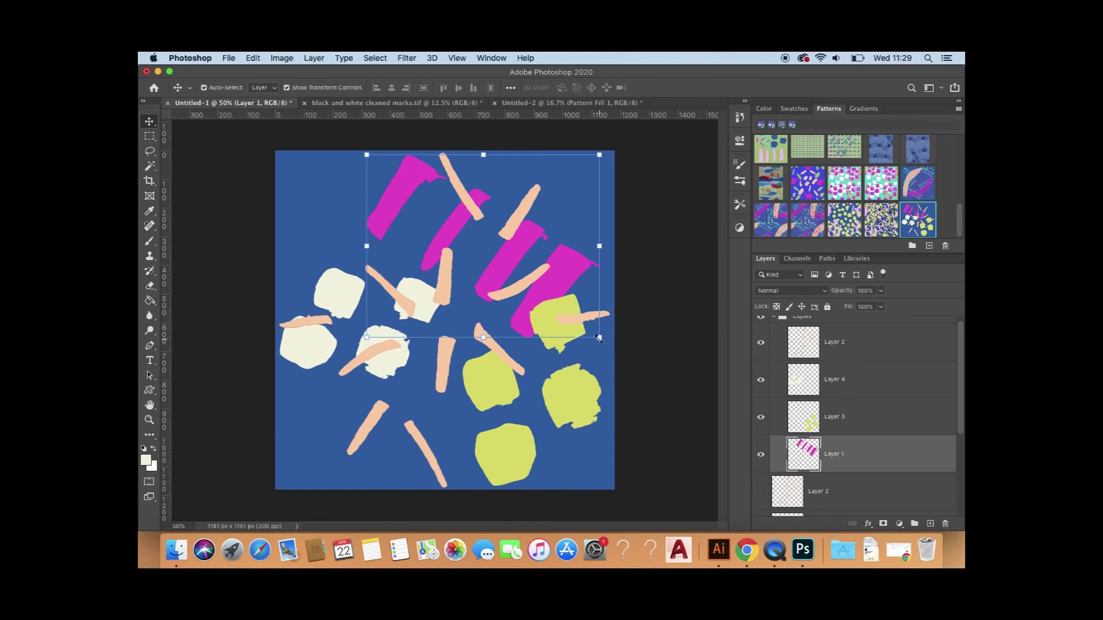
Step: Scale the magenta strokes to about 88% and shift them closer to the tile's right edge
{"action": "left_click_drag", "start_coordinate": [598, 338], "coordinate": [571, 316]}
{"action": "left_click_drag", "start_coordinate": [538, 266], "coordinate": [567, 263]}
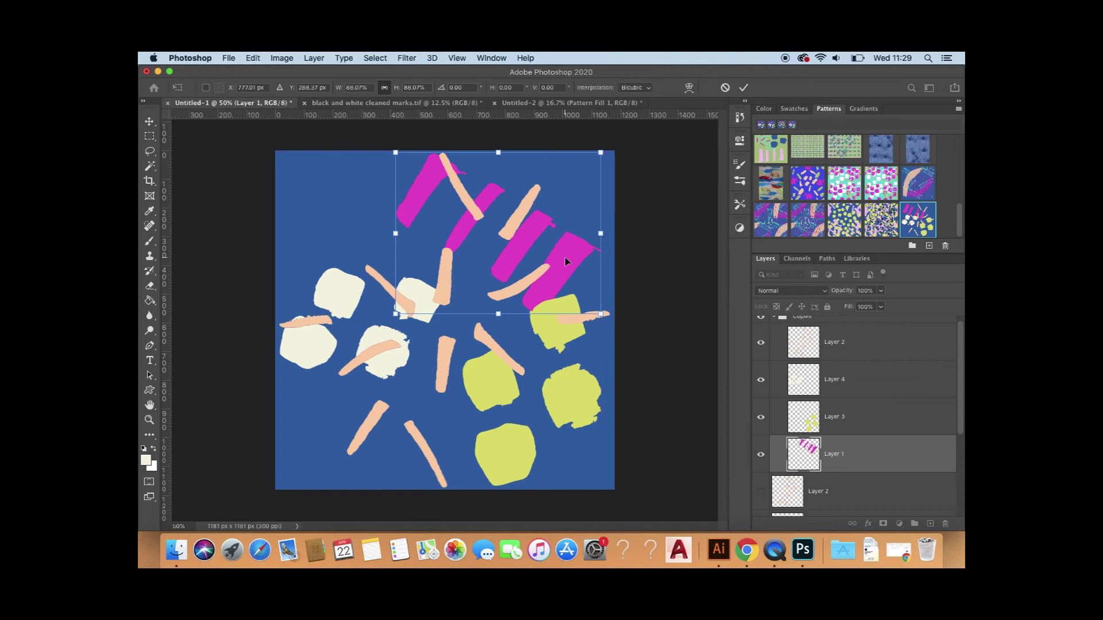
{"action": "key", "text": "Return"}
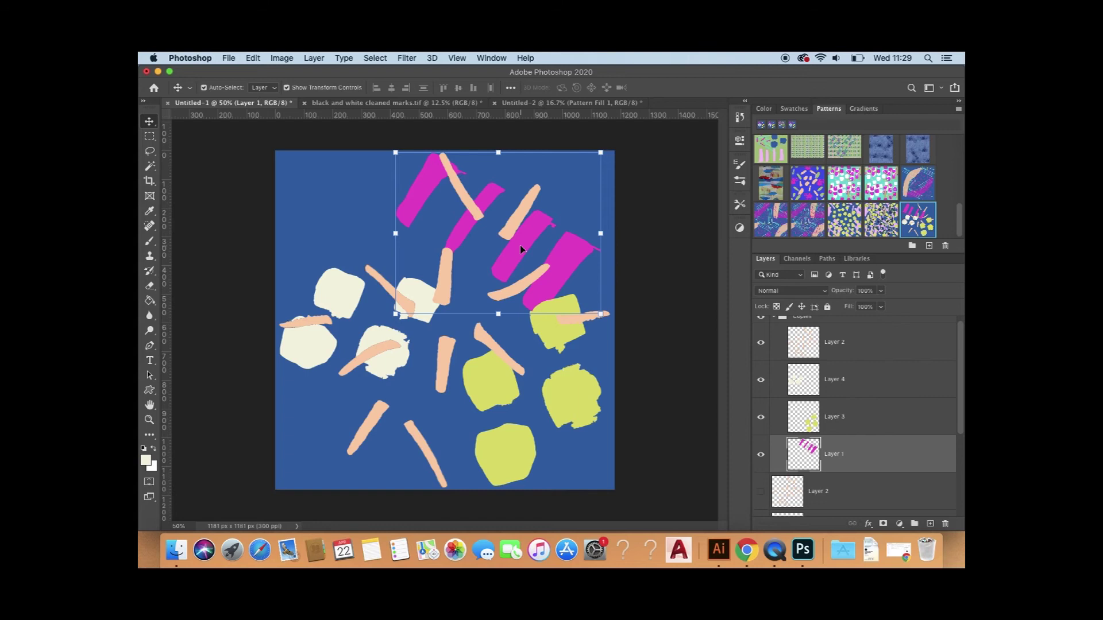
Step: In the Copies group, move Layer 3's green shapes to the tile's lower left and Layer 4's cream shapes to its lower right
{"action": "left_click", "coordinate": [836, 425]}
{"action": "left_click_drag", "start_coordinate": [564, 332], "coordinate": [378, 336]}
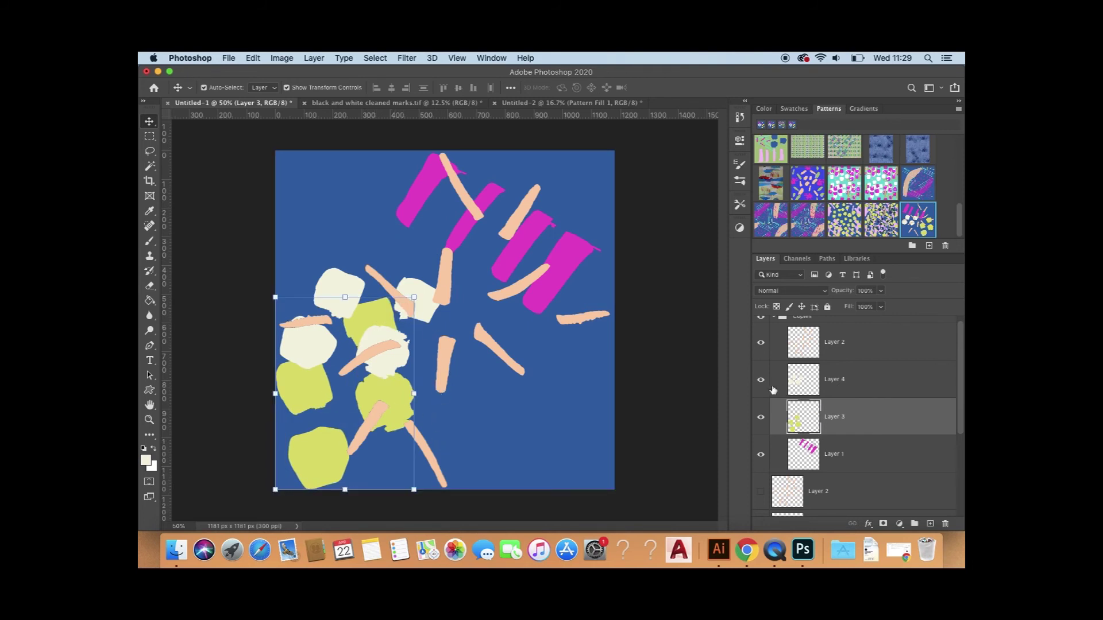
{"action": "left_click", "coordinate": [854, 381]}
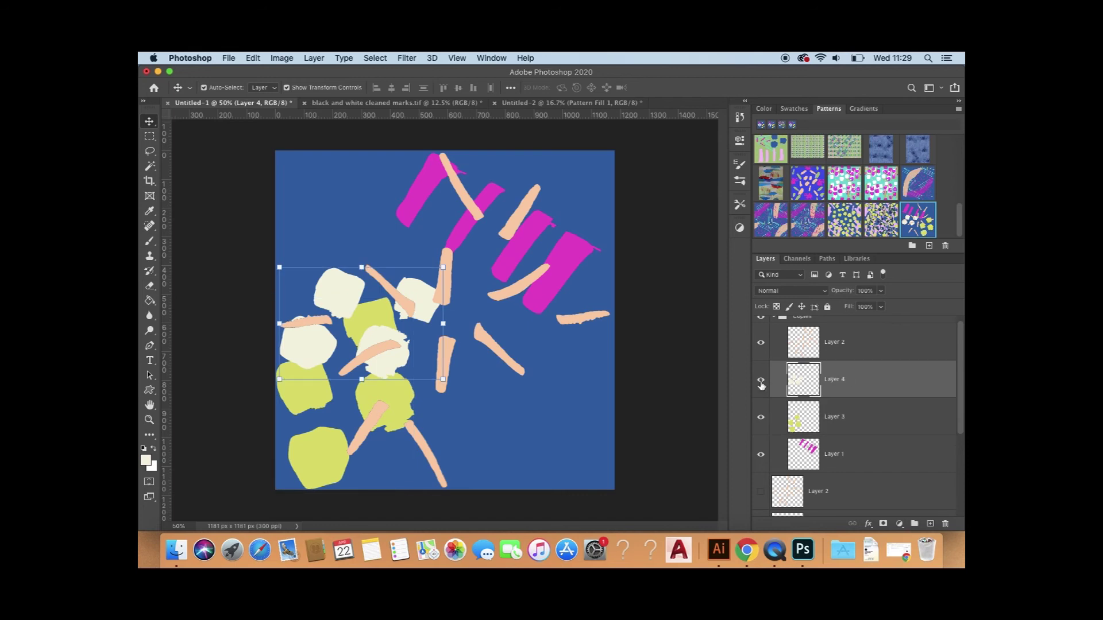
{"action": "left_click_drag", "start_coordinate": [410, 294], "coordinate": [578, 401]}
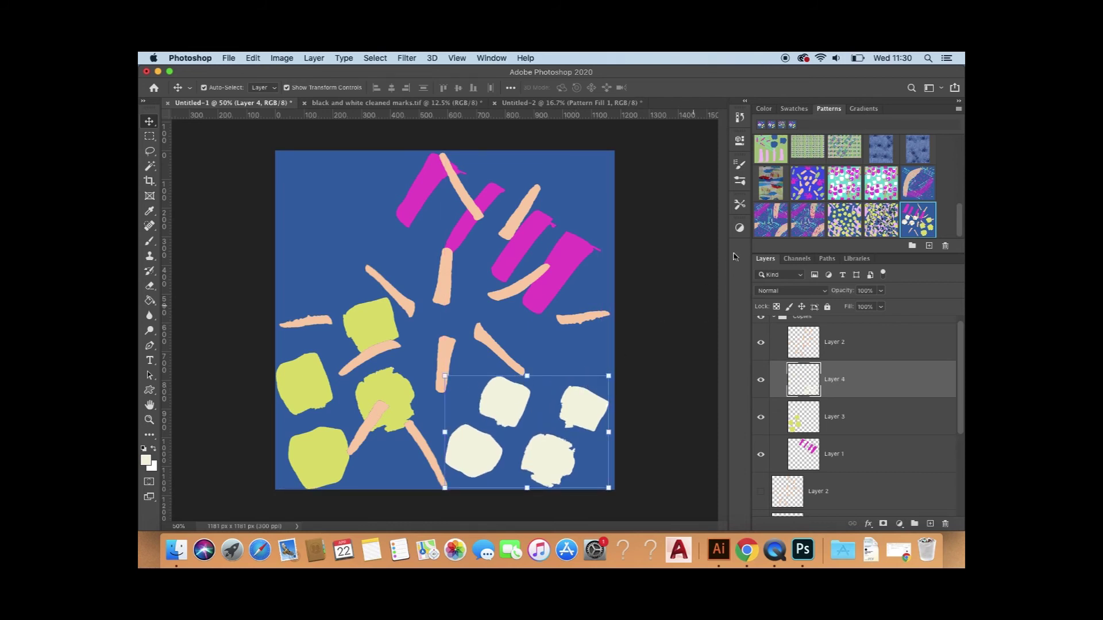
Step: Rotate the cream shapes on the Copies group's Layer 4 by about 28° and nudge them slightly upward
{"action": "left_click_drag", "start_coordinate": [437, 366], "coordinate": [478, 332]}
{"action": "left_click_drag", "start_coordinate": [524, 455], "coordinate": [524, 444]}
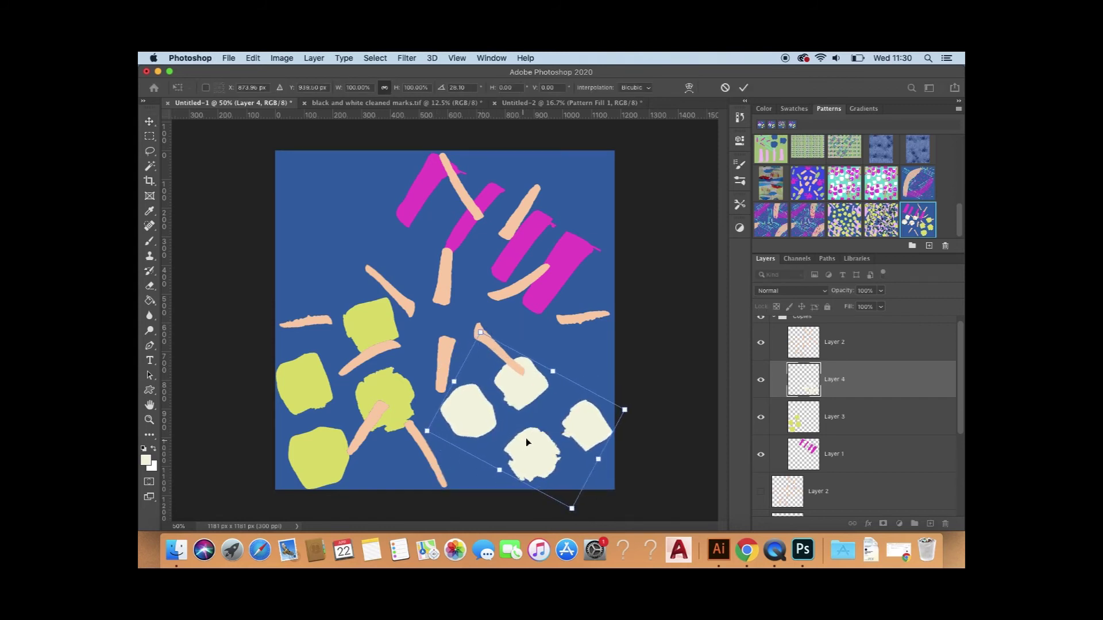
{"action": "key", "text": "Return"}
Step: Scale the peach strokes on the Copies group's Layer 2 to about 67% and fit them into the tile's upper left corner
{"action": "left_click", "coordinate": [845, 343]}
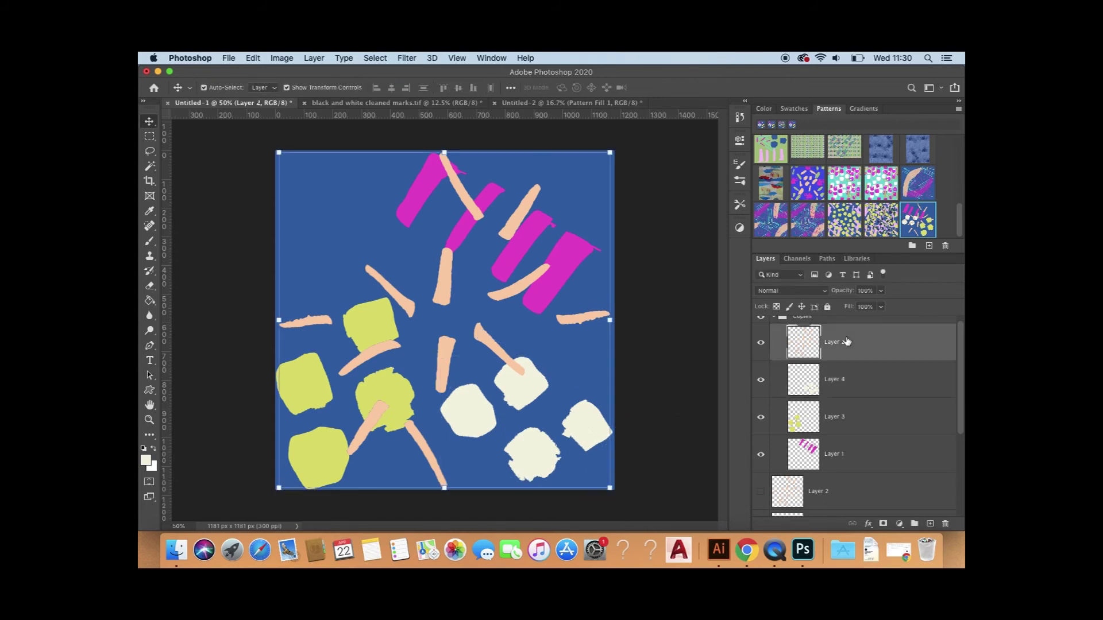
{"action": "left_click", "coordinate": [760, 344]}
{"action": "left_click", "coordinate": [760, 343]}
{"action": "mouse_move", "coordinate": [450, 272]}
{"action": "left_mouse_down"}
{"action": "mouse_move", "coordinate": [435, 259]}
{"action": "mouse_move", "coordinate": [430, 272]}
{"action": "left_mouse_up"}
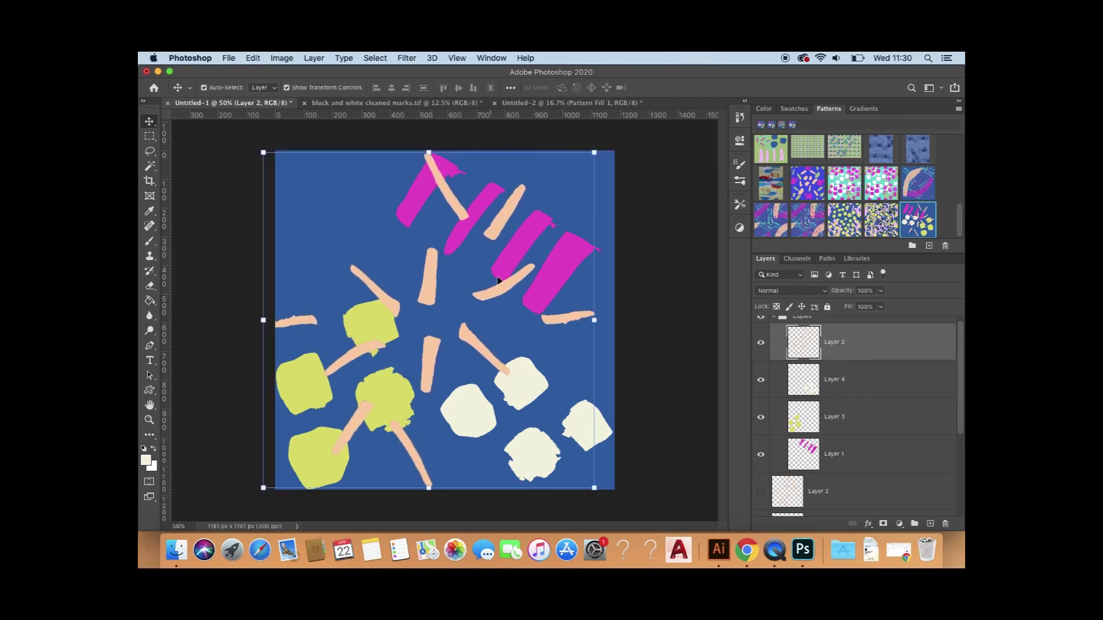
{"action": "left_click_drag", "start_coordinate": [592, 153], "coordinate": [497, 250]}
{"action": "left_click_drag", "start_coordinate": [436, 346], "coordinate": [453, 257]}
{"action": "left_click_drag", "start_coordinate": [521, 401], "coordinate": [498, 374]}
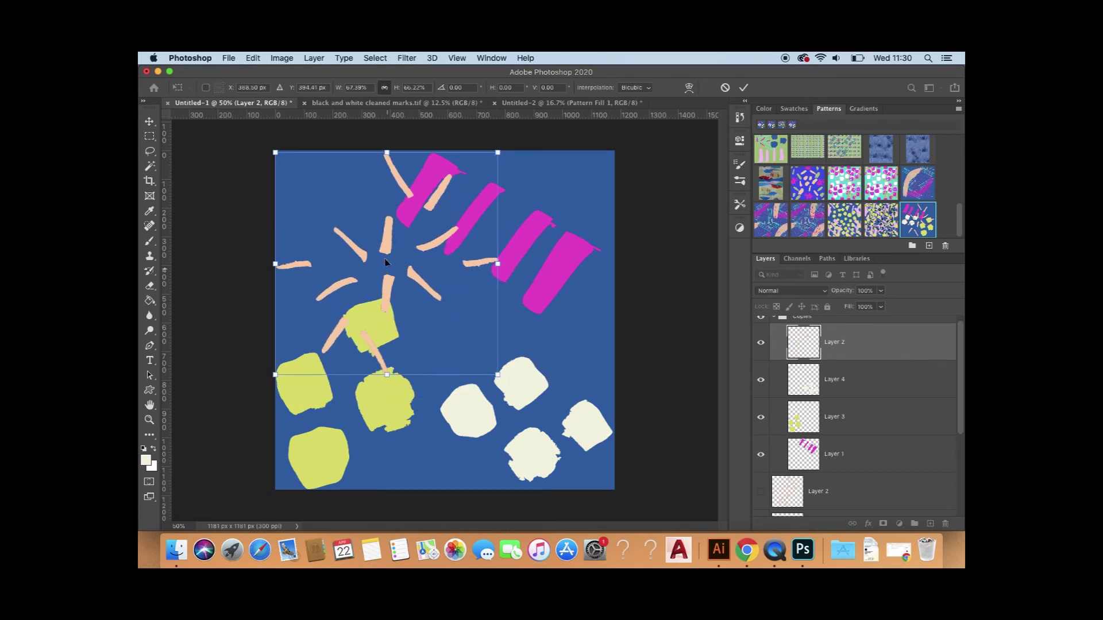
{"action": "left_click_drag", "start_coordinate": [387, 249], "coordinate": [379, 251]}
{"action": "key", "text": "Return"}
Step: Make the original Layers 2, 4, 3 and 1 below the Copies group visible
{"action": "scroll", "coordinate": [815, 379], "scroll_direction": "down", "scroll_amount": 1}
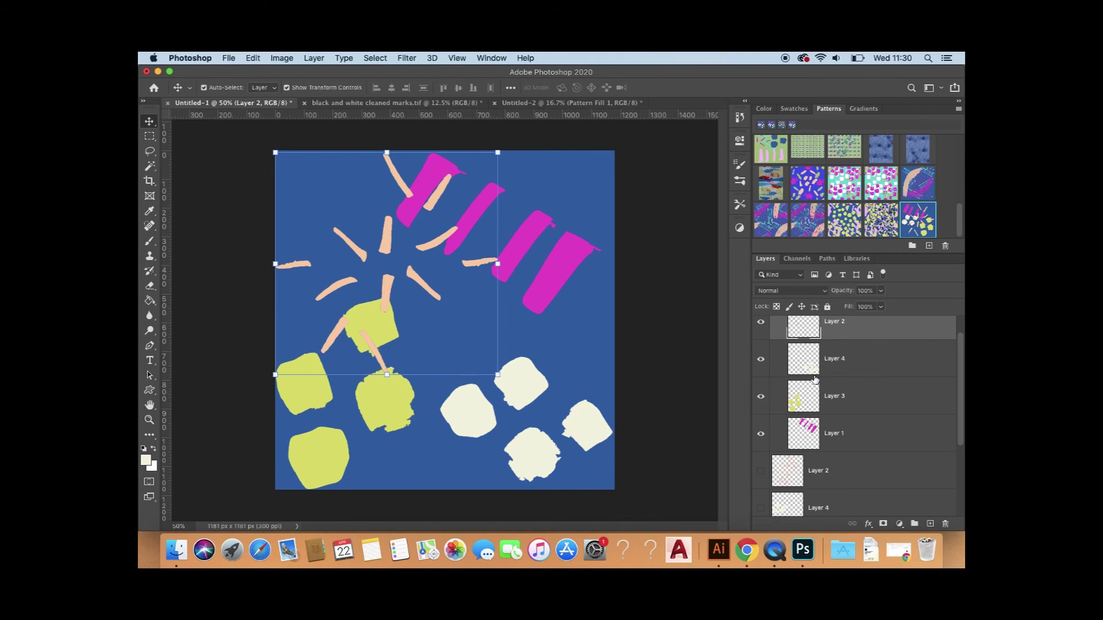
{"action": "scroll", "coordinate": [815, 379], "scroll_direction": "down", "scroll_amount": 2}
{"action": "scroll", "coordinate": [779, 421], "scroll_direction": "down", "scroll_amount": 3}
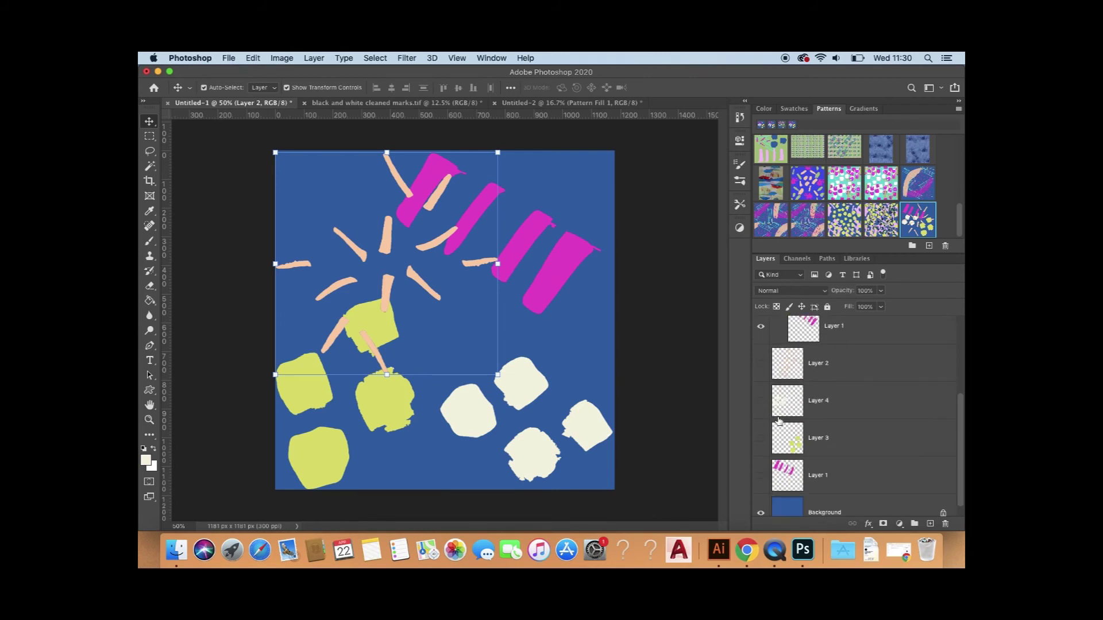
{"action": "left_click", "coordinate": [760, 363]}
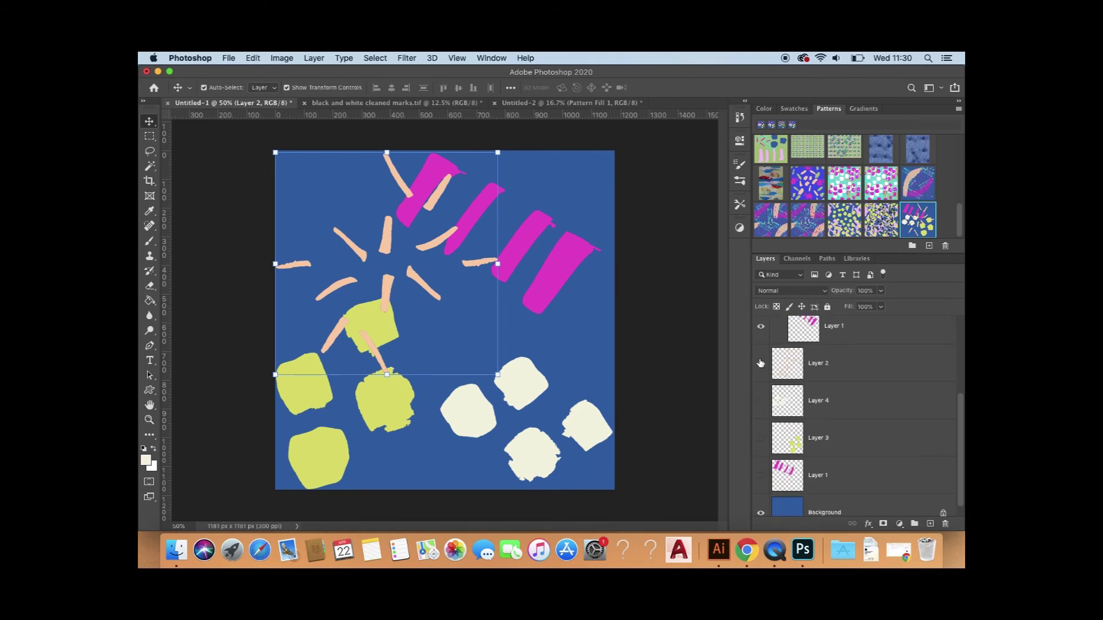
{"action": "left_click", "coordinate": [760, 401]}
{"action": "left_click", "coordinate": [760, 439]}
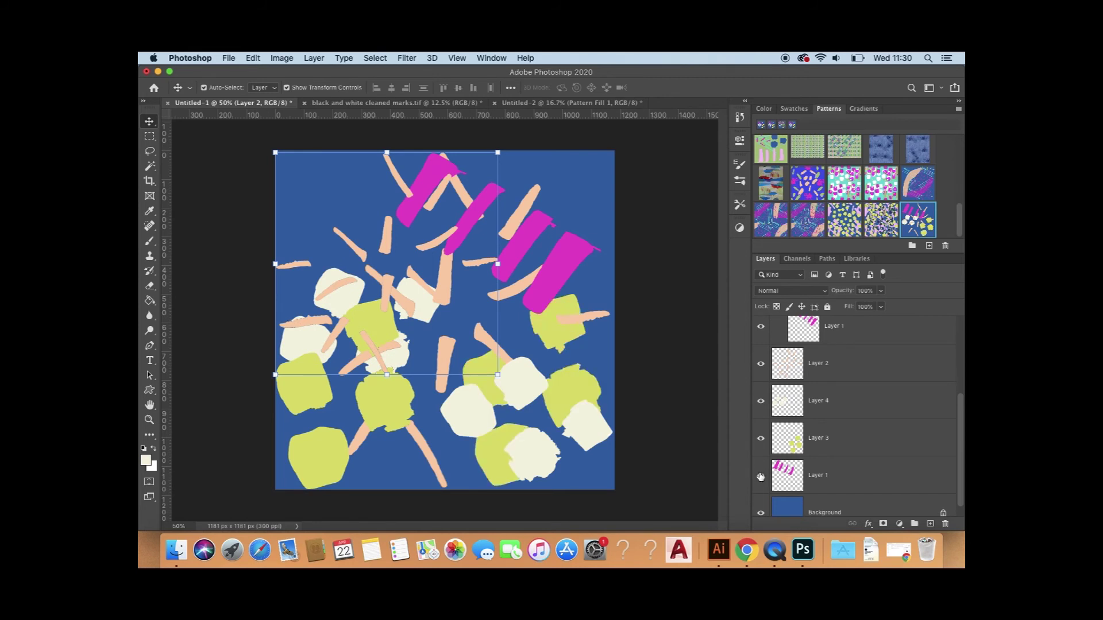
{"action": "left_click", "coordinate": [761, 476]}
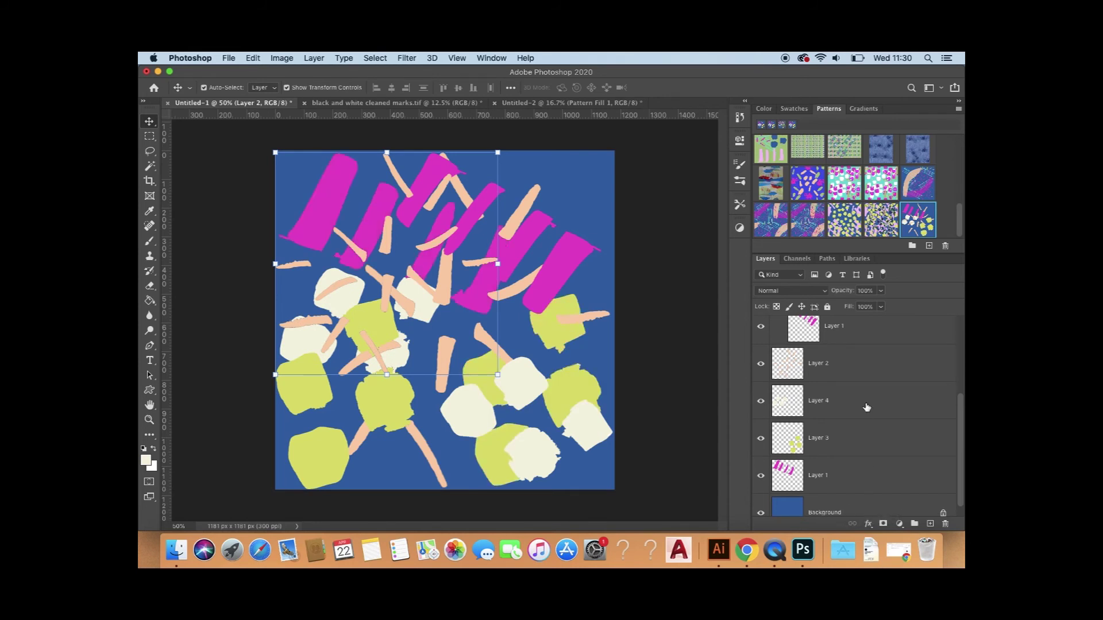
Step: Move the magenta strokes on the Copies group's Layer 1 to the tile's lower right
{"action": "scroll", "coordinate": [867, 407], "scroll_direction": "up", "scroll_amount": 2}
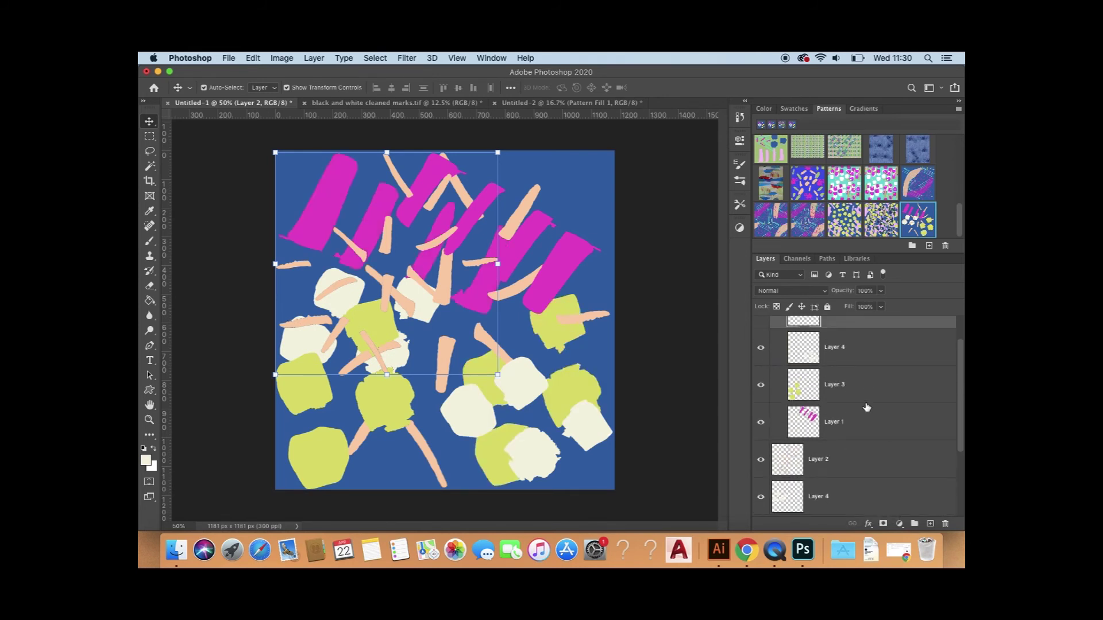
{"action": "scroll", "coordinate": [867, 407], "scroll_direction": "up", "scroll_amount": 1}
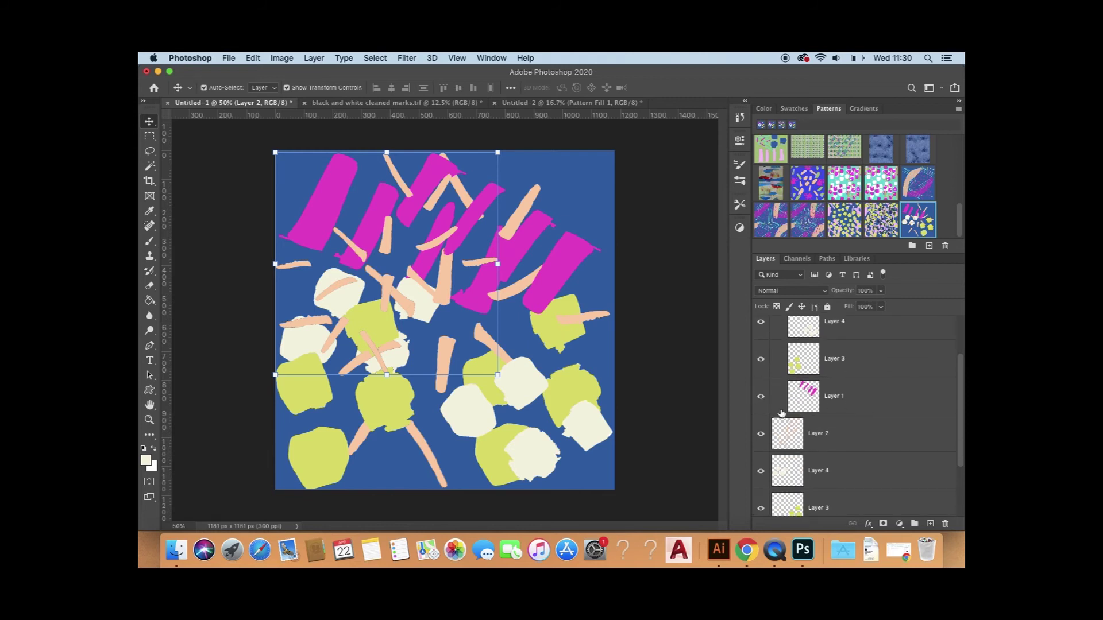
{"action": "left_click", "coordinate": [760, 398]}
{"action": "left_click", "coordinate": [761, 398]}
{"action": "left_click", "coordinate": [843, 404]}
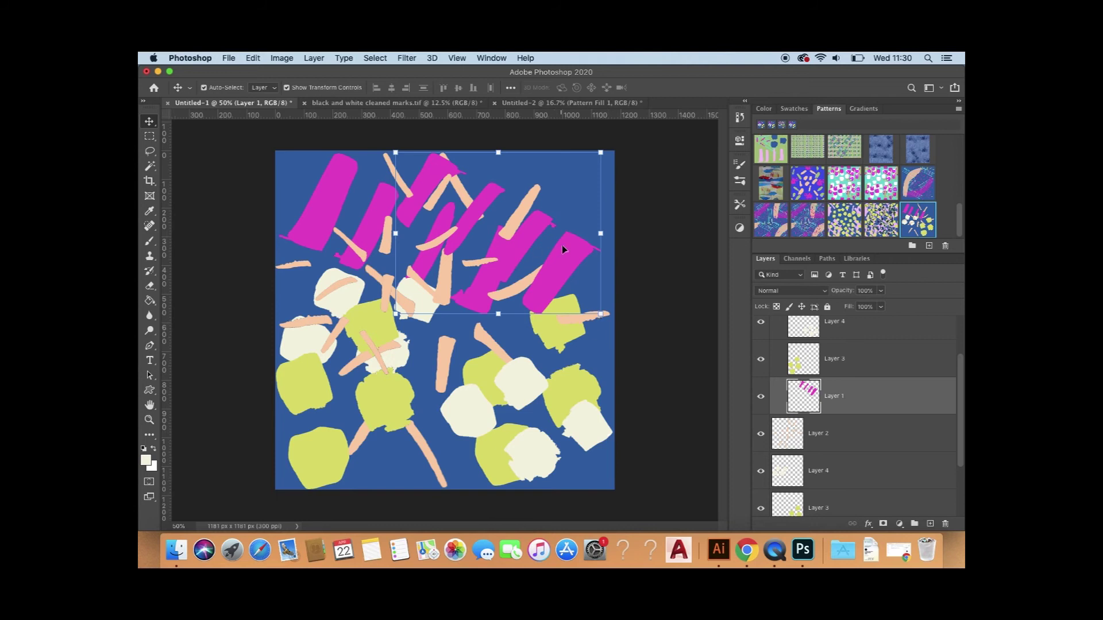
{"action": "mouse_move", "coordinate": [563, 251]}
{"action": "left_mouse_down"}
{"action": "mouse_move", "coordinate": [577, 436]}
{"action": "mouse_move", "coordinate": [577, 427]}
{"action": "left_mouse_up"}
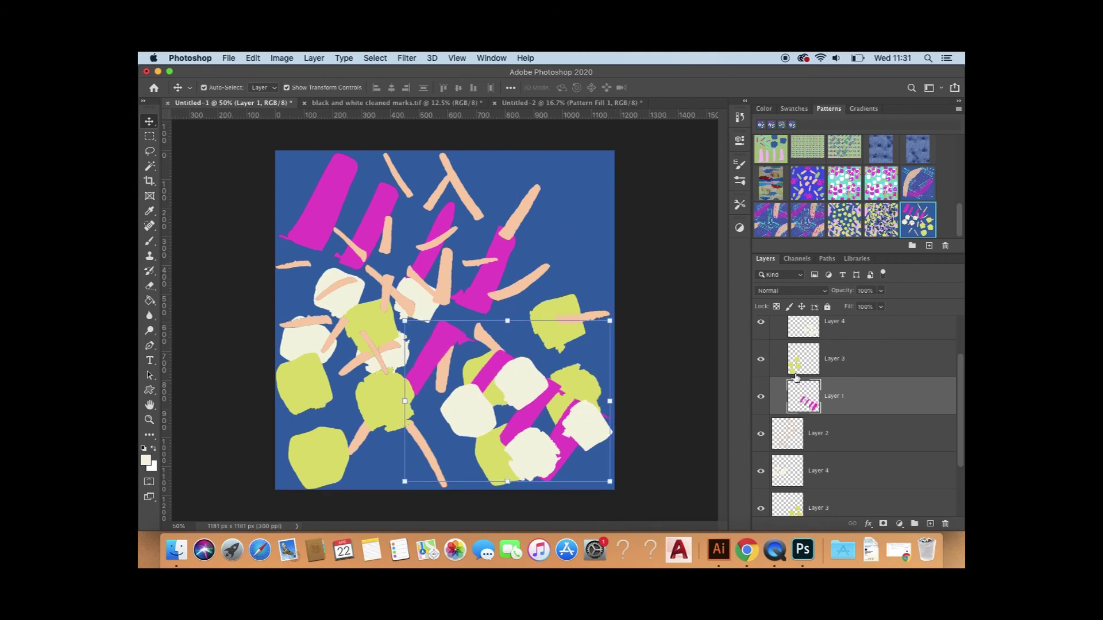
Step: Move the original Layer 3's green shapes to the tile's upper right and deselect the layer
{"action": "left_click", "coordinate": [838, 361]}
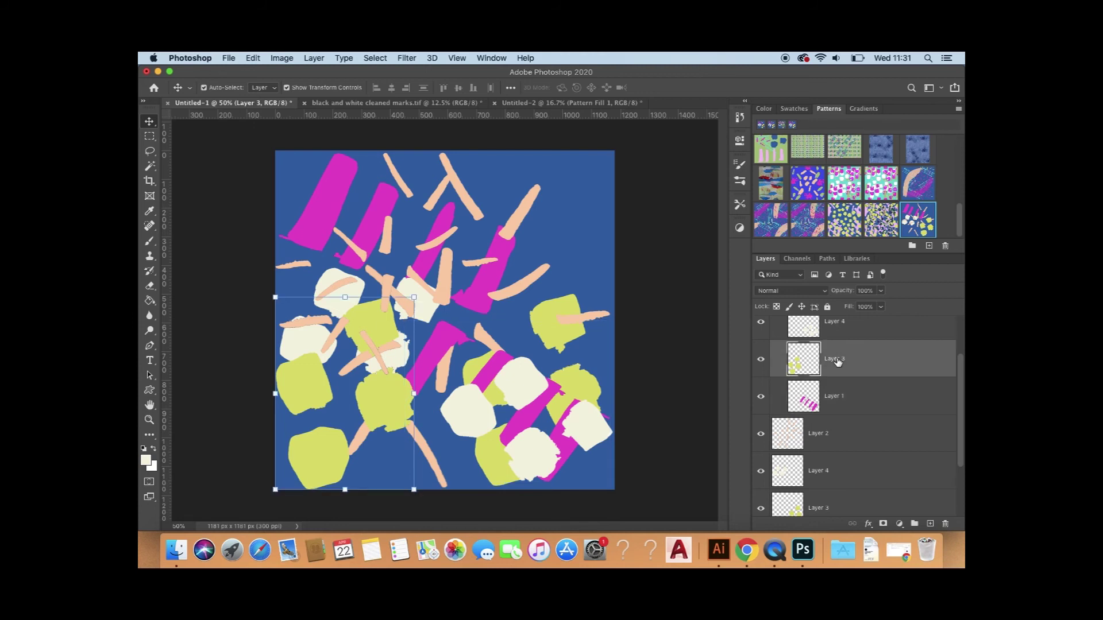
{"action": "left_click_drag", "start_coordinate": [563, 320], "coordinate": [569, 174]}
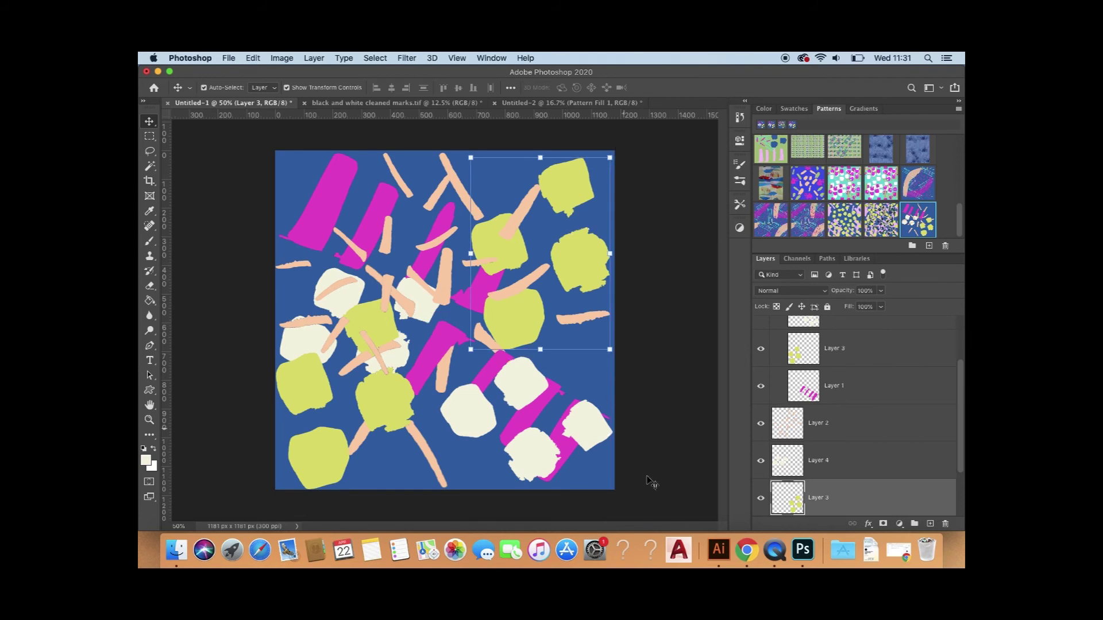
{"action": "left_click", "coordinate": [712, 388]}
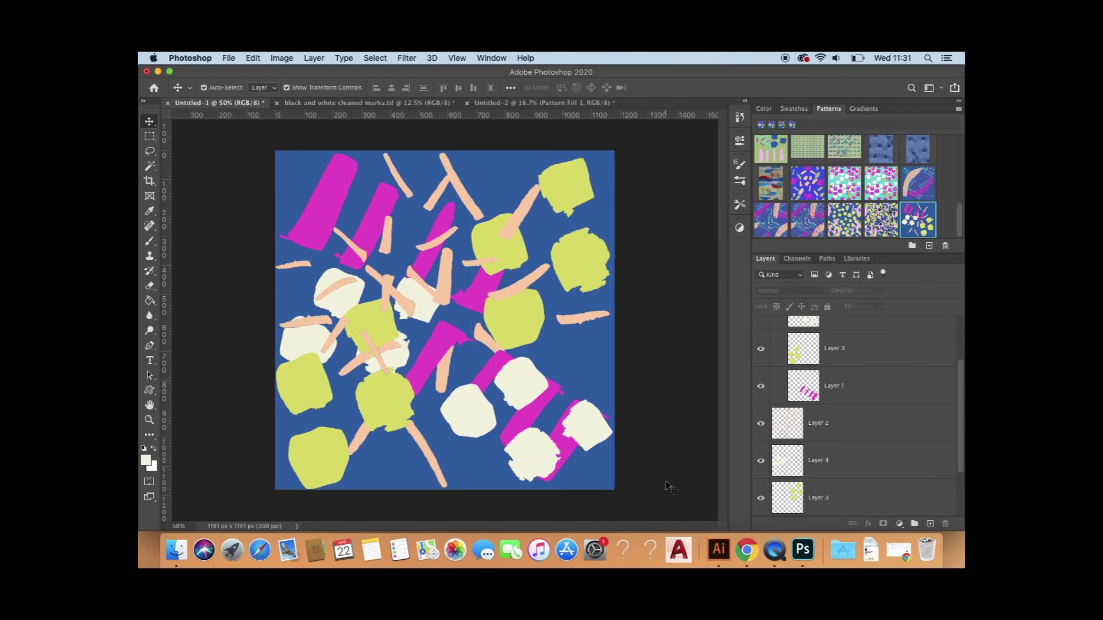
Step: Preview blend modes from Darken through Subtract and back to Hard Light on all four Copies group layers, without applying any
{"action": "scroll", "coordinate": [817, 418], "scroll_direction": "up", "scroll_amount": 2}
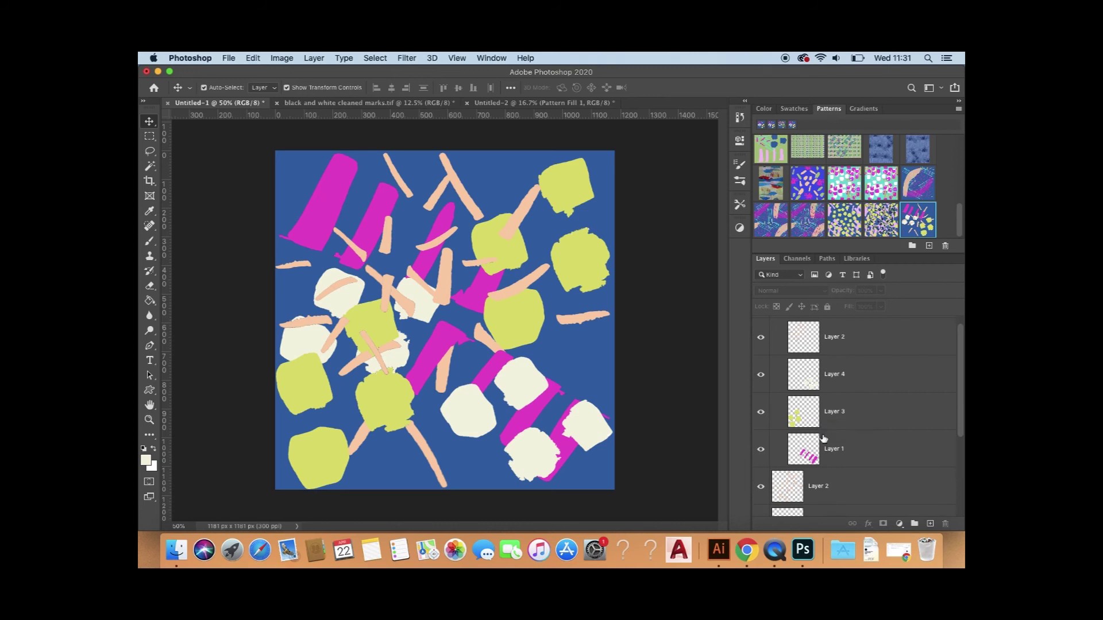
{"action": "left_click", "coordinate": [838, 337]}
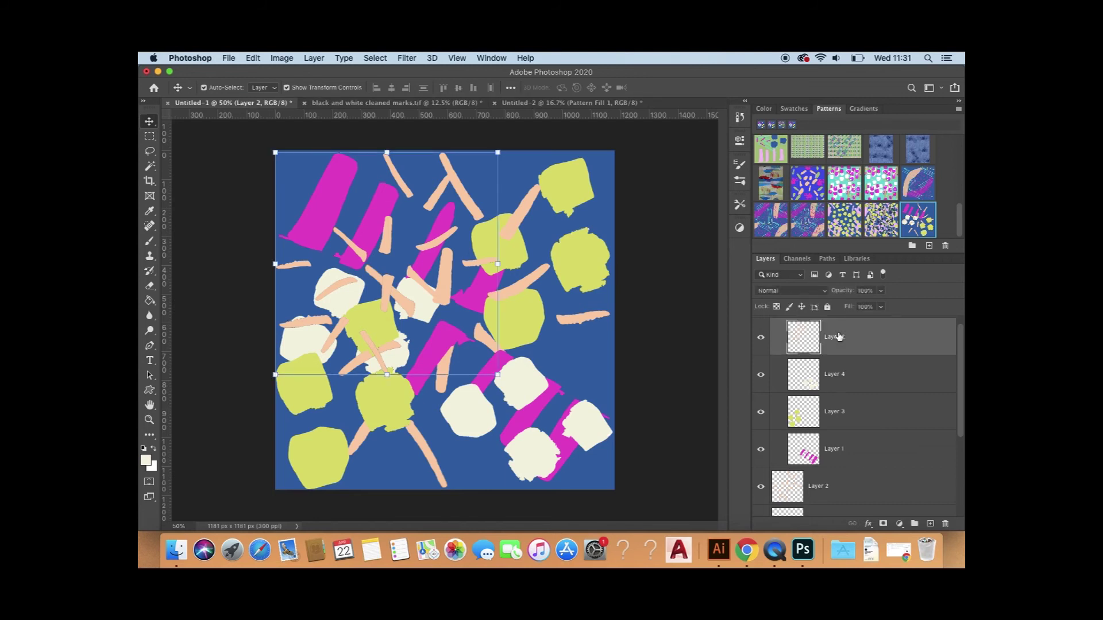
{"action": "left_click", "coordinate": [836, 450], "text": "shift"}
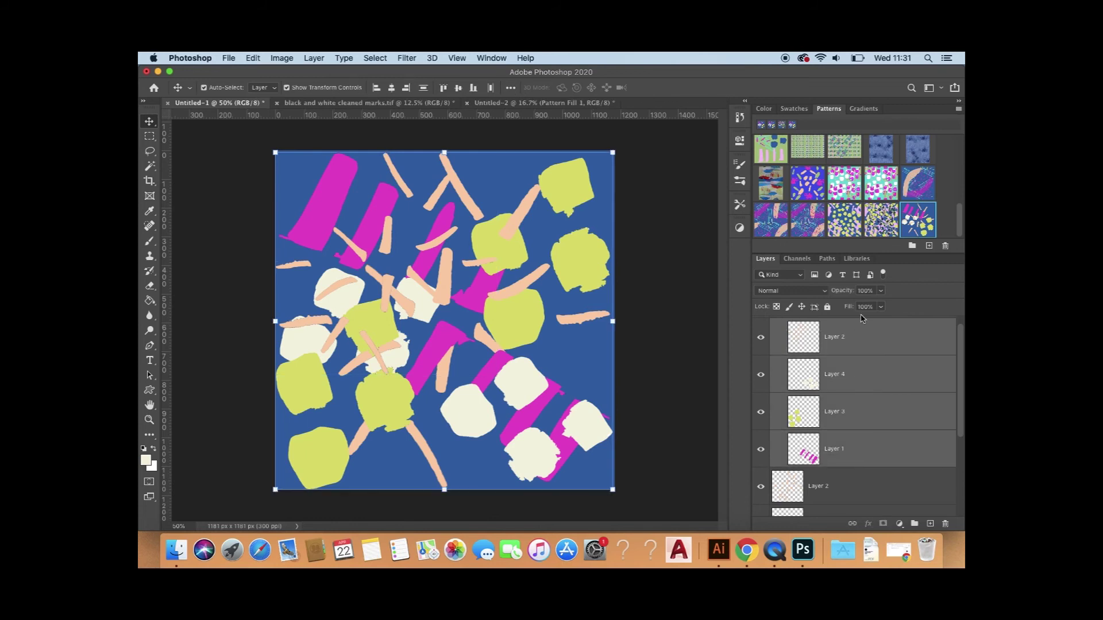
{"action": "left_click", "coordinate": [844, 331]}
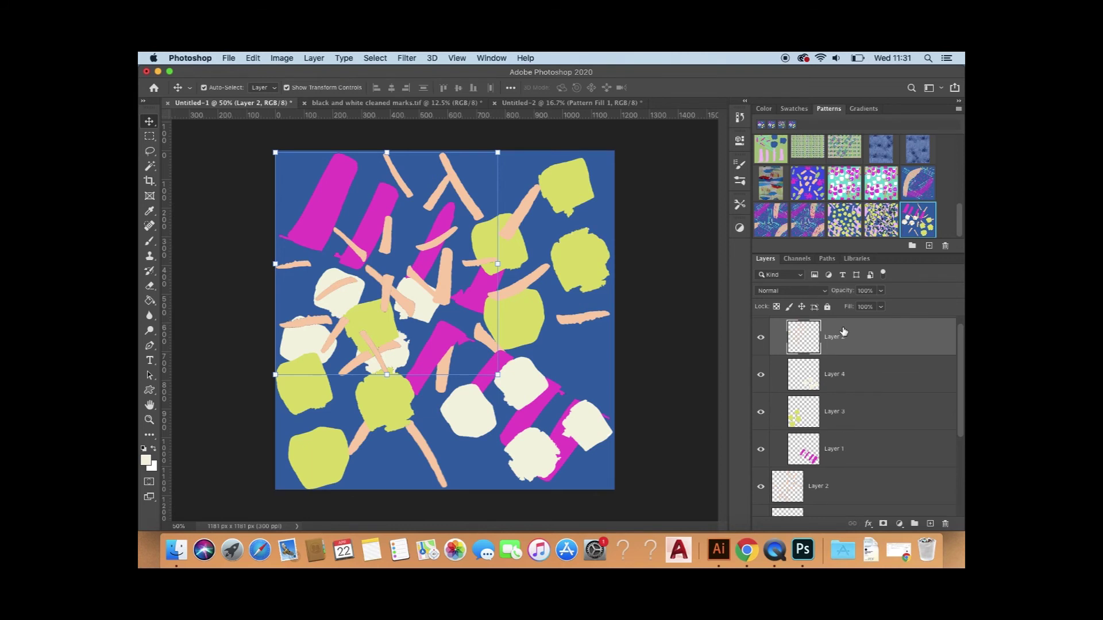
{"action": "left_click", "coordinate": [838, 450], "text": "shift"}
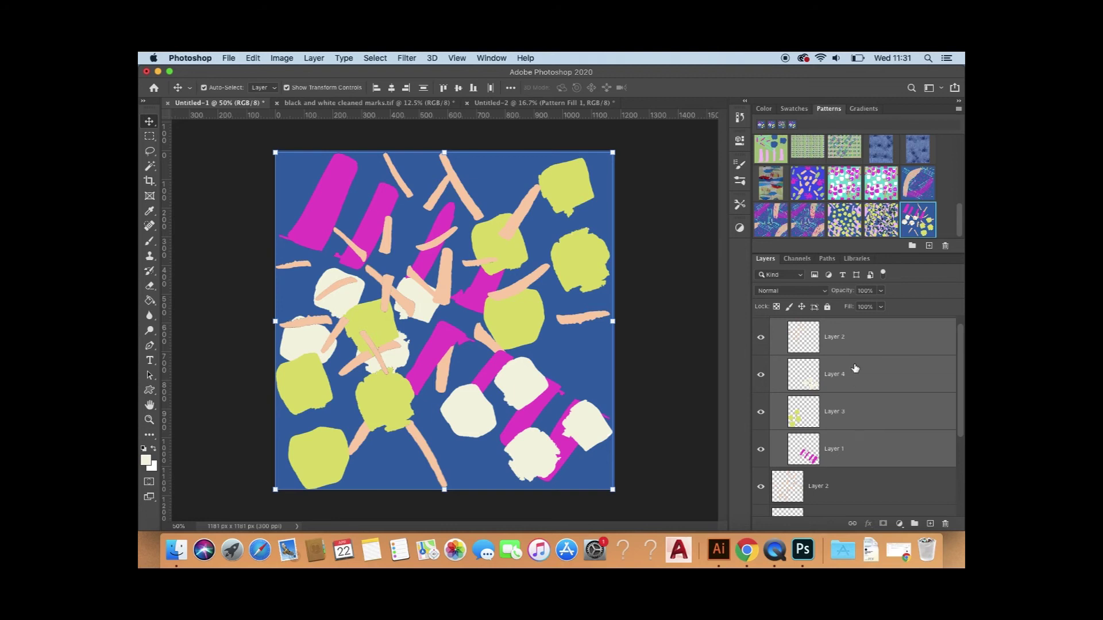
{"action": "left_click", "coordinate": [827, 291]}
{"action": "left_click", "coordinate": [814, 291]}
{"action": "left_click", "coordinate": [826, 291]}
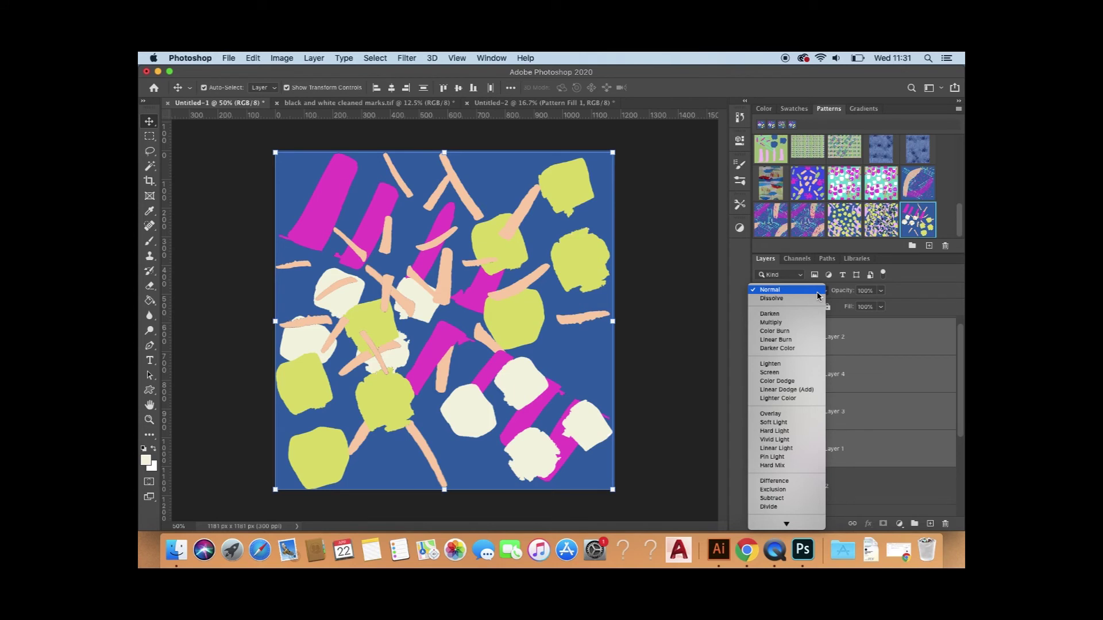
{"action": "key", "text": "Down"}
{"action": "key", "text": "Down"}
{"action": "key", "text": "Down"}
{"action": "key", "text": "Down"}
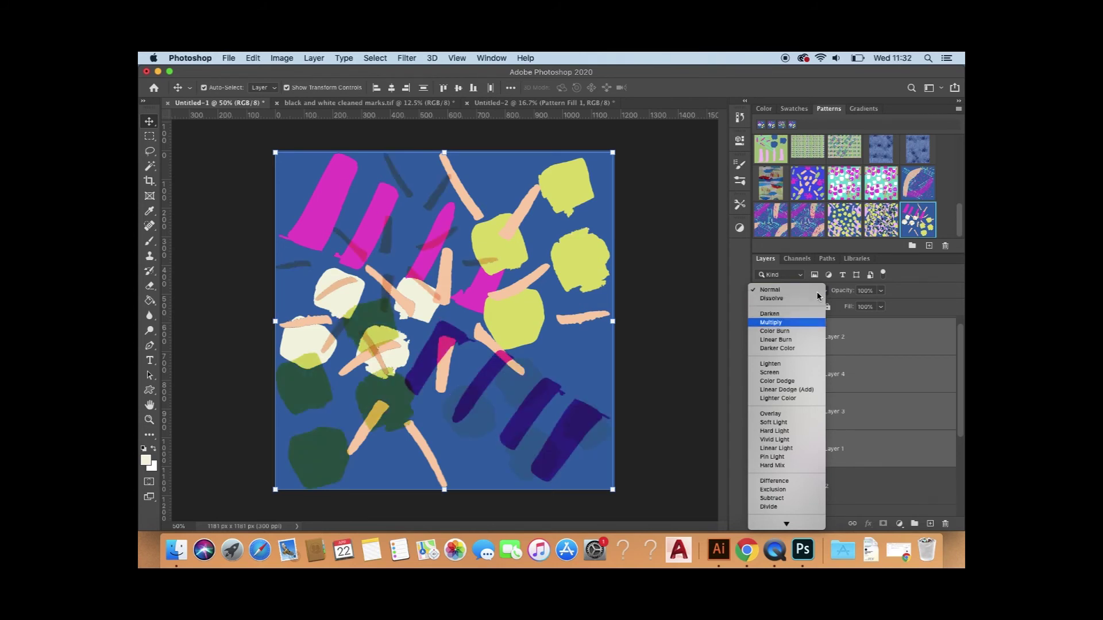
{"action": "key", "text": "Down"}
{"action": "key", "text": "Down"}
{"action": "key", "text": "Down"}
{"action": "key", "text": "Down"}
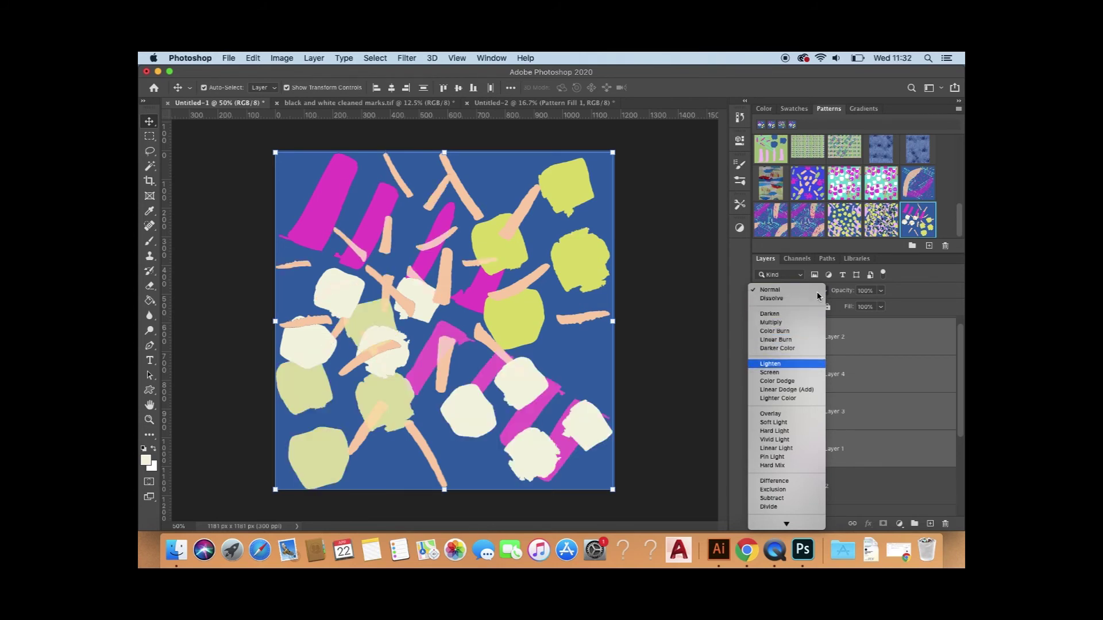
{"action": "key", "text": "Down"}
{"action": "key", "text": "Down"}
{"action": "key", "text": "Down"}
{"action": "key", "text": "Down"}
{"action": "key", "text": "Down"}
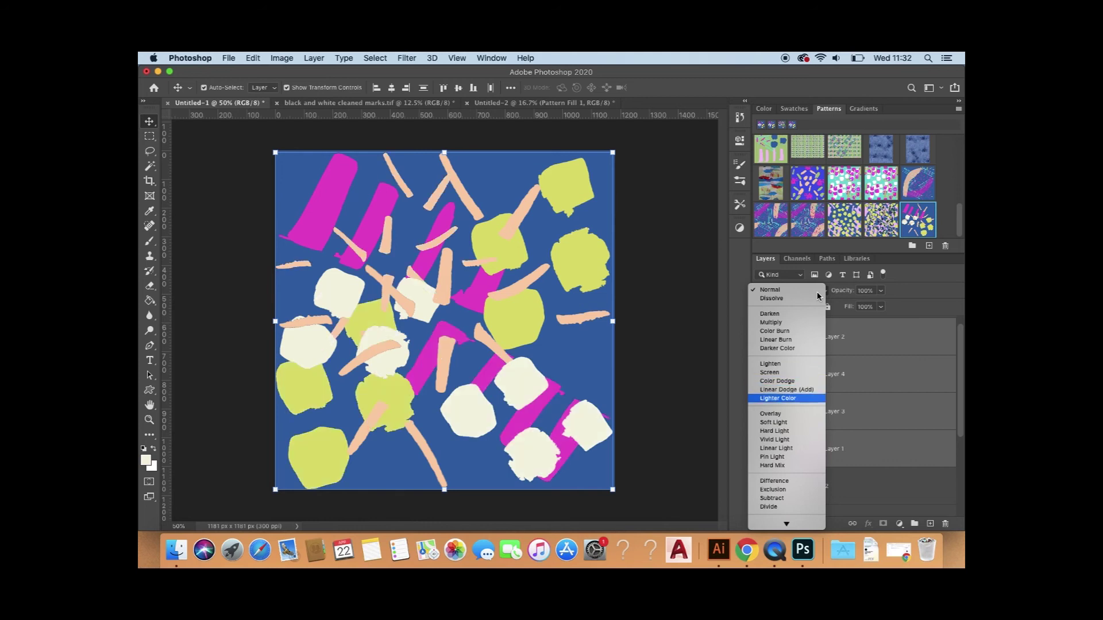
{"action": "key", "text": "Down"}
{"action": "key", "text": "Down"}
{"action": "key", "text": "Down"}
{"action": "key", "text": "Down"}
{"action": "key", "text": "Down"}
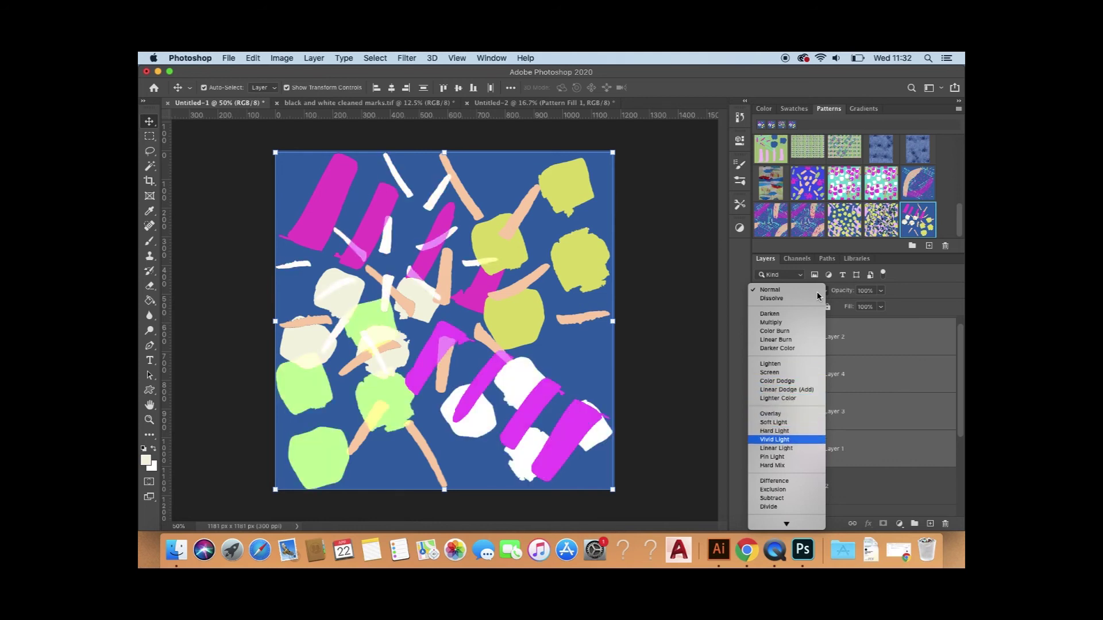
{"action": "key", "text": "Down"}
{"action": "key", "text": "Down"}
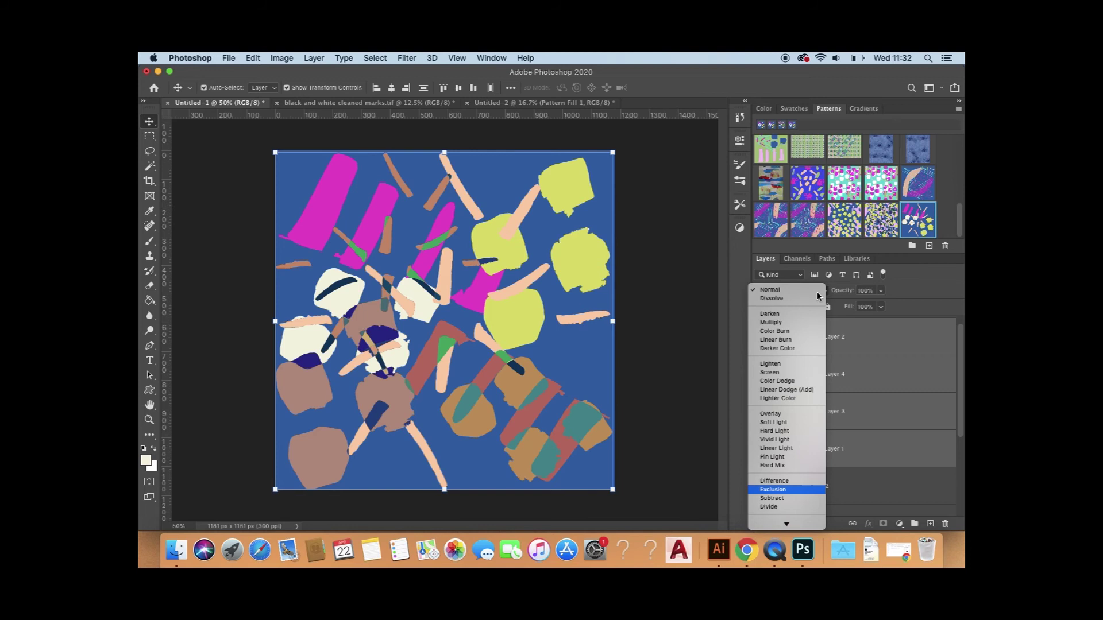
{"action": "key", "text": "Down"}
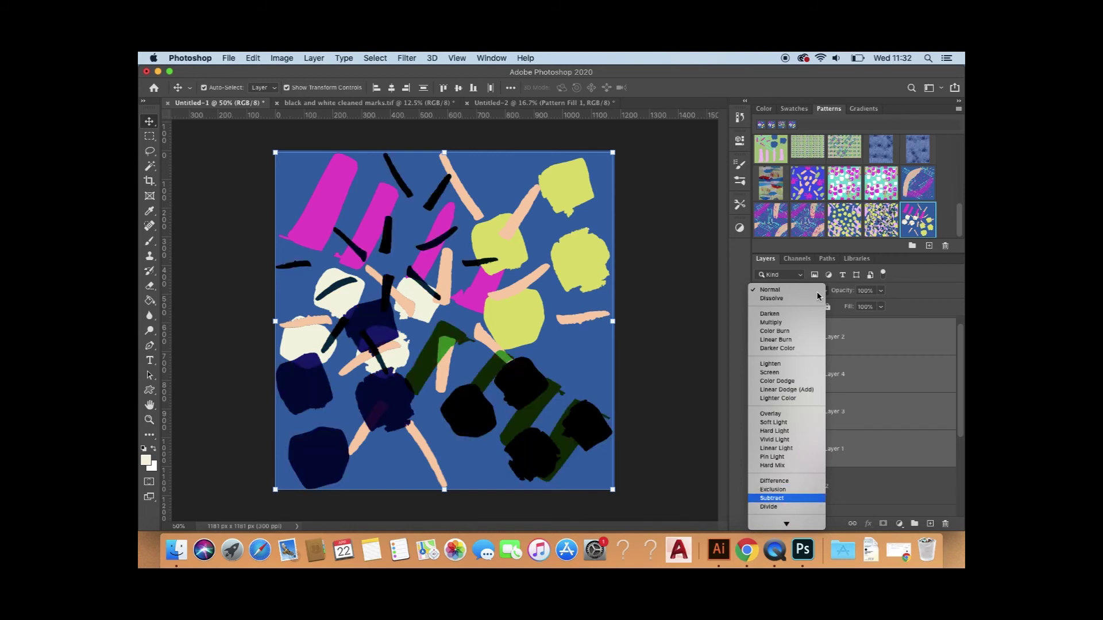
{"action": "key", "text": "Up"}
{"action": "key", "text": "Up"}
{"action": "key", "text": "Up"}
{"action": "key", "text": "Up"}
{"action": "key", "text": "Up"}
{"action": "key", "text": "Up"}
{"action": "key", "text": "Up"}
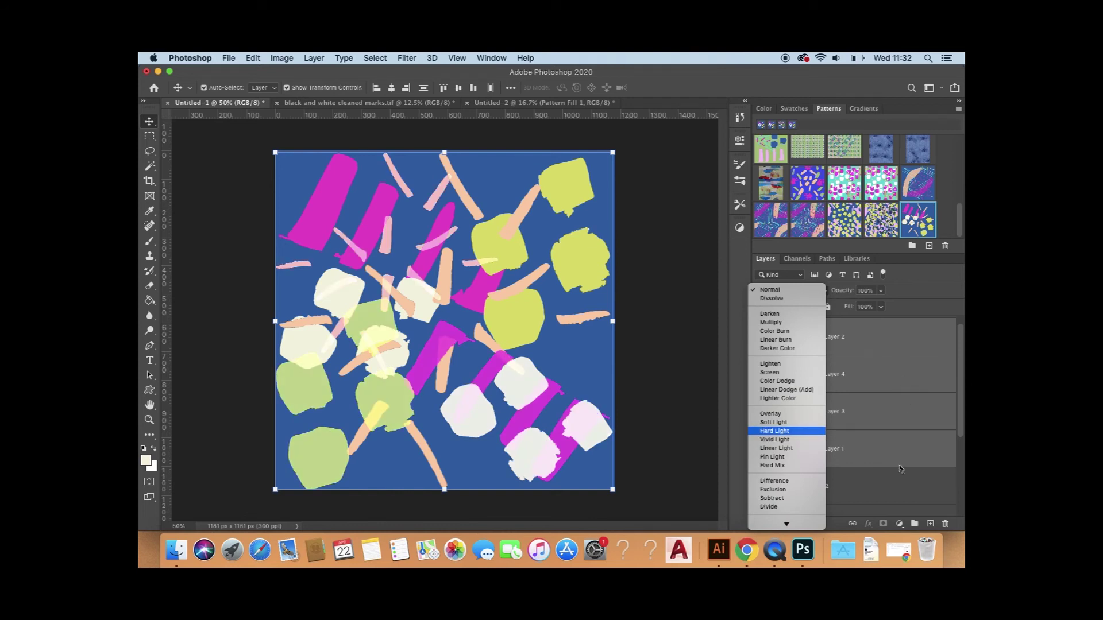
{"action": "key", "text": "Escape"}
Step: Try successive blend modes on the Copies group's Layers 2 and 4 and apply Difference to both
{"action": "scroll", "coordinate": [887, 432], "scroll_direction": "up", "scroll_amount": 1}
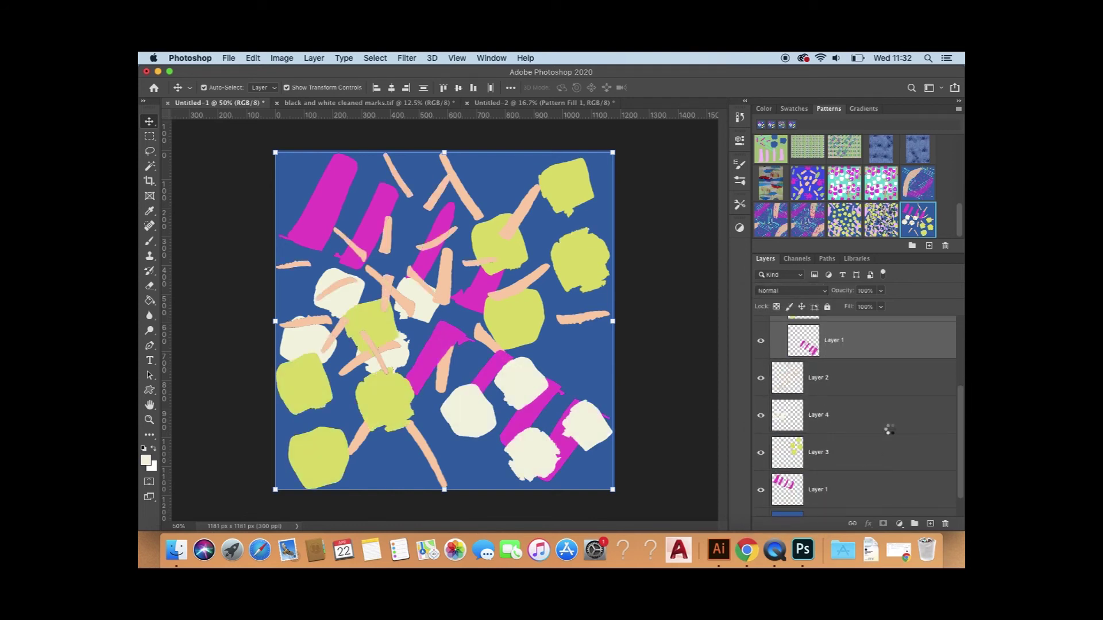
{"action": "scroll", "coordinate": [891, 433], "scroll_direction": "up", "scroll_amount": 5}
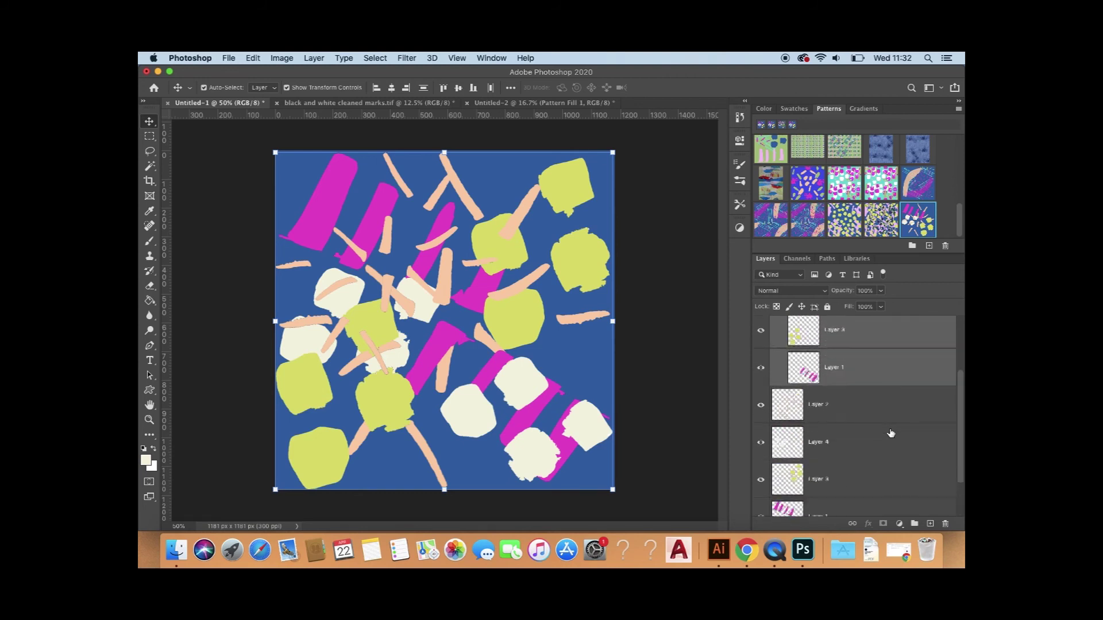
{"action": "left_click", "coordinate": [849, 335]}
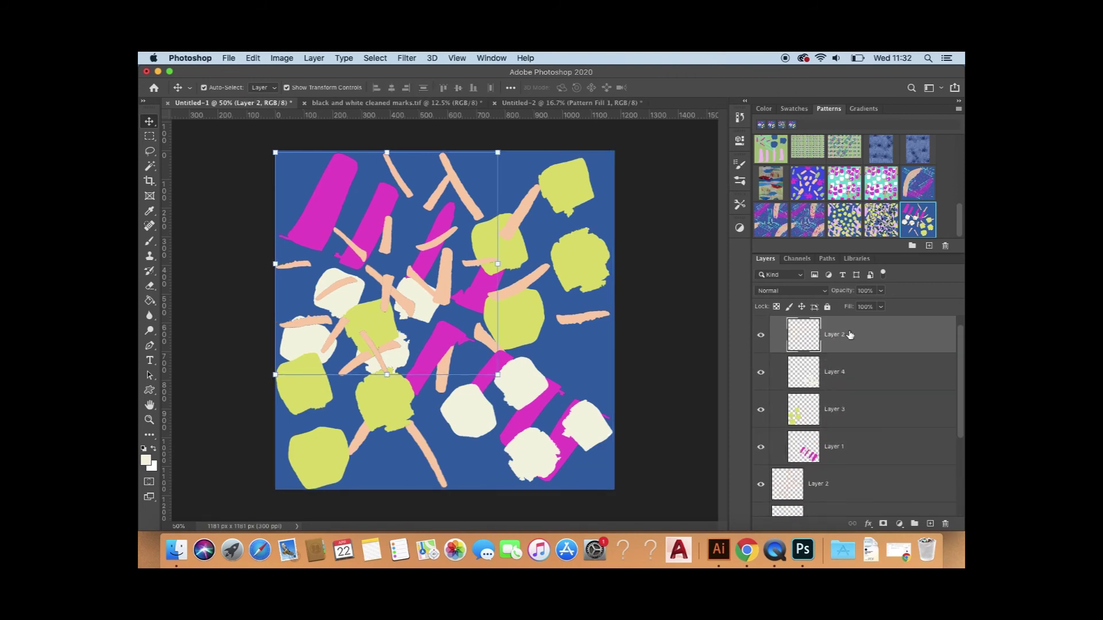
{"action": "left_click", "coordinate": [849, 378], "text": "shift"}
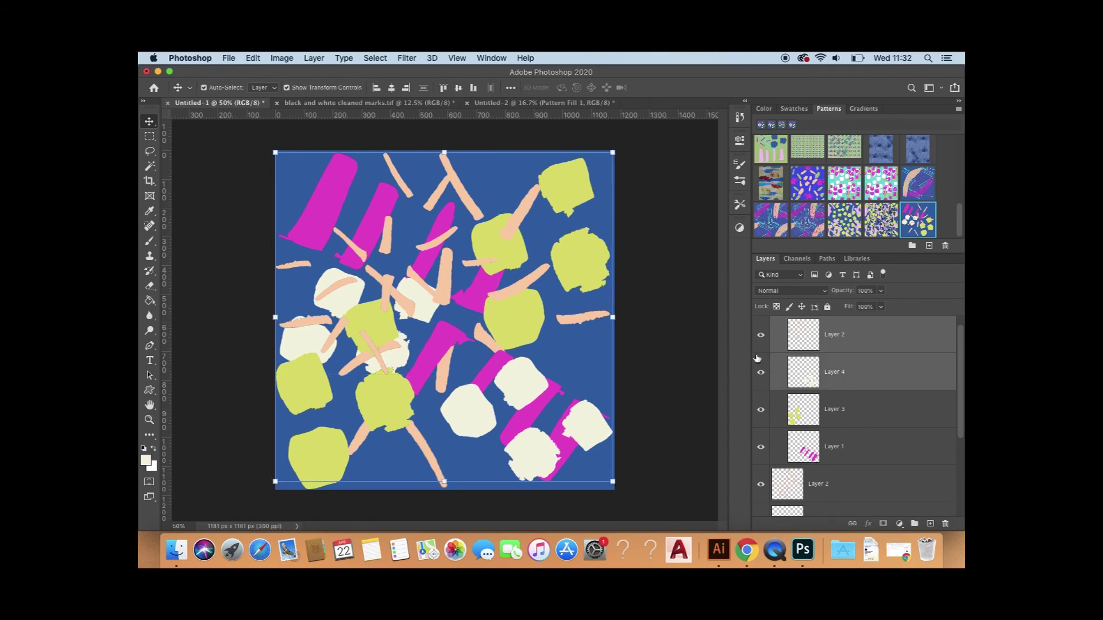
{"action": "left_click", "coordinate": [823, 293]}
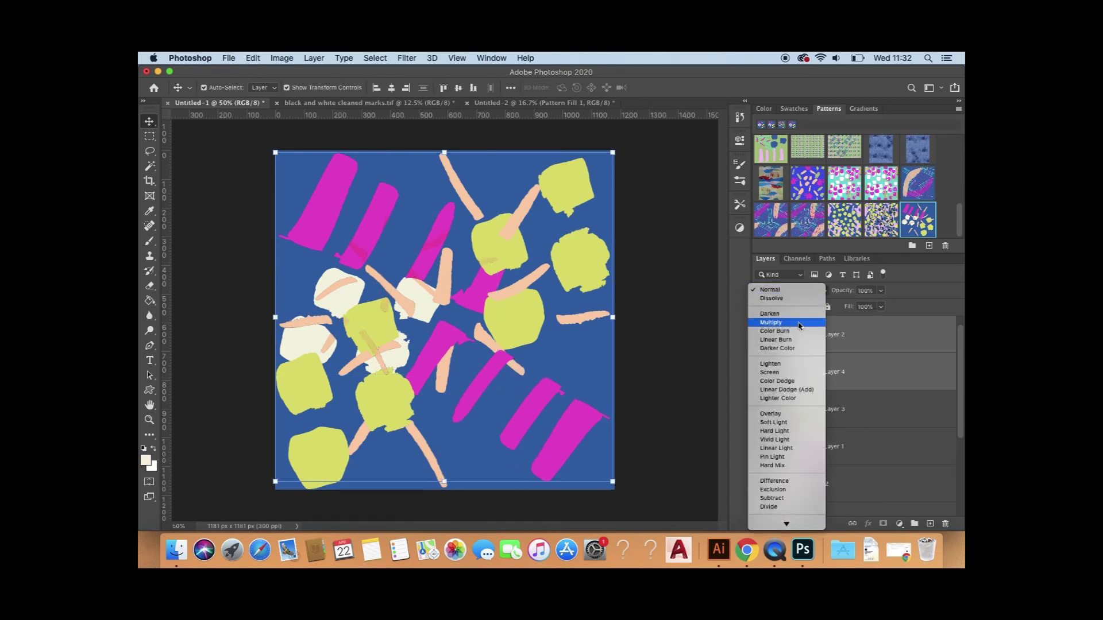
{"action": "key", "text": "Down"}
{"action": "key", "text": "Down"}
{"action": "key", "text": "Down"}
{"action": "key", "text": "Down"}
{"action": "key", "text": "Down"}
{"action": "key", "text": "Down"}
{"action": "key", "text": "Down"}
{"action": "key", "text": "Down"}
{"action": "key", "text": "Down"}
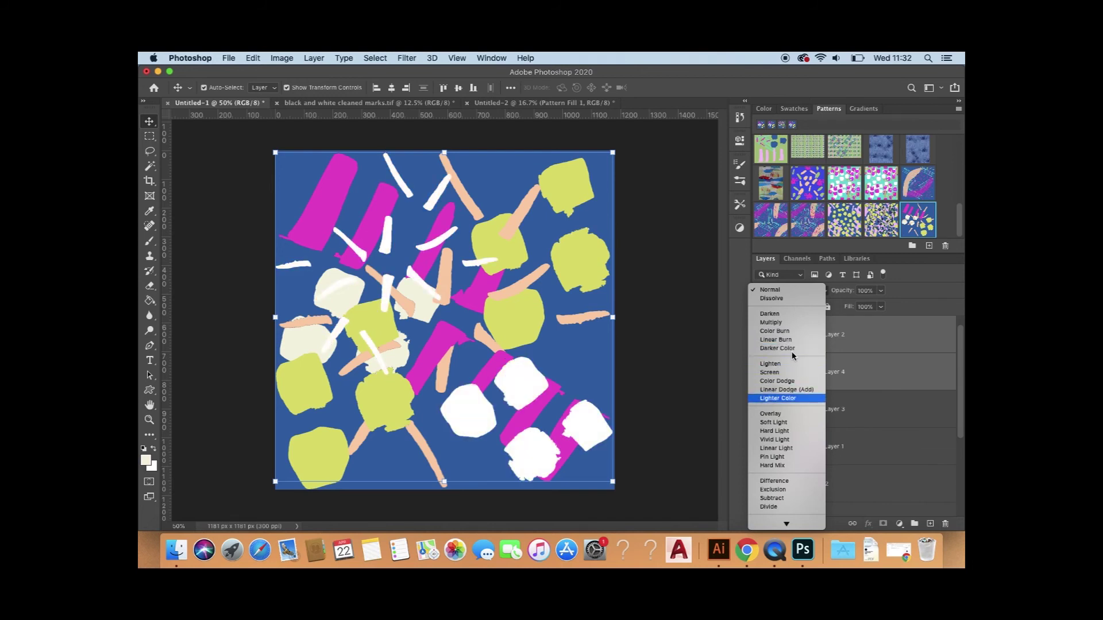
{"action": "key", "text": "Down"}
{"action": "key", "text": "Down"}
{"action": "key", "text": "Down"}
{"action": "key", "text": "Down"}
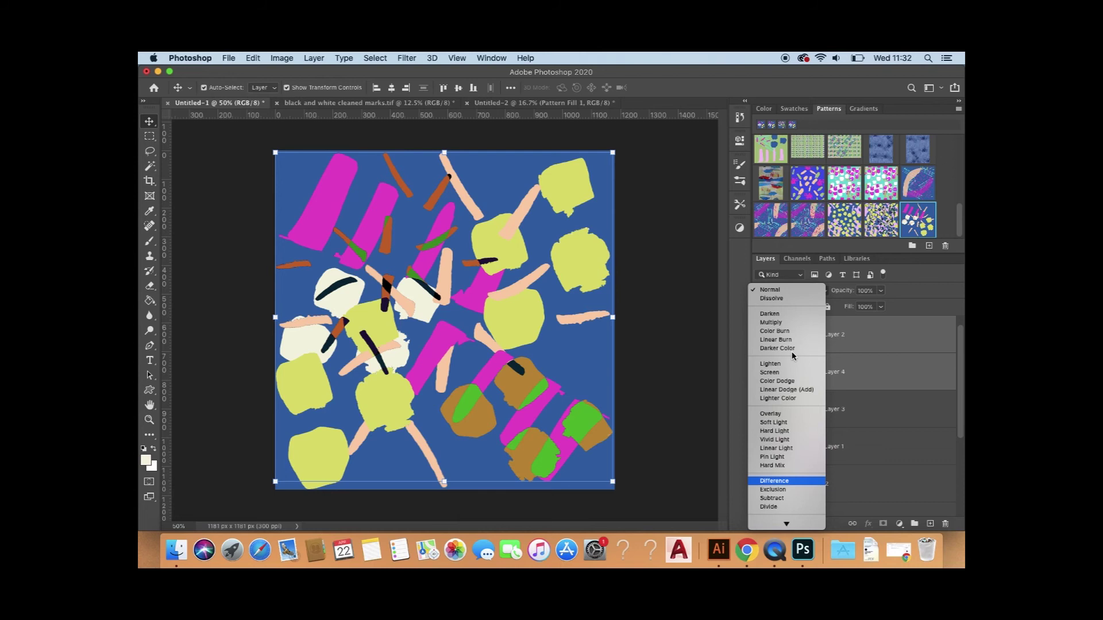
{"action": "key", "text": "Escape"}
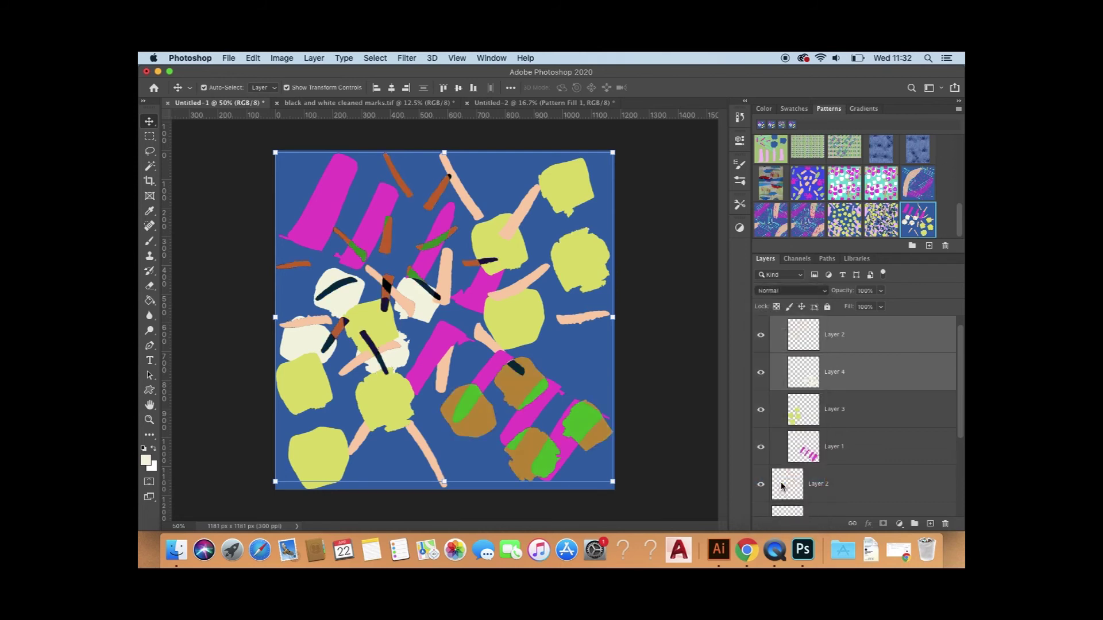
Step: Compare blend modes through Luminosity on the Copies group's Layers 3 and 1, and apply Exclusion to both
{"action": "left_click", "coordinate": [839, 410]}
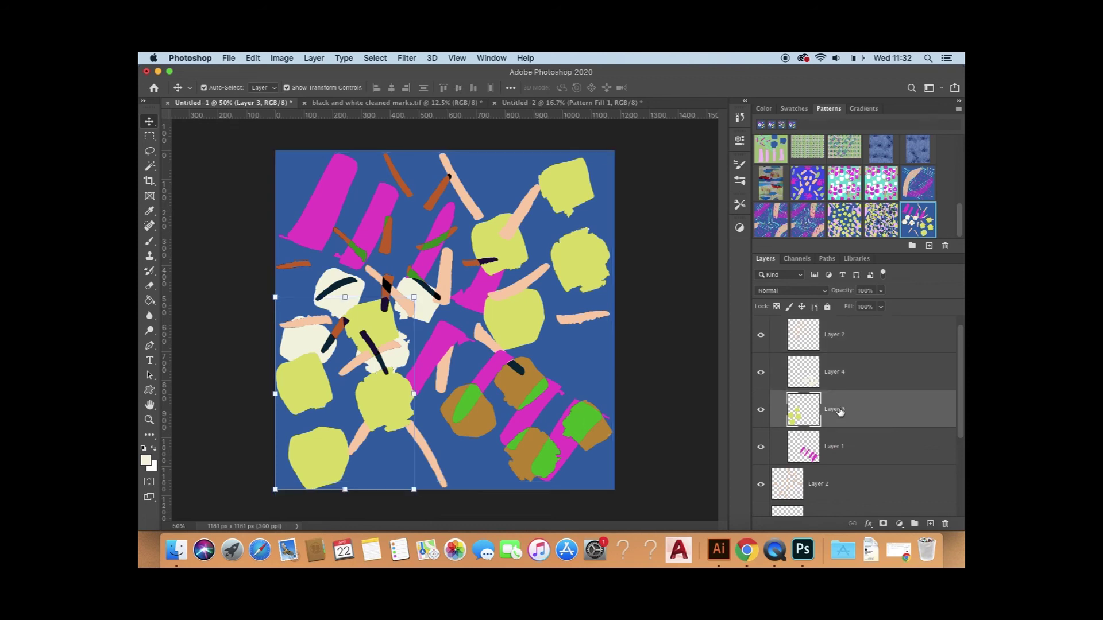
{"action": "left_click", "coordinate": [837, 456], "text": "shift"}
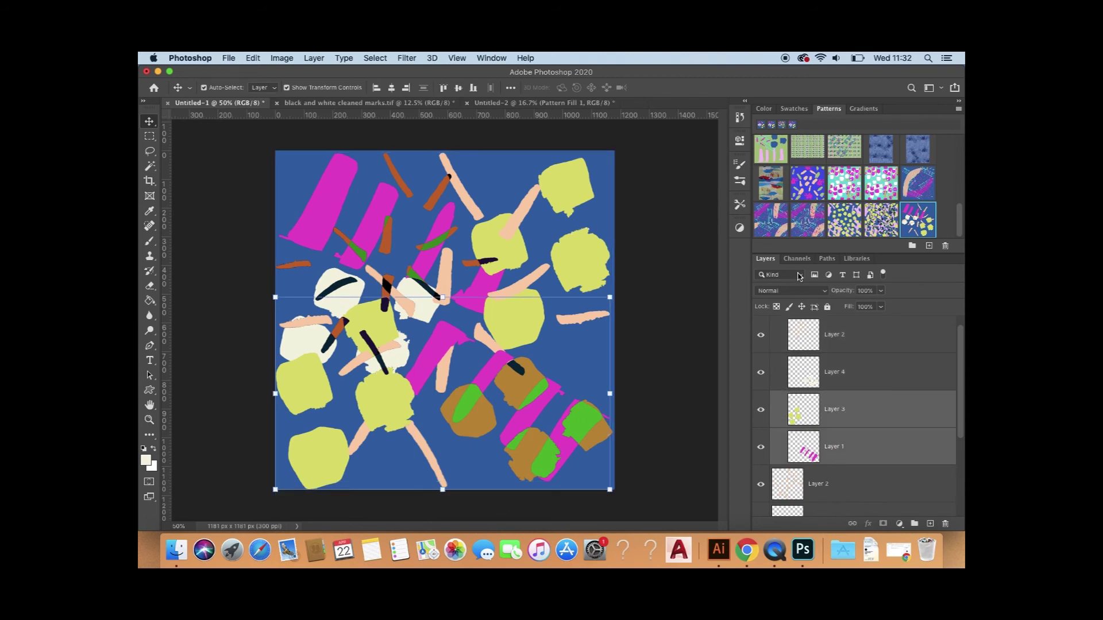
{"action": "left_click", "coordinate": [824, 291]}
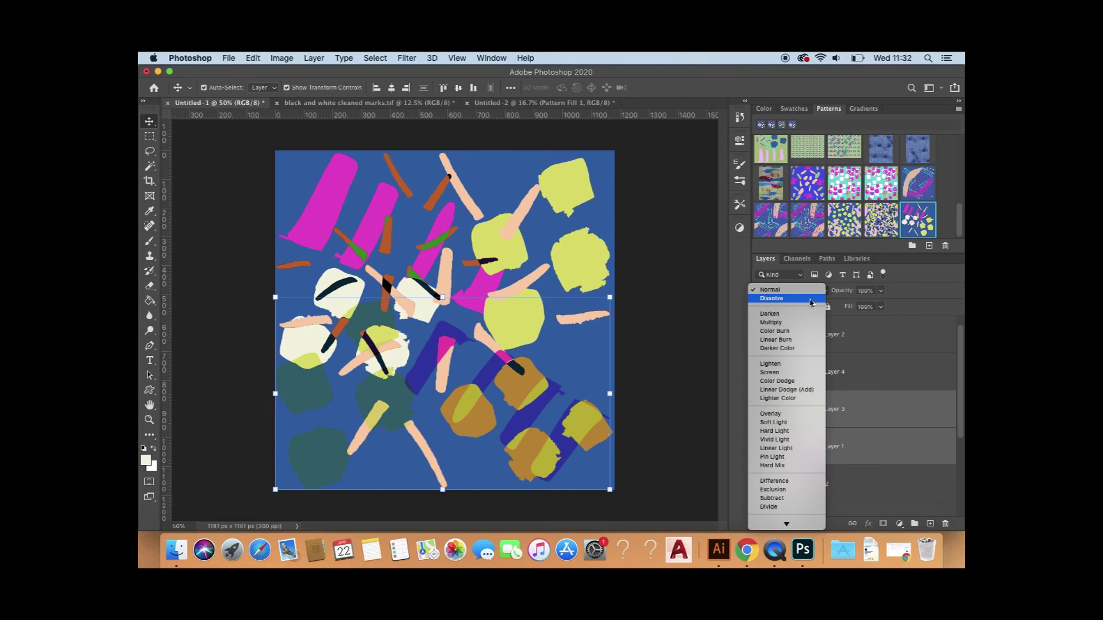
{"action": "key", "text": "Down"}
{"action": "key", "text": "Down"}
{"action": "key", "text": "Down"}
{"action": "key", "text": "Down"}
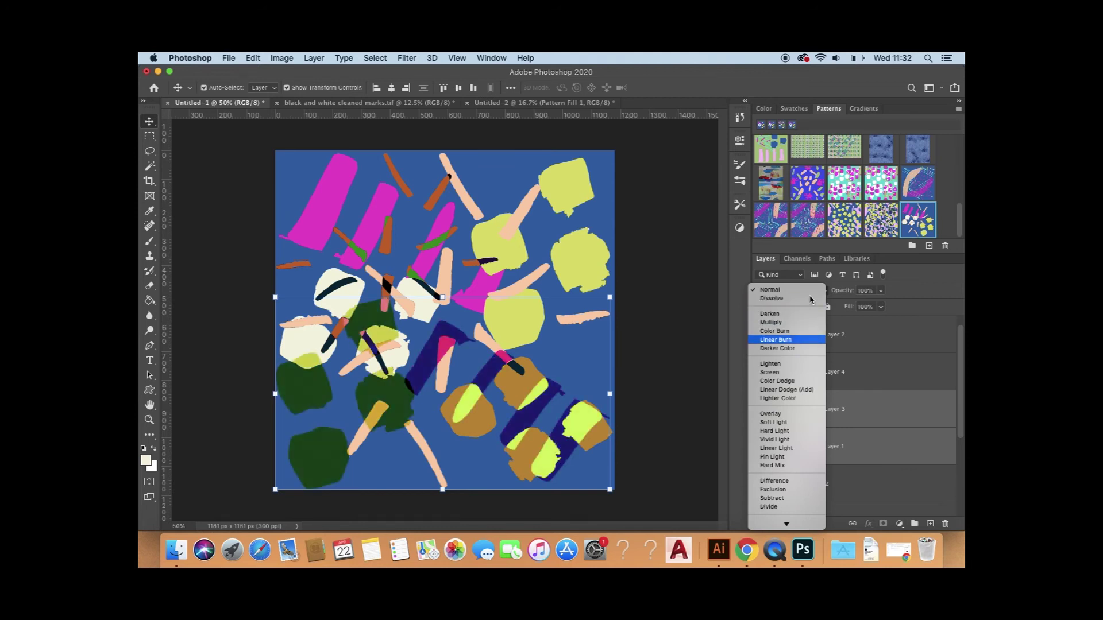
{"action": "key", "text": "Down"}
{"action": "key", "text": "Down"}
{"action": "key", "text": "Down"}
{"action": "key", "text": "Down"}
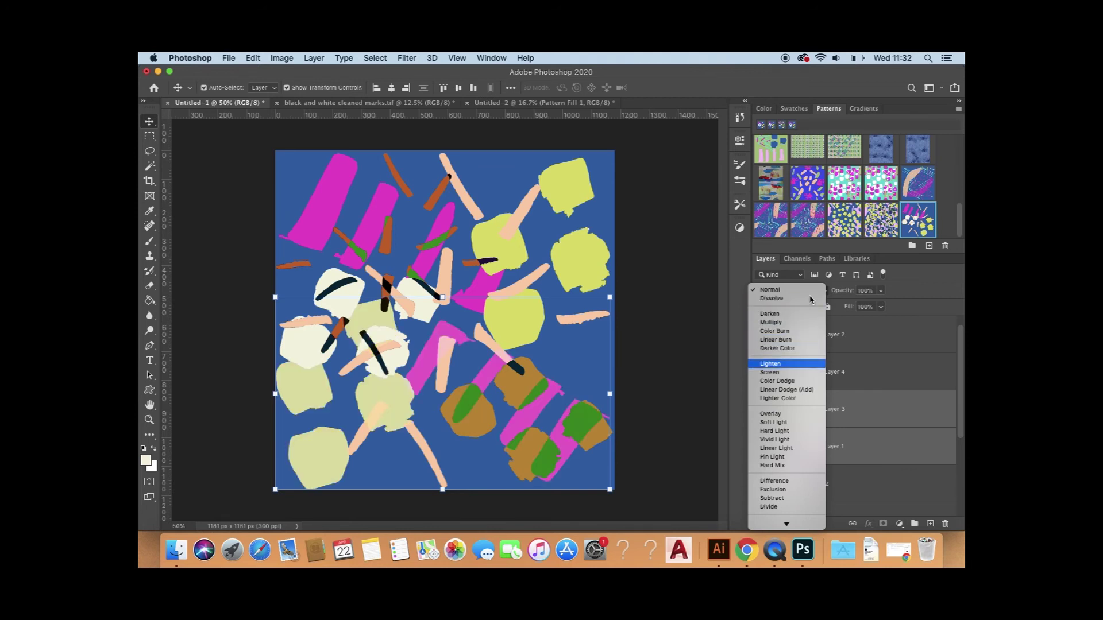
{"action": "key", "text": "Down"}
{"action": "key", "text": "Down"}
{"action": "key", "text": "Down"}
{"action": "key", "text": "Down"}
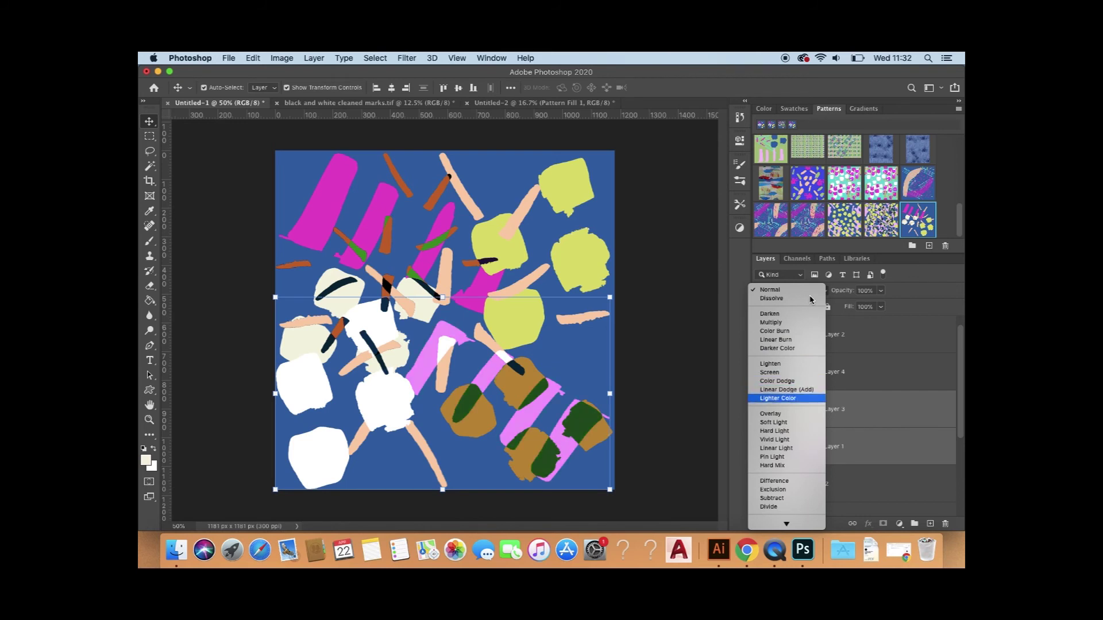
{"action": "key", "text": "Down"}
{"action": "key", "text": "Down"}
{"action": "key", "text": "Down"}
{"action": "key", "text": "Down"}
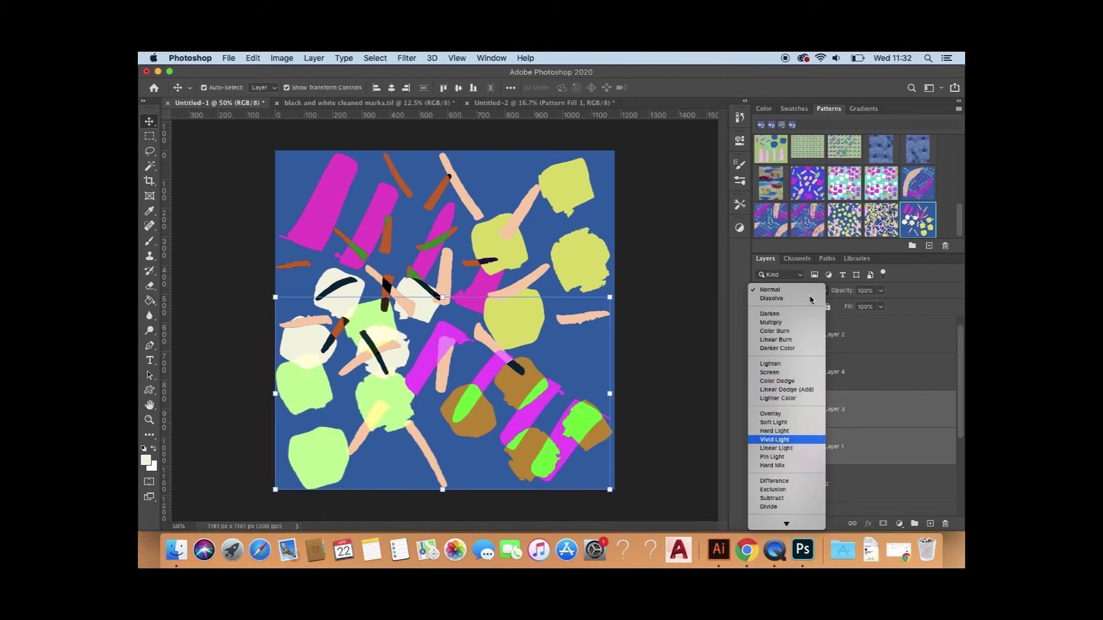
{"action": "key", "text": "Down"}
{"action": "key", "text": "Down"}
{"action": "key", "text": "Down"}
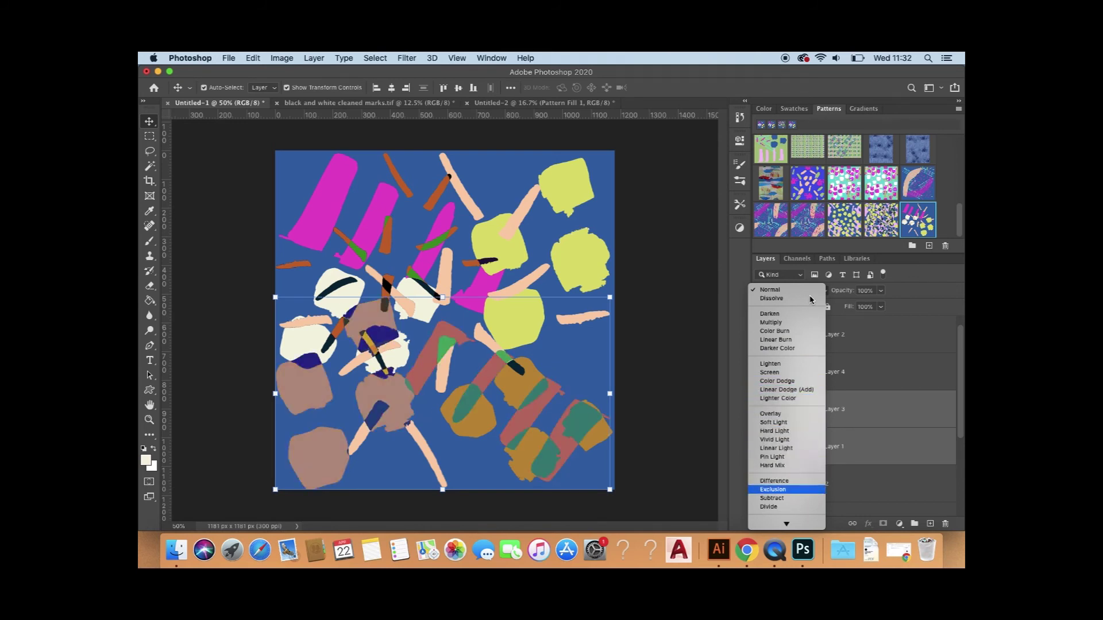
{"action": "key", "text": "Up"}
{"action": "key", "text": "Down"}
{"action": "key", "text": "Down"}
{"action": "key", "text": "Down"}
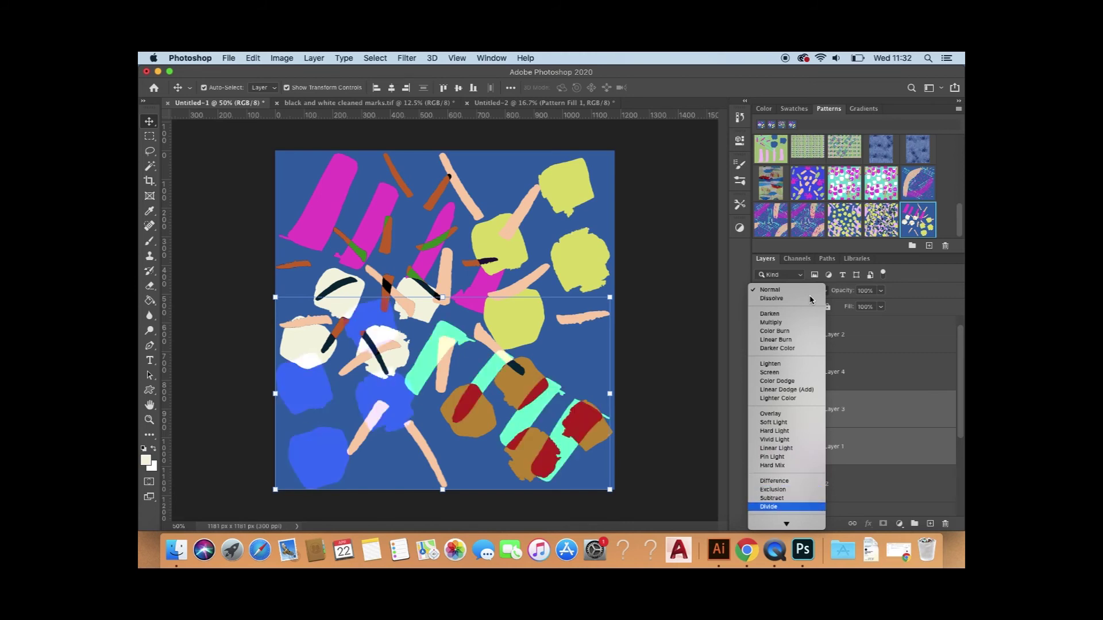
{"action": "key", "text": "Down"}
{"action": "key", "text": "Down"}
{"action": "key", "text": "Down"}
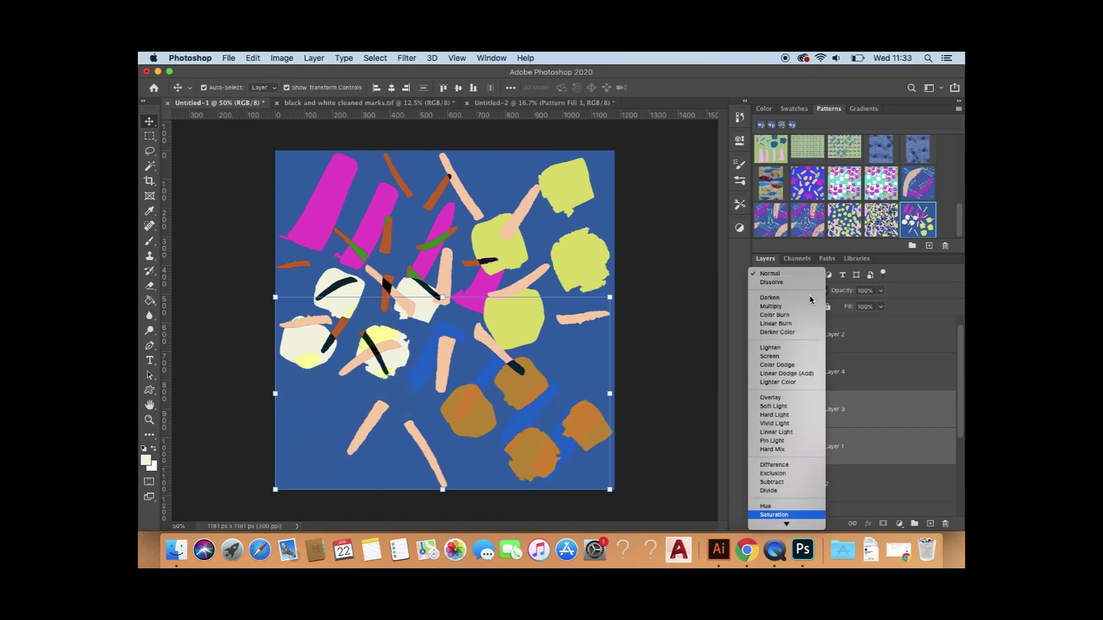
{"action": "key", "text": "Down"}
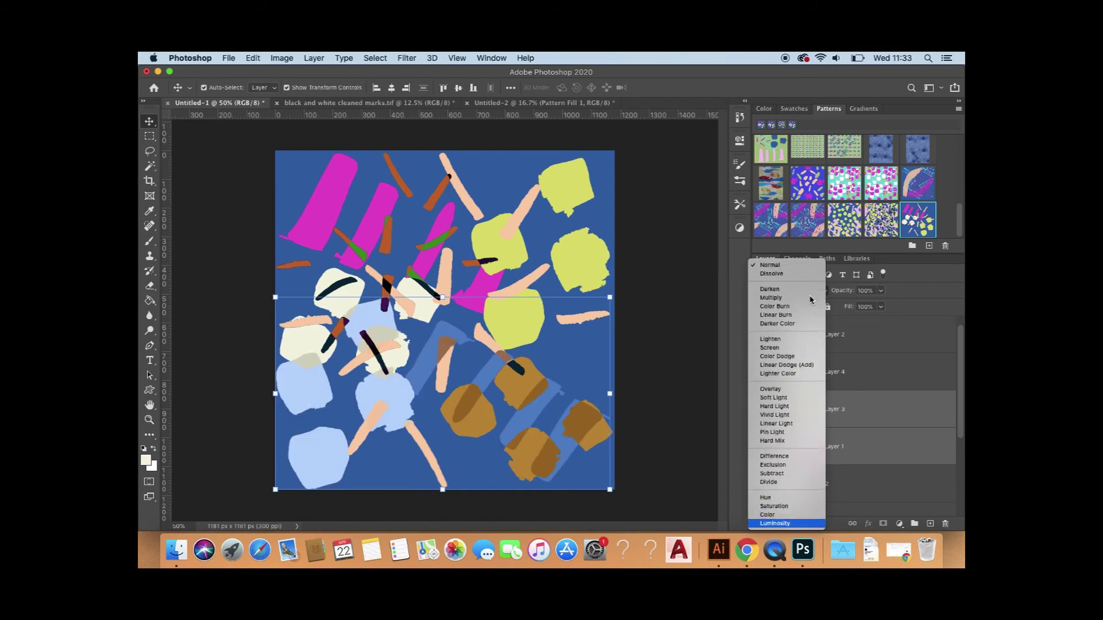
{"action": "key", "text": "Up"}
{"action": "key", "text": "Up"}
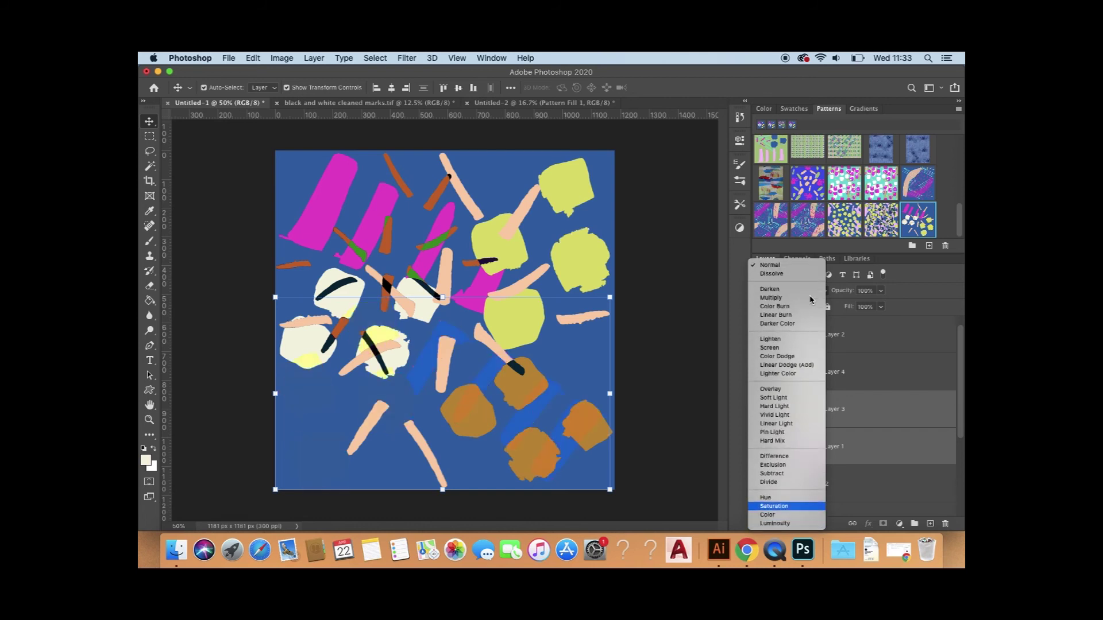
{"action": "key", "text": "Up"}
{"action": "key", "text": "Up"}
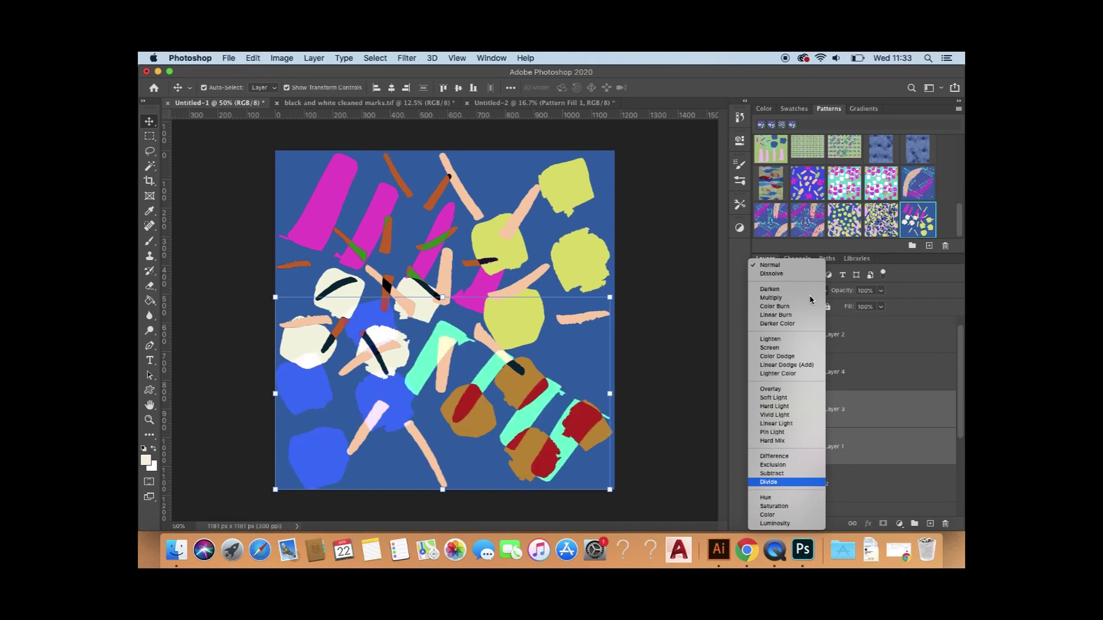
{"action": "key", "text": "Up"}
{"action": "key", "text": "Up"}
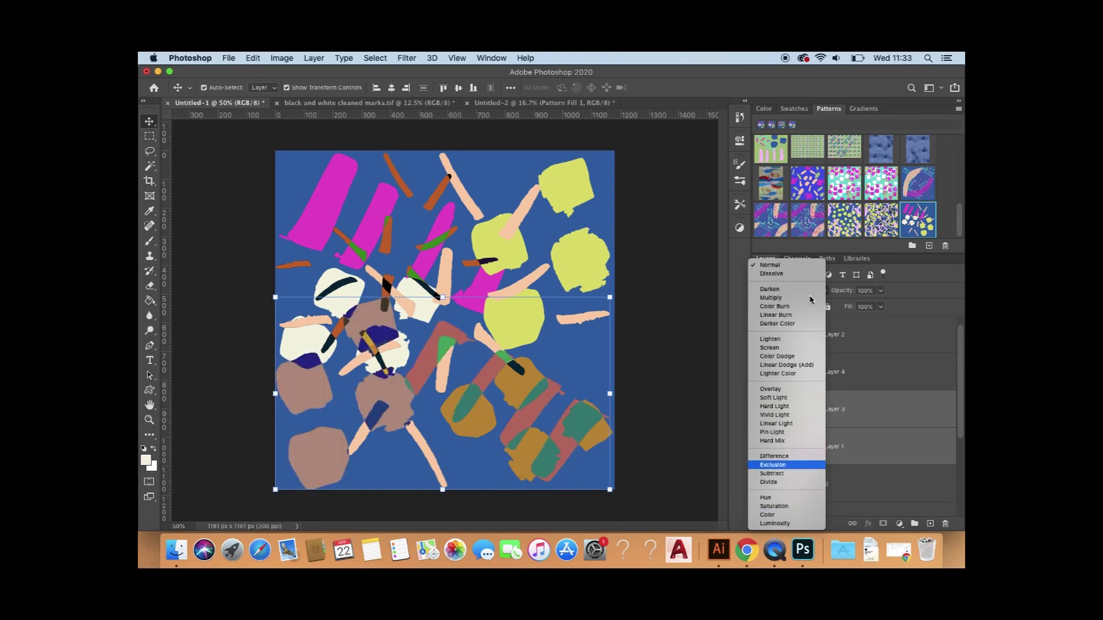
{"action": "left_click", "coordinate": [775, 465]}
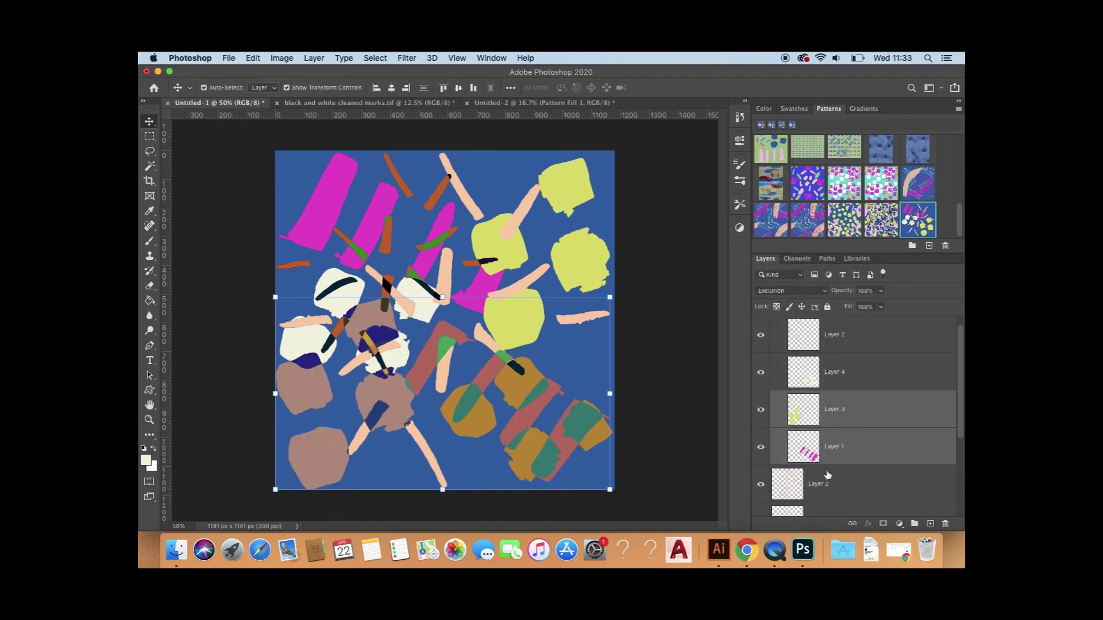
Step: Compare blend modes through Luminosity on the original Layers 2, 4 and 3 below the Copies group, and apply Lighter Color to all three
{"action": "scroll", "coordinate": [836, 458], "scroll_direction": "down", "scroll_amount": 3}
{"action": "left_click", "coordinate": [837, 401]}
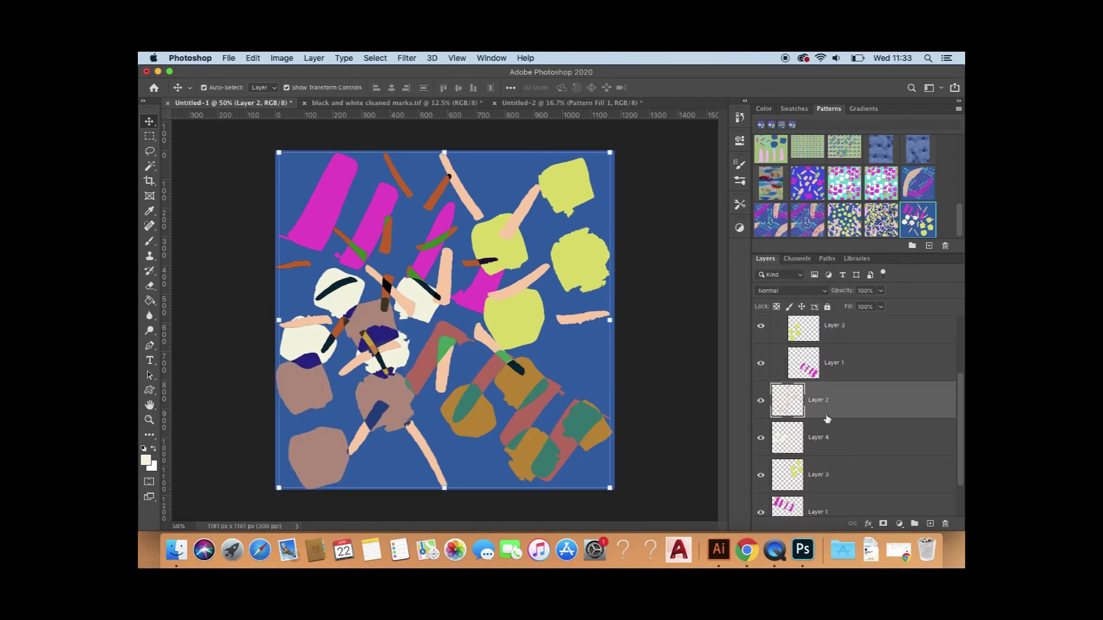
{"action": "left_click", "coordinate": [820, 434], "text": "shift"}
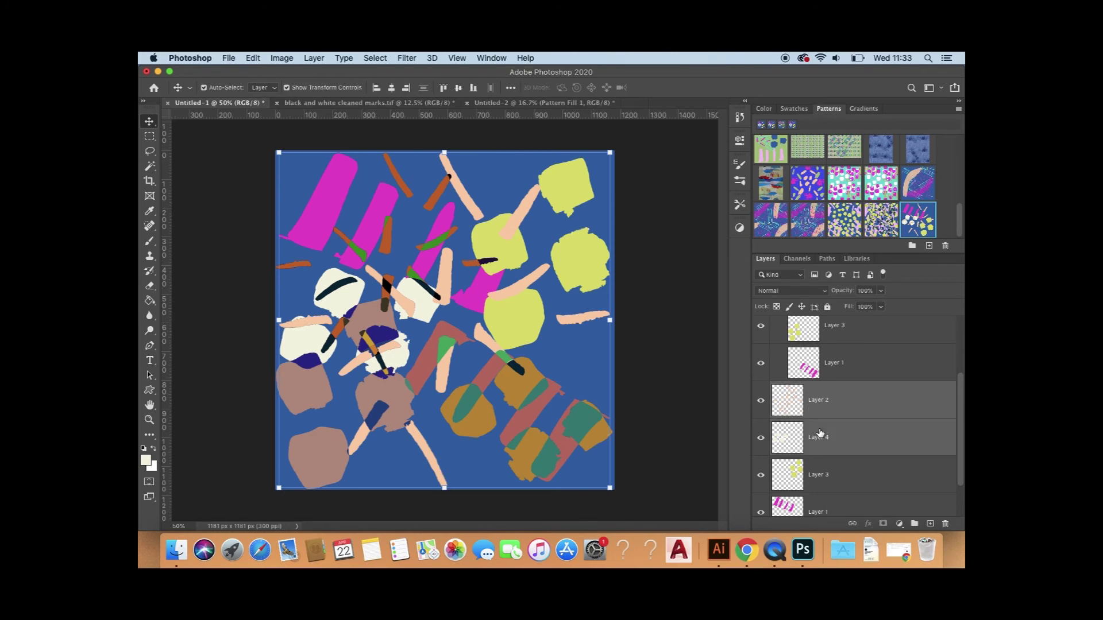
{"action": "left_click", "coordinate": [814, 470], "text": "shift"}
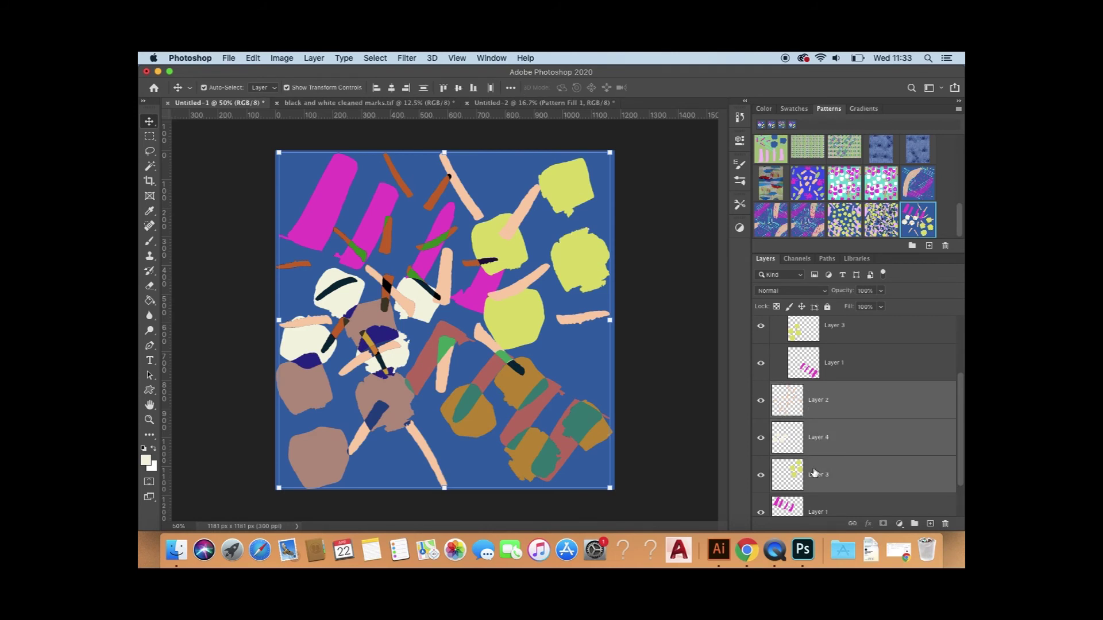
{"action": "left_click", "coordinate": [825, 291]}
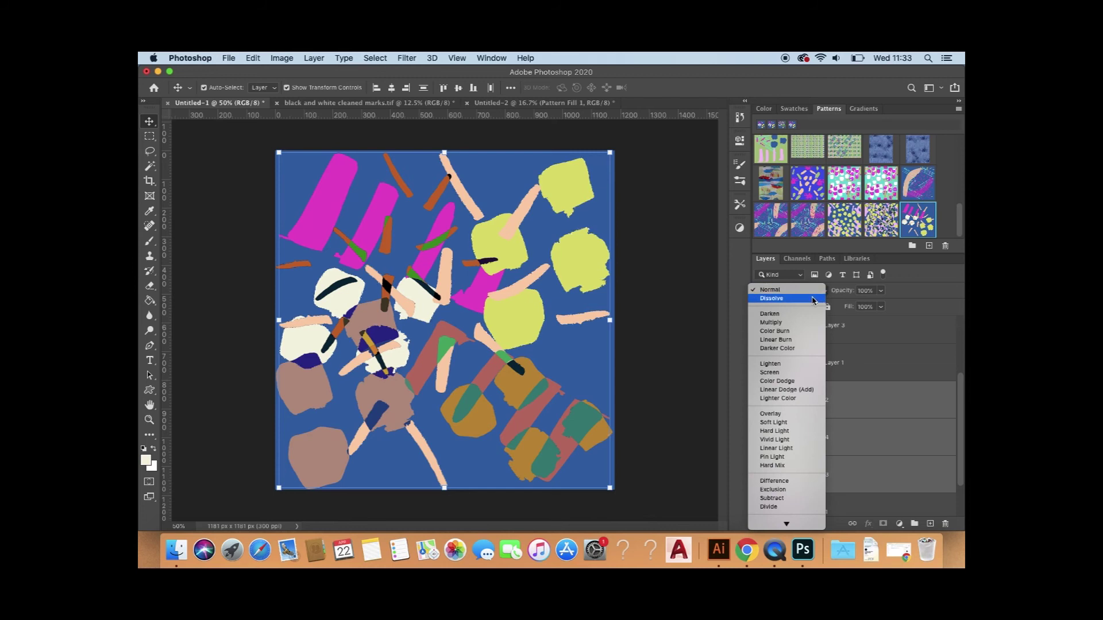
{"action": "key", "text": "Down"}
{"action": "key", "text": "Down"}
{"action": "key", "text": "Down"}
{"action": "key", "text": "Down"}
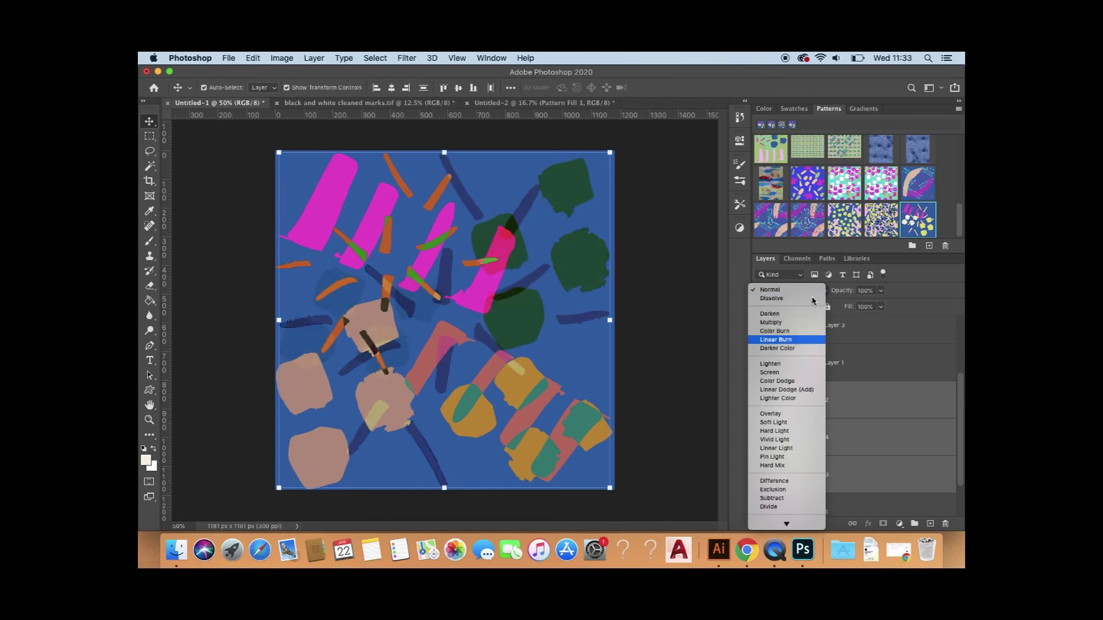
{"action": "key", "text": "Down"}
{"action": "key", "text": "Down"}
{"action": "key", "text": "Down"}
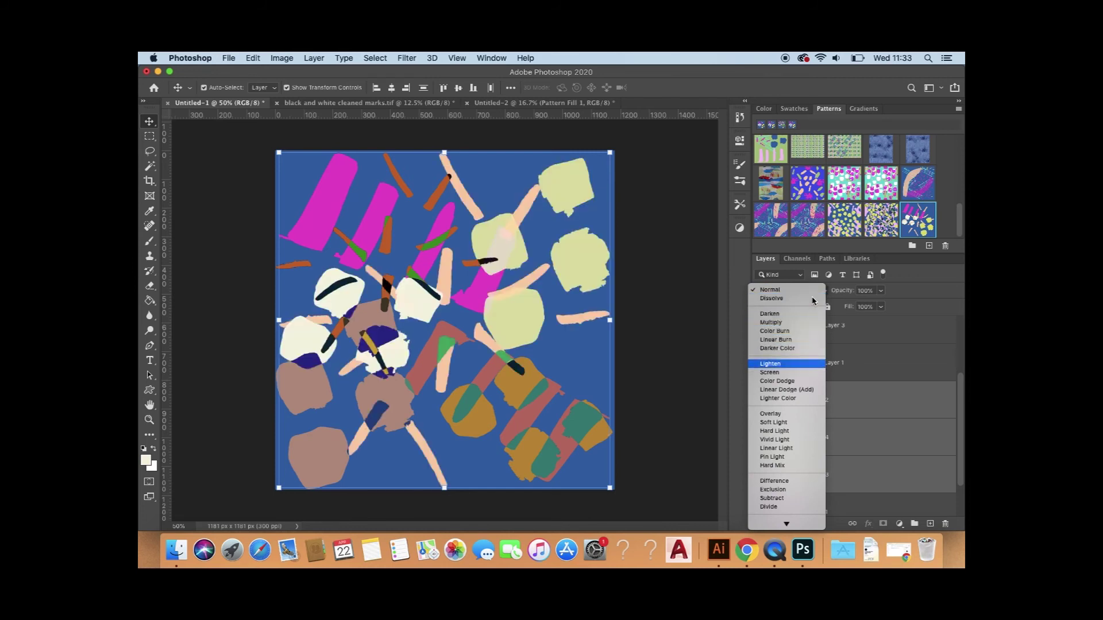
{"action": "key", "text": "Down"}
{"action": "key", "text": "Down"}
{"action": "key", "text": "Down"}
{"action": "key", "text": "Down"}
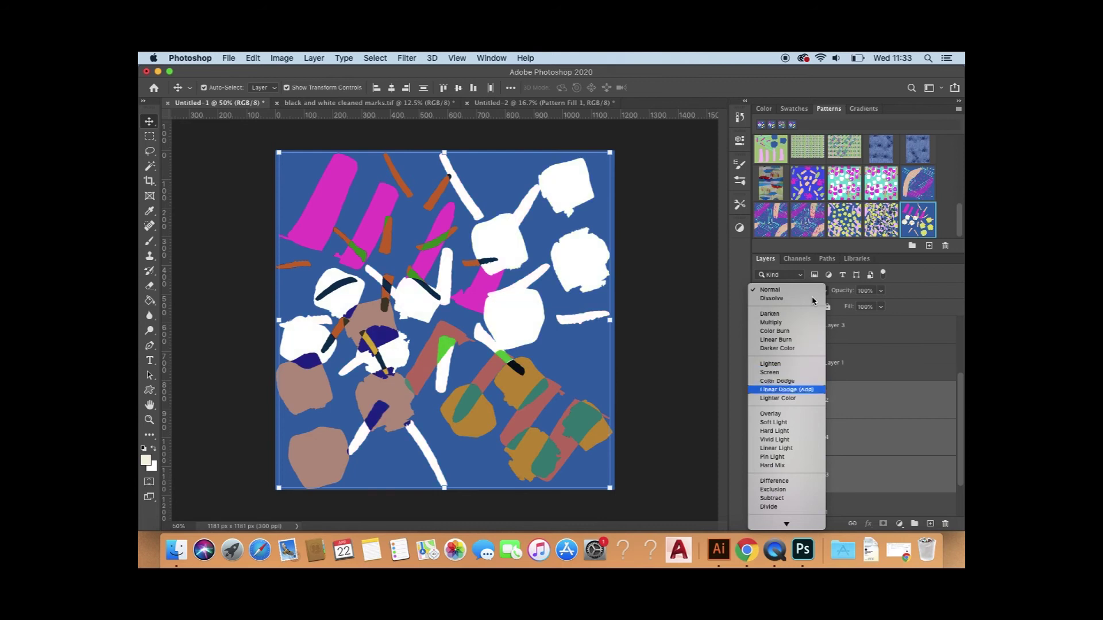
{"action": "key", "text": "Down"}
{"action": "key", "text": "Down"}
{"action": "key", "text": "Down"}
{"action": "key", "text": "Down"}
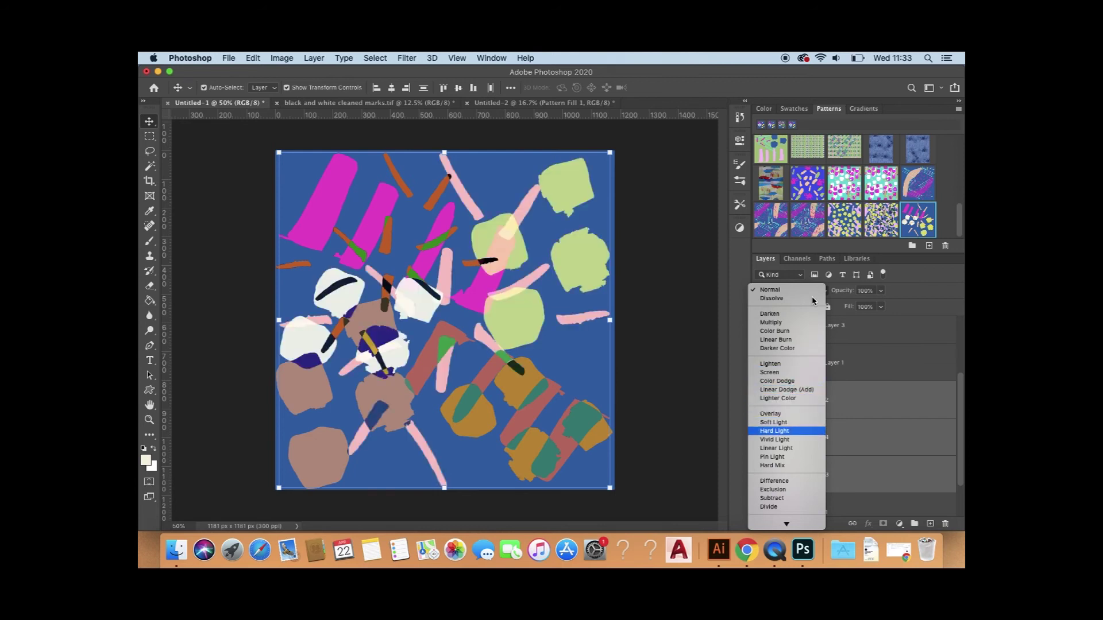
{"action": "key", "text": "Down"}
{"action": "key", "text": "Down"}
{"action": "key", "text": "Down"}
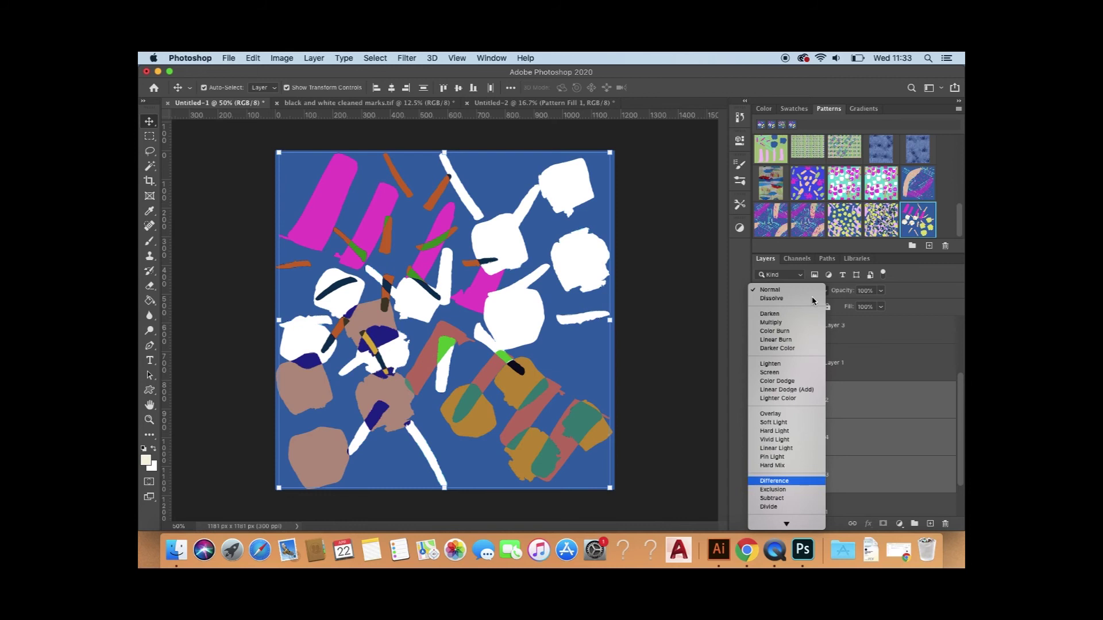
{"action": "key", "text": "Down"}
{"action": "key", "text": "Down"}
{"action": "key", "text": "Down"}
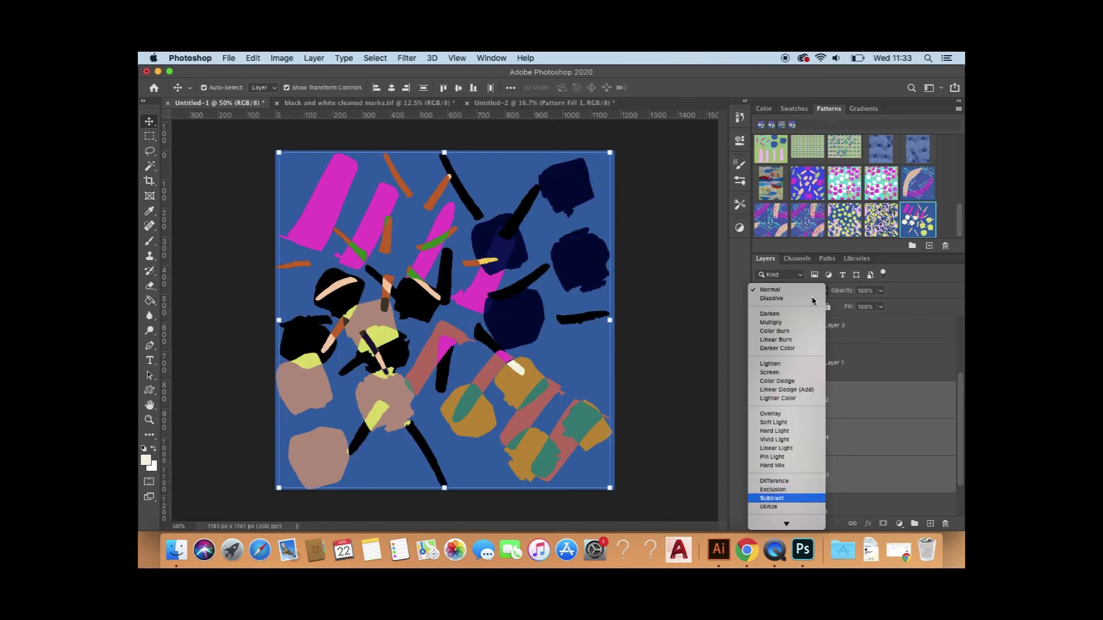
{"action": "key", "text": "Down"}
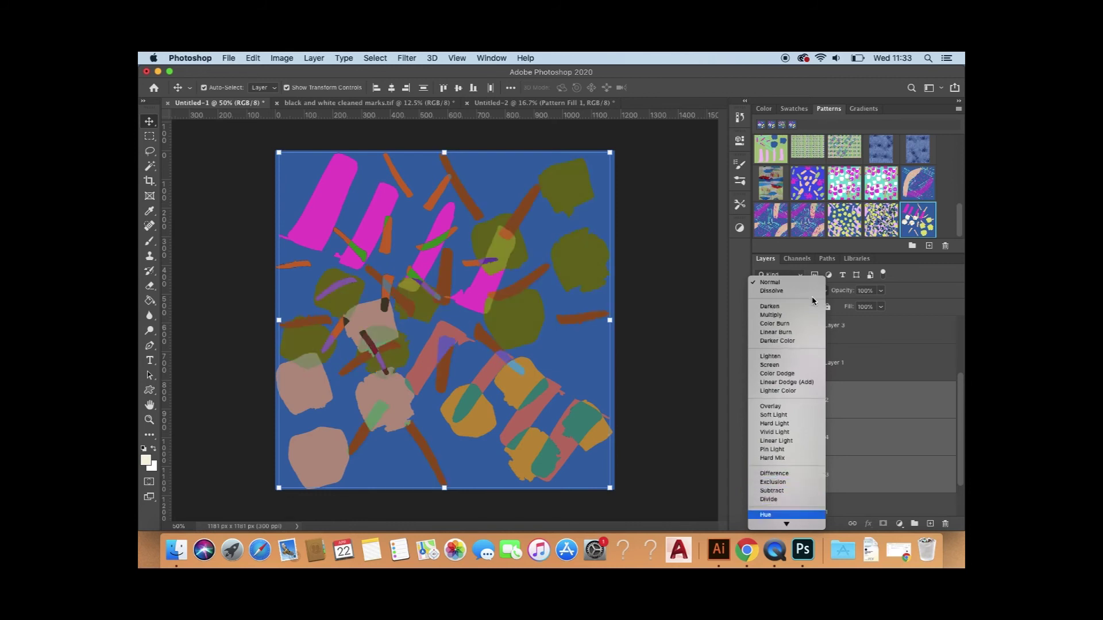
{"action": "key", "text": "Down"}
{"action": "key", "text": "Down"}
{"action": "key", "text": "Down"}
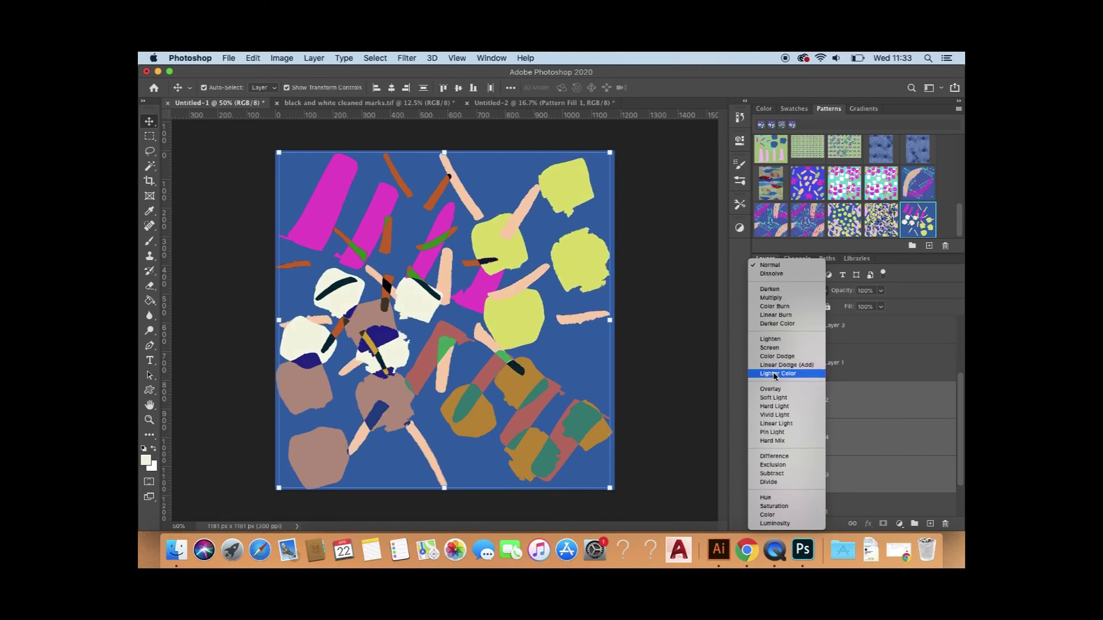
{"action": "left_click", "coordinate": [775, 375]}
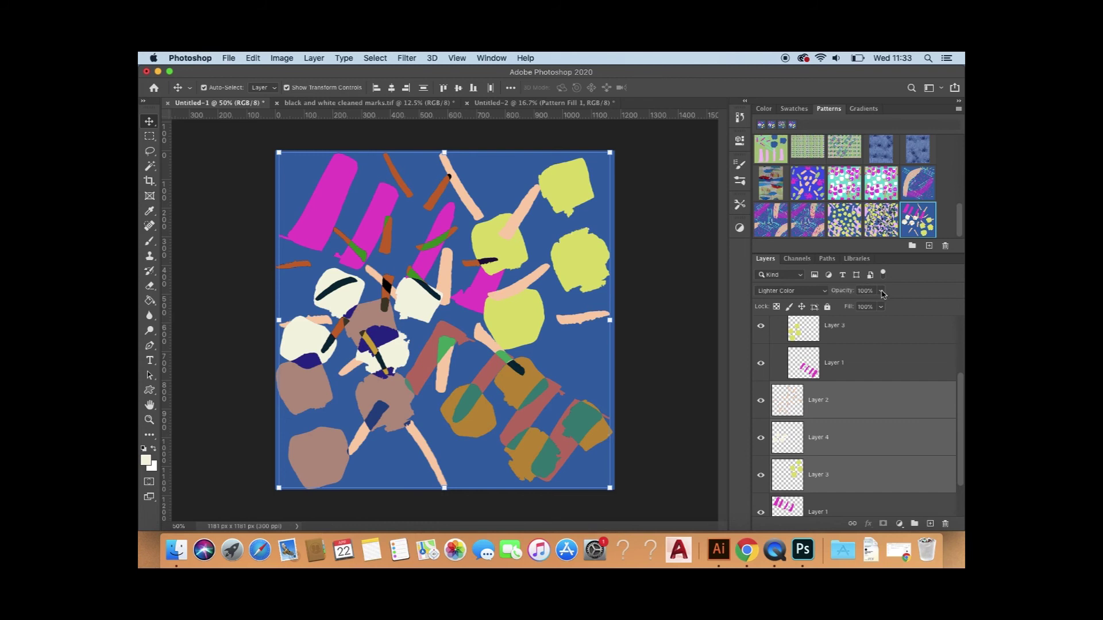
Step: Reduce the opacity of the original Layers 2, 4 and 3 to about 83%
{"action": "left_click", "coordinate": [881, 291]}
{"action": "left_click_drag", "start_coordinate": [840, 308], "coordinate": [885, 323]}
{"action": "left_click", "coordinate": [883, 306]}
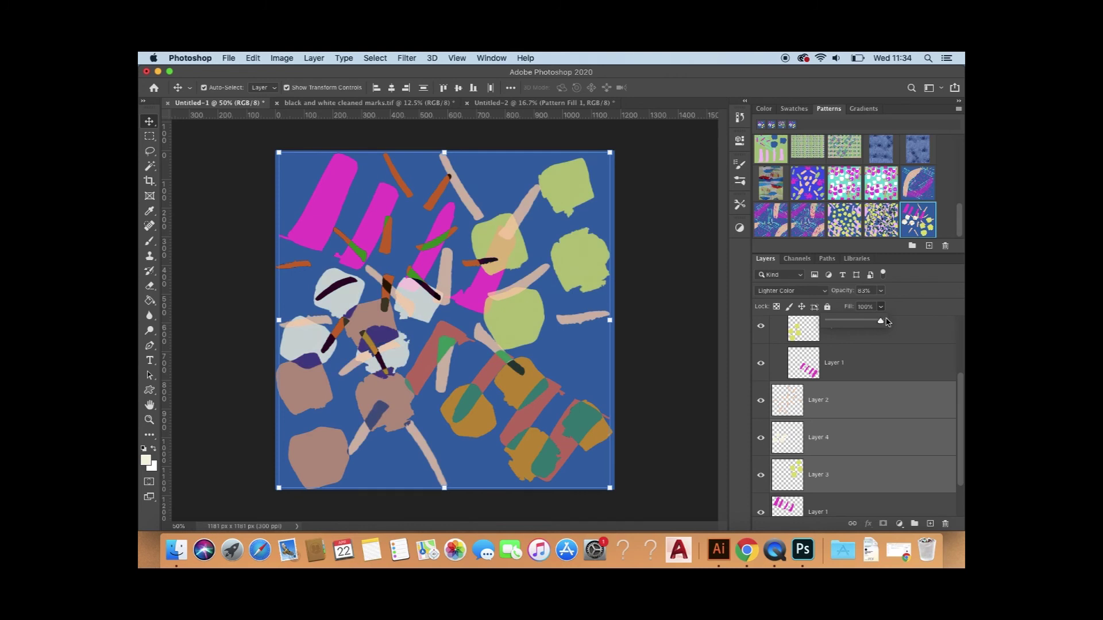
{"action": "left_click", "coordinate": [904, 323]}
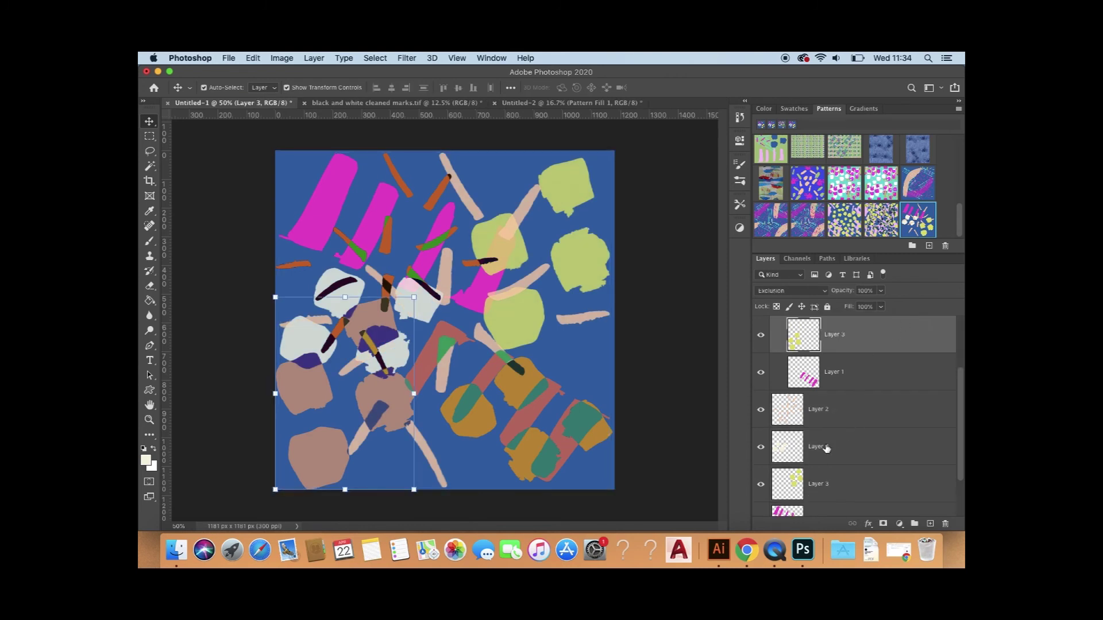
Step: Change the original Layer 3's blend mode to Vivid Light and deselect the layer
{"action": "left_click", "coordinate": [815, 484]}
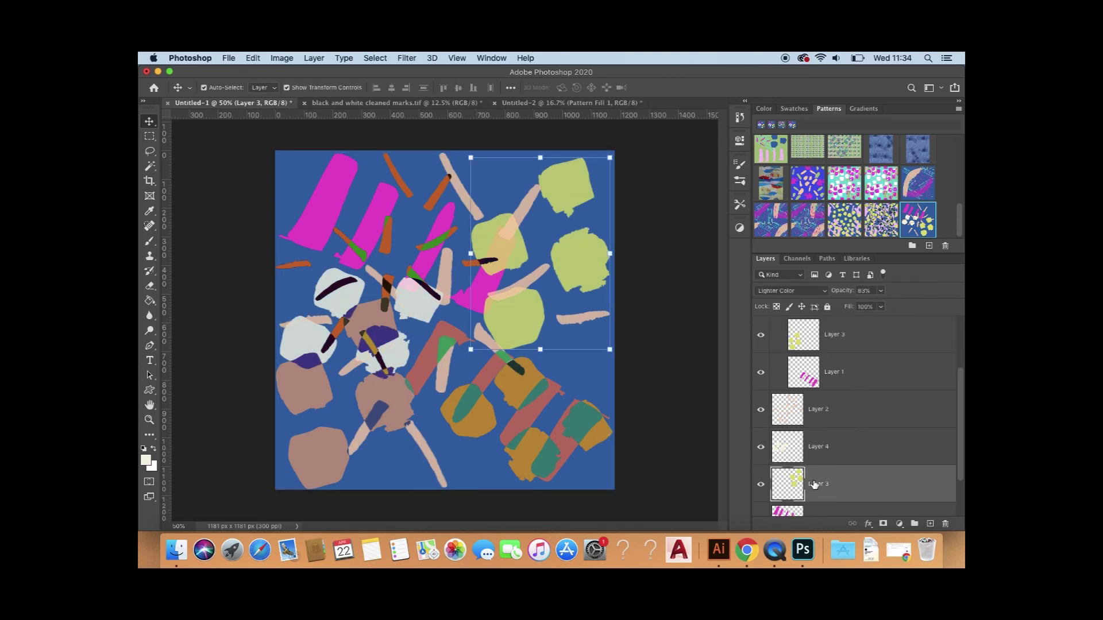
{"action": "left_click", "coordinate": [826, 291]}
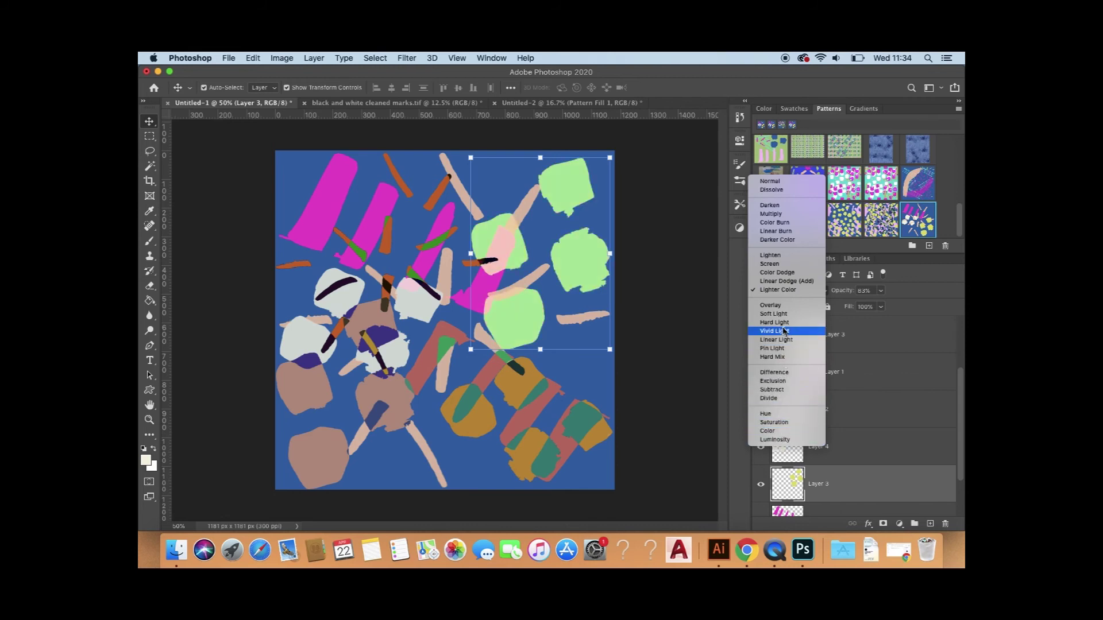
{"action": "left_click", "coordinate": [784, 334]}
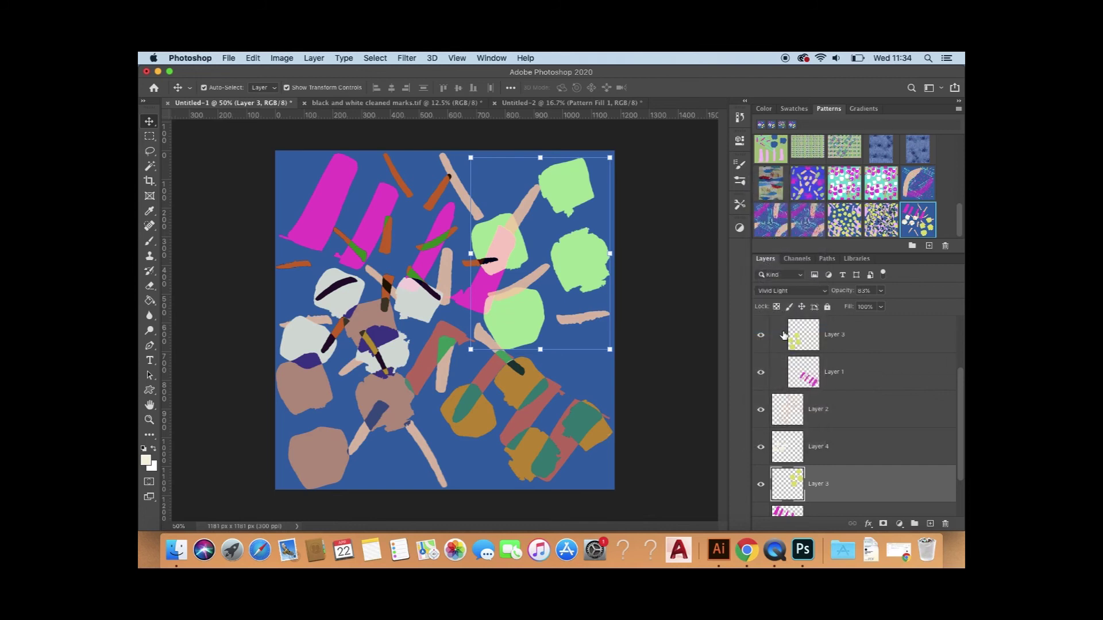
{"action": "scroll", "coordinate": [839, 364], "scroll_direction": "up", "scroll_amount": 2}
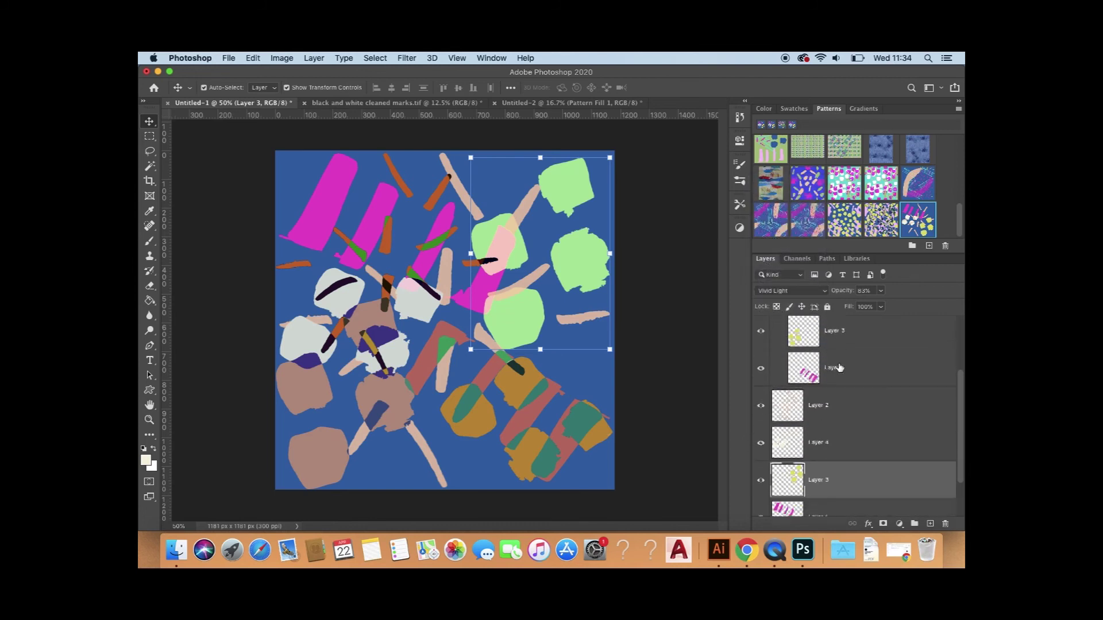
{"action": "scroll", "coordinate": [840, 364], "scroll_direction": "down", "scroll_amount": 3}
{"action": "scroll", "coordinate": [840, 368], "scroll_direction": "up", "scroll_amount": 3}
{"action": "scroll", "coordinate": [839, 367], "scroll_direction": "up", "scroll_amount": 3}
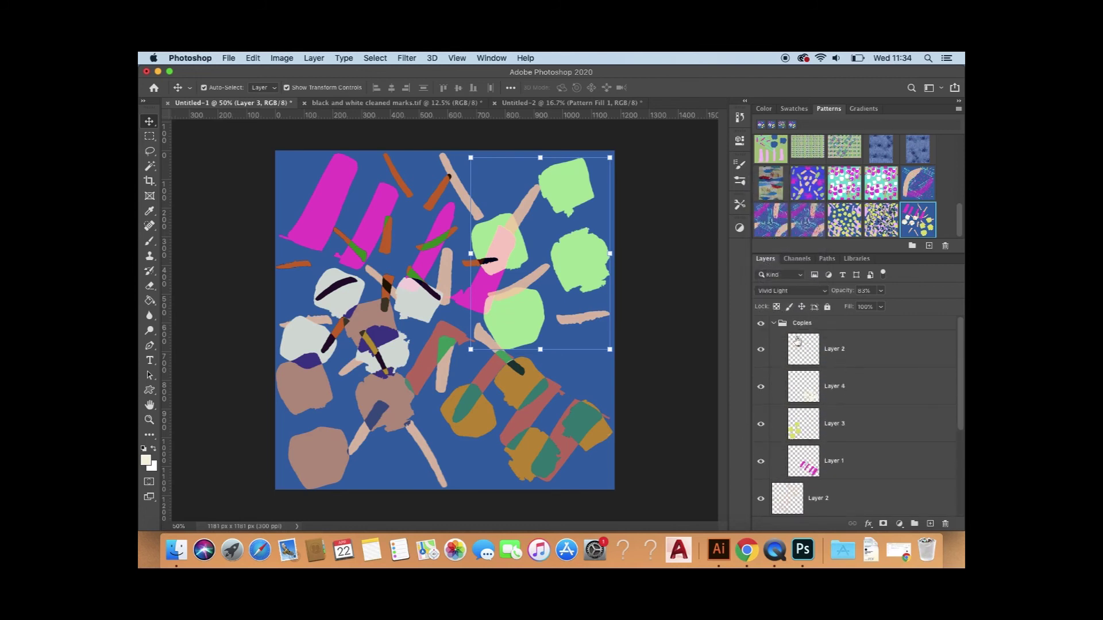
{"action": "left_click", "coordinate": [697, 332]}
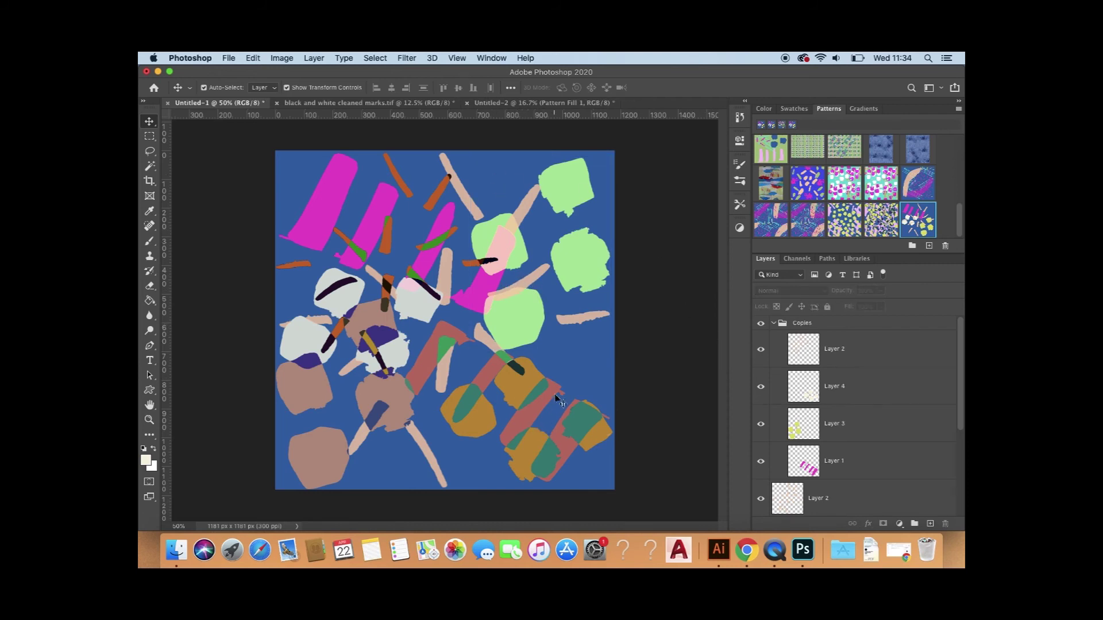
Step: Define the recoloured tile as a pattern named Pattern 2
{"action": "scroll", "coordinate": [833, 445], "scroll_direction": "down", "scroll_amount": 2}
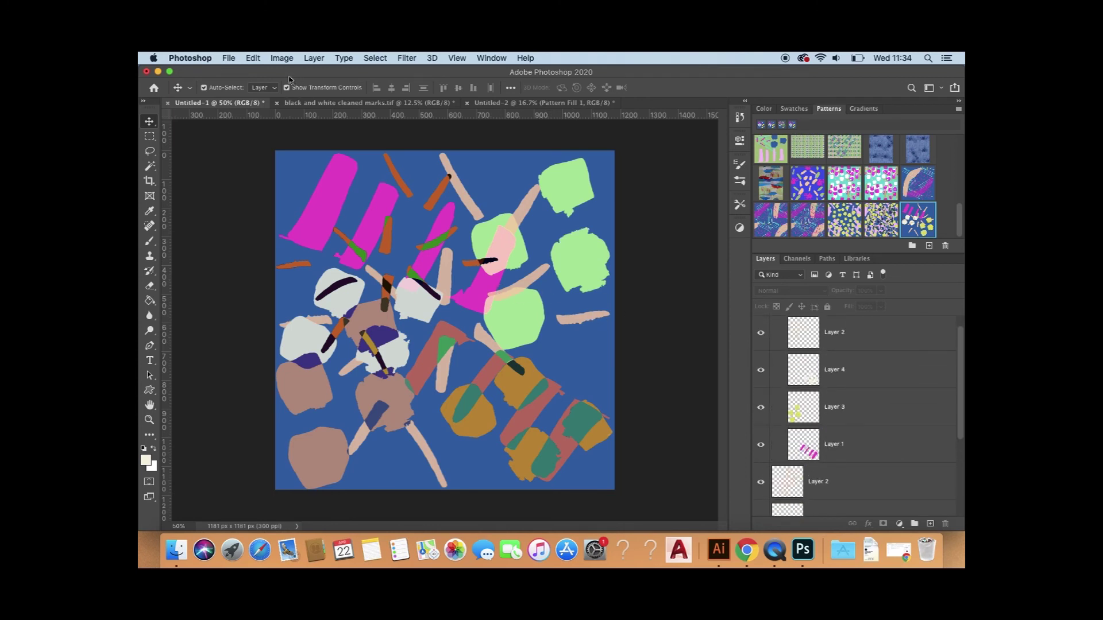
{"action": "left_click", "coordinate": [253, 58]}
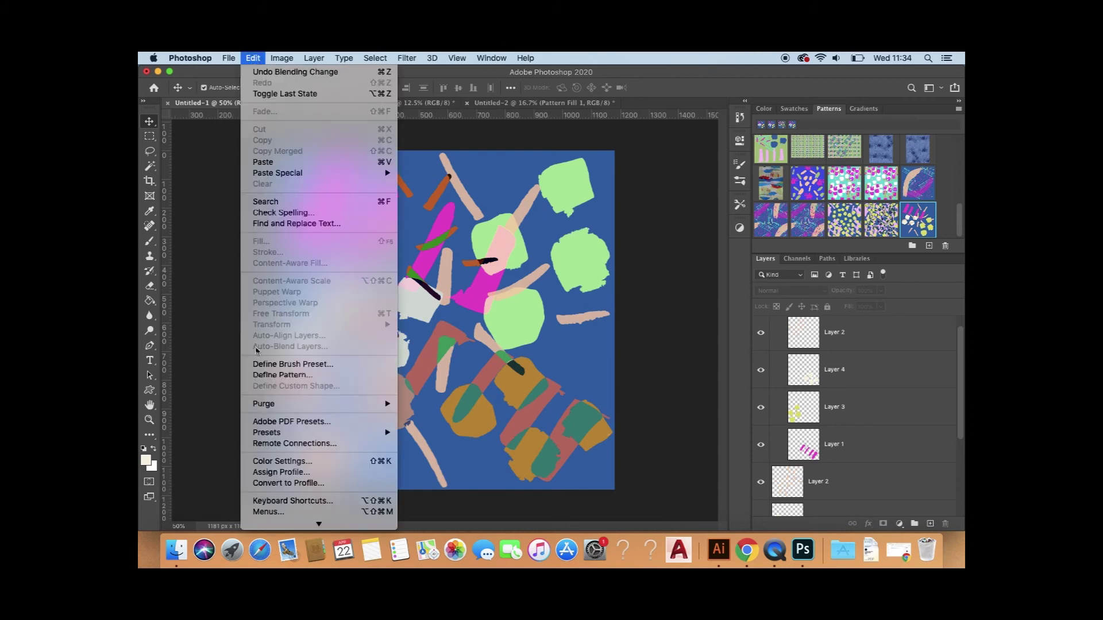
{"action": "left_click", "coordinate": [270, 376]}
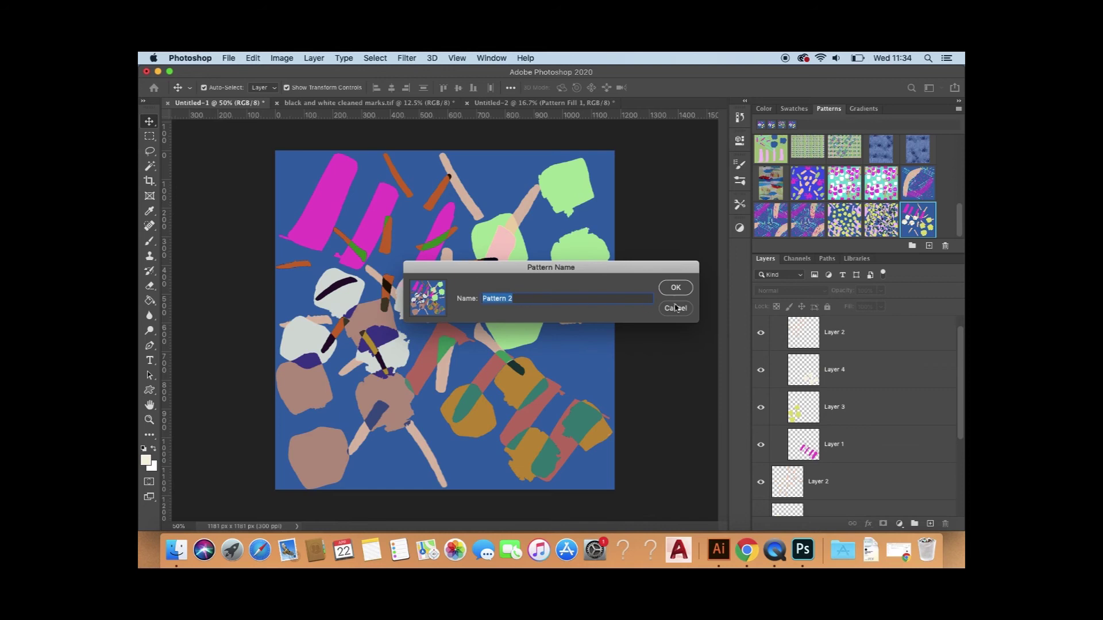
{"action": "left_click", "coordinate": [675, 287]}
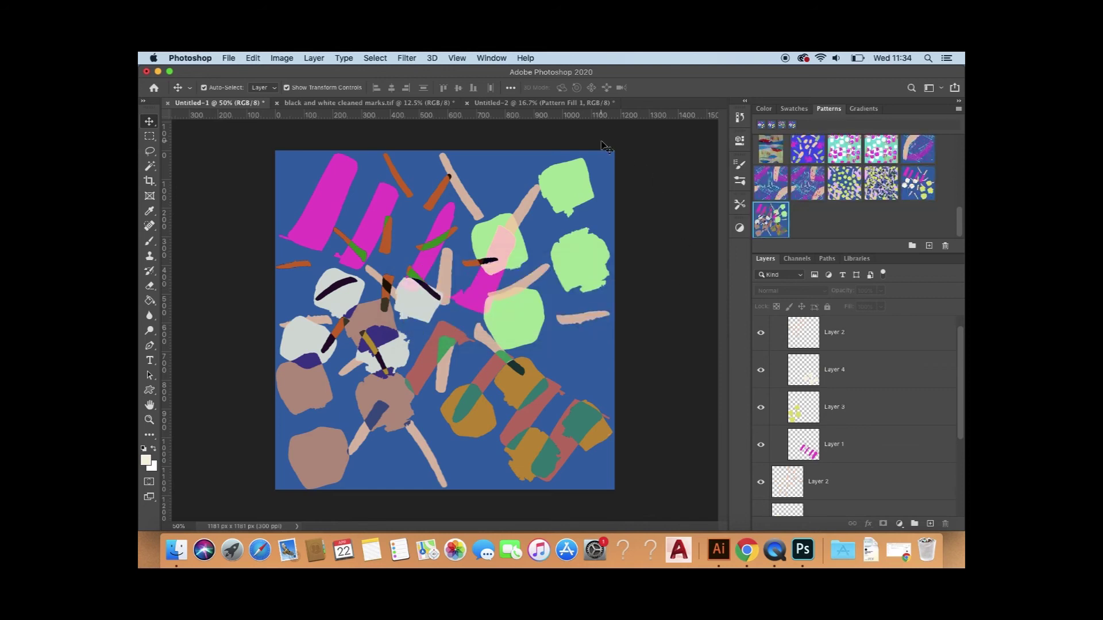
Step: In the Untitled-2 document, replace the pattern in the Pattern Fill 1 layer with the newly defined tile
{"action": "left_click", "coordinate": [563, 103]}
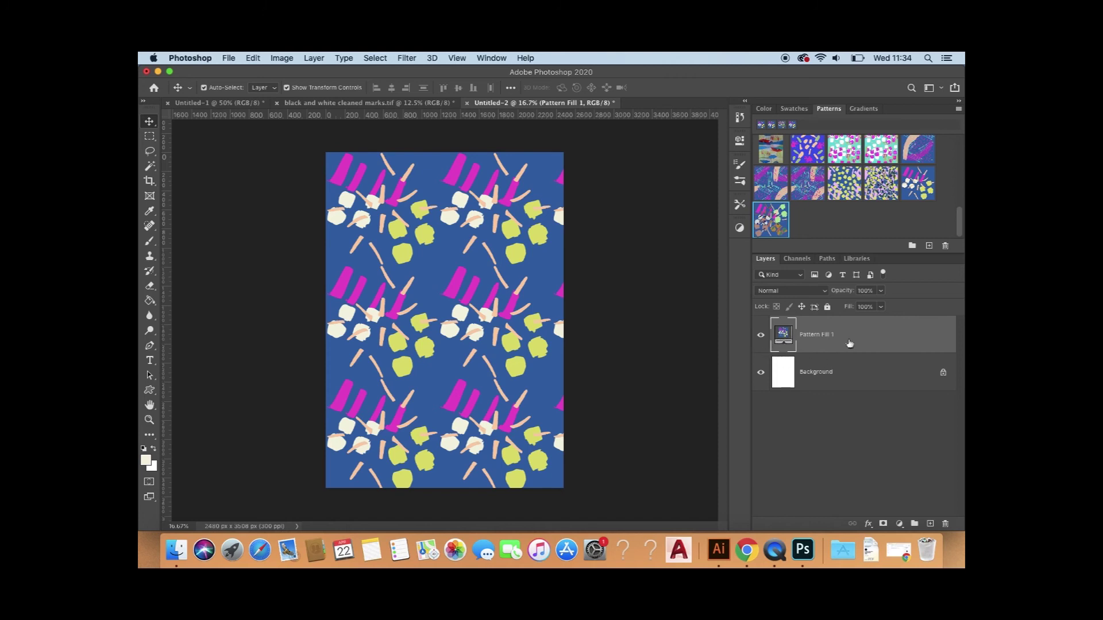
{"action": "double_click", "coordinate": [784, 338]}
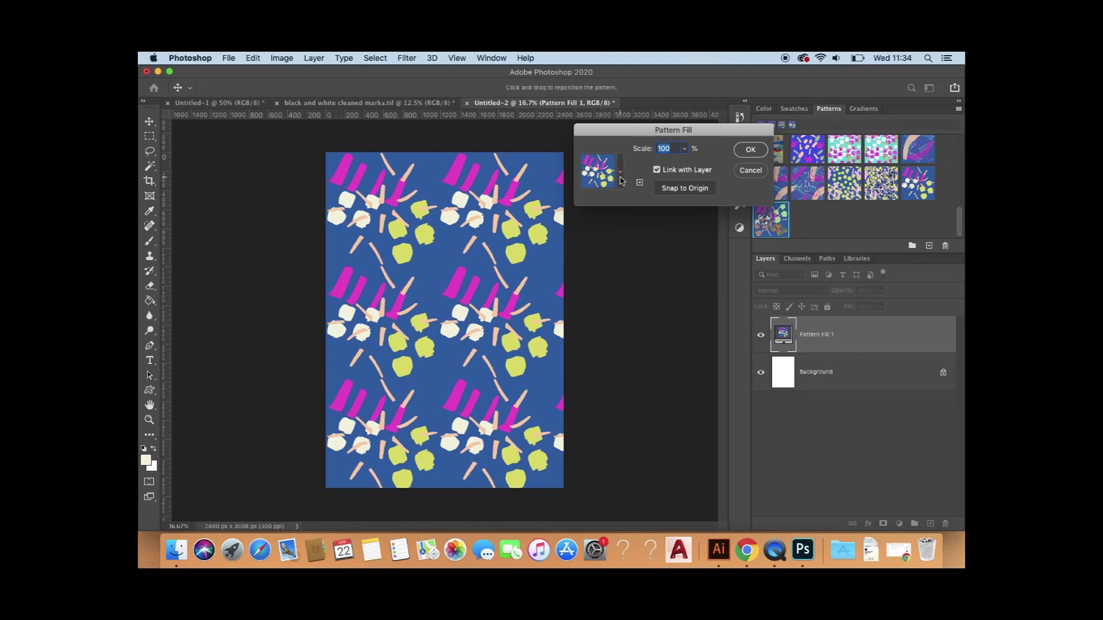
{"action": "left_click", "coordinate": [620, 178]}
{"action": "left_click", "coordinate": [635, 329]}
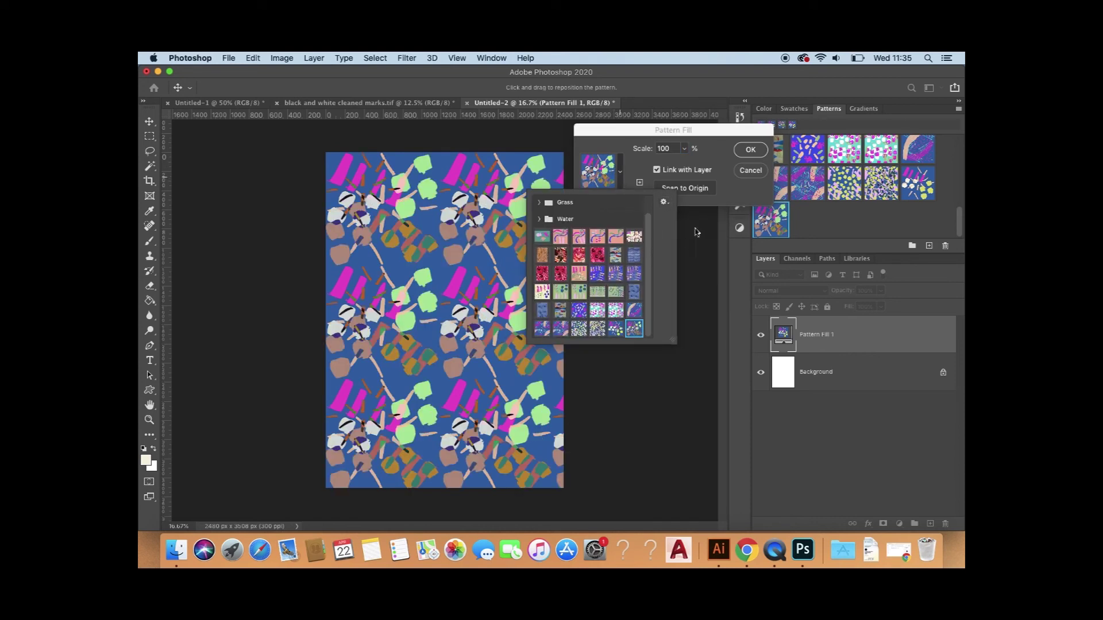
{"action": "left_click", "coordinate": [704, 222]}
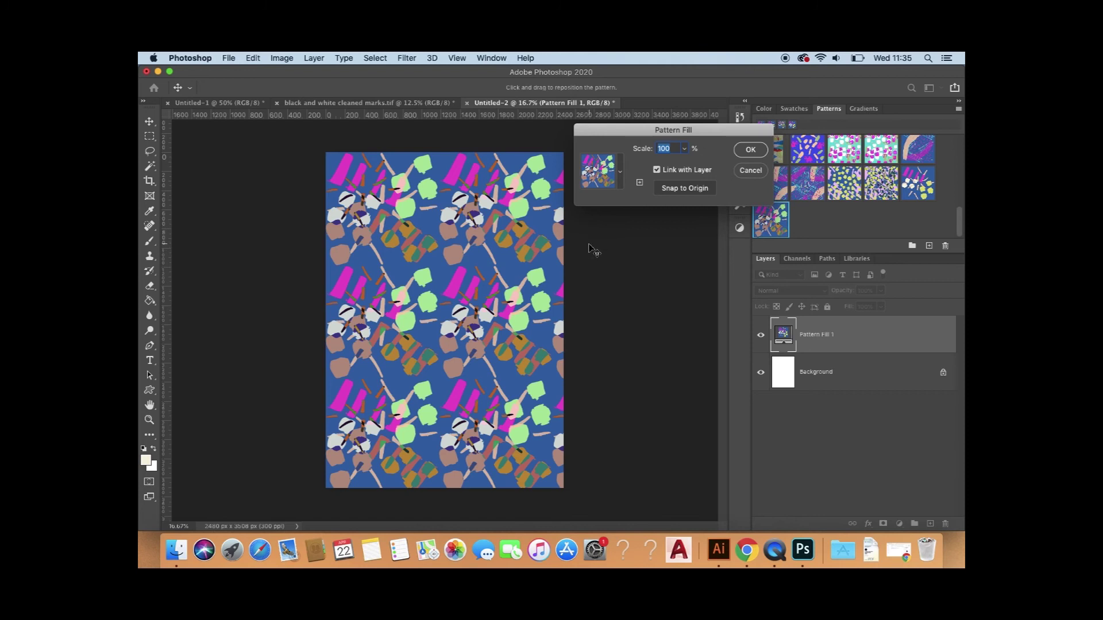
Step: Preview the pattern fill at 20% and 15% scale, and apply it at 100%
{"action": "left_click", "coordinate": [682, 150]}
{"action": "left_click", "coordinate": [672, 149]}
{"action": "key", "text": "BackSpace"}
{"action": "type", "text": "20"}
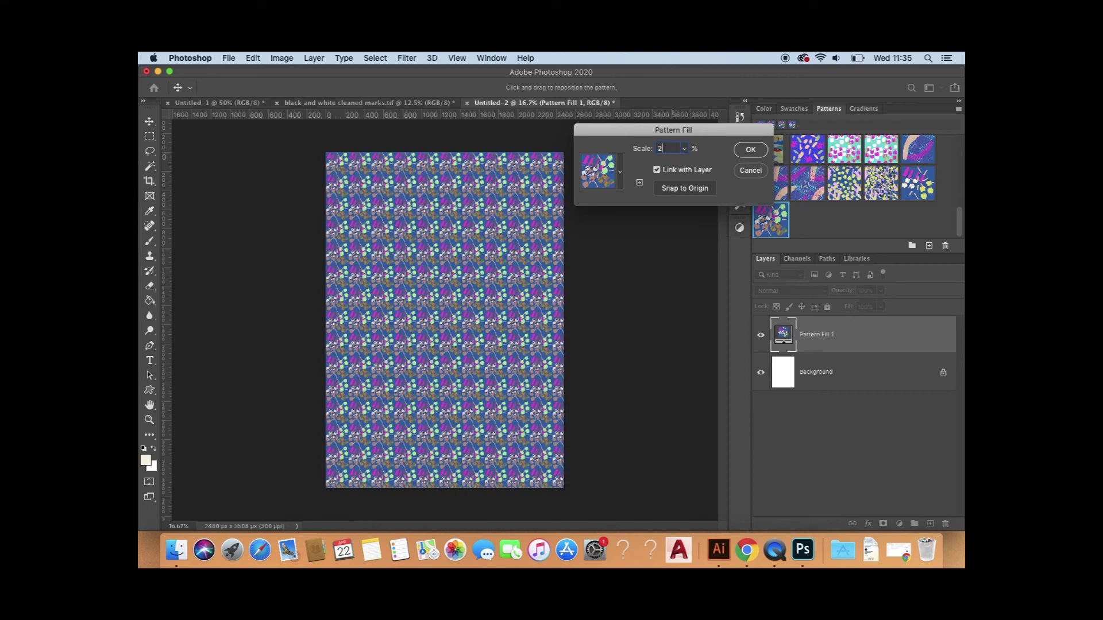
{"action": "key", "text": "BackSpace"}
{"action": "type", "text": "150"}
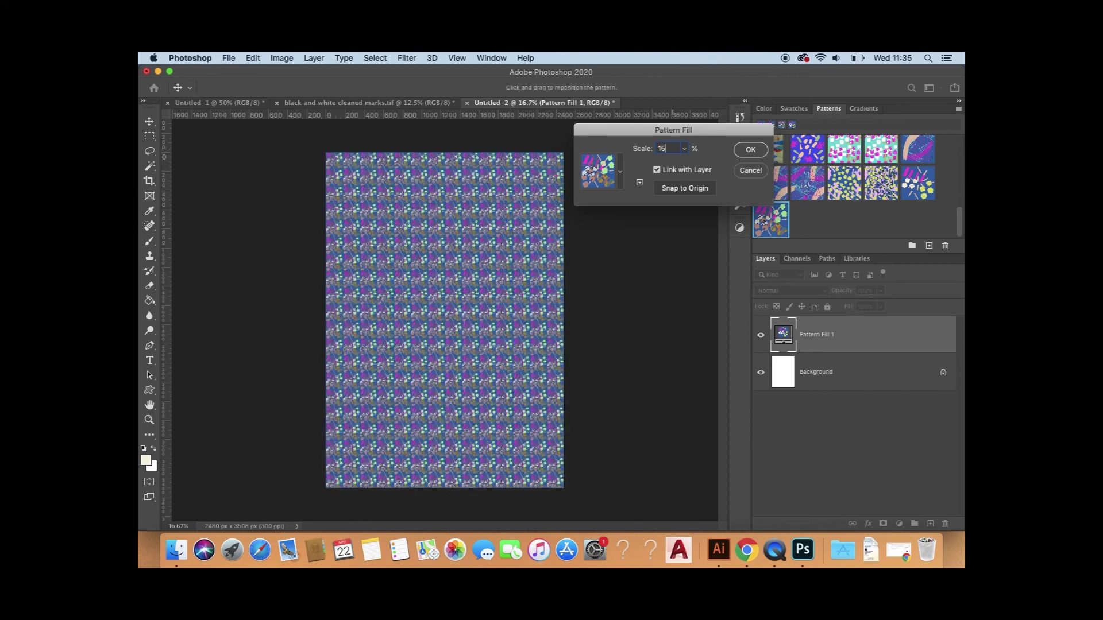
{"action": "key", "text": "BackSpace"}
{"action": "key", "text": "BackSpace"}
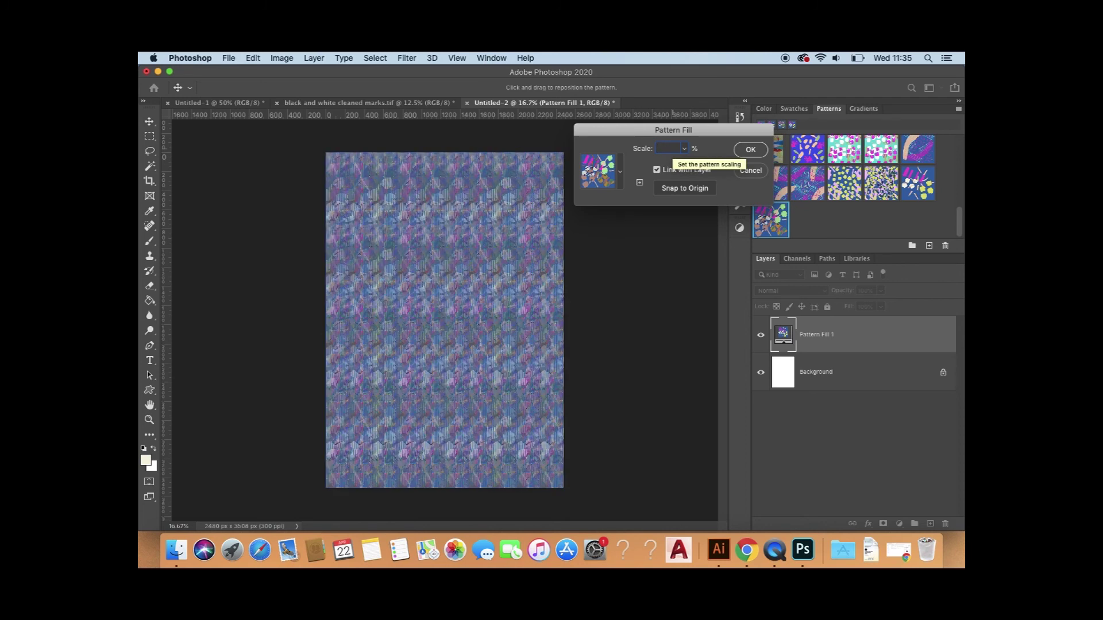
{"action": "type", "text": "100"}
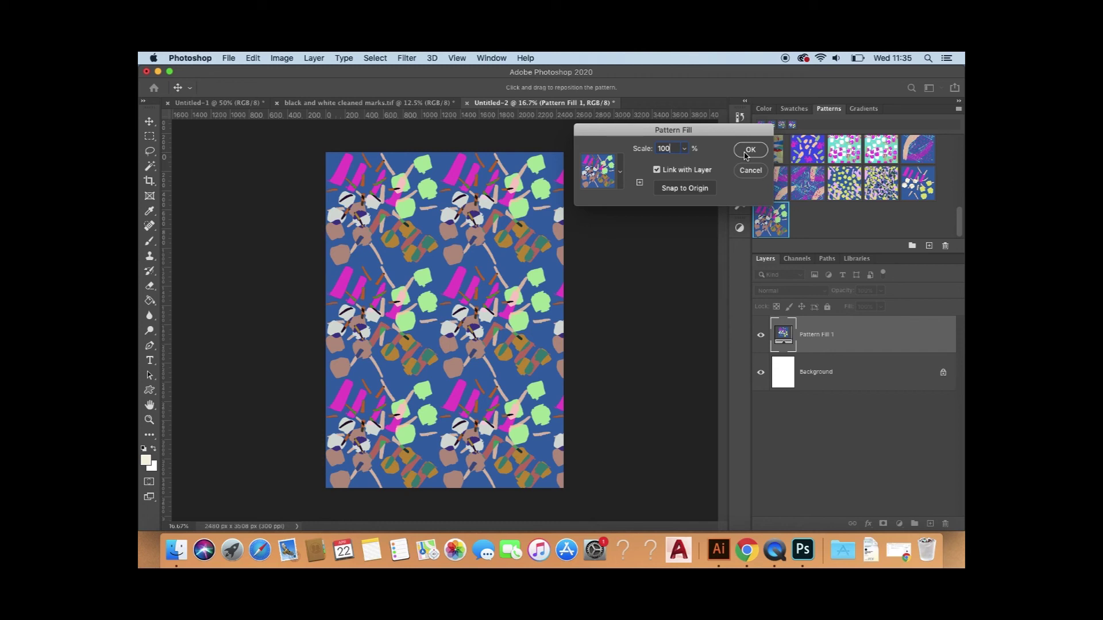
{"action": "left_click", "coordinate": [750, 150]}
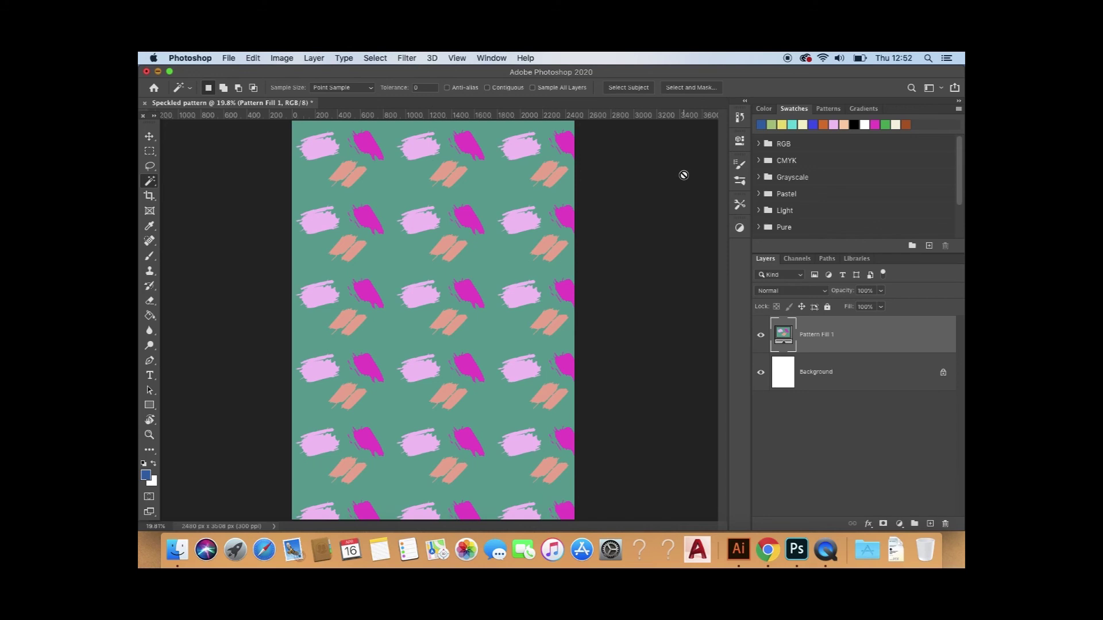
{"action": "left_click", "coordinate": [760, 338]}
{"action": "left_click", "coordinate": [760, 338]}
{"action": "left_click", "coordinate": [492, 58]}
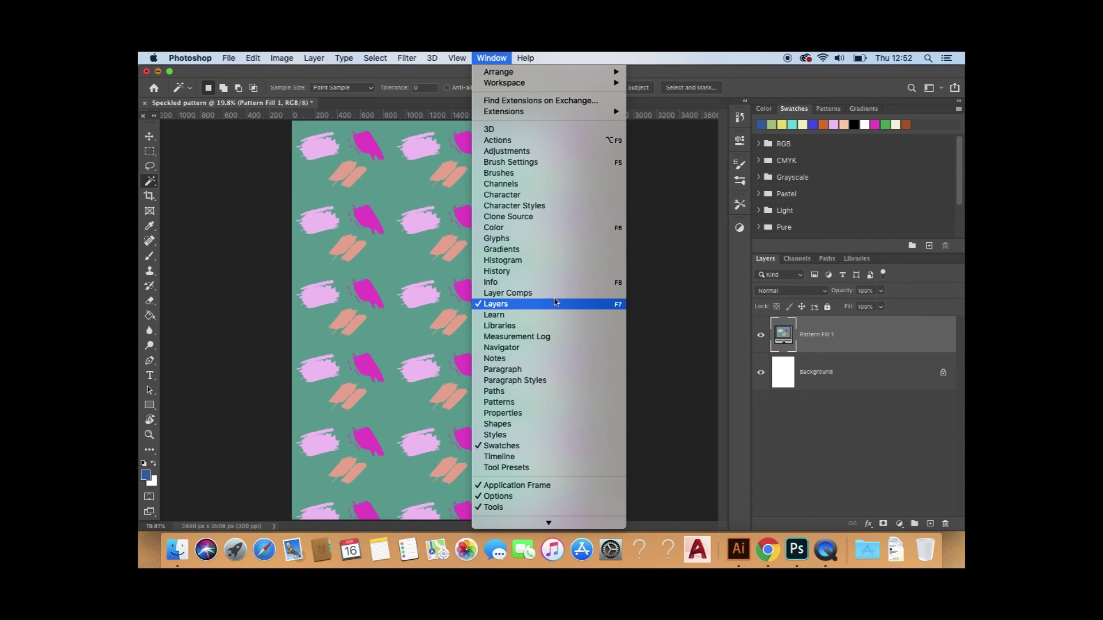
{"action": "left_click", "coordinate": [648, 308]}
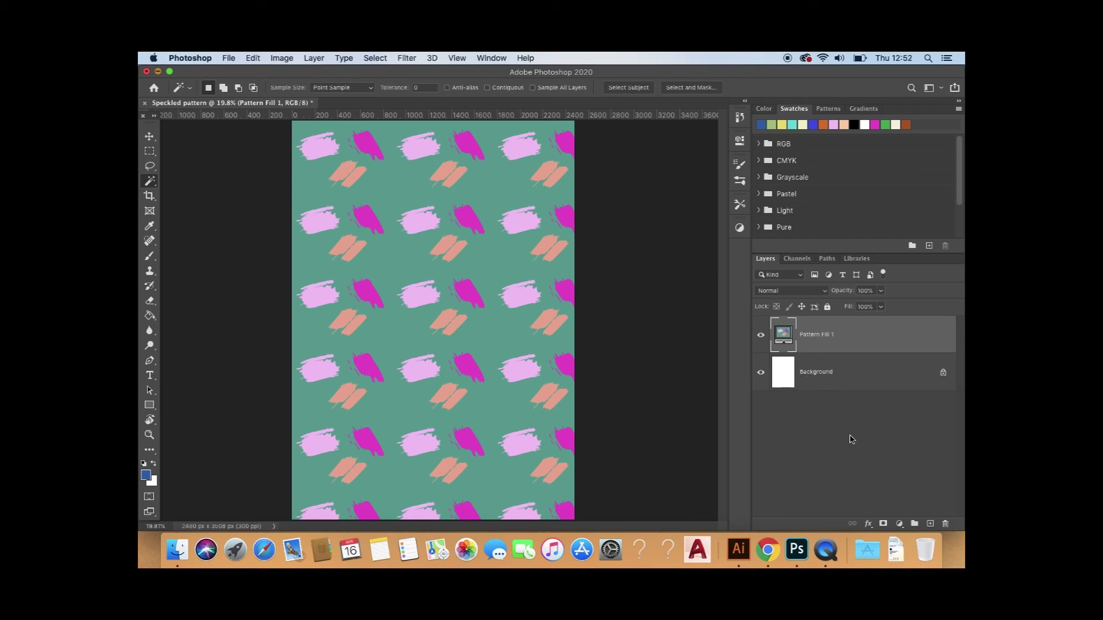
Step: Preview several saved patterns in the Pattern Fill 1 layer, ending with the green Tile design
{"action": "double_click", "coordinate": [782, 343]}
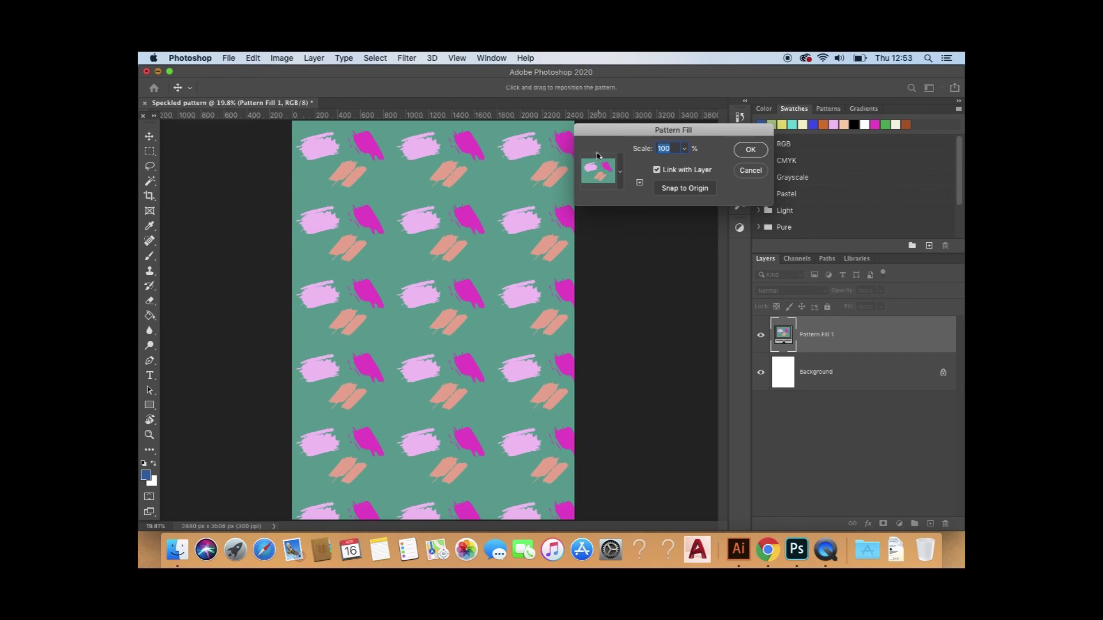
{"action": "left_click", "coordinate": [619, 173]}
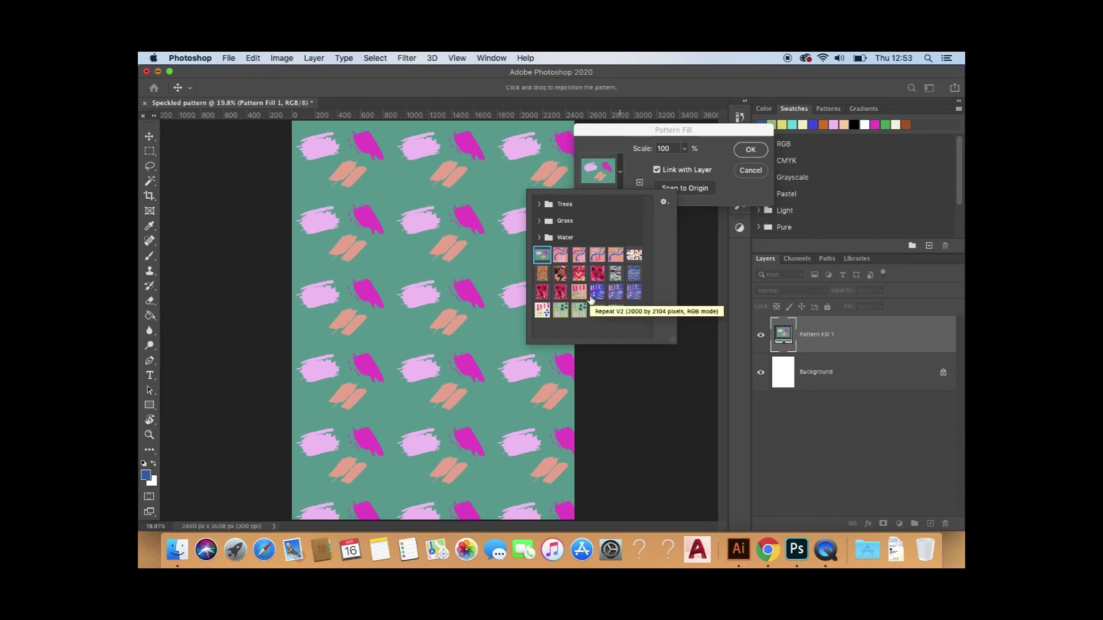
{"action": "left_click", "coordinate": [541, 310]}
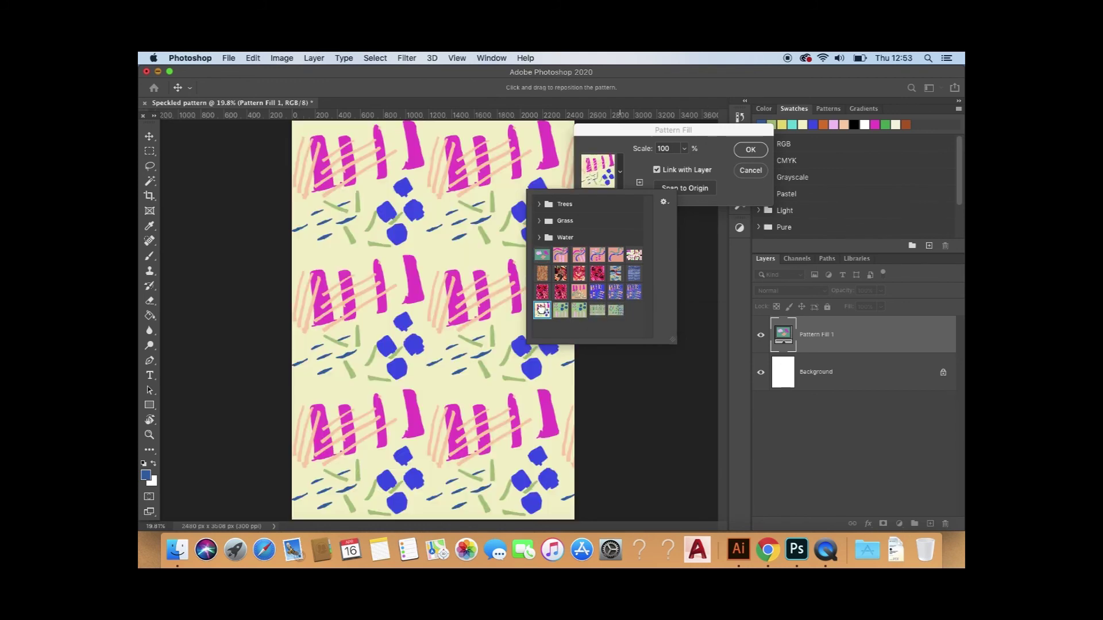
{"action": "left_click", "coordinate": [615, 275]}
{"action": "left_click", "coordinate": [598, 311]}
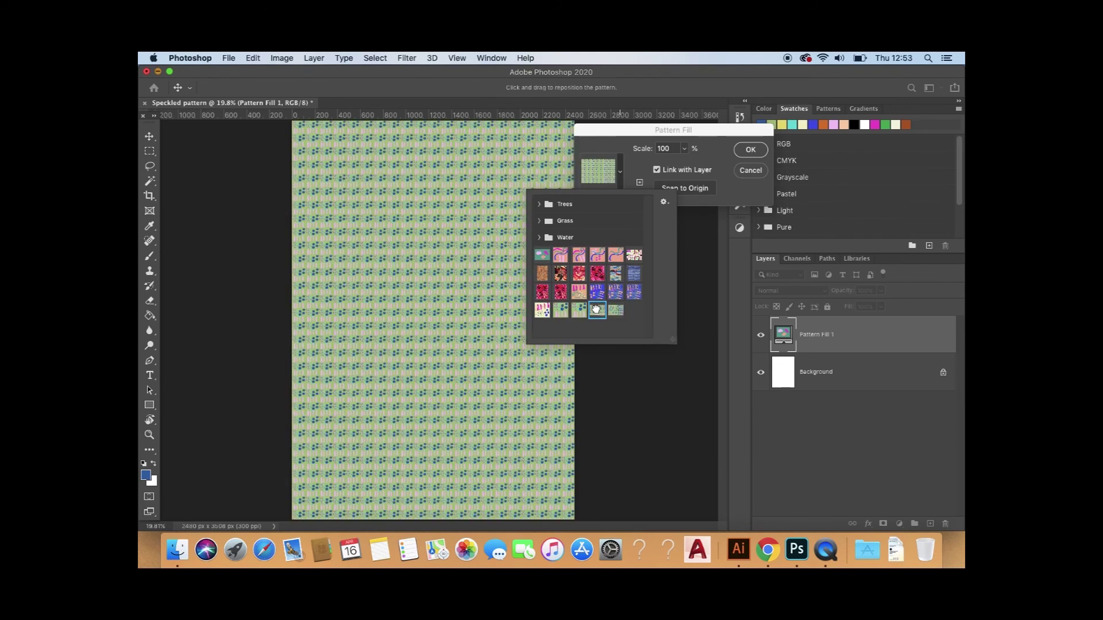
{"action": "left_click", "coordinate": [618, 311]}
{"action": "left_click", "coordinate": [557, 311]}
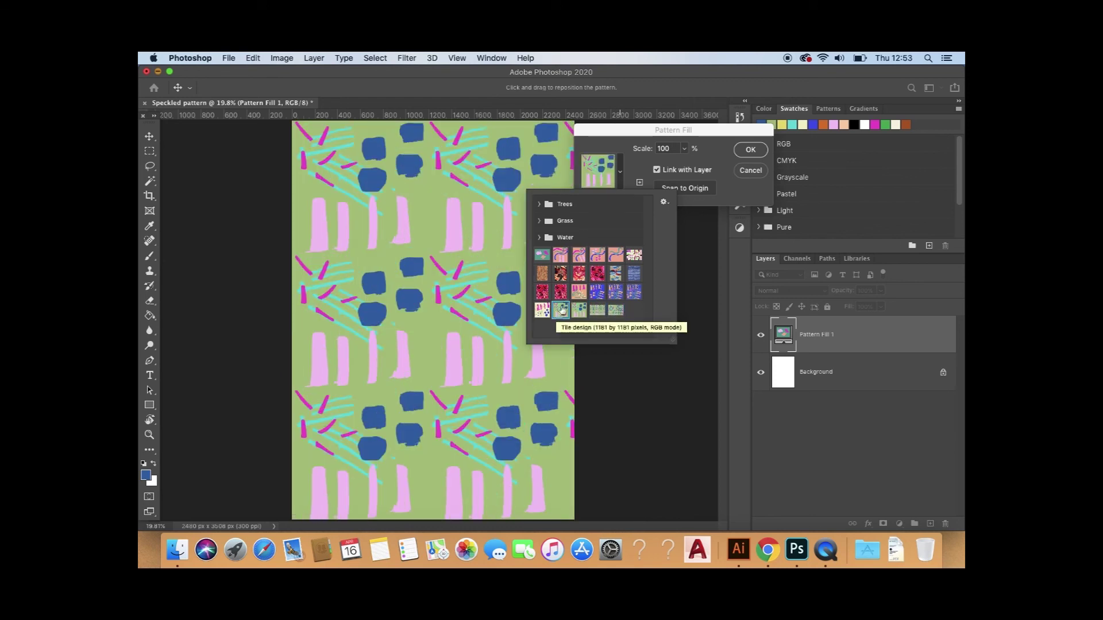
Step: Preview the Tile design pattern fill at 50% and 20% scale
{"action": "left_click", "coordinate": [672, 148]}
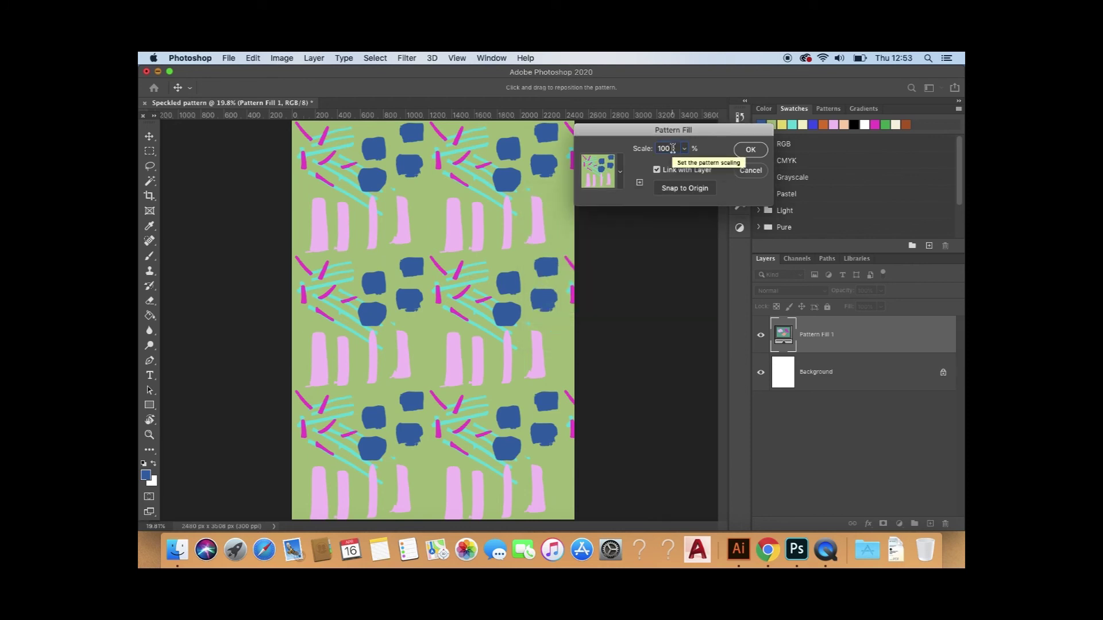
{"action": "key", "text": "BackSpace"}
{"action": "key", "text": "BackSpace"}
{"action": "key", "text": "BackSpace"}
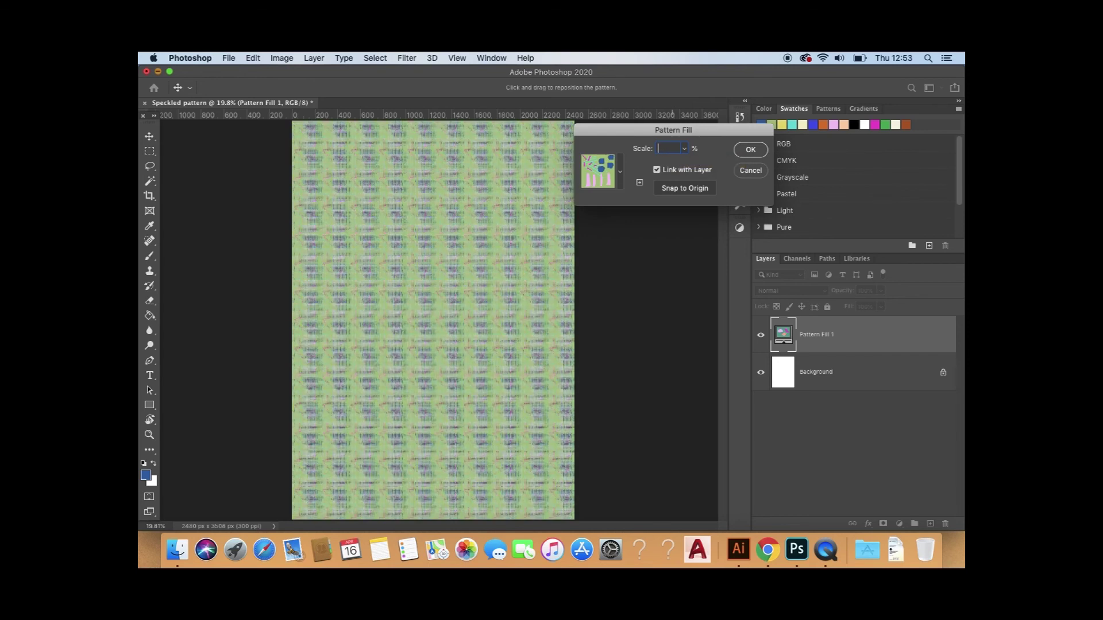
{"action": "type", "text": "50"}
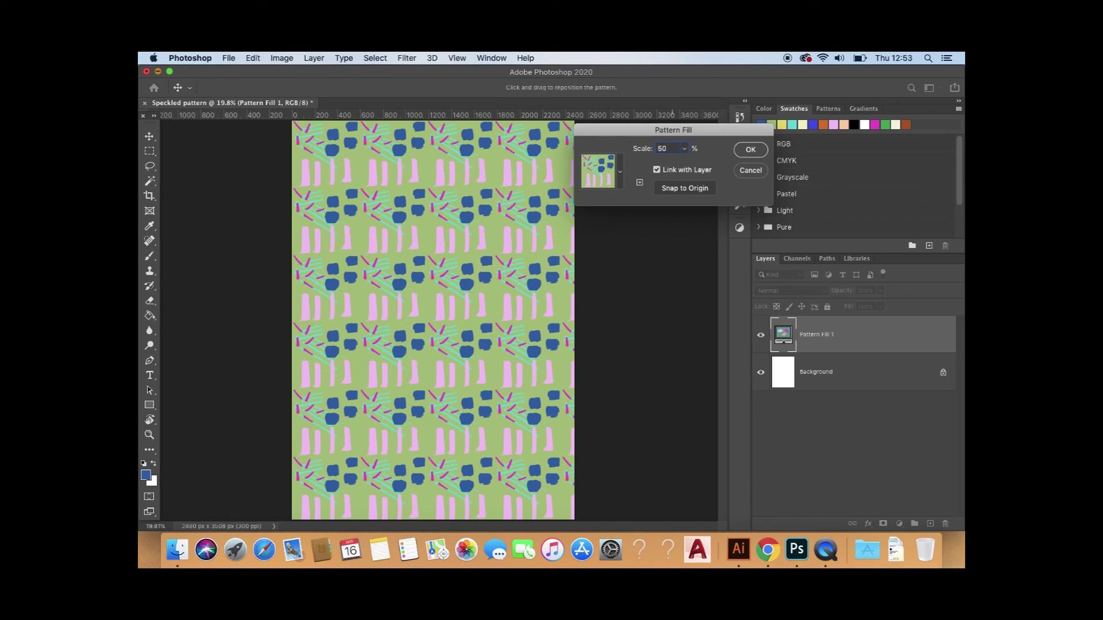
{"action": "key", "text": "BackSpace"}
{"action": "key", "text": "BackSpace"}
{"action": "type", "text": "20"}
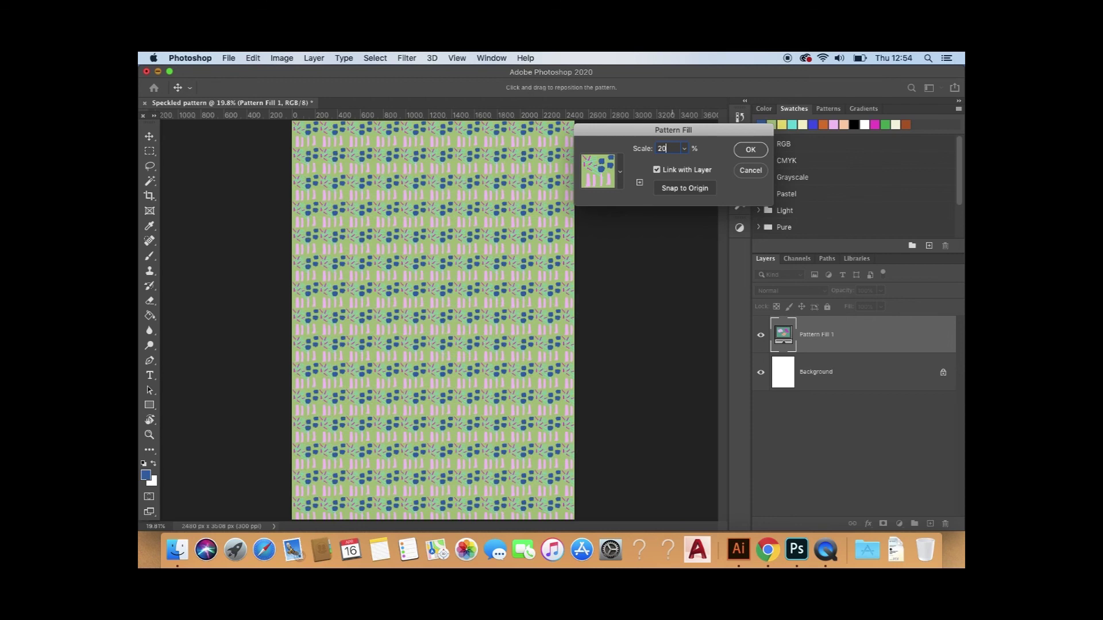
Step: Clear the pattern fill's scale and set it back to 100%
{"action": "key", "text": "BackSpace"}
{"action": "key", "text": "BackSpace"}
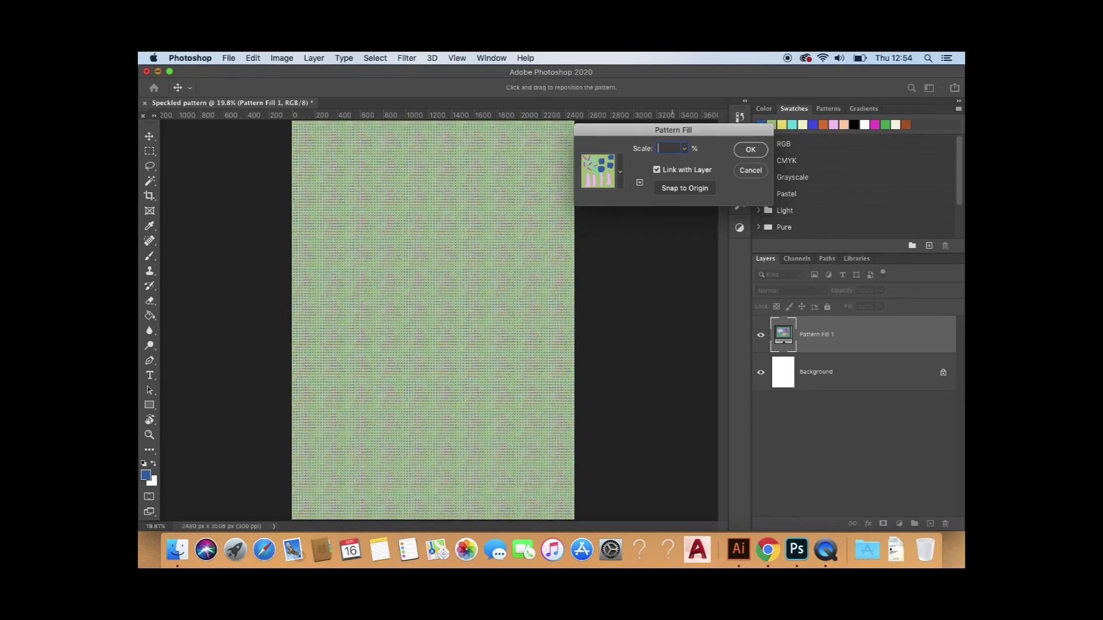
{"action": "left_click", "coordinate": [622, 167]}
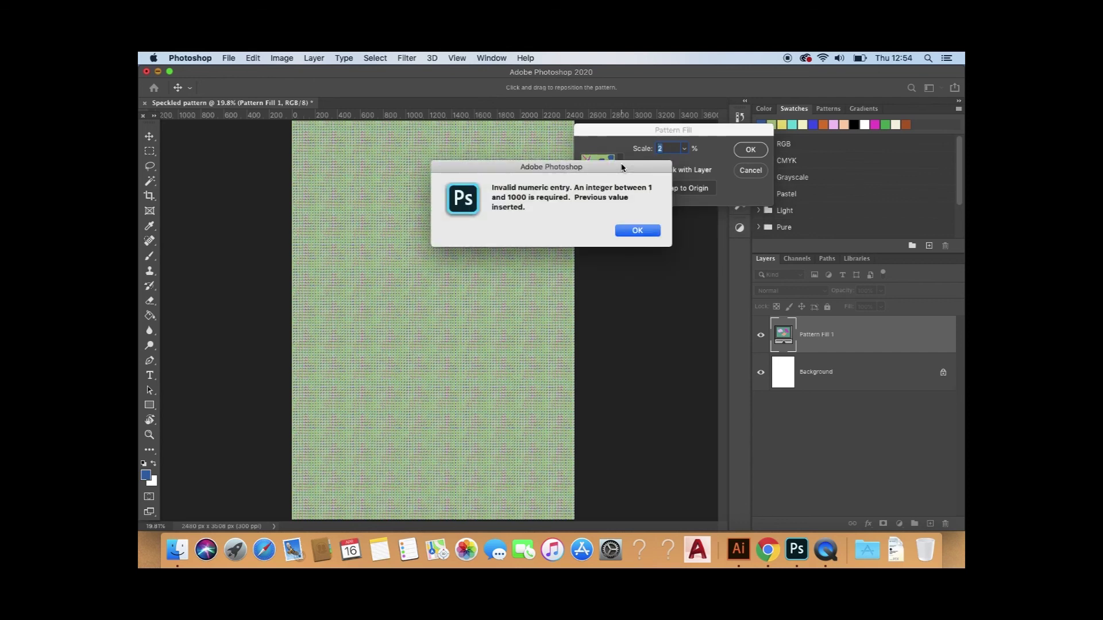
{"action": "left_click", "coordinate": [637, 230]}
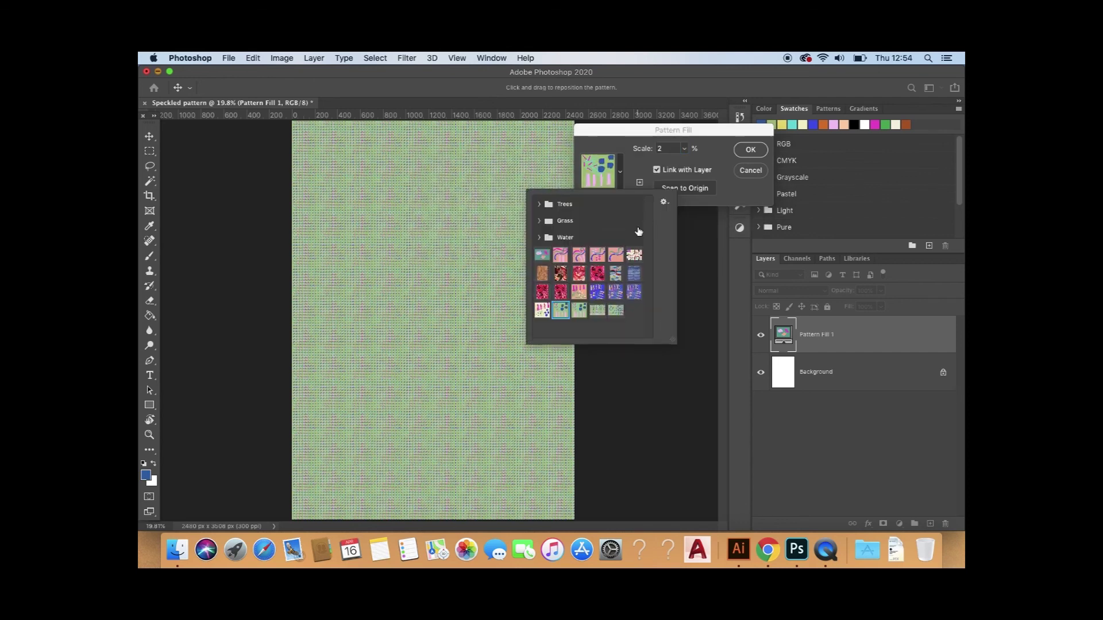
{"action": "left_click", "coordinate": [666, 149]}
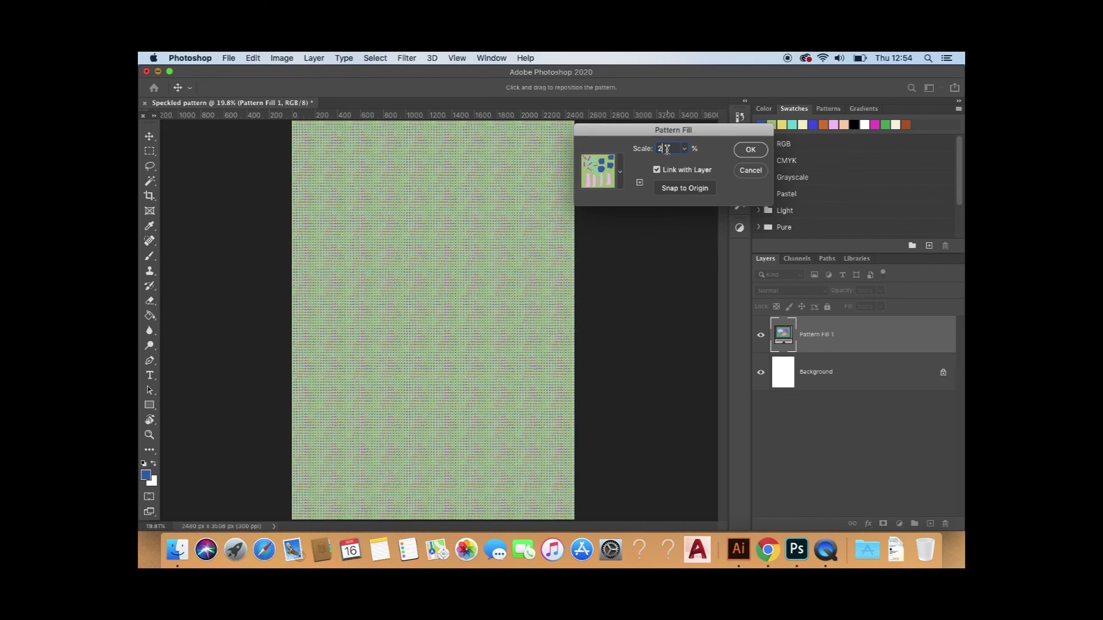
{"action": "key", "text": "BackSpace"}
{"action": "type", "text": "100"}
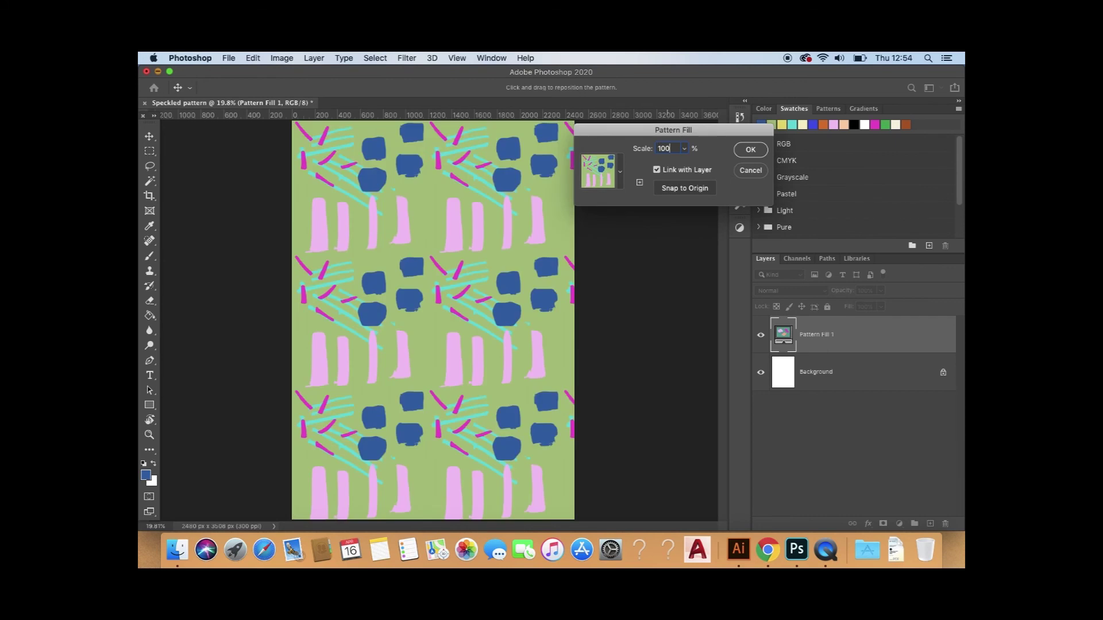
Step: Switch the fill back to the teal brush-stroke pattern and apply it
{"action": "left_click", "coordinate": [623, 175]}
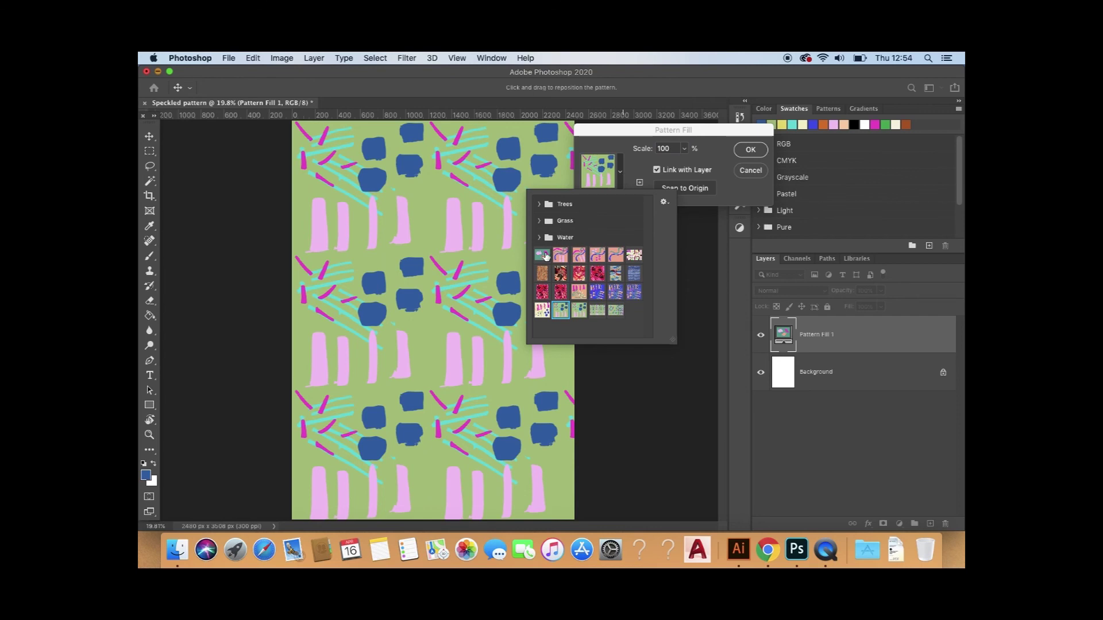
{"action": "left_click", "coordinate": [543, 253]}
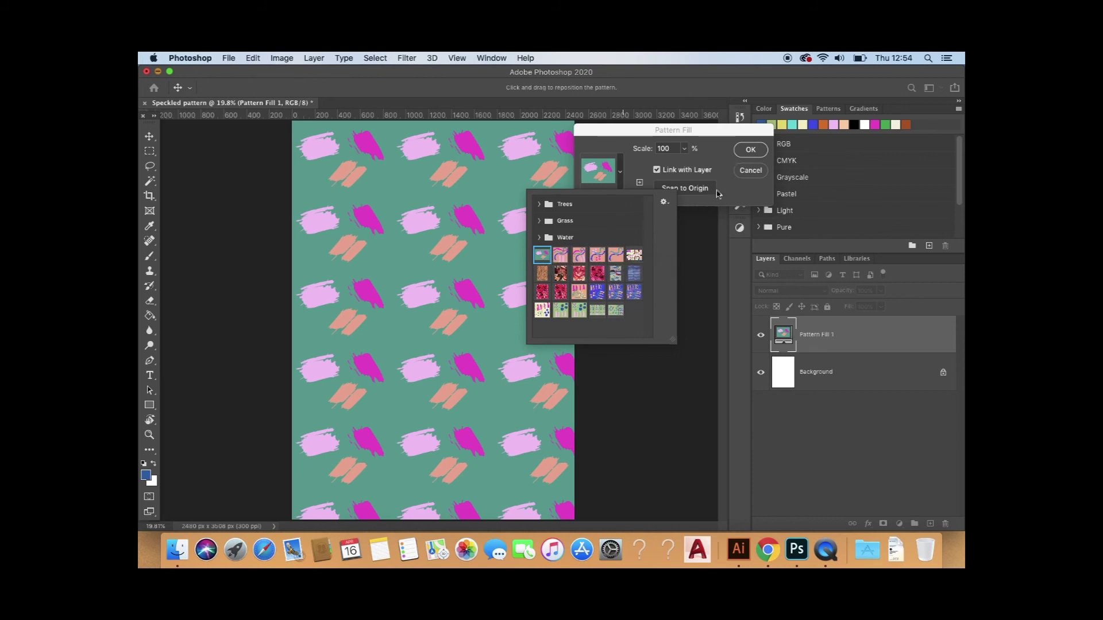
{"action": "left_click", "coordinate": [753, 152]}
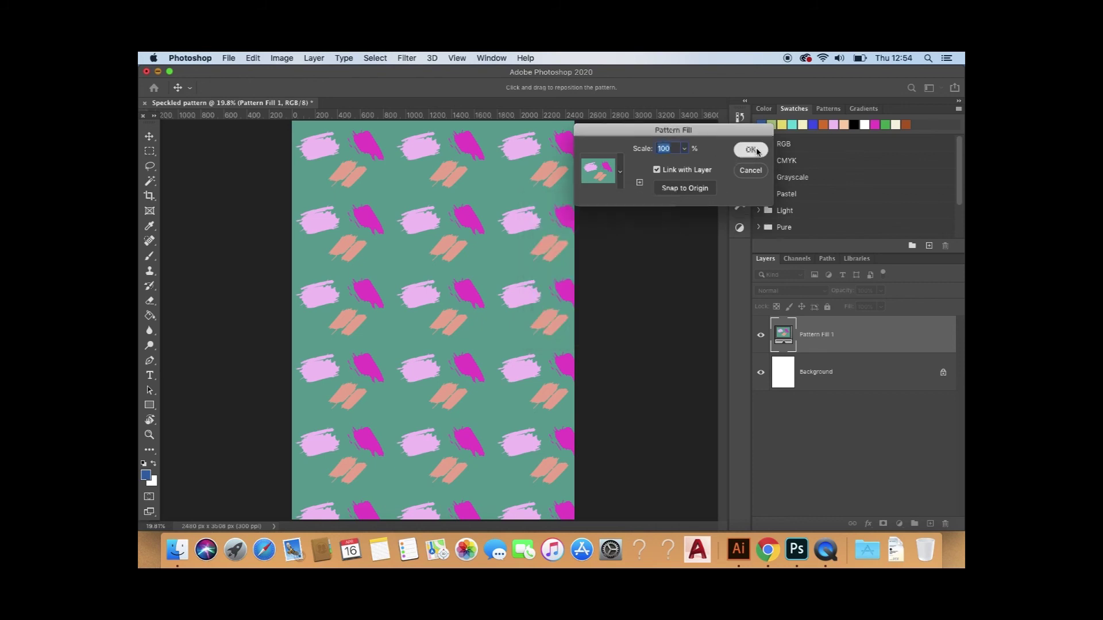
{"action": "left_click", "coordinate": [753, 151]}
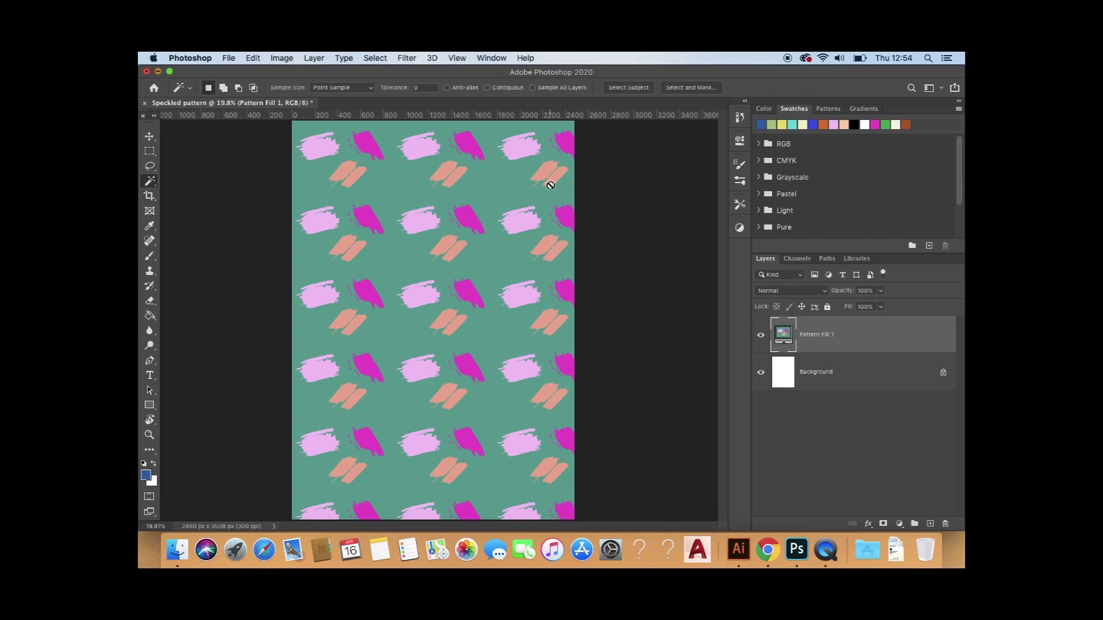
Step: Merge the visible layers and duplicate the merged Background layer as Colourway 1
{"action": "left_click", "coordinate": [321, 60]}
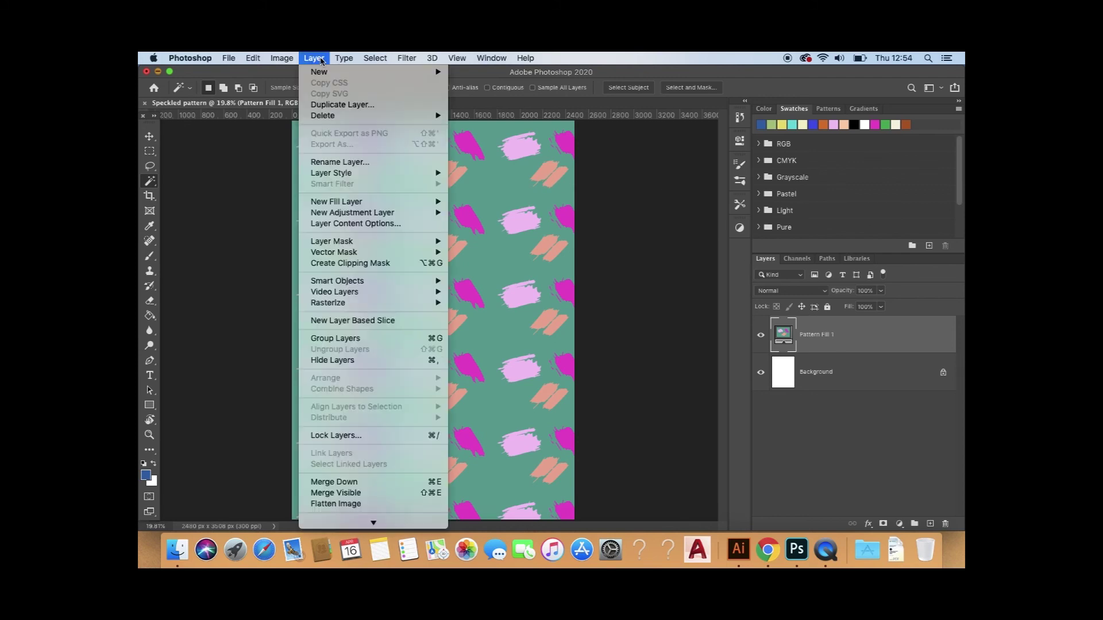
{"action": "left_click", "coordinate": [379, 493]}
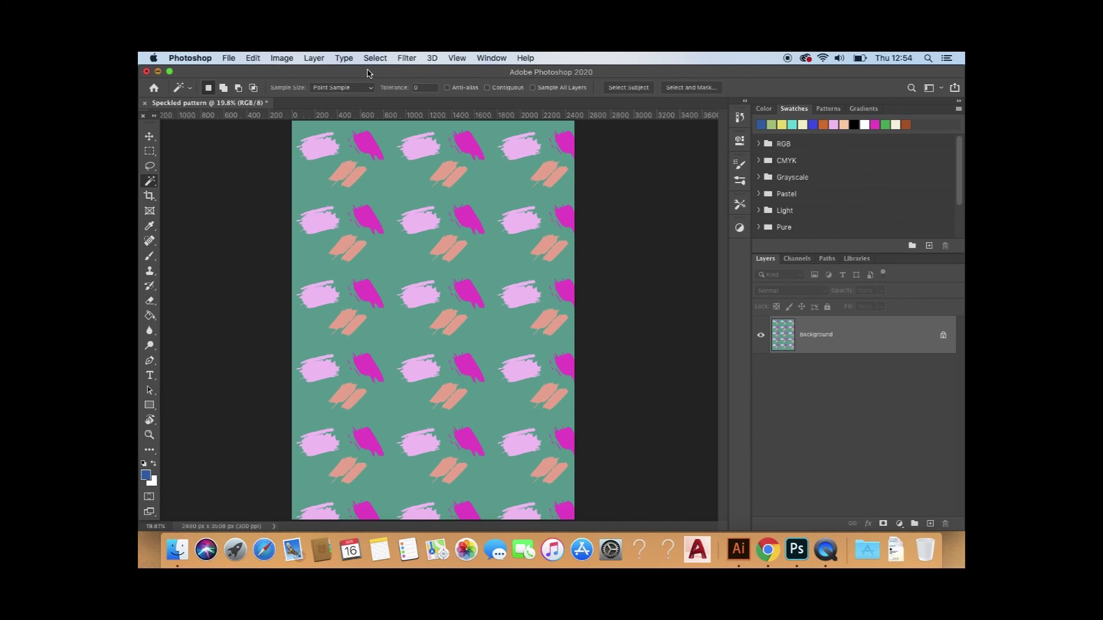
{"action": "left_click", "coordinate": [323, 62]}
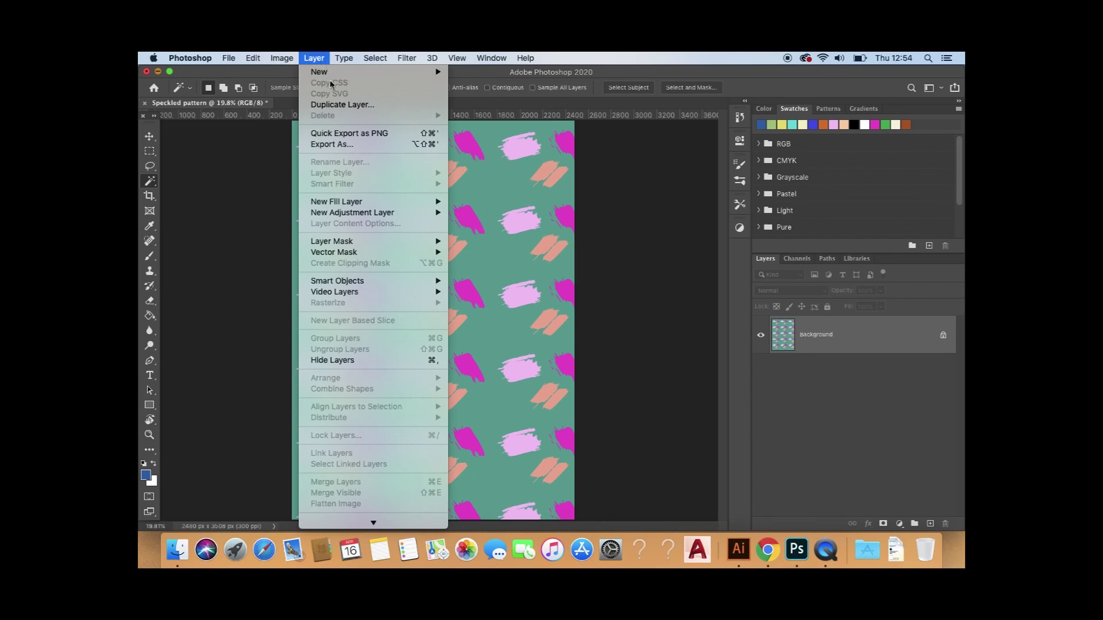
{"action": "left_click", "coordinate": [387, 109]}
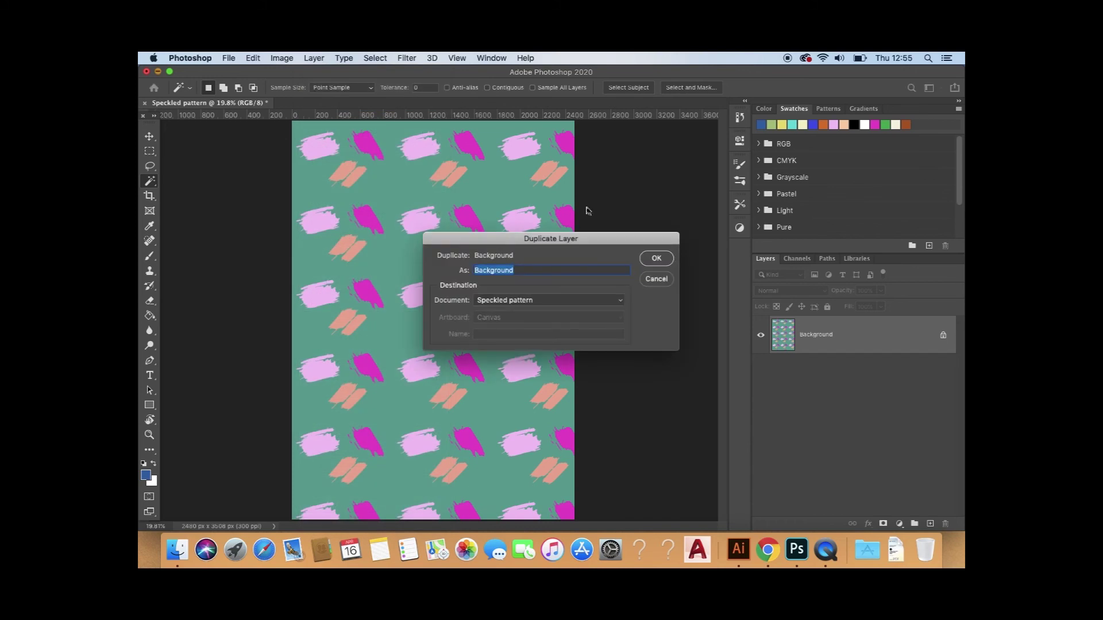
{"action": "key", "text": "BackSpace"}
{"action": "type", "text": "Colourway 1"}
{"action": "left_click", "coordinate": [657, 258]}
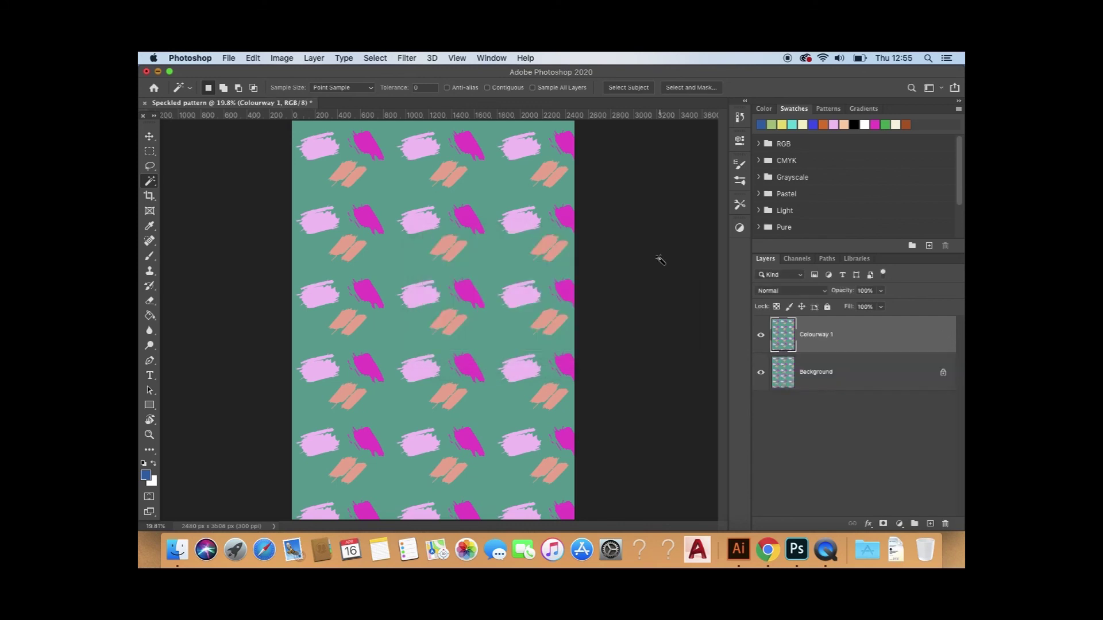
Step: Duplicate the Background layer again, naming the copy Colourway 2
{"action": "left_click", "coordinate": [848, 373]}
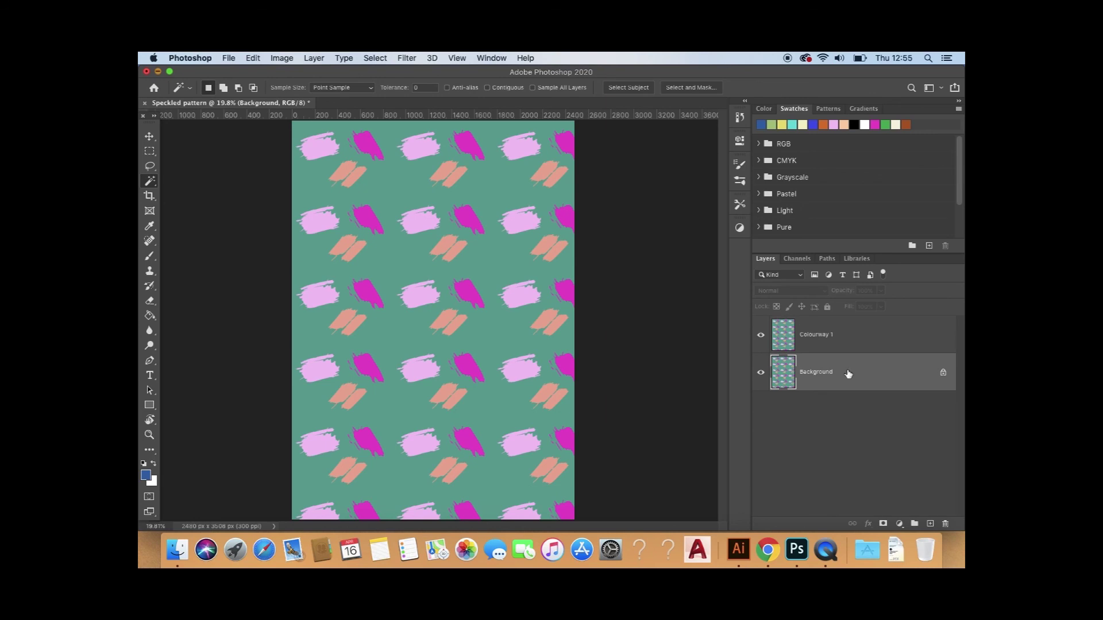
{"action": "left_click", "coordinate": [324, 60]}
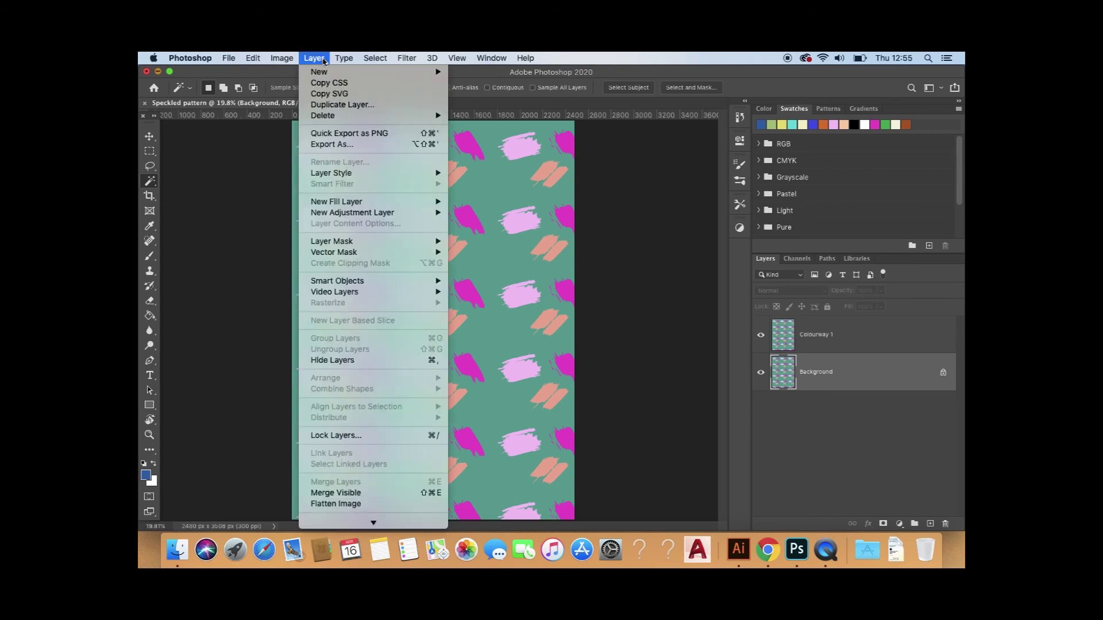
{"action": "left_click", "coordinate": [336, 106]}
{"action": "type", "text": "Colou"}
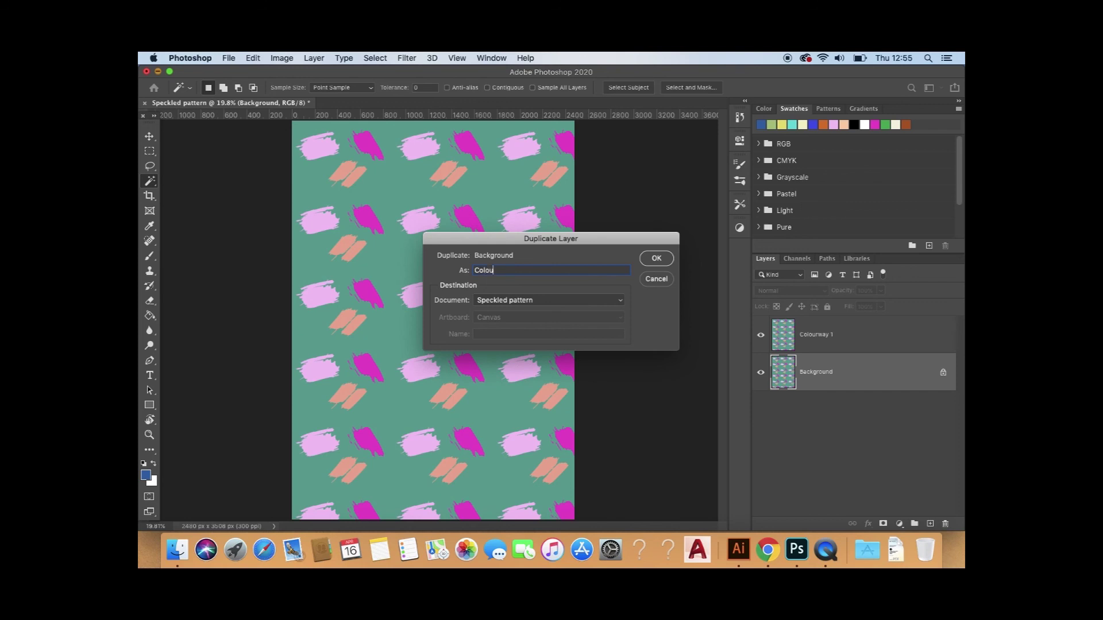
{"action": "type", "text": "rway 2"}
{"action": "left_click", "coordinate": [657, 259]}
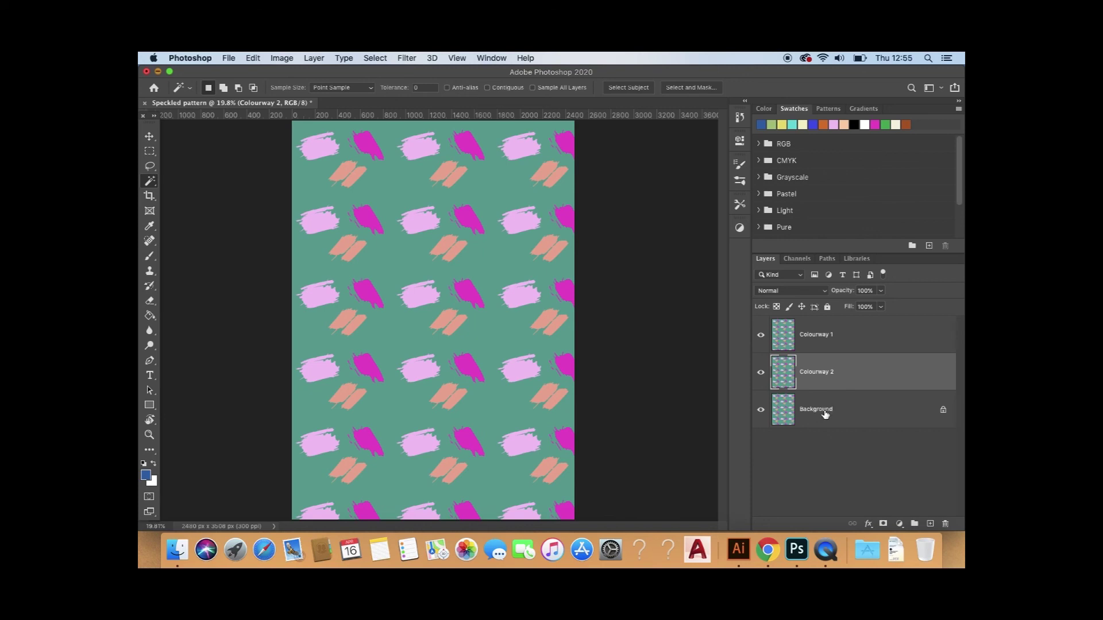
Step: Convert the locked Background into a regular layer named Colourway 3
{"action": "left_click", "coordinate": [852, 409]}
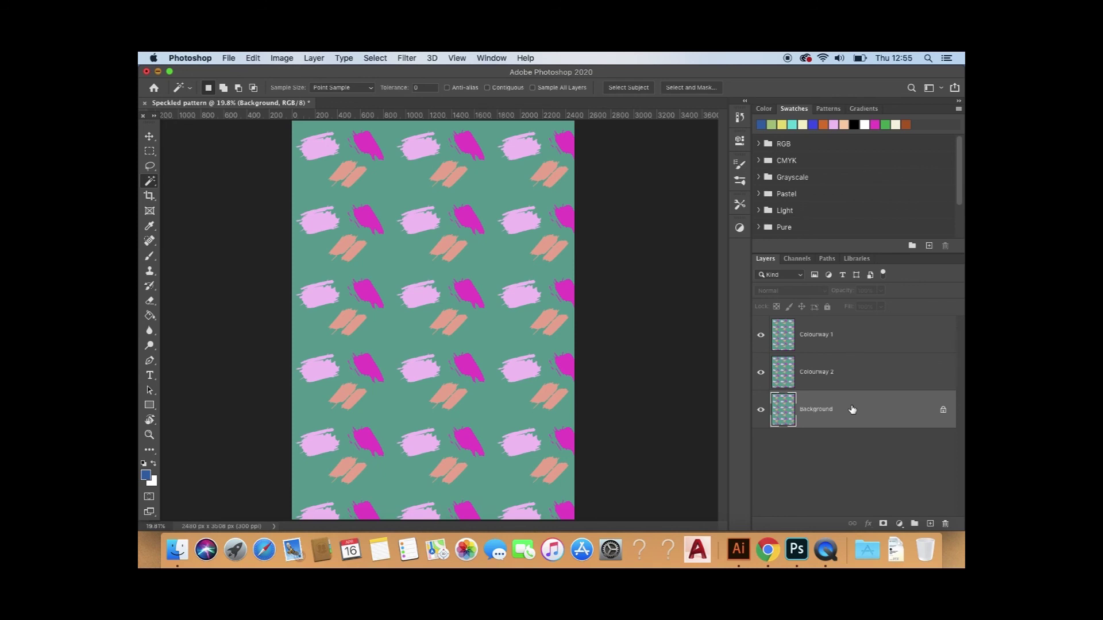
{"action": "double_click", "coordinate": [816, 410]}
{"action": "key", "text": "BackSpace"}
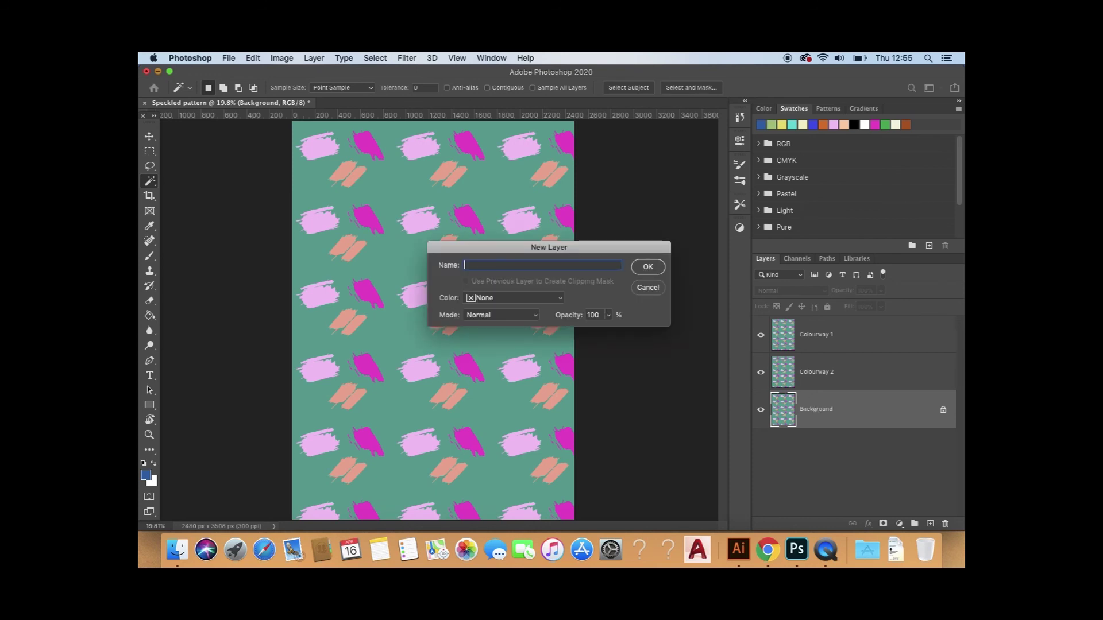
{"action": "type", "text": "Colourway 3"}
{"action": "left_click", "coordinate": [652, 267]}
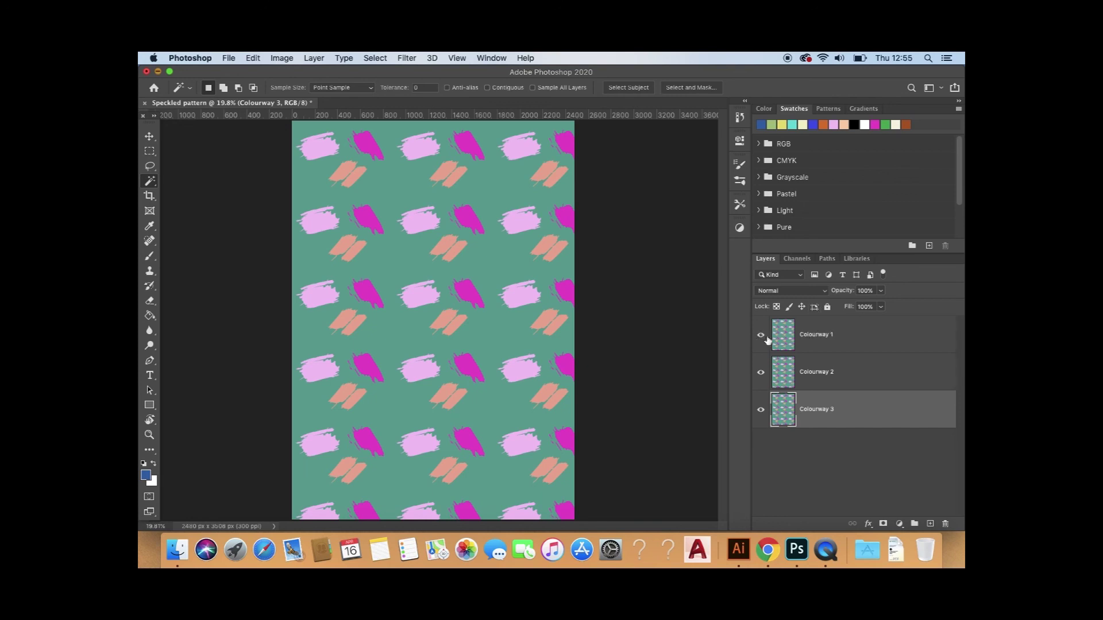
Step: Select the Colourway 1 layer and hide the Colourway 2 and Colourway 3 layers
{"action": "left_click", "coordinate": [817, 336]}
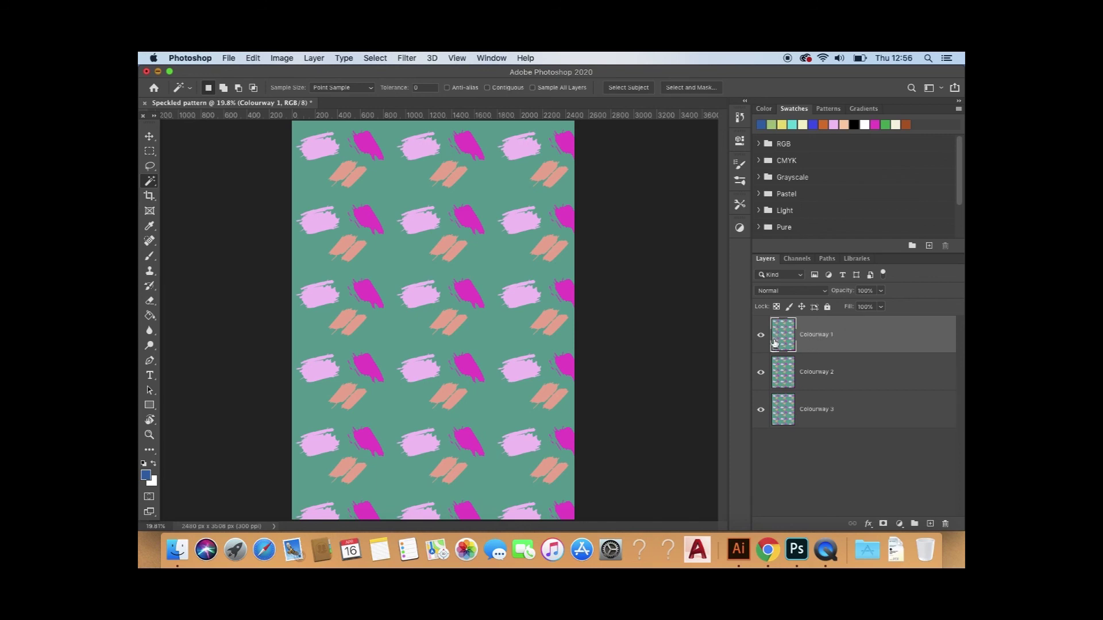
{"action": "left_click", "coordinate": [761, 375]}
{"action": "left_click", "coordinate": [762, 411]}
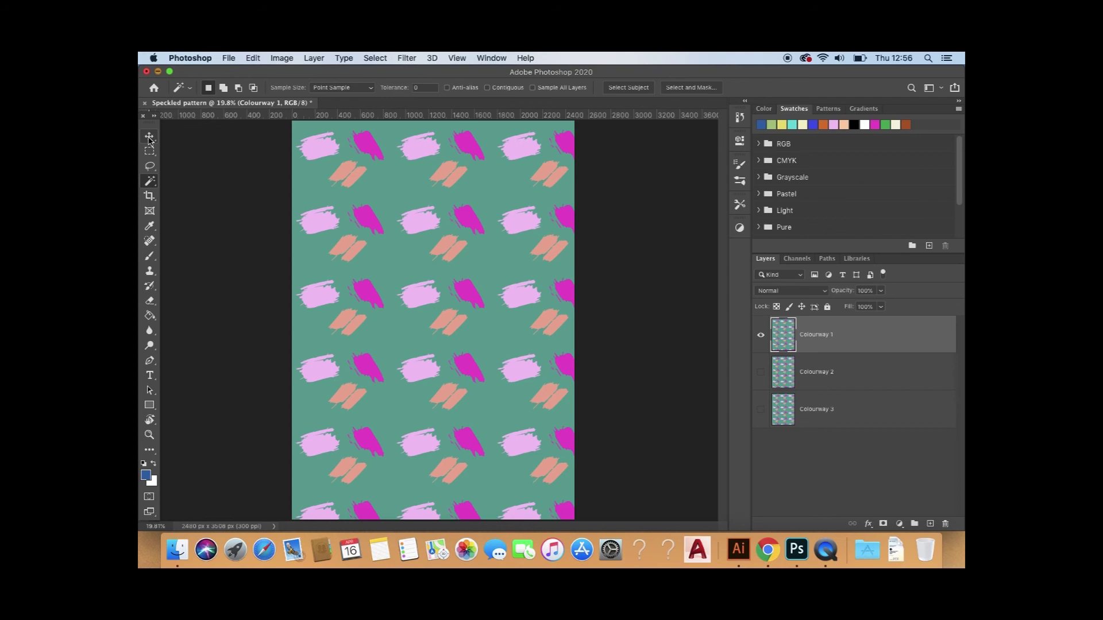
Step: Set up the Magic Wand with a tolerance of 0 and both Anti-alias and Contiguous turned off
{"action": "left_click", "coordinate": [152, 183]}
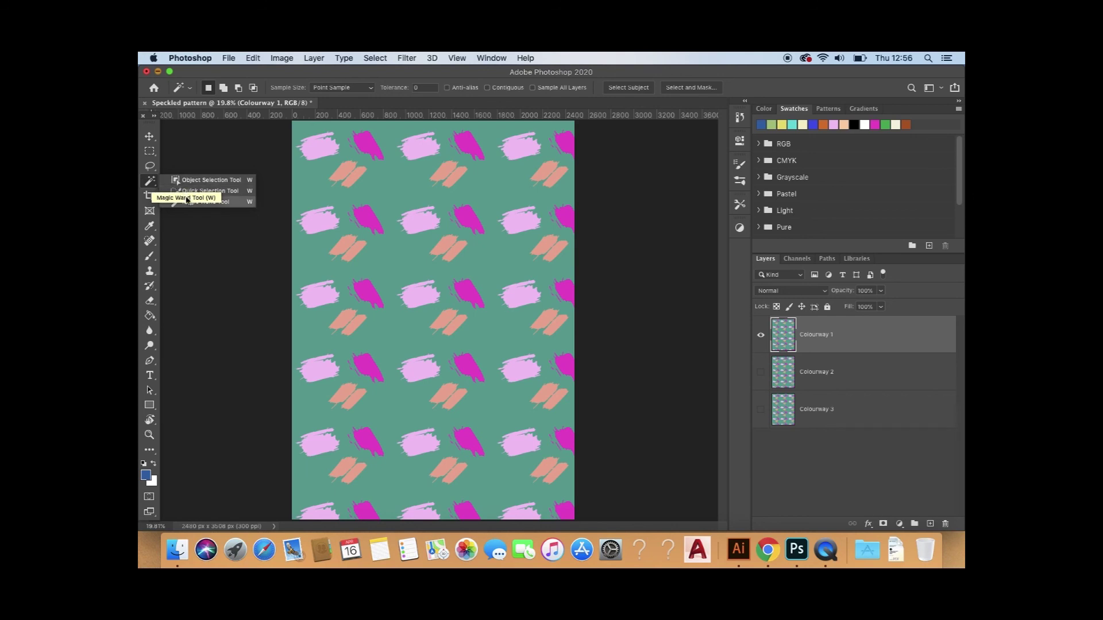
{"action": "left_click", "coordinate": [243, 203]}
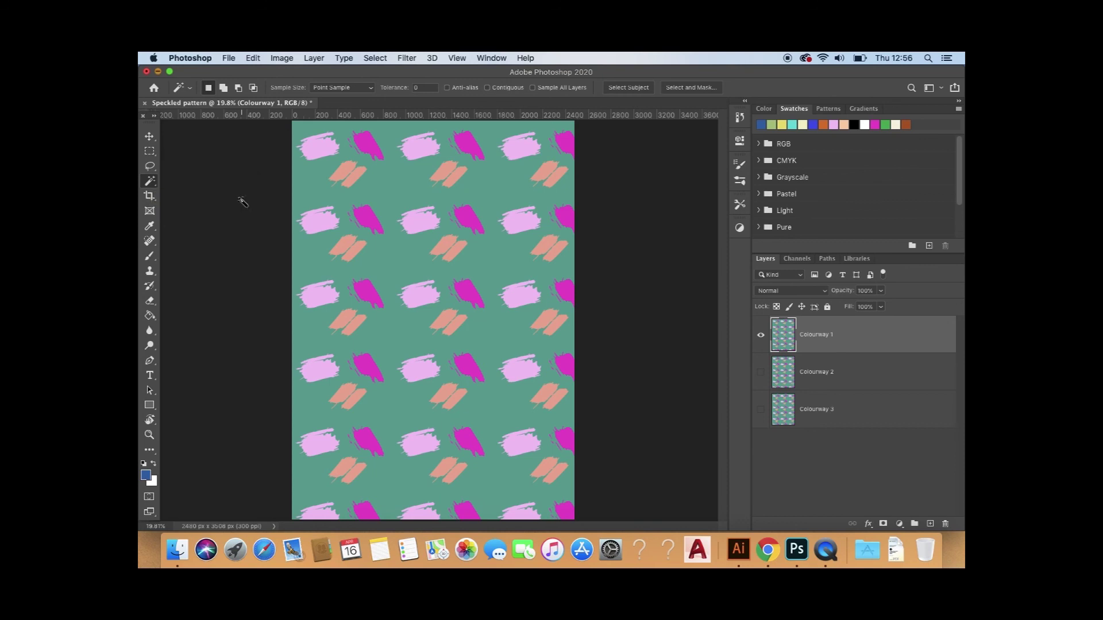
{"action": "left_click", "coordinate": [152, 181]}
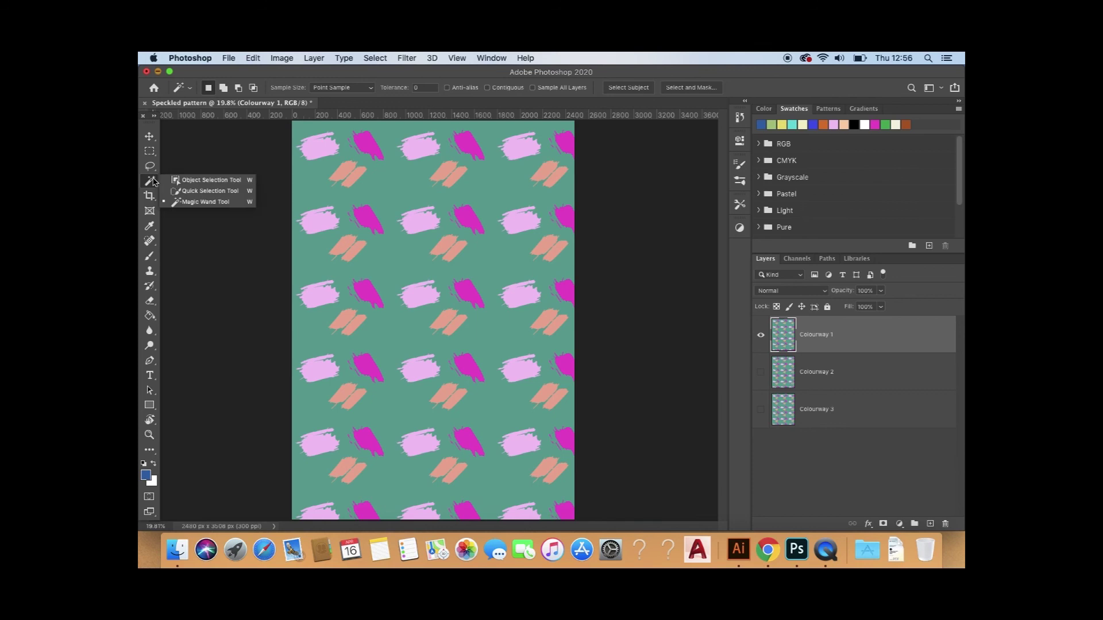
{"action": "left_click", "coordinate": [241, 202]}
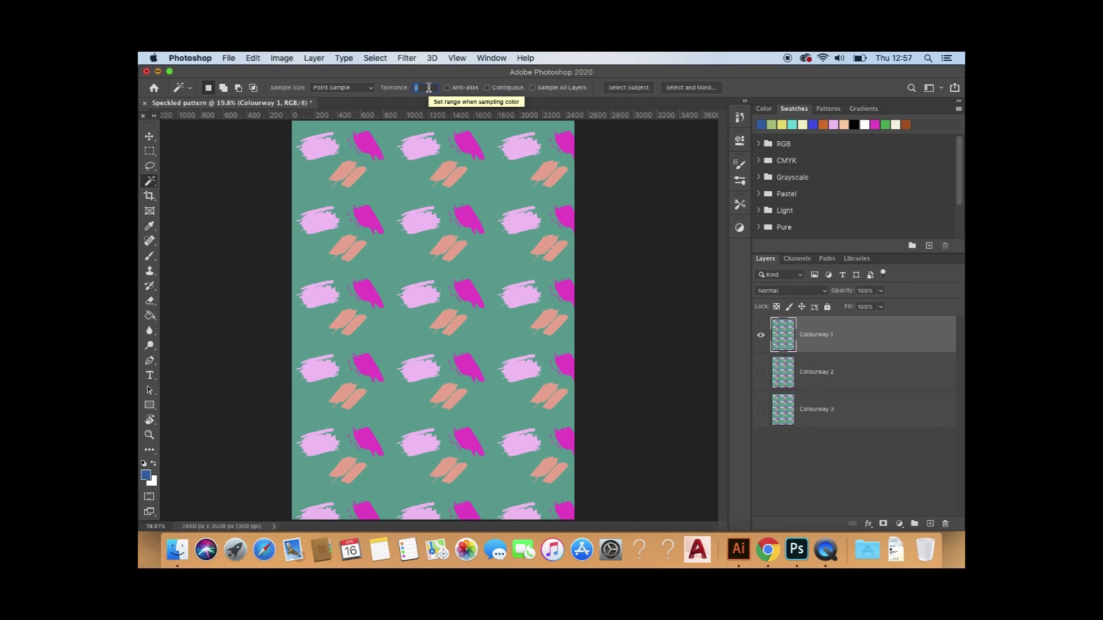
{"action": "key", "text": "BackSpace"}
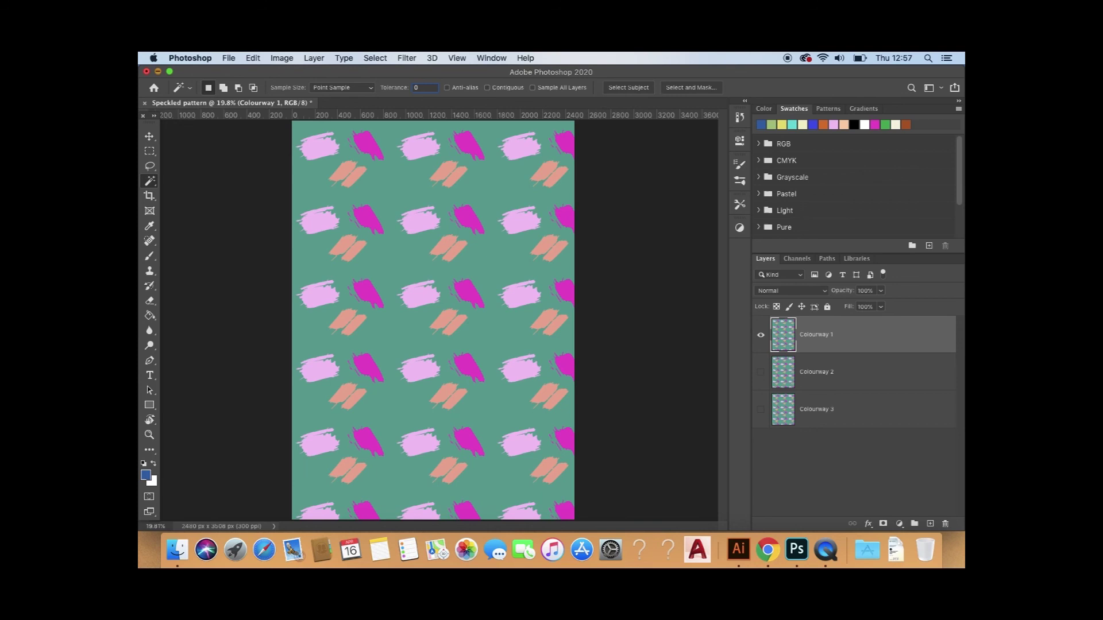
{"action": "left_click", "coordinate": [446, 88]}
{"action": "left_click", "coordinate": [447, 88]}
{"action": "left_click", "coordinate": [447, 88]}
{"action": "left_click", "coordinate": [447, 88]}
{"action": "left_click", "coordinate": [447, 88]}
{"action": "left_click", "coordinate": [447, 88]}
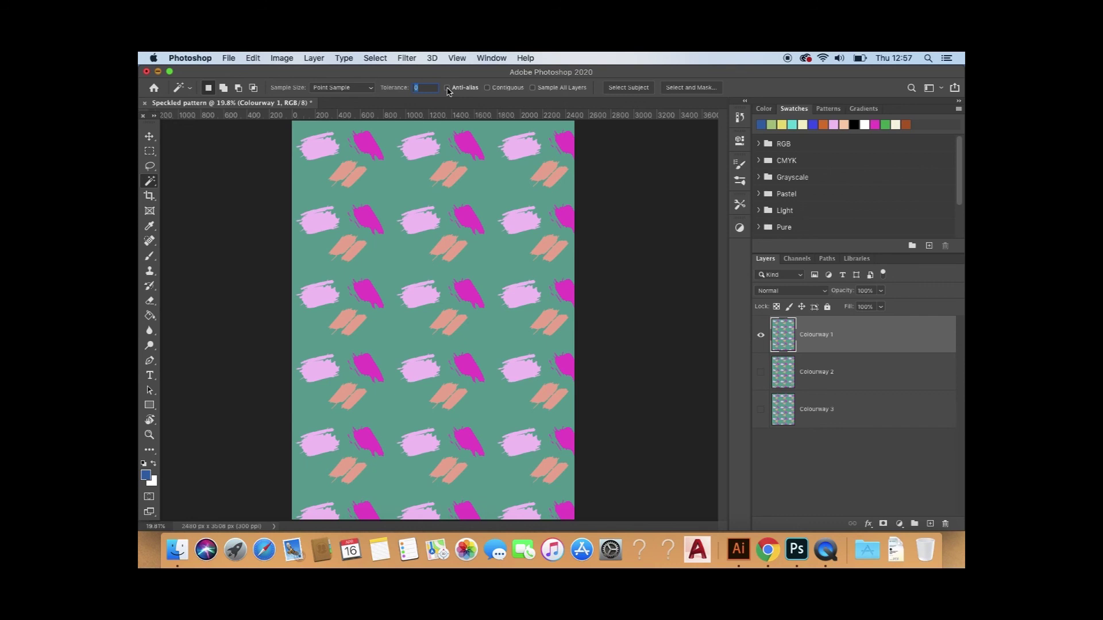
{"action": "left_click", "coordinate": [487, 88]}
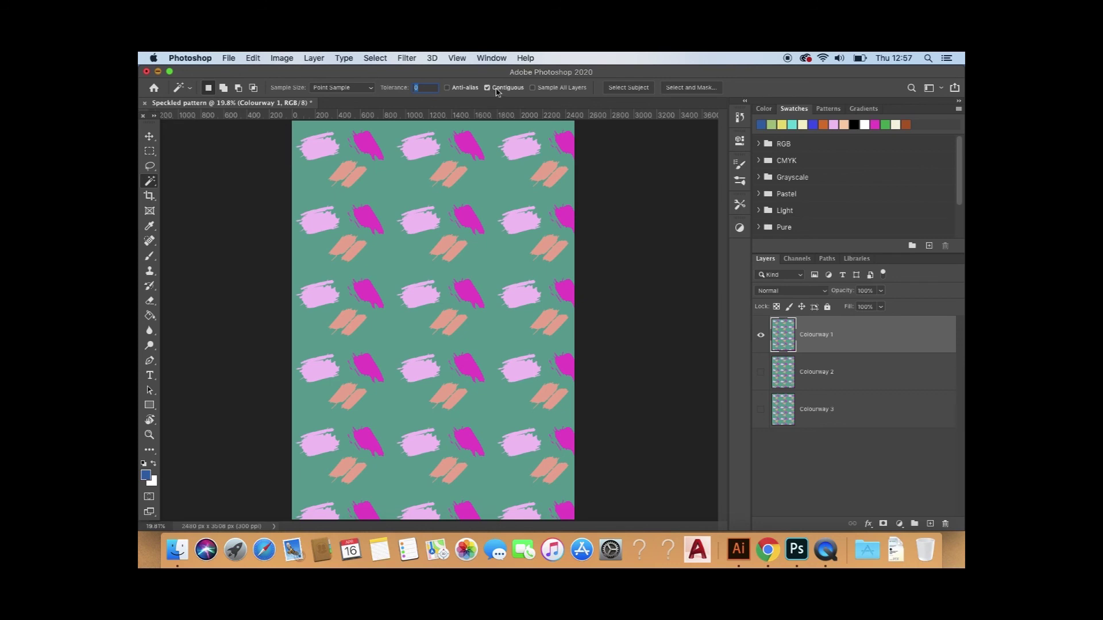
{"action": "left_click", "coordinate": [487, 89]}
Step: Select all the light pink brush strokes on Colourway 1 and expand the selection by 2 pixels
{"action": "left_click", "coordinate": [317, 150]}
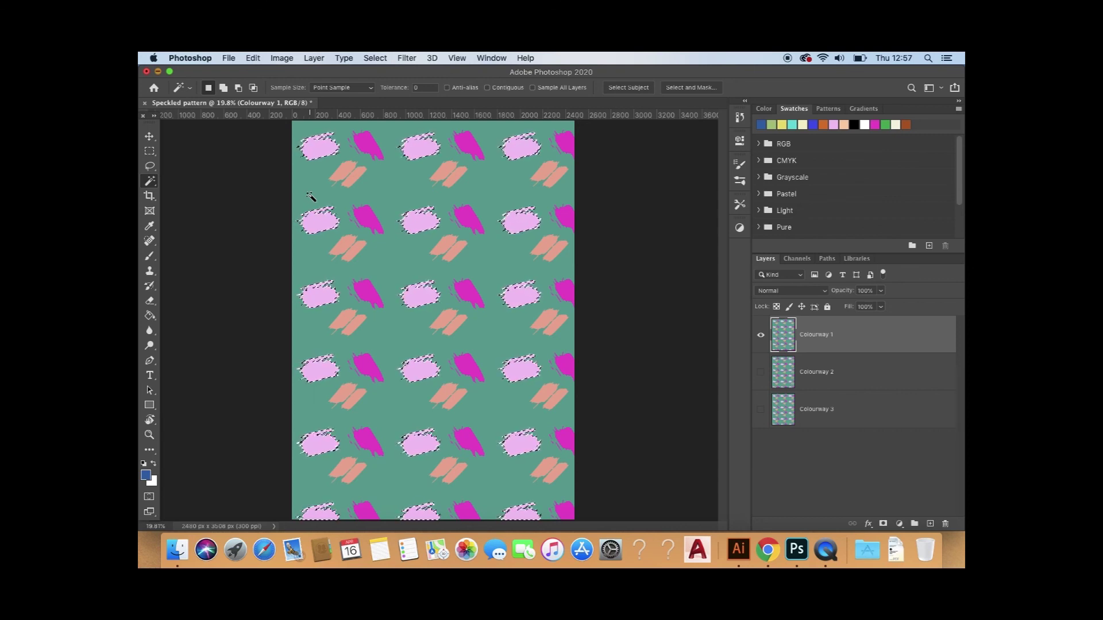
{"action": "left_click", "coordinate": [384, 59]}
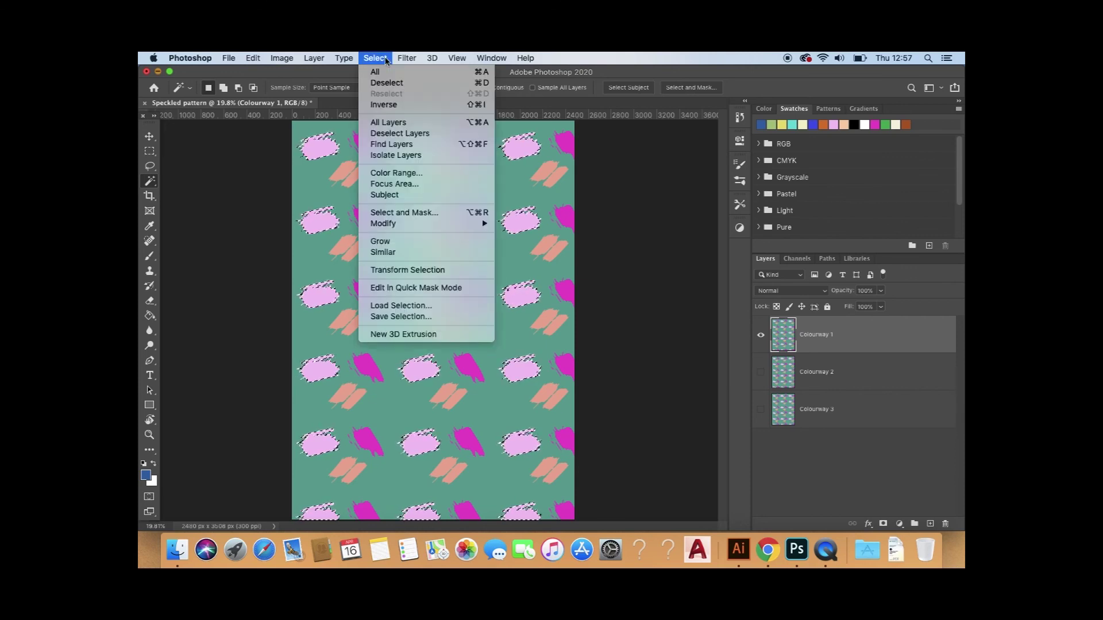
{"action": "mouse_move", "coordinate": [401, 226]}
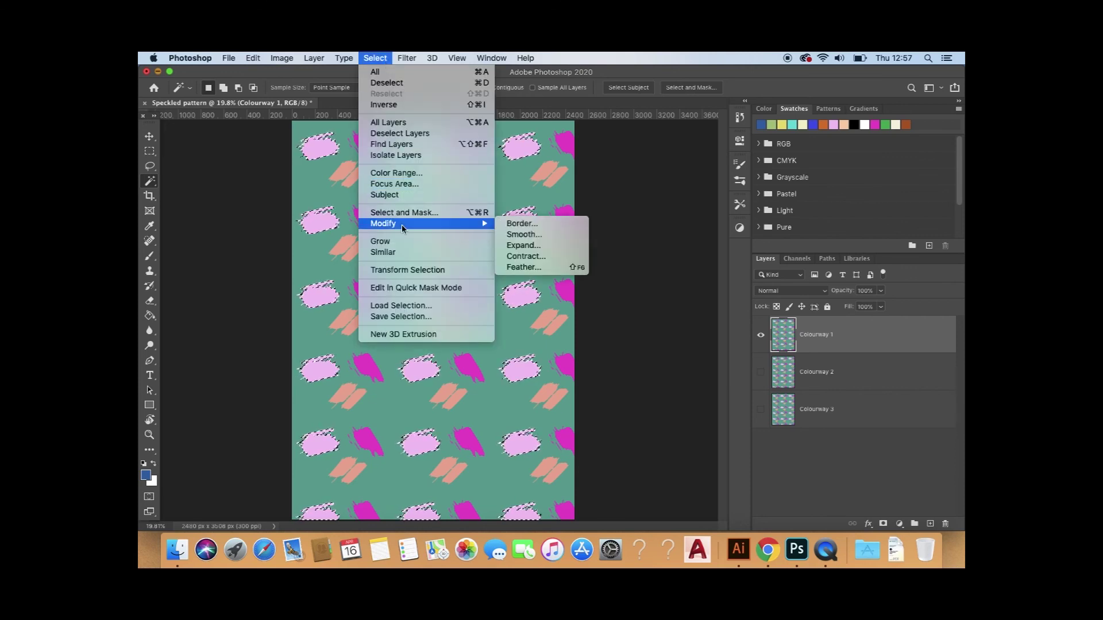
{"action": "left_click", "coordinate": [562, 246]}
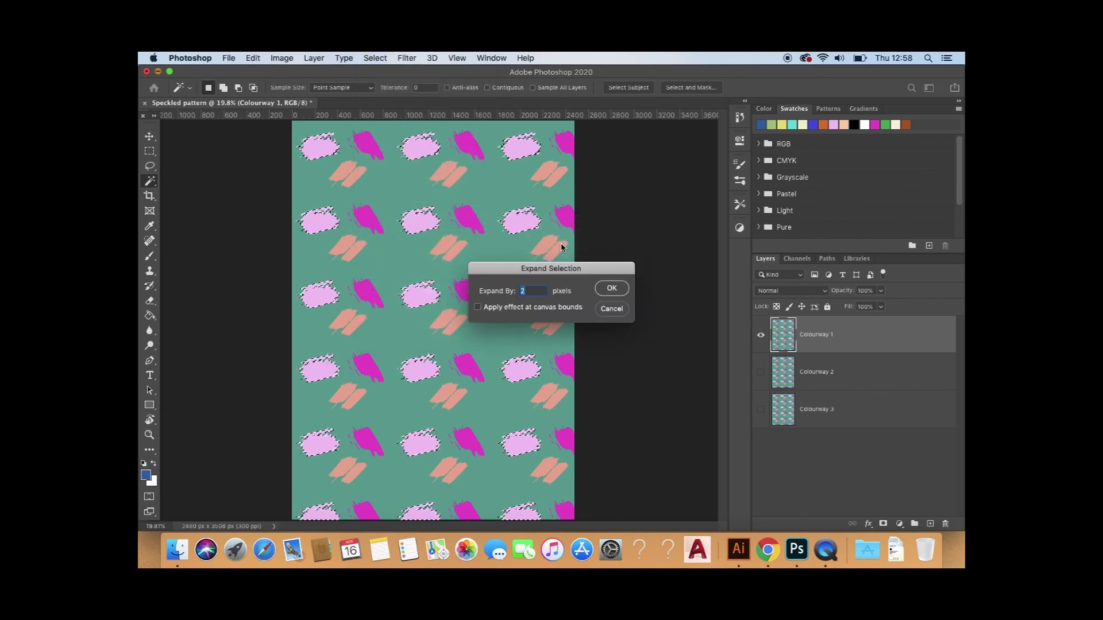
{"action": "left_click", "coordinate": [539, 291]}
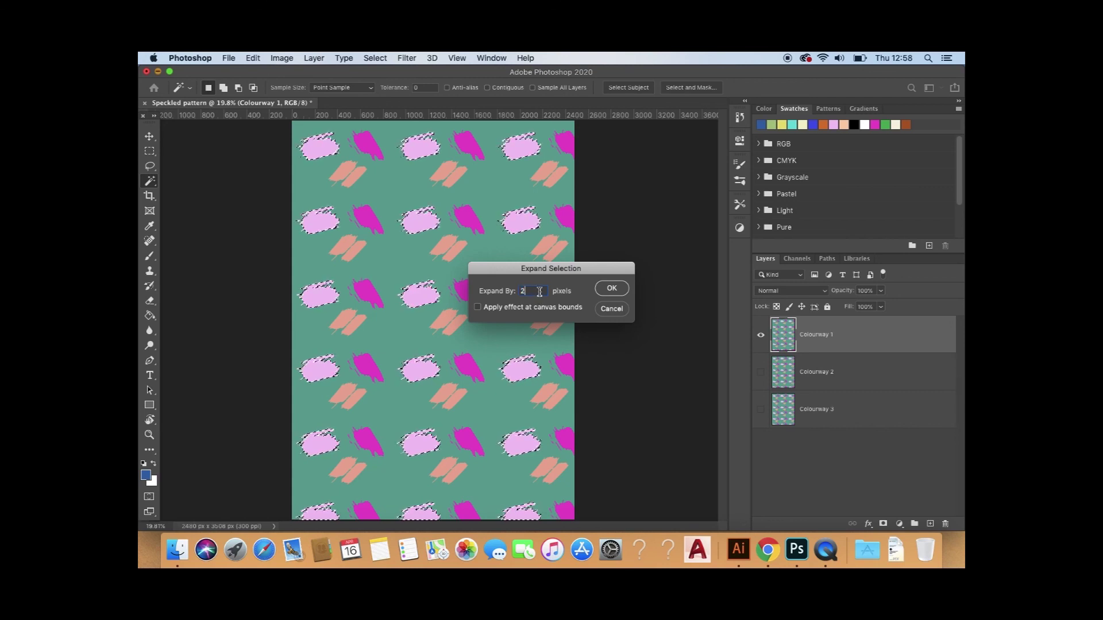
{"action": "left_click", "coordinate": [607, 291]}
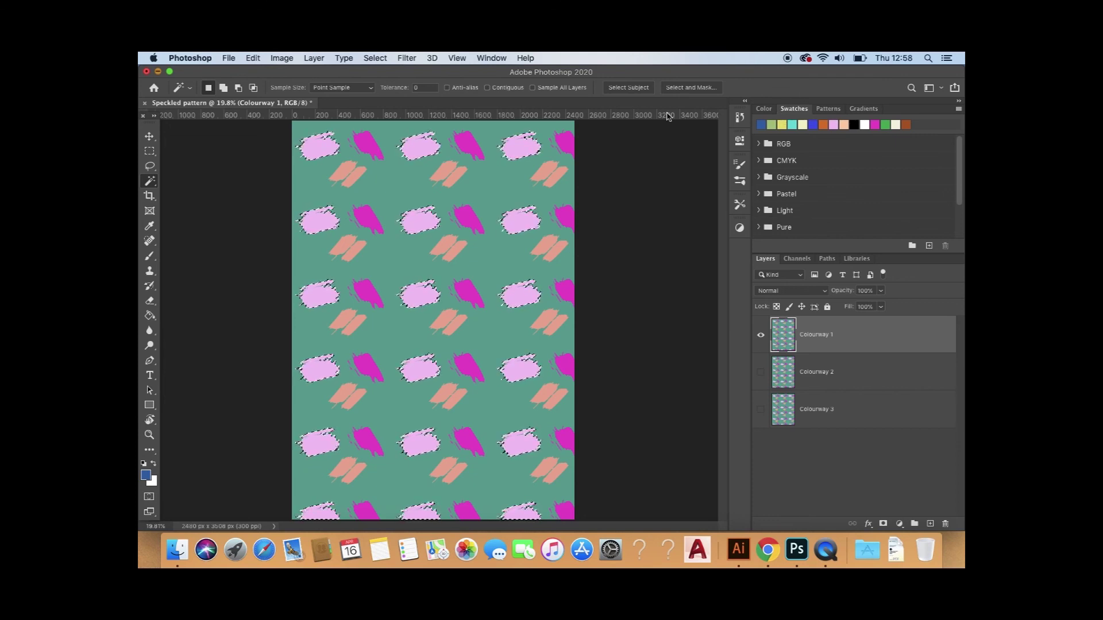
Step: Fill the selected strokes on Colourway 1 with the light green swatch and clear the selection
{"action": "left_click", "coordinate": [491, 58]}
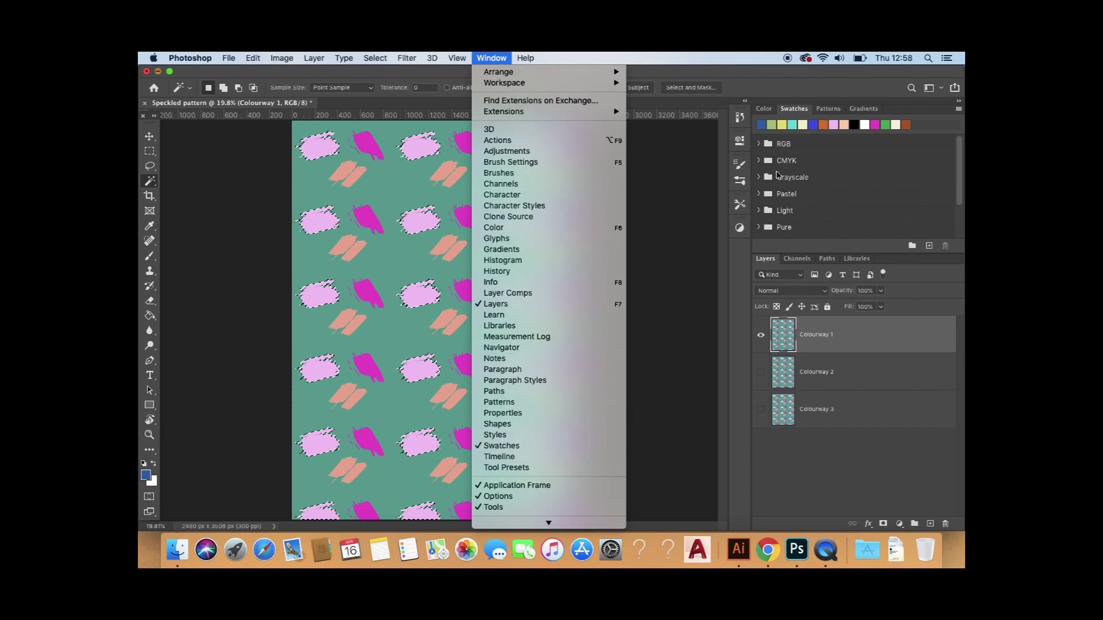
{"action": "left_click", "coordinate": [927, 133]}
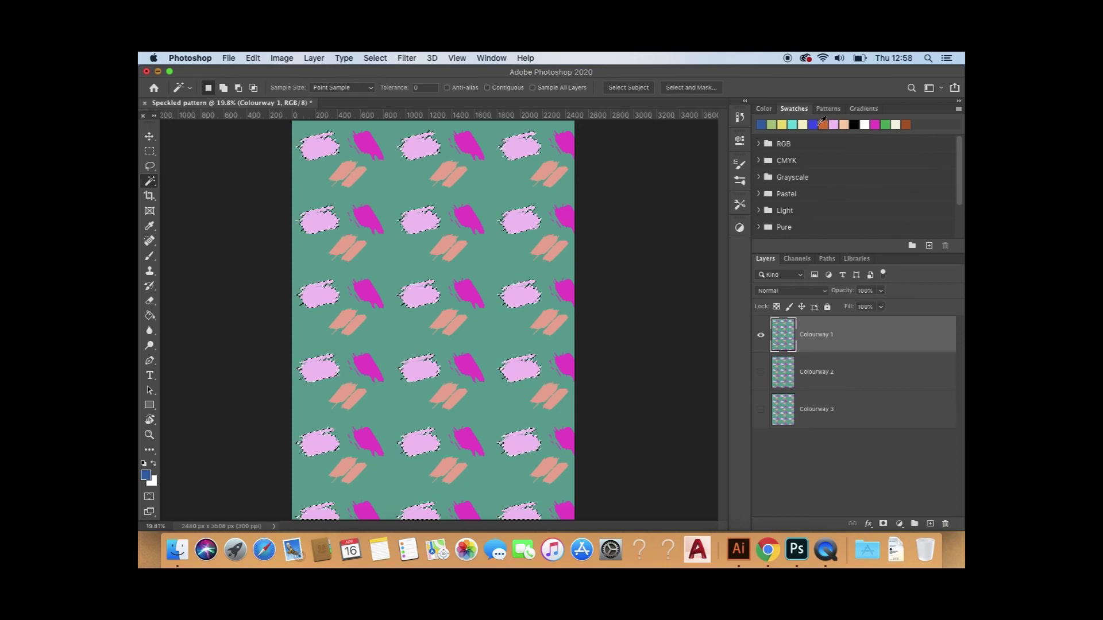
{"action": "left_click", "coordinate": [771, 125]}
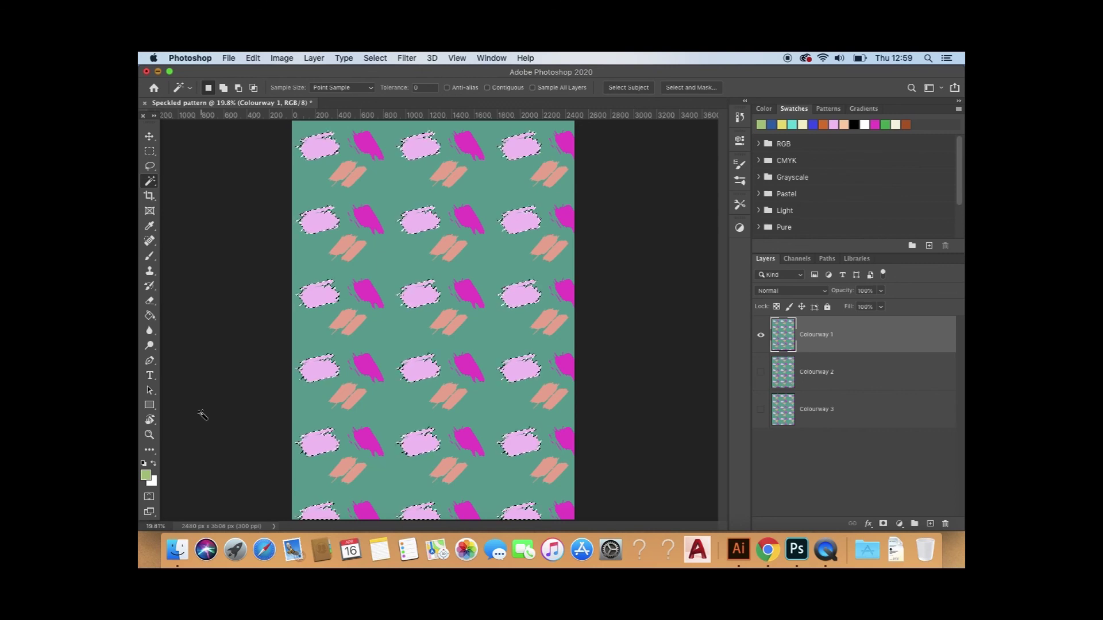
{"action": "key", "text": "alt"}
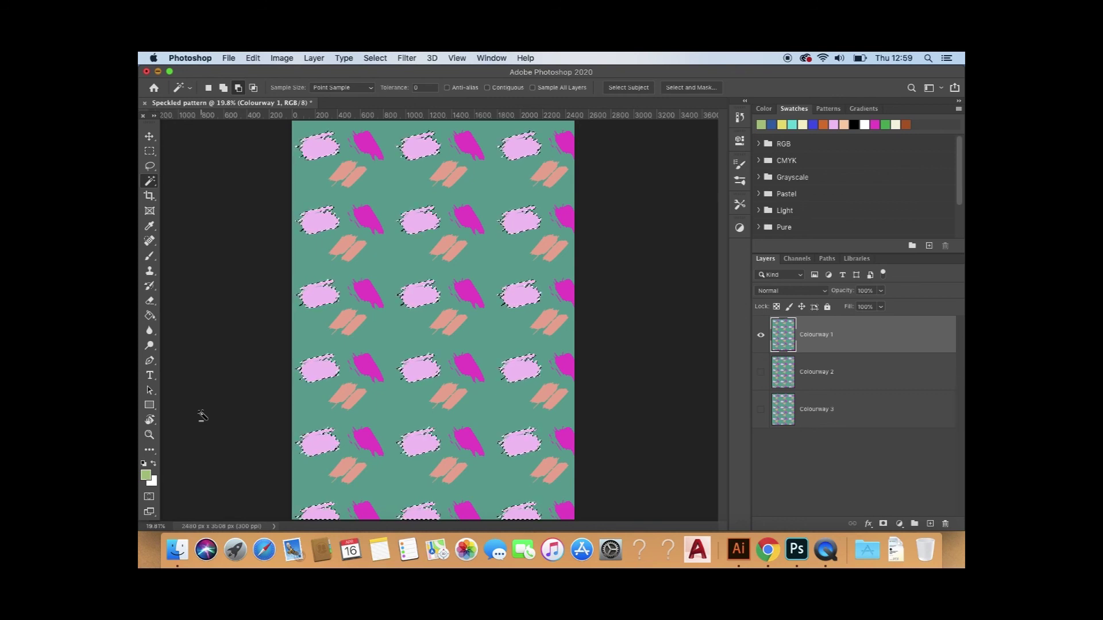
{"action": "key", "text": "alt+BackSpace"}
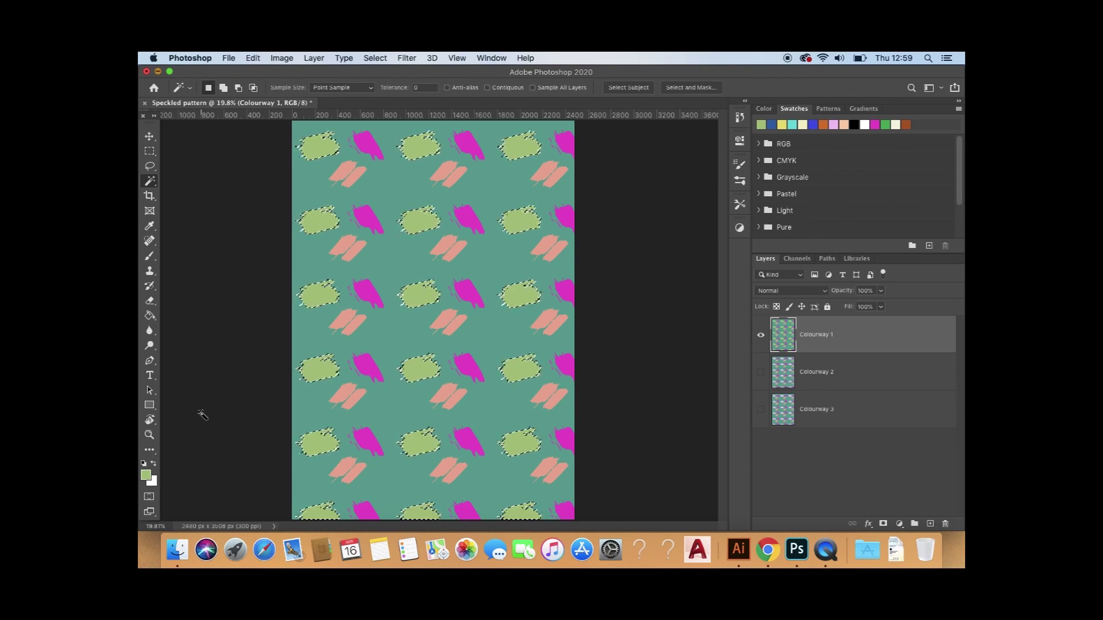
{"action": "key", "text": "super+d"}
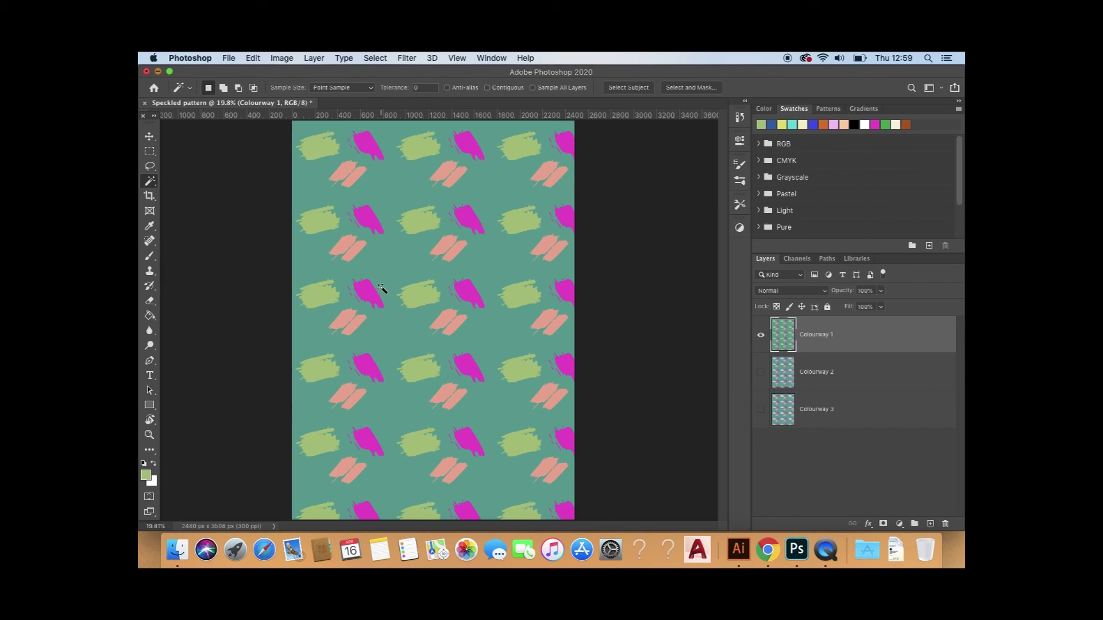
Step: Recolour the teal background of Colourway 1 with the blue swatch and clear the selection
{"action": "left_click", "coordinate": [400, 255]}
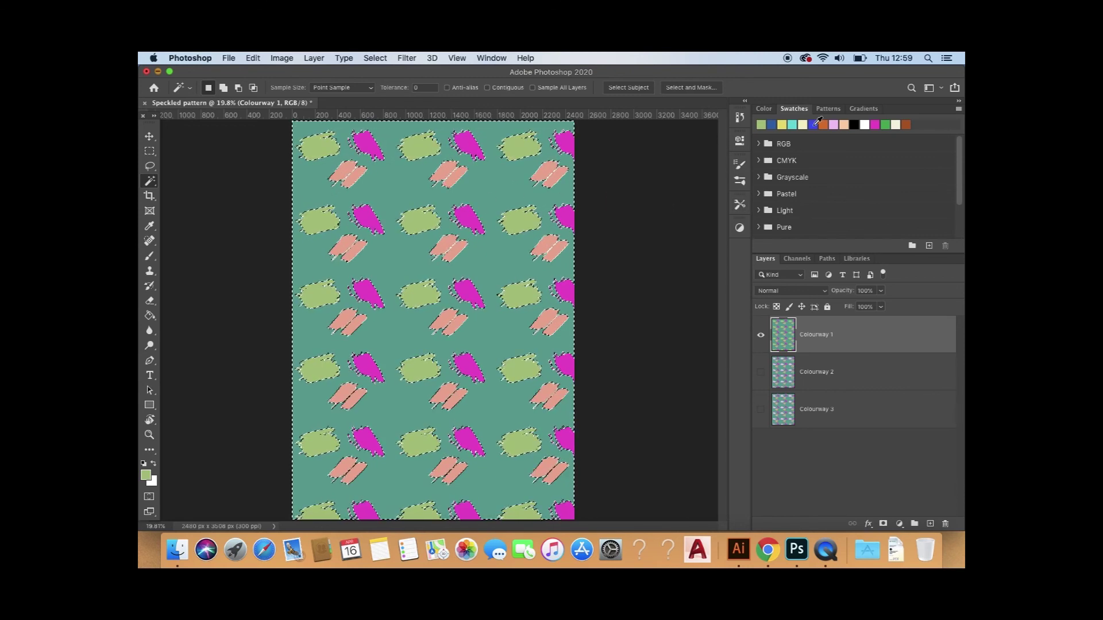
{"action": "left_click", "coordinate": [773, 123]}
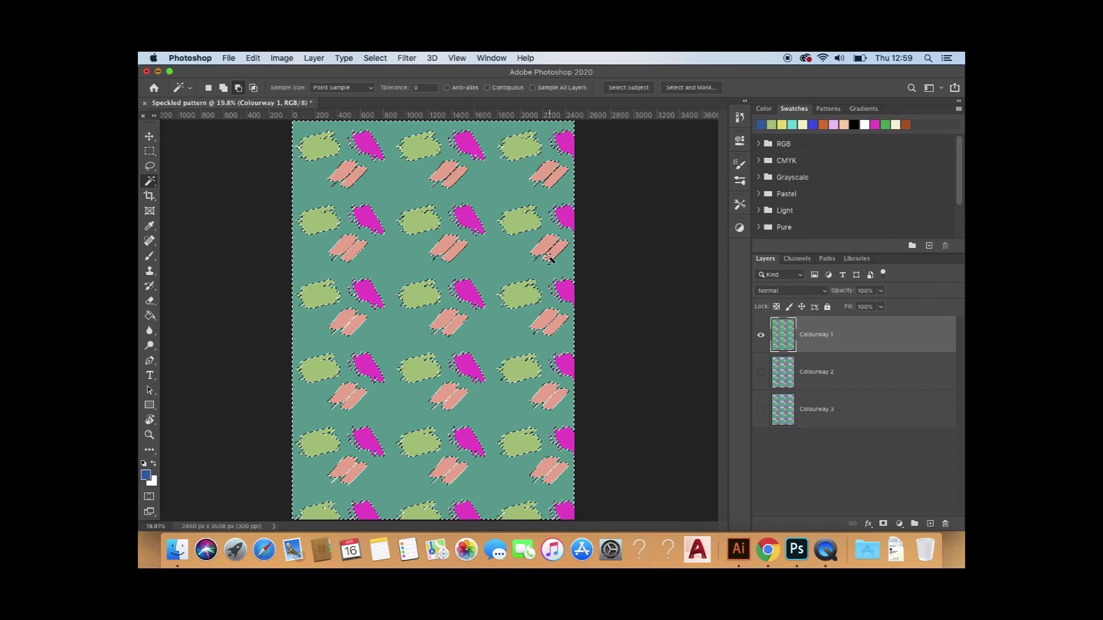
{"action": "key", "text": "alt+BackSpace"}
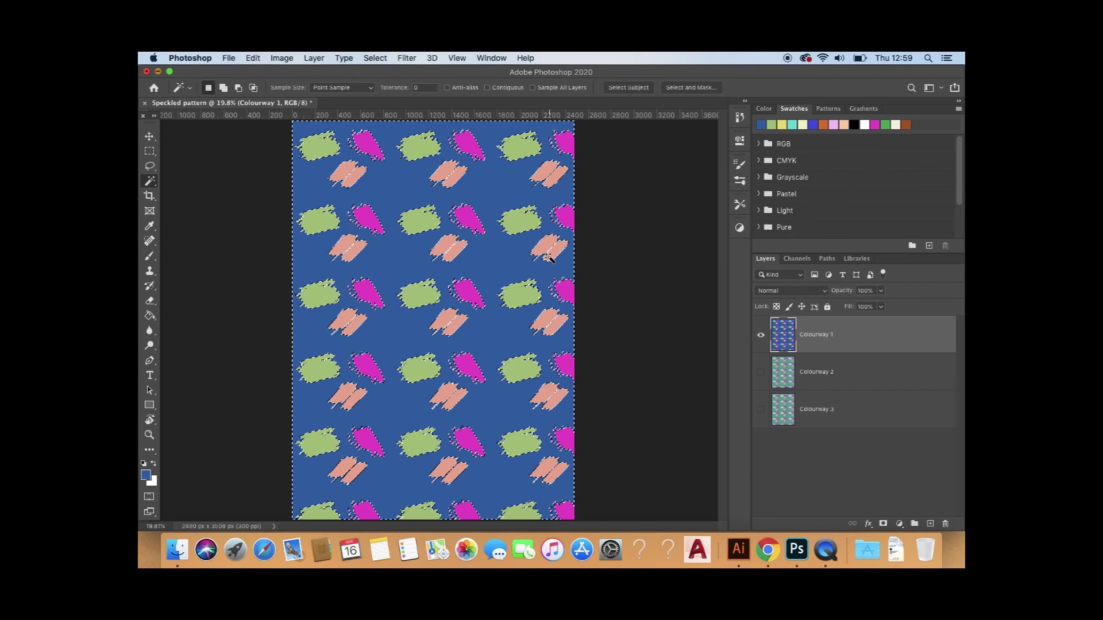
{"action": "key", "text": "super+d"}
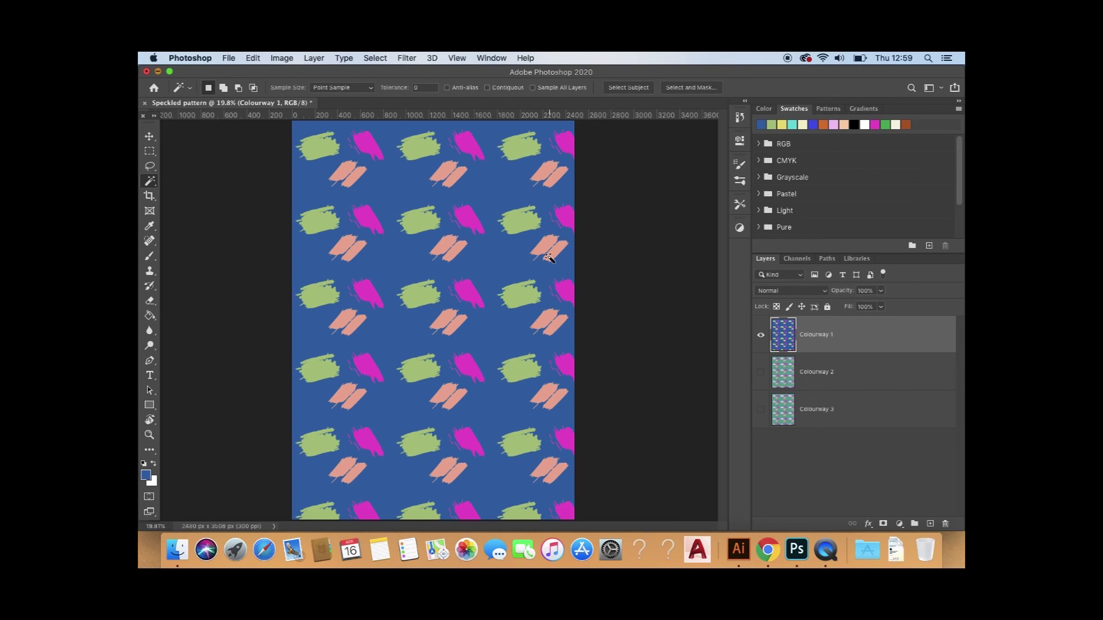
Step: Make Colourway 2 the active, visible layer and hide Colourway 1
{"action": "left_click", "coordinate": [816, 378]}
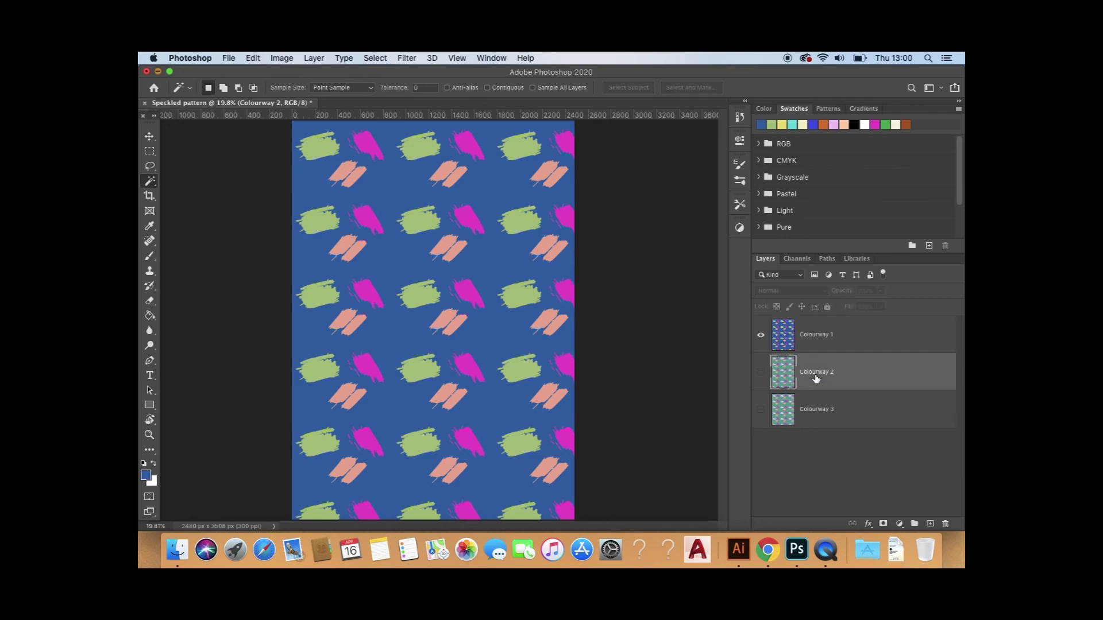
{"action": "left_click", "coordinate": [761, 337]}
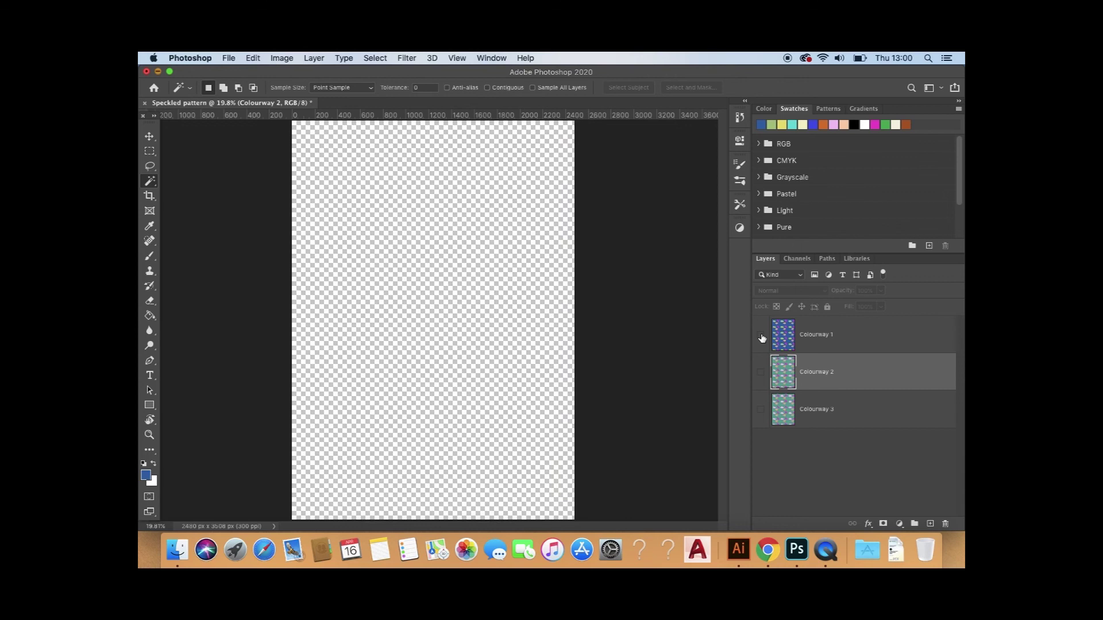
{"action": "left_click", "coordinate": [762, 374]}
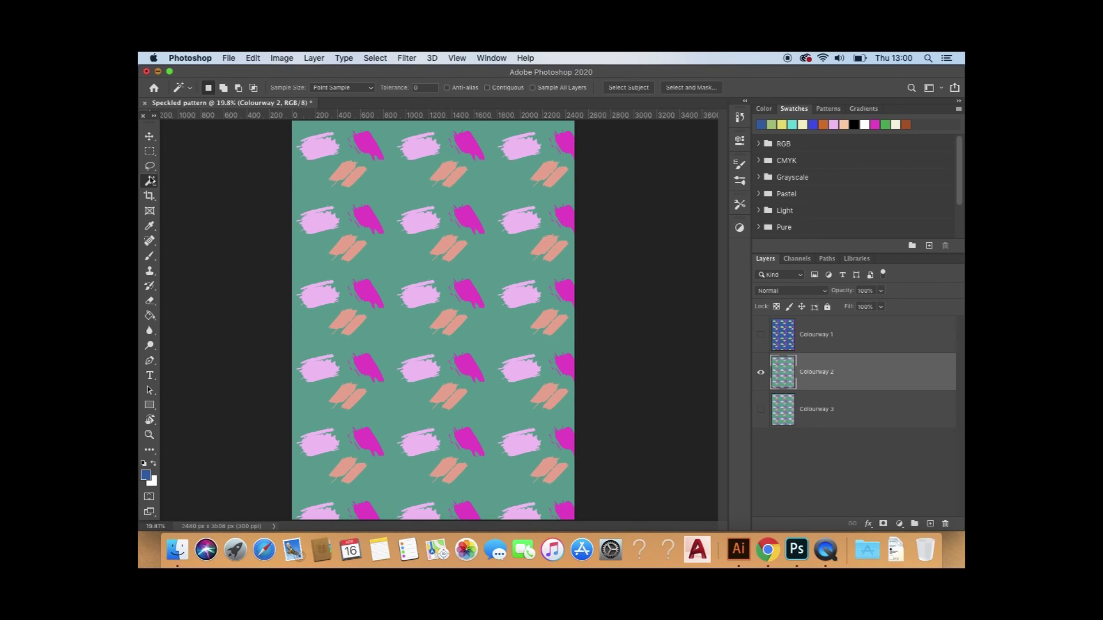
Step: Recolour the teal background of Colourway 2 with the yellow swatch and clear the selection
{"action": "left_click", "coordinate": [395, 184]}
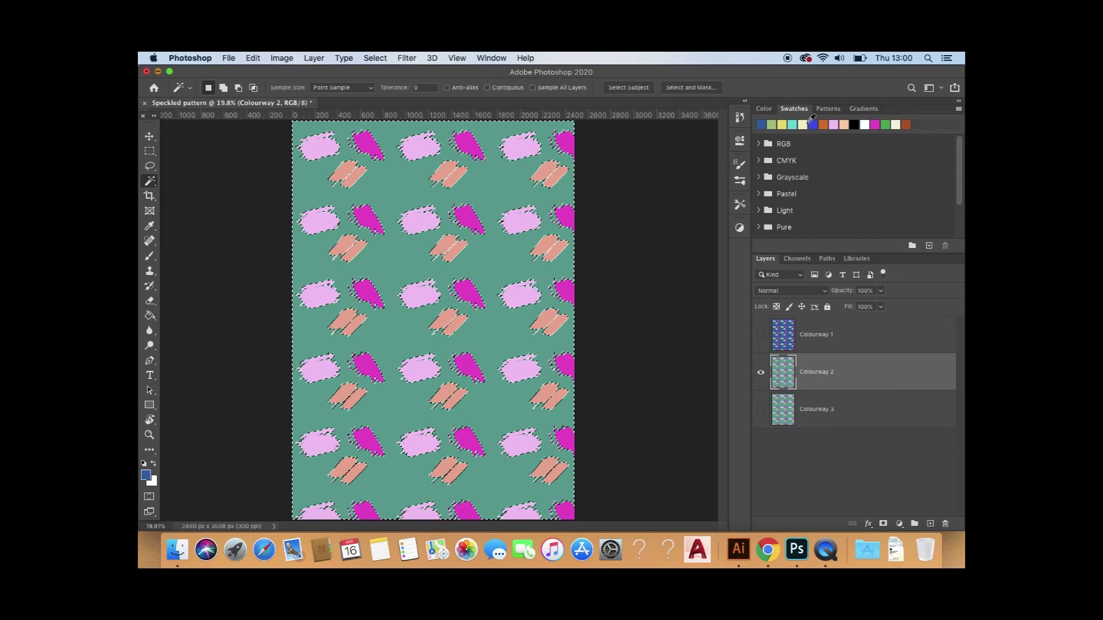
{"action": "left_click", "coordinate": [782, 123]}
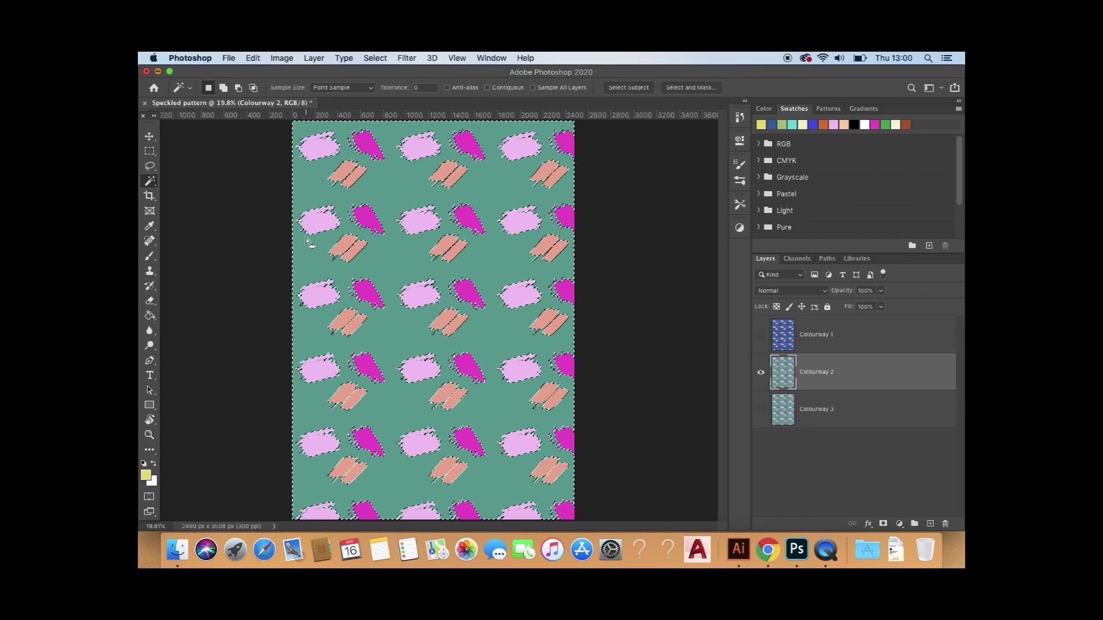
{"action": "key", "text": "alt+BackSpace"}
{"action": "key", "text": "super+d"}
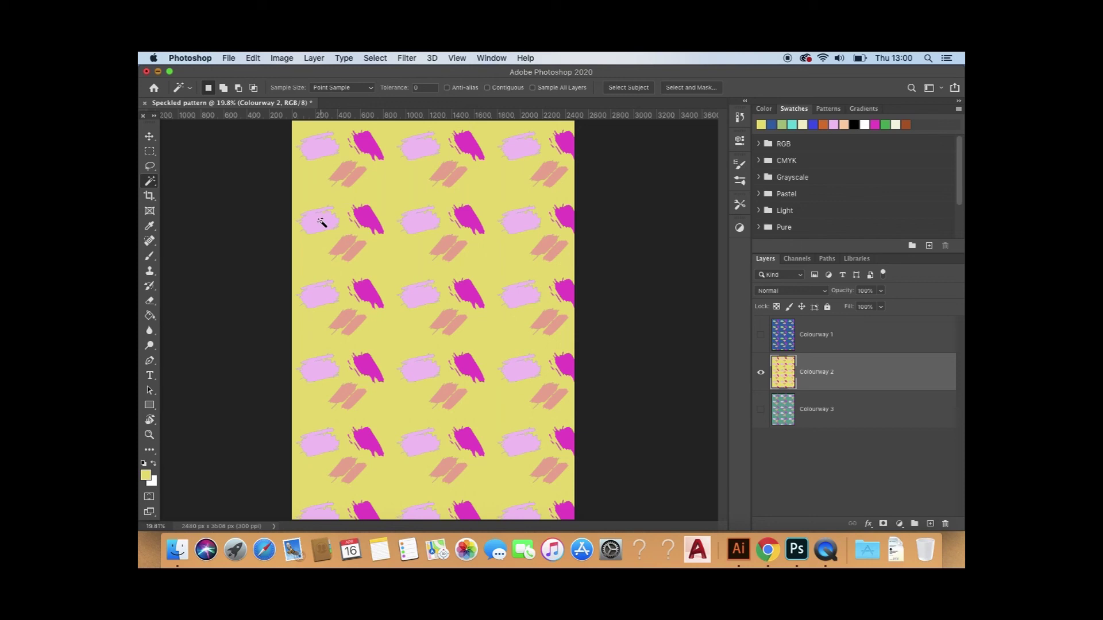
Step: Select the light pink strokes on Colourway 2, set green as the foreground colour, and expand the selection by 2 pixels
{"action": "left_click", "coordinate": [320, 222]}
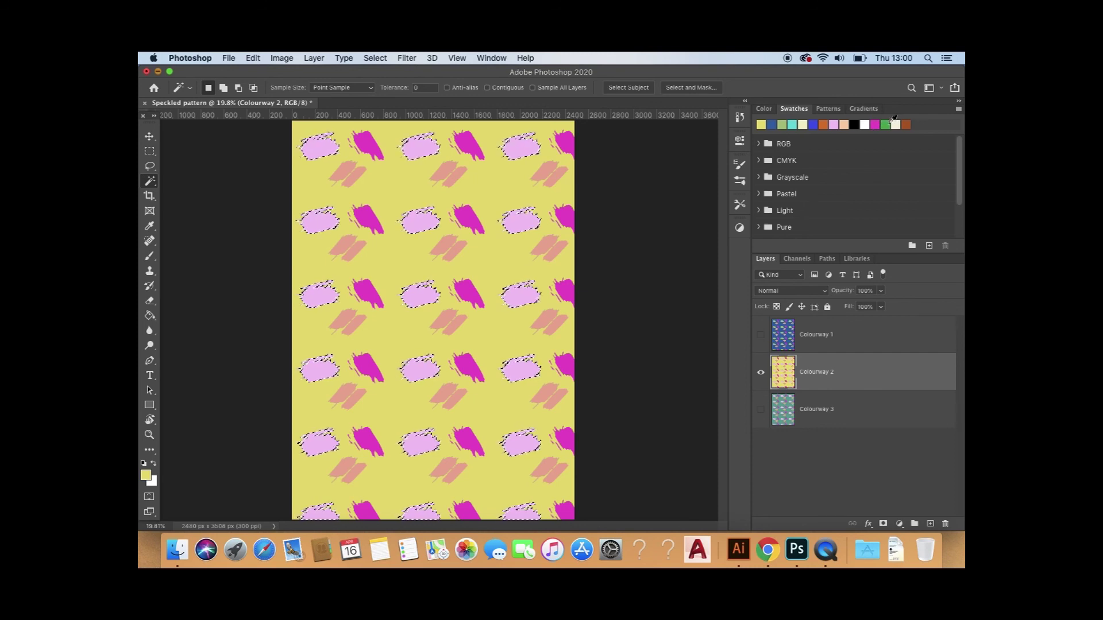
{"action": "left_click", "coordinate": [886, 123]}
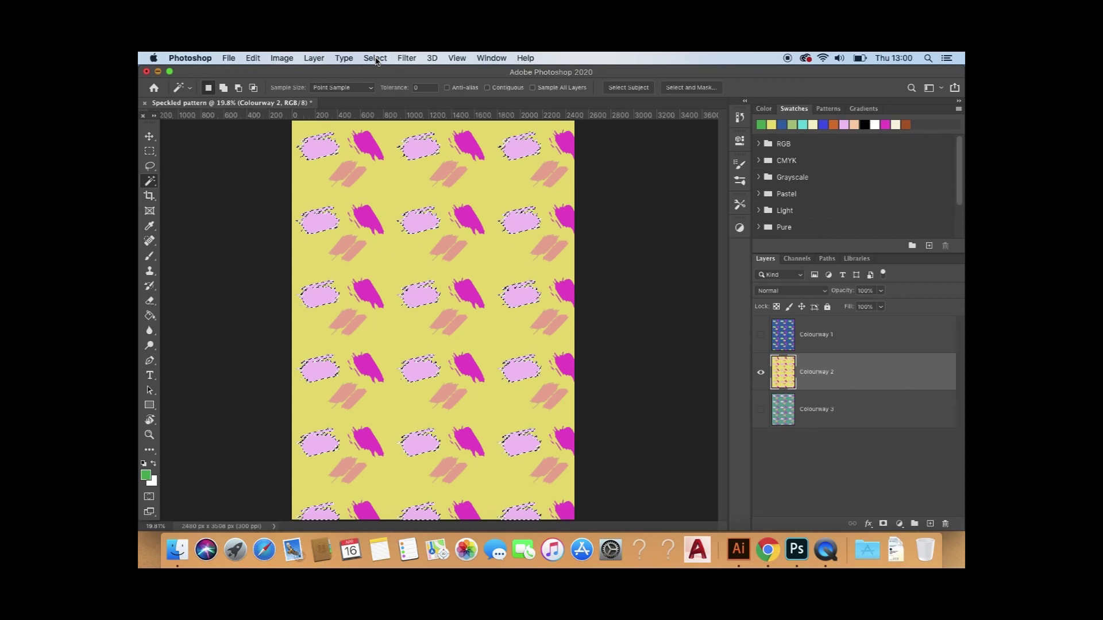
{"action": "left_click", "coordinate": [375, 58]}
{"action": "mouse_move", "coordinate": [406, 58]}
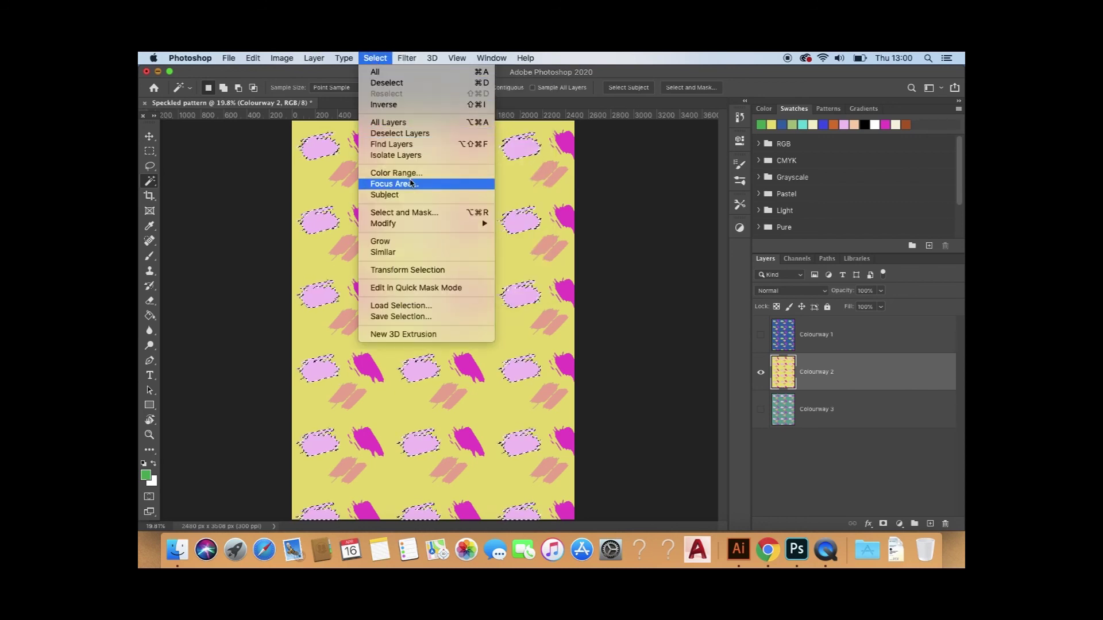
{"action": "mouse_move", "coordinate": [412, 223]}
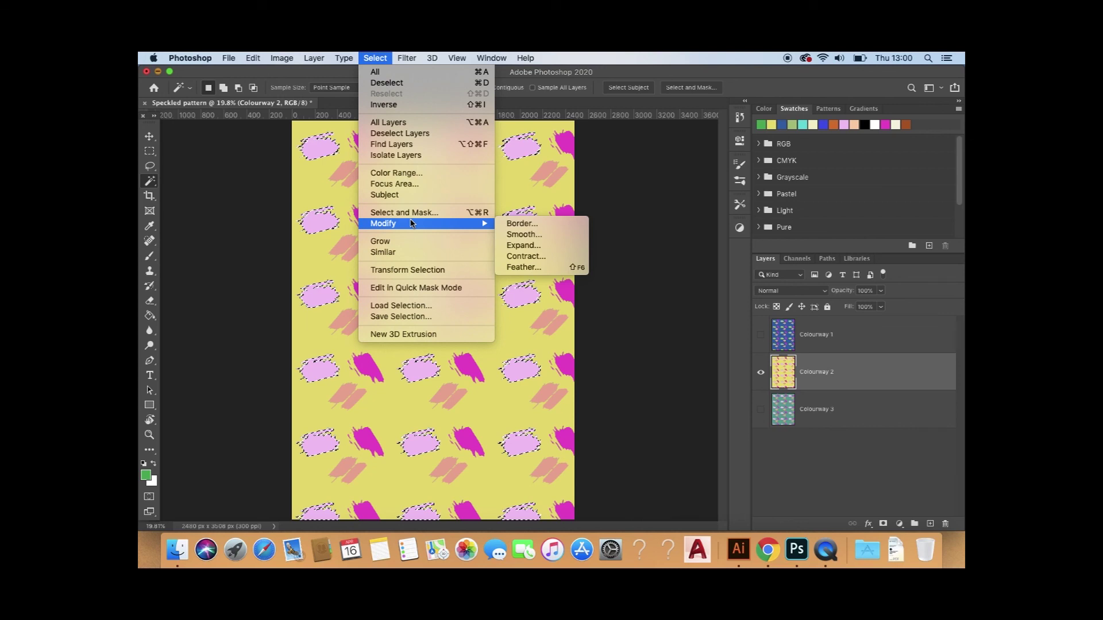
{"action": "left_click", "coordinate": [523, 246]}
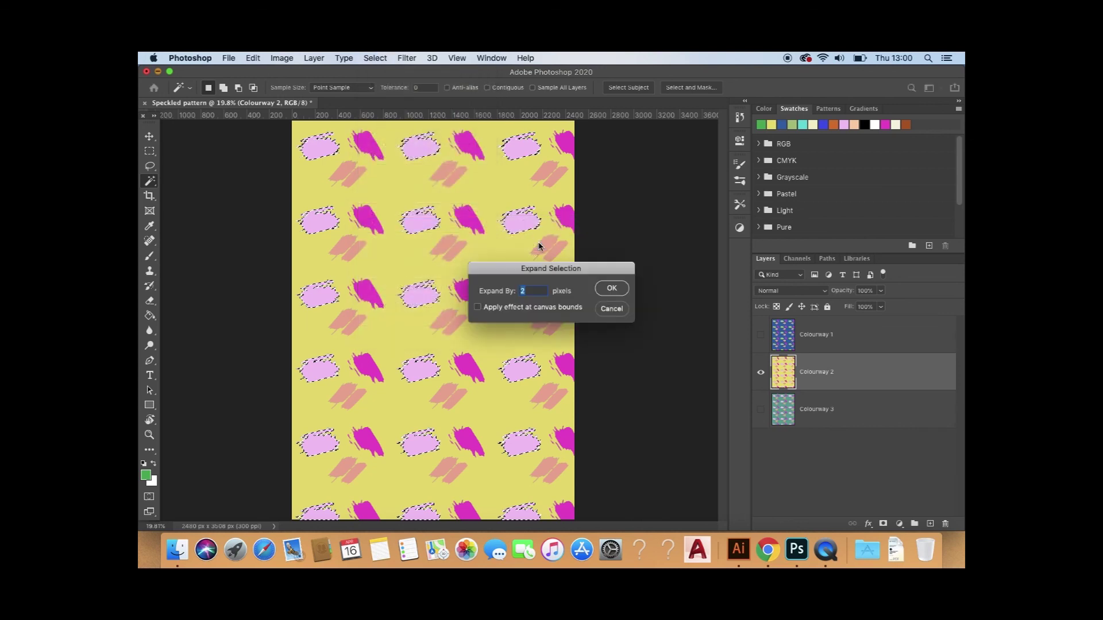
{"action": "key", "text": "Return"}
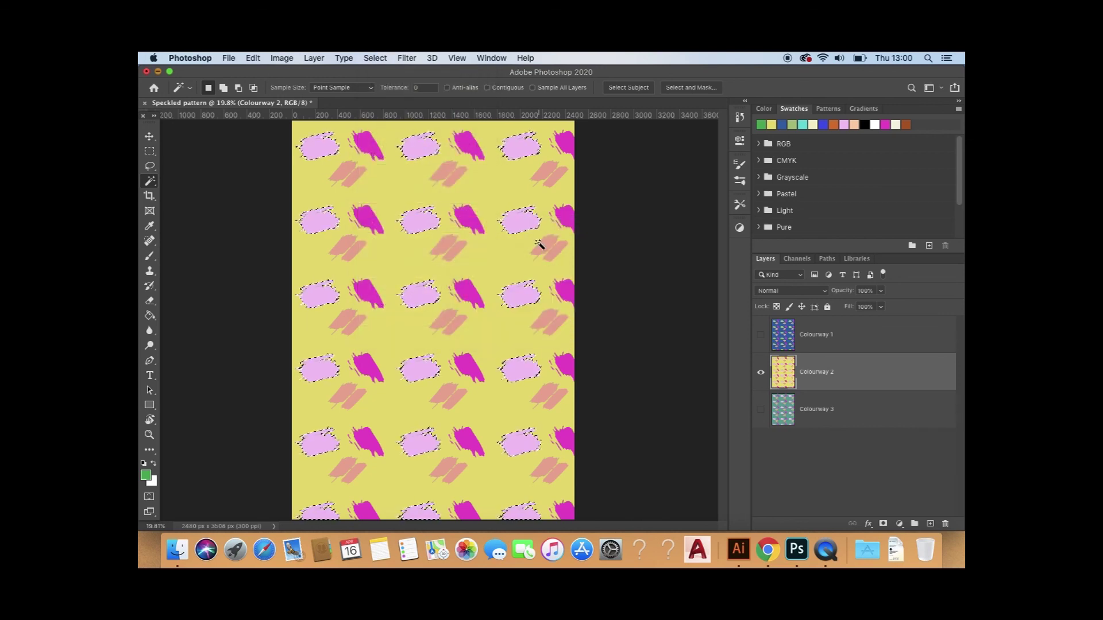
Step: Fill the selected light pink strokes on Colourway 2 with green and clear the selection
{"action": "key", "text": "alt+BackSpace"}
{"action": "key", "text": "super+d"}
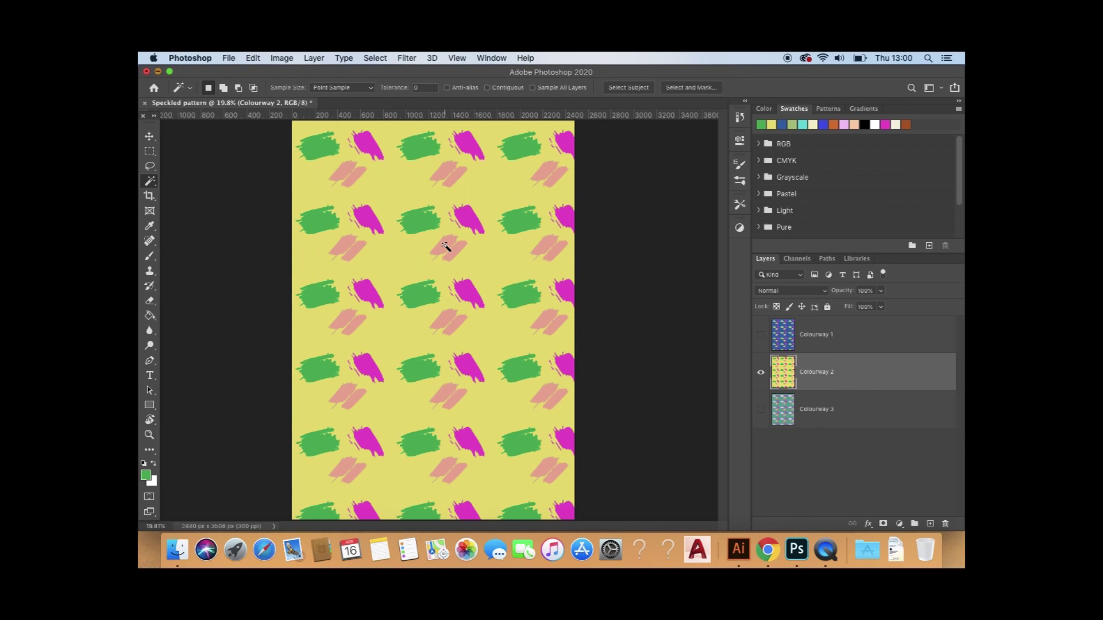
Step: Recolour the magenta strokes on Colourway 2 with the bright blue swatch, expanding their selection before filling and clearing it when done
{"action": "left_click", "coordinate": [467, 216]}
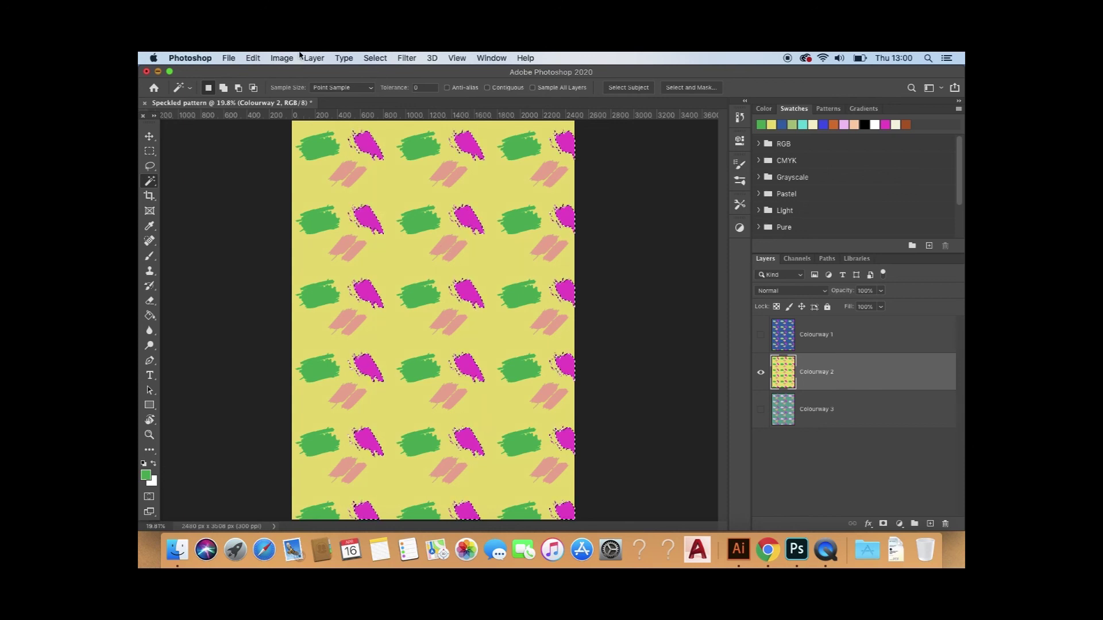
{"action": "left_click", "coordinate": [375, 58]}
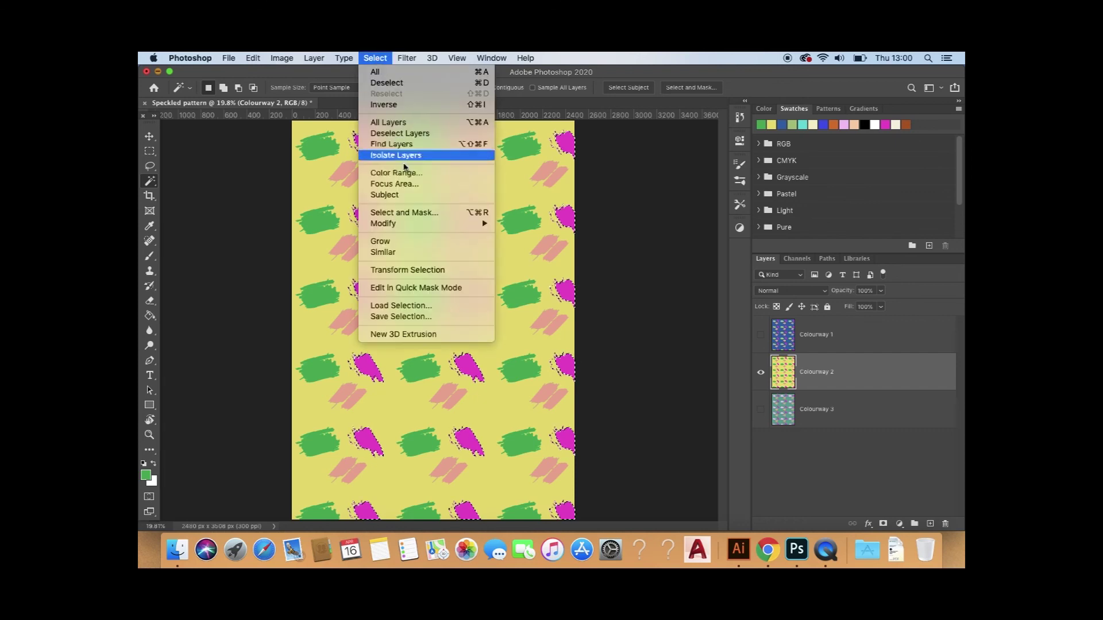
{"action": "mouse_move", "coordinate": [449, 227]}
{"action": "left_click", "coordinate": [519, 246]}
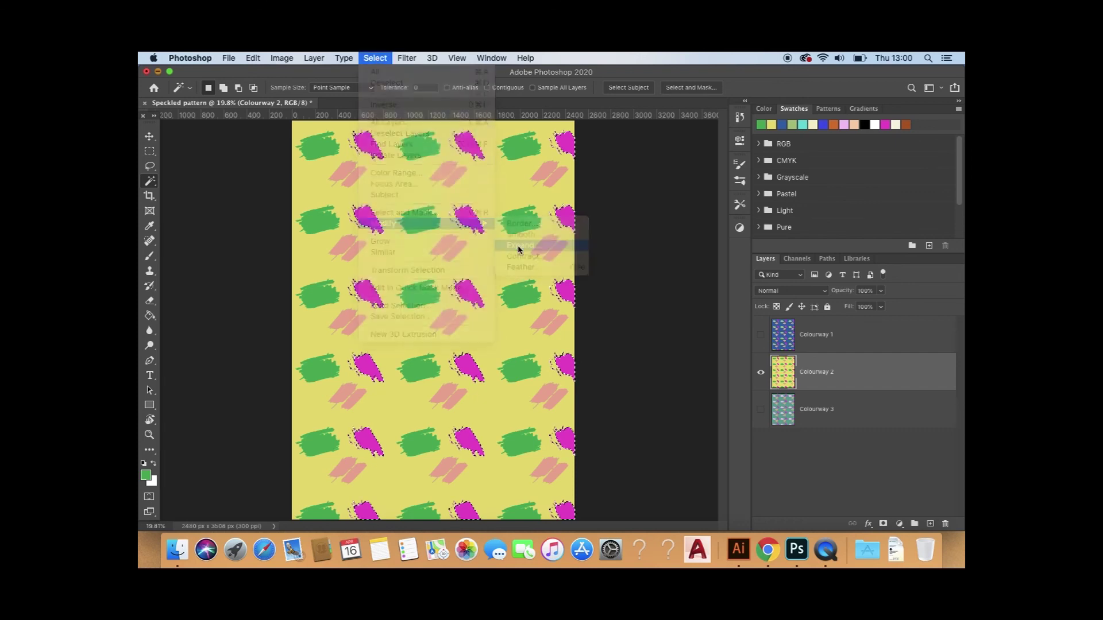
{"action": "key", "text": "Return"}
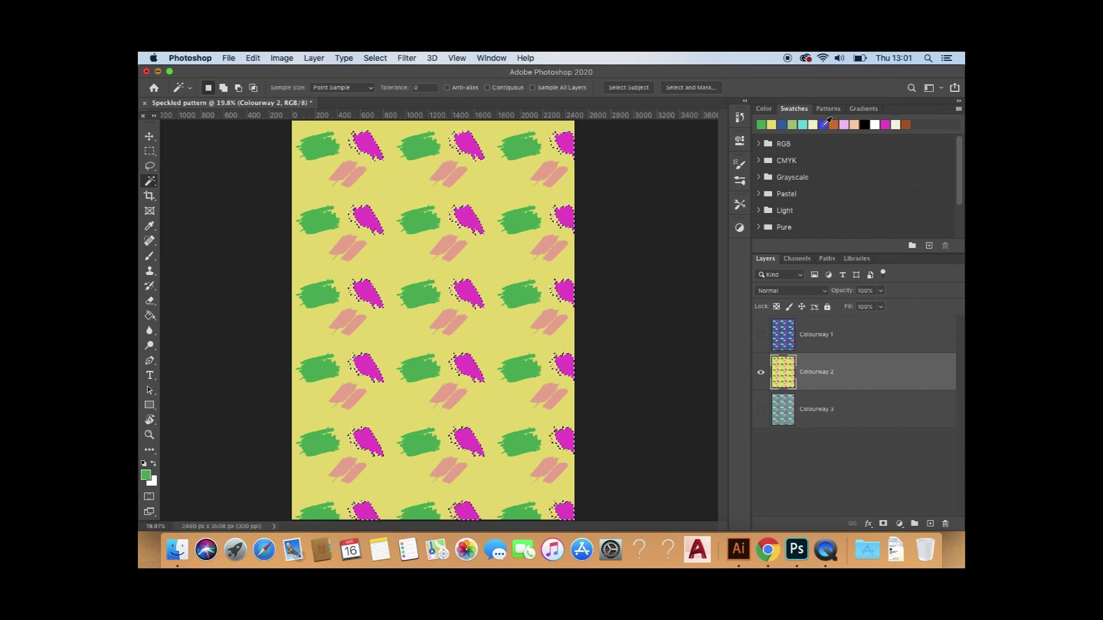
{"action": "left_click", "coordinate": [825, 123]}
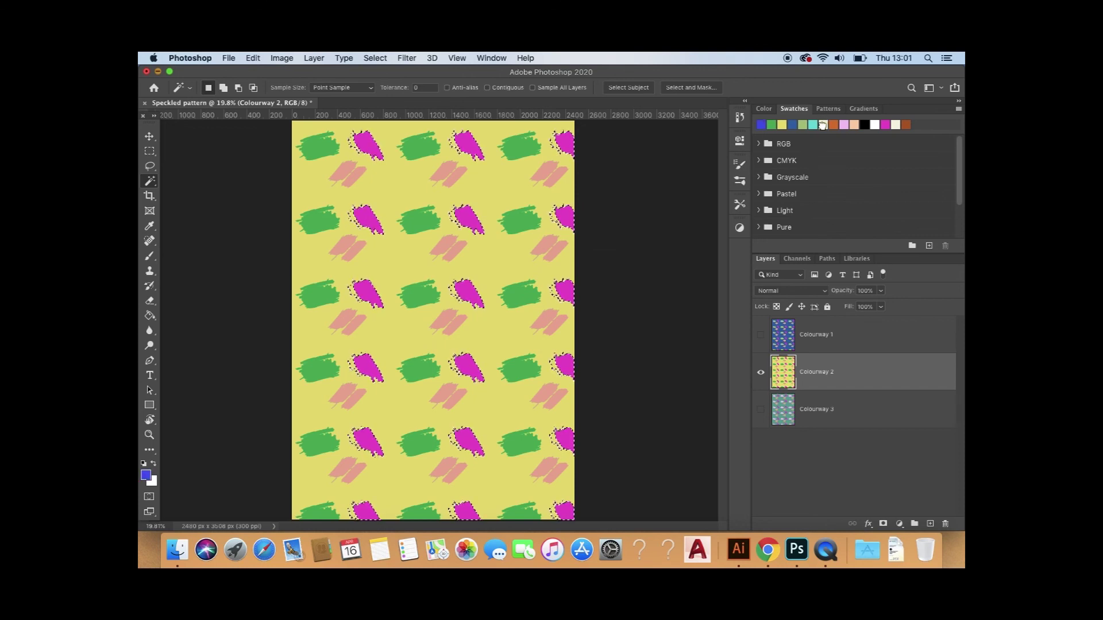
{"action": "key", "text": "alt+BackSpace"}
{"action": "key", "text": "super+d"}
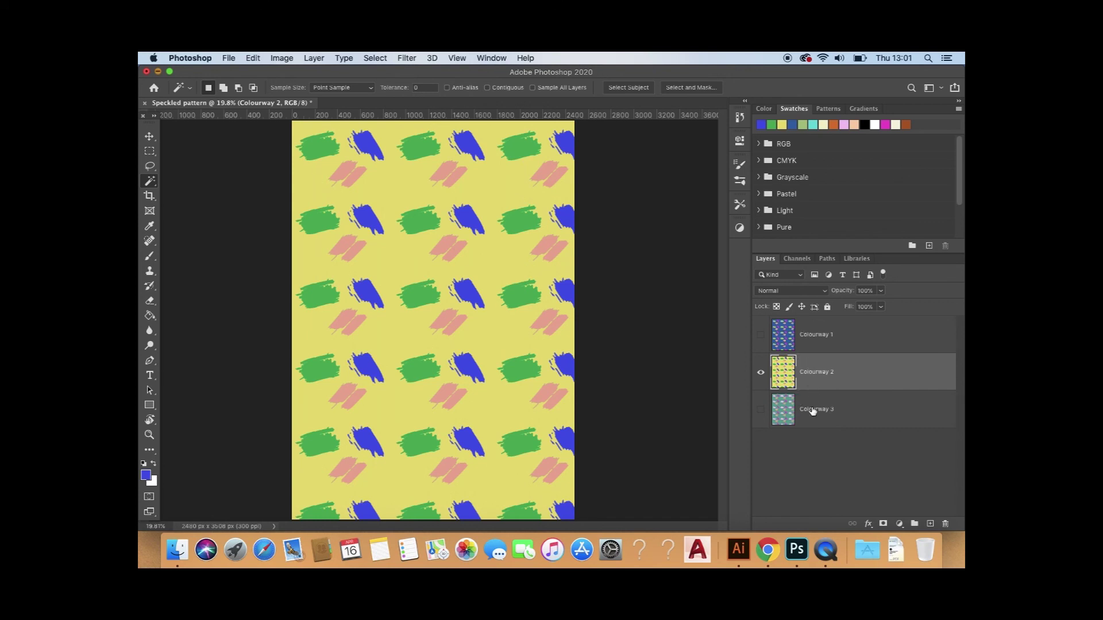
Step: View the Colourway 1, 2 and 3 layers one at a time and make all three layers visible
{"action": "left_click", "coordinate": [760, 372]}
{"action": "left_click", "coordinate": [761, 338]}
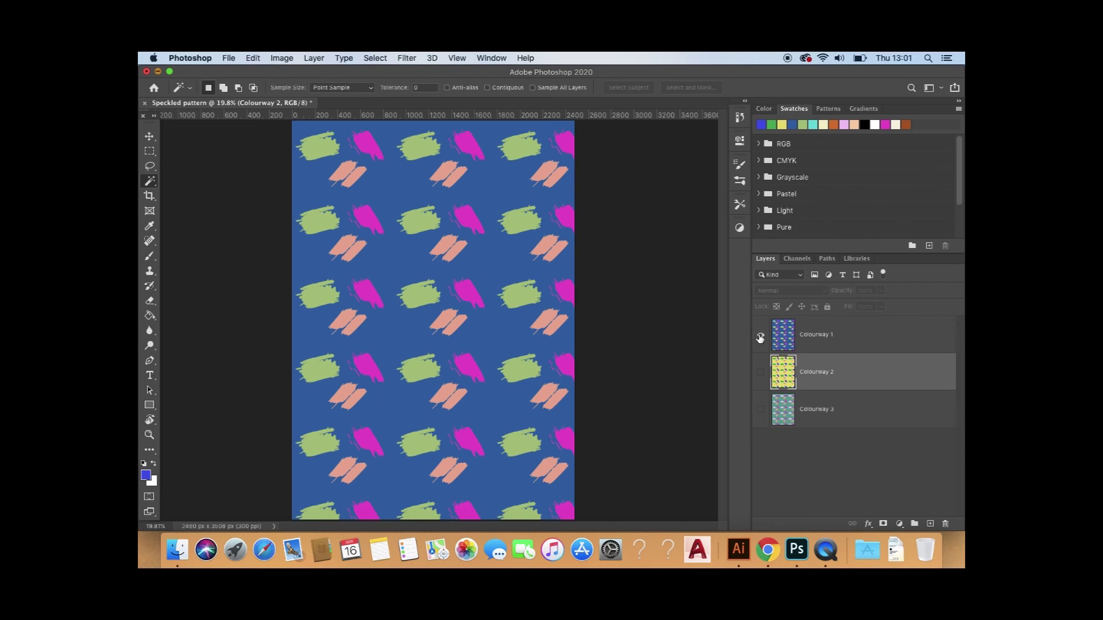
{"action": "left_click", "coordinate": [760, 338]}
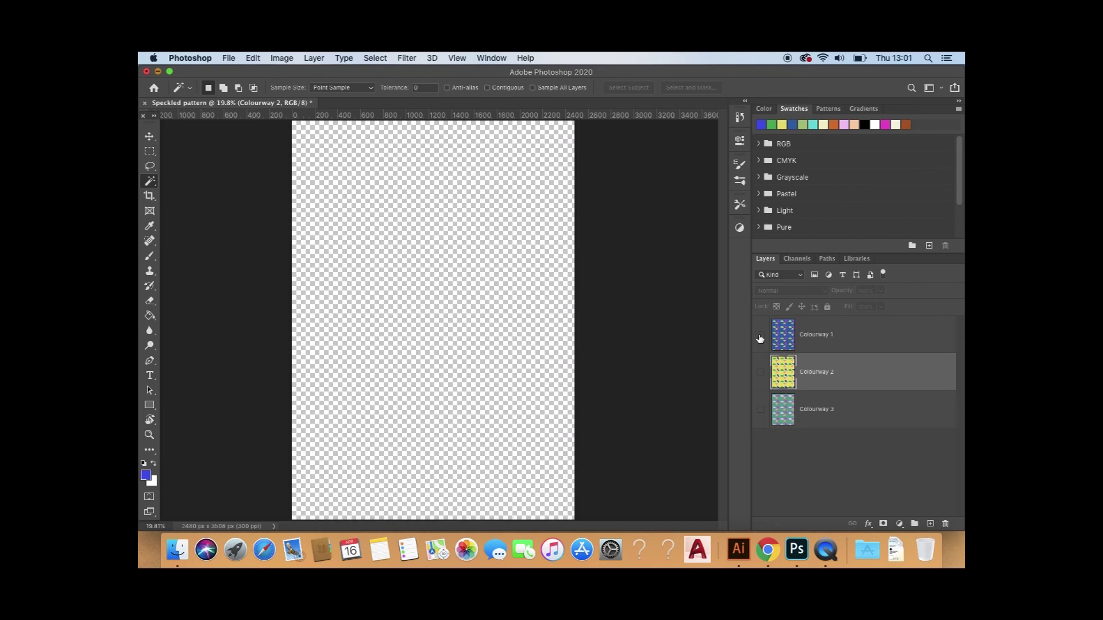
{"action": "left_click", "coordinate": [762, 372]}
{"action": "left_click", "coordinate": [761, 372]}
{"action": "left_click", "coordinate": [762, 409]}
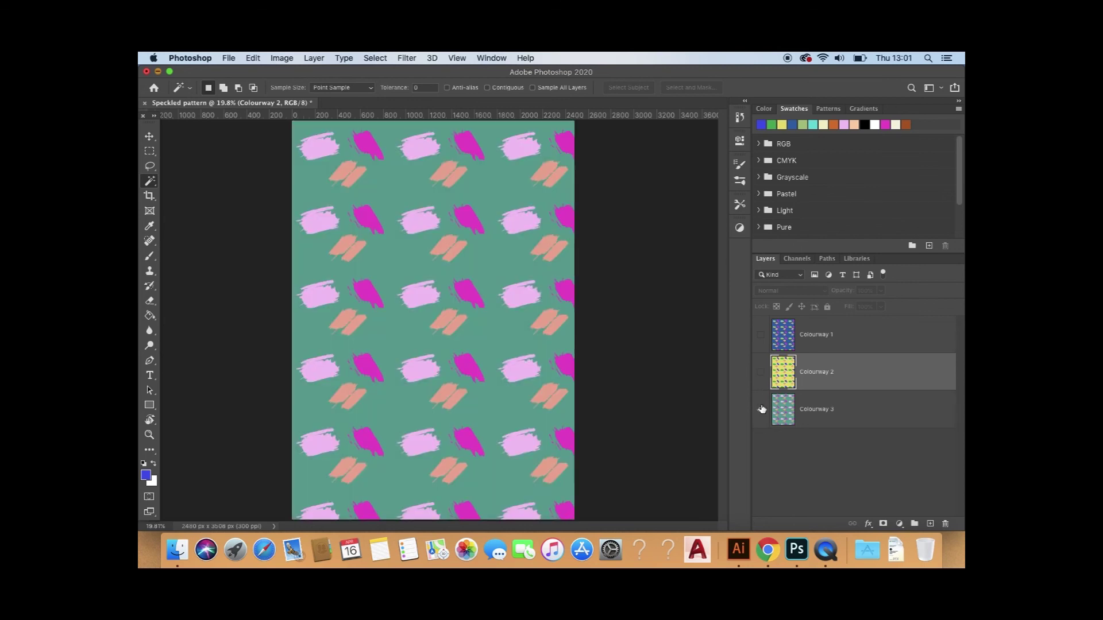
{"action": "left_click", "coordinate": [761, 334]}
{"action": "left_click", "coordinate": [760, 371]}
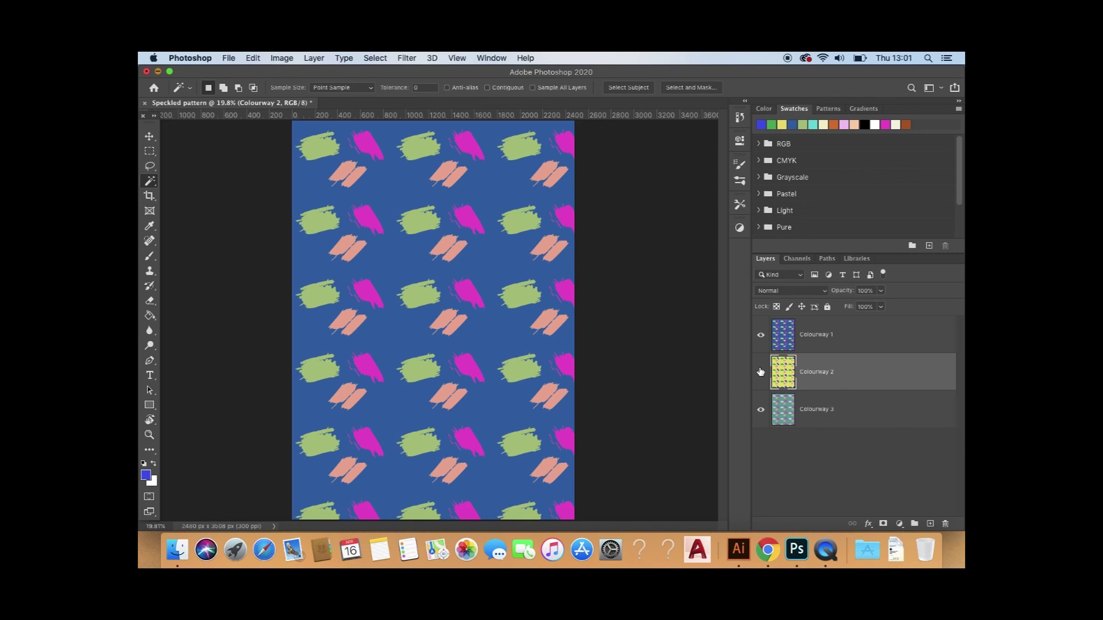
{"action": "left_click", "coordinate": [760, 371]}
Step: Export all layers to separate PSD files on the Desktop with the file name prefix "Speckled pattern"
{"action": "left_click", "coordinate": [229, 59]}
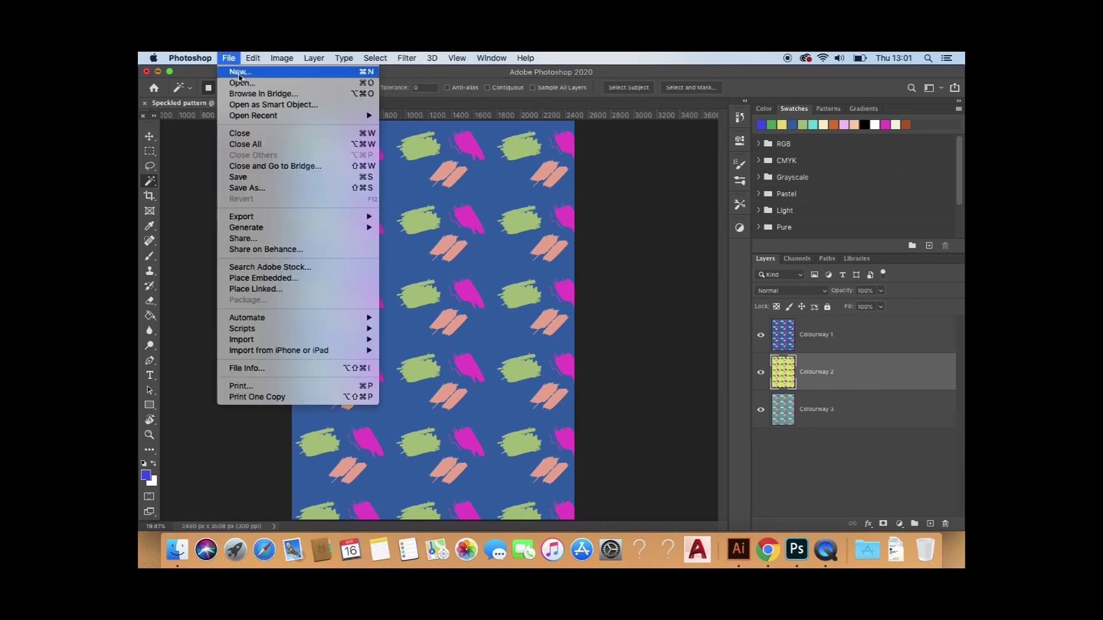
{"action": "mouse_move", "coordinate": [284, 217]}
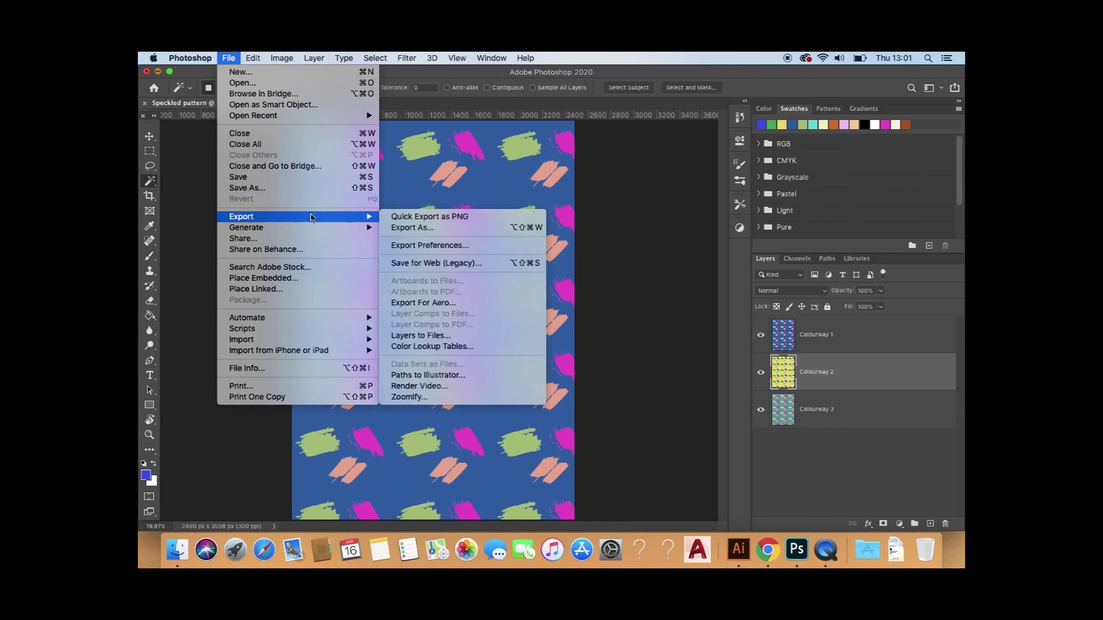
{"action": "left_click", "coordinate": [460, 337]}
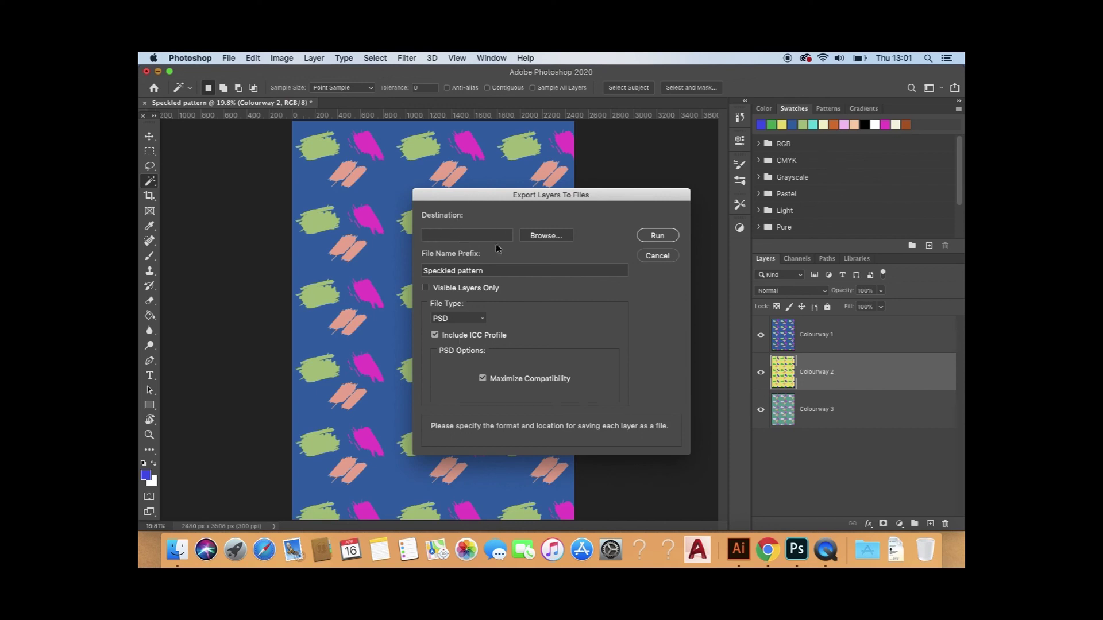
{"action": "left_click", "coordinate": [541, 238]}
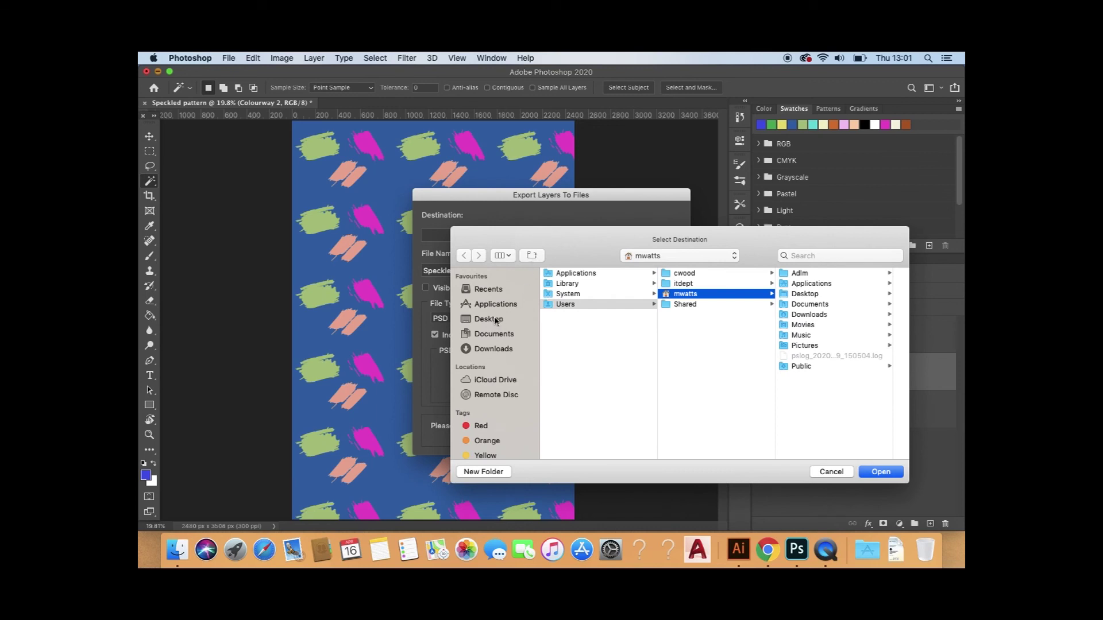
{"action": "left_click", "coordinate": [494, 321]}
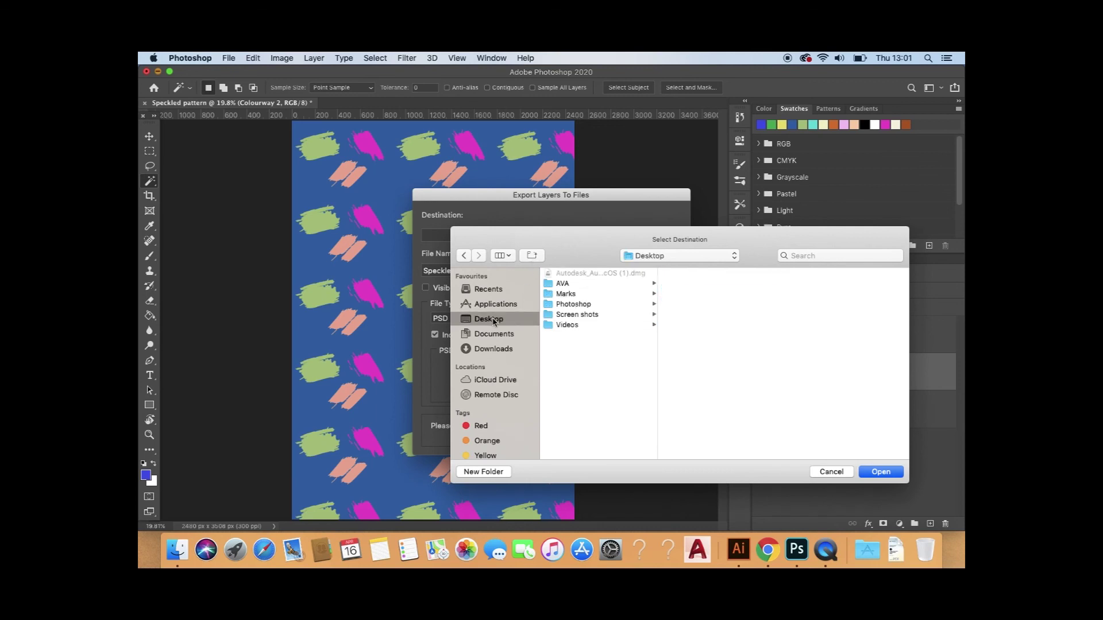
{"action": "left_click", "coordinate": [882, 472]}
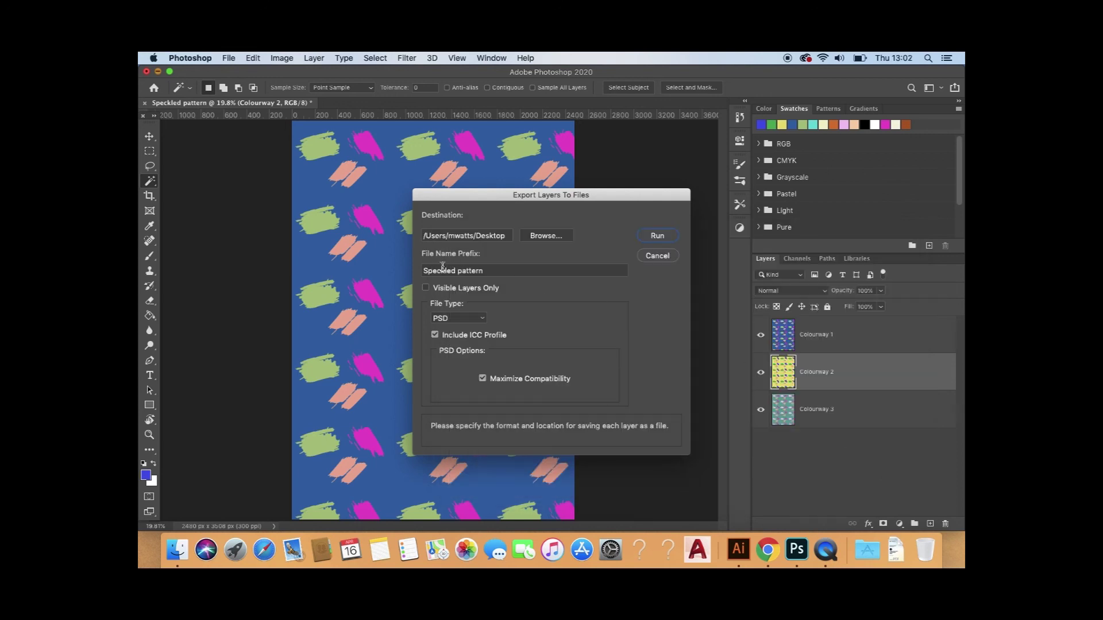
{"action": "left_click", "coordinate": [485, 268]}
{"action": "left_click", "coordinate": [657, 236]}
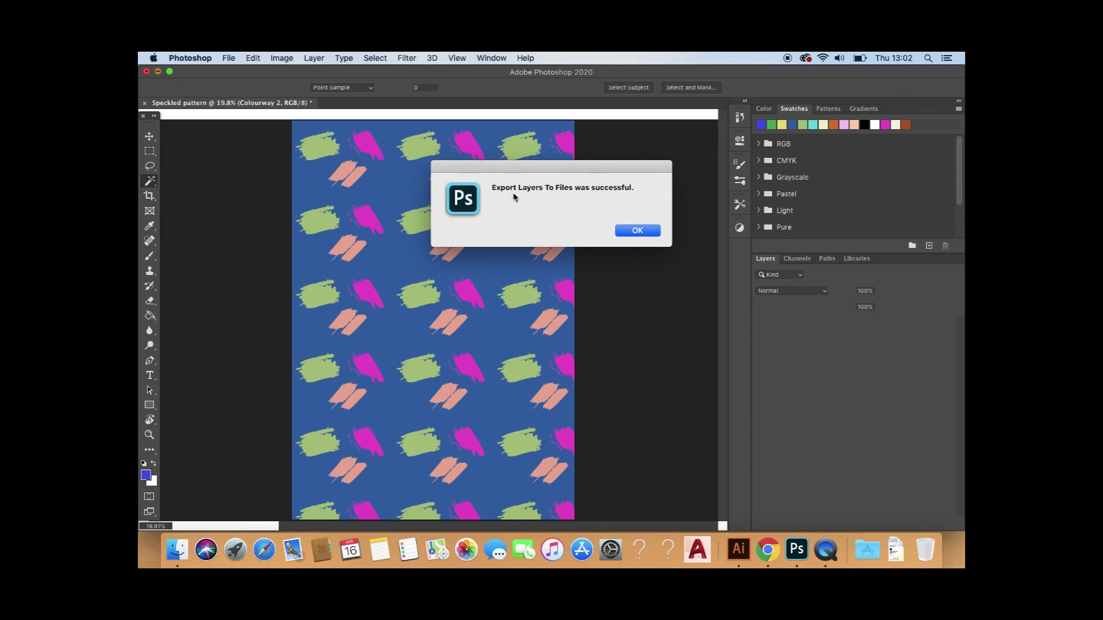
{"action": "left_click", "coordinate": [639, 233]}
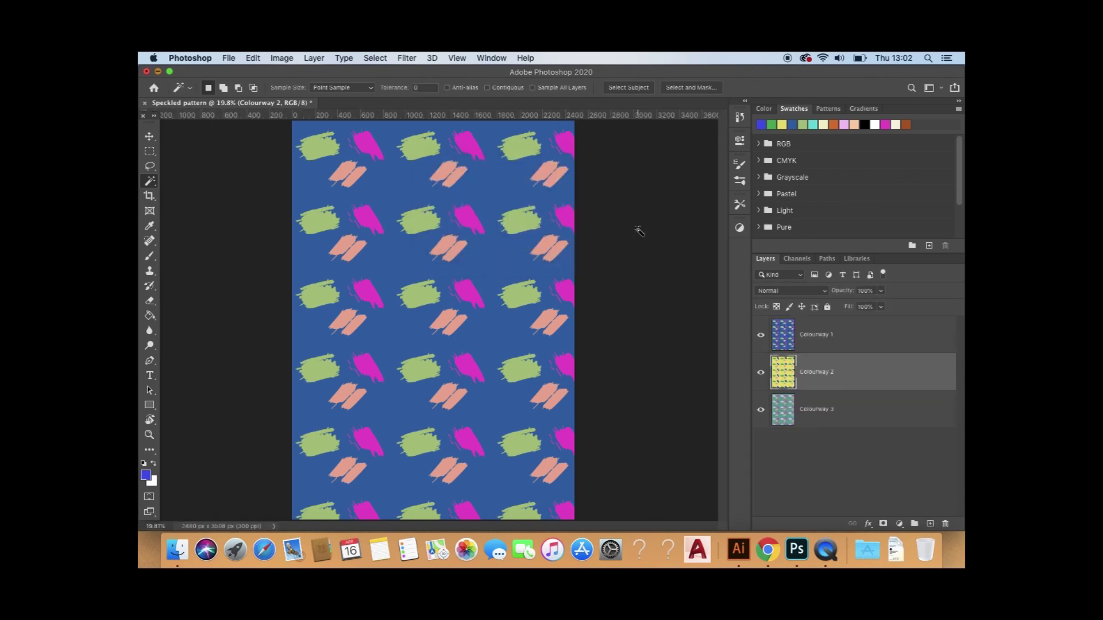
Step: Open the three exported Speckled pattern colourway PSD files from the Desktop together
{"action": "left_click", "coordinate": [230, 58]}
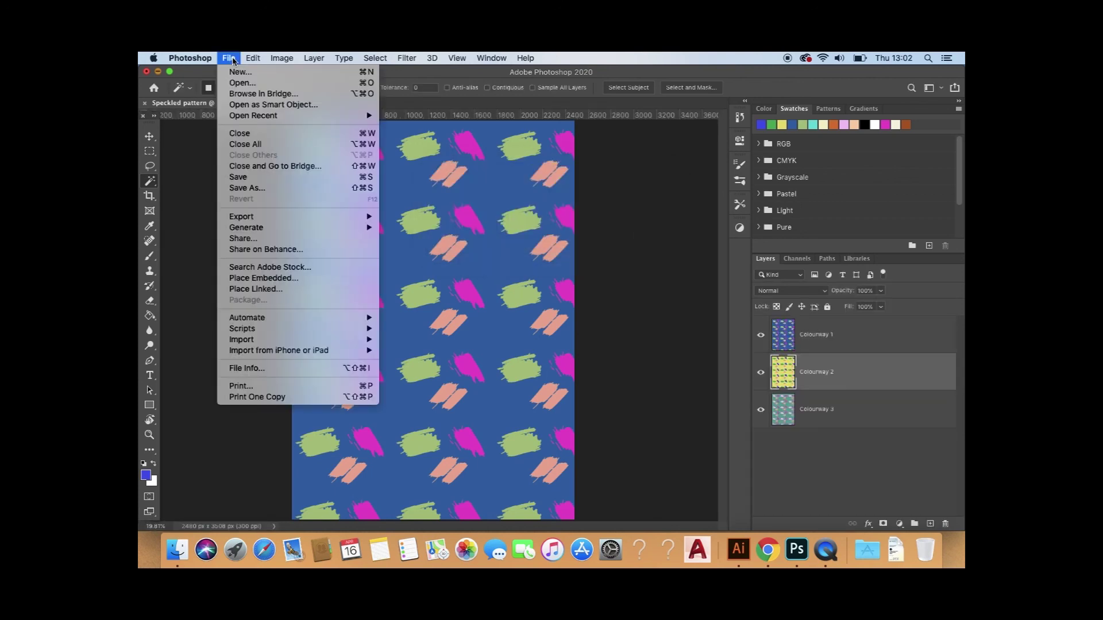
{"action": "left_click", "coordinate": [247, 85]}
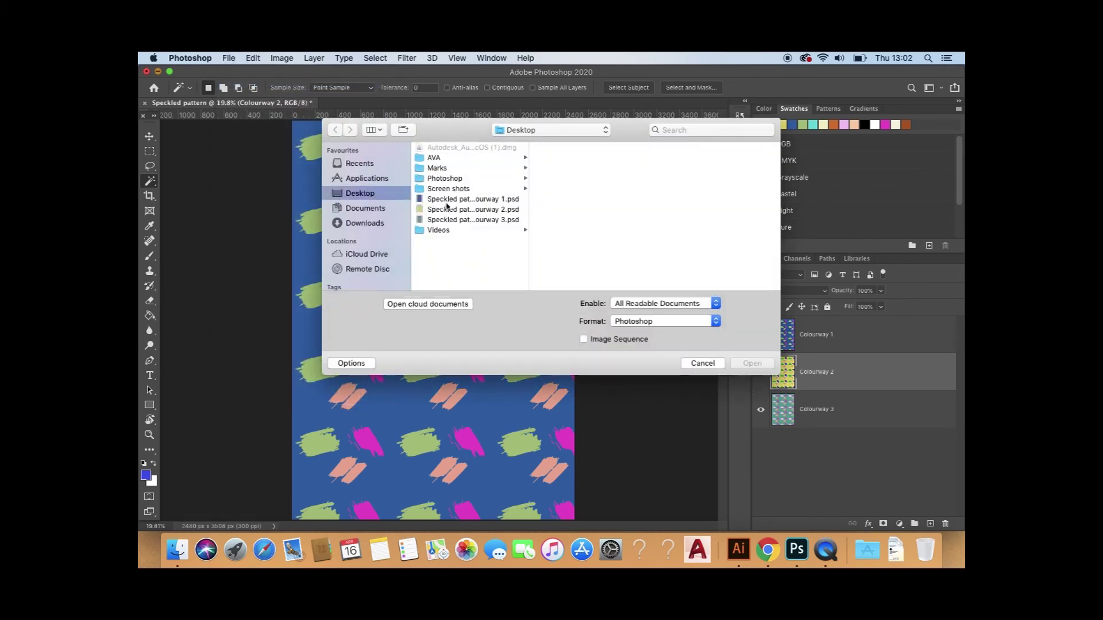
{"action": "left_click", "coordinate": [513, 198]}
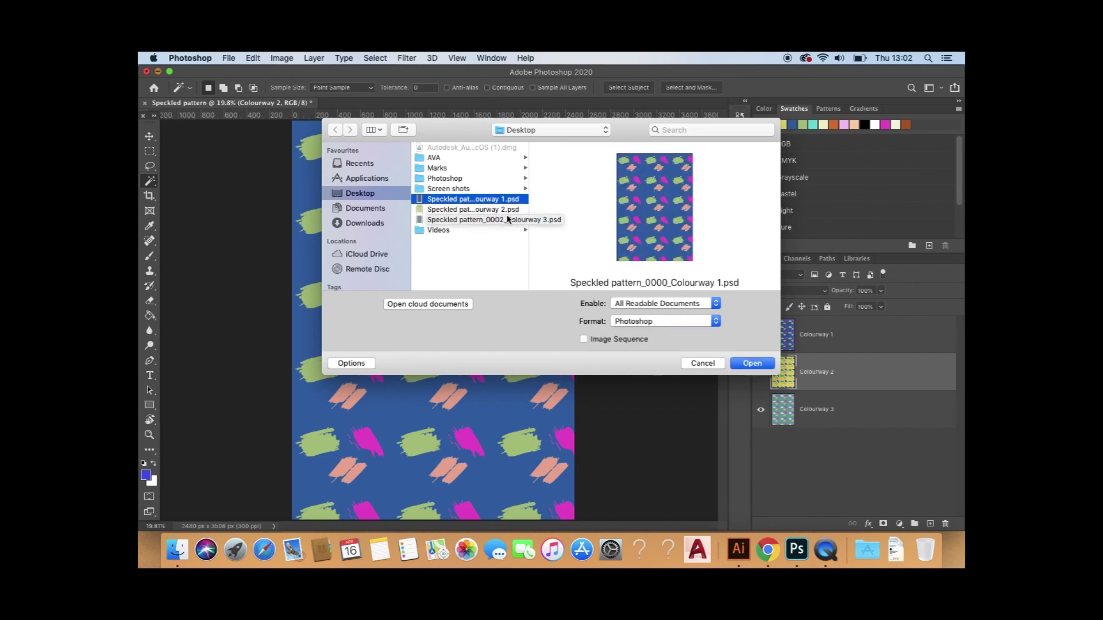
{"action": "left_click", "coordinate": [506, 222], "text": "shift"}
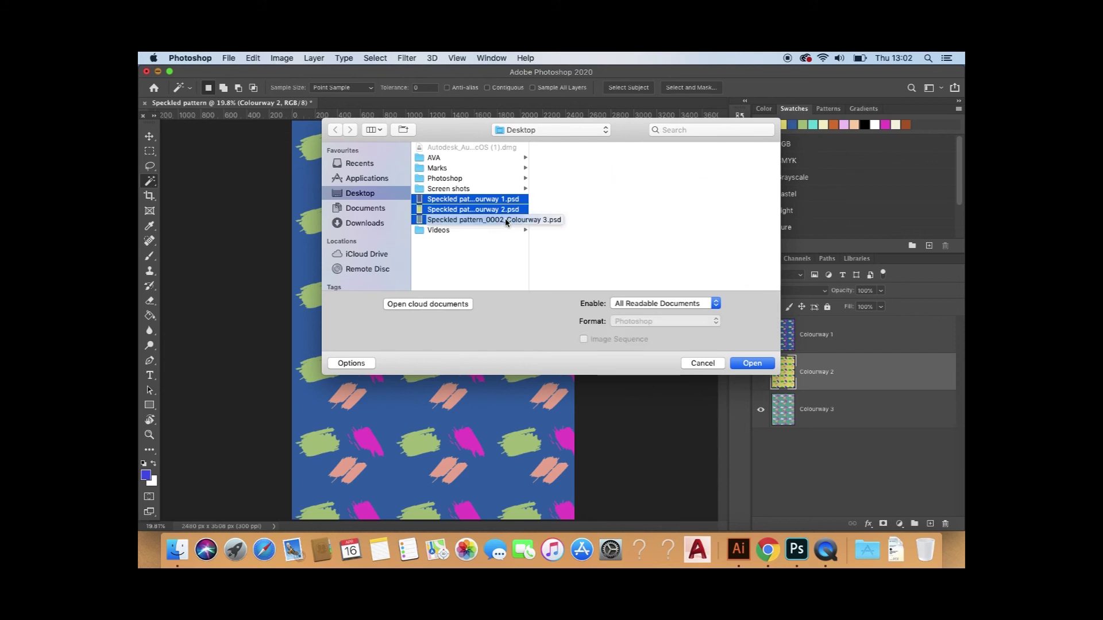
{"action": "left_click", "coordinate": [753, 364]}
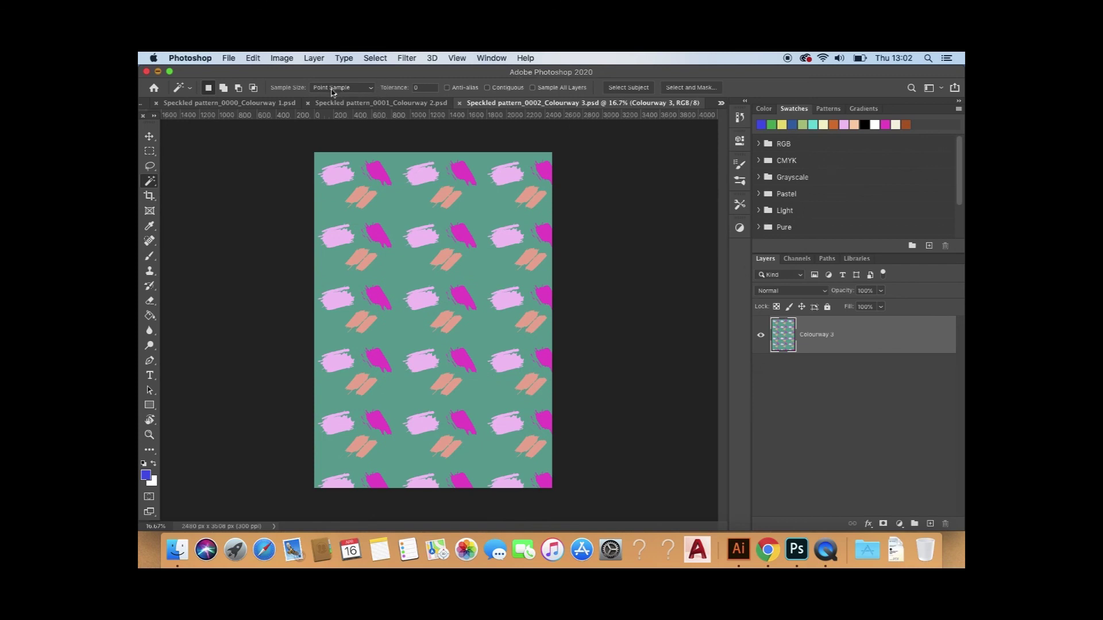
Step: Look through the exported Colourway 1, Colourway 2 and Colourway 3 documents
{"action": "left_click", "coordinate": [249, 106]}
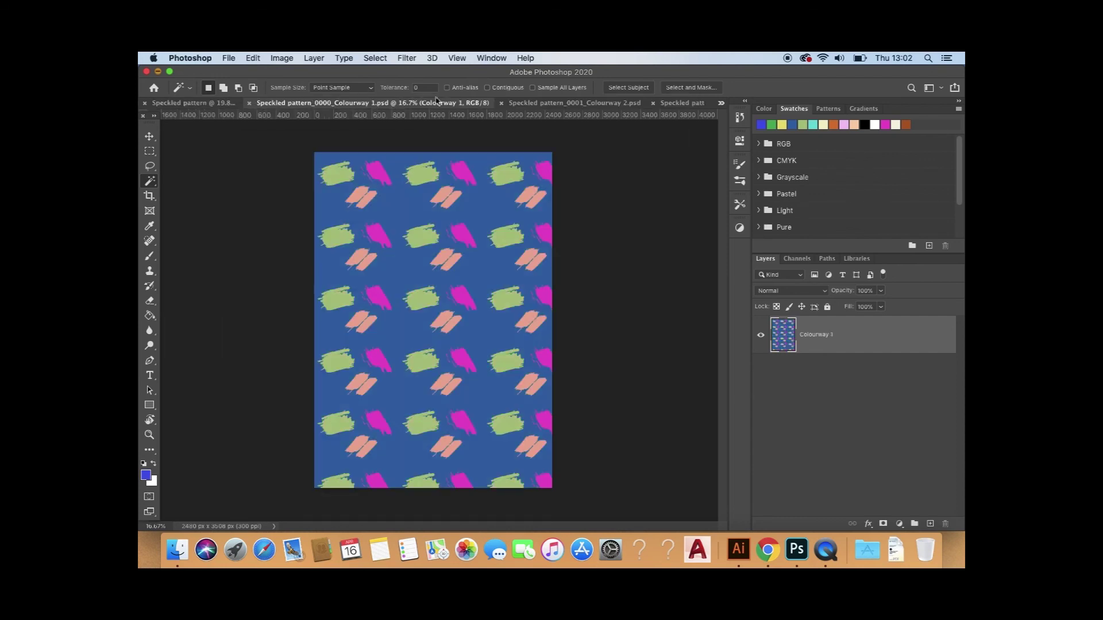
{"action": "left_click", "coordinate": [549, 107]}
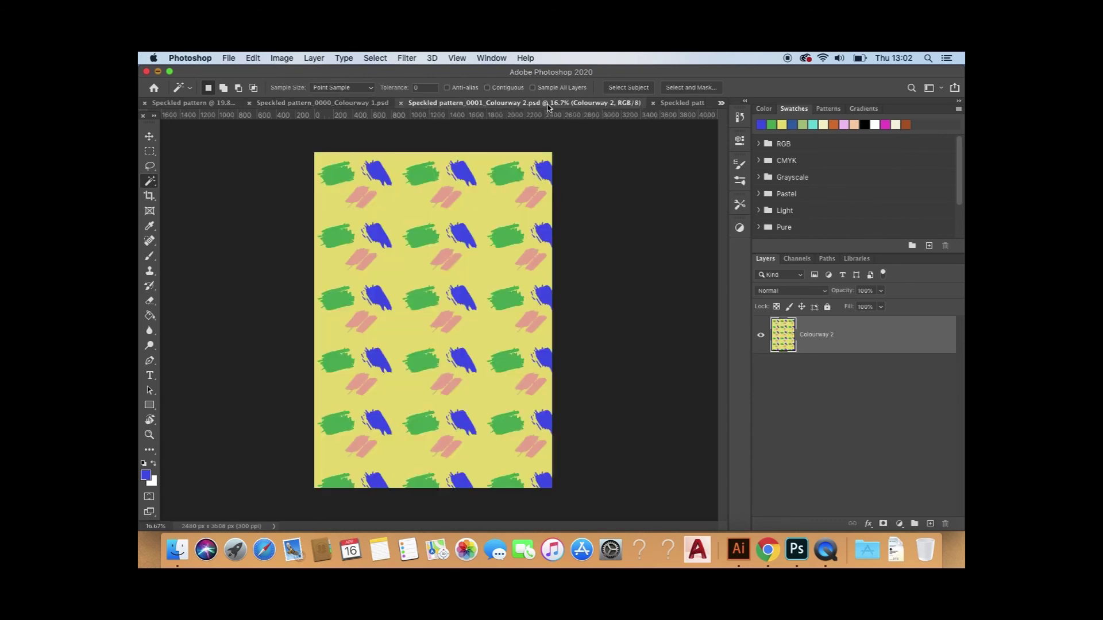
{"action": "left_click", "coordinate": [685, 105]}
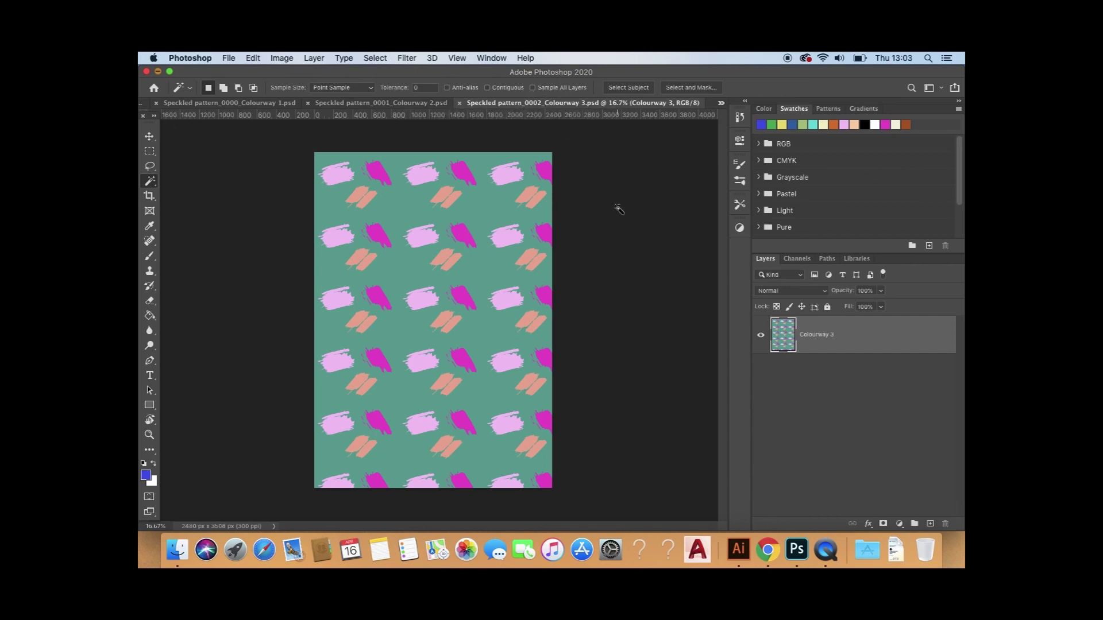
Step: Bring the exported Colourway 2 document forward and flatten its image
{"action": "left_click", "coordinate": [386, 103]}
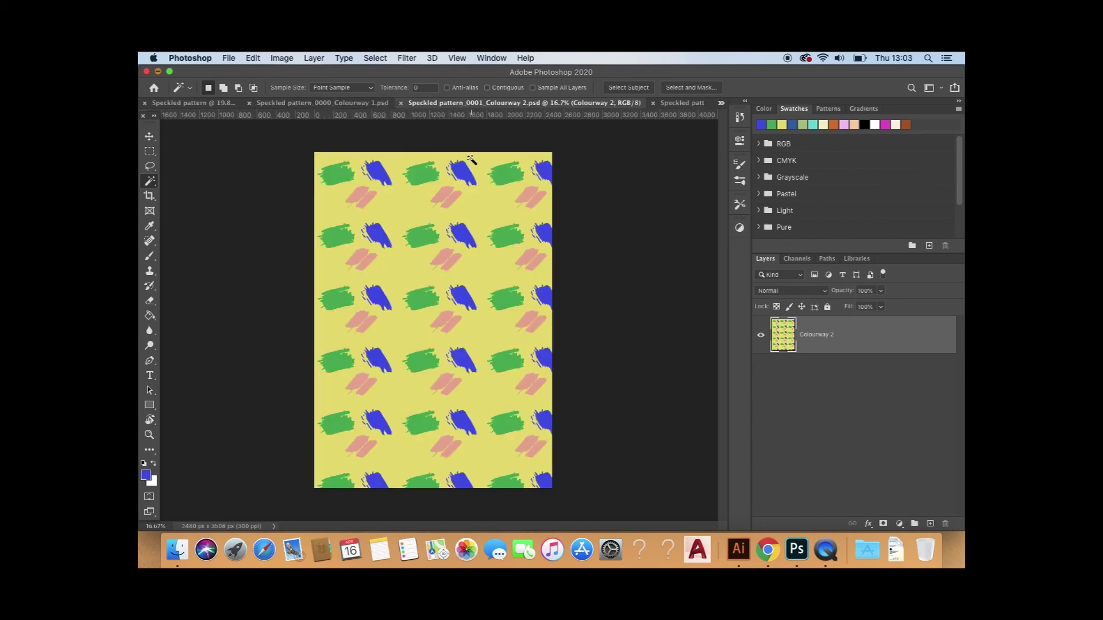
{"action": "left_click", "coordinate": [762, 337]}
{"action": "left_click", "coordinate": [762, 338]}
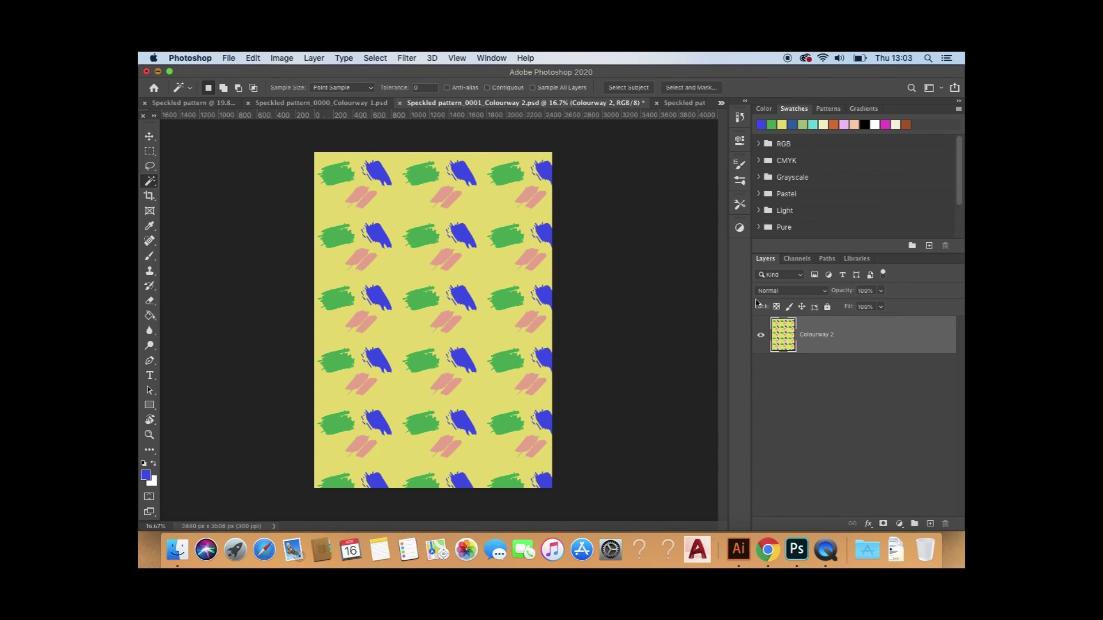
{"action": "left_click", "coordinate": [316, 58]}
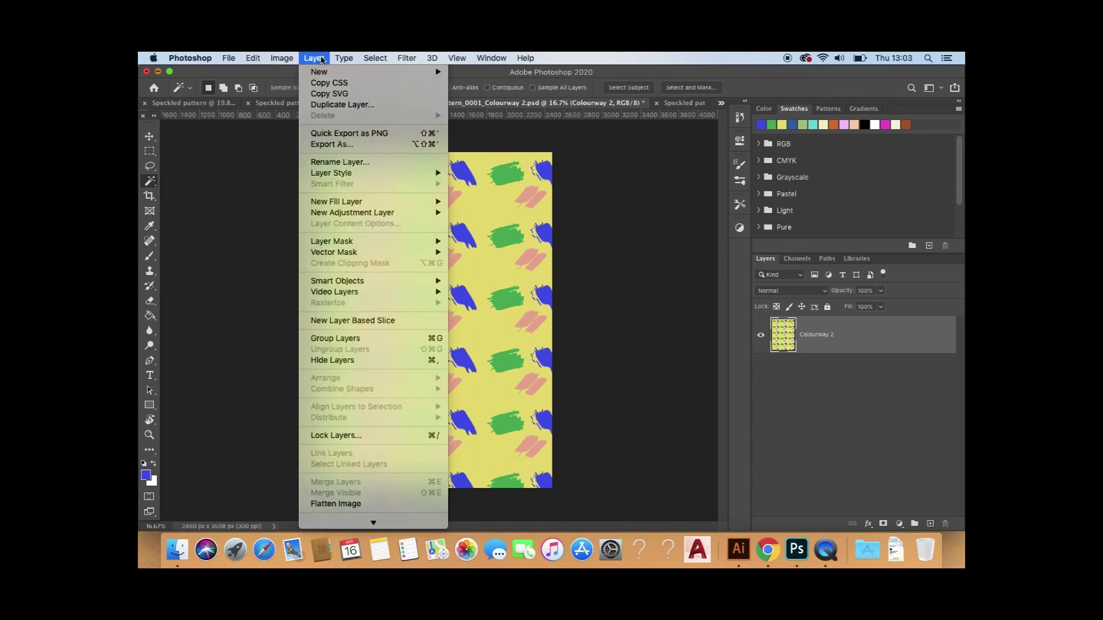
{"action": "left_click", "coordinate": [344, 504]}
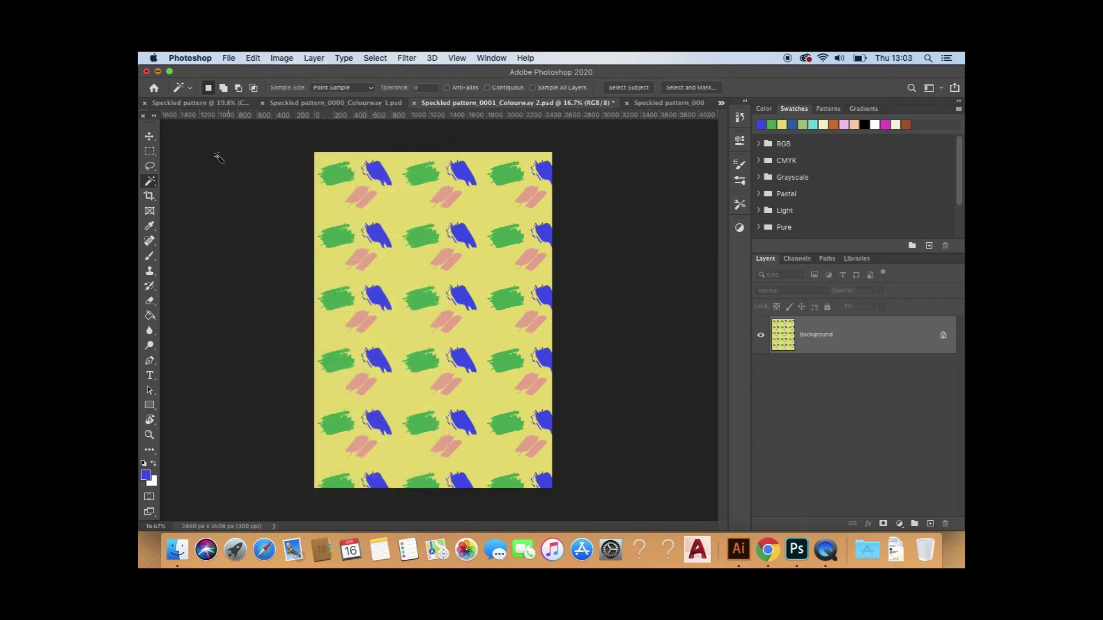
Step: Save the flattened Colourway 2 document on the computer's Desktop as a TIFF with no image compression
{"action": "left_click", "coordinate": [236, 58]}
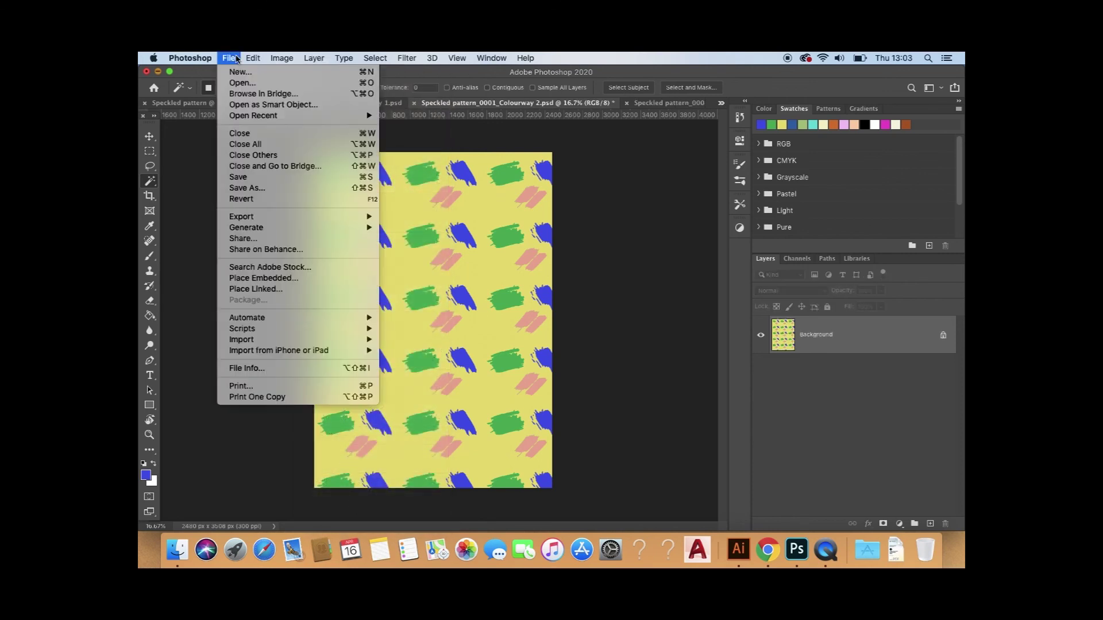
{"action": "left_click", "coordinate": [237, 188]}
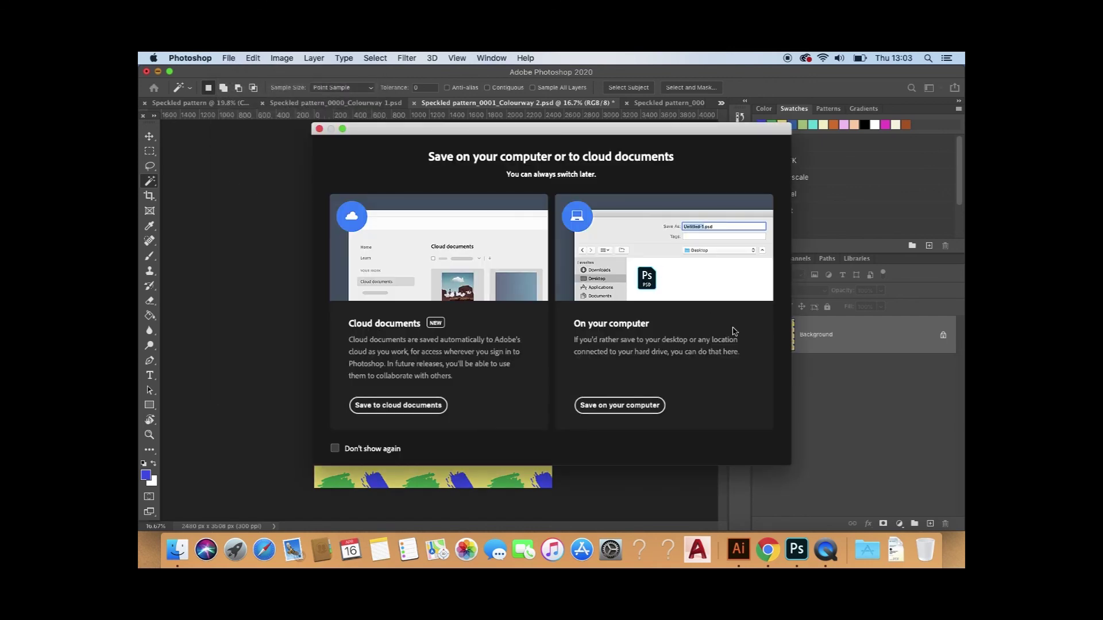
{"action": "left_click", "coordinate": [614, 408]}
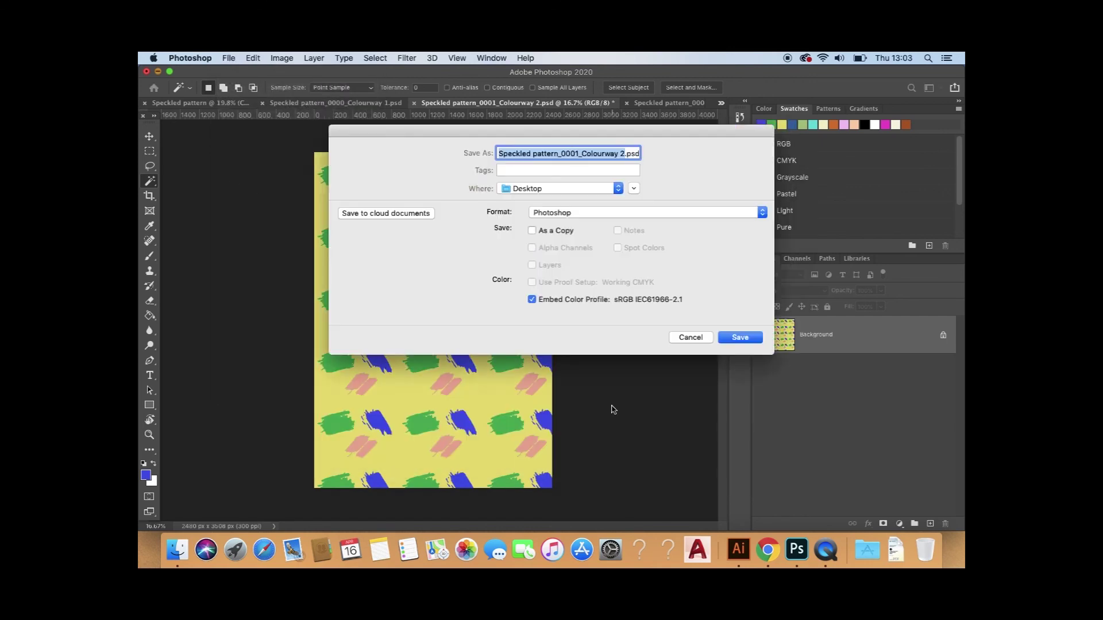
{"action": "left_click", "coordinate": [761, 212]}
{"action": "left_click", "coordinate": [635, 409]}
{"action": "left_click", "coordinate": [742, 337]}
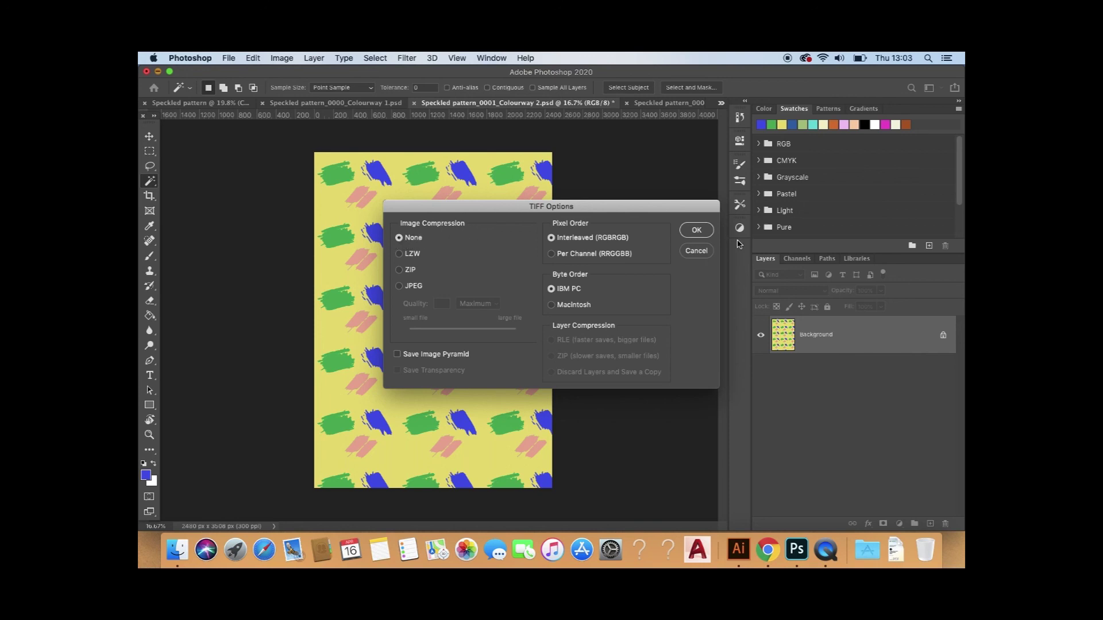
{"action": "left_click", "coordinate": [697, 230]}
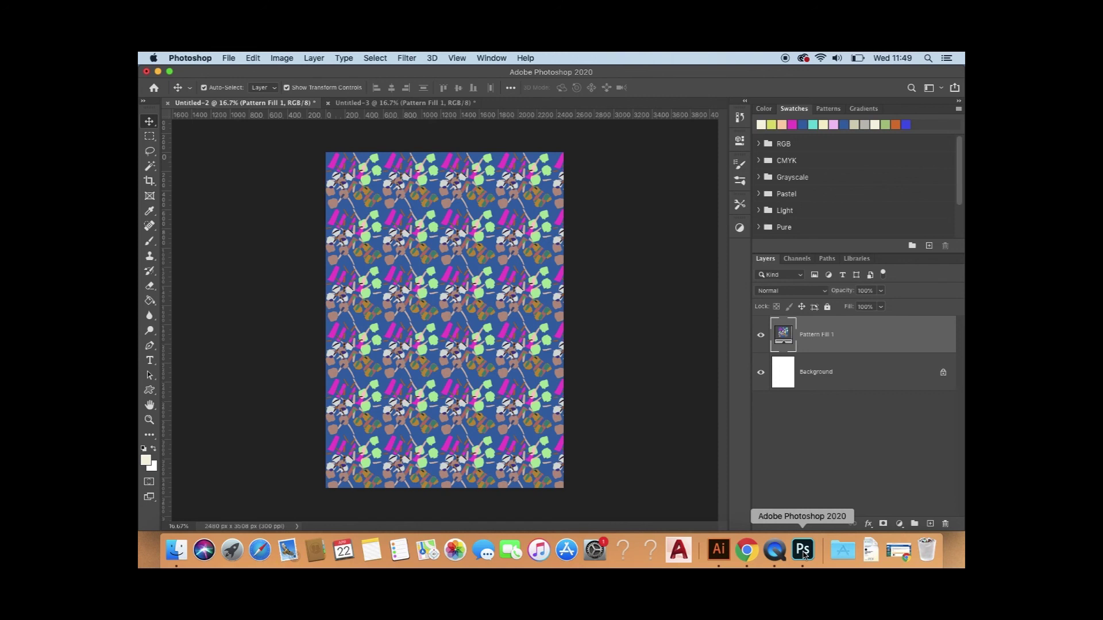
Step: Merge the visible layers of the Untitled-2 pattern document and start saving it on the computer in TIFF format
{"action": "left_click", "coordinate": [313, 58]}
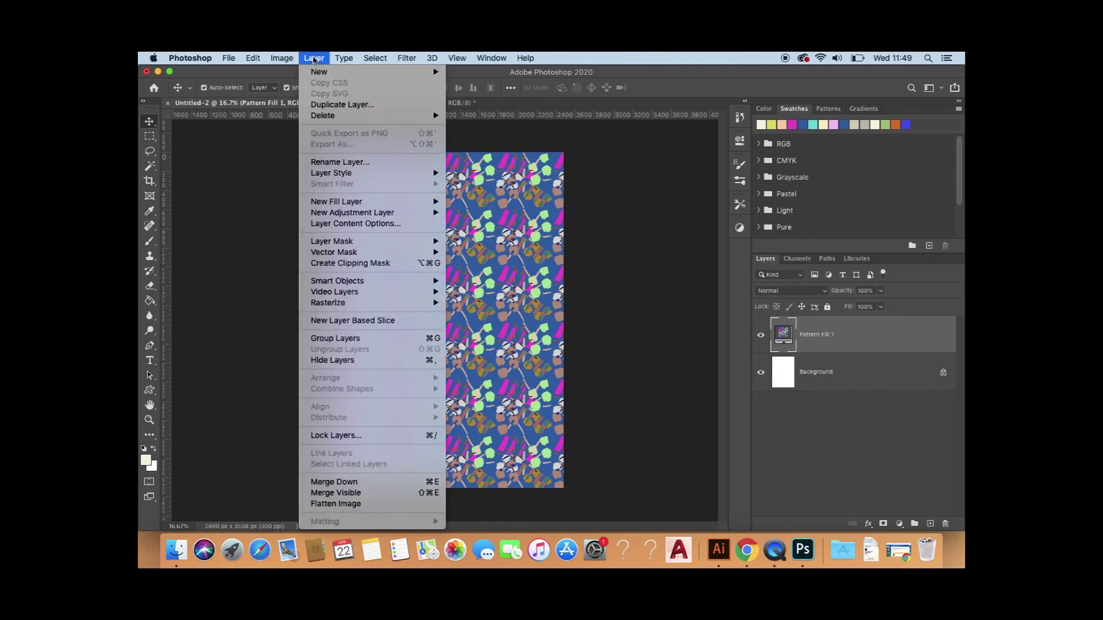
{"action": "left_click", "coordinate": [349, 495]}
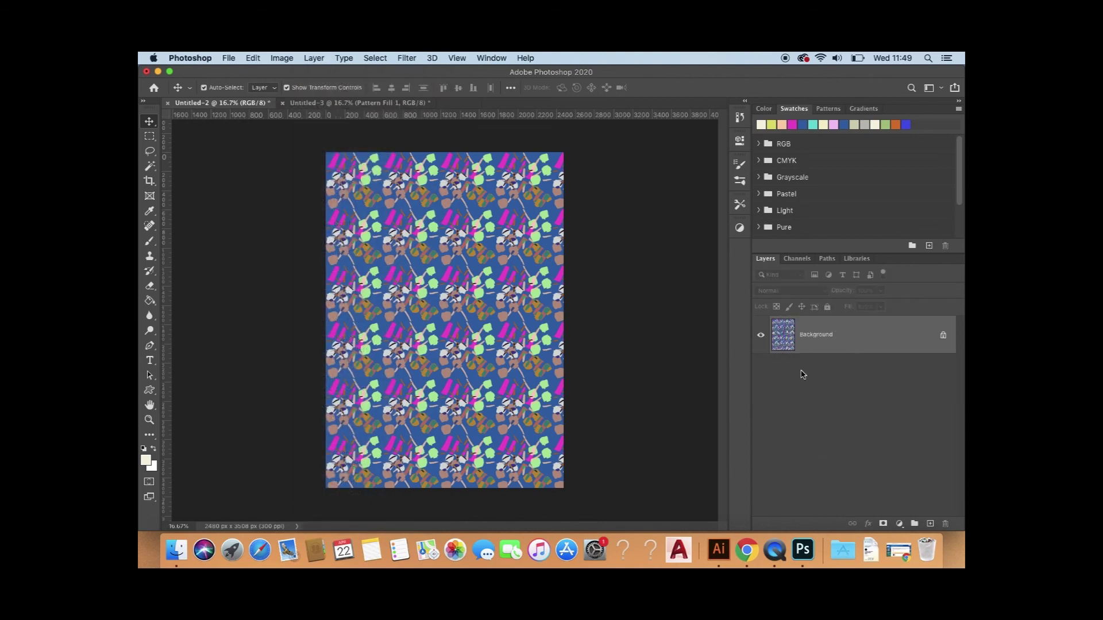
{"action": "left_click", "coordinate": [228, 58]}
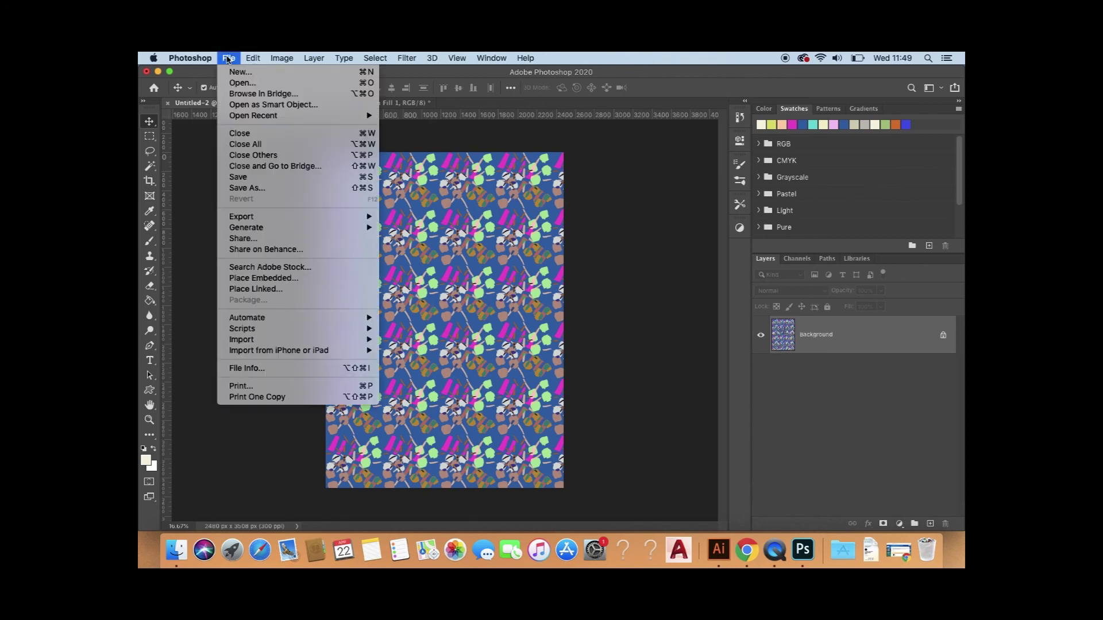
{"action": "left_click", "coordinate": [248, 187]}
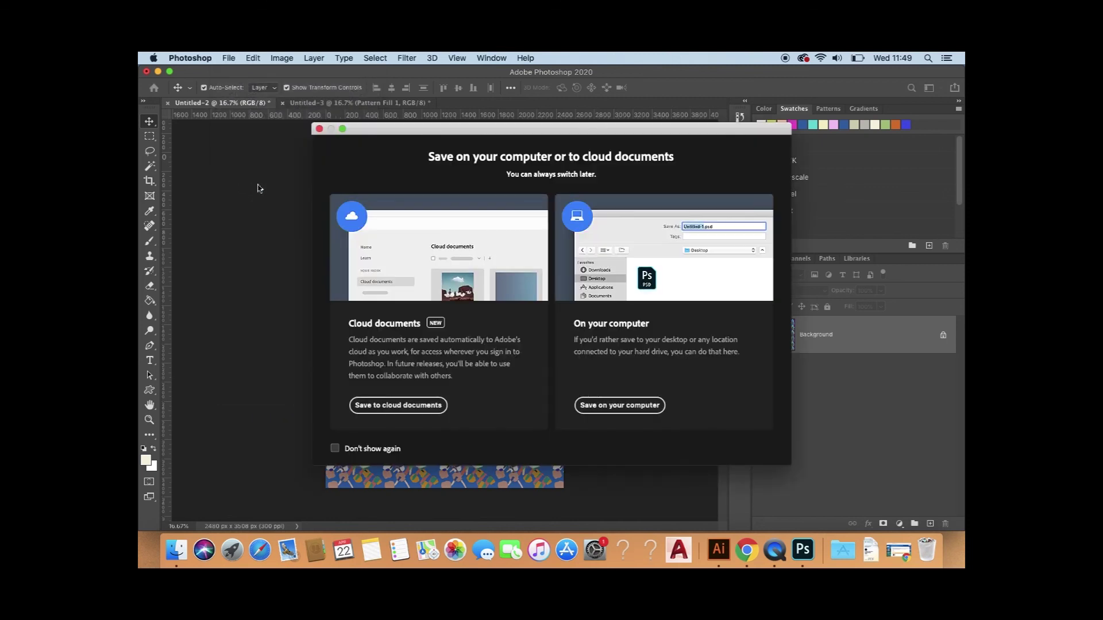
{"action": "left_click", "coordinate": [626, 402]}
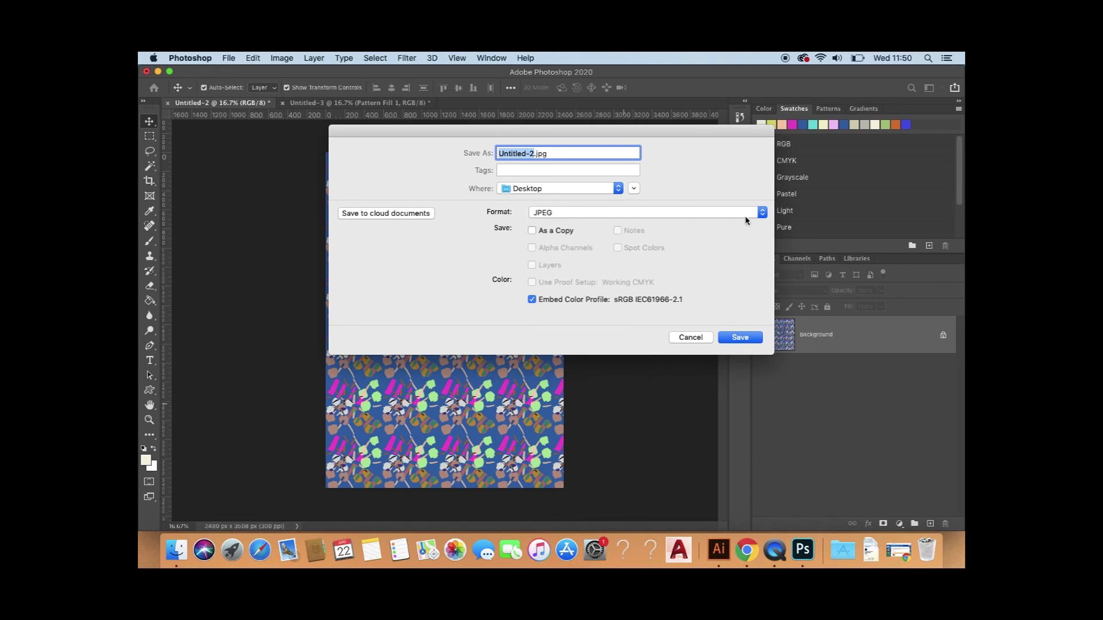
{"action": "left_click", "coordinate": [763, 215]}
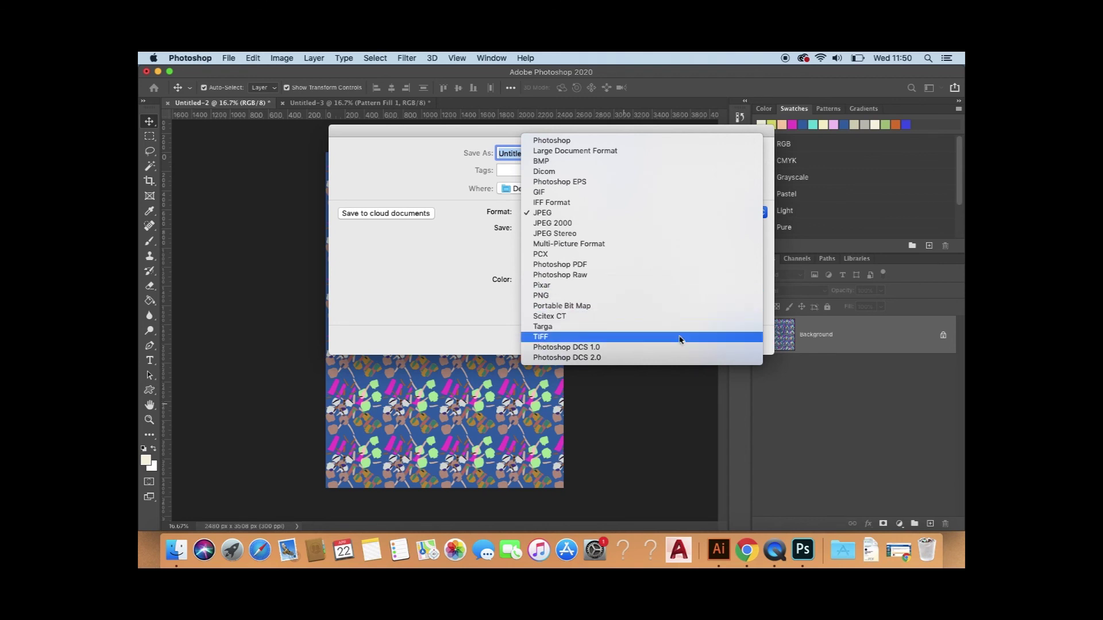
{"action": "left_click", "coordinate": [680, 339]}
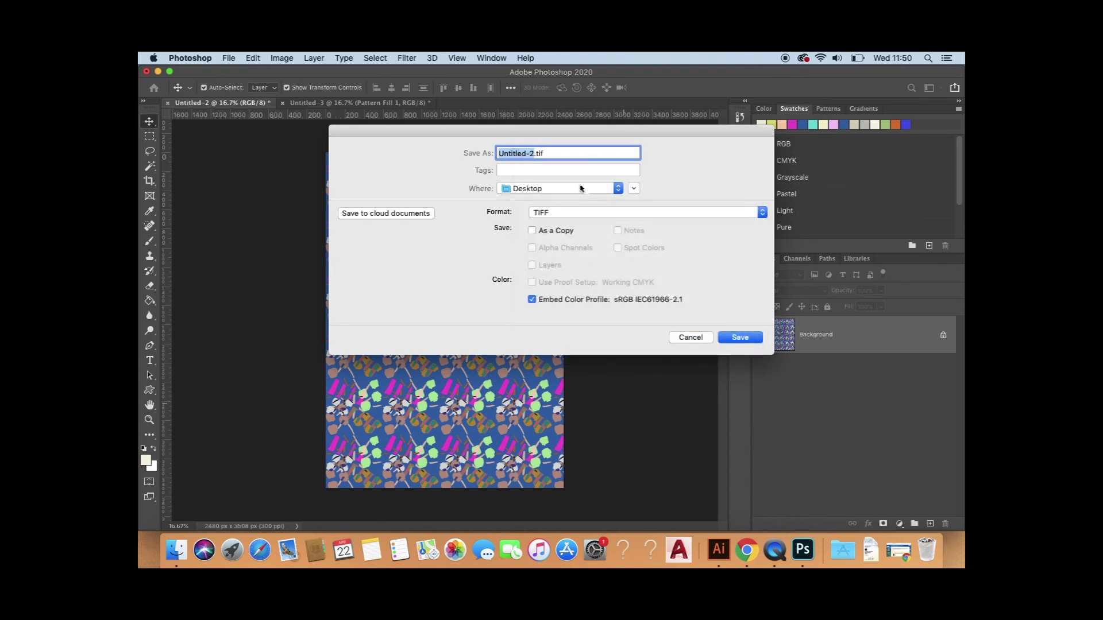
Step: Name the file "Repeat pattern 1" and save it to the Desktop with no image compression and interleaved pixel order
{"action": "key", "text": "BackSpace"}
{"action": "type", "text": "Repeat pattern 1"}
{"action": "left_click", "coordinate": [618, 189]}
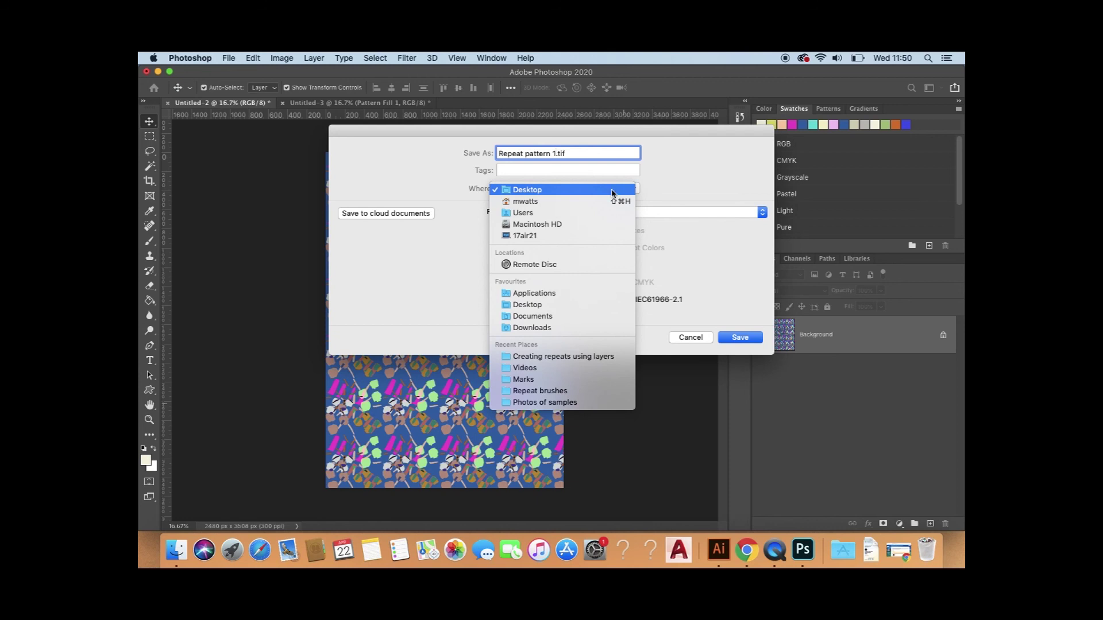
{"action": "left_click", "coordinate": [613, 191]}
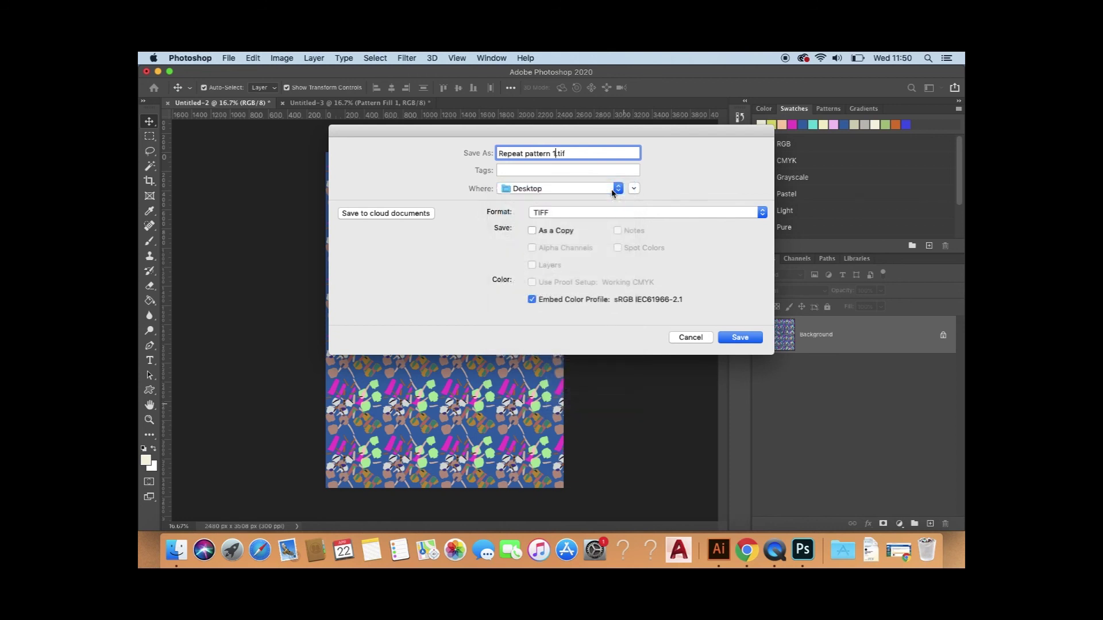
{"action": "left_click", "coordinate": [747, 338]}
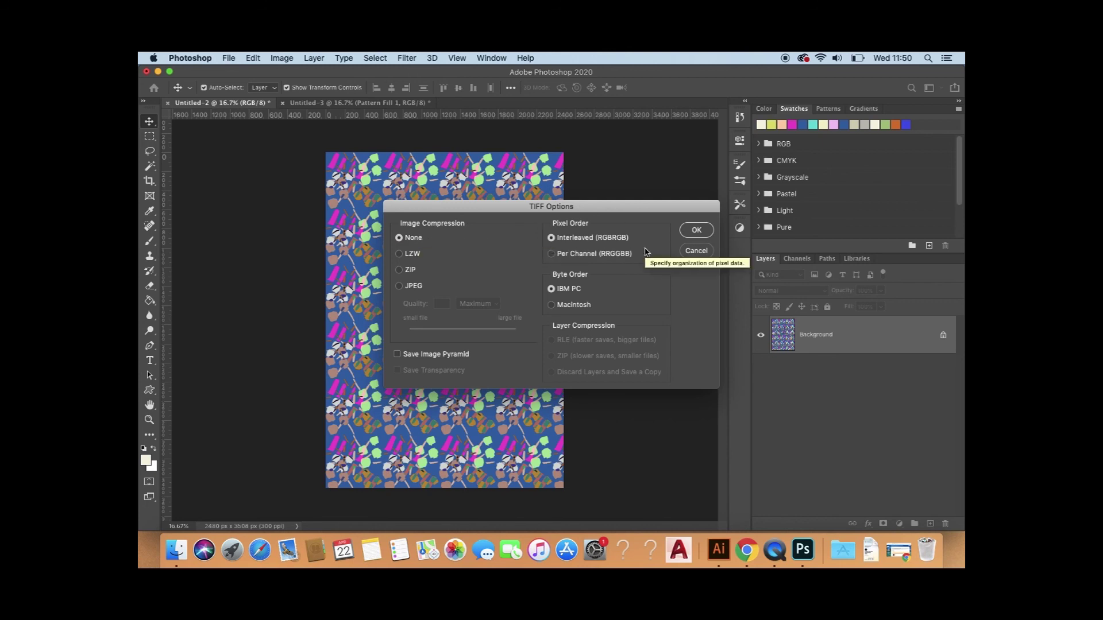
{"action": "left_click", "coordinate": [697, 231]}
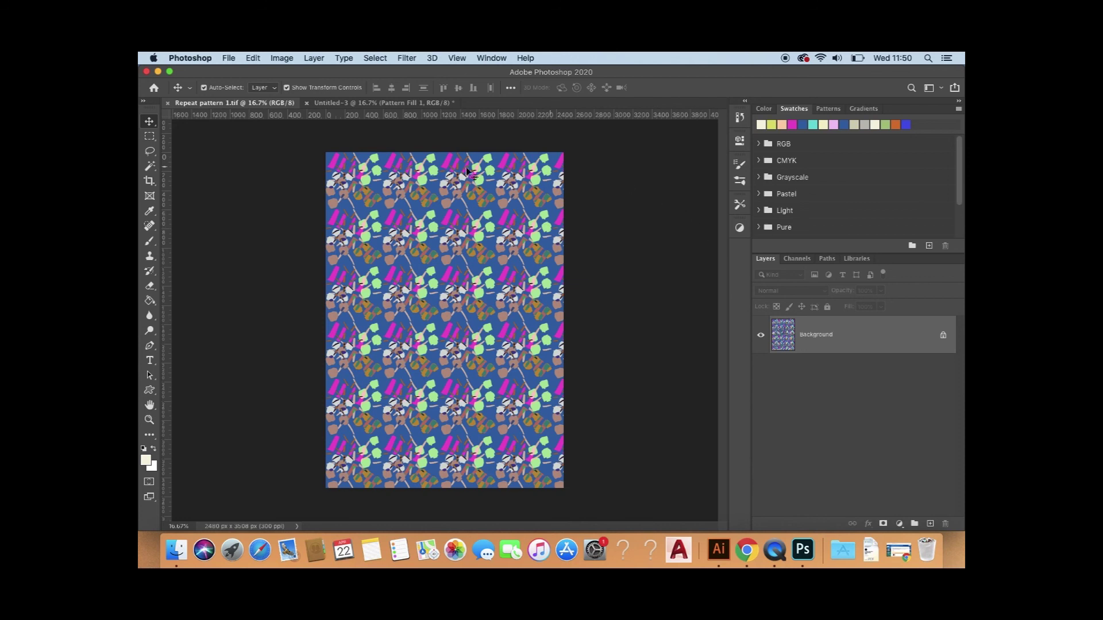